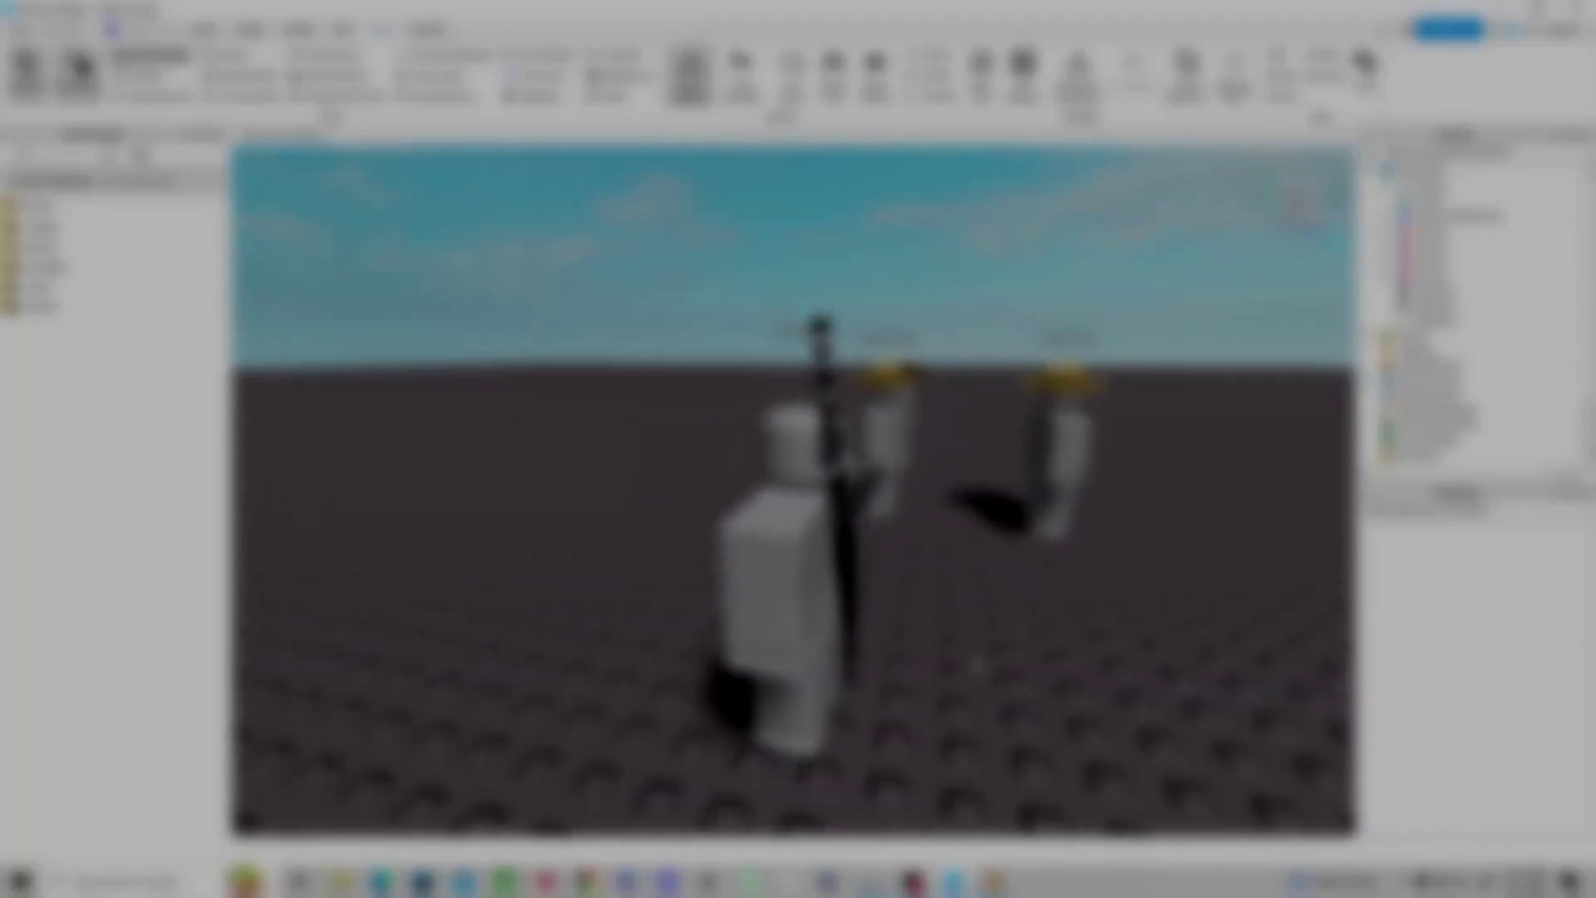
key(w)
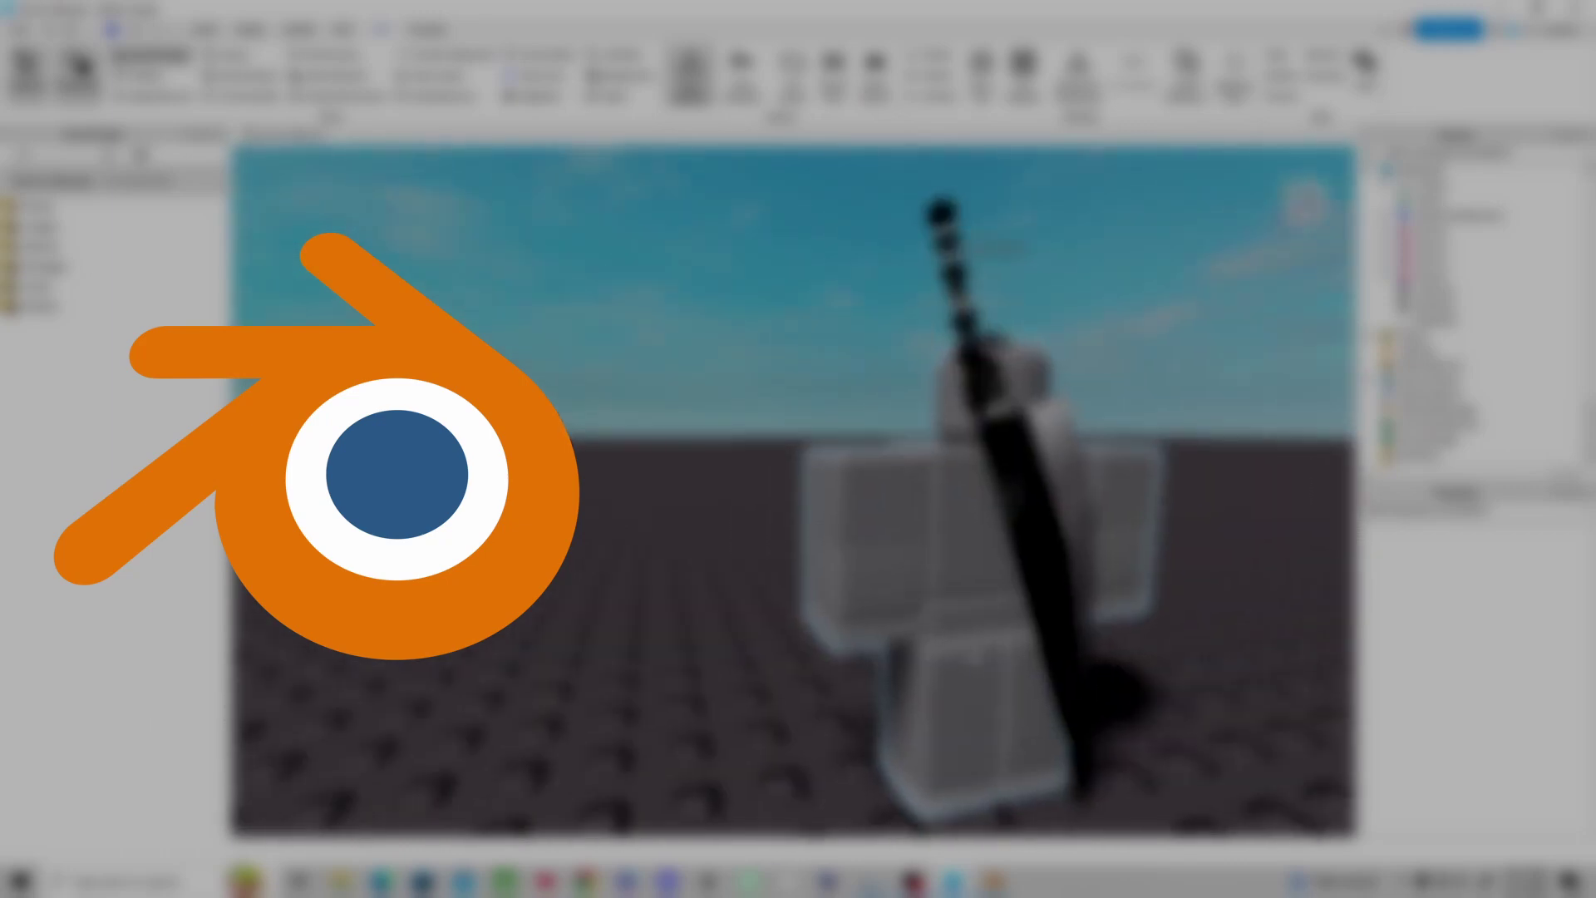
click(1058, 648)
right_drag(1129, 689, 1129, 689)
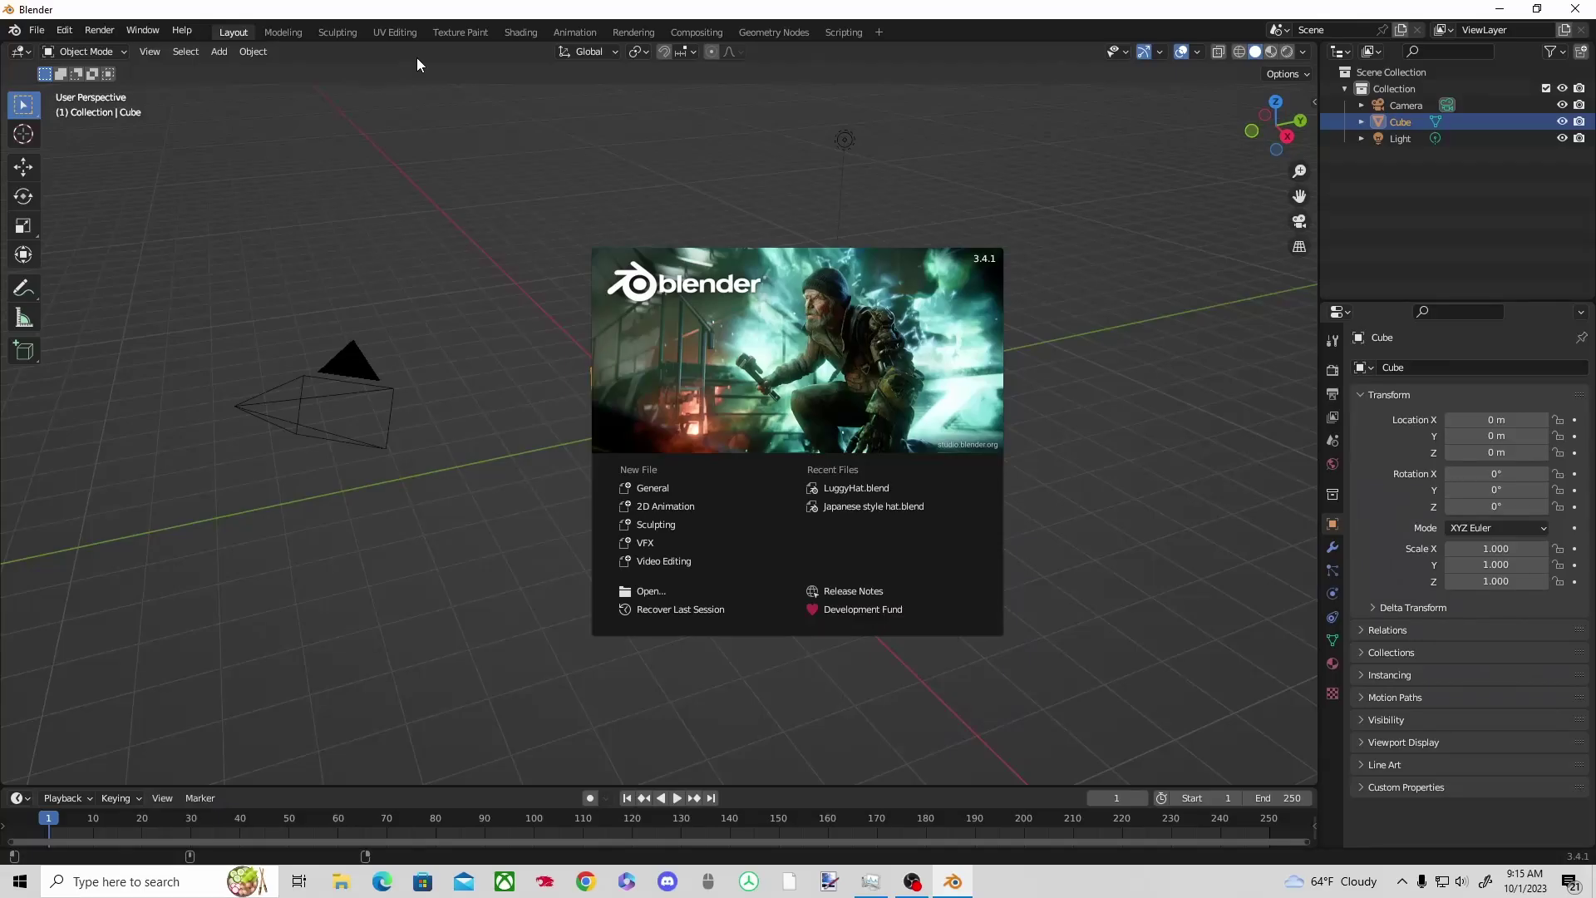
Start a new General file, replace the default cube with a mesh cylinder, and scale it uniformly to about 0.954.
click(667, 489)
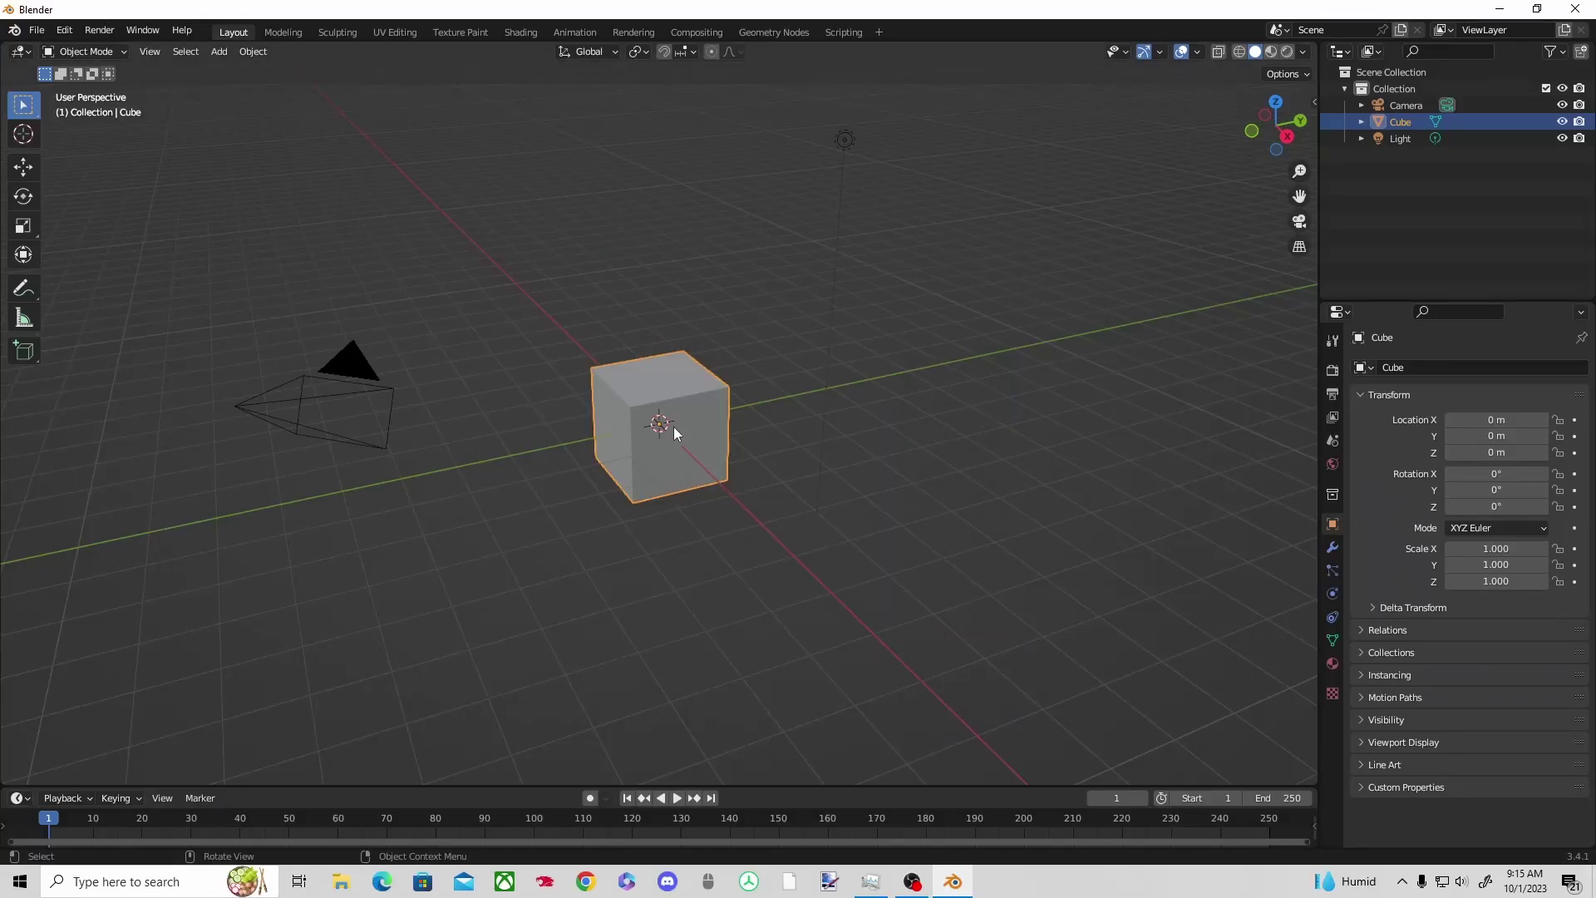
key(Delete)
key(shift+a)
mouse_move(570, 229)
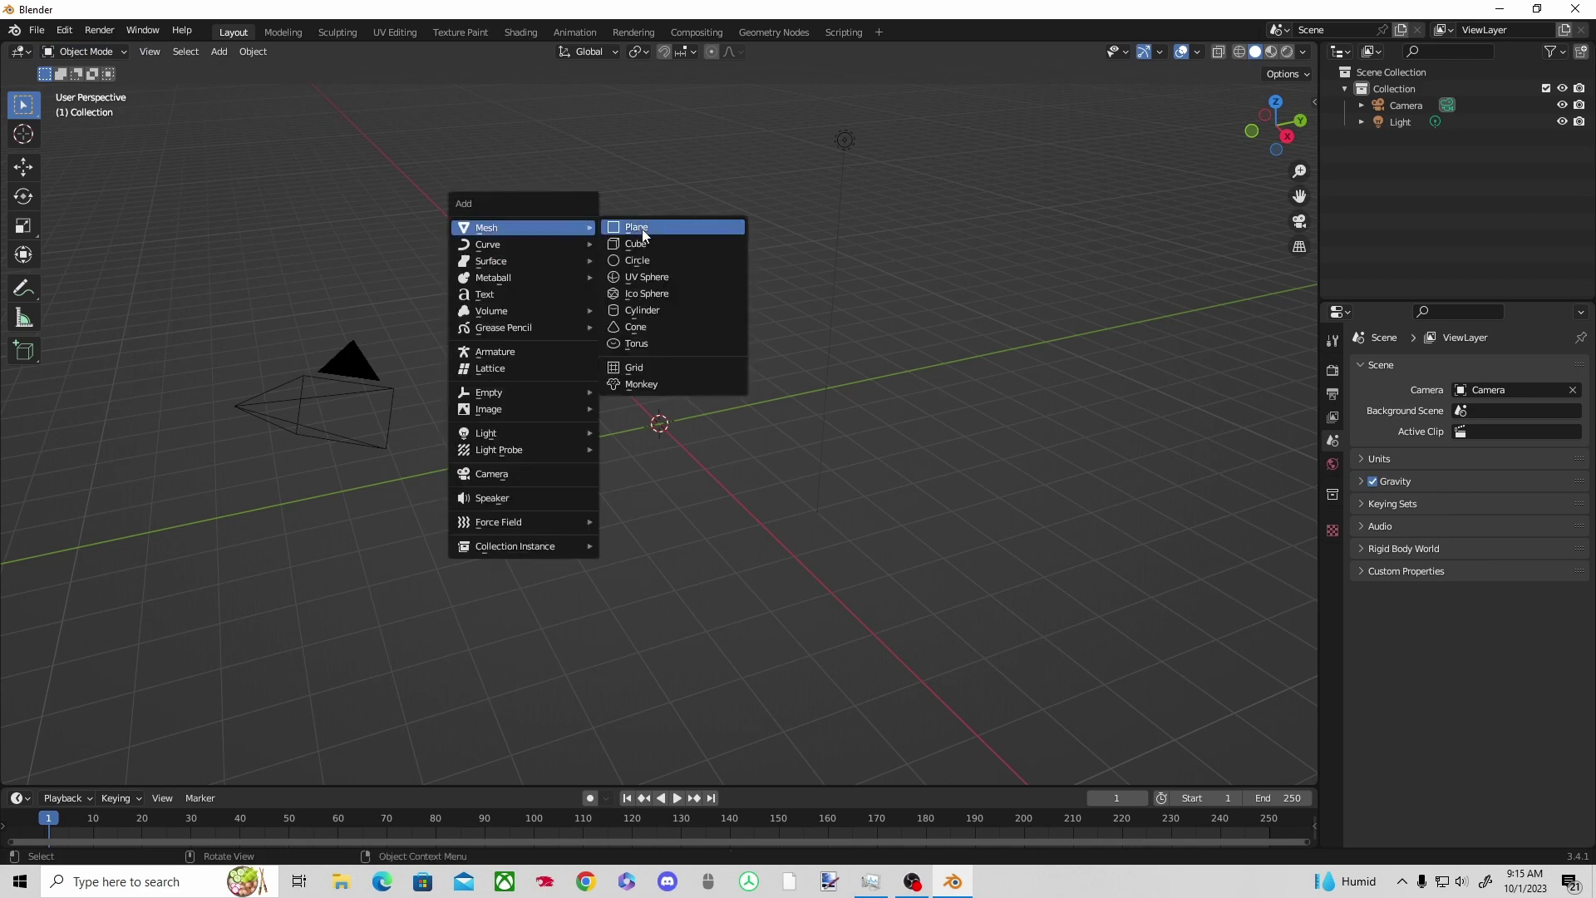
click(656, 309)
key(s)
click(661, 400)
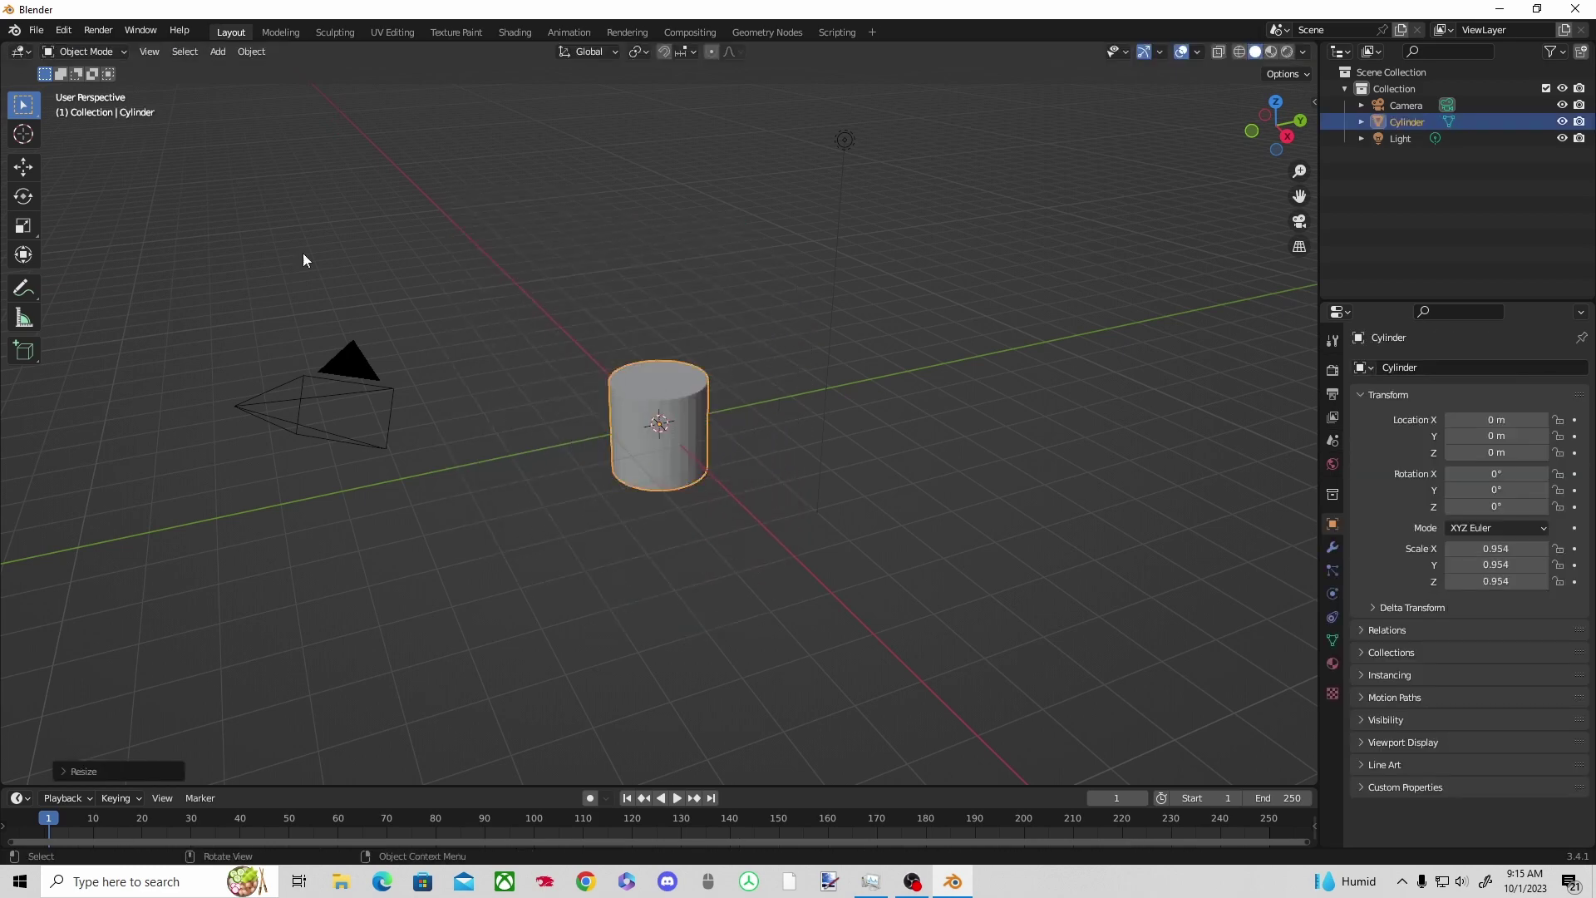
Stretch the cylinder to a Z scale of about 4.9 and flatten it to a Y scale of about 0.51.
drag(658, 364, 657, 115)
drag(717, 412, 691, 417)
middle_drag(814, 419, 939, 403)
click(676, 221)
middle_drag(735, 609, 745, 545)
click(499, 390)
click(24, 106)
In Edit Mode, extrude the cylinder's bottom face about 0.7 m and shrink it to about 0.16 to form a tip.
click(91, 53)
click(95, 89)
middle_drag(748, 628, 697, 509)
click(563, 488)
middle_drag(780, 539, 706, 404)
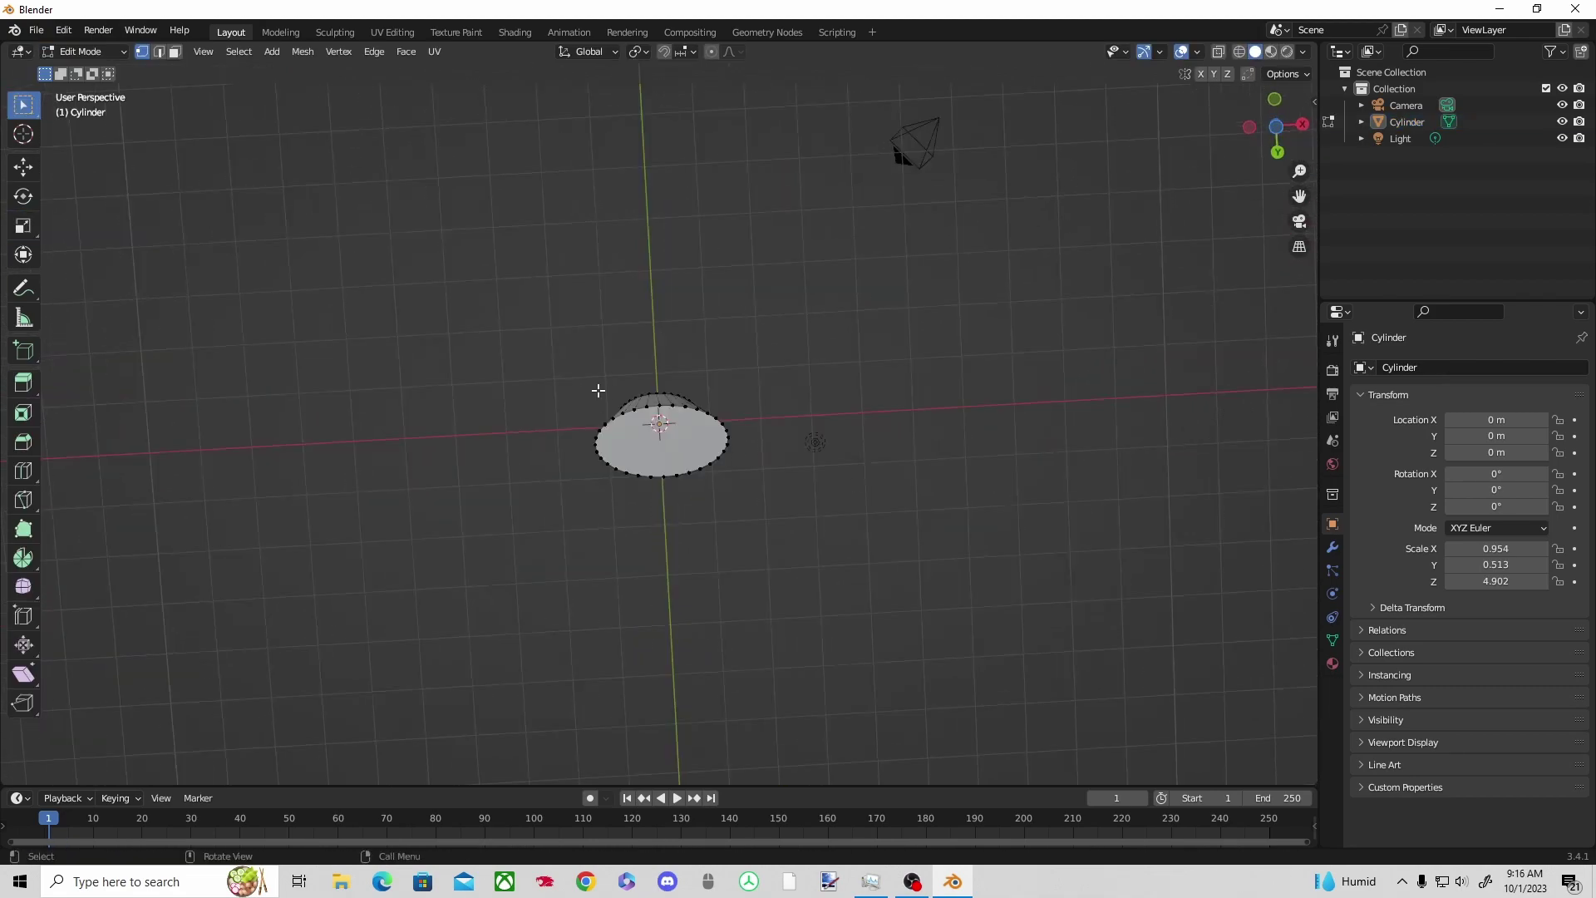
middle_drag(746, 483, 765, 573)
key(e)
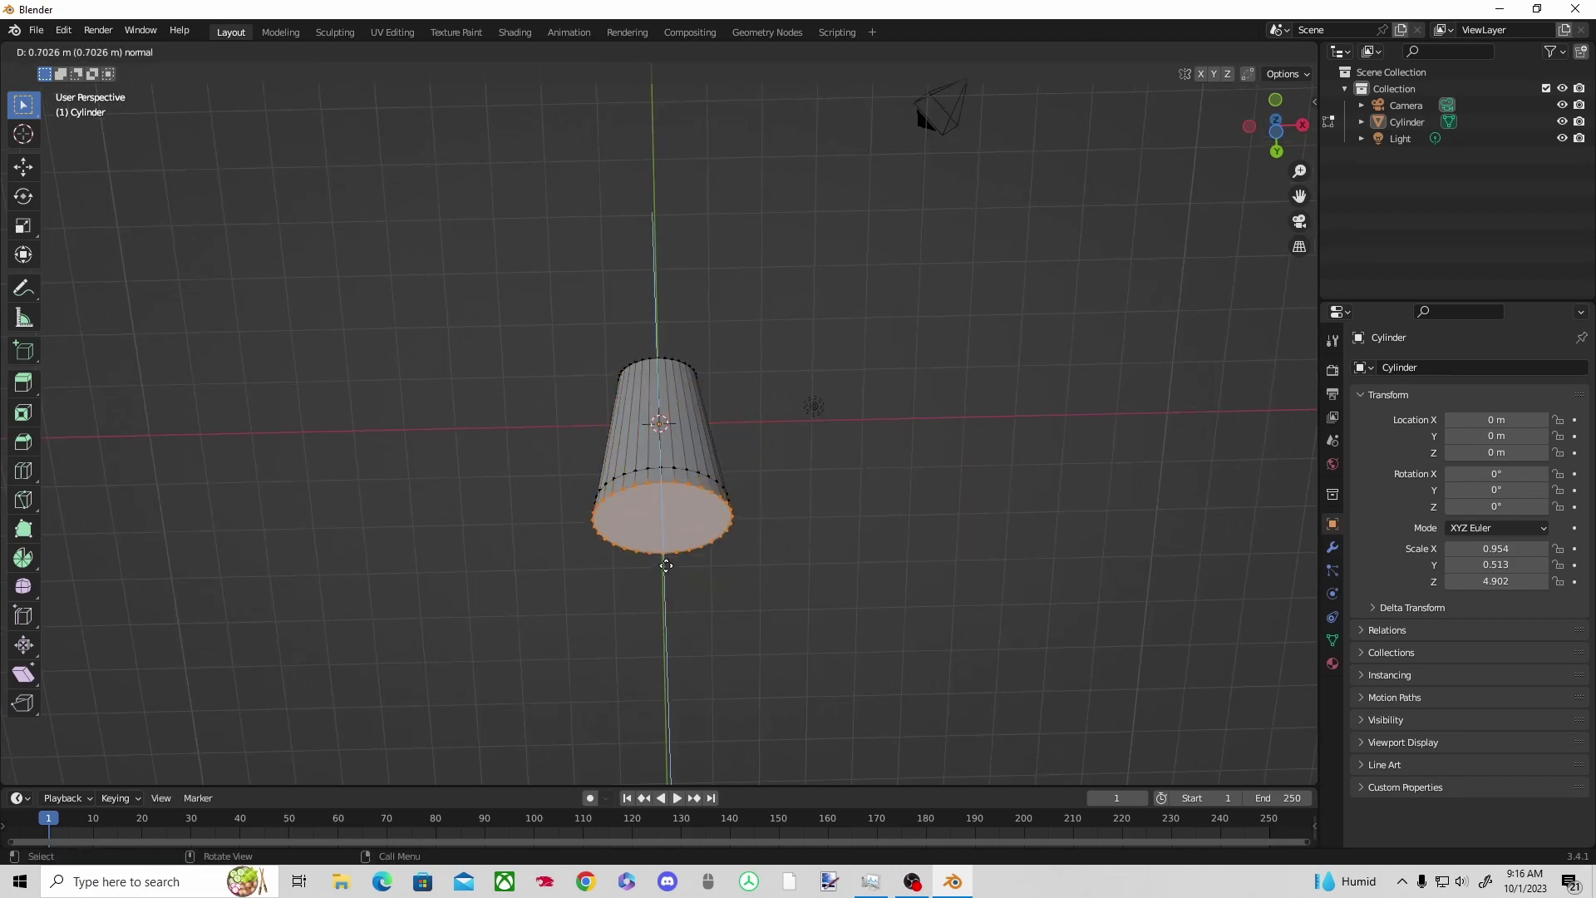
click(666, 563)
key(s)
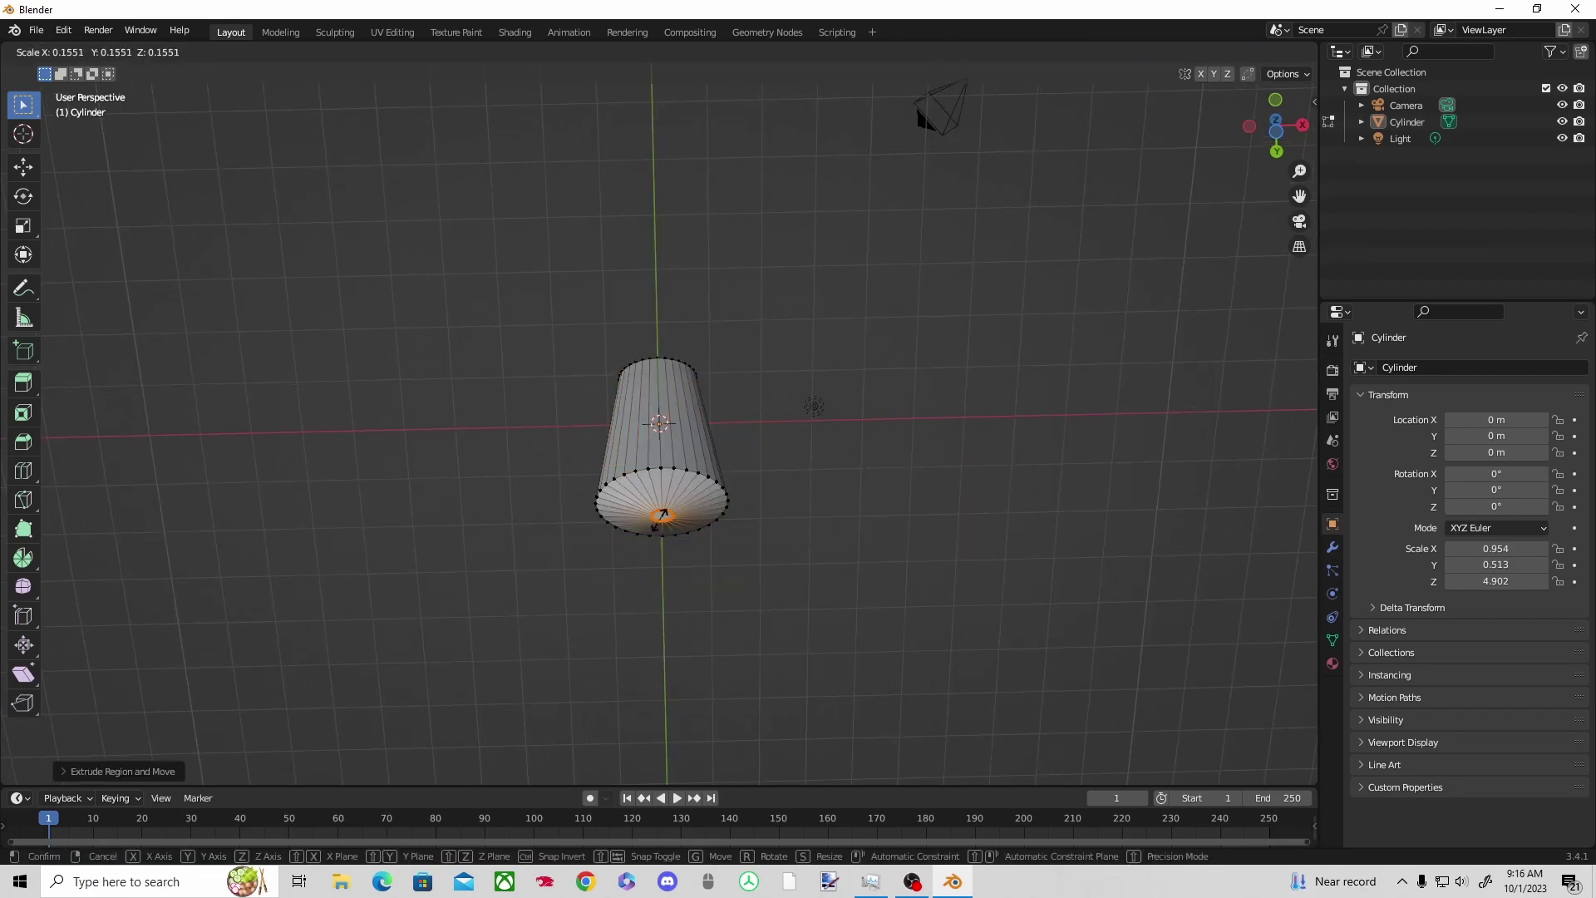
click(662, 515)
middle_drag(663, 514, 603, 587)
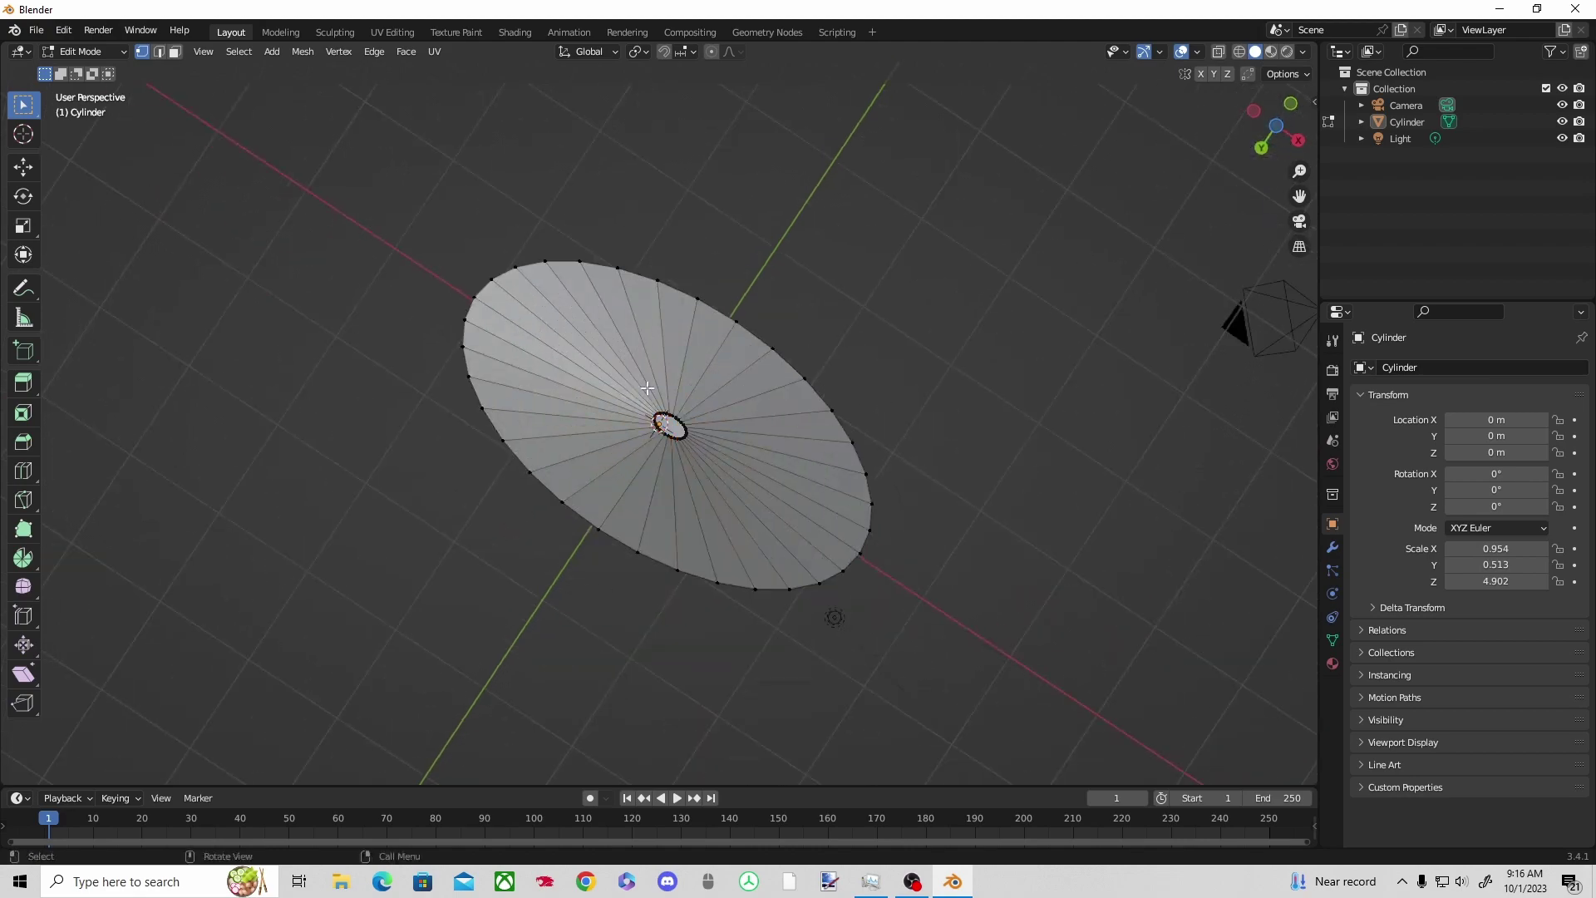
Move the tip down along Z and offset it sideways along X to make an asymmetric point.
middle_drag(837, 466, 310, 330)
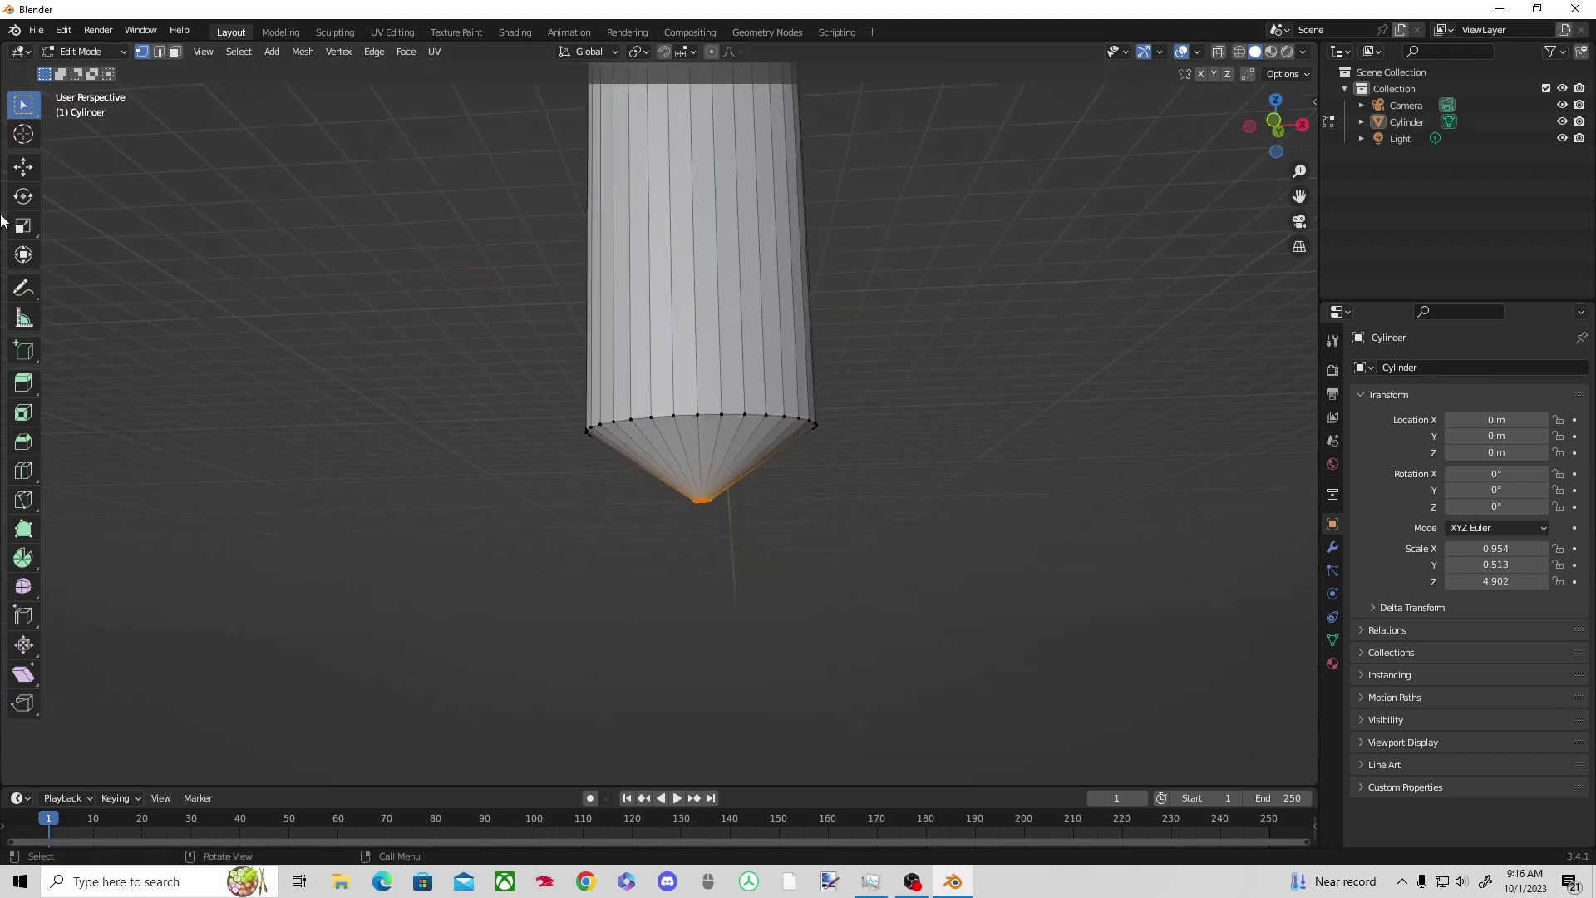
drag(700, 436, 700, 507)
drag(768, 569, 810, 568)
middle_drag(810, 568, 821, 490)
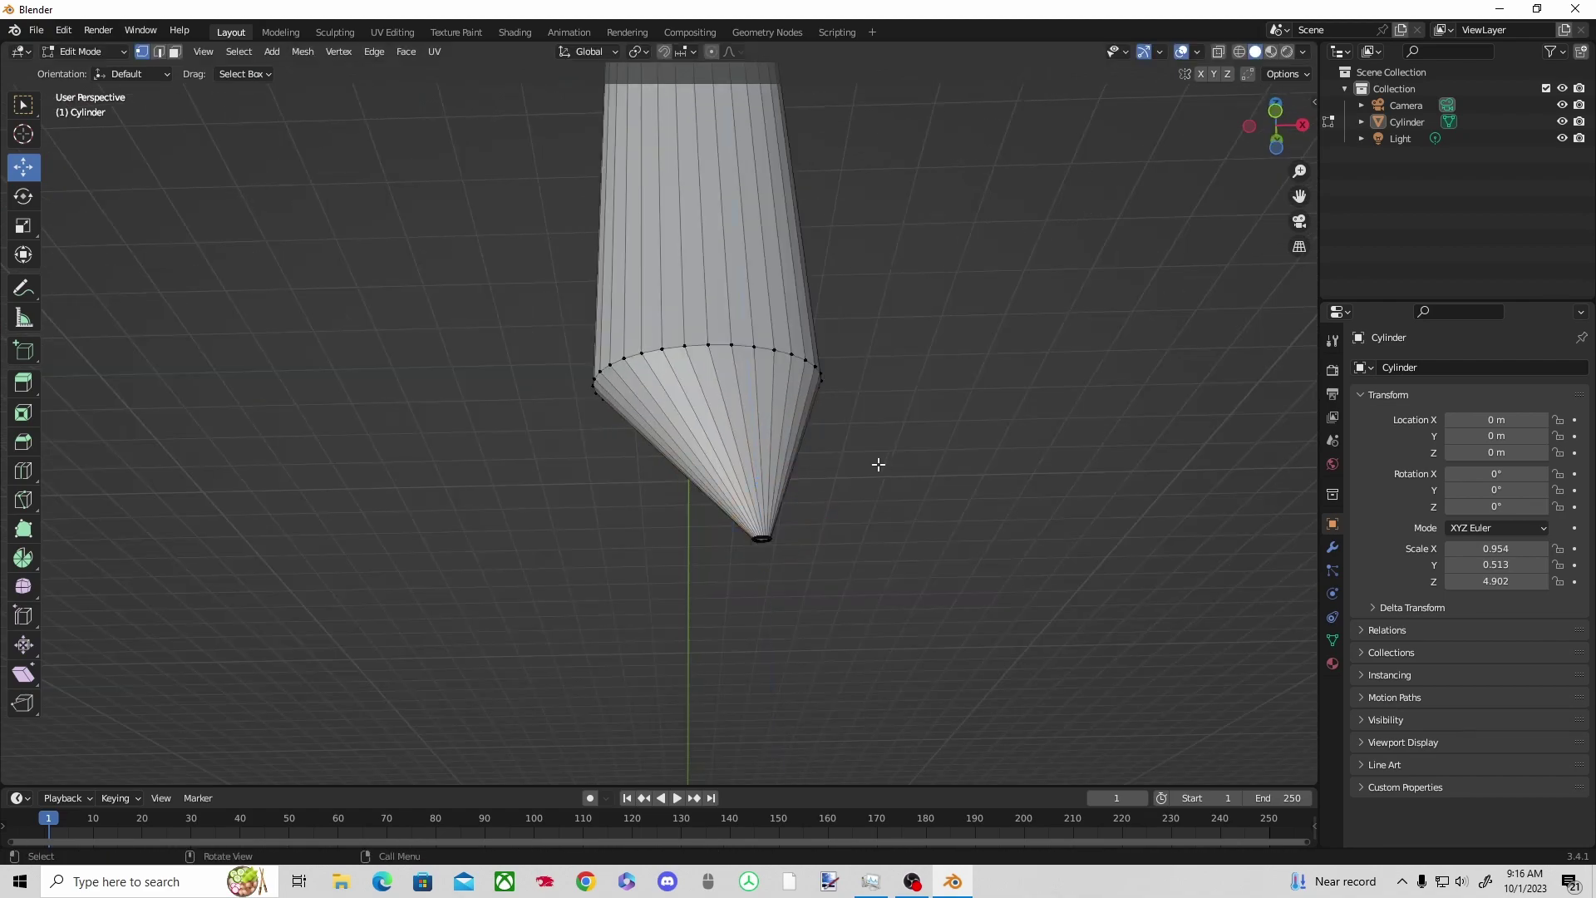
middle_drag(886, 409, 477, 399)
shift+drag(465, 412, 854, 511)
middle_drag(854, 510, 728, 491)
key(e)
key(Escape)
drag(732, 397, 767, 370)
middle_drag(766, 370, 993, 437)
drag(768, 346, 927, 340)
click(938, 431)
middle_drag(968, 422, 391, 399)
drag(591, 372, 591, 370)
key(e)
key(Escape)
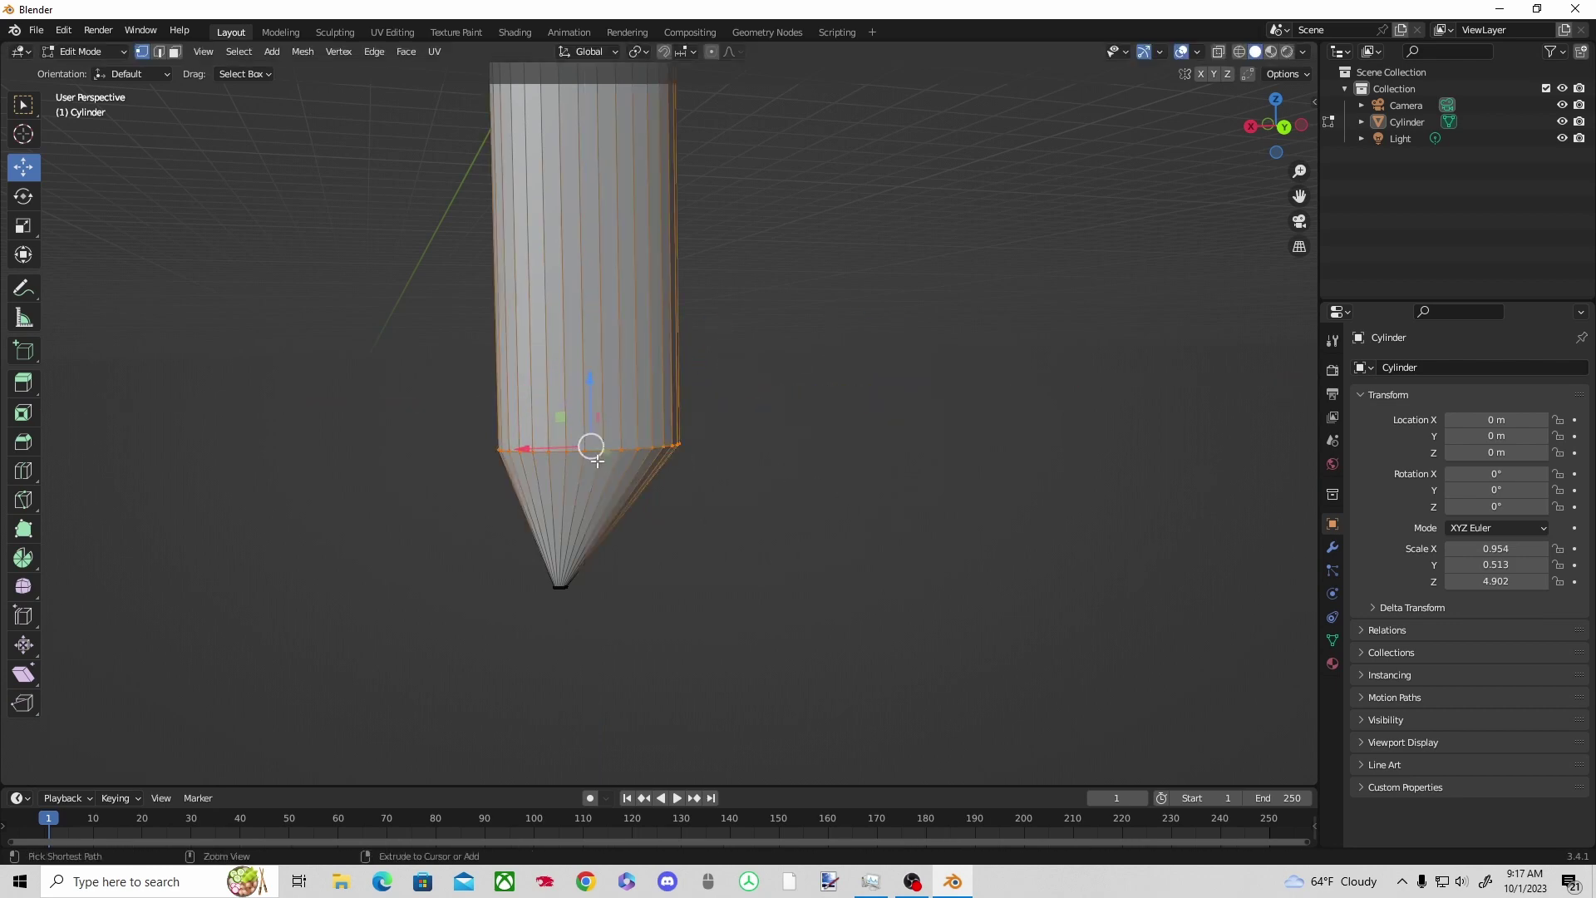
Select the ring of vertices above the tip and raise it along Z to lengthen the pointed section.
middle_drag(687, 504, 325, 461)
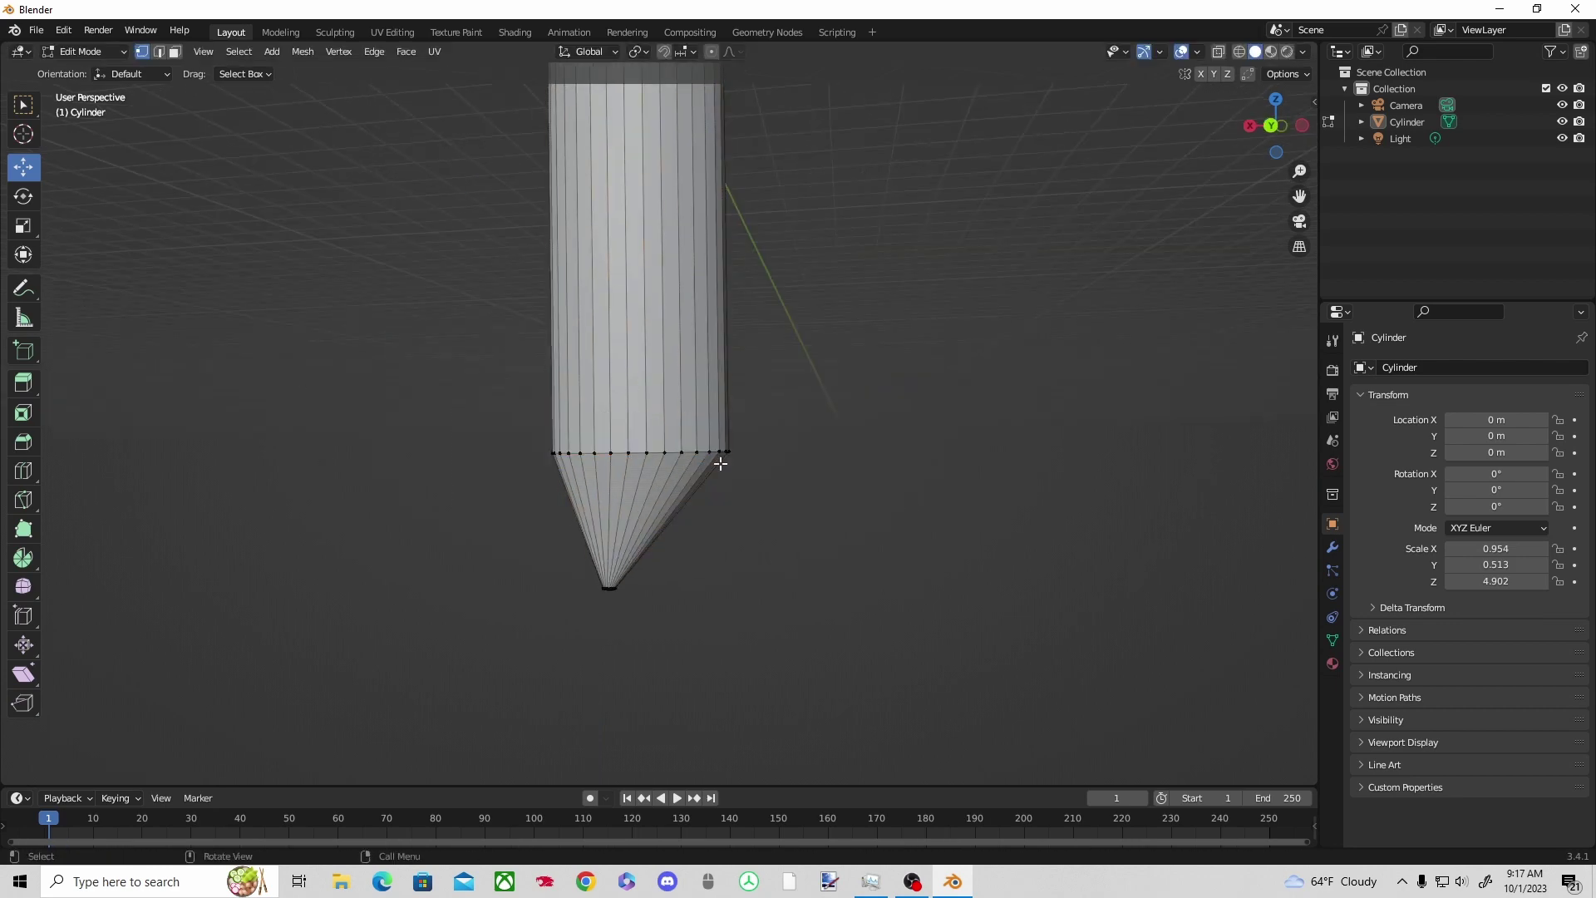
scroll(701, 470, up, 3)
click(848, 502)
key(shift+g)
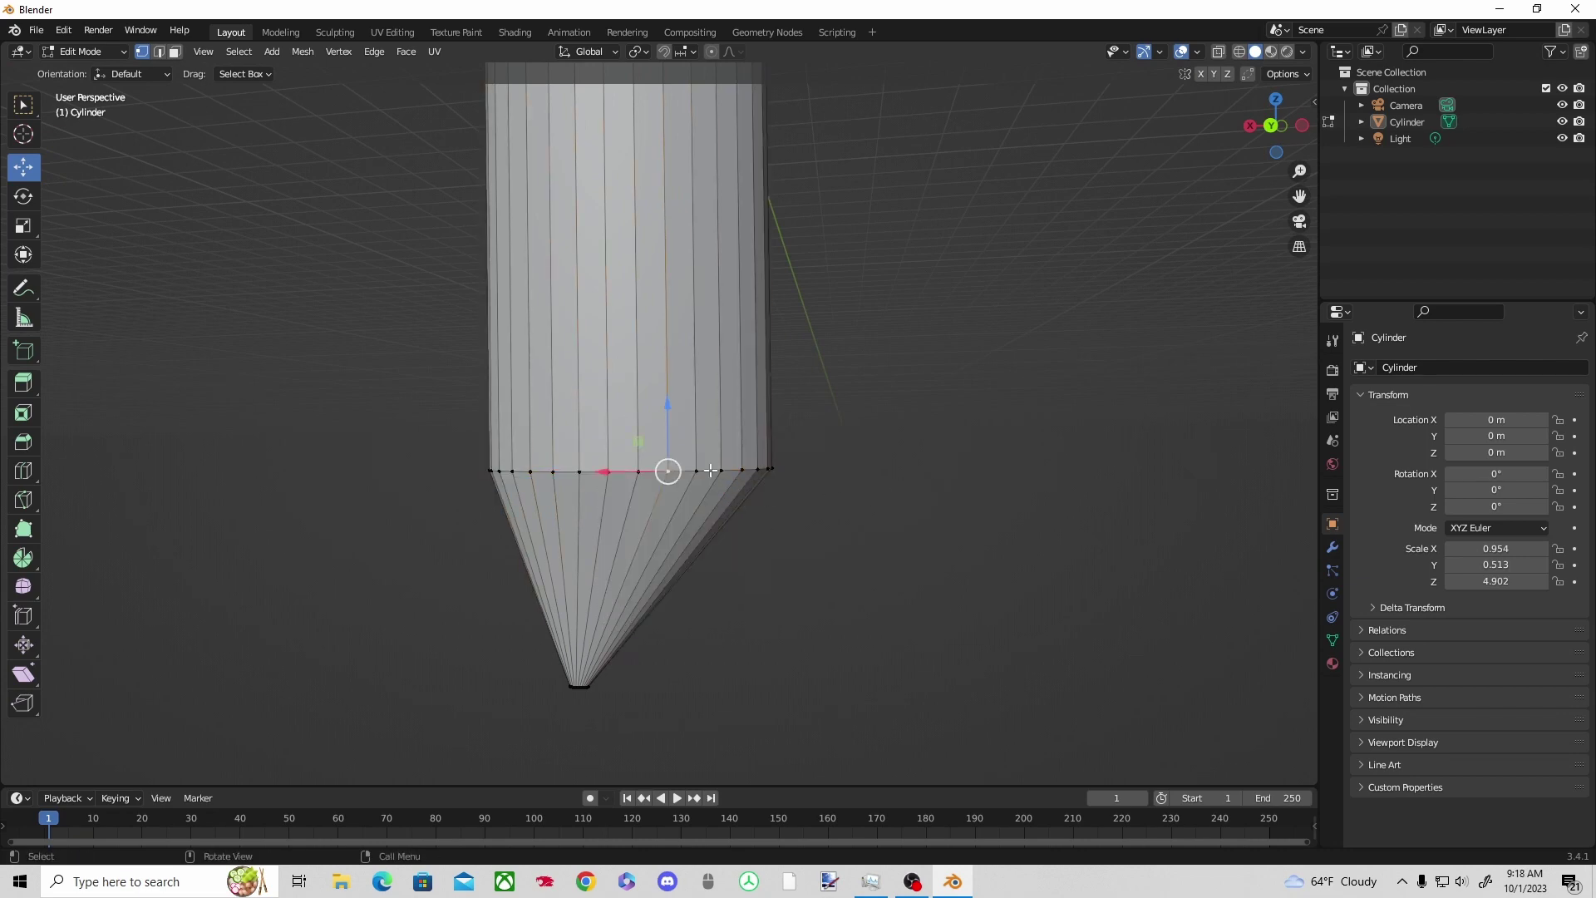
scroll(689, 472, down, 6)
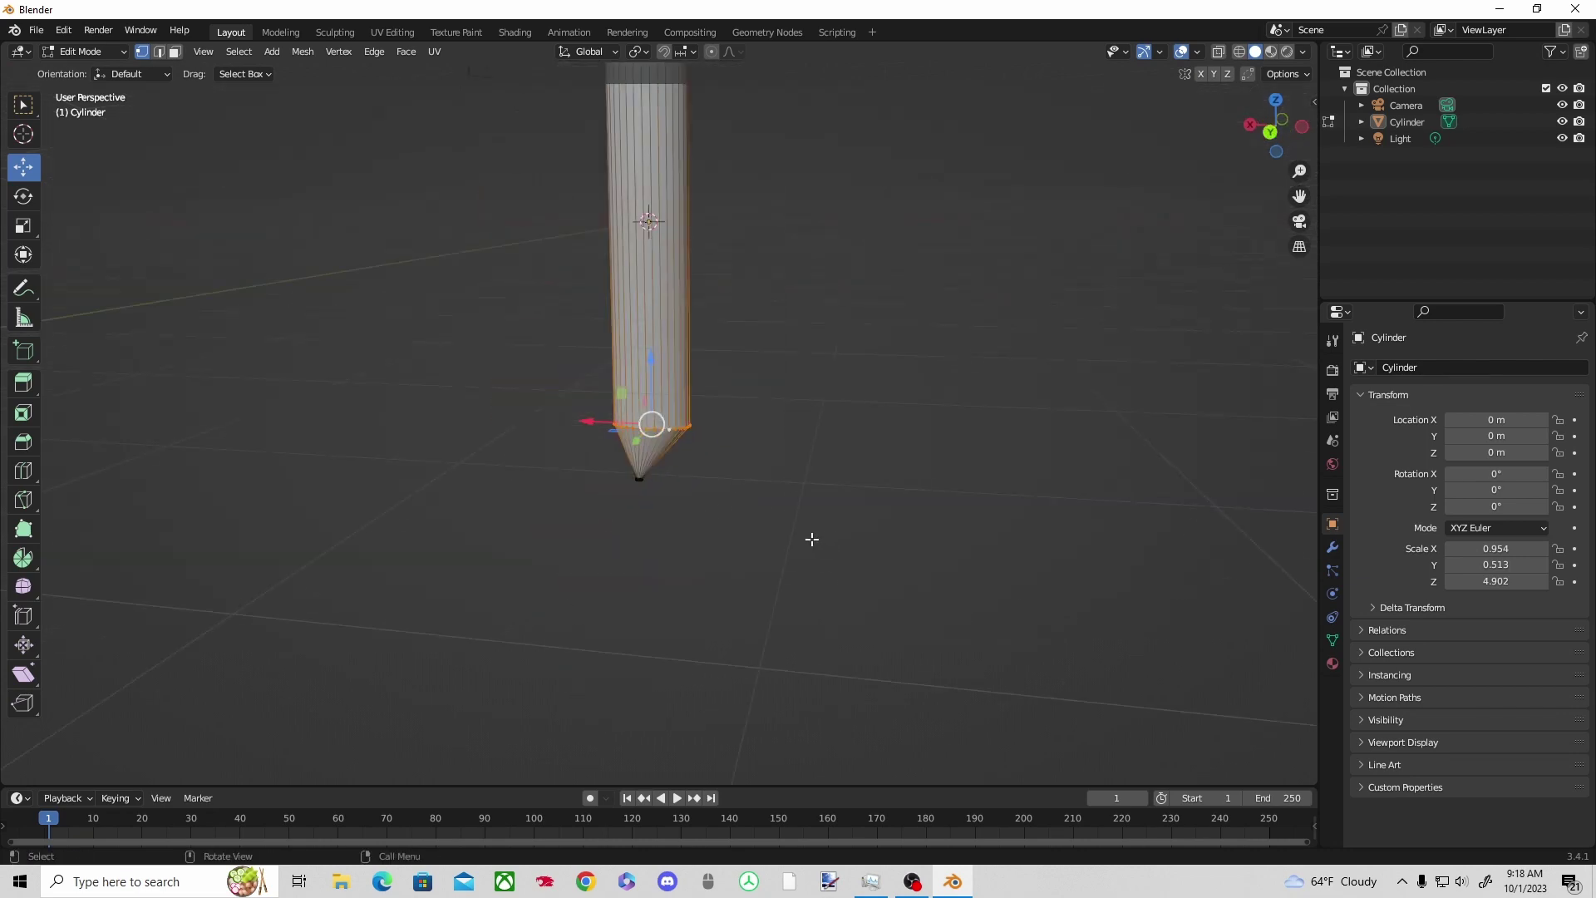
drag(599, 421, 607, 421)
key(ctrl+z)
scroll(621, 407, up, 3)
drag(648, 361, 645, 129)
scroll(836, 291, down, 5)
mouse_move(843, 289)
middle_down()
mouse_move(821, 310)
mouse_move(920, 292)
mouse_move(849, 283)
middle_up()
key(w)
middle_drag(649, 458, 759, 559)
drag(758, 338, 759, 313)
key(ctrl+z)
click(919, 516)
Raise the blade's tip along Z and scale it to about 0.12 for a sharper point.
scroll(901, 376, up, 4)
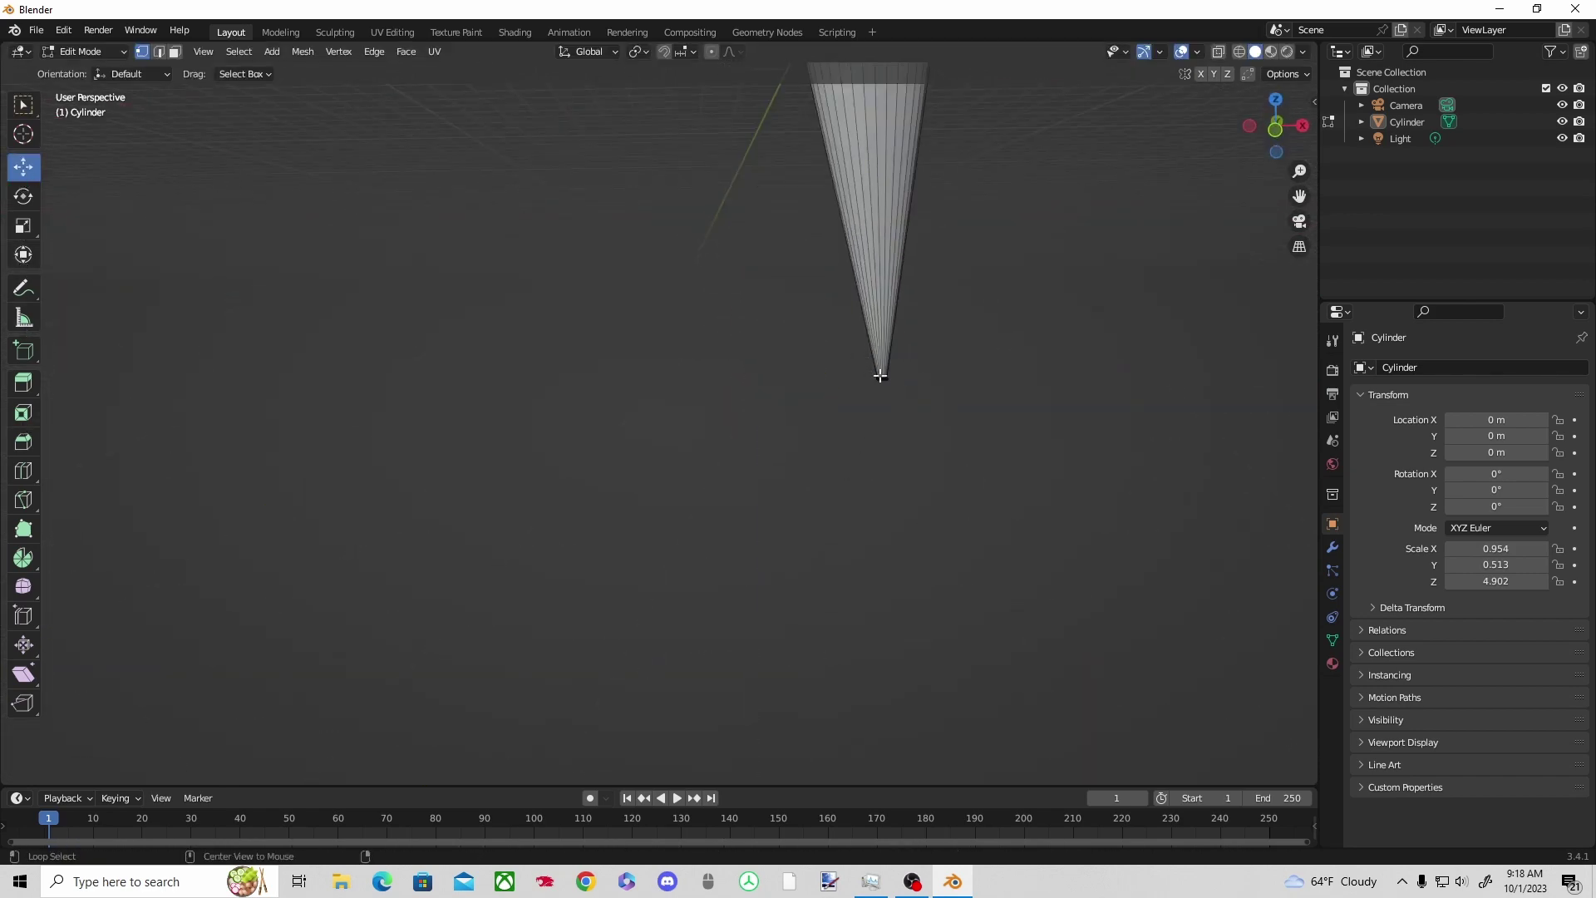
drag(883, 316, 885, 210)
key(s)
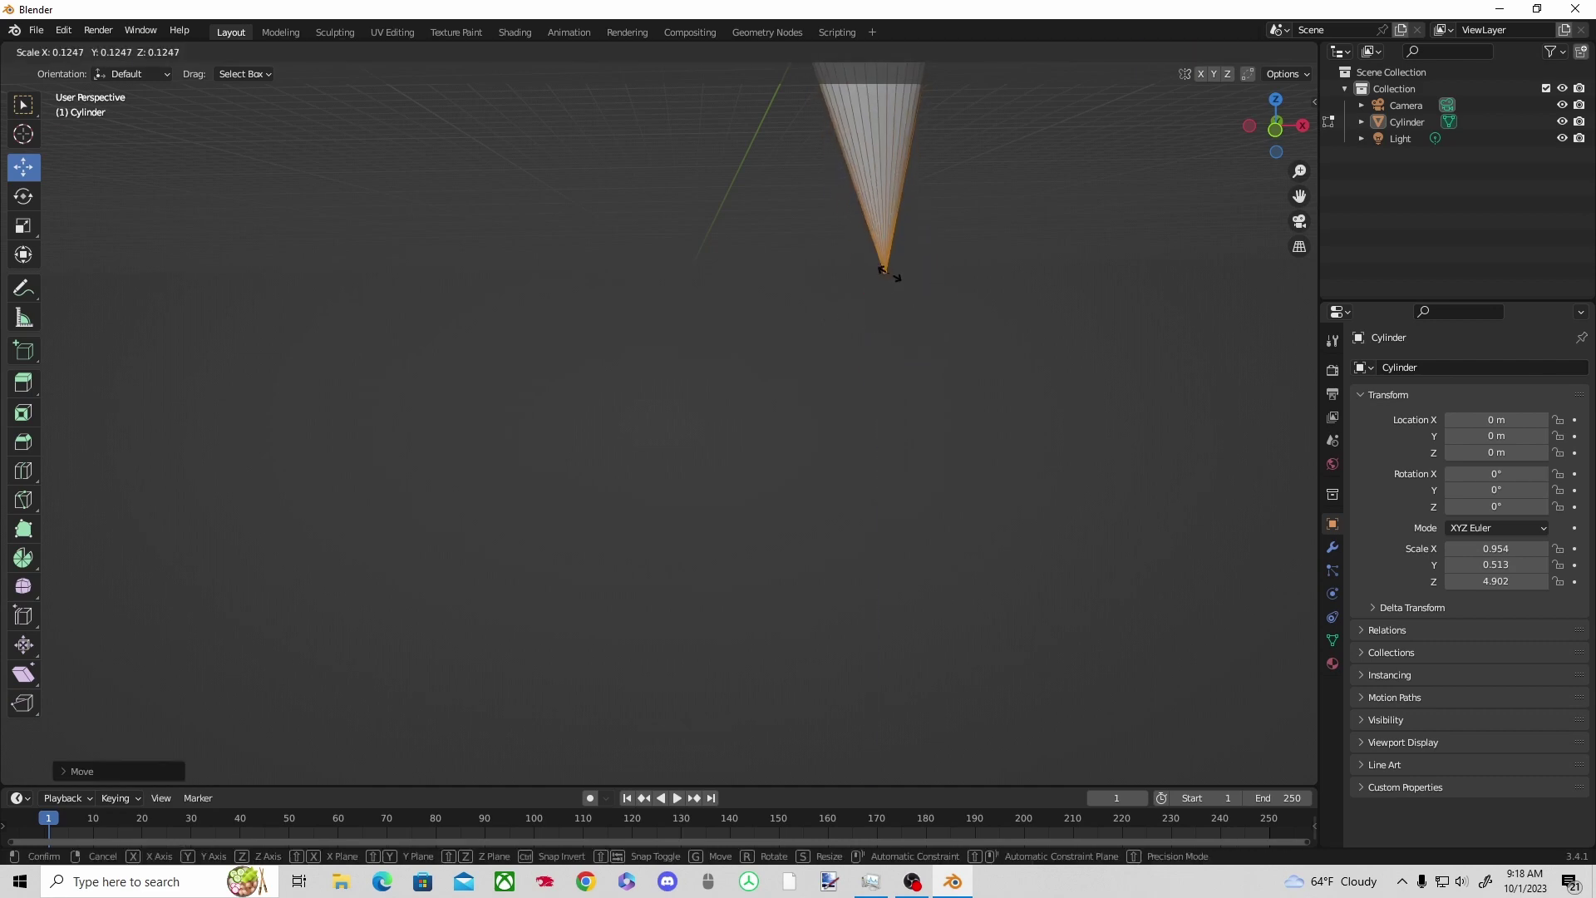
click(893, 276)
scroll(980, 306, up, 4)
Scale the blade mesh along Y to make the blade thinner.
scroll(980, 307, down, 8)
middle_drag(980, 306, 659, 480)
key(s)
click(686, 517)
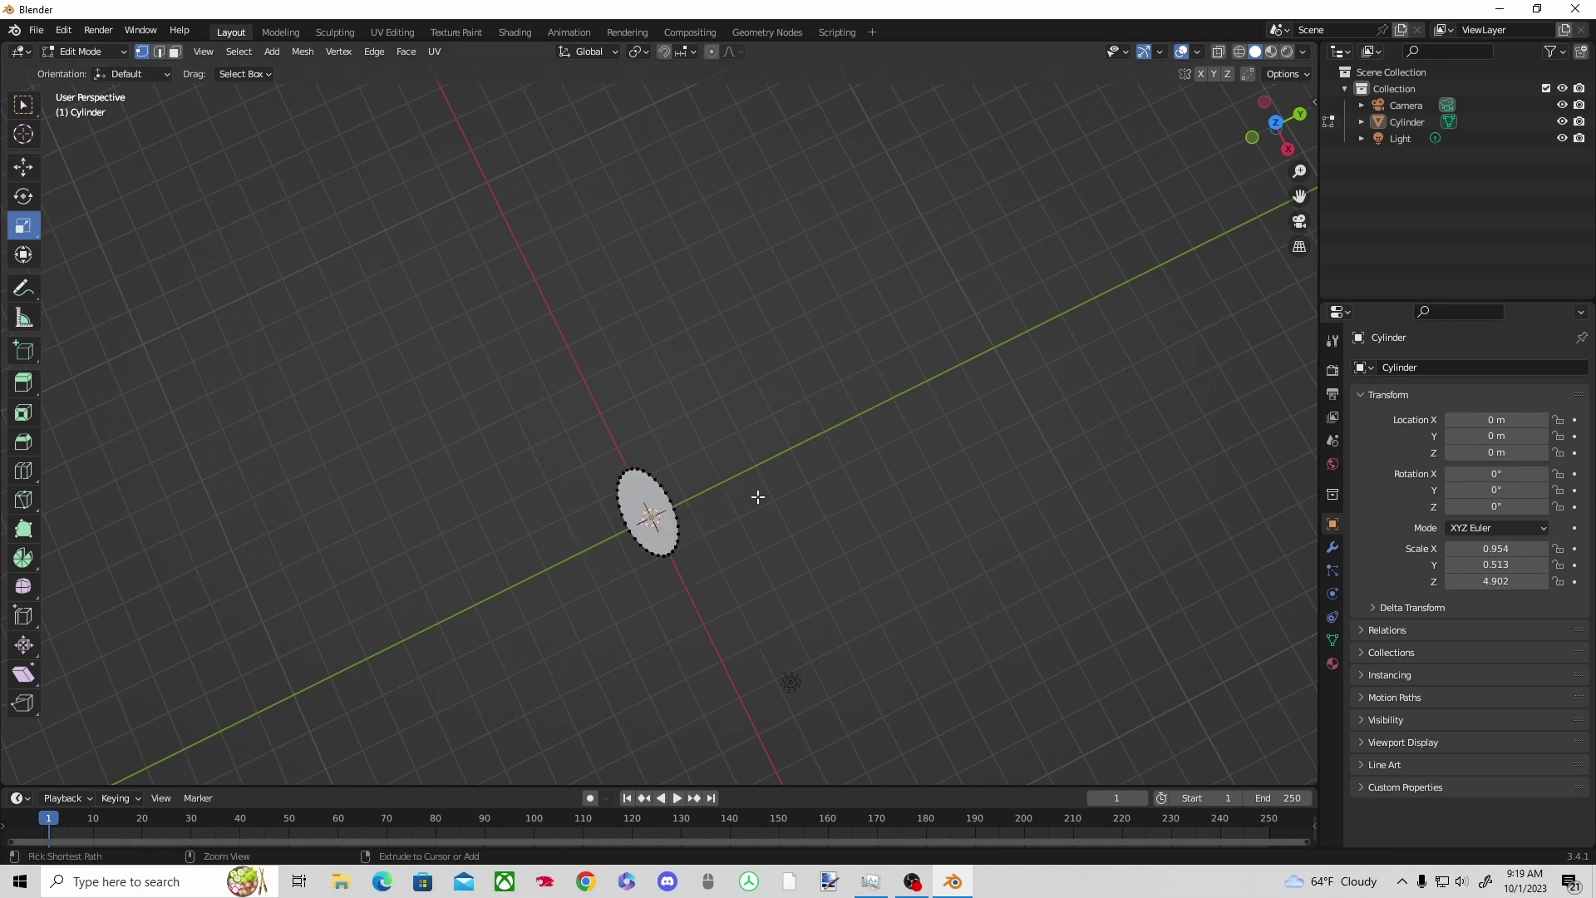
key(s)
click(687, 507)
middle_drag(687, 507, 769, 443)
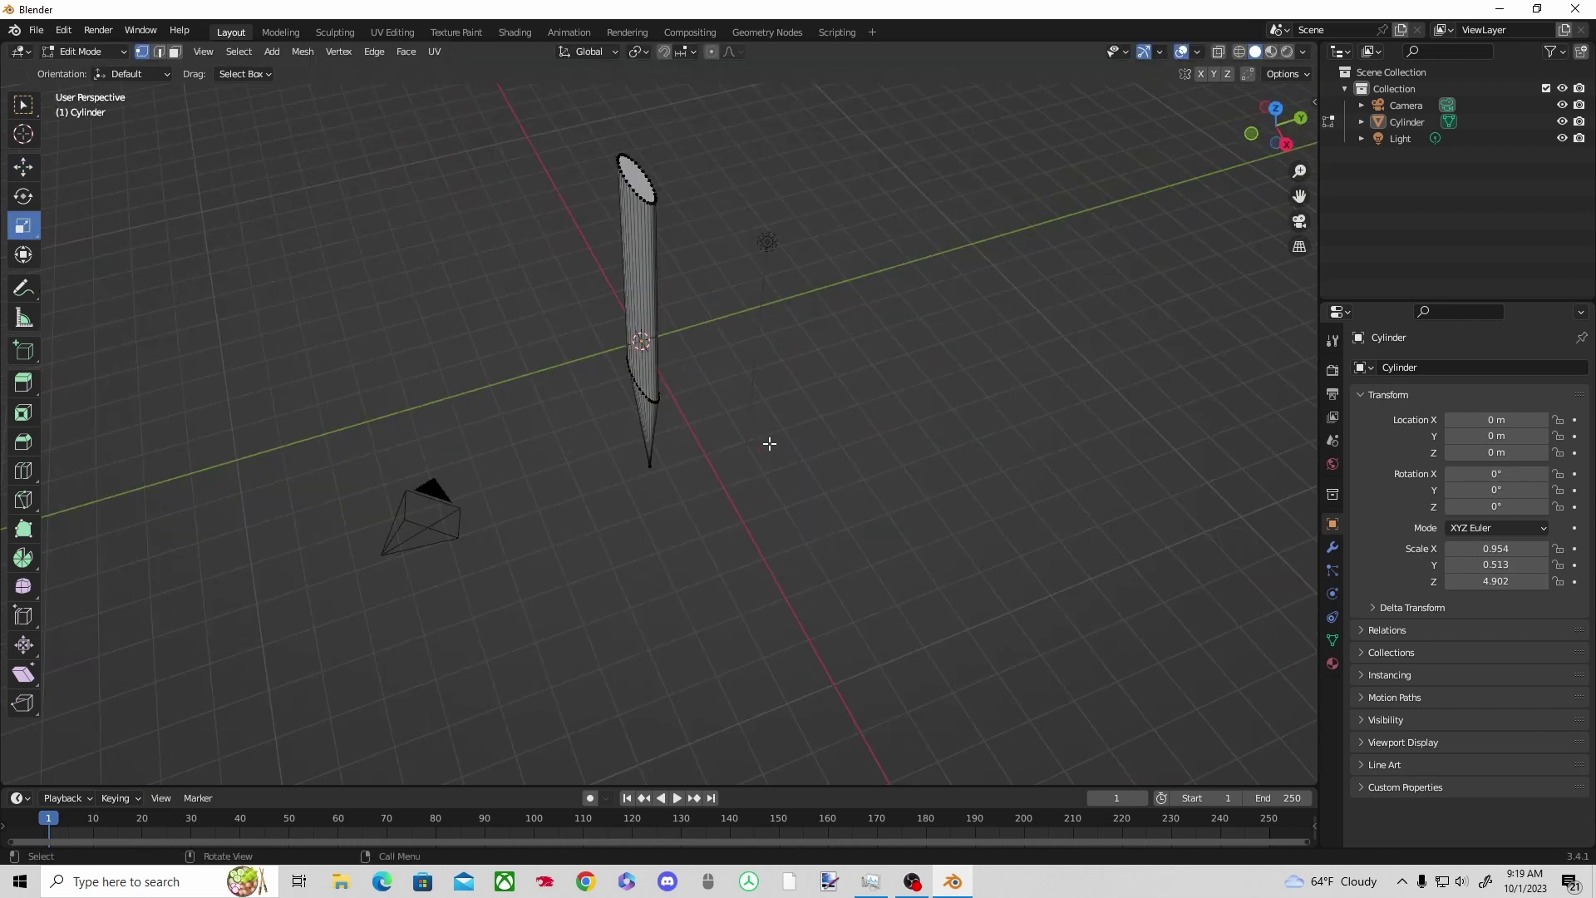
Return to Object Mode and apply smooth shading to the blade.
click(90, 51)
click(90, 69)
middle_drag(629, 317, 717, 398)
right_click(801, 424)
click(750, 428)
right_click(750, 437)
click(750, 437)
click(872, 482)
middle_drag(881, 490, 890, 414)
In Chrome, search Google Images for "Ichigo sword" and open the black-and-white Mtxc Zanpakutou prop sword as reference.
click(586, 881)
click(746, 407)
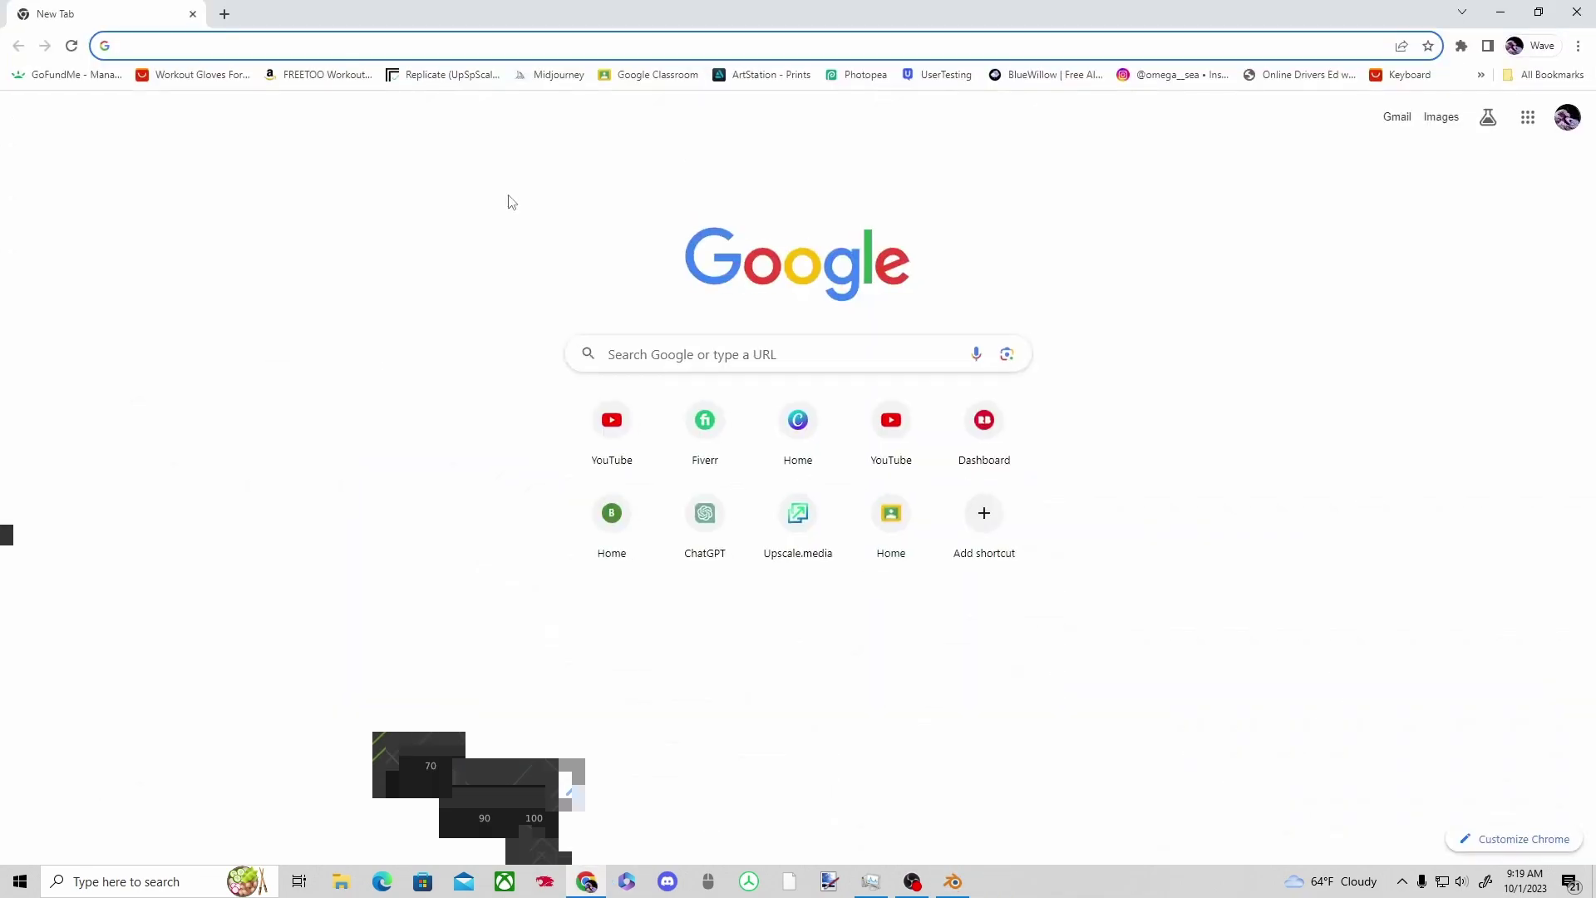
text(Ichigo sword)
key(Return)
click(203, 153)
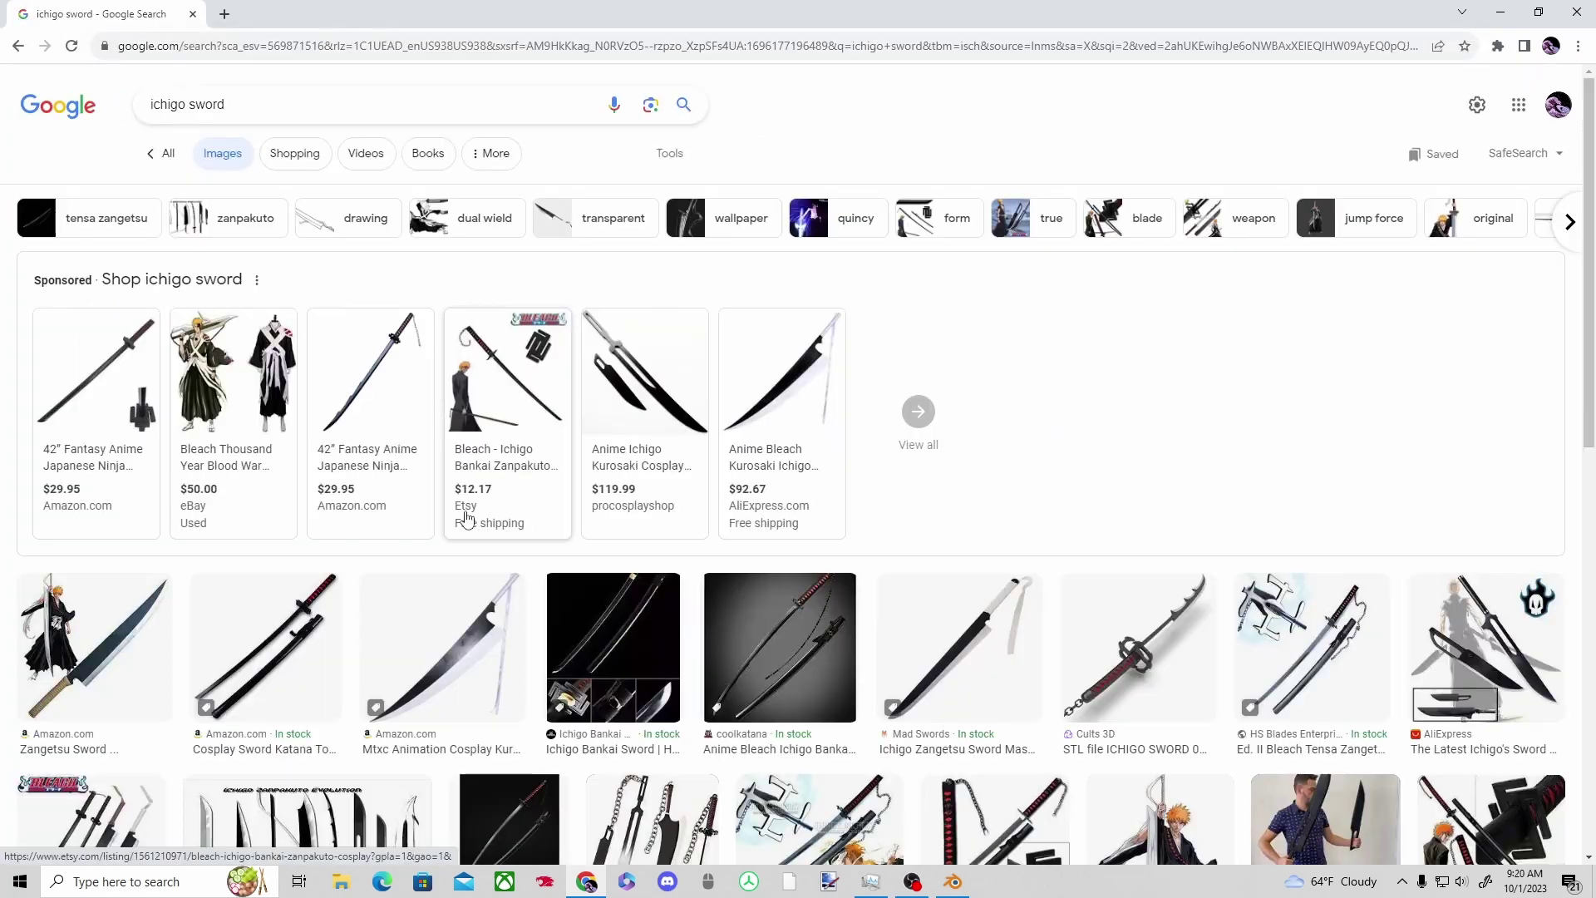
click(436, 639)
Switch back to Blender and put the blade in Edit Mode.
click(953, 881)
middle_drag(683, 382, 756, 298)
click(95, 56)
click(93, 89)
scroll(723, 229, up, 3)
drag(739, 232, 810, 270)
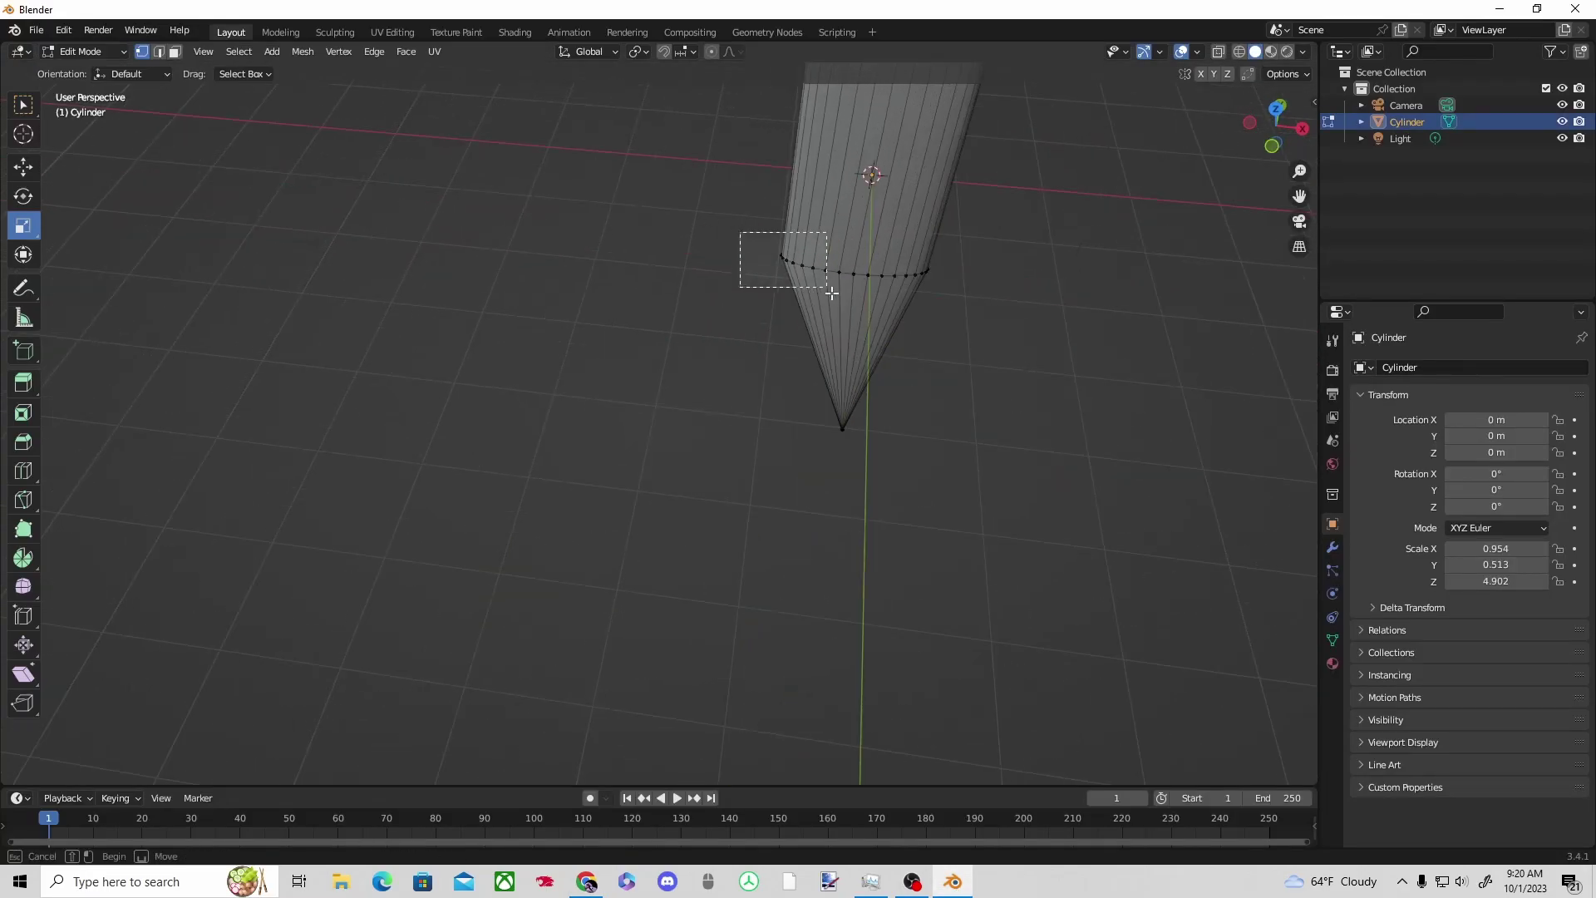
middle_drag(879, 340, 536, 295)
drag(507, 142, 616, 171)
key(ctrl+z)
key(ctrl+z)
mouse_move(616, 171)
middle_down()
mouse_move(571, 142)
mouse_move(636, 154)
middle_up()
With X-ray on, select the vertices at one end of the ring above the tip and raise them along Z.
click(23, 104)
scroll(415, 287, up, 3)
middle_drag(558, 339, 620, 374)
middle_drag(683, 312, 612, 300)
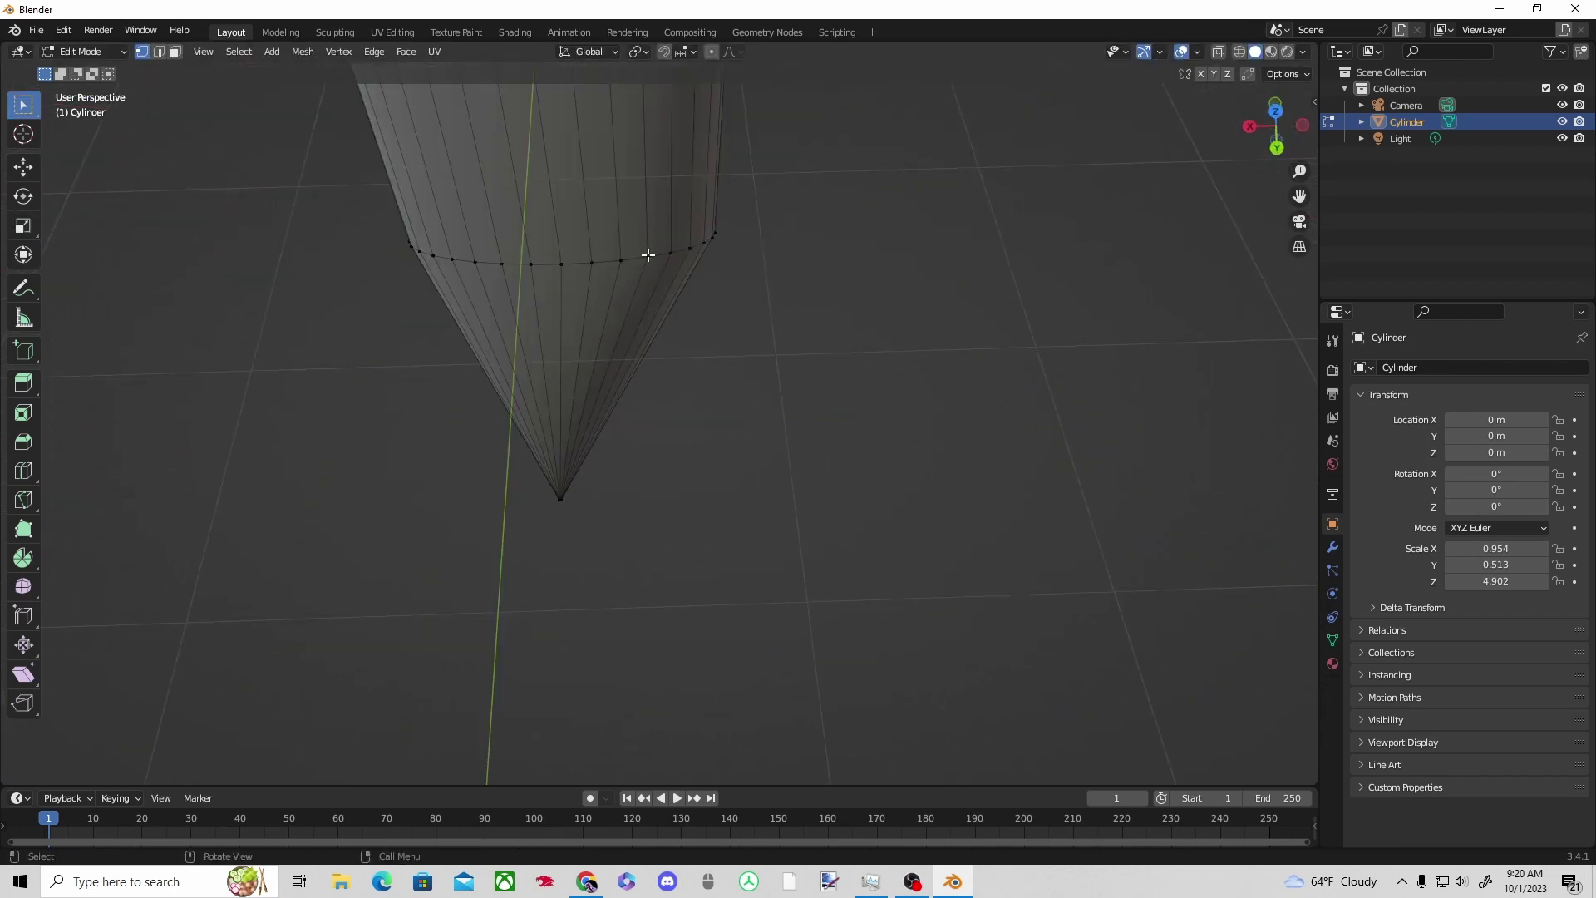
scroll(645, 260, up, 5)
scroll(639, 310, down, 5)
middle_drag(605, 379, 648, 377)
middle_drag(773, 445, 487, 415)
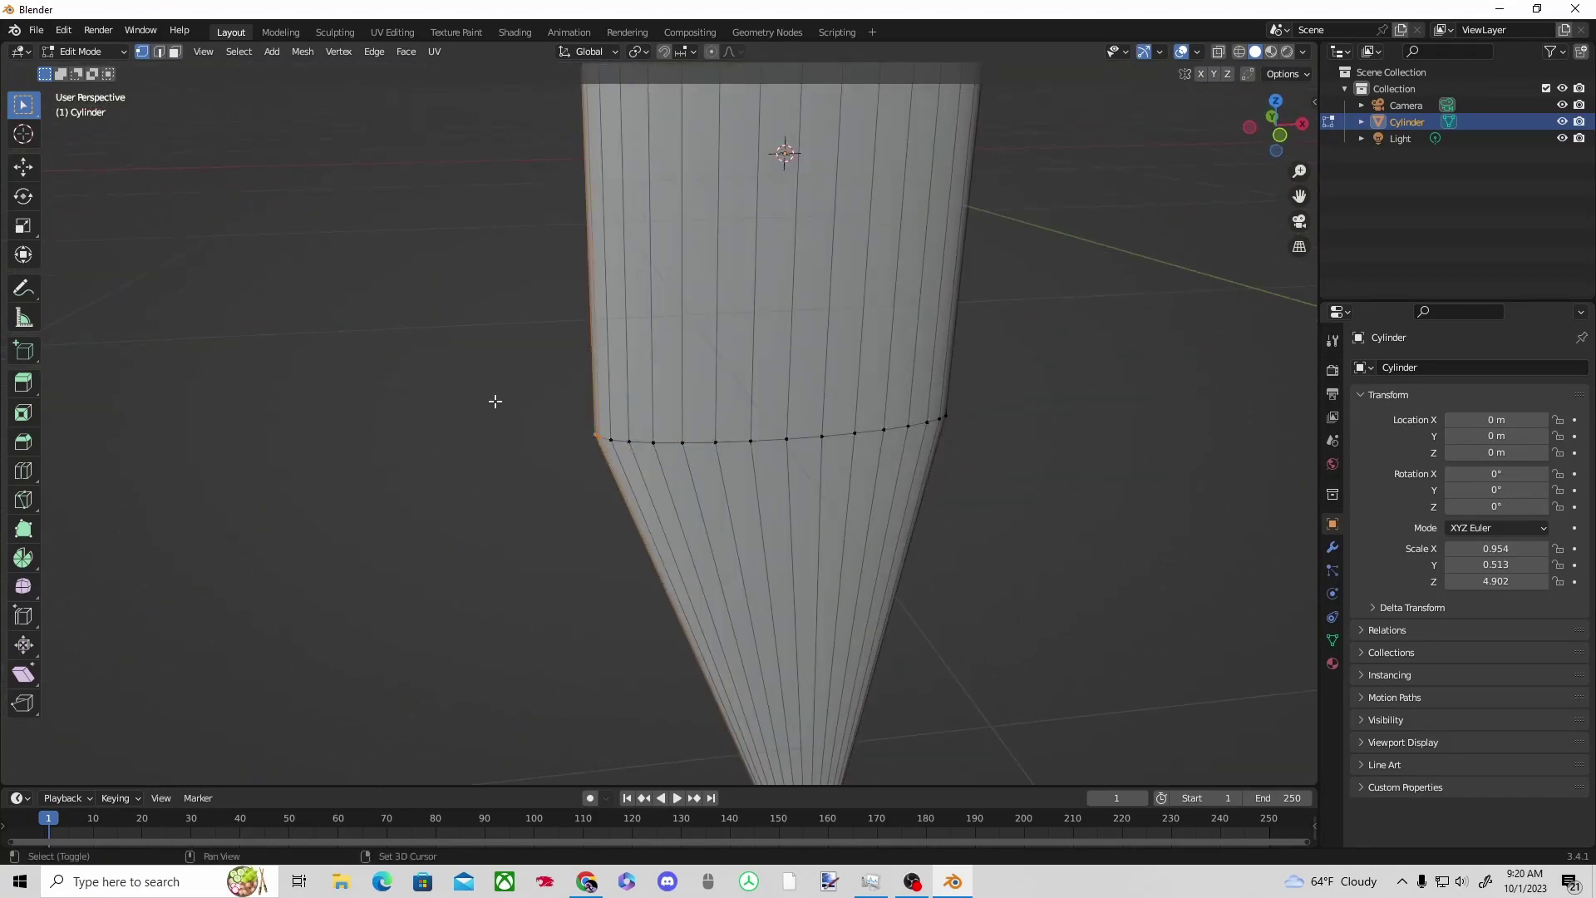
key(alt+z)
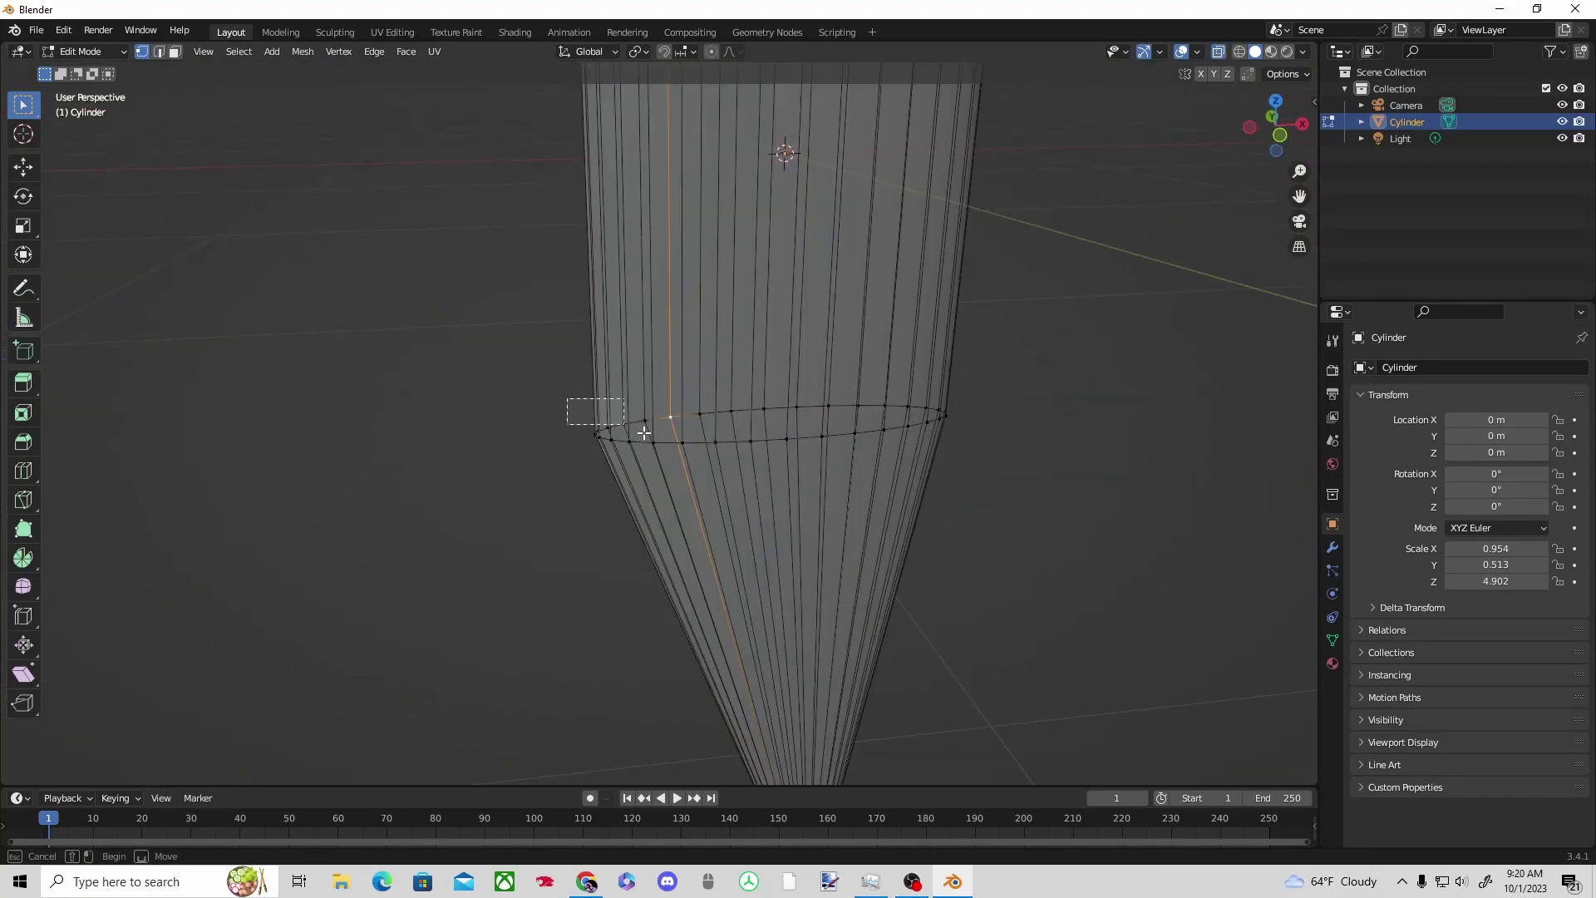
click(31, 170)
drag(629, 370, 625, 208)
click(1041, 495)
Raise the neighbouring middle group of ring vertices slightly along Z to form a stepped edge.
middle_drag(985, 476, 939, 474)
scroll(1026, 473, down, 5)
drag(738, 456, 739, 458)
drag(703, 369, 703, 346)
click(837, 384)
Select the whole stepped ring and move it far up along Z to lengthen the blade's taper.
drag(537, 320, 819, 491)
drag(705, 336, 708, 112)
scroll(840, 335, down, 6)
scroll(840, 335, up, 3)
drag(752, 294, 741, 300)
Review the blade in Object Mode against the reference sword picture in Chrome and return to Edit Mode in Blender.
key(Tab)
middle_drag(787, 350, 648, 374)
click(586, 881)
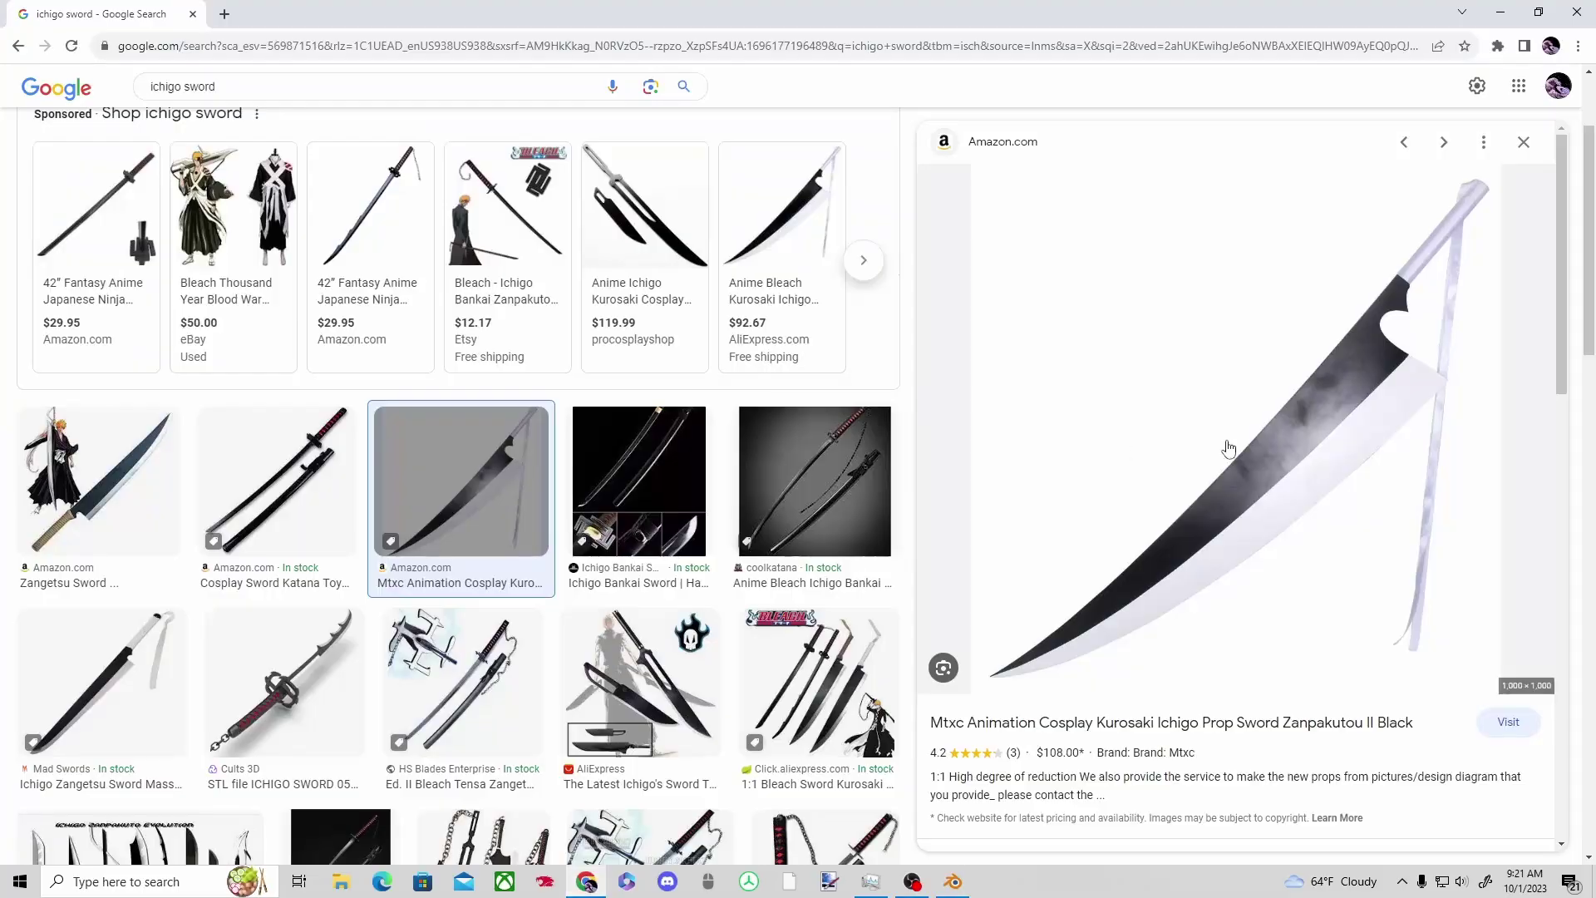
click(969, 892)
key(Tab)
Select the end vertices of the blade's top rim and shift them outward along X to widen the top.
middle_drag(399, 116, 605, 147)
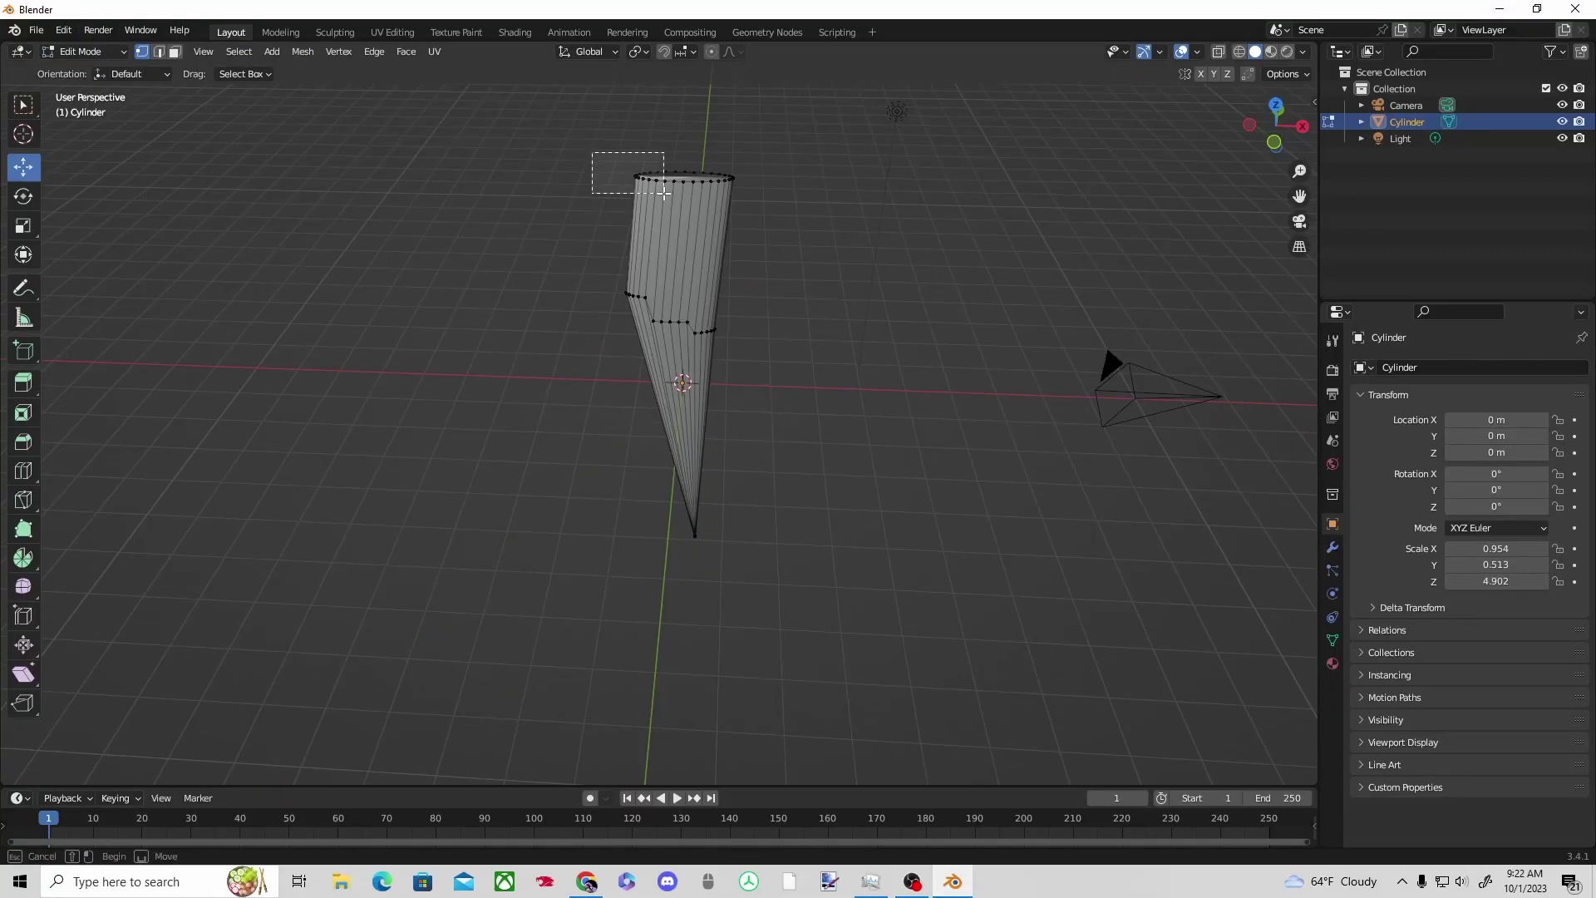
drag(696, 179, 676, 185)
click(795, 232)
middle_drag(794, 232, 786, 284)
drag(660, 251, 662, 254)
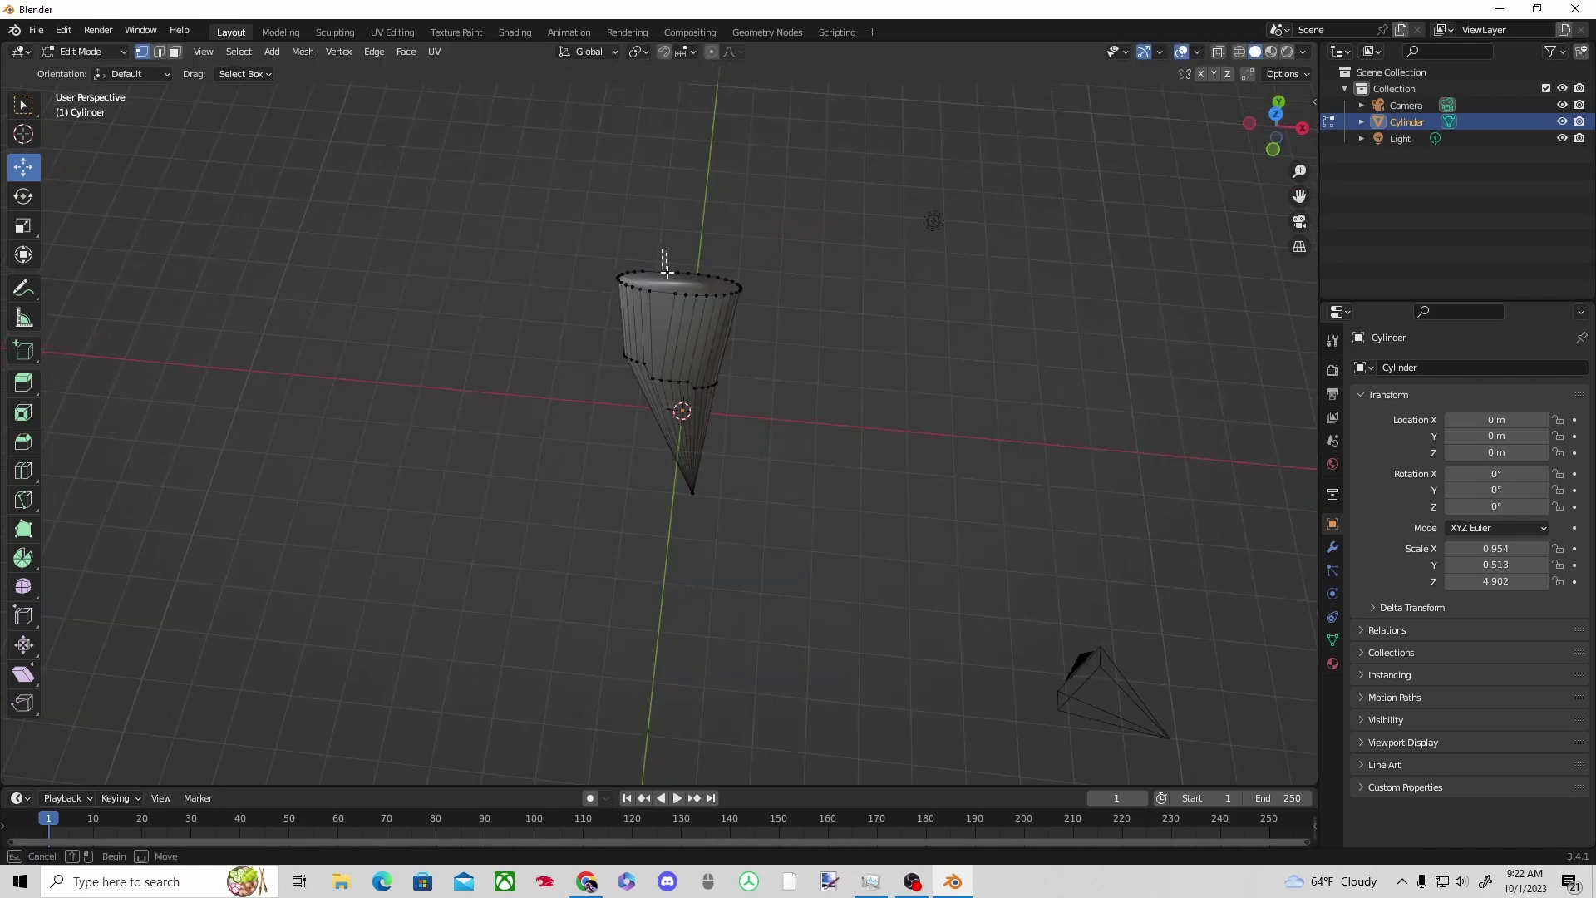
middle_drag(907, 299, 866, 350)
key(ctrl+z)
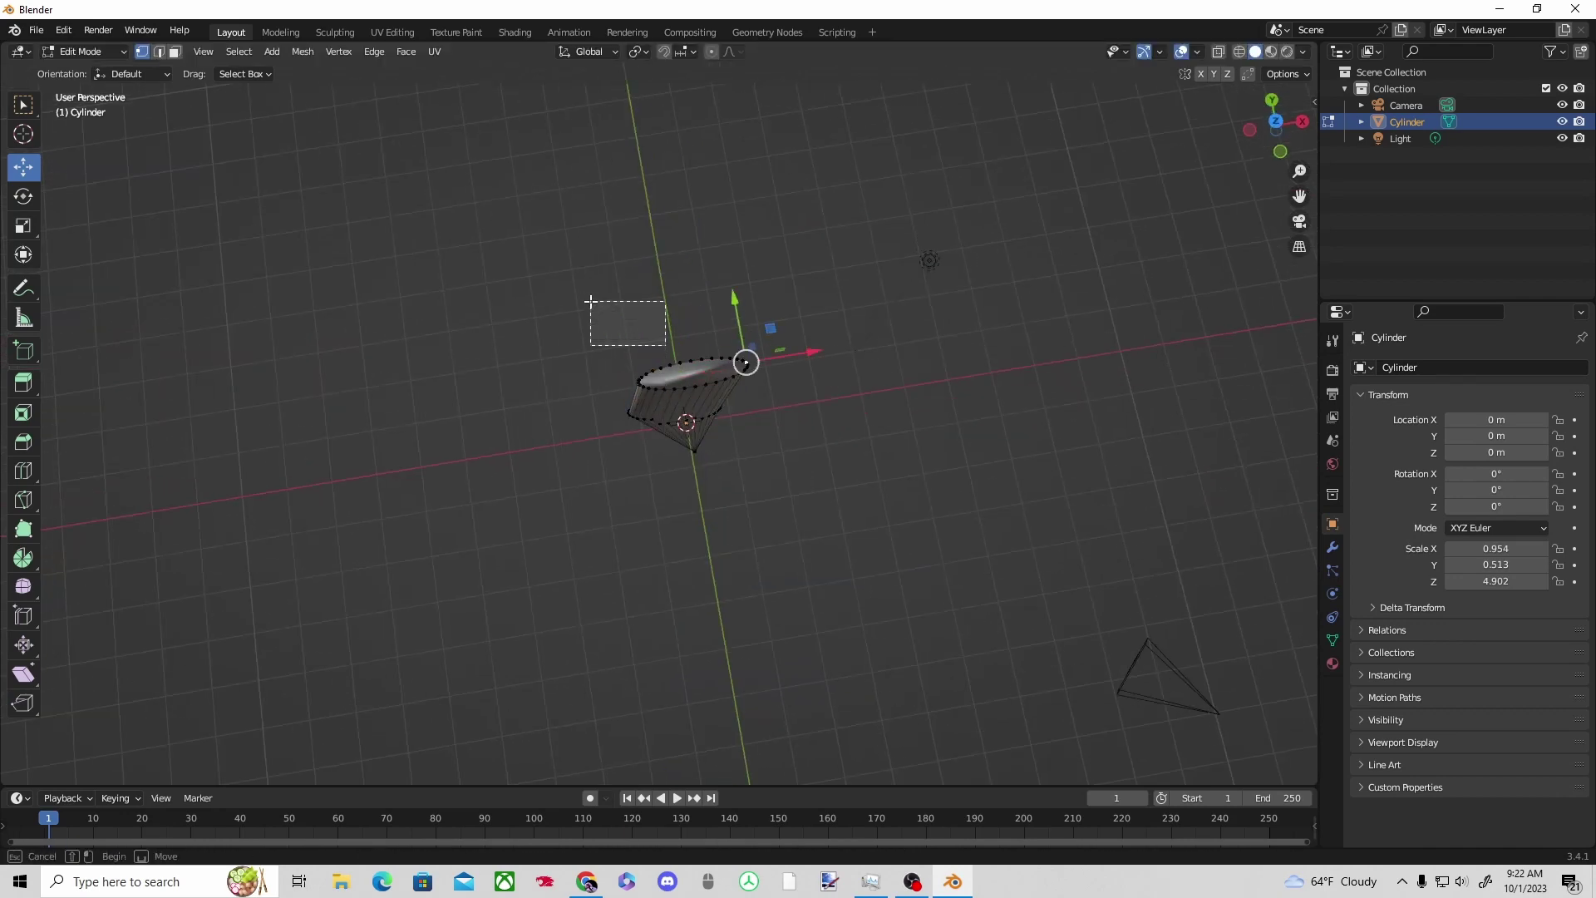
middle_drag(673, 353, 658, 359)
drag(715, 395, 709, 392)
click(872, 407)
middle_drag(873, 407, 880, 337)
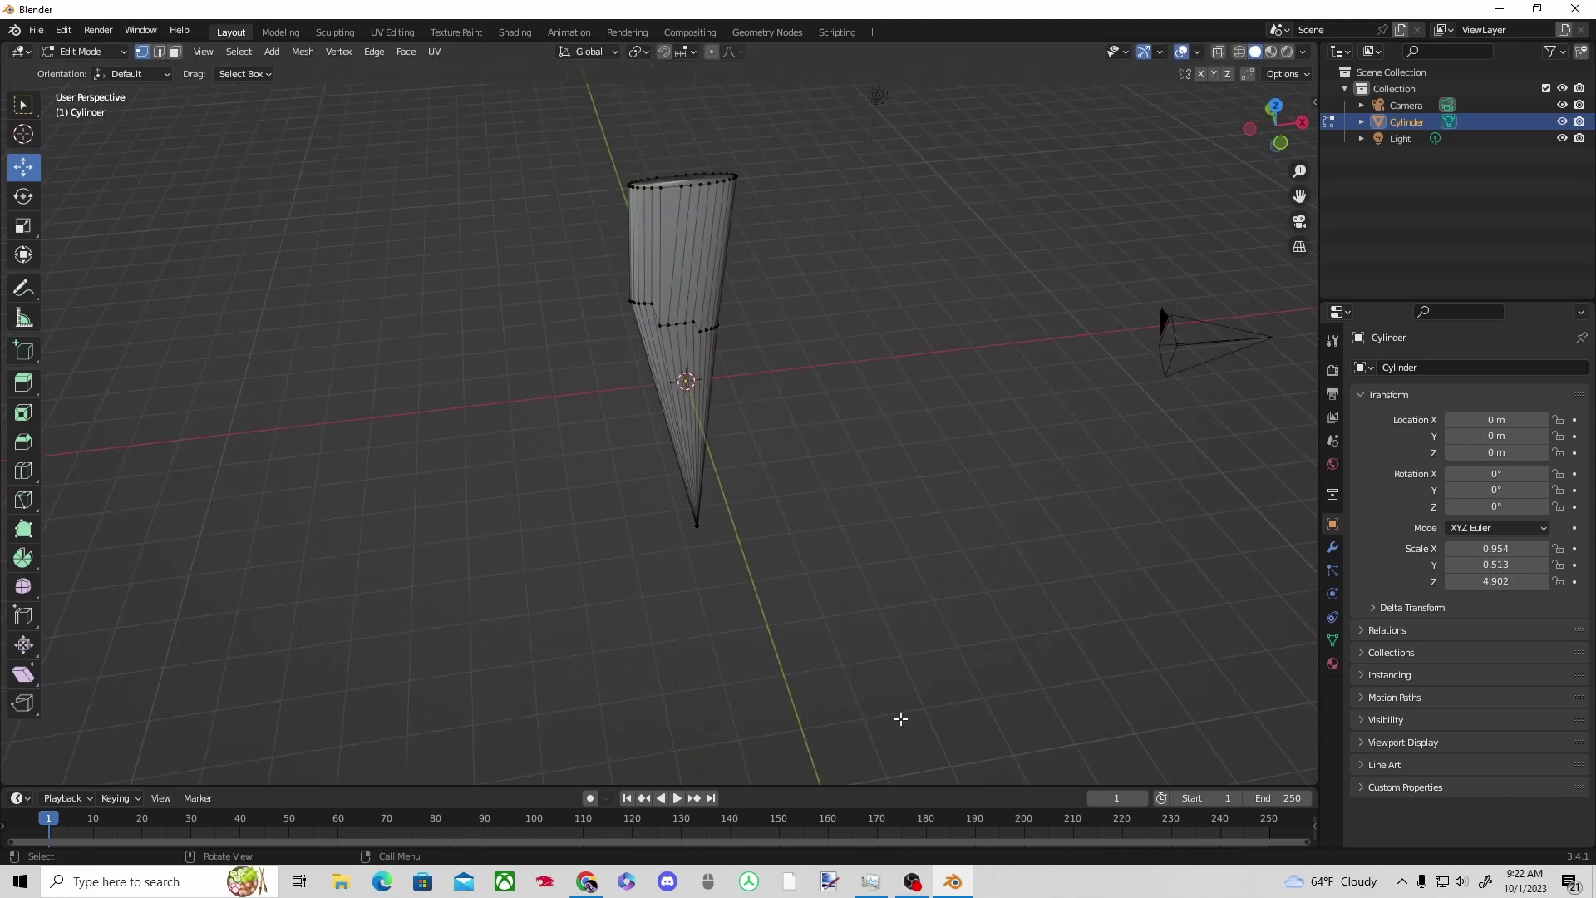
Check the sword's top and handle in the Chrome reference picture and return to Blender.
click(586, 882)
click(956, 884)
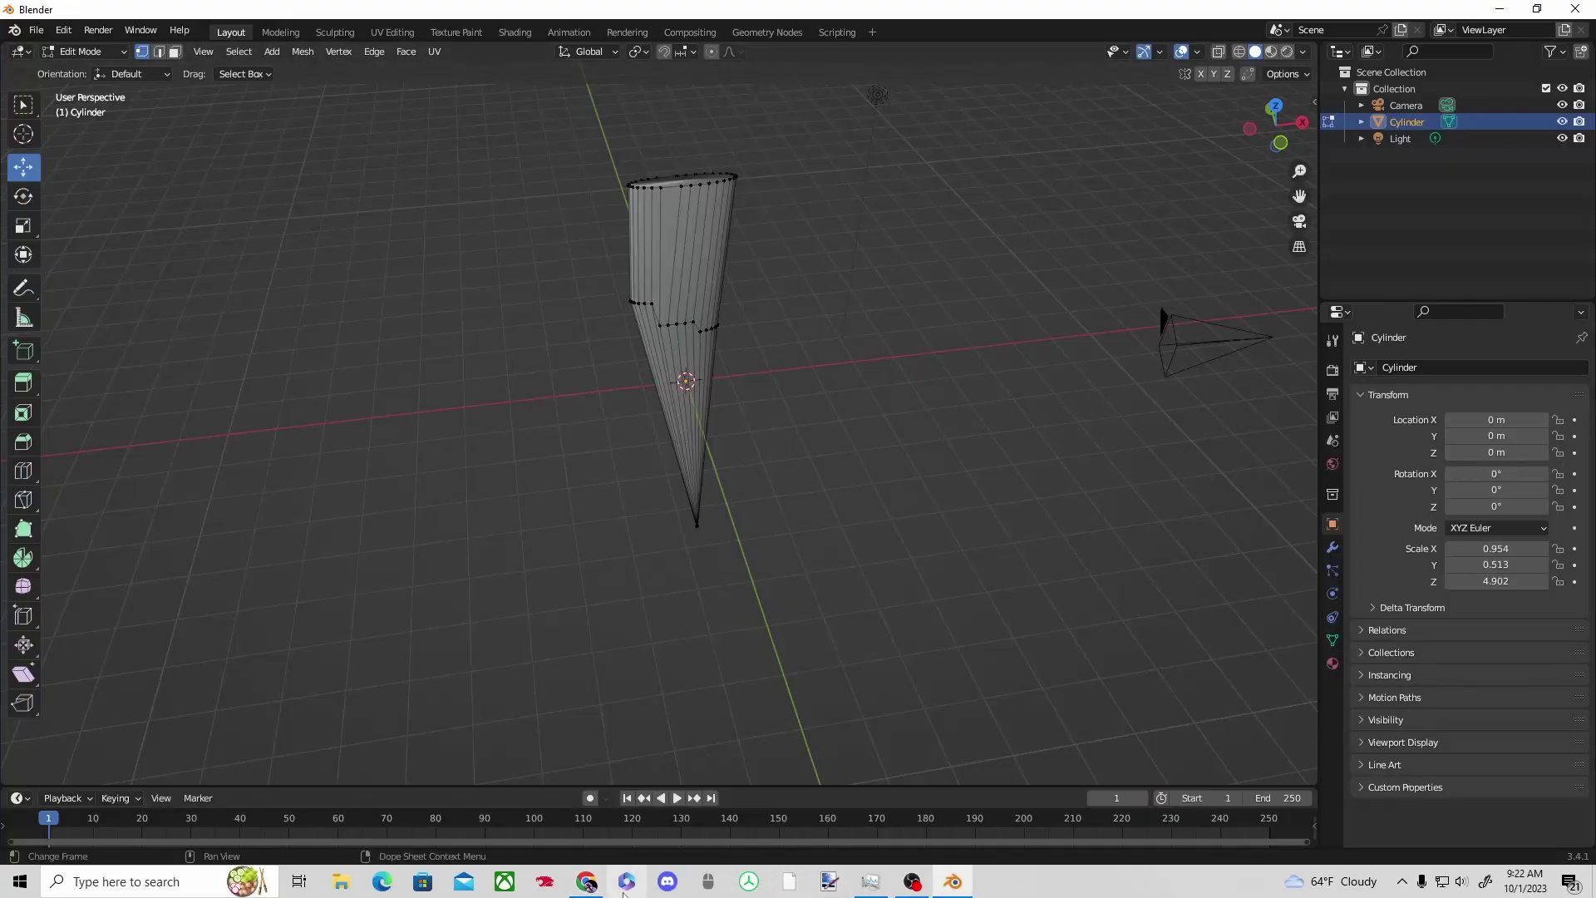
click(628, 883)
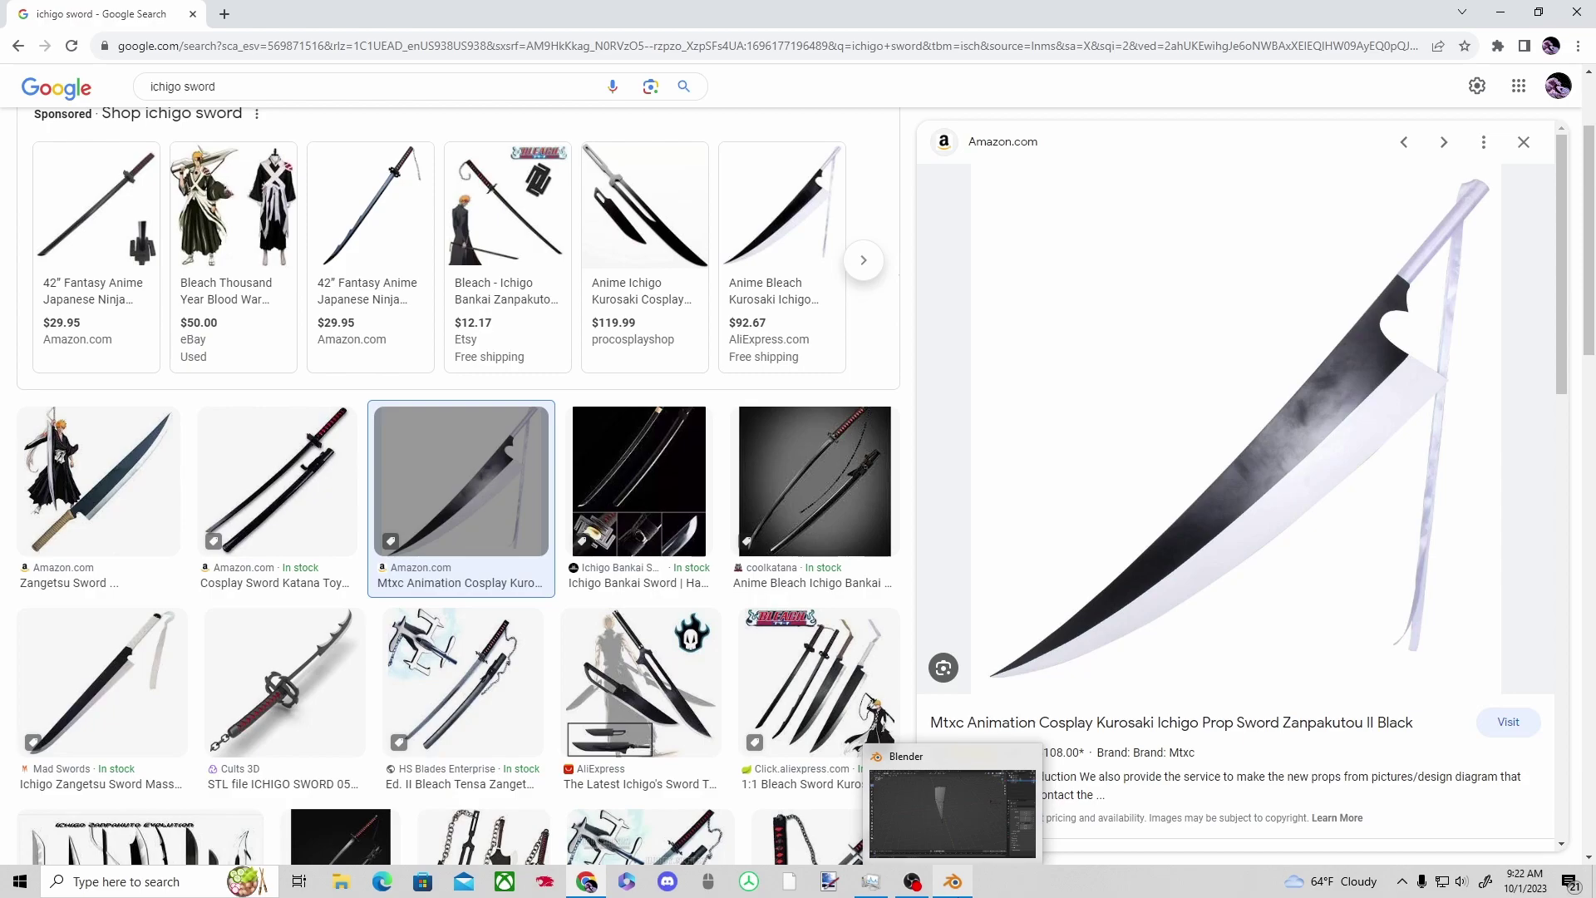
click(954, 883)
Try to extrude the vertices at the positive-X end of the blade's top rim.
middle_drag(805, 313, 772, 208)
key(e)
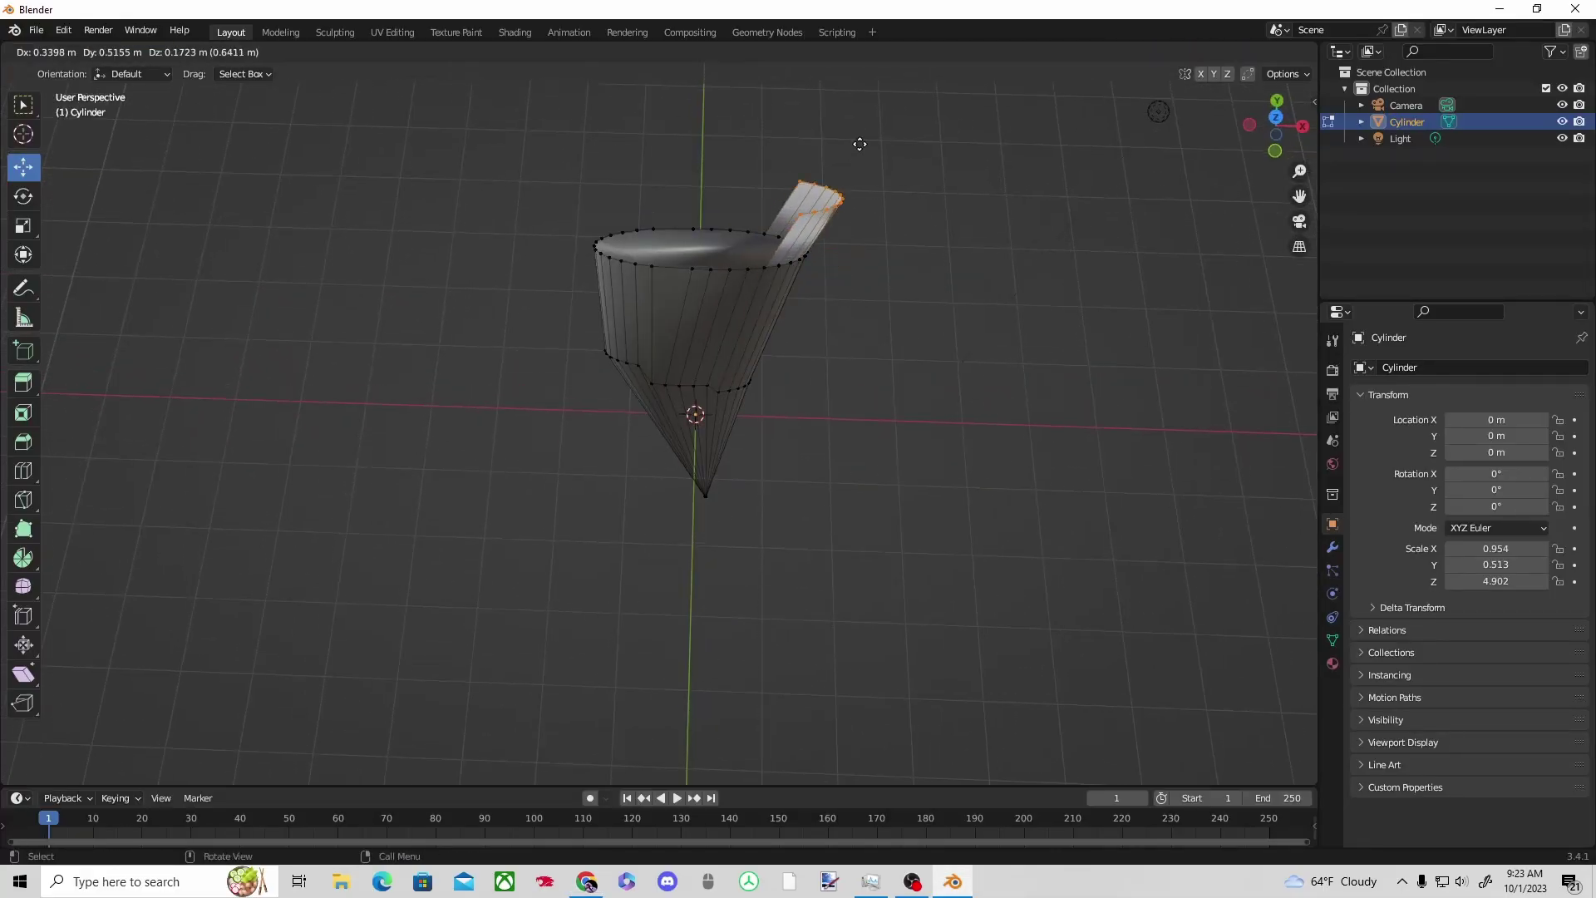
click(865, 146)
middle_drag(865, 146, 971, 274)
key(shift+z)
mouse_move(1140, 146)
middle_down()
mouse_move(962, 167)
mouse_move(901, 192)
middle_up()
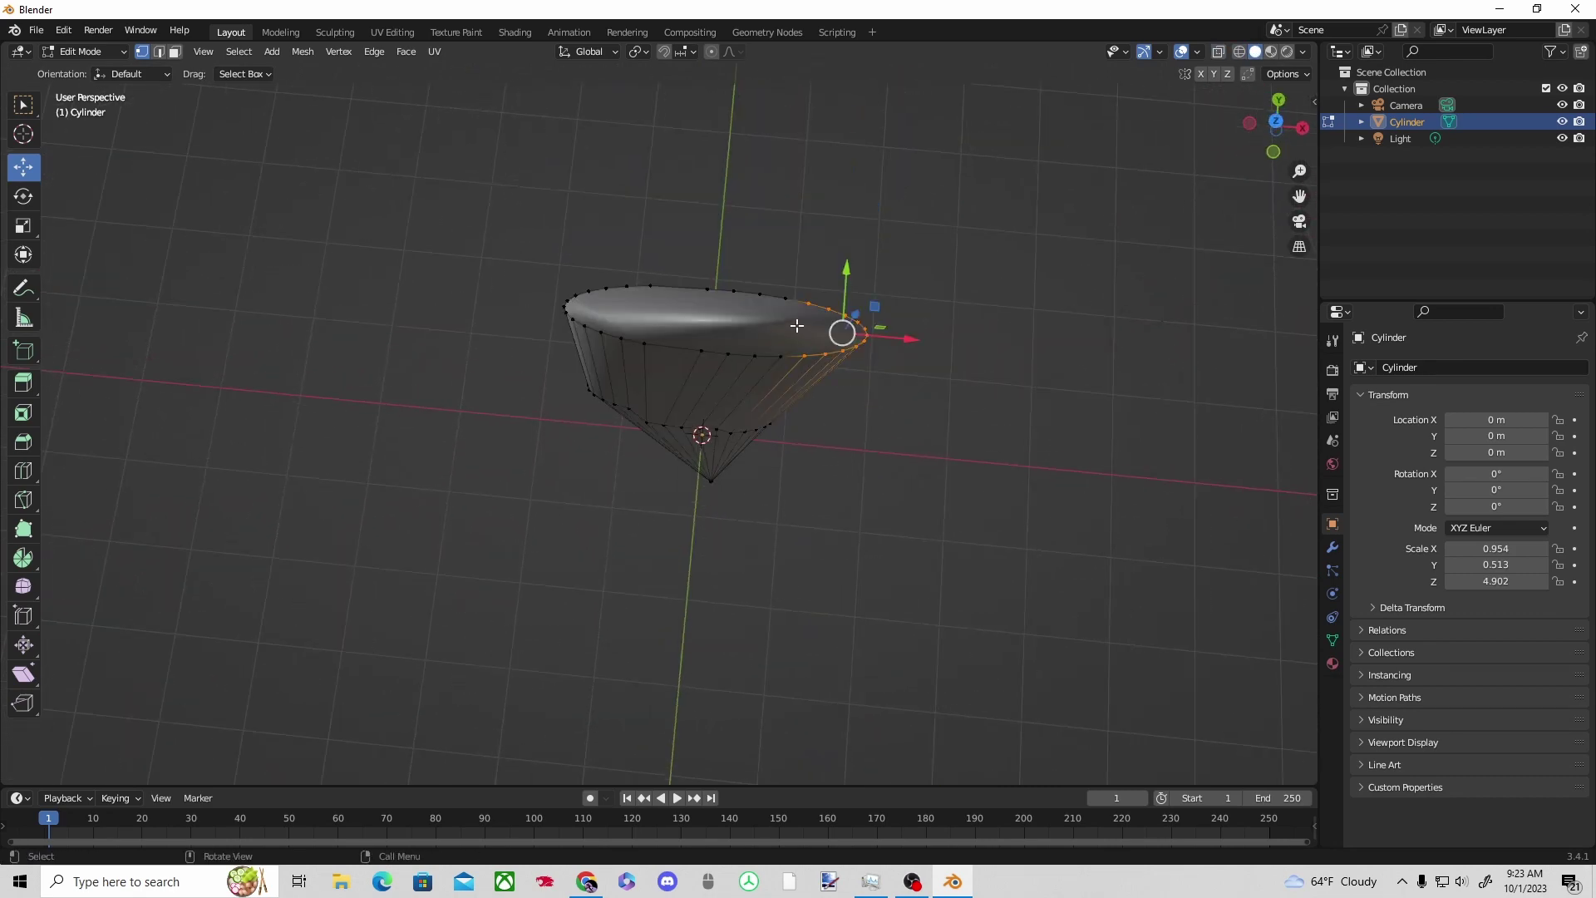
Extrude the positive-X end vertices of the blade's top rim upward into a curved strip.
middle_drag(795, 327, 741, 249)
key(e)
click(890, 107)
middle_drag(890, 106, 826, 562)
Add a Solidify modifier to the blade and set its thickness to 0.09 m.
click(1332, 547)
click(1463, 367)
click(1241, 652)
middle_drag(1242, 654, 1258, 448)
mouse_move(1504, 440)
mouse_down()
mouse_move(1554, 441)
mouse_move(1510, 441)
mouse_up()
middle_drag(1026, 449, 871, 441)
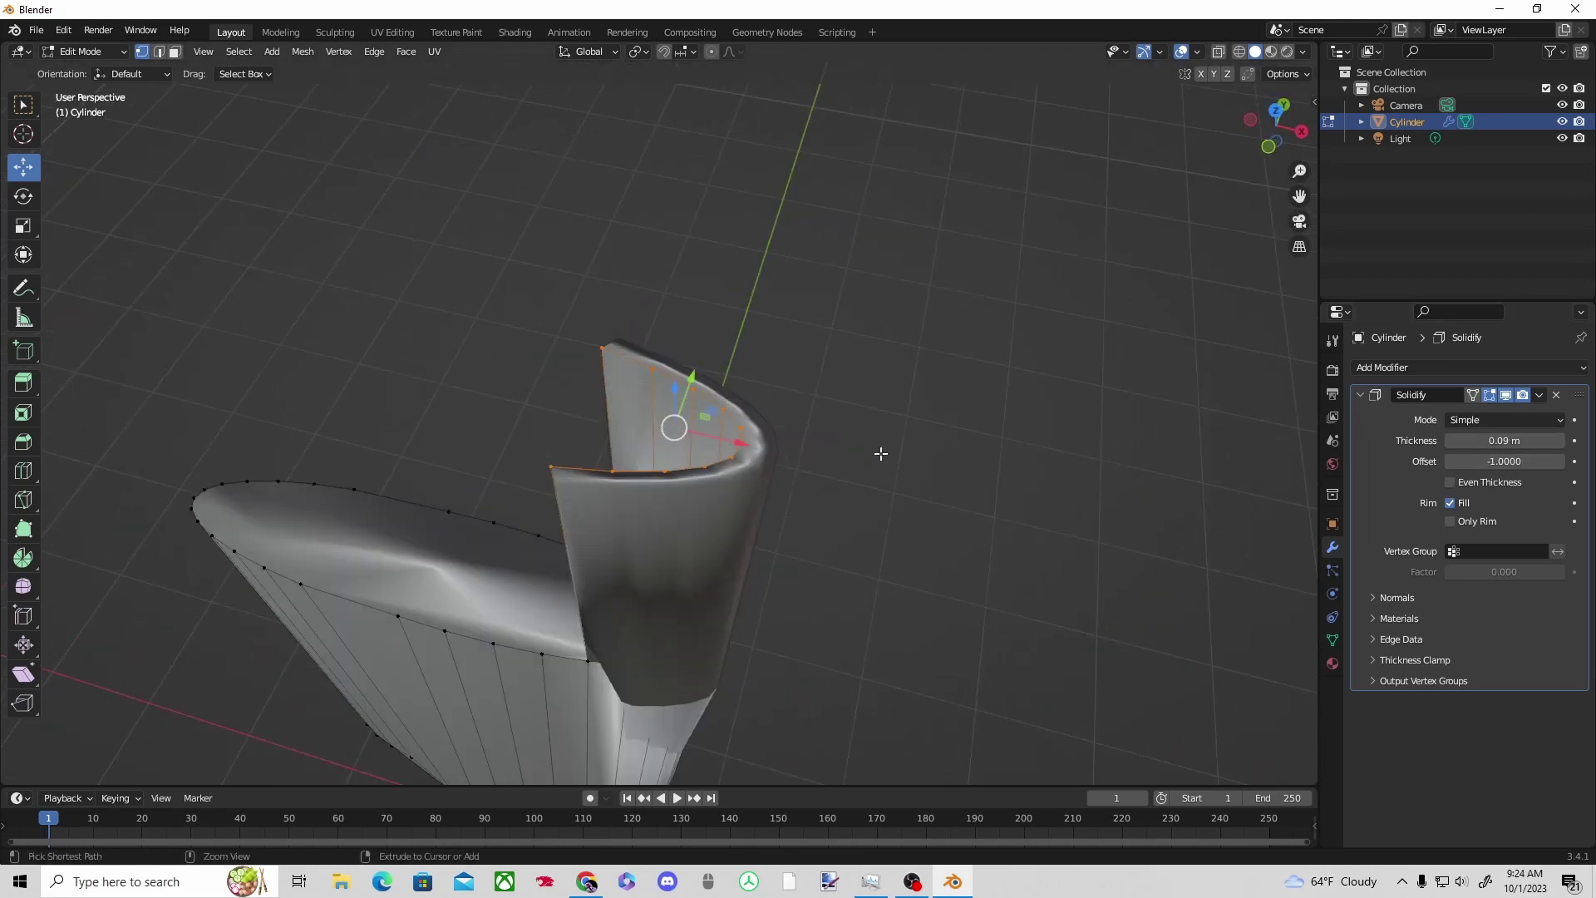
Undo the Solidify modifier and its thickness setting on the blade.
right_click(1367, 434)
key(ctrl+z)
key(ctrl+z)
key(ctrl+z)
middle_drag(1072, 456, 640, 587)
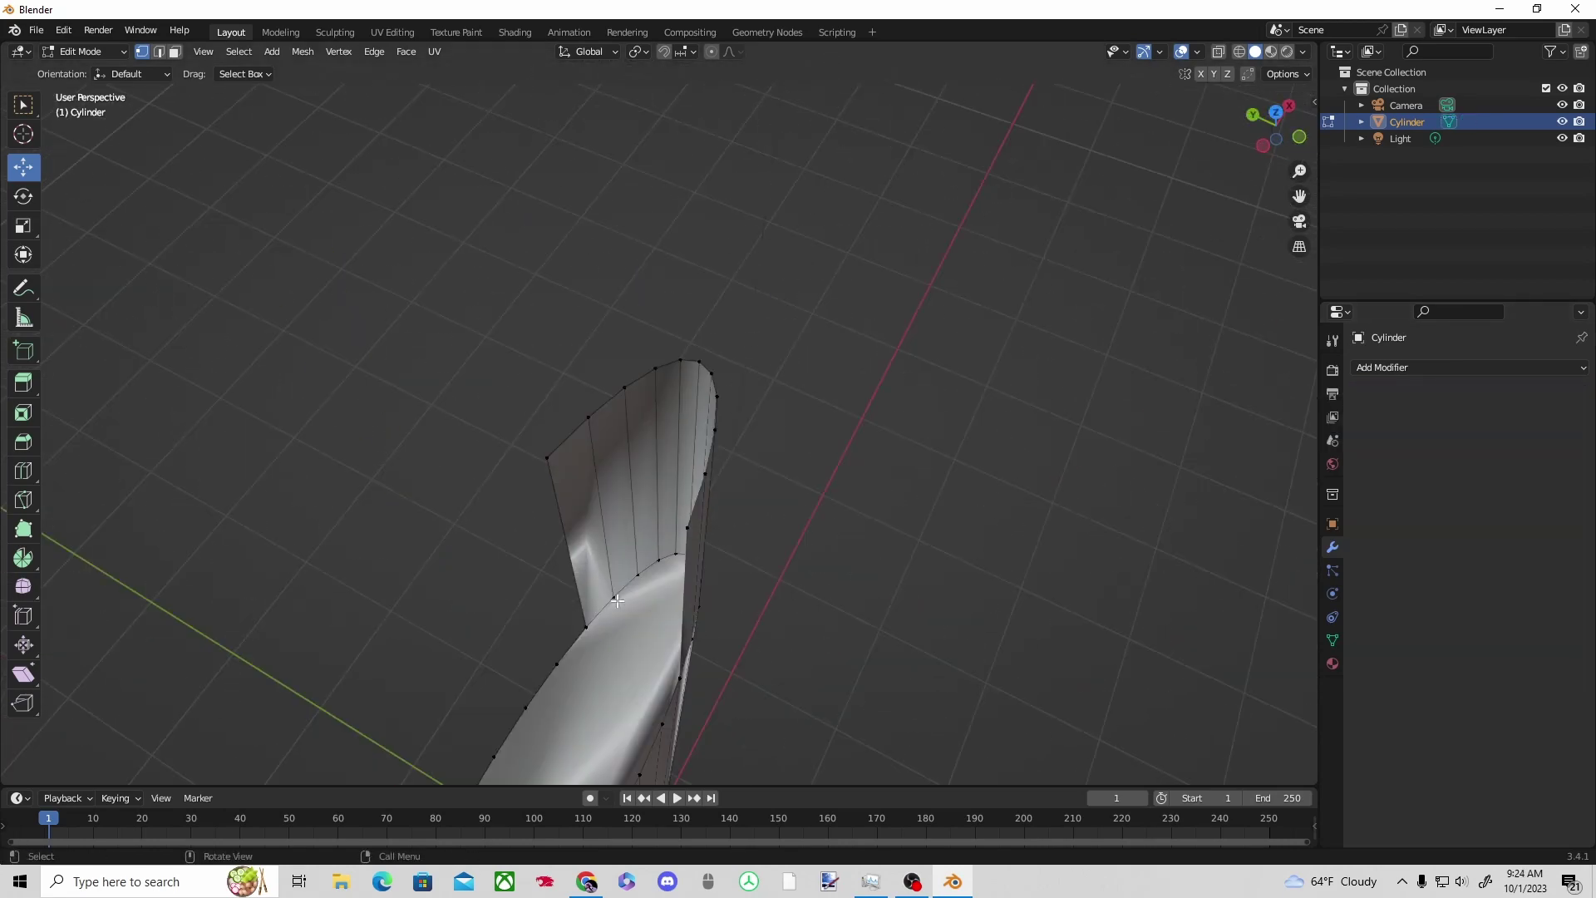
Try to scale the four corner vertices of the strip's open side together.
middle_drag(759, 514, 996, 410)
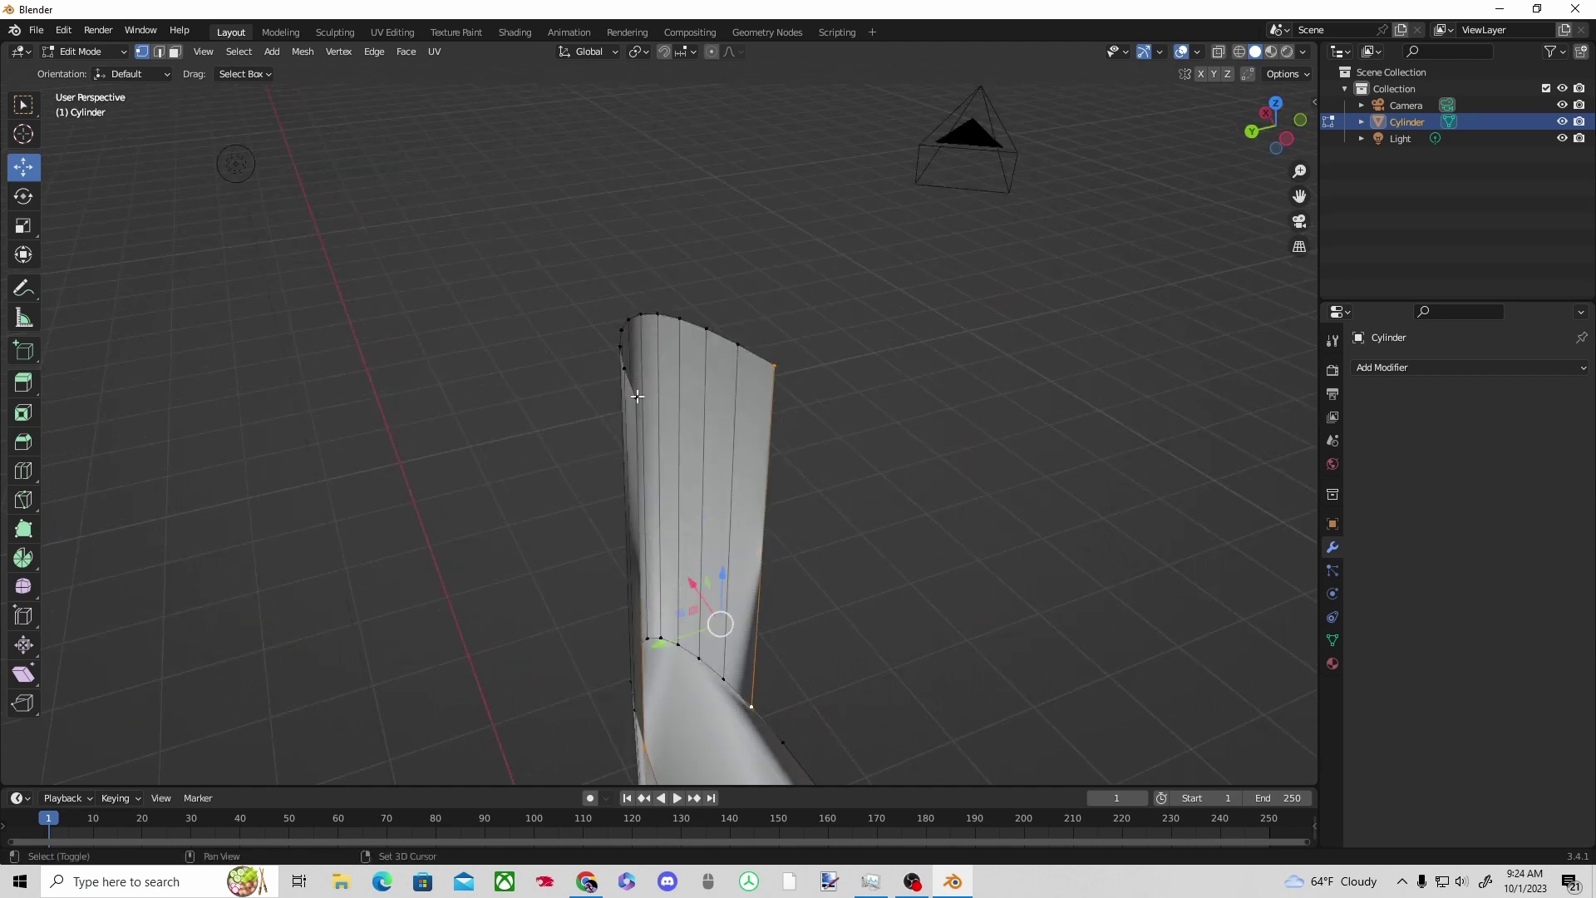
key(s)
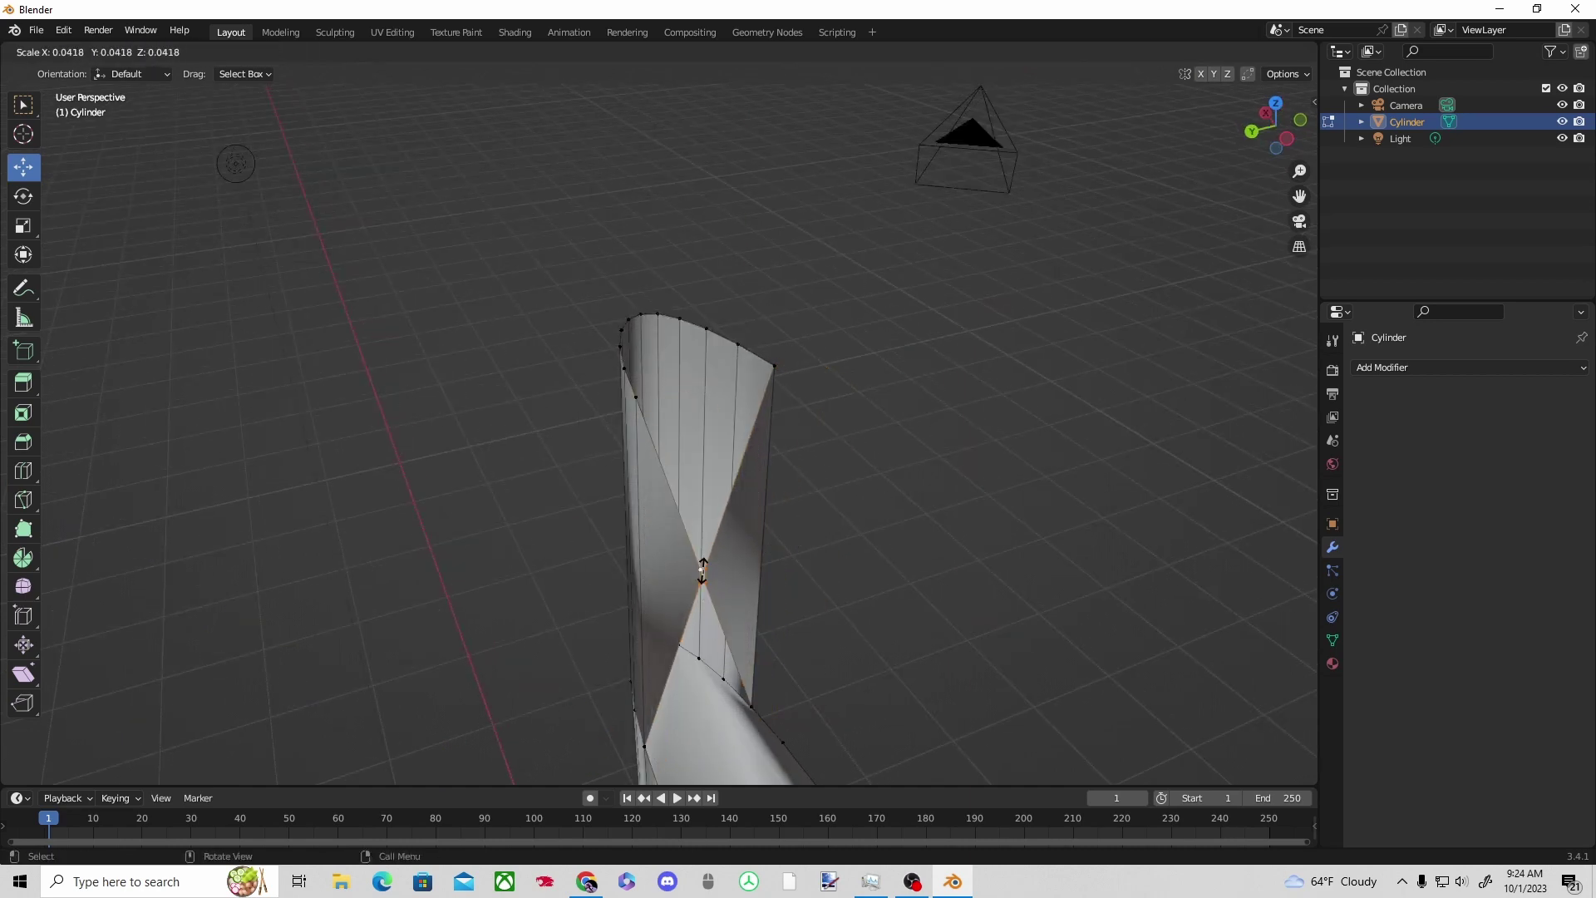
click(706, 572)
middle_drag(789, 555, 830, 552)
key(ctrl+z)
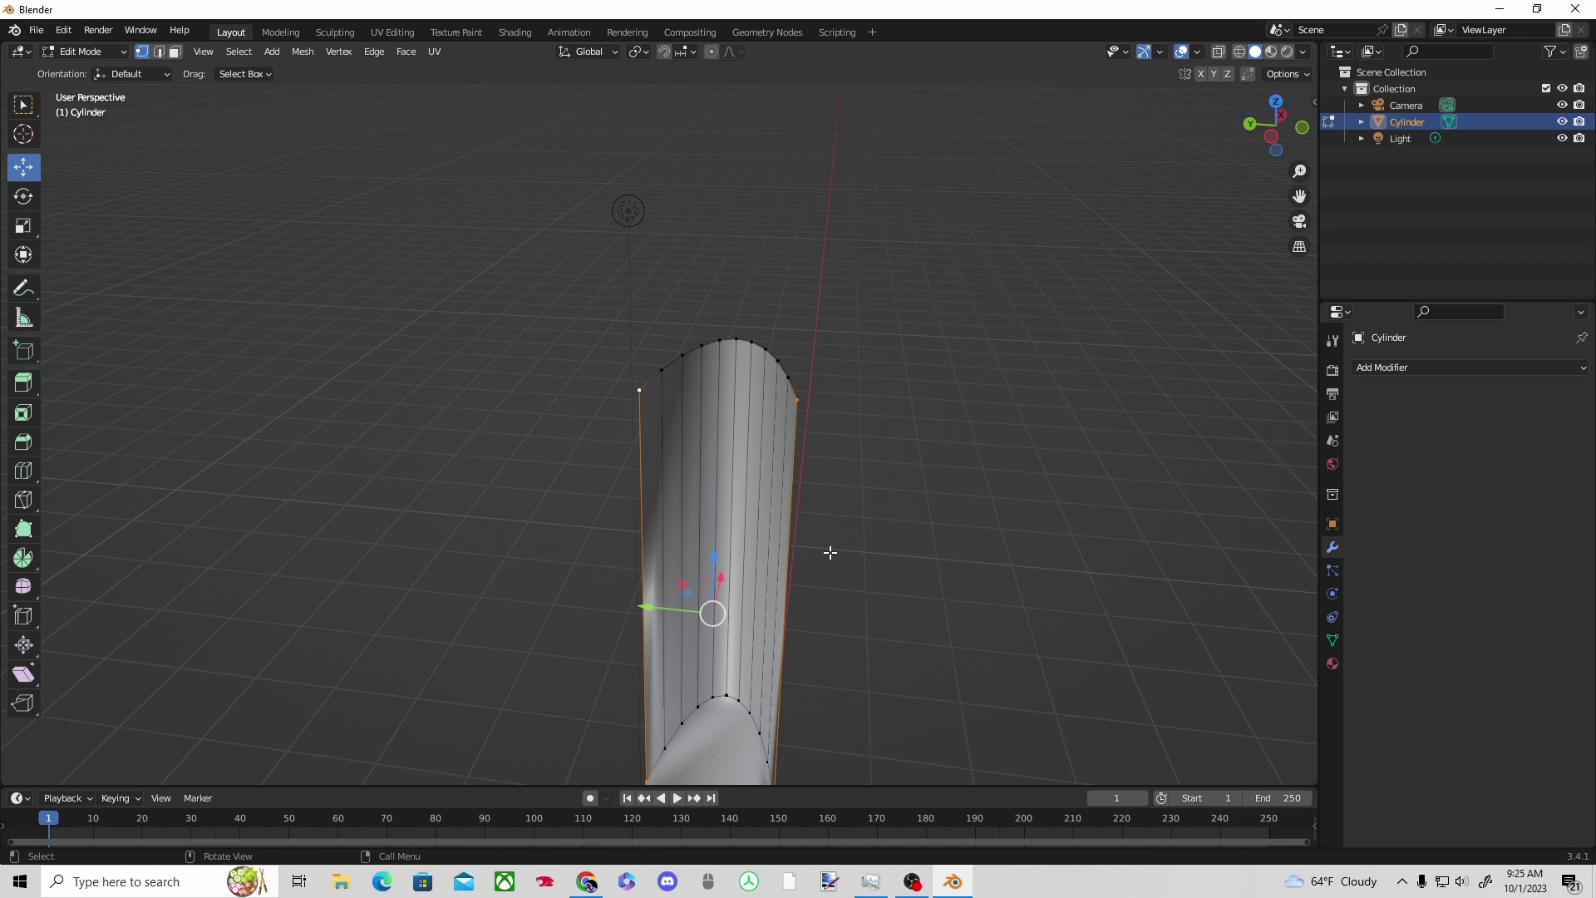
Enable snapping and set the snap target to Vertex.
click(687, 52)
click(661, 108)
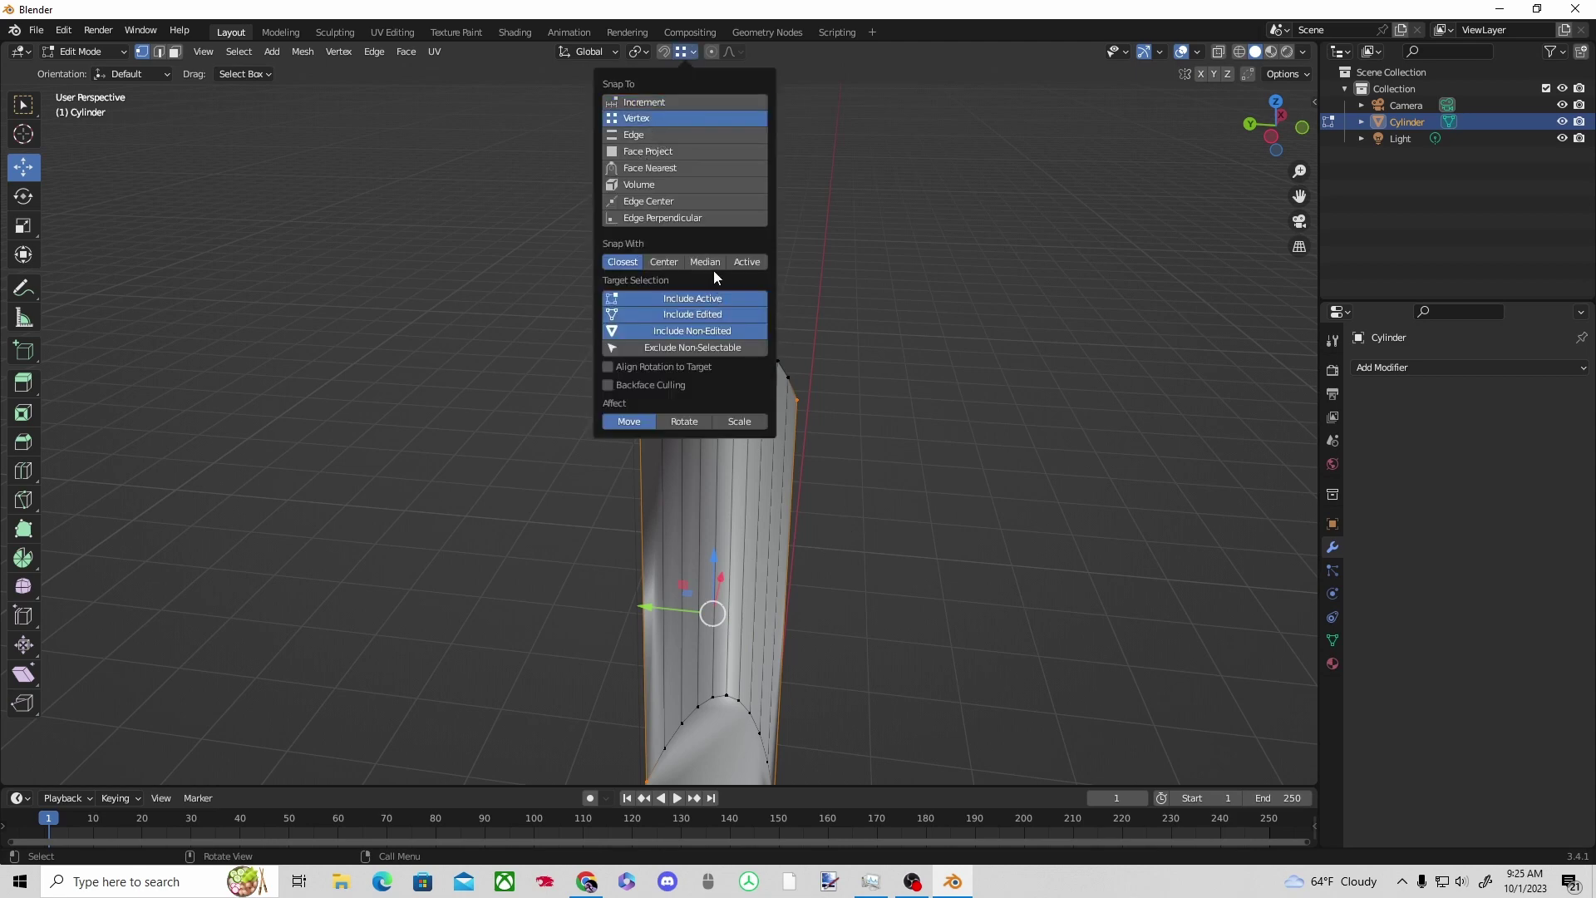
click(665, 51)
click(688, 51)
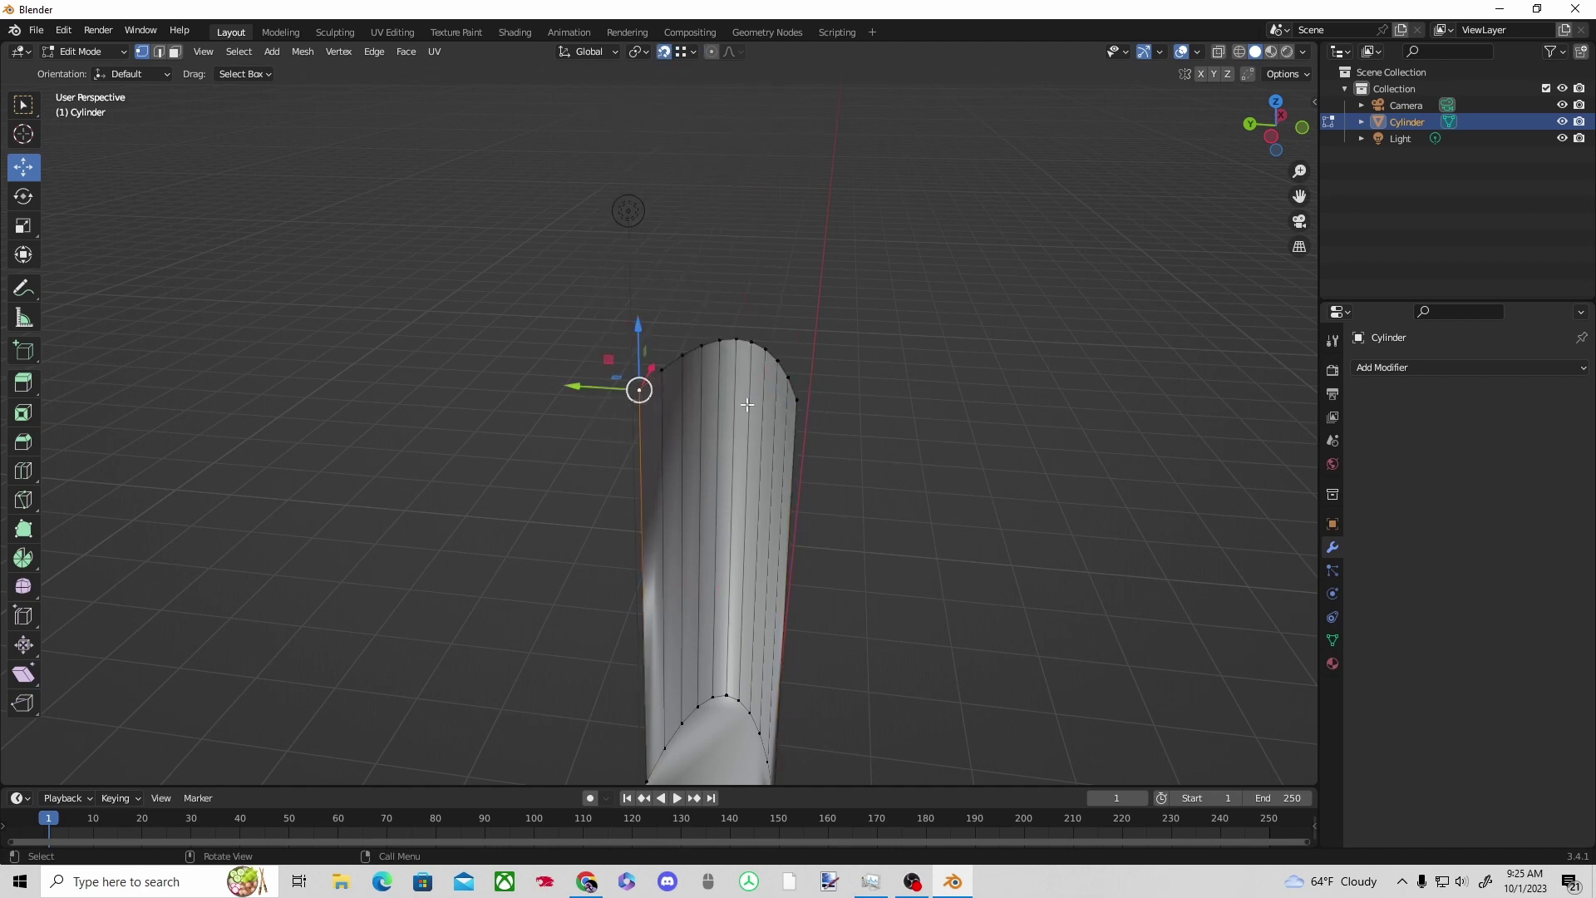
Try to snap the upper corner vertex of the strip's open side onto the opposite upper corner.
key(shift+g)
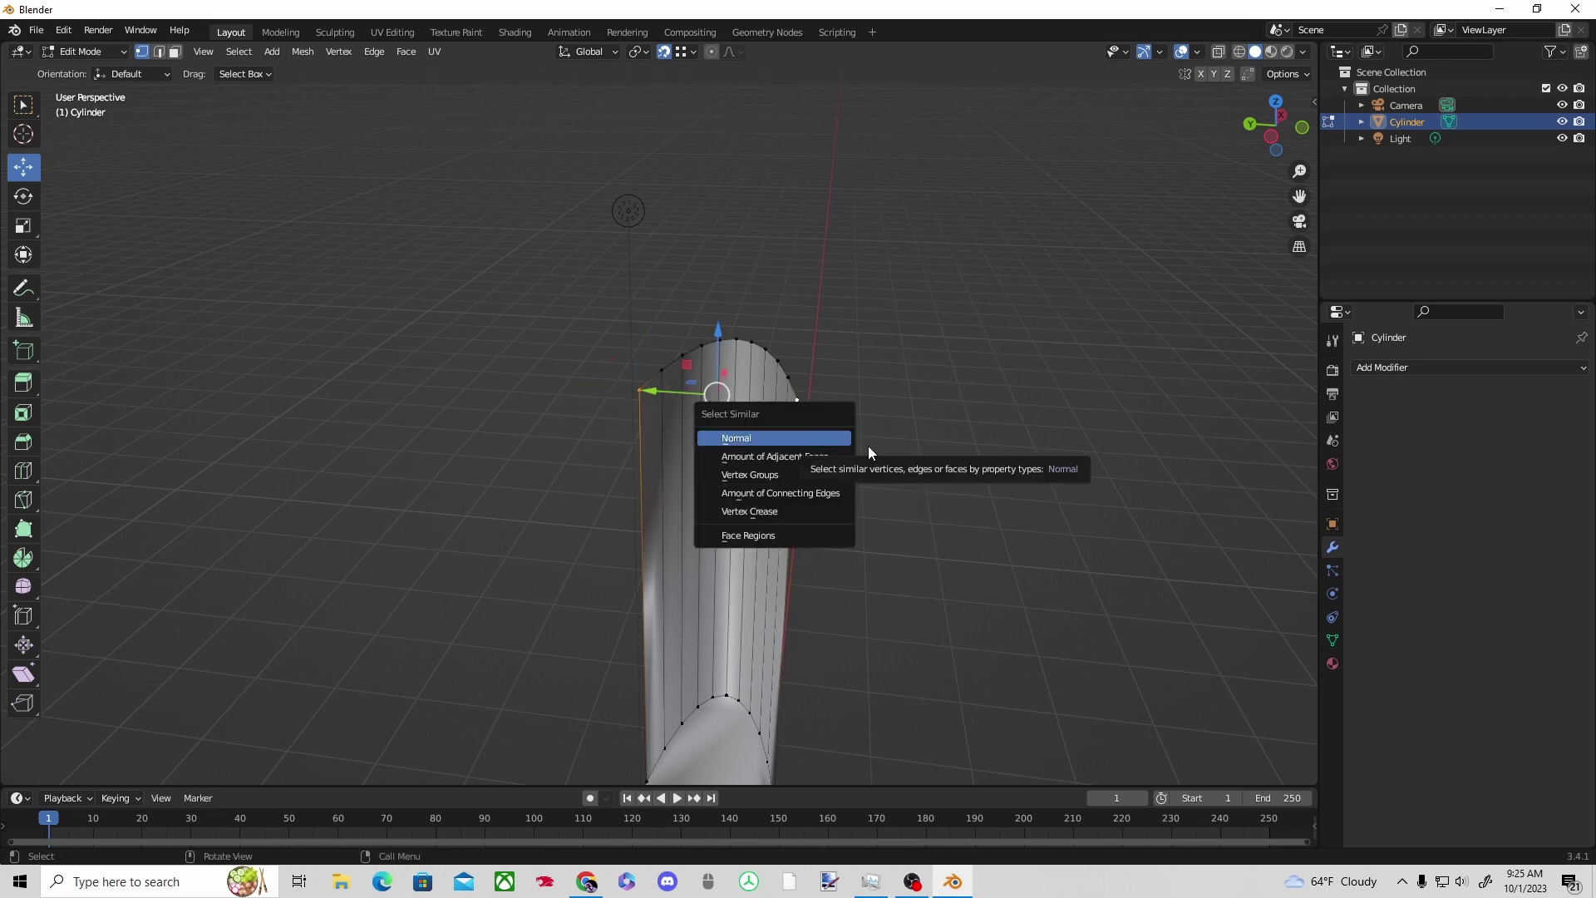
click(923, 457)
click(640, 389)
key(g)
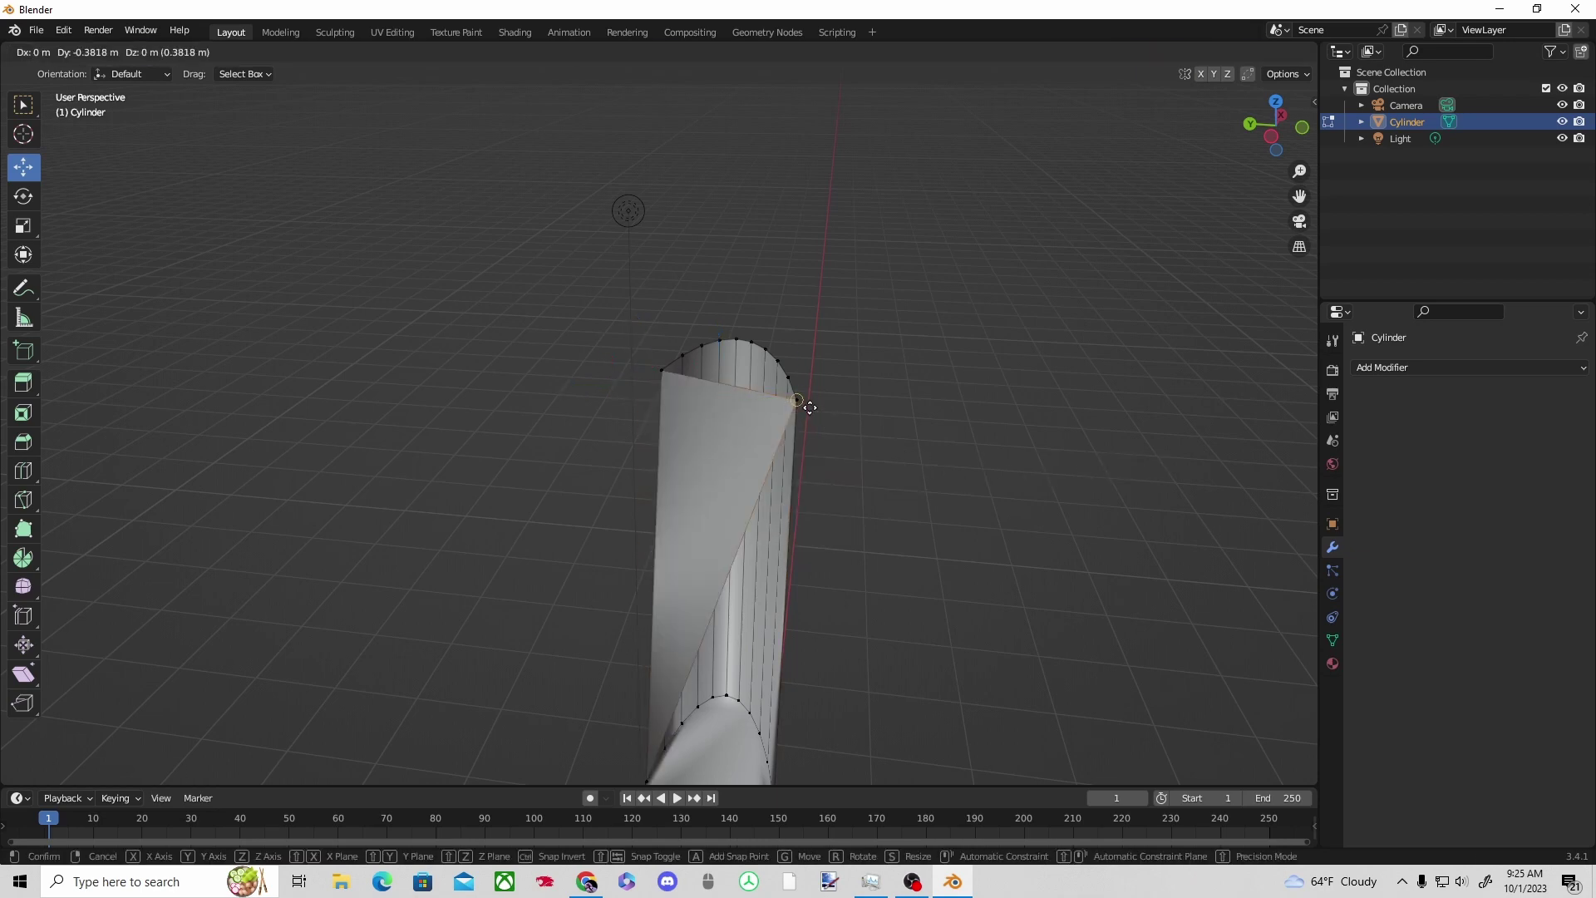
click(795, 399)
mouse_move(855, 501)
middle_down()
mouse_move(870, 460)
mouse_move(871, 495)
middle_up()
right_click(855, 533)
key(ctrl+z)
Try to snap both the upper and lower vertices of one open strip edge onto the opposite edge.
middle_drag(803, 542, 736, 385)
key(g)
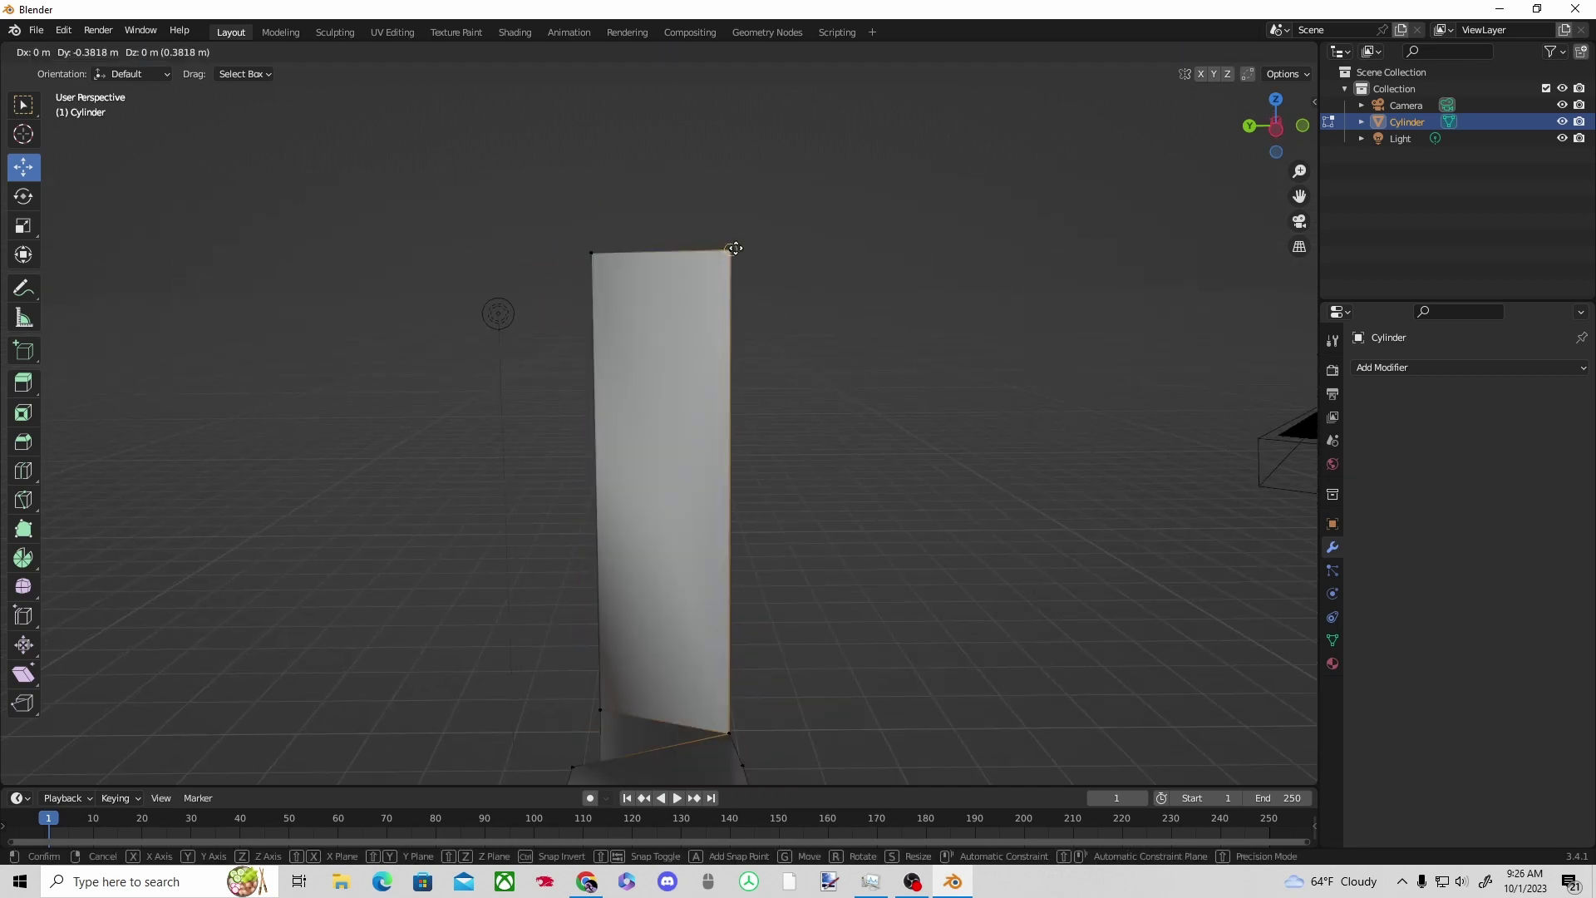
right_click(693, 283)
drag(576, 253, 736, 258)
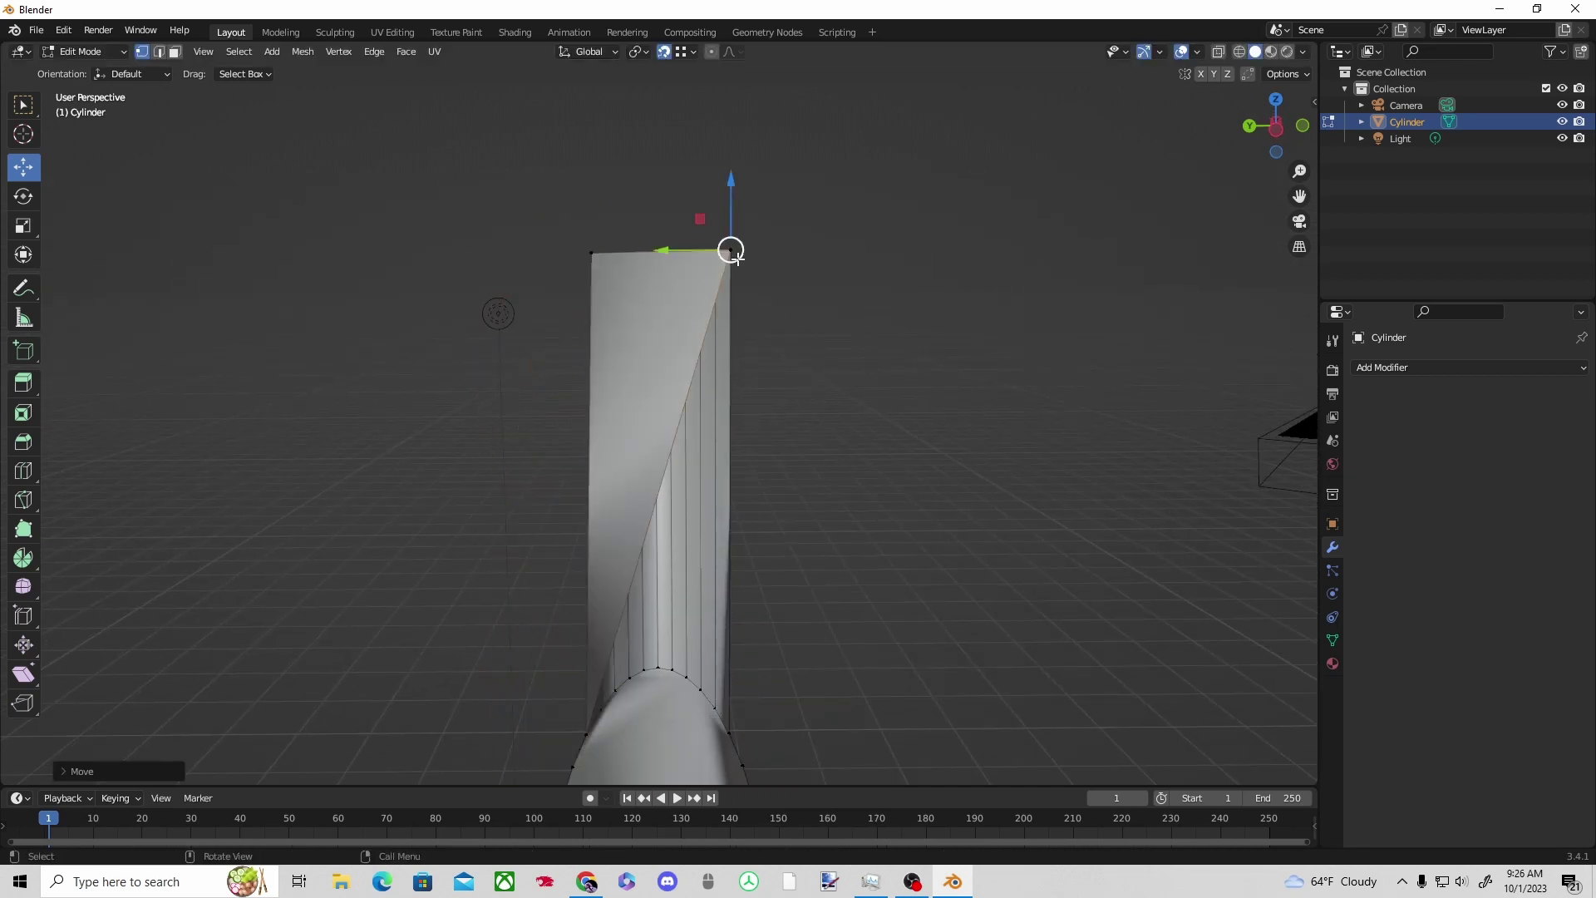
key(g)
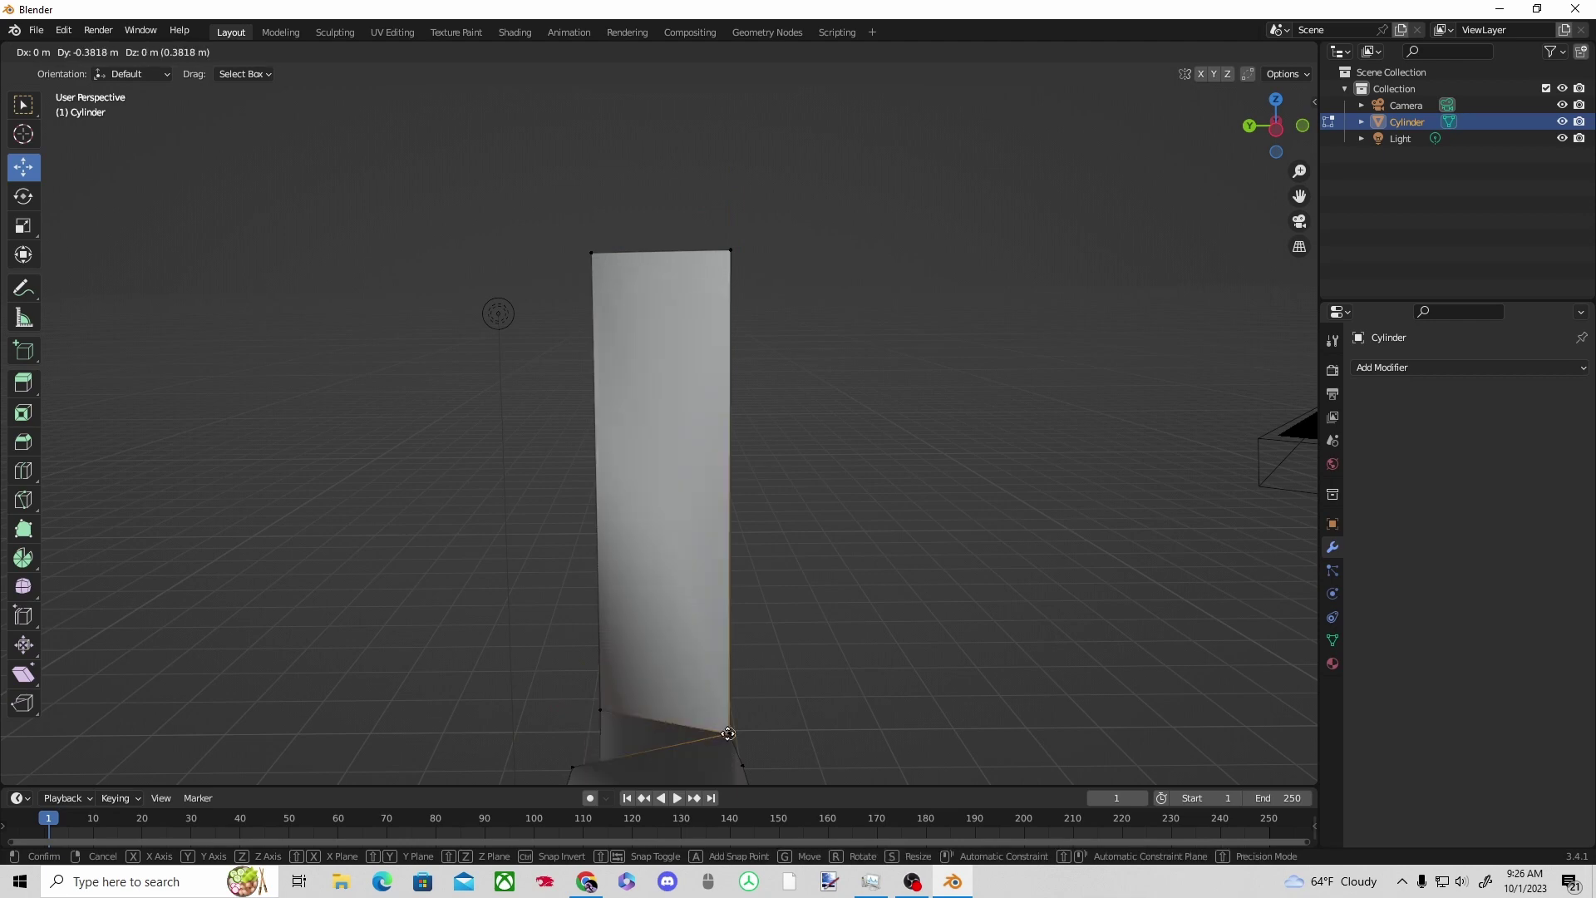
click(599, 700)
middle_drag(990, 424, 920, 521)
Close the strip's open side with a new face between its four corner vertices.
key(e)
click(747, 325)
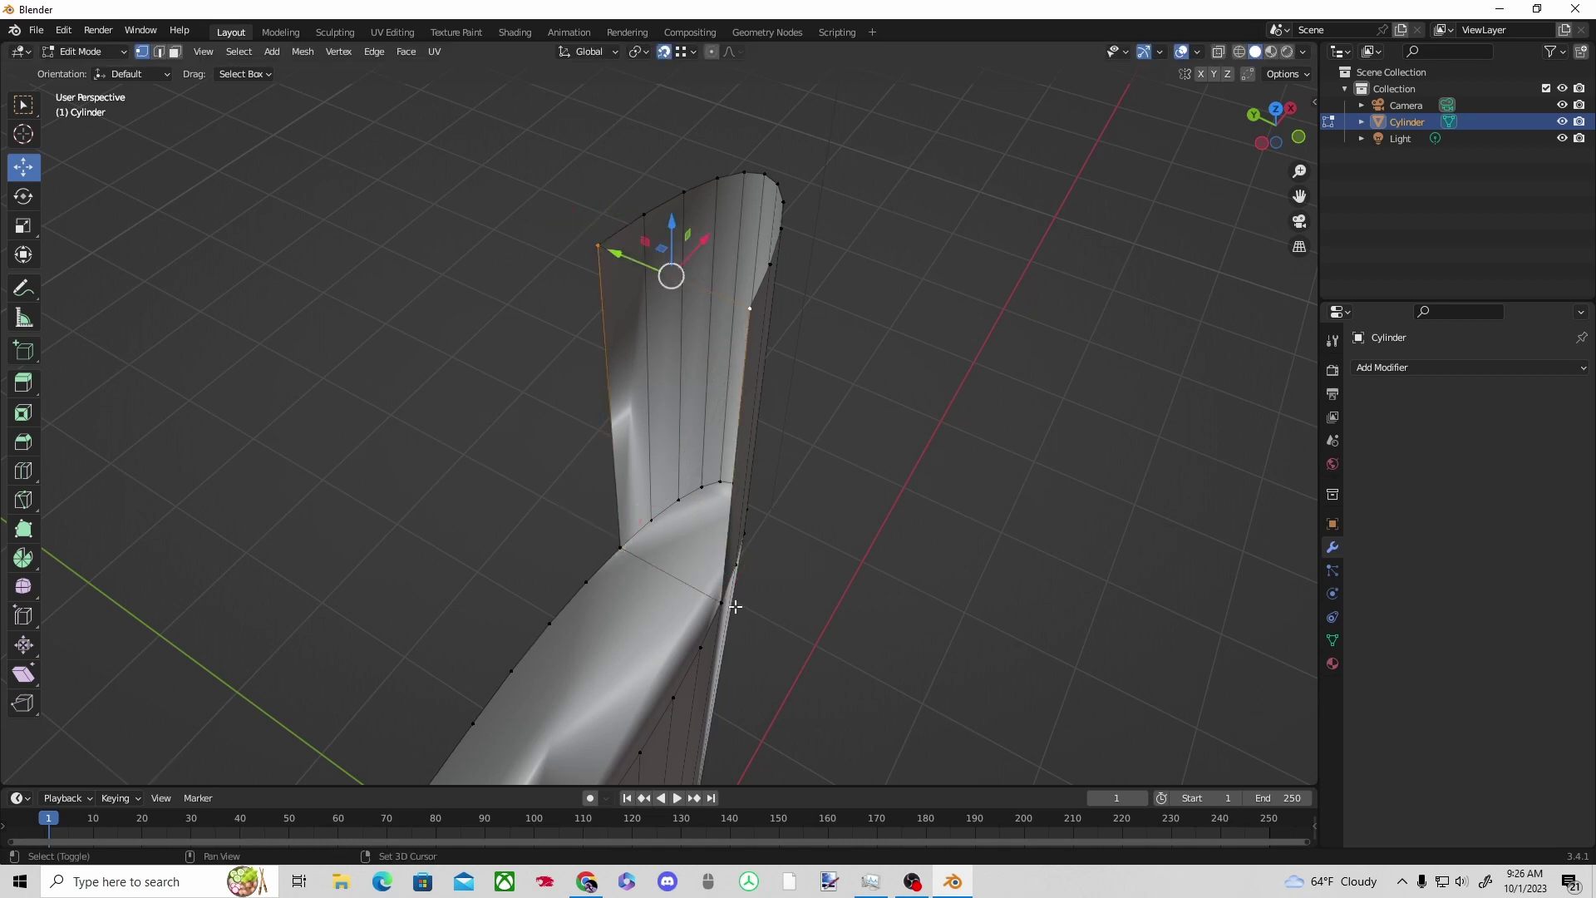
right_click(655, 550)
click(612, 536)
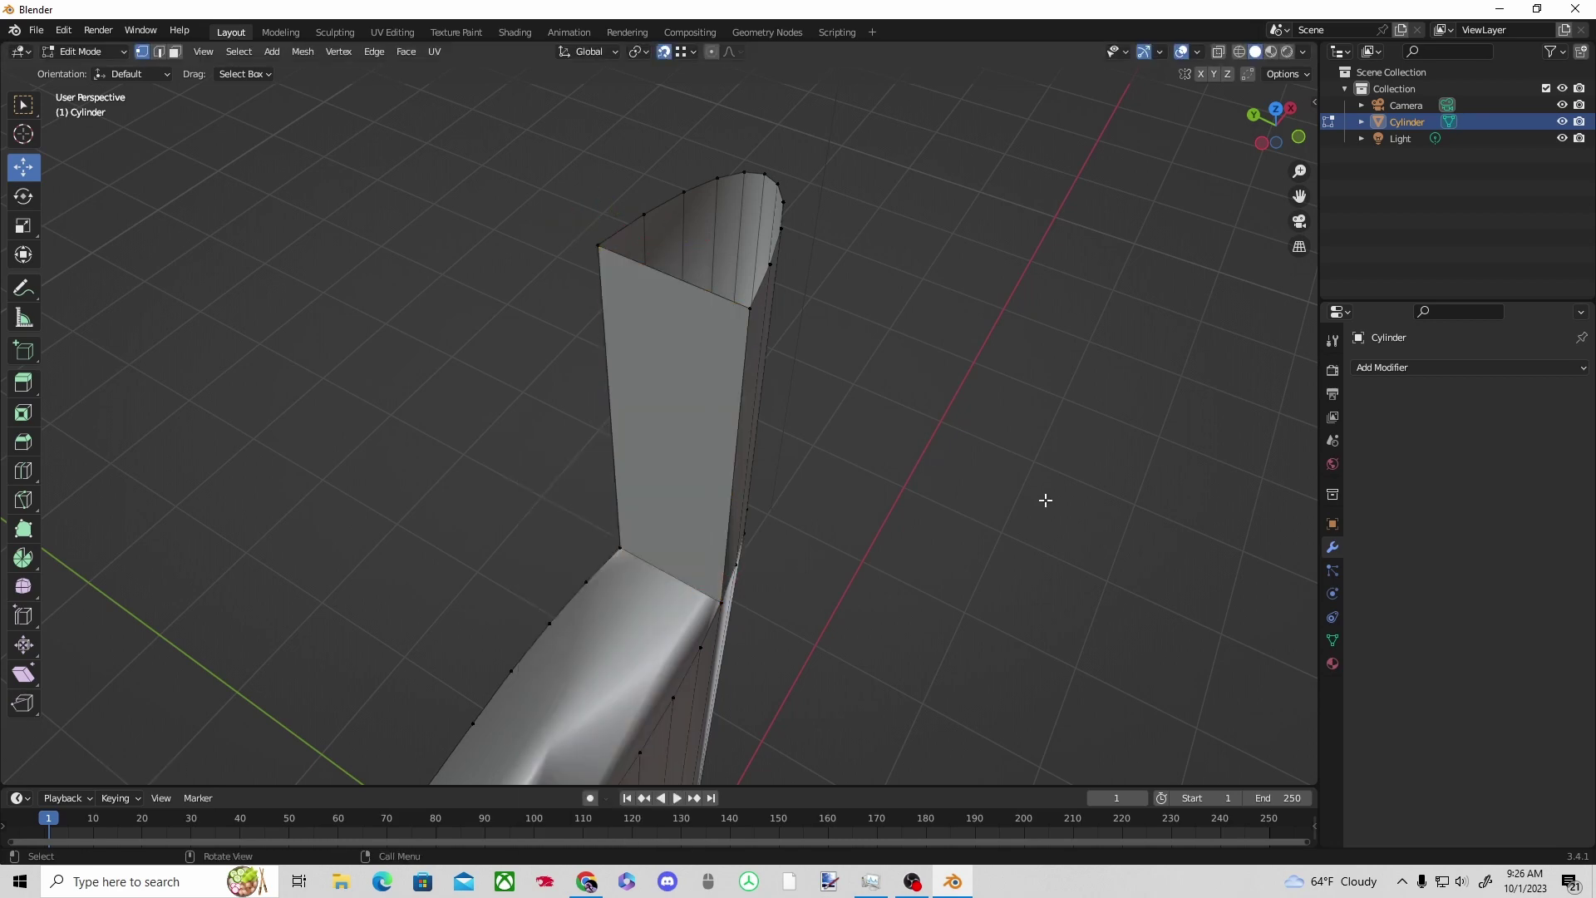
Switch to Object Mode and examine the whole sword and its closed upper strip.
middle_drag(1021, 476, 862, 399)
scroll(864, 407, down, 2)
middle_drag(898, 595, 930, 584)
scroll(930, 585, down, 6)
key(a)
middle_drag(846, 664, 499, 399)
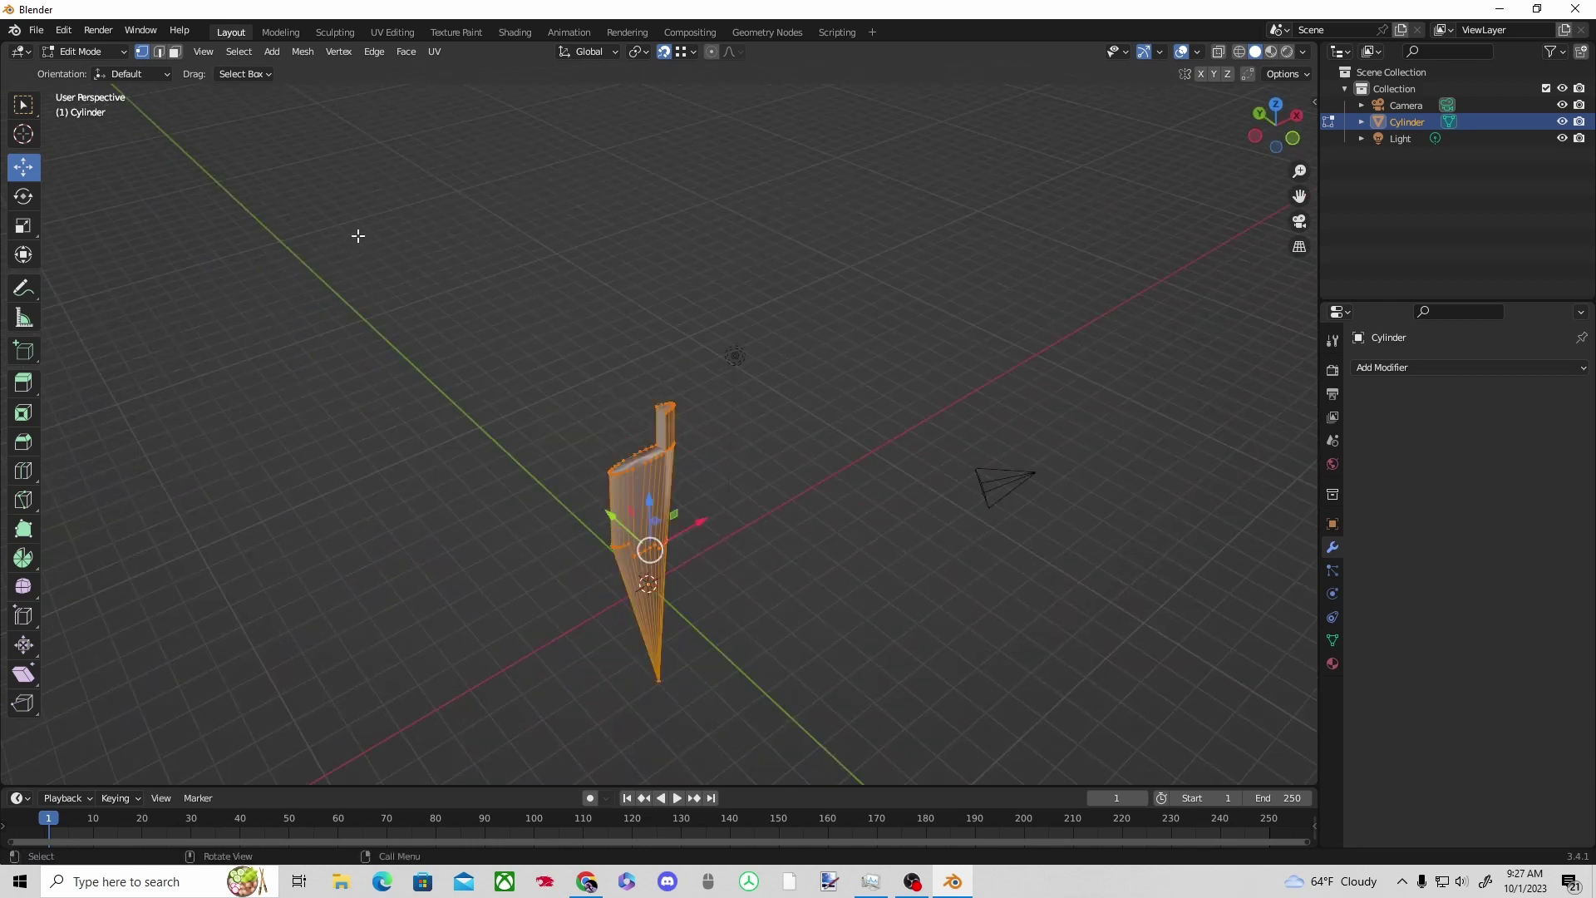
click(83, 52)
key(Tab)
middle_drag(185, 153, 712, 403)
right_click(607, 515)
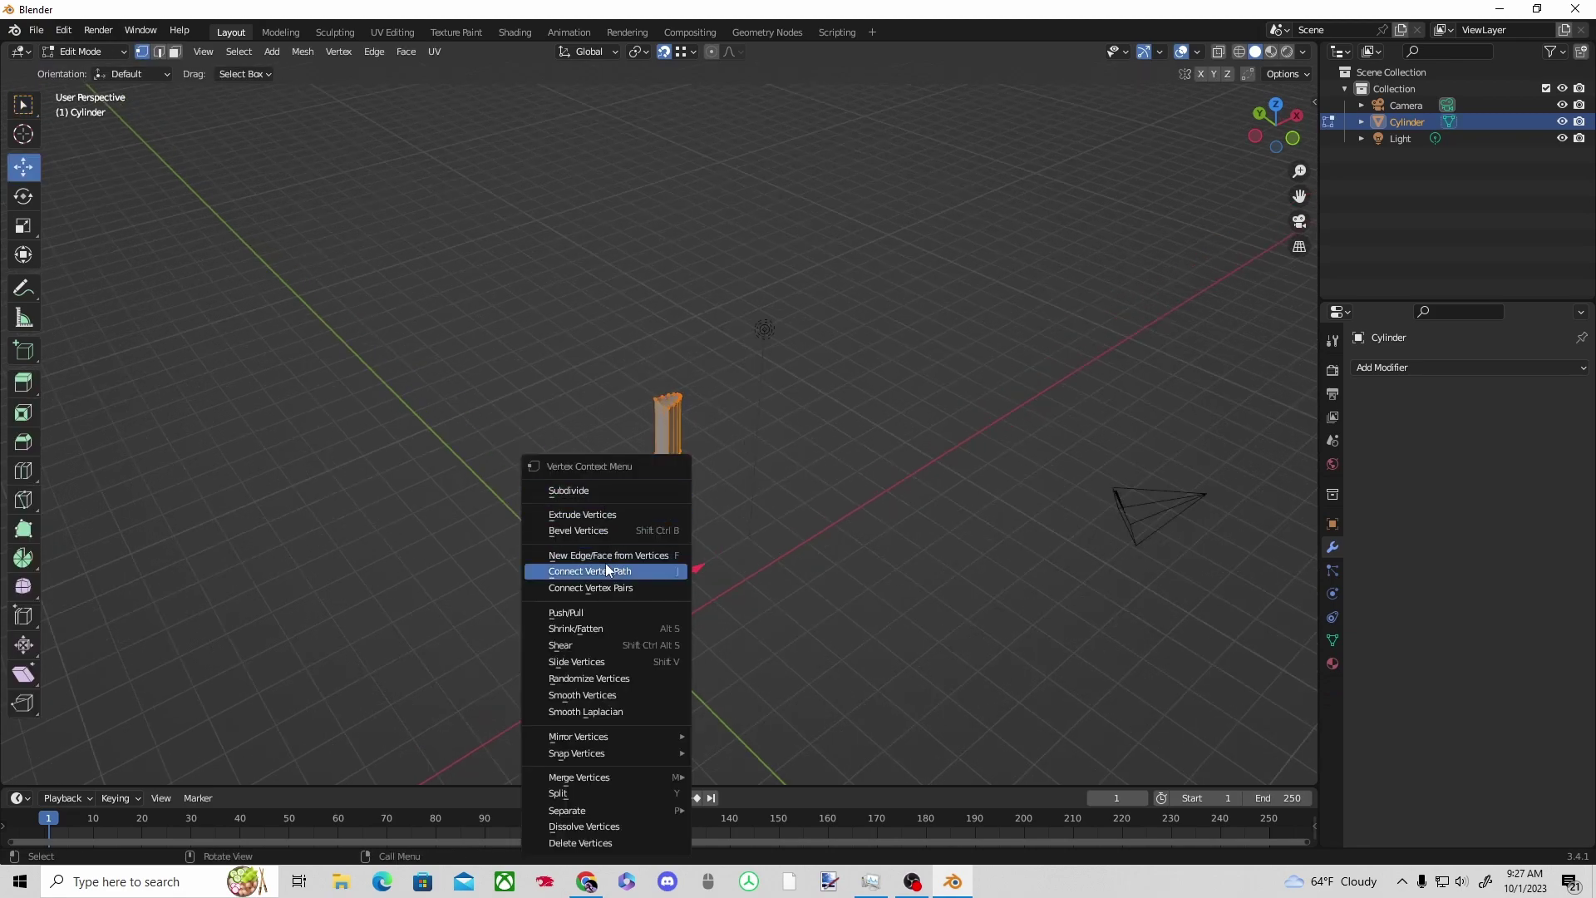
key(Tab)
click(784, 511)
scroll(764, 512, up, 4)
middle_drag(765, 512, 794, 645)
Check the notch below the handle in the Chrome reference picture, return to Blender and enter Edit Mode.
click(590, 884)
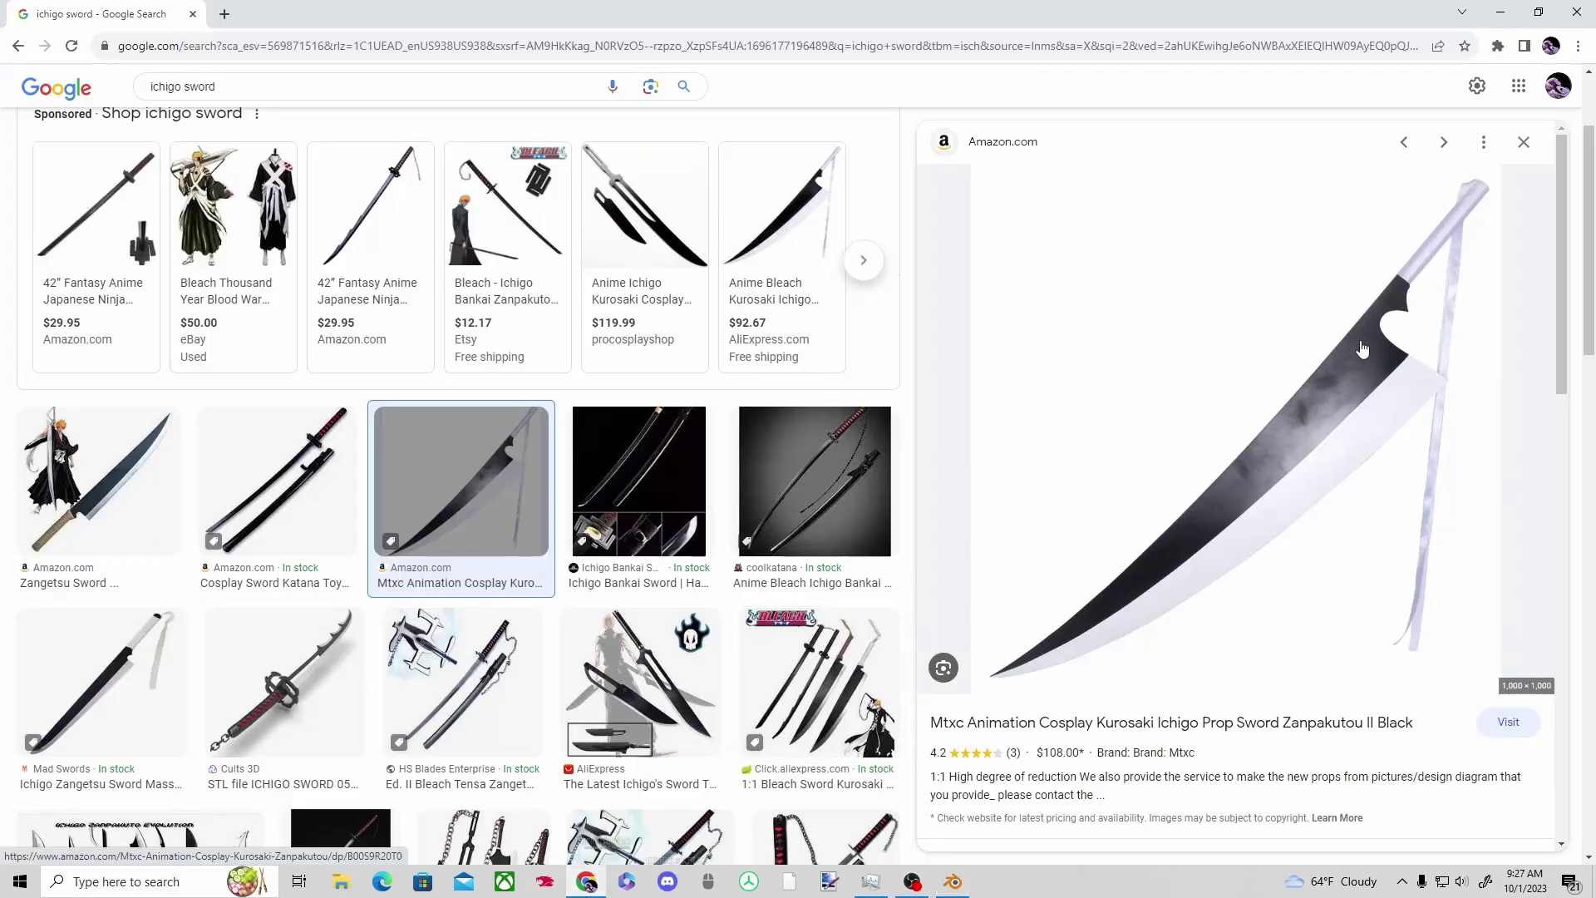
click(953, 881)
click(630, 590)
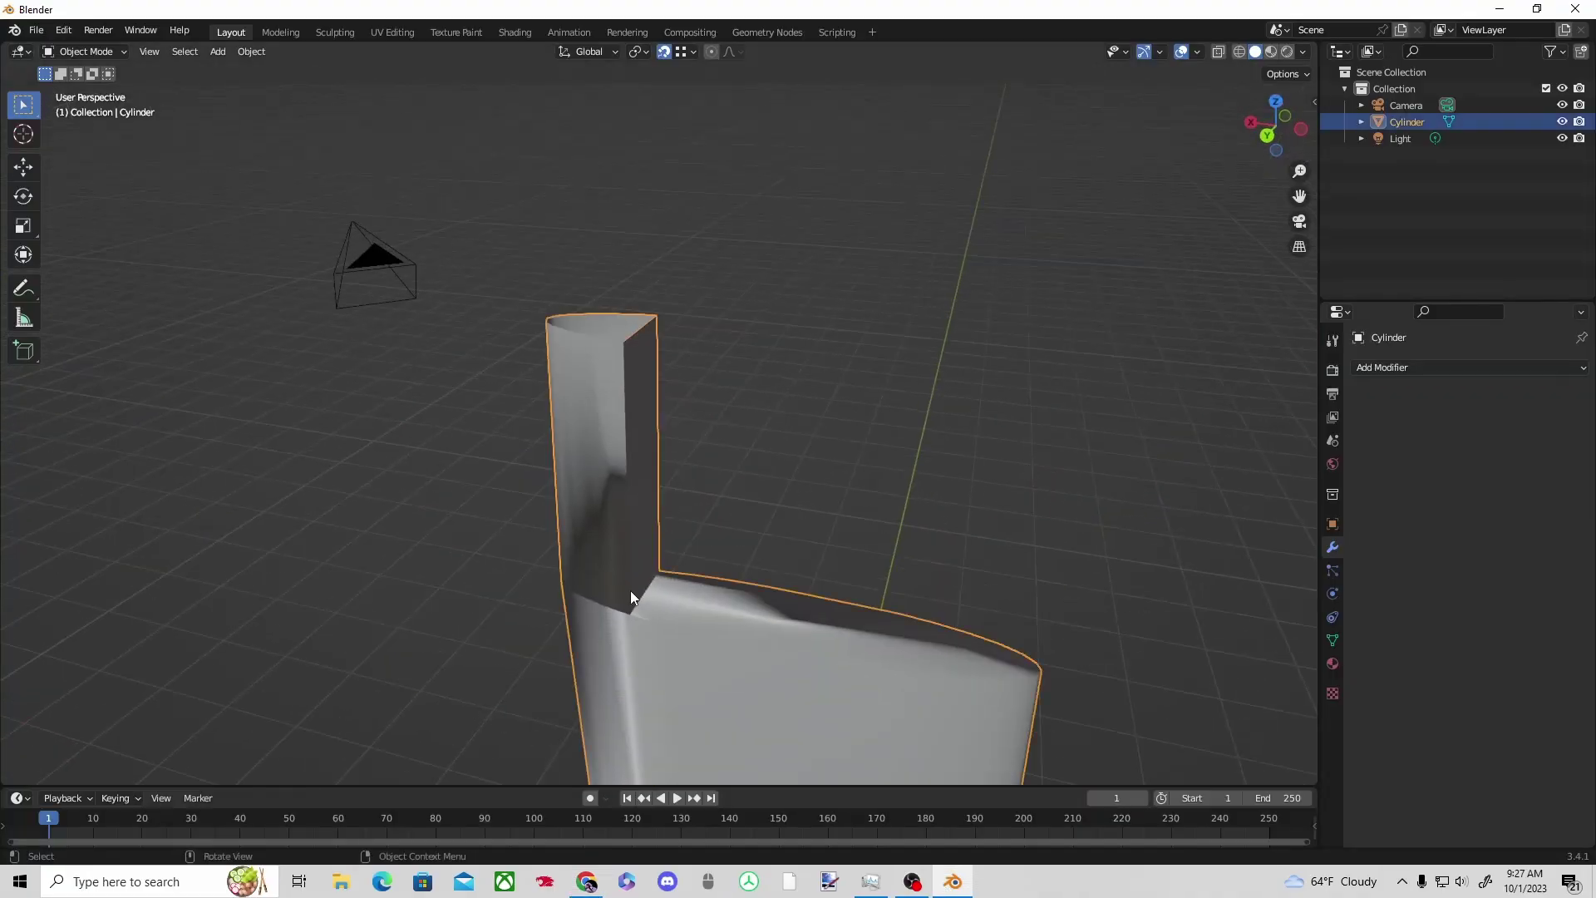
click(82, 88)
Move the two lower vertices of the strip's flat face outward along the blade's top rim to slant the face.
middle_drag(823, 466, 761, 492)
click(629, 614)
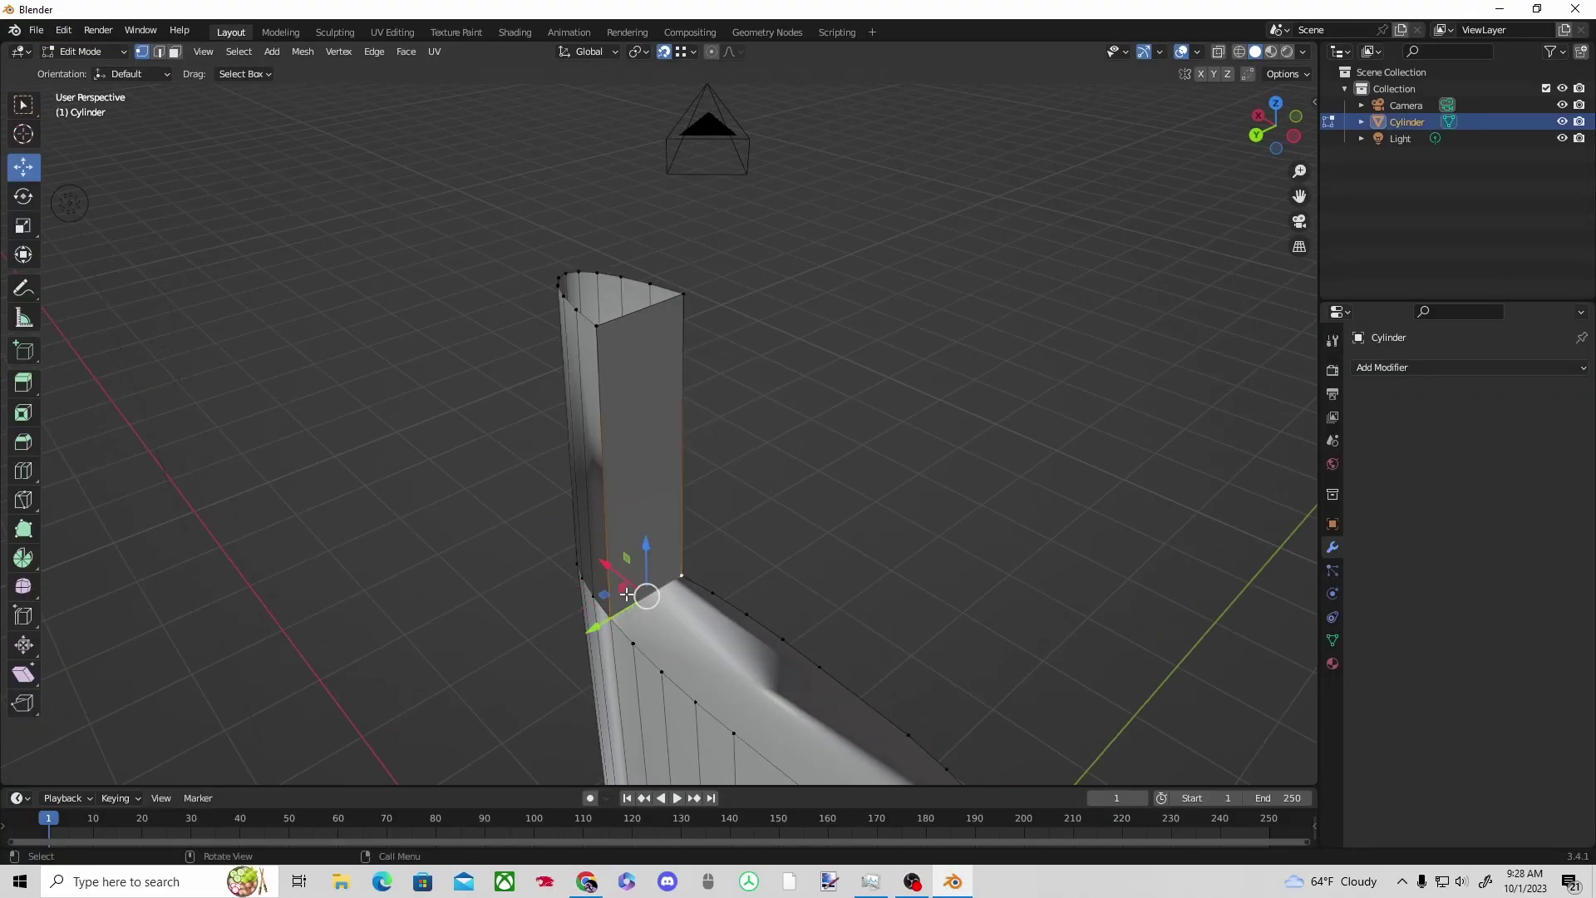
drag(636, 586, 732, 653)
middle_drag(939, 600, 817, 602)
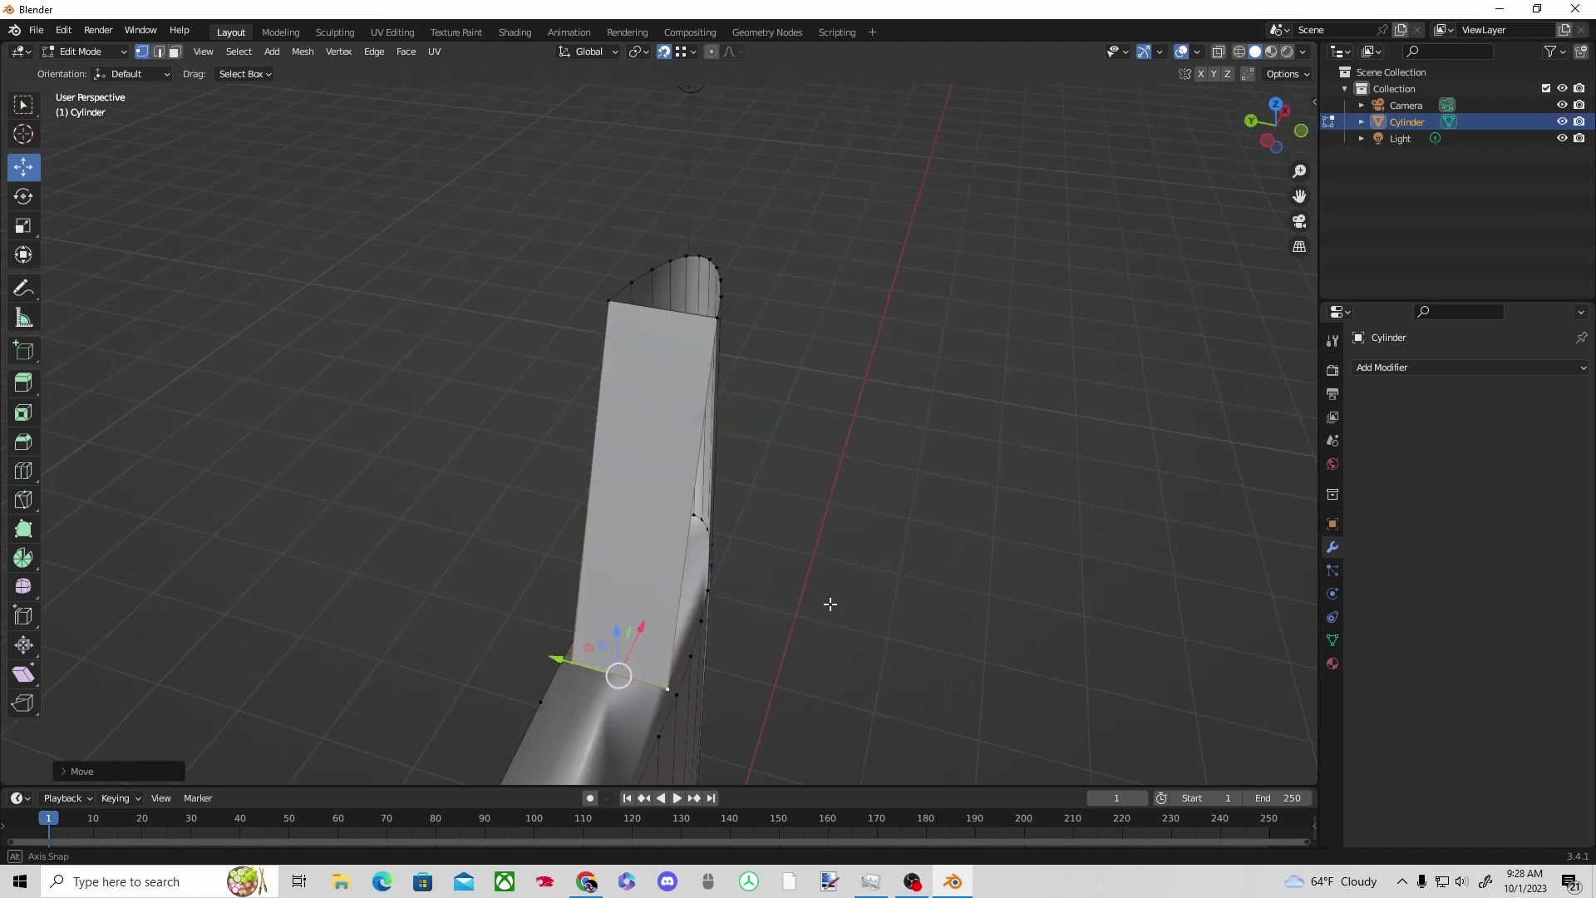
drag(576, 667, 623, 683)
middle_drag(623, 683, 760, 608)
middle_drag(715, 537, 698, 561)
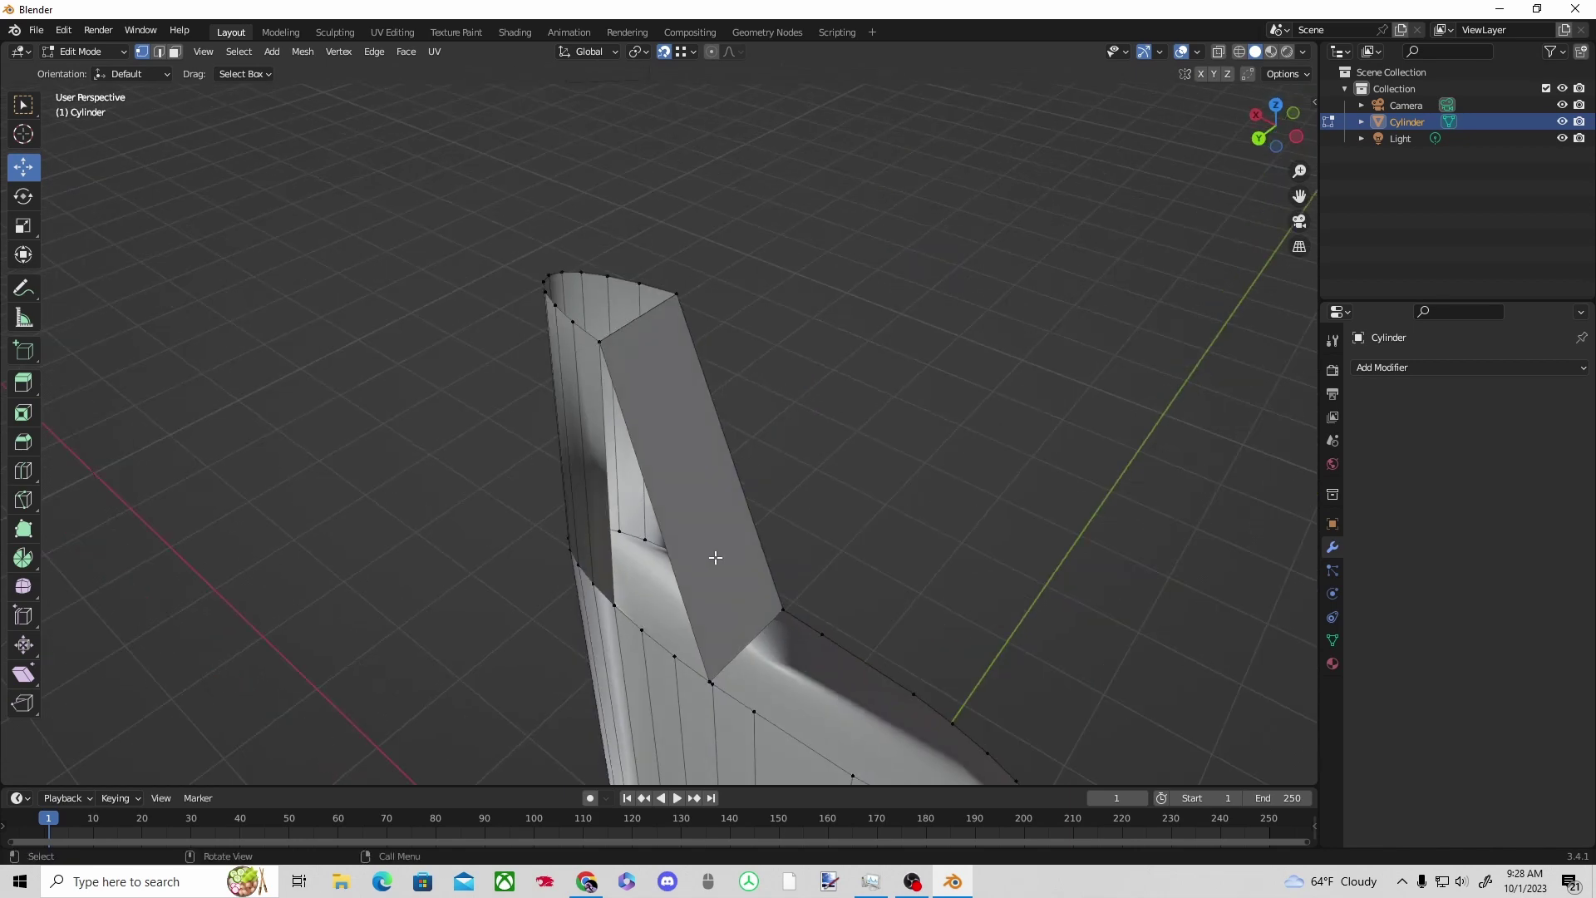
Subdivide the slanted face between the strip's top and the blade's rim.
middle_drag(784, 605, 787, 471)
shift+click(656, 271)
right_click(668, 380)
click(670, 381)
middle_drag(931, 358, 974, 279)
click(975, 280)
middle_drag(759, 496, 783, 439)
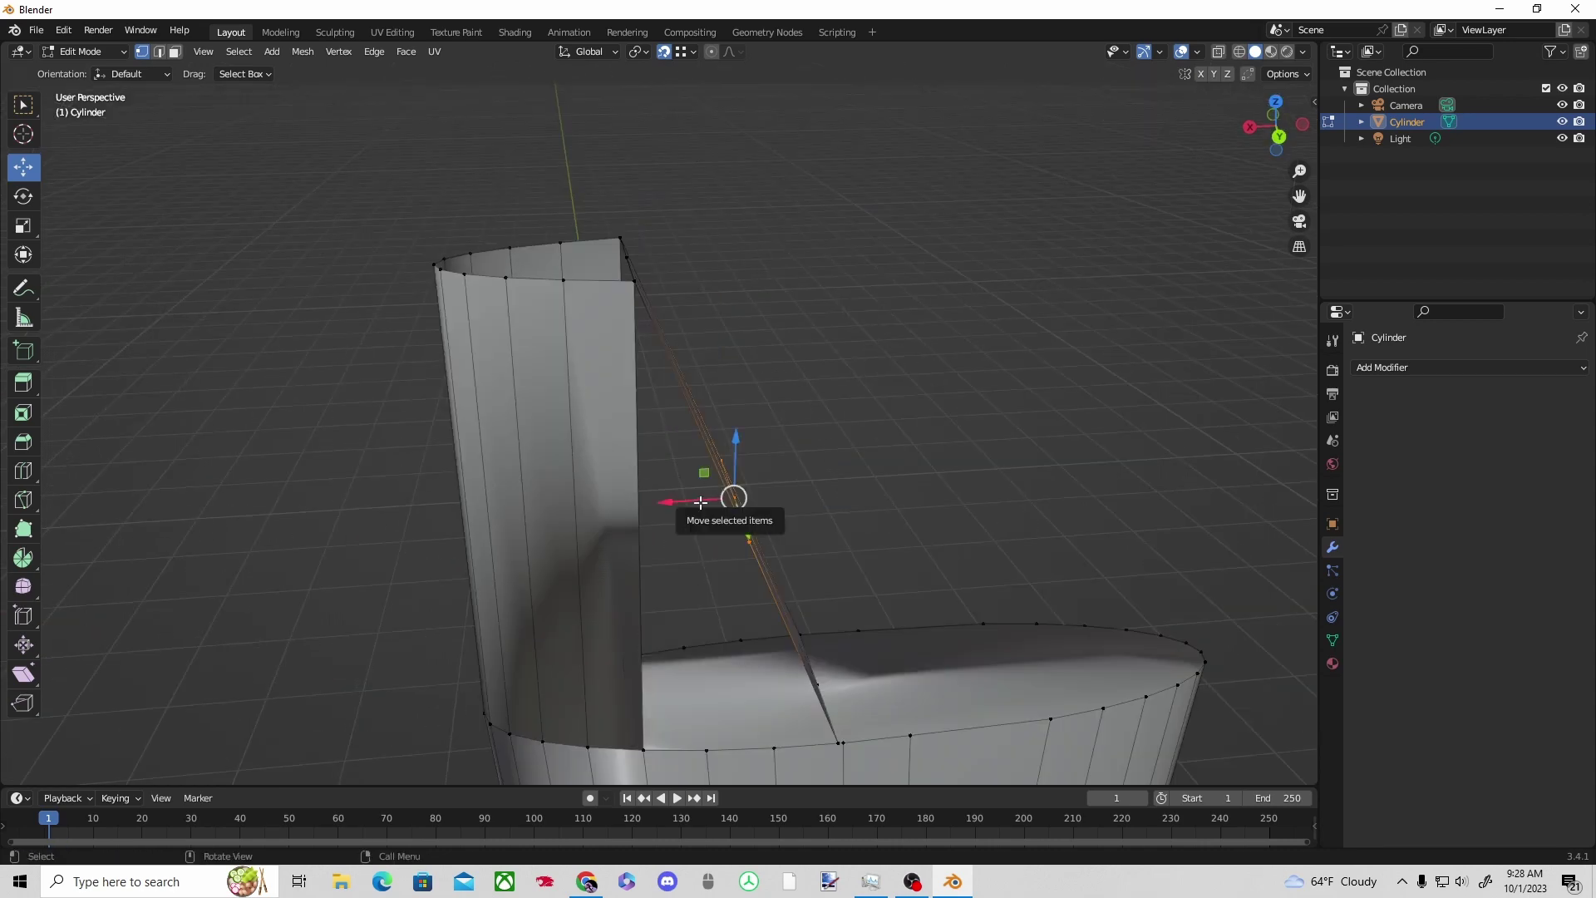
Move the slanted face's middle vertices toward the strip and downward to bend the face into a notch.
drag(664, 505, 638, 506)
drag(703, 438, 702, 505)
middle_drag(872, 467, 799, 484)
click(853, 471)
Fill the gap on one side between the strip and the bent face with a new face.
click(599, 282)
shift+click(615, 734)
middle_drag(739, 760, 768, 729)
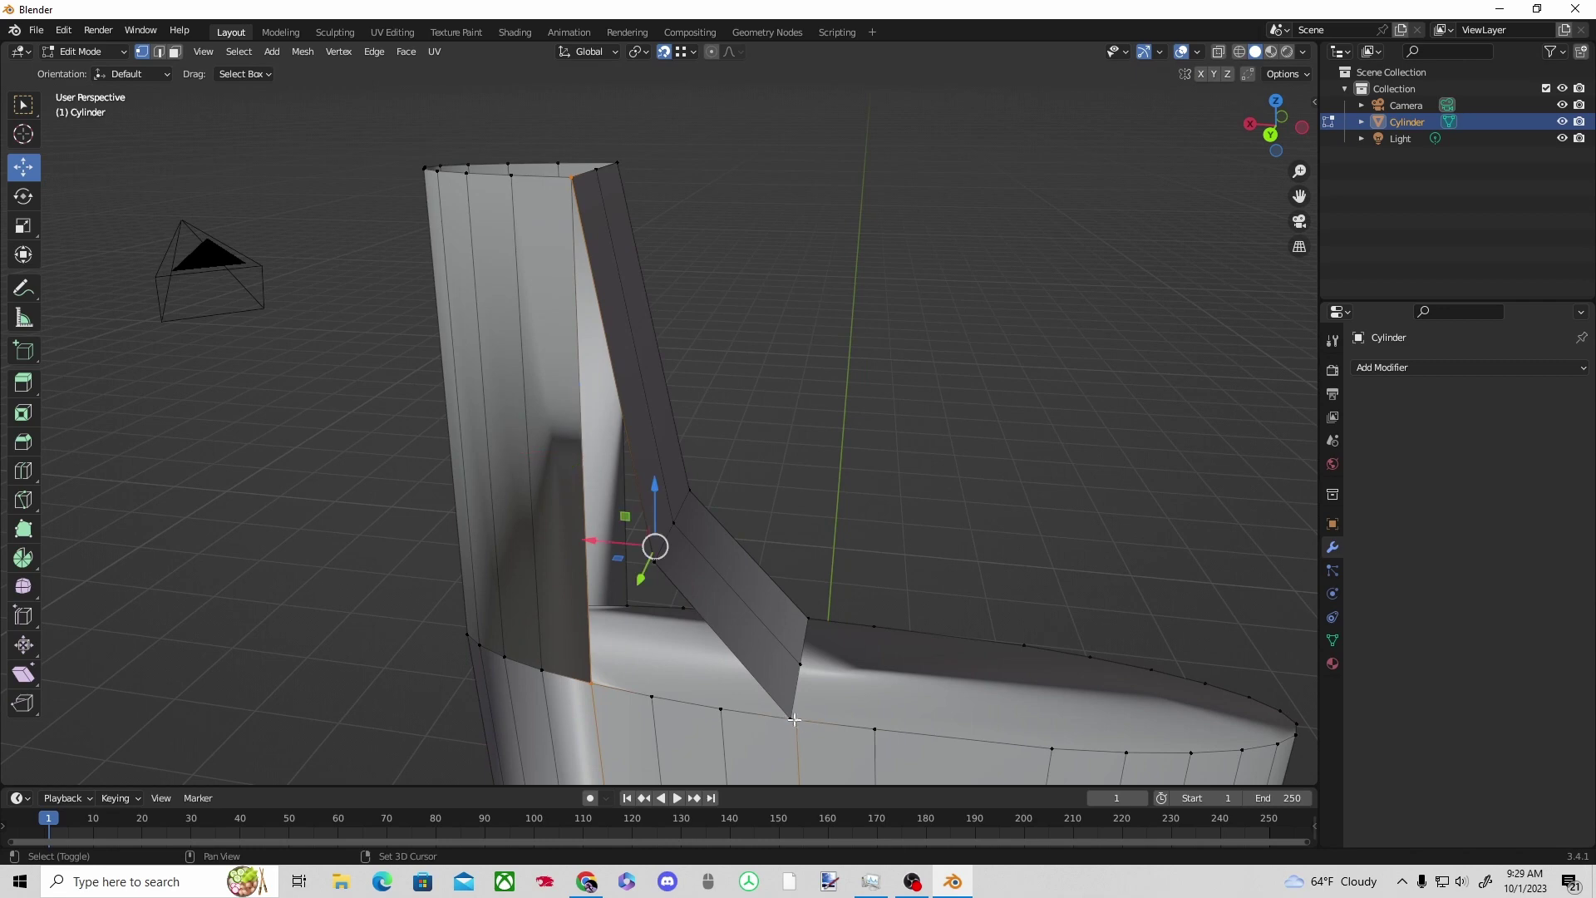
right_click(590, 414)
click(590, 477)
click(1001, 403)
Fill the matching gap on the opposite side of the strip with a new face.
middle_drag(1001, 403, 703, 353)
click(689, 560)
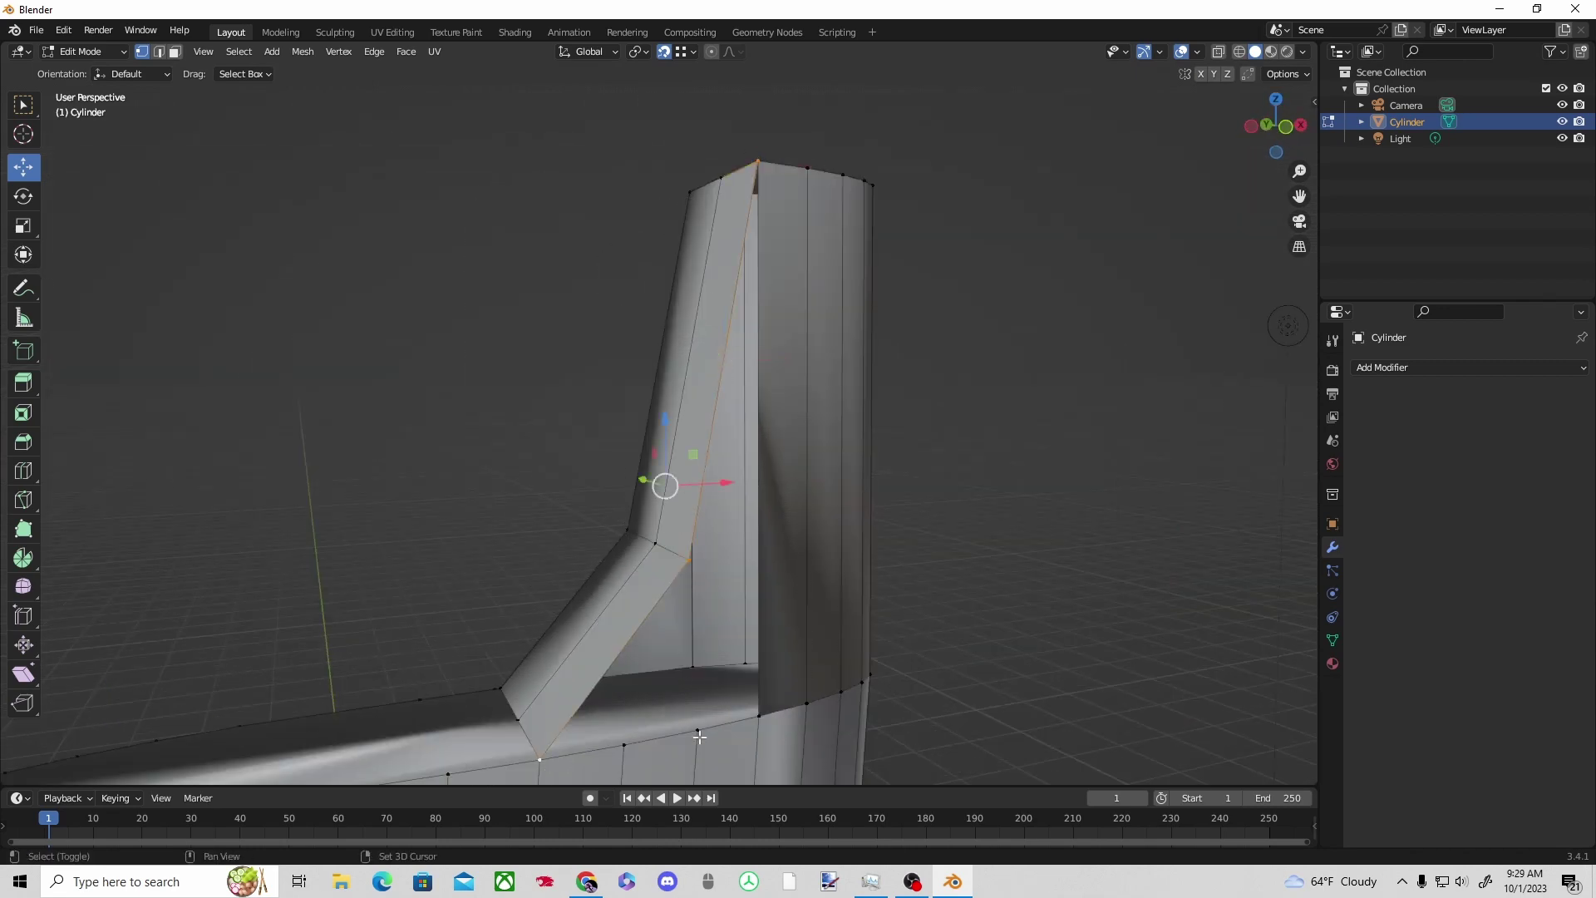
shift+click(761, 714)
key(g)
middle_drag(731, 676, 918, 208)
Check the handle in the Chrome reference picture, return to Blender and extrude the strip's top rim.
click(586, 881)
click(952, 881)
middle_drag(893, 479, 811, 263)
alt+click(811, 262)
middle_drag(923, 174, 466, 218)
drag(541, 174, 810, 265)
middle_drag(799, 263, 817, 285)
key(e)
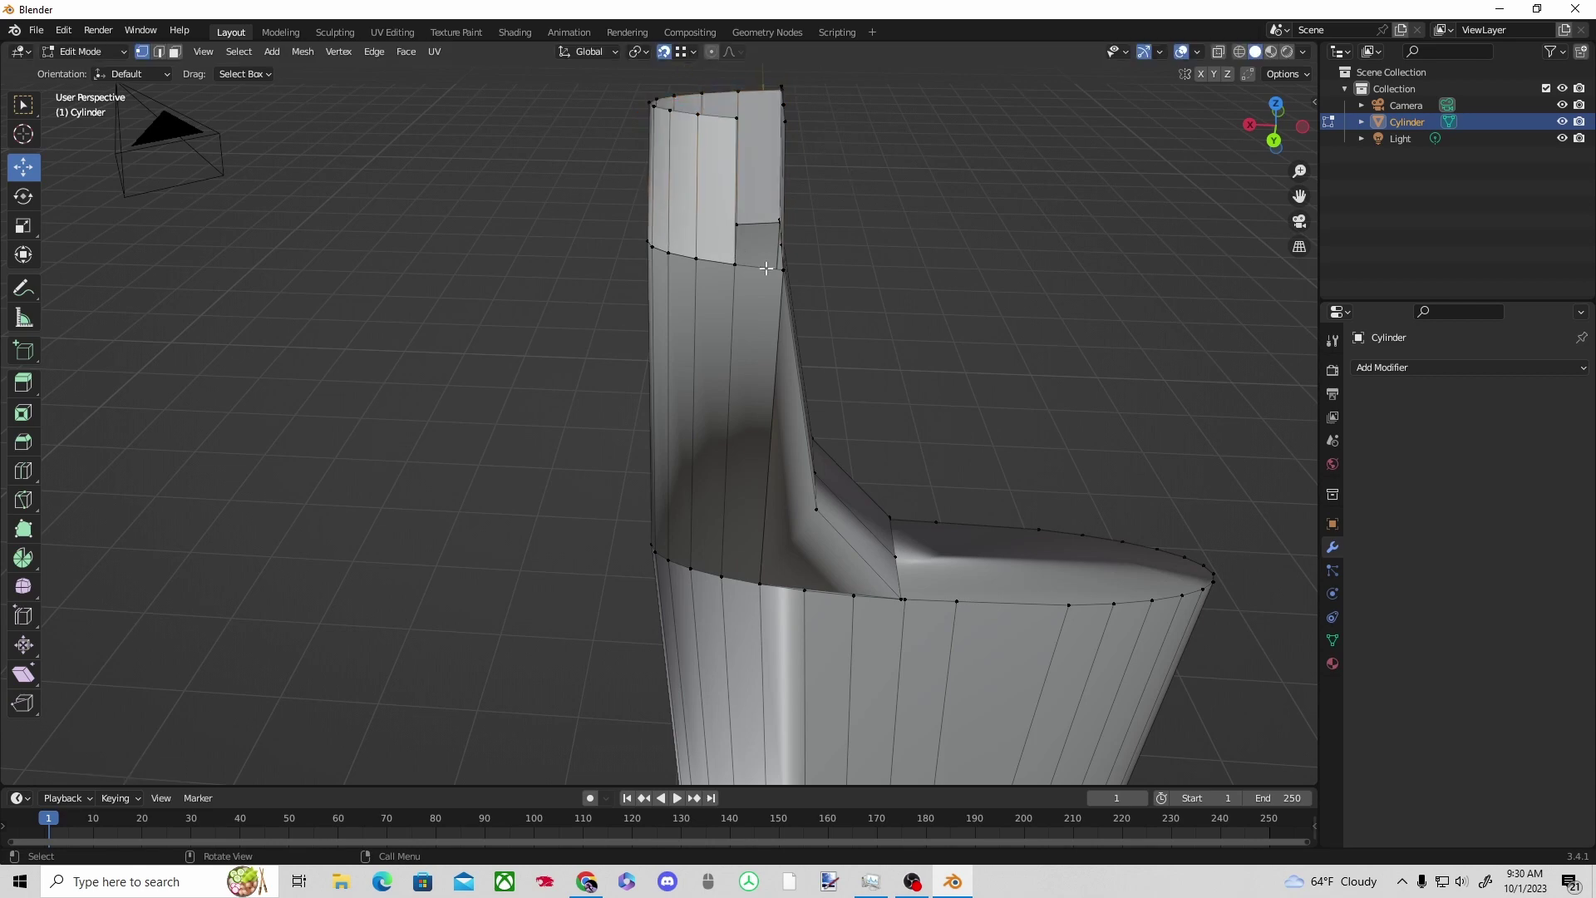
Align the extruded top rim directly above the strip, using the front view.
middle_drag(843, 145, 766, 232)
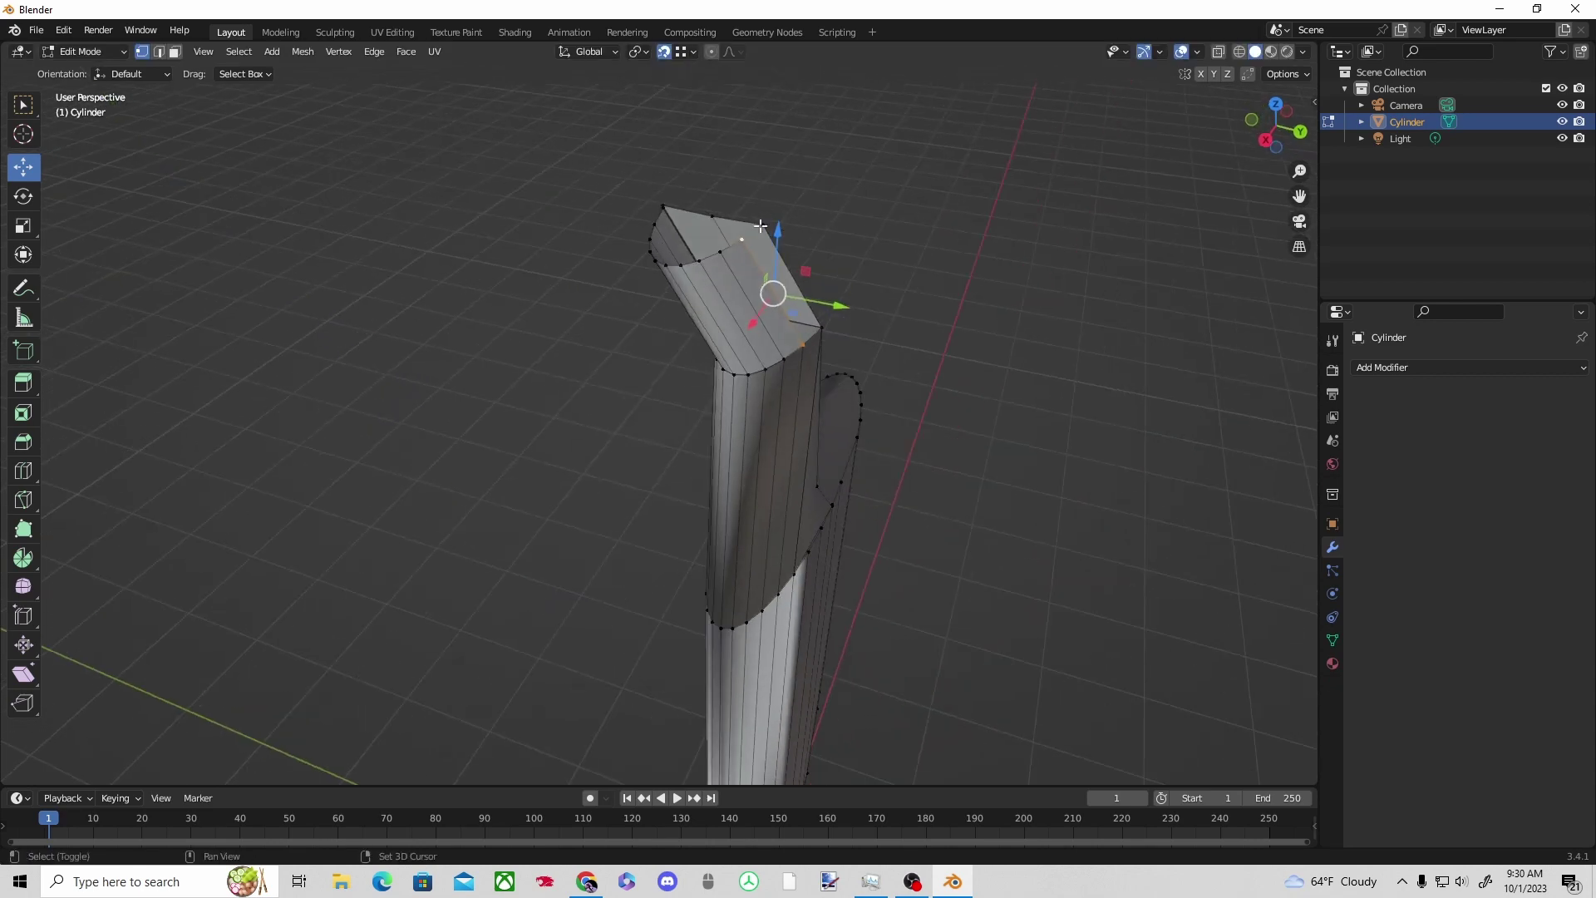
middle_drag(656, 190, 897, 246)
drag(714, 233, 795, 221)
key(KP_1)
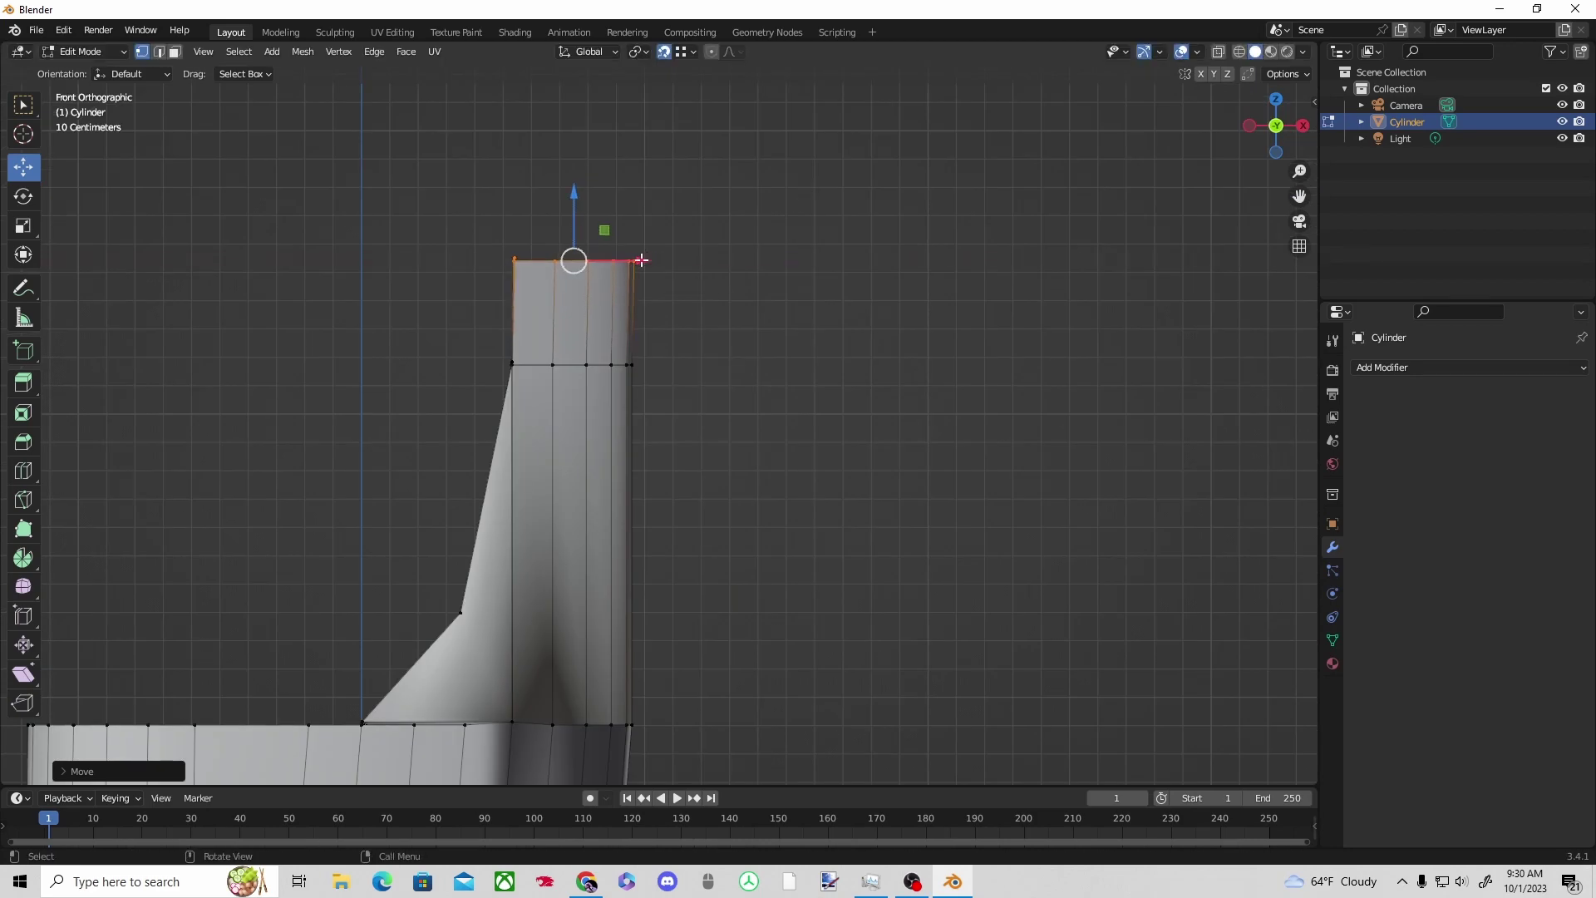
drag(641, 260, 642, 256)
key(KP_3)
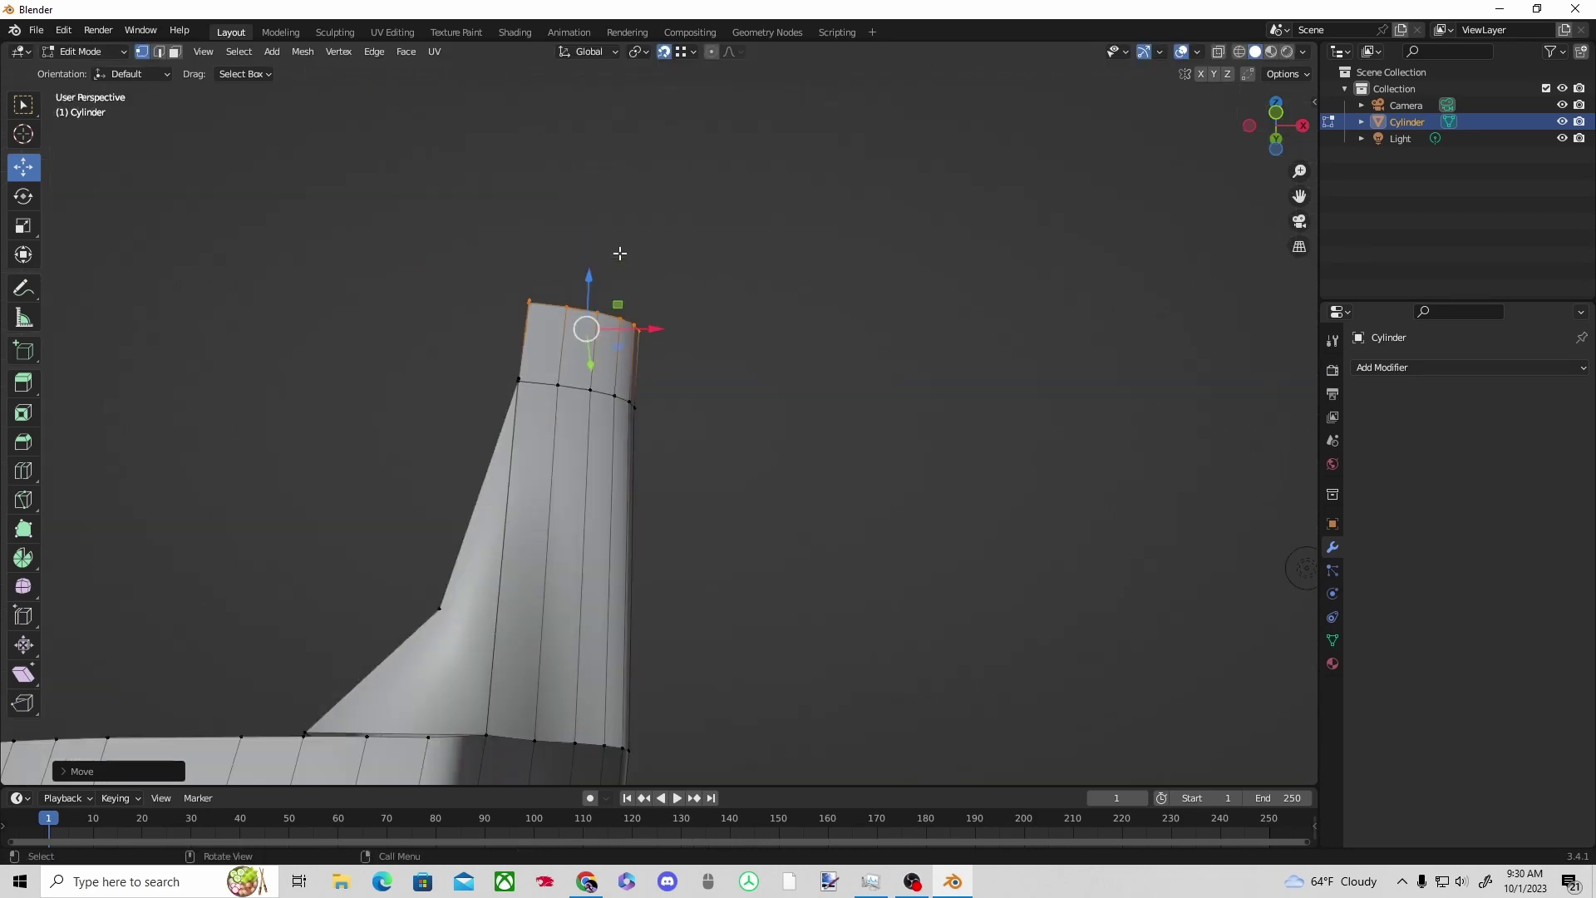
Compare the extruded top section with the sword's handle base in the Chrome reference picture.
middle_drag(860, 460, 811, 270)
click(592, 884)
click(592, 885)
Pull the negative-X side vertices of the extruded top section outward to flare it into an overhang.
drag(808, 272, 883, 482)
click(771, 379)
middle_drag(771, 380, 721, 409)
middle_drag(669, 299, 934, 384)
drag(831, 300, 822, 304)
drag(822, 302, 858, 306)
click(917, 404)
drag(851, 400, 815, 399)
middle_drag(948, 432, 1058, 563)
drag(838, 407, 910, 384)
middle_drag(1080, 306, 997, 124)
mouse_move(831, 313)
mouse_down()
mouse_move(701, 335)
mouse_move(819, 315)
mouse_up()
middle_drag(941, 348, 1022, 249)
drag(886, 369, 852, 365)
middle_drag(851, 364, 656, 376)
Delete the selected vertex at the lower corner of the flared section.
right_click(557, 398)
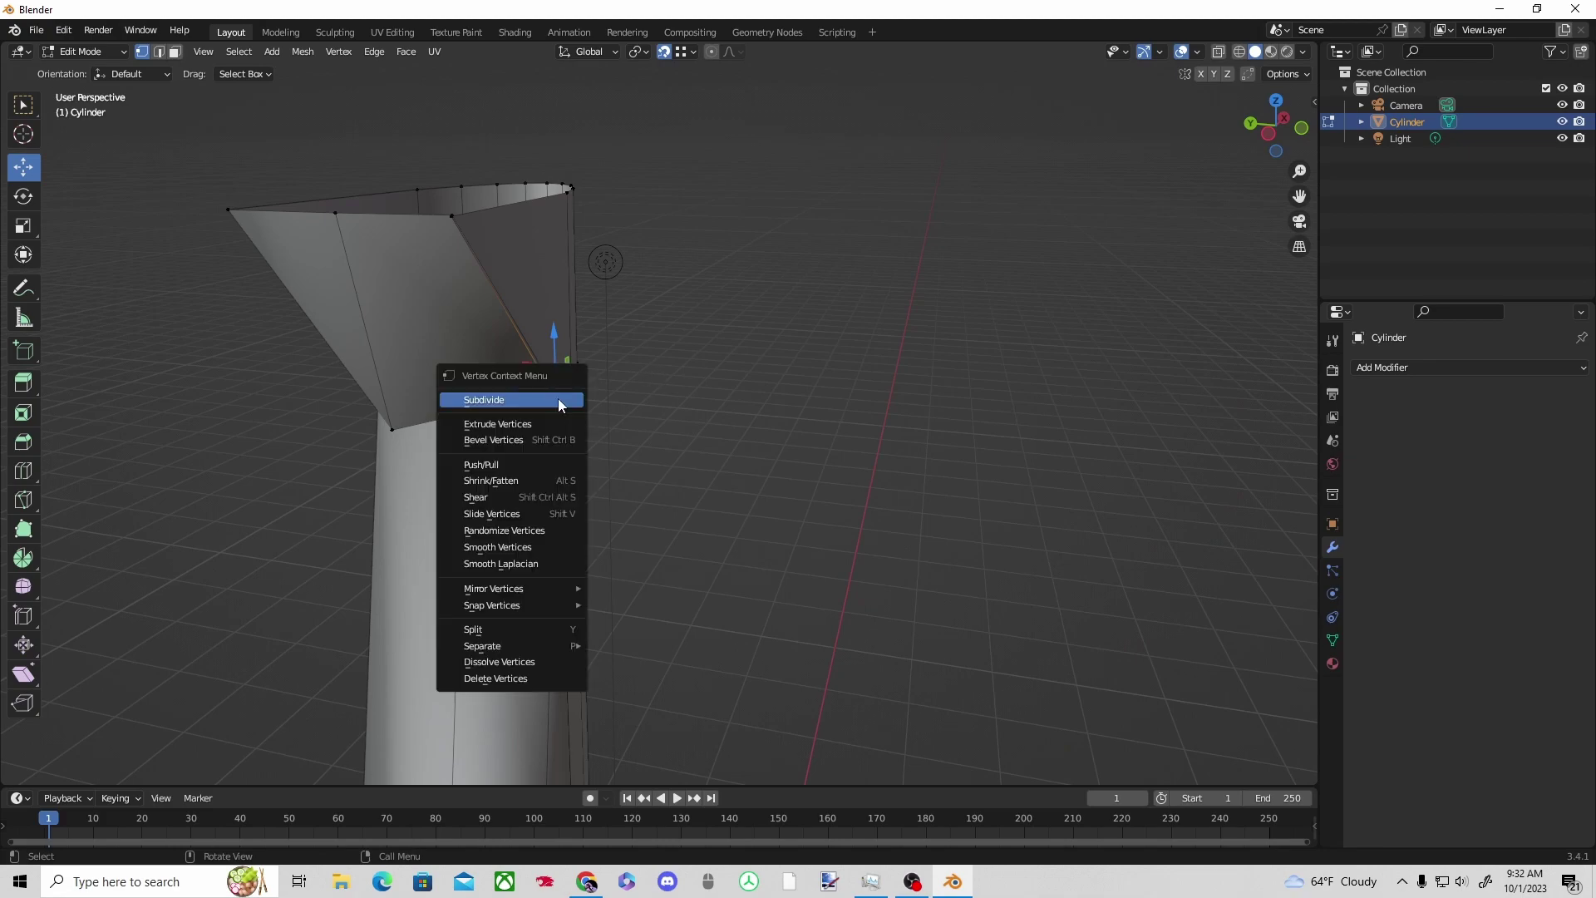
click(532, 677)
middle_drag(523, 632, 584, 444)
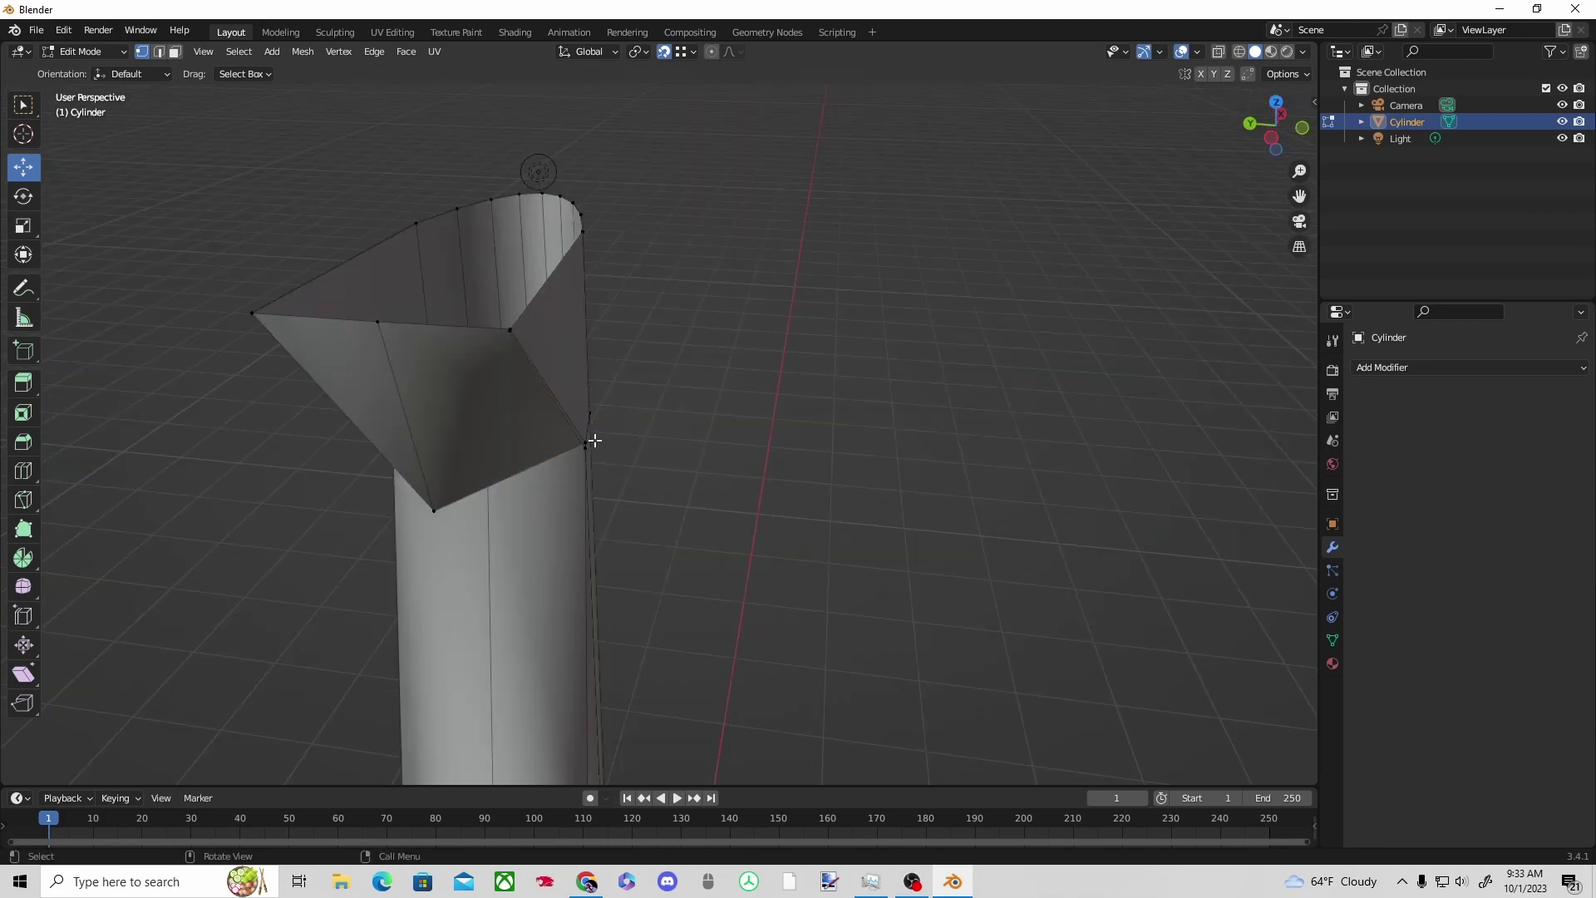
drag(586, 442, 586, 443)
Examine the flared top section from several angles and compare it with the sword picture in Chrome.
scroll(586, 442, up, 3)
middle_drag(585, 439, 536, 410)
click(312, 336)
middle_drag(318, 324, 1105, 191)
click(1198, 52)
click(1109, 189)
scroll(956, 283, down, 4)
middle_drag(947, 291, 806, 415)
click(911, 882)
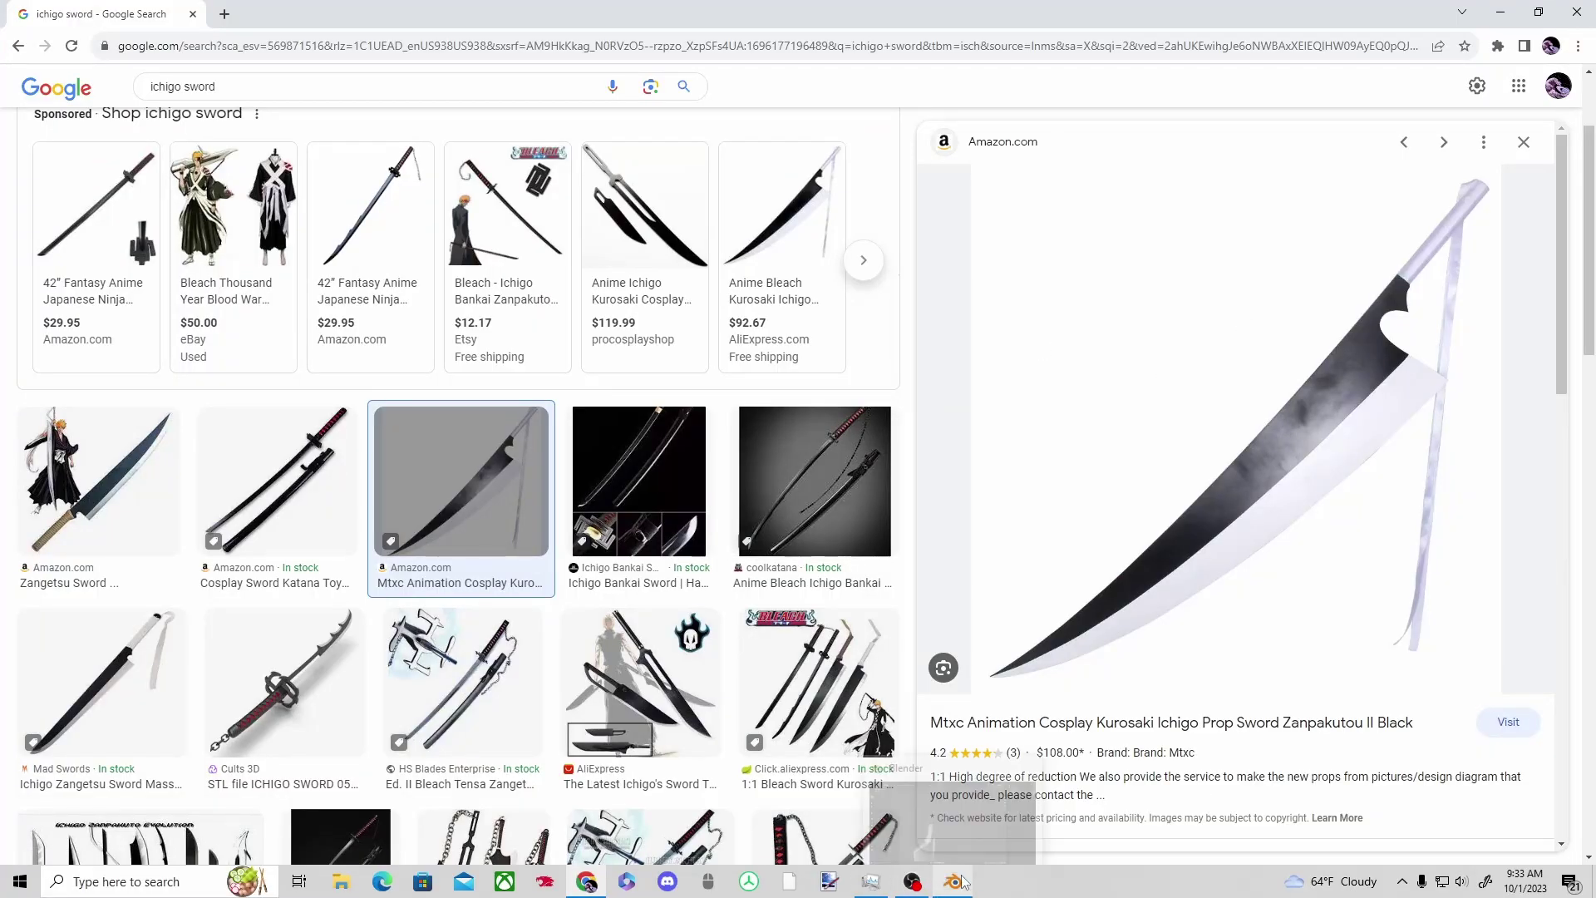
click(953, 881)
Close the flared section's open top with a face across its rim vertices.
middle_drag(997, 465, 871, 244)
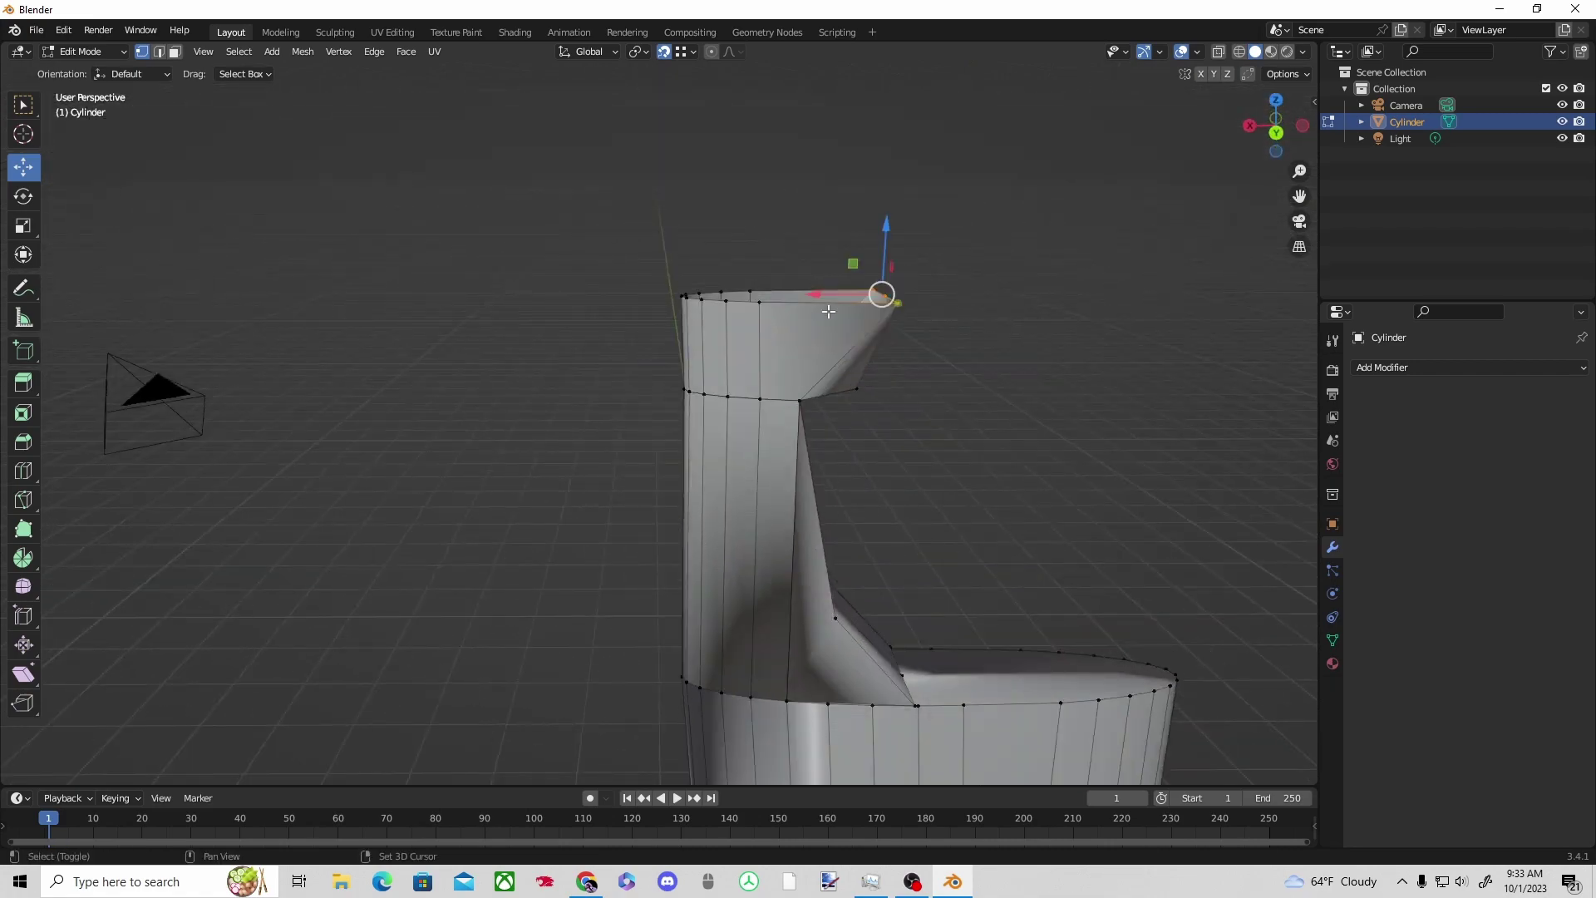
click(1007, 314)
middle_drag(1008, 314, 795, 420)
scroll(795, 420, up, 5)
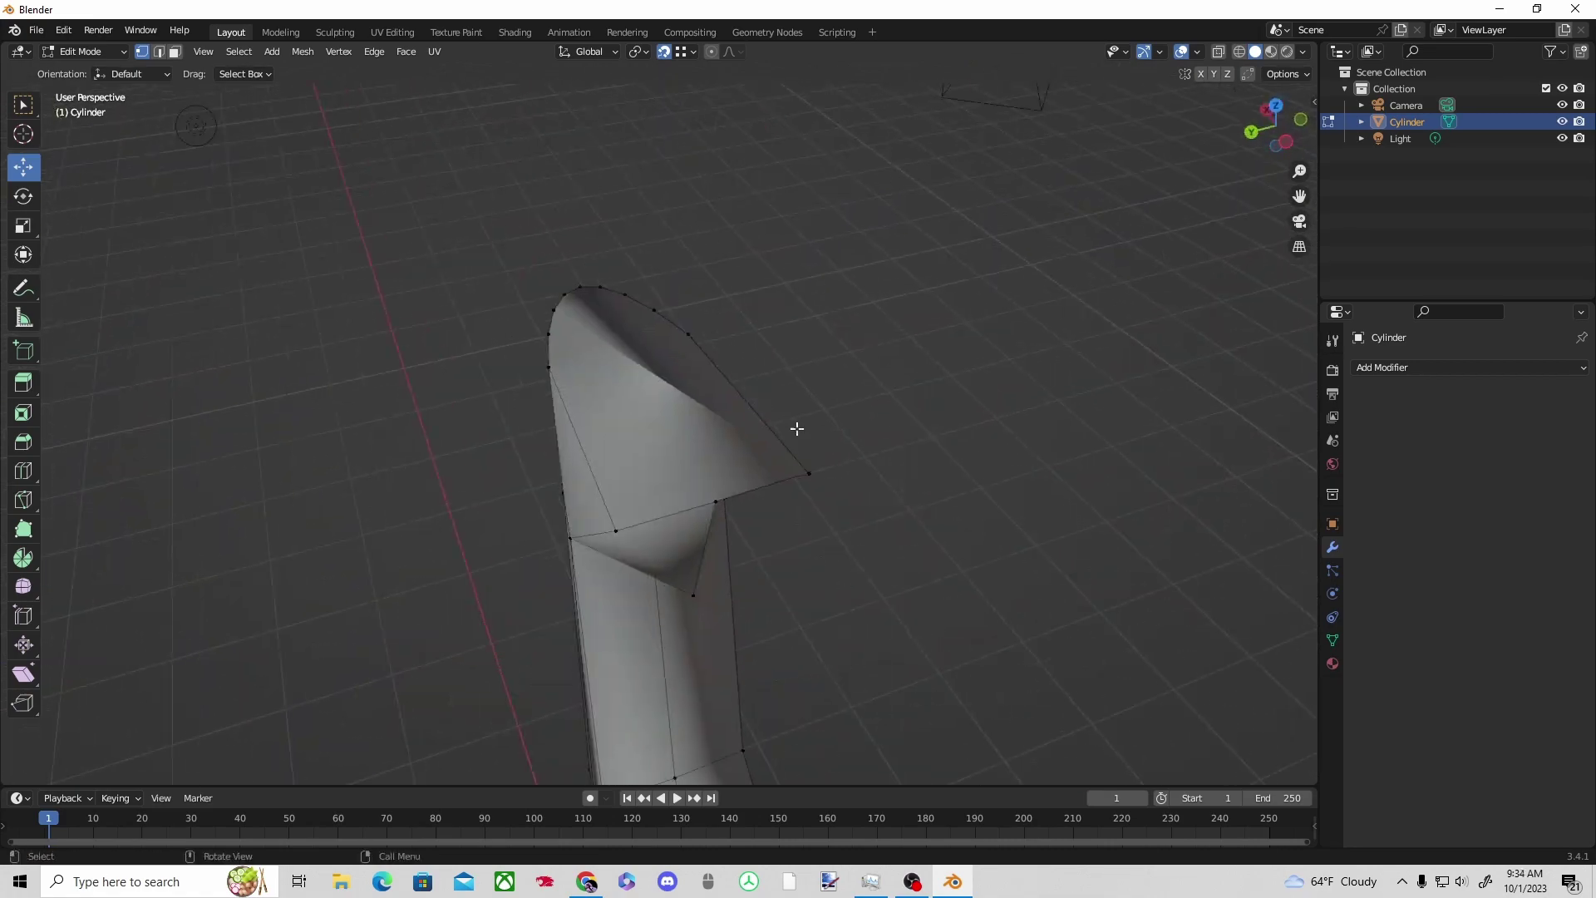
click(960, 530)
middle_drag(1099, 539, 912, 529)
Add a torus with 11 major segments inside the sword mesh at the scene origin.
key(shift+a)
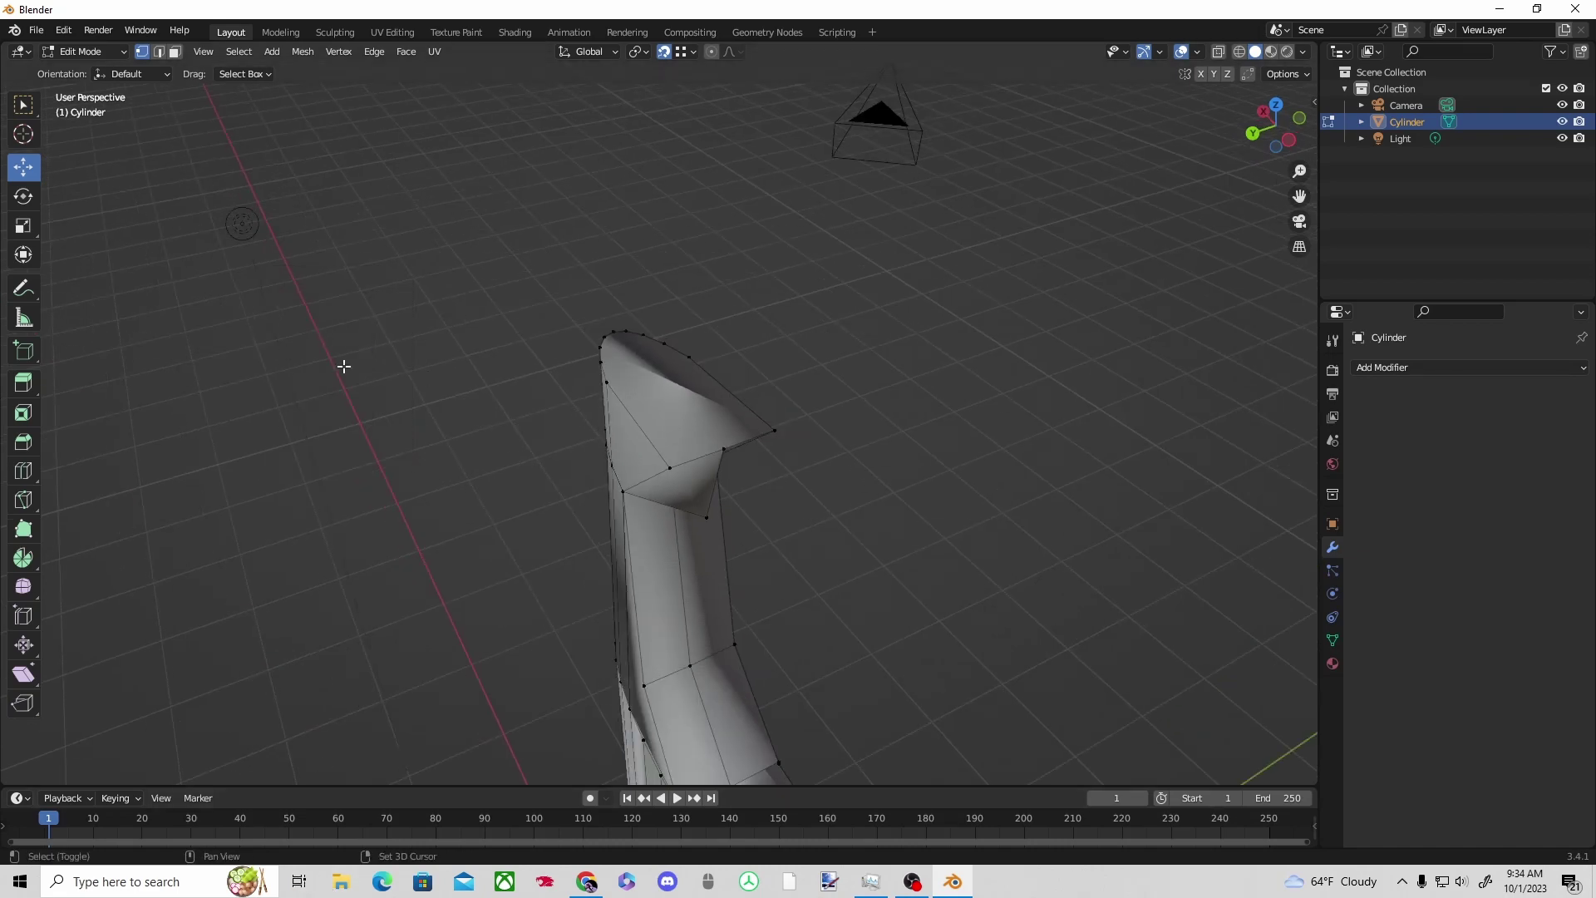
key(shift+a)
click(303, 489)
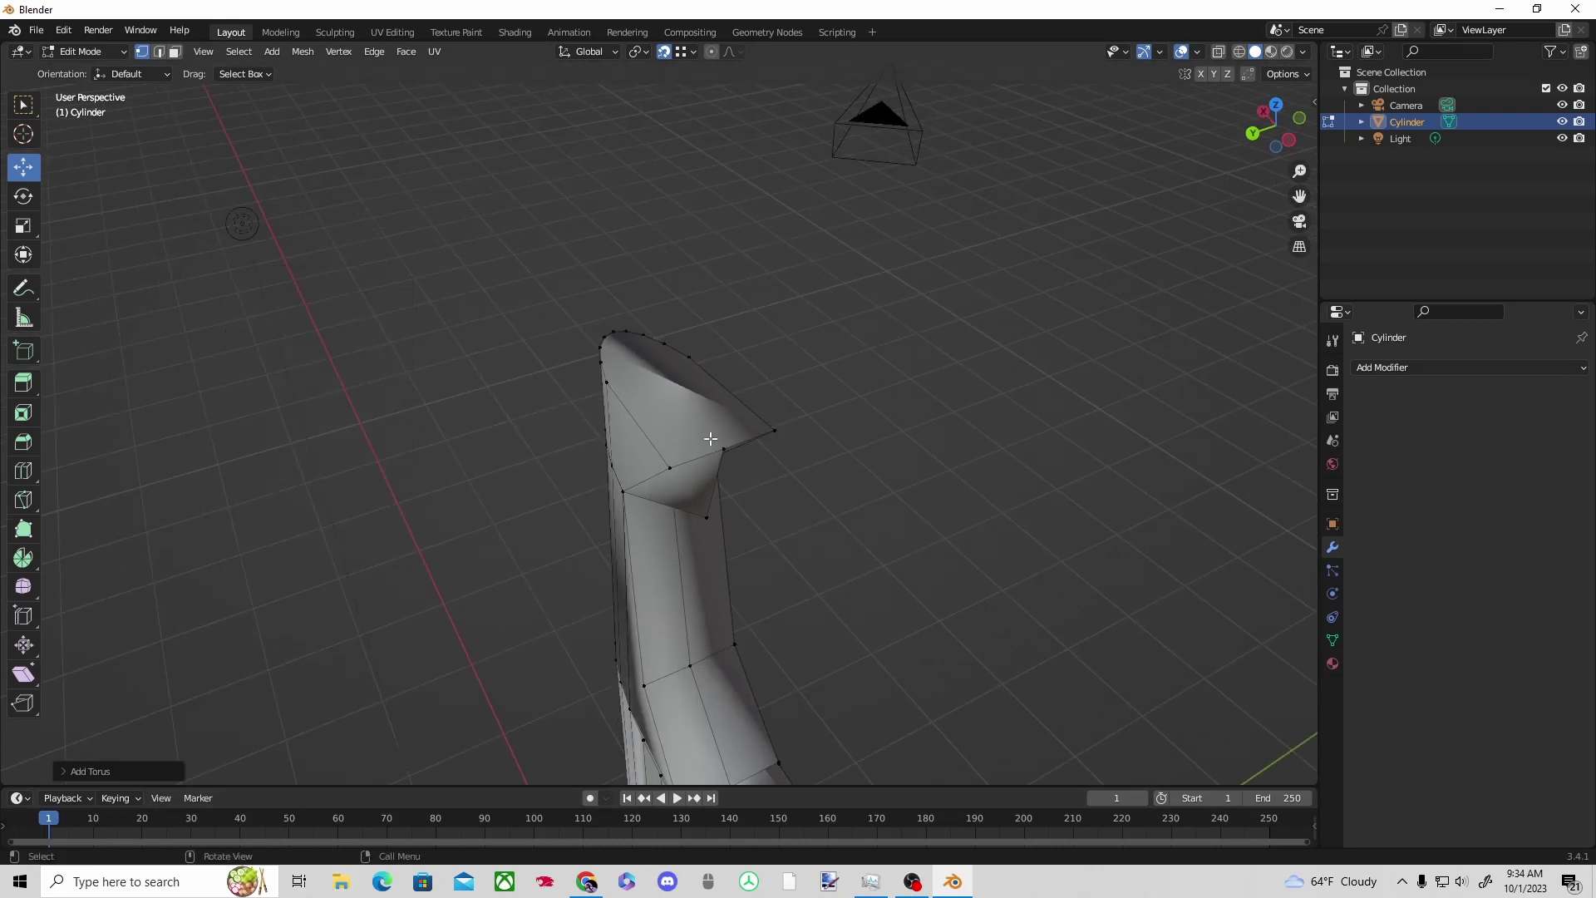
scroll(463, 498, down, 3)
click(65, 773)
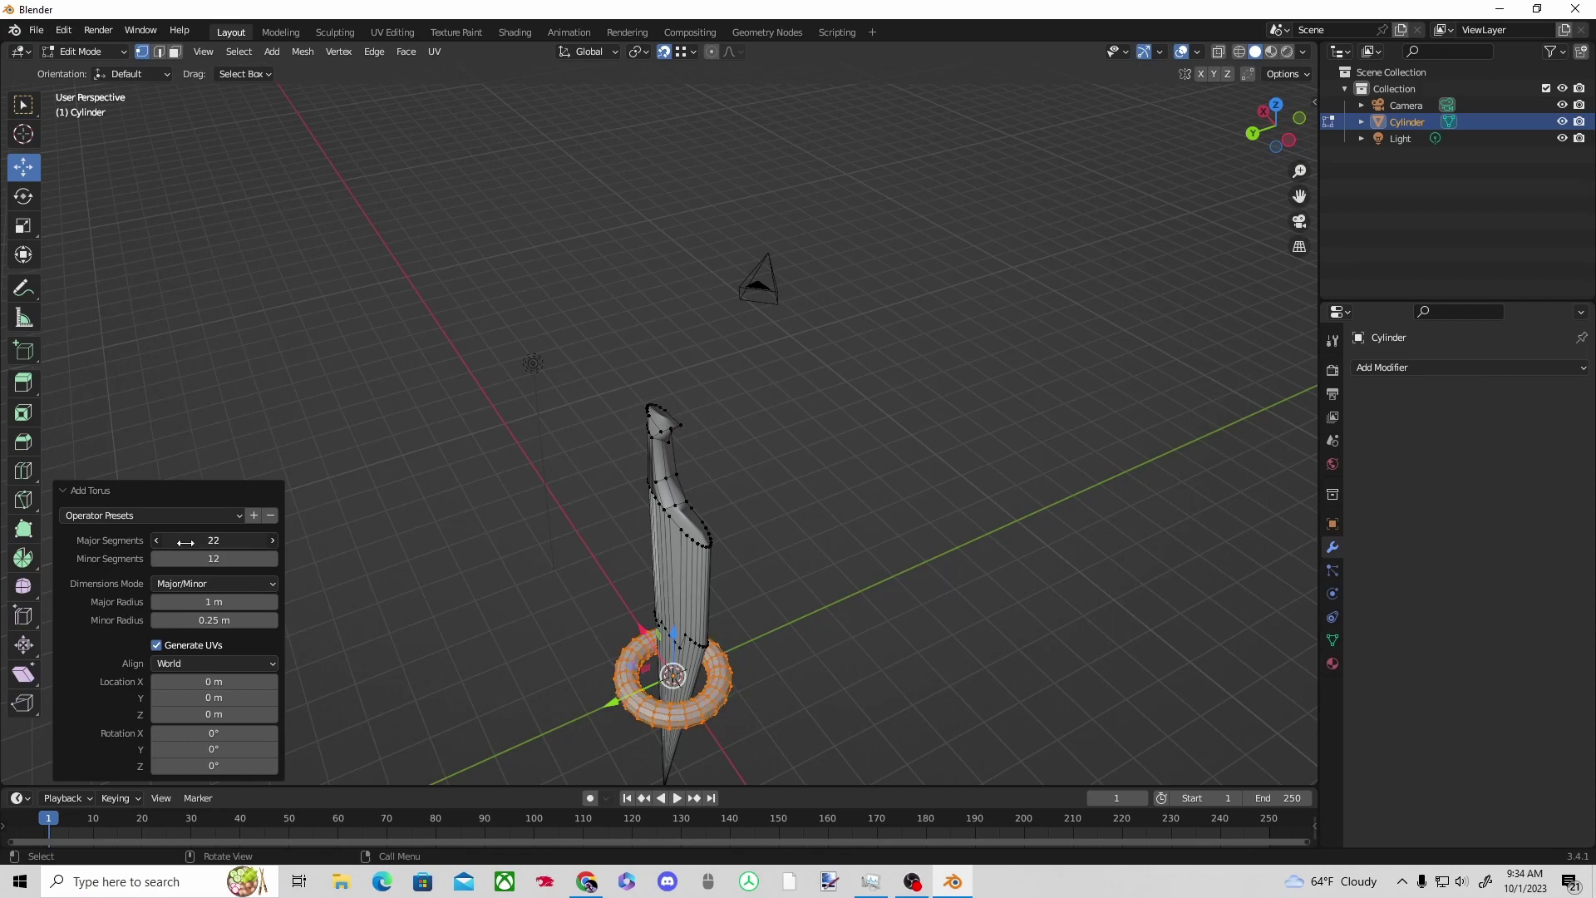
click(644, 707)
middle_drag(854, 647, 1049, 636)
key(a)
click(816, 741)
Move the torus off the blade along the X axis, return to Object Mode and remove it from the sword mesh.
click(88, 52)
middle_drag(815, 741, 792, 529)
click(89, 71)
click(745, 698)
key(Tab)
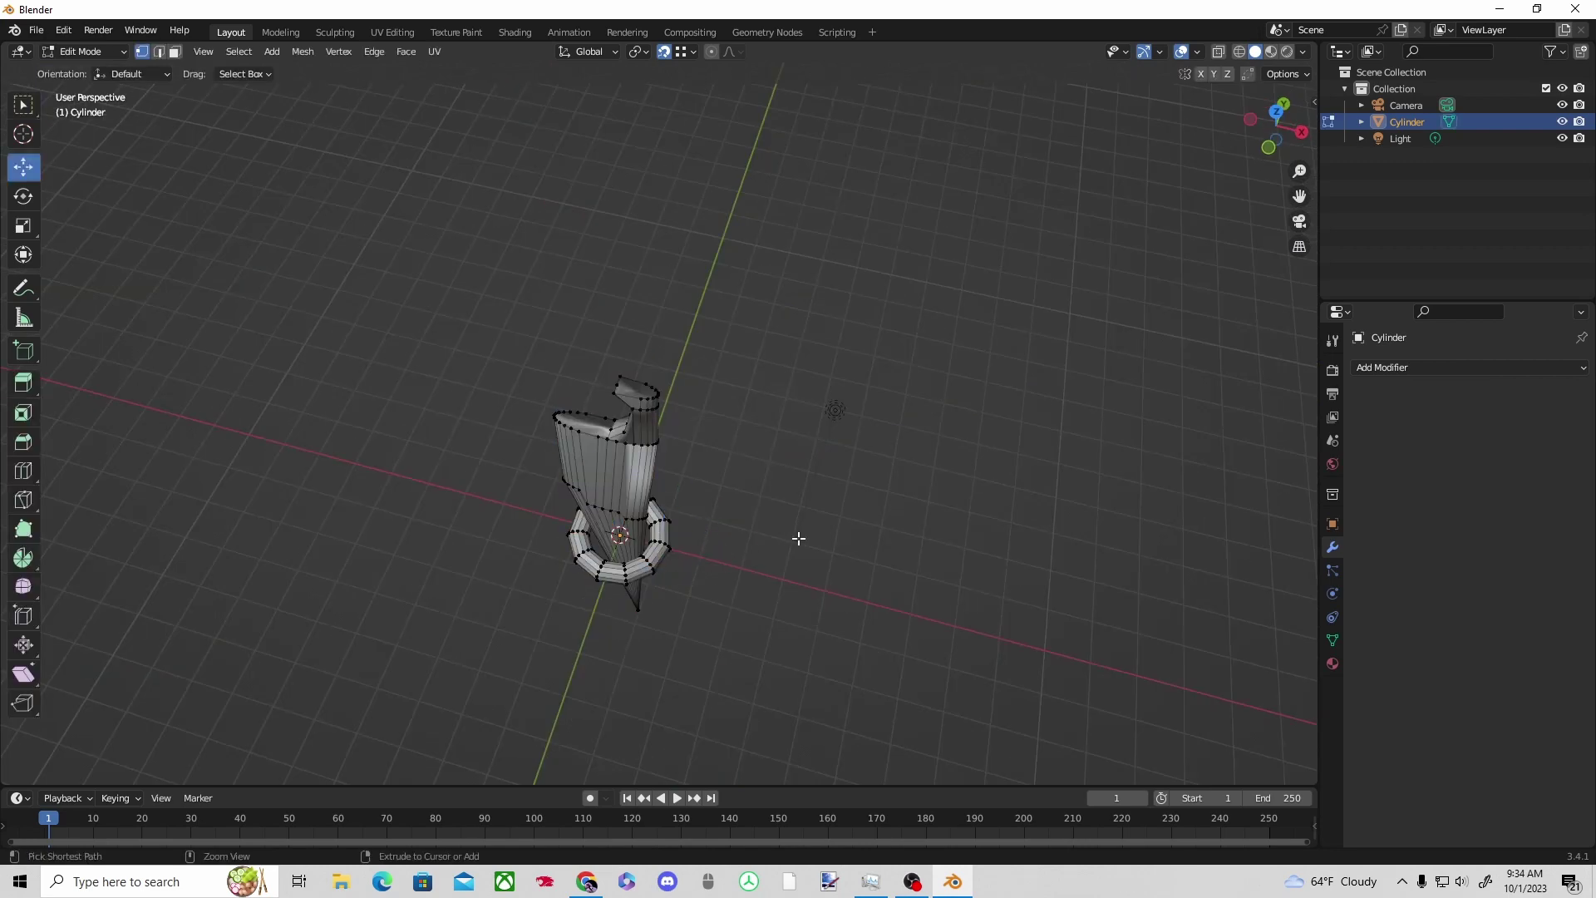
drag(690, 561, 956, 582)
click(1003, 574)
click(93, 70)
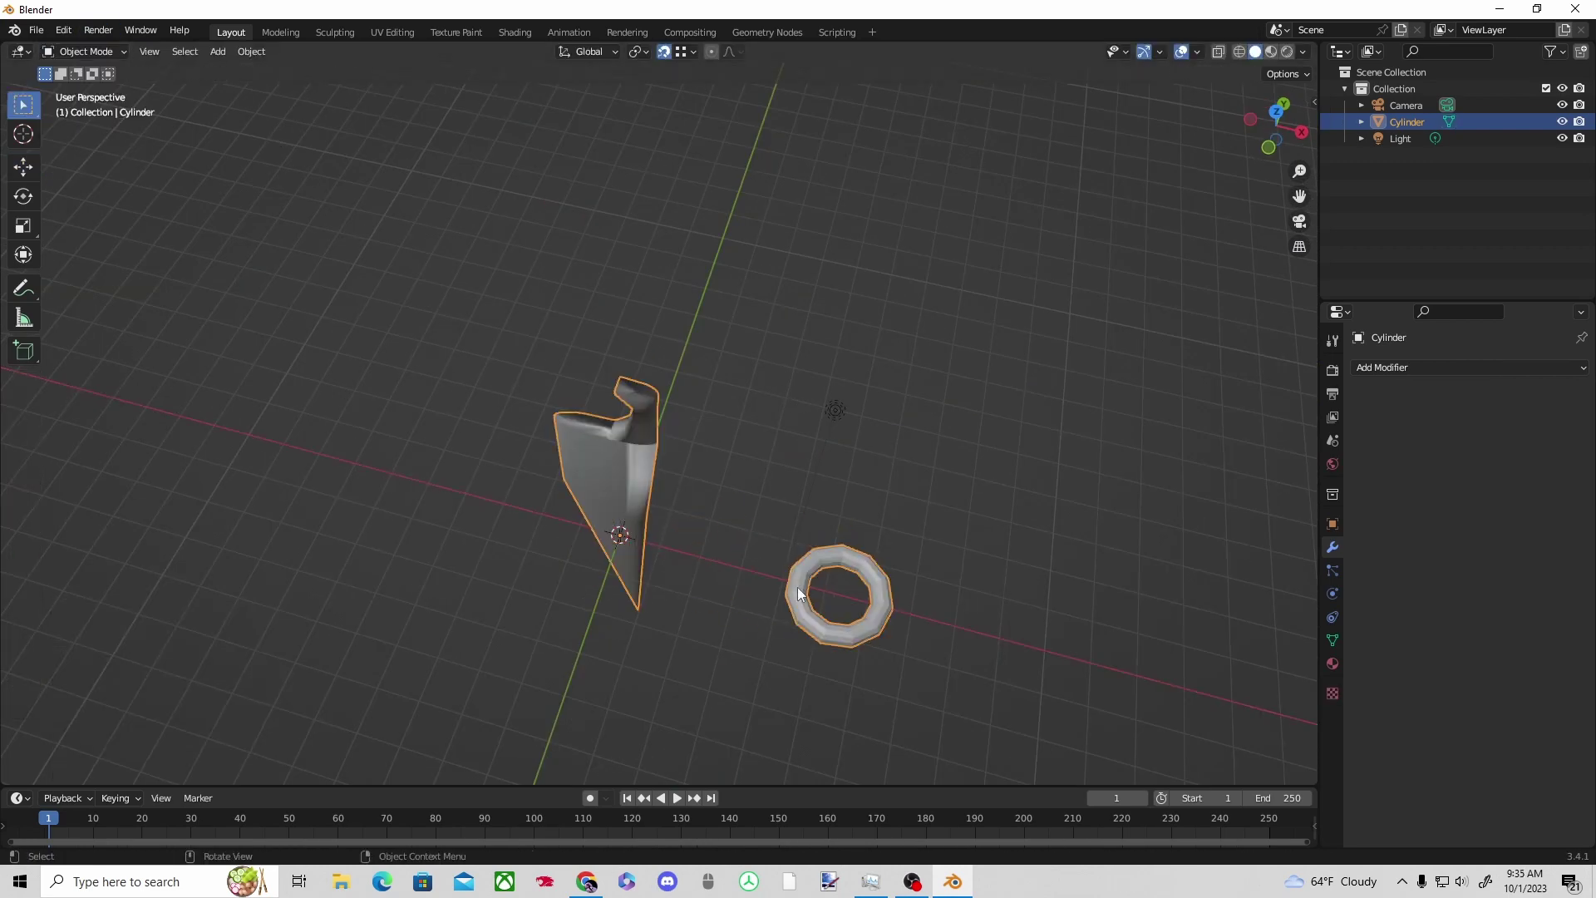
click(848, 569)
key(Tab)
key(Tab)
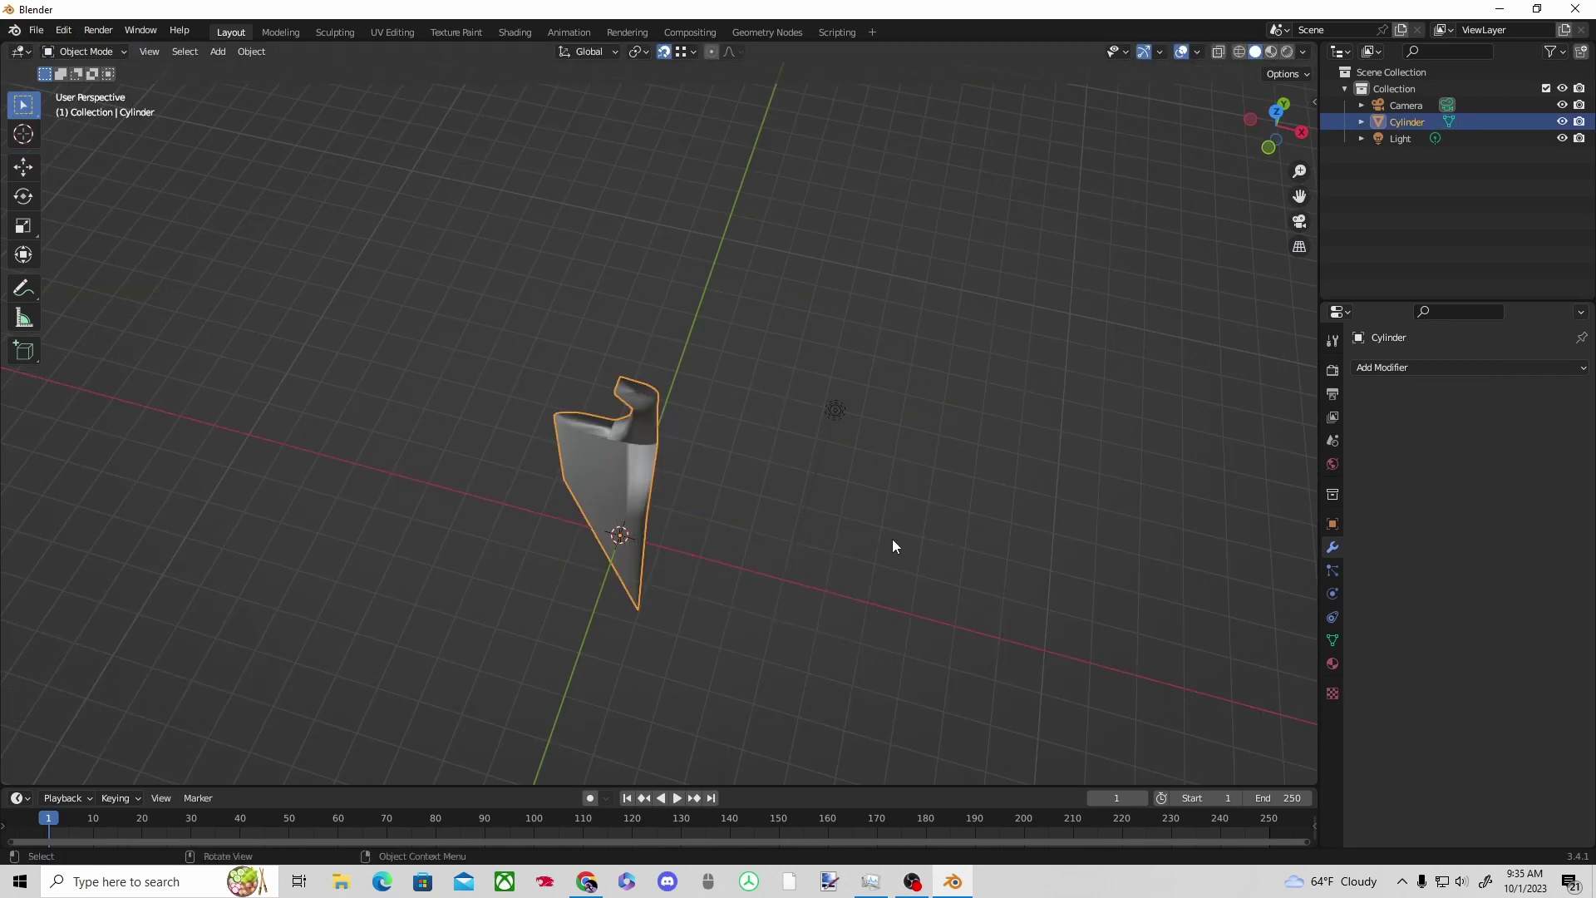
Add a torus with 11 major segments as a separate object and move it along X beside the blade.
click(881, 532)
key(shift+a)
mouse_move(877, 527)
click(960, 640)
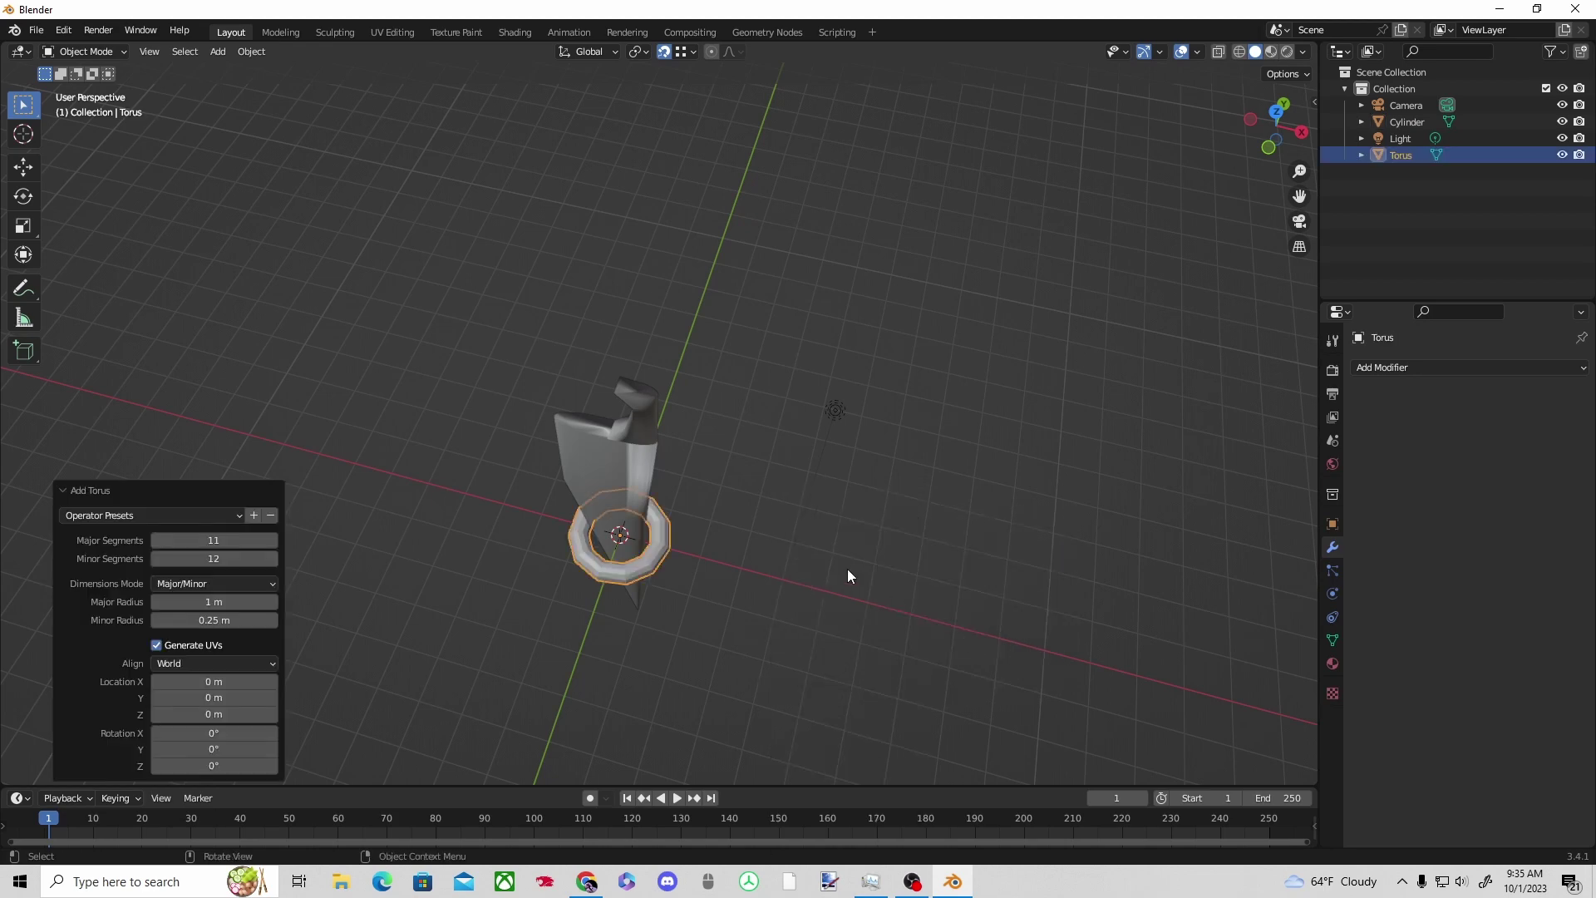
click(32, 171)
drag(702, 558, 810, 586)
Check the sword picture in Chrome and try raising the torus, undoing the move.
middle_drag(764, 514, 819, 422)
click(586, 881)
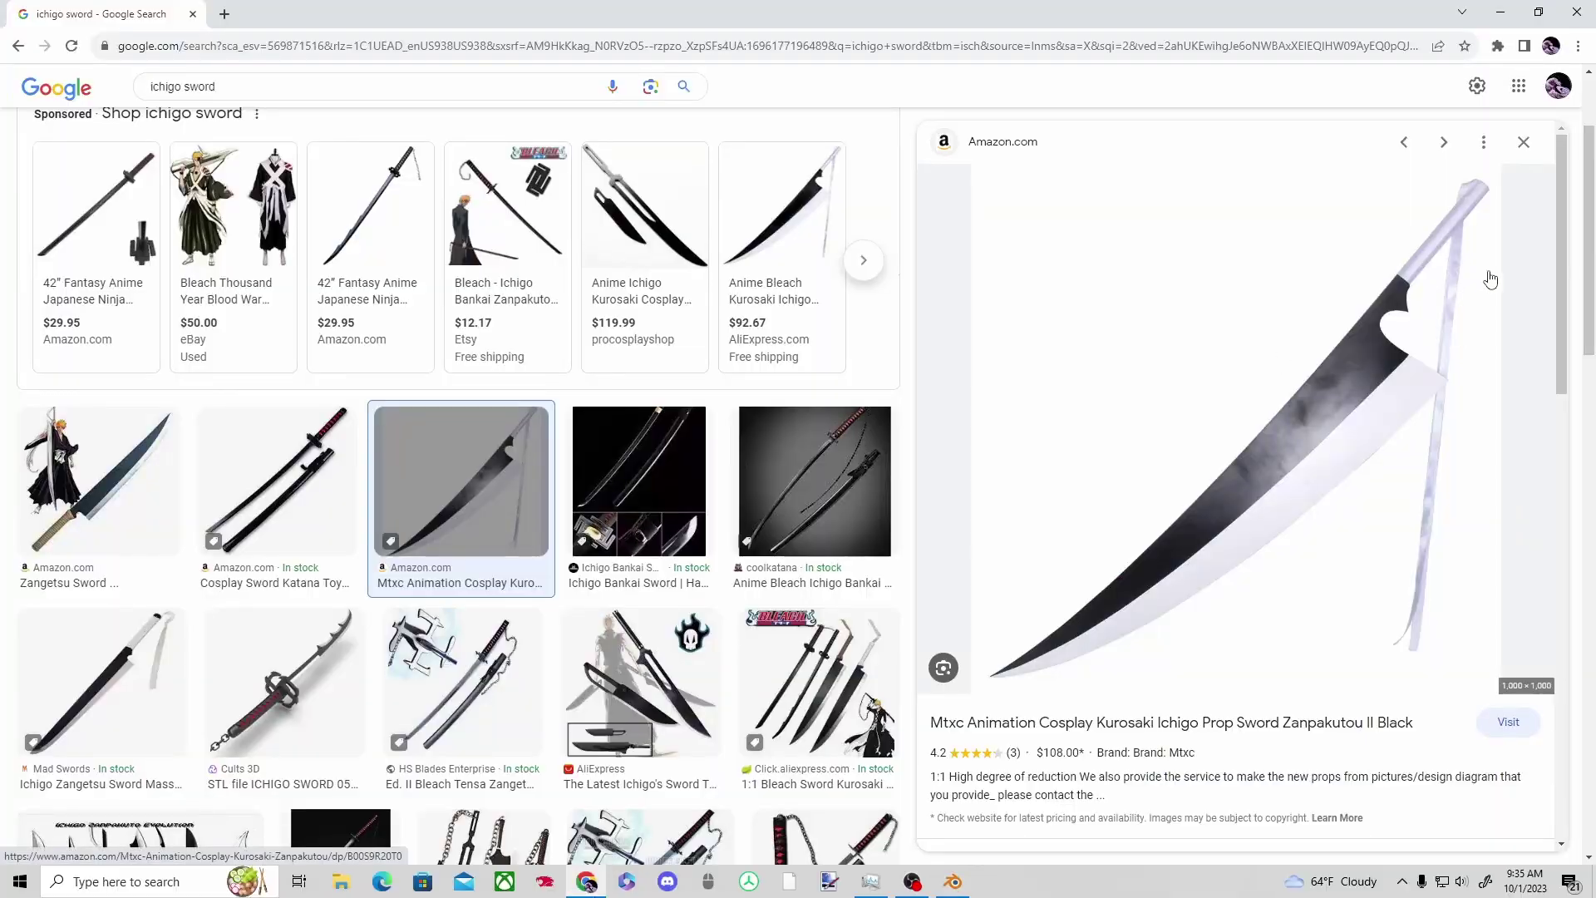
key(alt+Tab)
click(629, 505)
scroll(636, 515, down, 1)
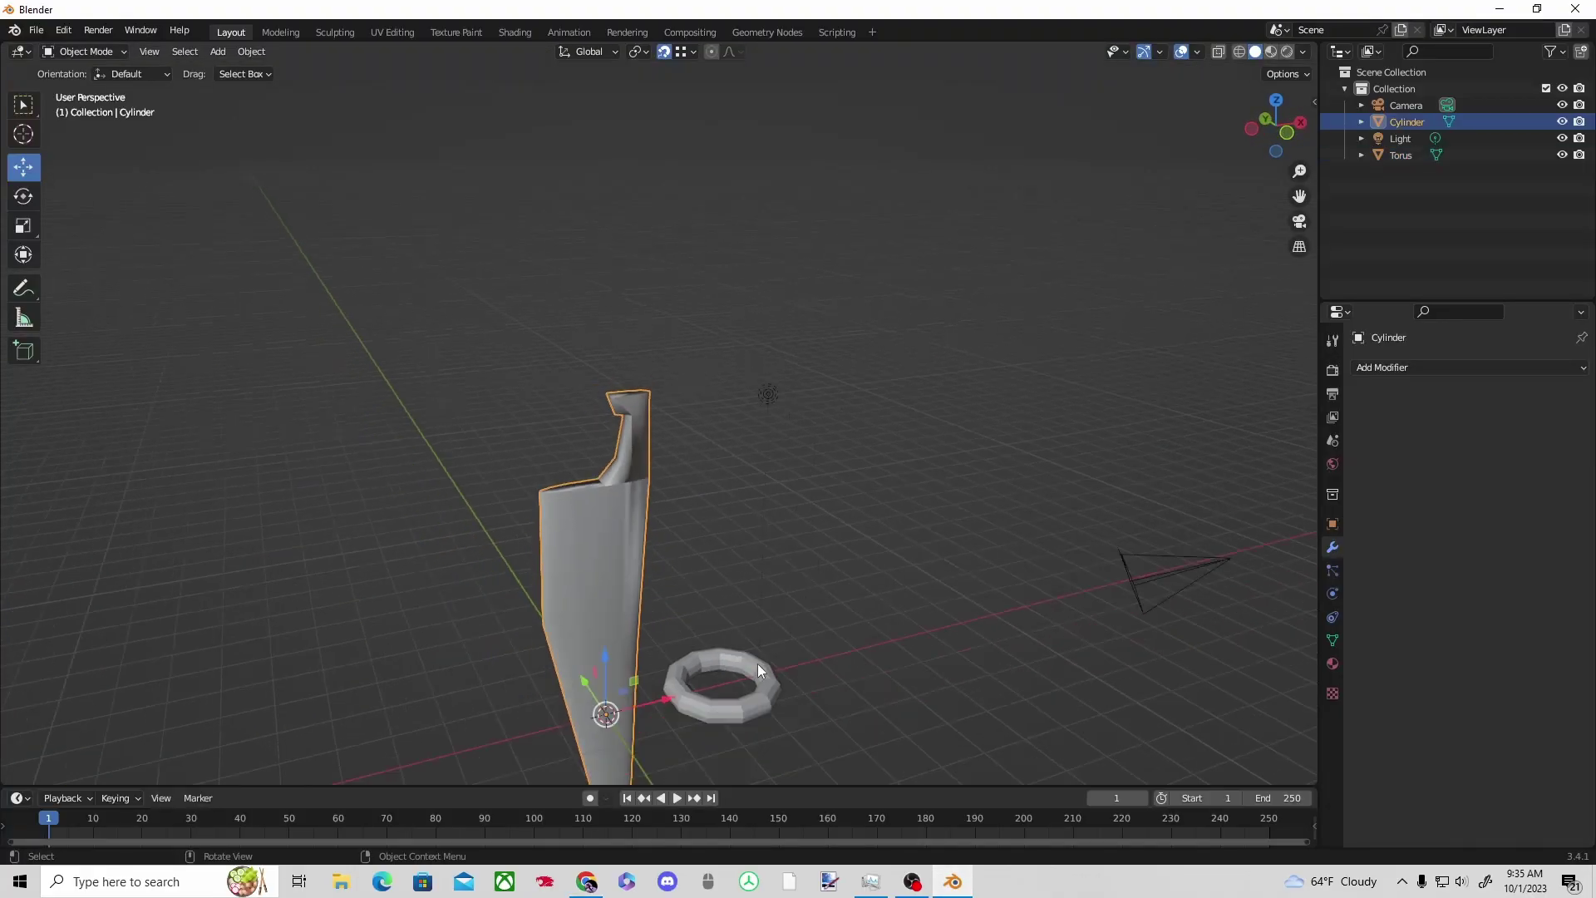
middle_drag(750, 680, 686, 719)
click(734, 611)
drag(736, 599, 837, 353)
key(ctrl+z)
middle_drag(619, 482, 723, 587)
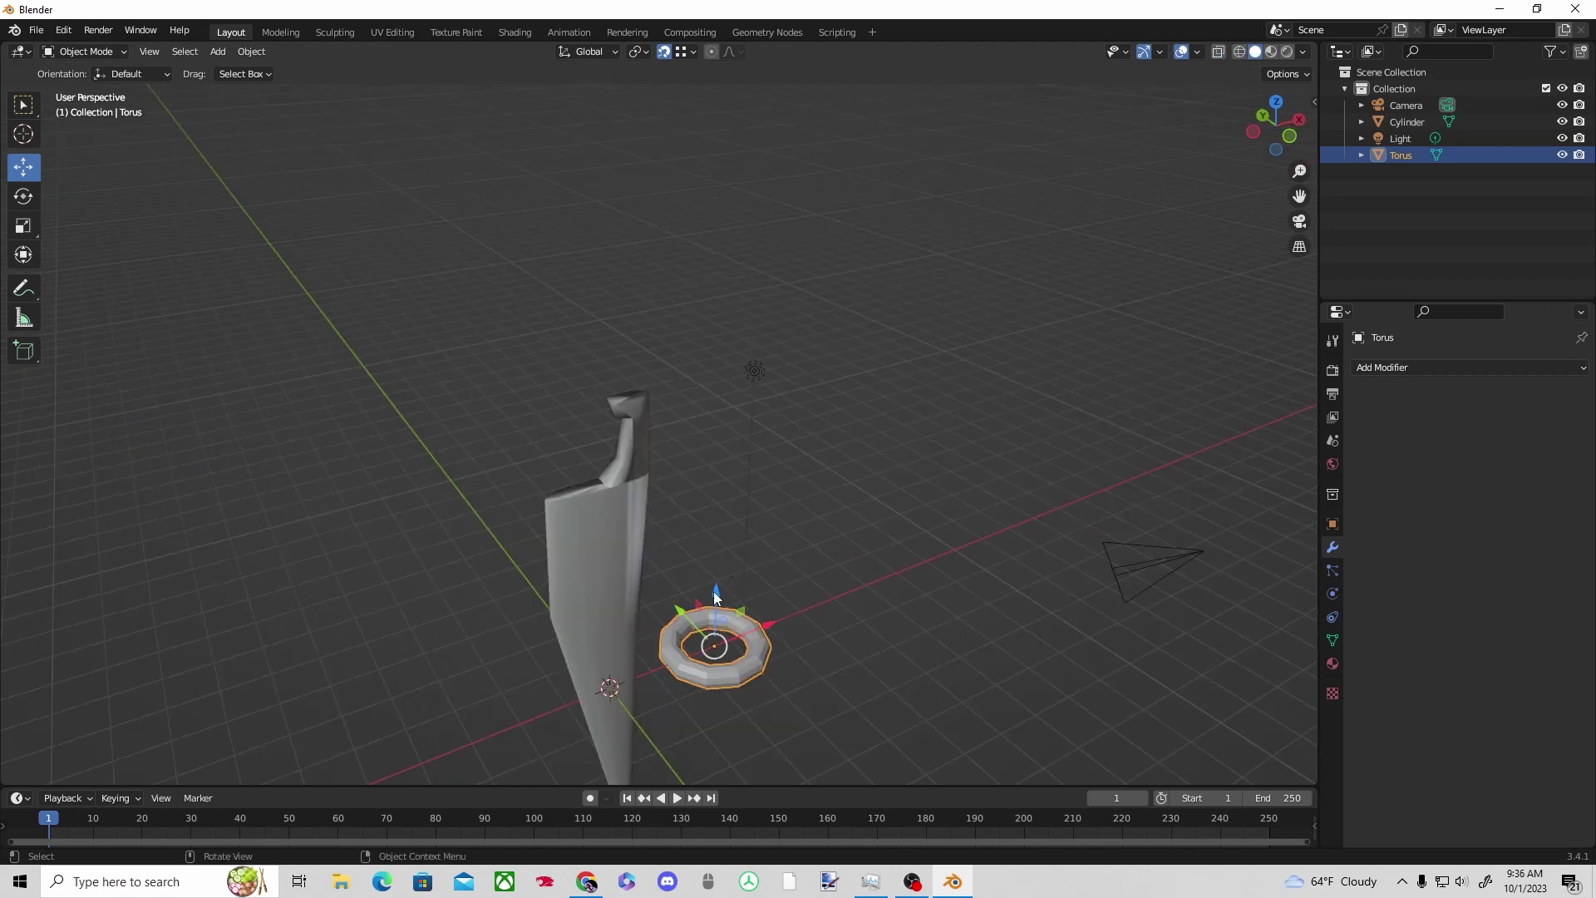
Raise the torus to handle height, move it about 2 m along negative X around the handle and scale it down.
drag(716, 590, 723, 374)
key(g)
click(635, 451)
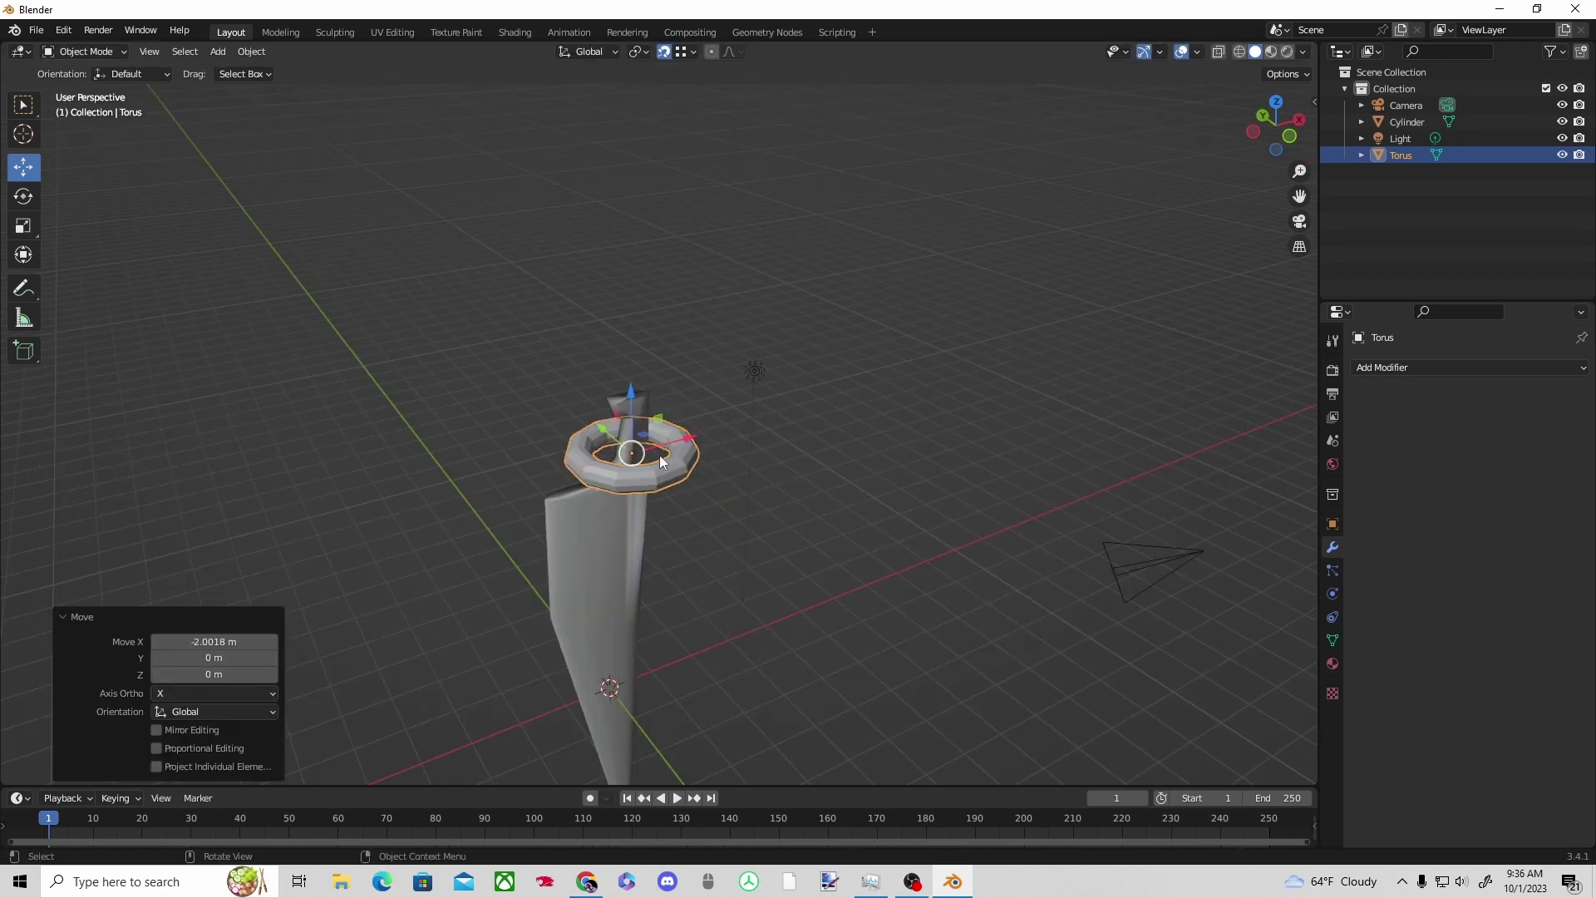
key(s)
click(685, 470)
Turn on scene Statistics in the viewport overlays.
middle_drag(713, 475, 939, 468)
click(939, 468)
middle_drag(940, 468, 1022, 333)
click(1197, 51)
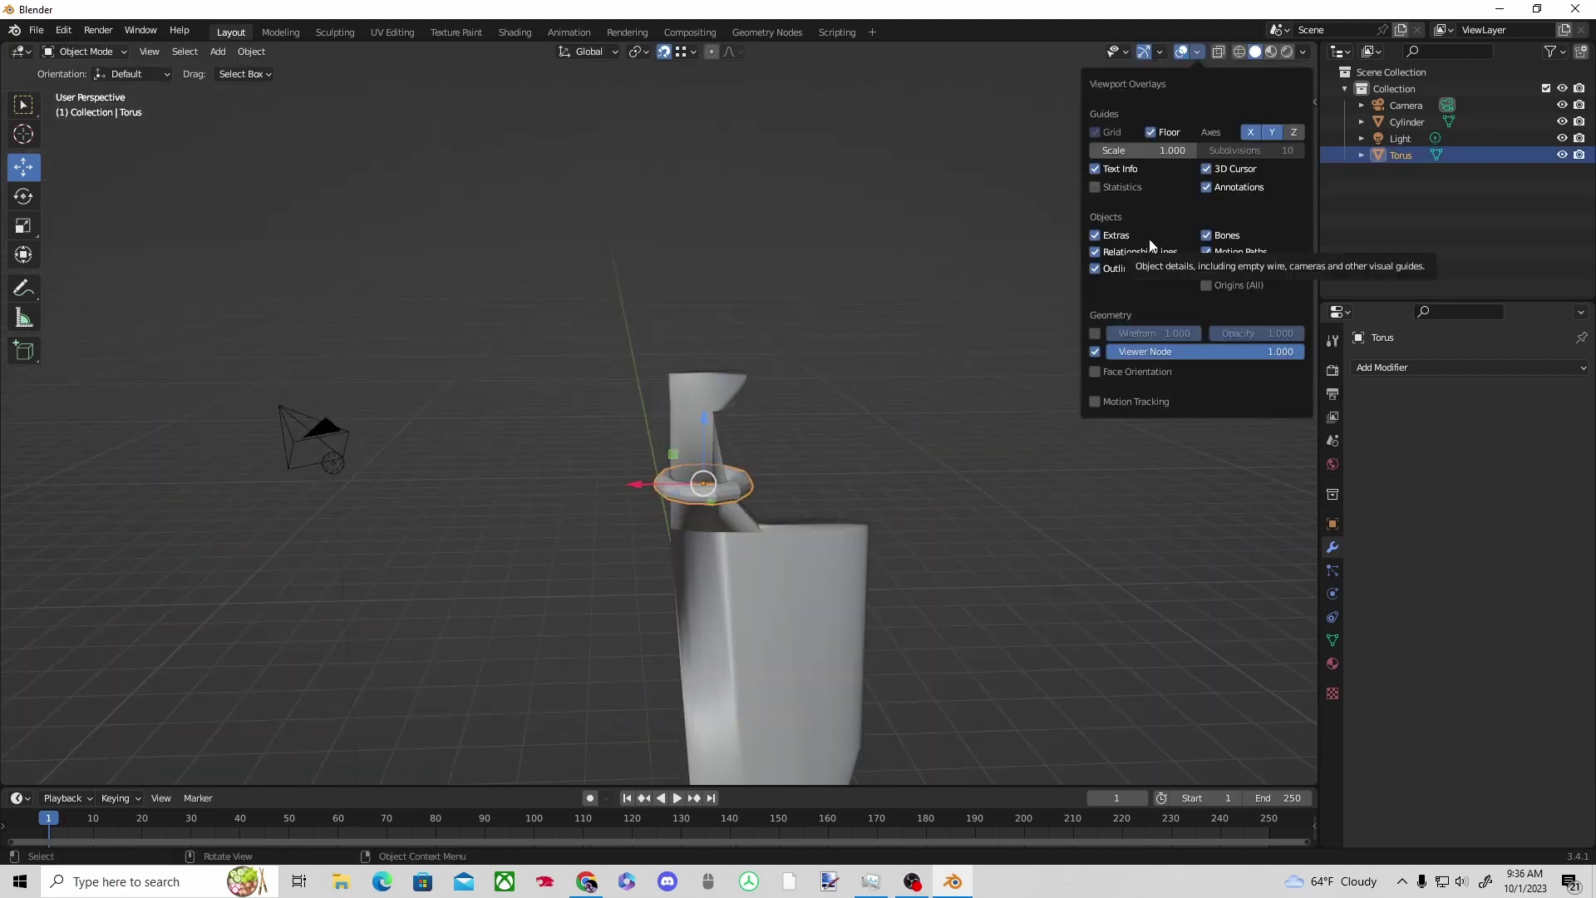
click(1090, 187)
Scale the torus by 0.893 and nudge it along X to center it on the handle.
scroll(737, 512, up, 2)
key(s)
click(813, 488)
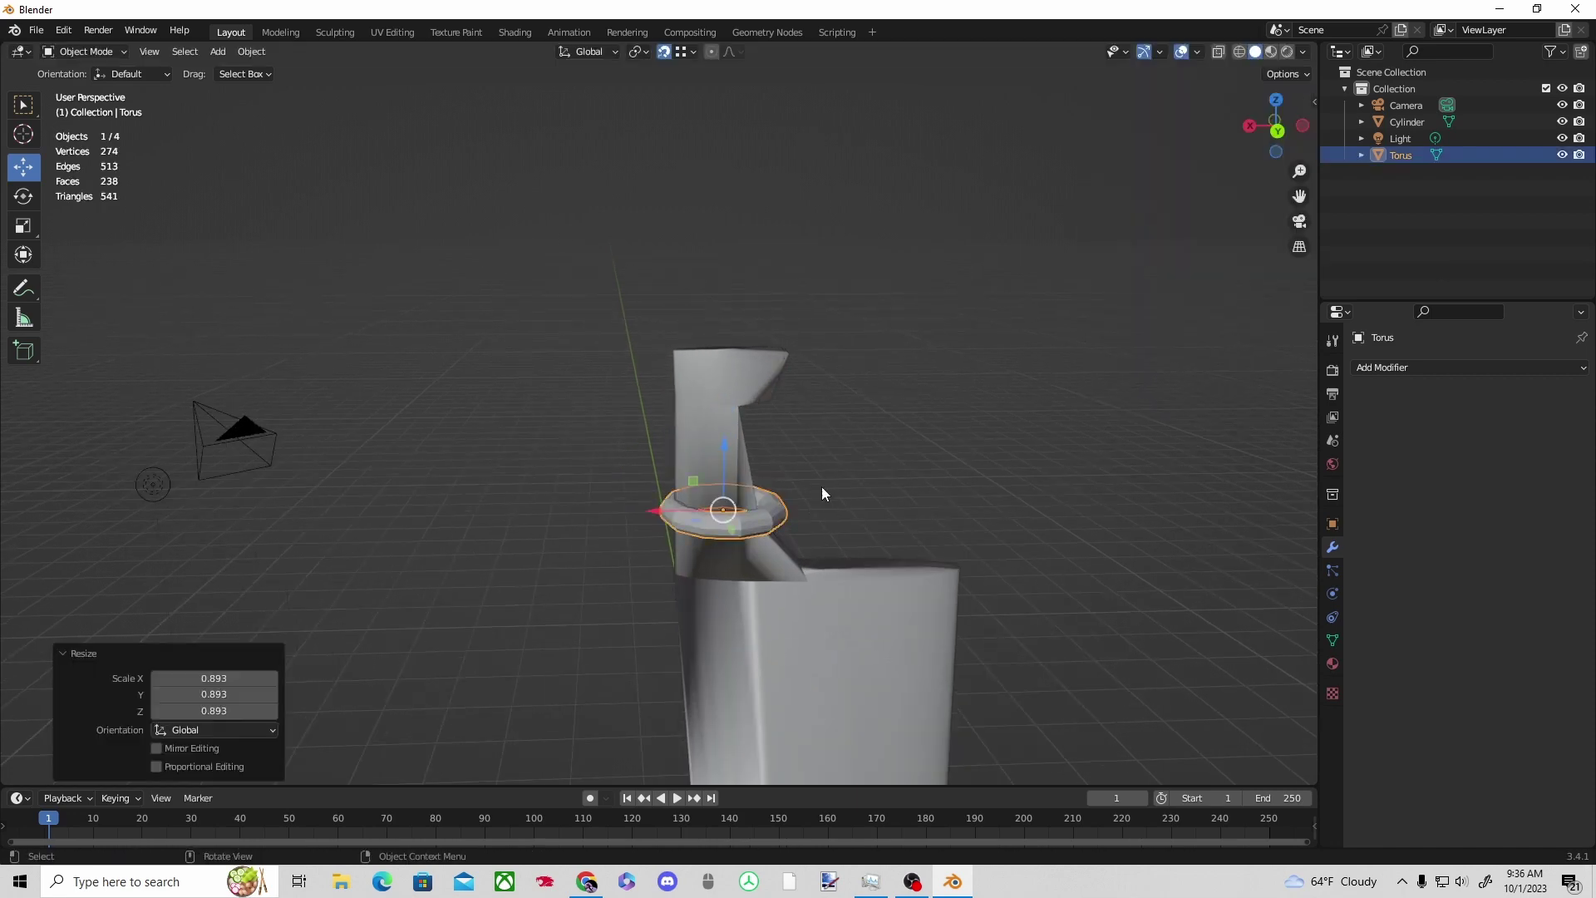
drag(657, 509, 665, 508)
click(910, 492)
middle_drag(910, 492, 713, 462)
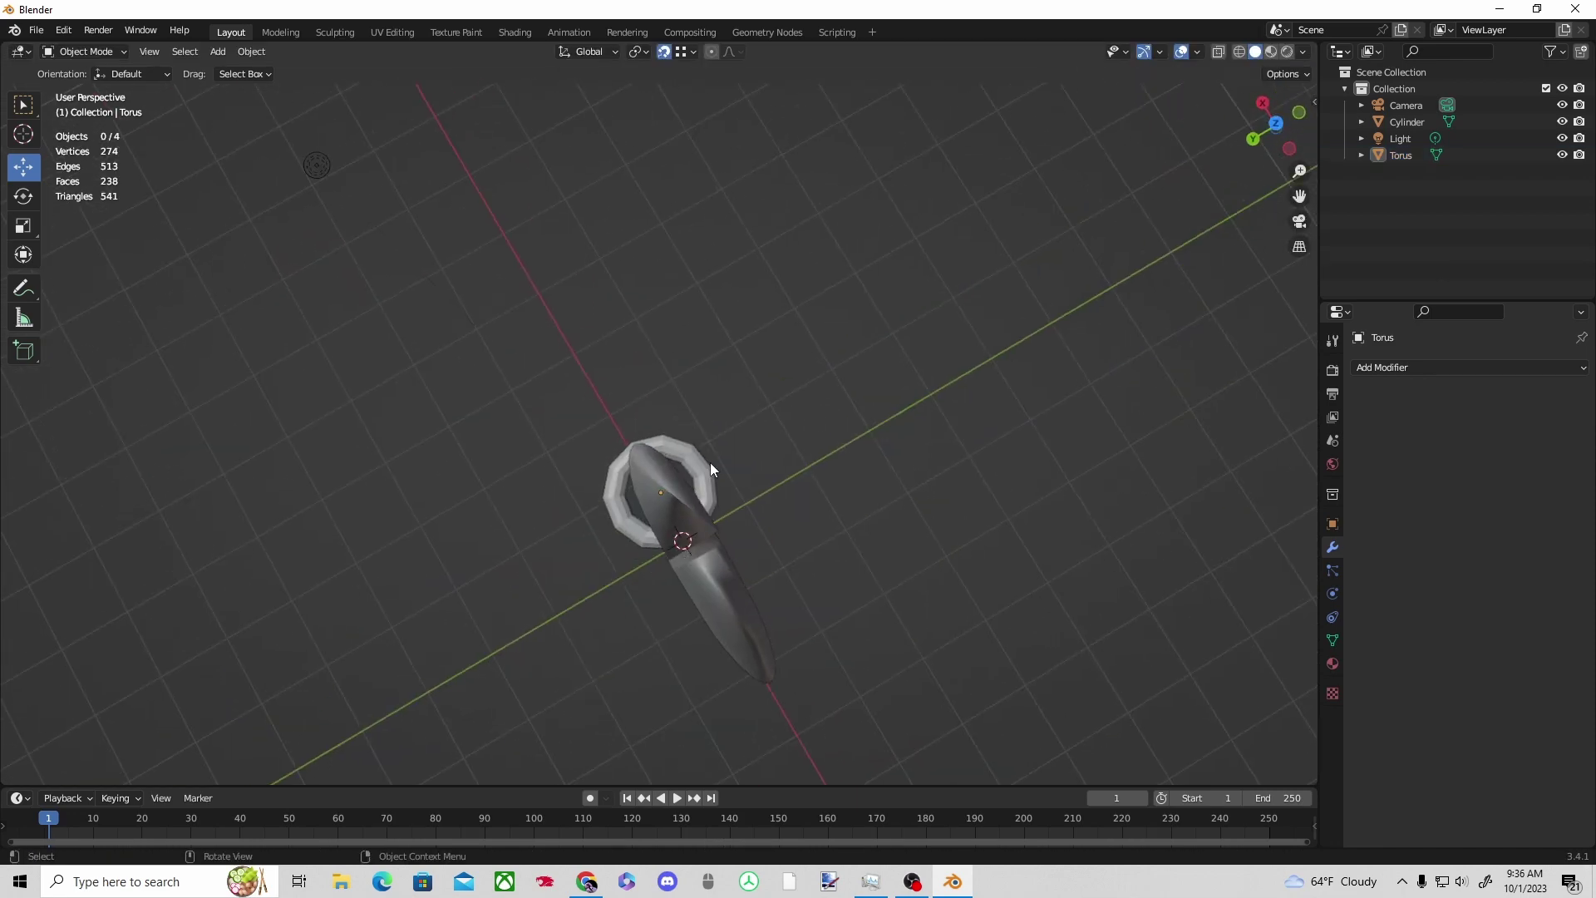
Resize the torus and shift it along Y to line up with the handle.
click(714, 462)
key(s)
click(740, 466)
click(849, 495)
middle_drag(849, 496, 803, 489)
drag(620, 554, 611, 560)
Fine-tune the torus's width along Y so it fits closely around the handle.
click(842, 547)
middle_drag(843, 547, 773, 568)
middle_drag(684, 615, 647, 579)
click(647, 579)
drag(641, 580, 637, 585)
click(851, 572)
middle_drag(851, 571, 779, 524)
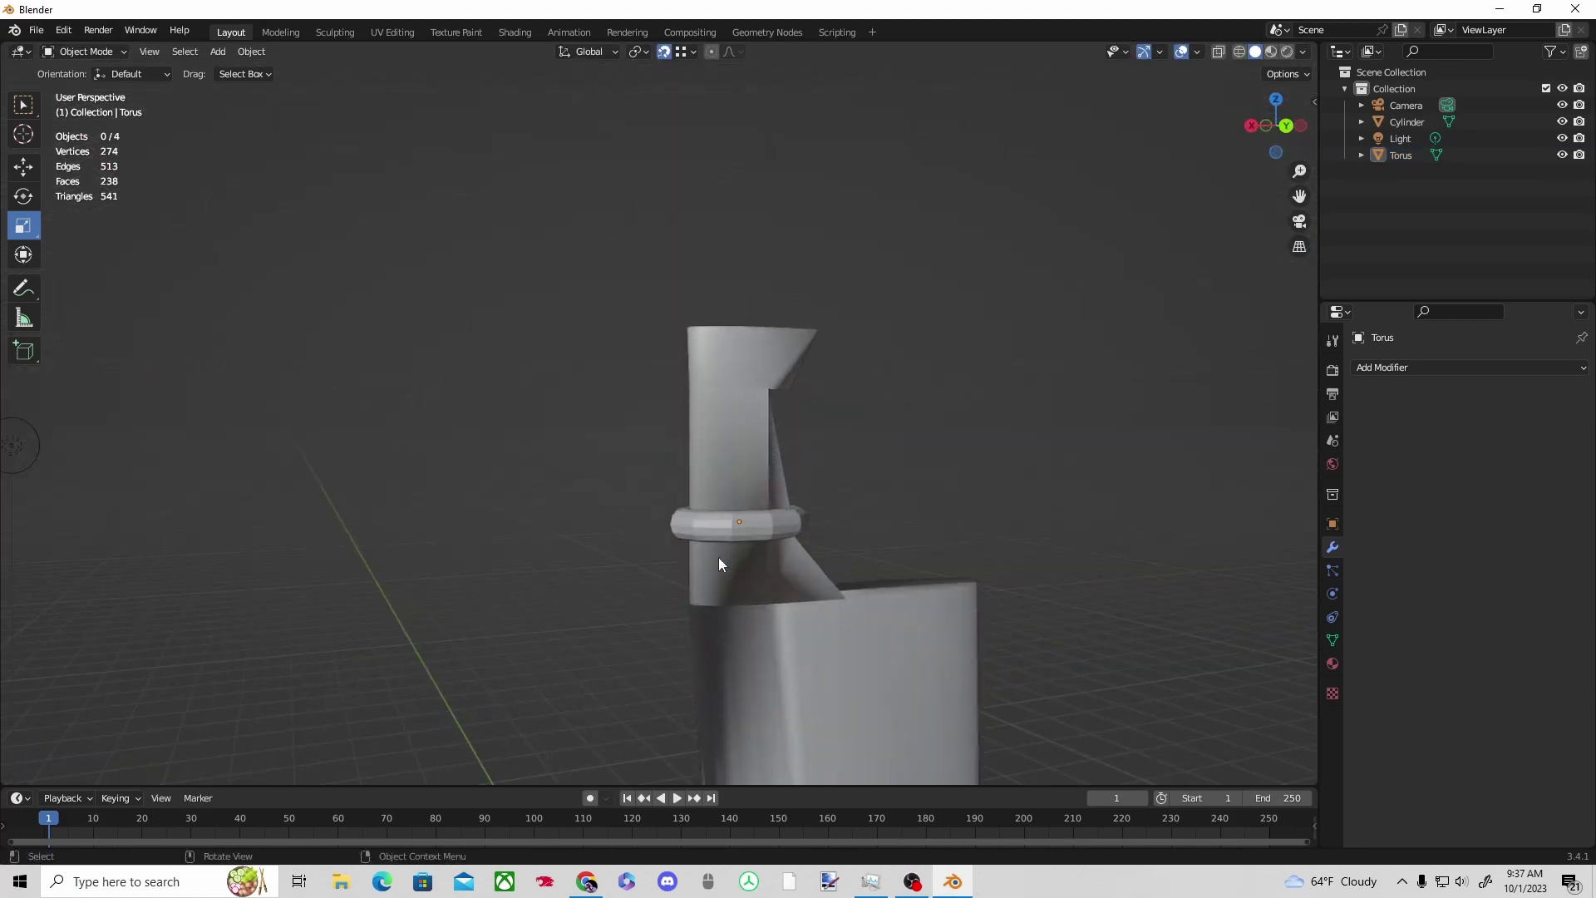
Tilt the torus around the handle and duplicate it about 0.32 m higher as a second ring.
middle_drag(709, 607, 765, 524)
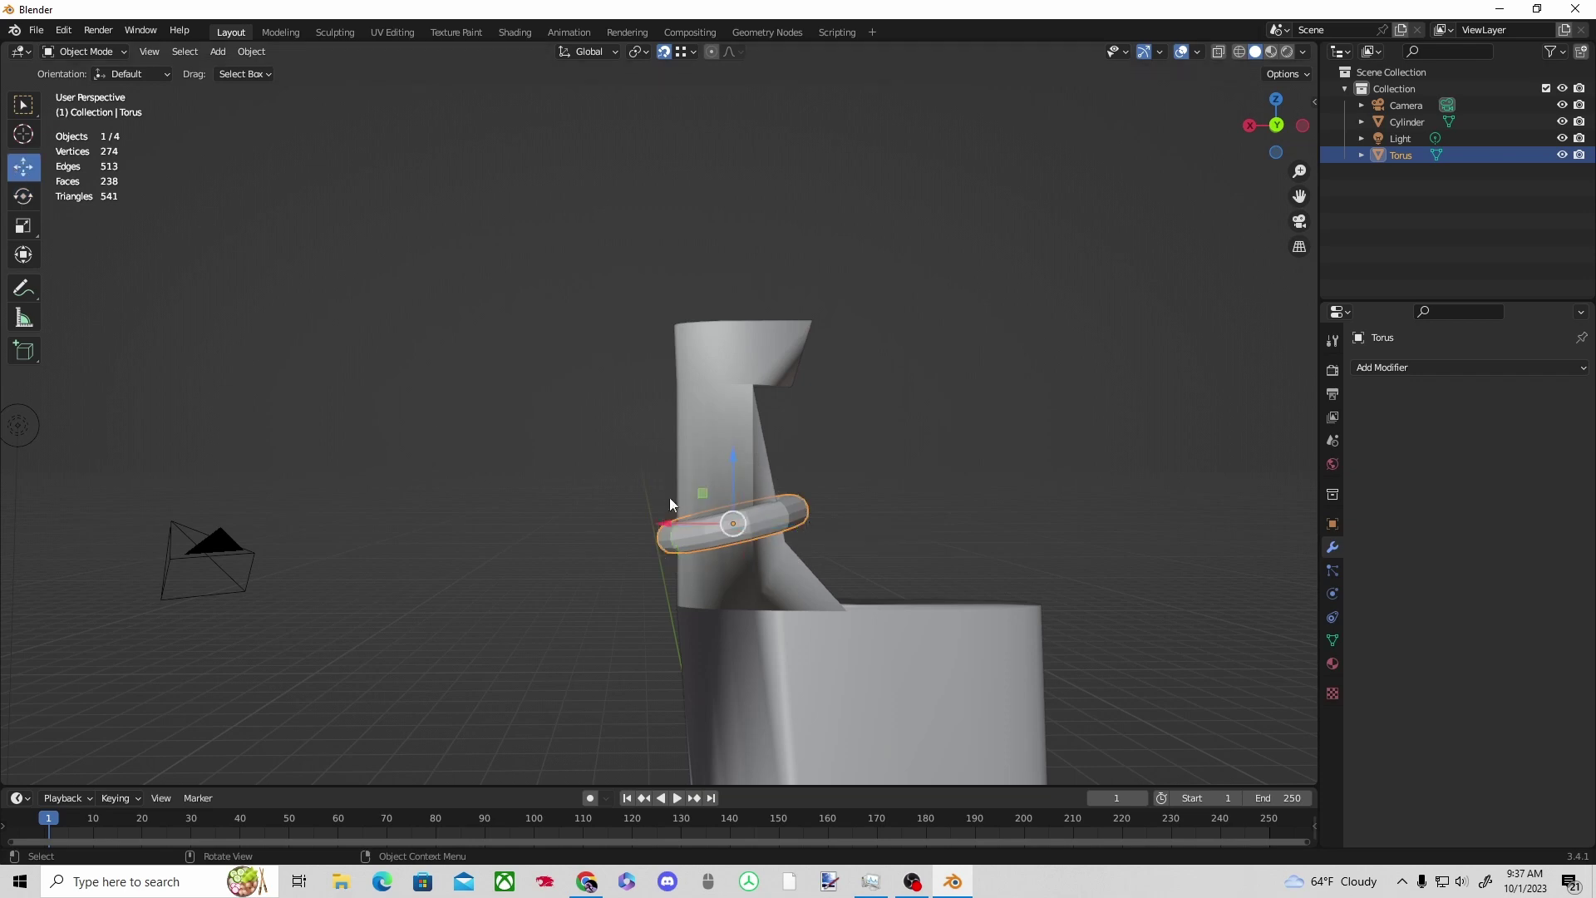
key(shift+d)
click(736, 443)
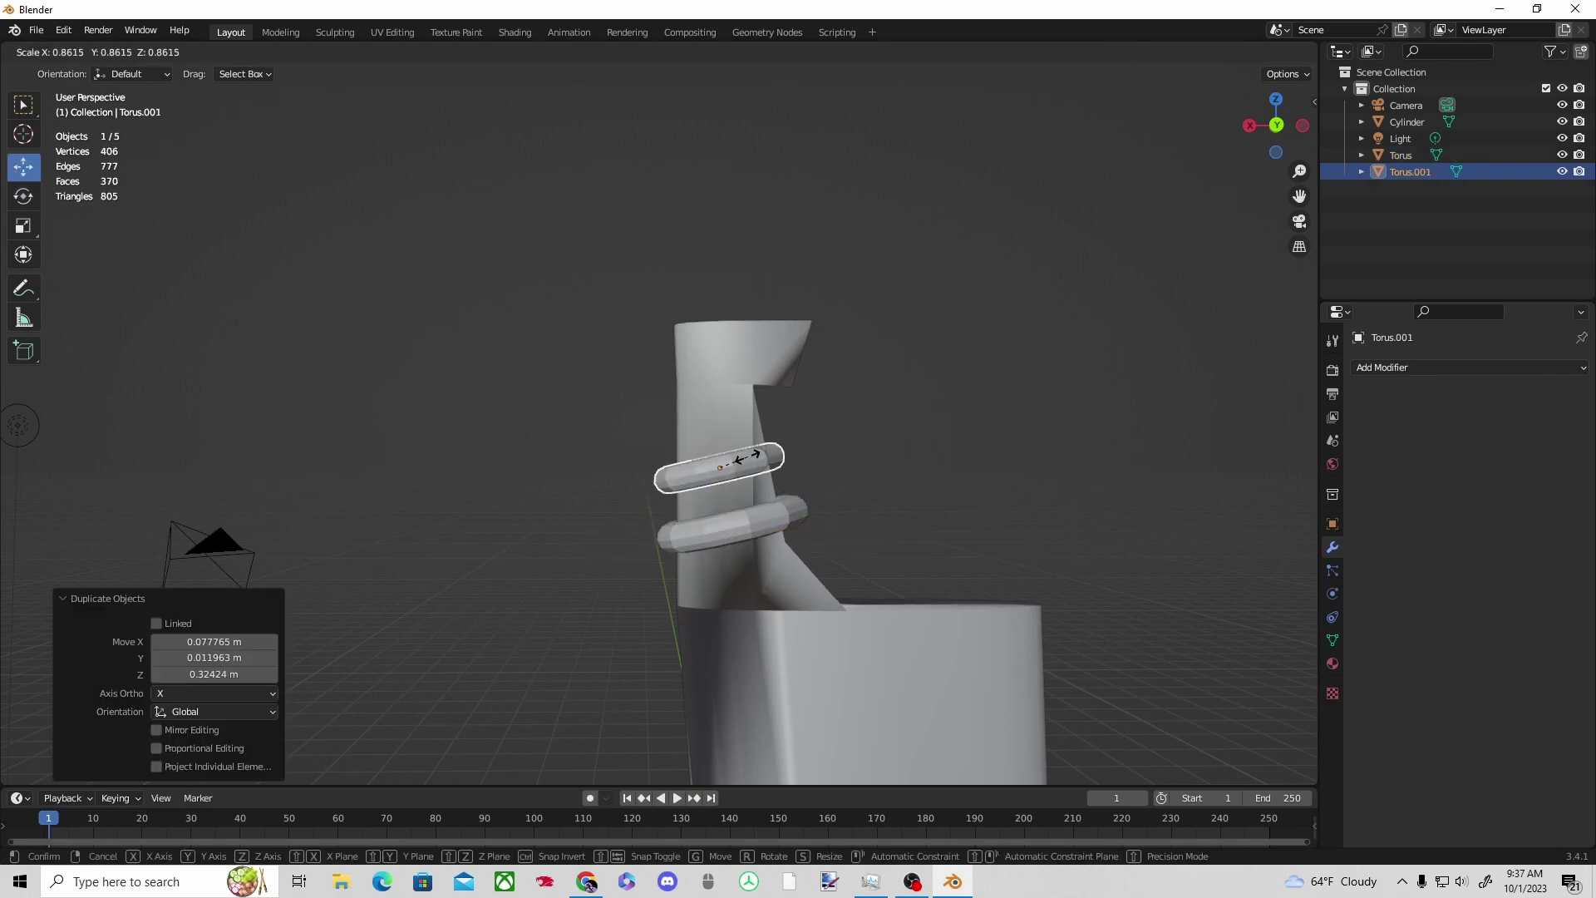
Scale the duplicated ring so that it wraps the handle above the first ring.
click(745, 456)
middle_drag(847, 452, 691, 548)
key(s)
click(816, 448)
click(783, 527)
middle_drag(783, 527, 831, 481)
click(697, 453)
Enter Edit Mode on the sword and shift a handle vertex sideways.
click(93, 52)
click(81, 87)
mouse_move(760, 574)
middle_down()
mouse_move(709, 531)
mouse_move(731, 561)
middle_up()
click(628, 620)
drag(648, 613, 608, 620)
click(772, 582)
middle_drag(773, 581, 655, 445)
Move the lower inner corner vertex of the handle's overhang along the X axis.
click(694, 609)
middle_drag(700, 608, 845, 559)
click(750, 431)
middle_drag(752, 435, 912, 516)
drag(786, 414, 751, 412)
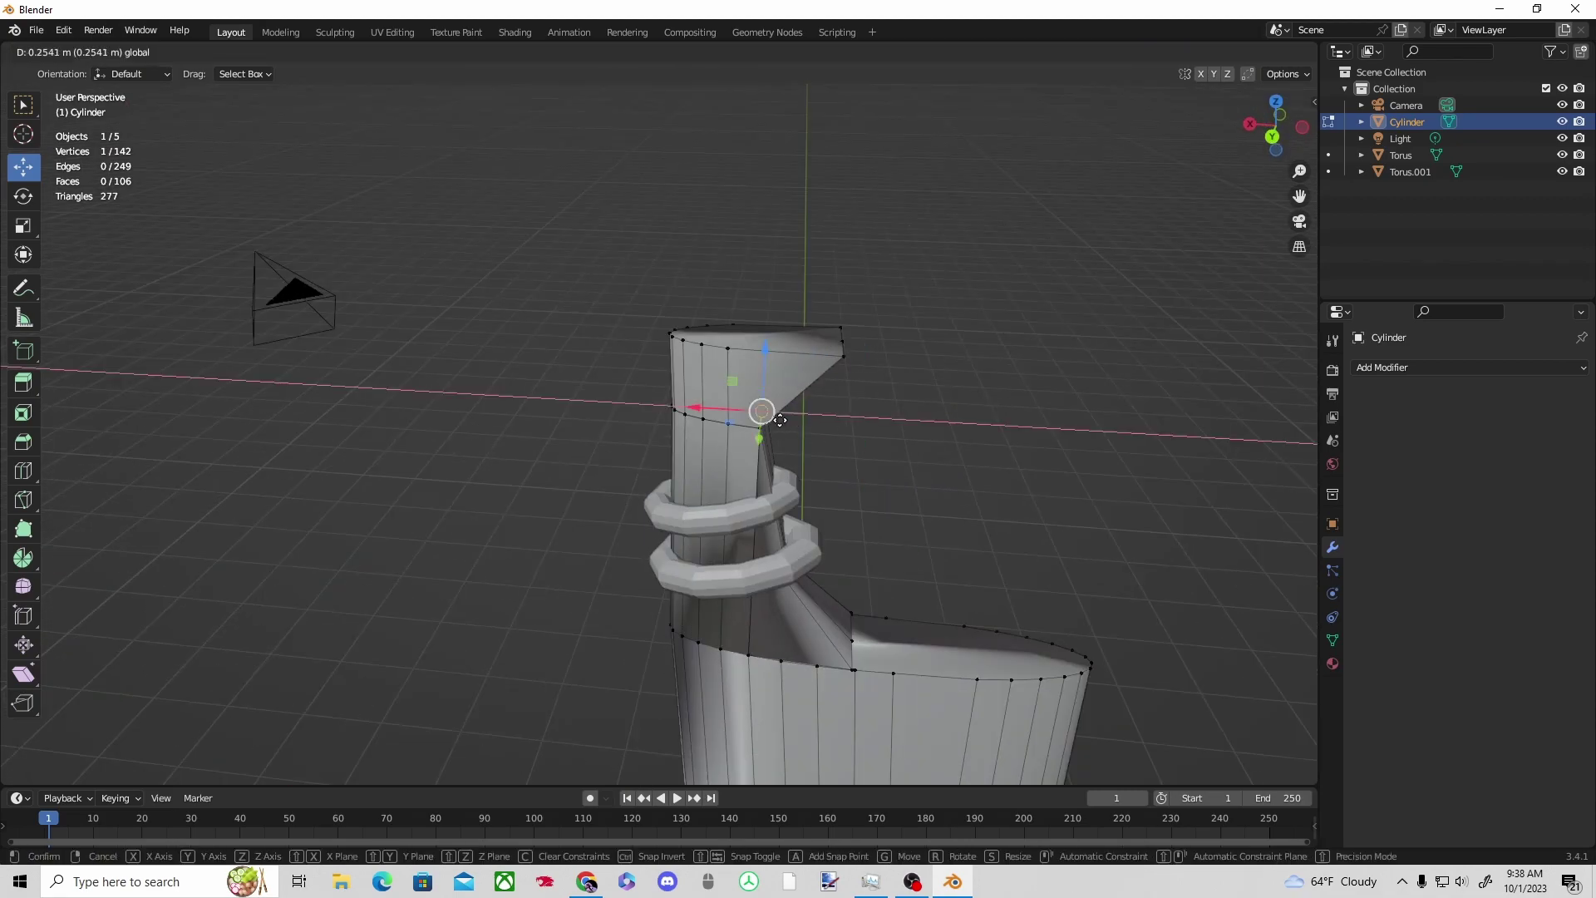
drag(867, 433, 868, 432)
click(964, 371)
middle_drag(964, 371, 679, 441)
Try shifting two selected vertices of the overhang sideways and undo the move.
click(791, 402)
click(862, 410)
shift+click(555, 551)
drag(617, 495, 653, 489)
middle_click(604, 443)
key(ctrl+z)
Pull the vertices near the overhang's tip along X to reshape its end.
middle_drag(766, 498, 974, 477)
drag(980, 479, 1012, 504)
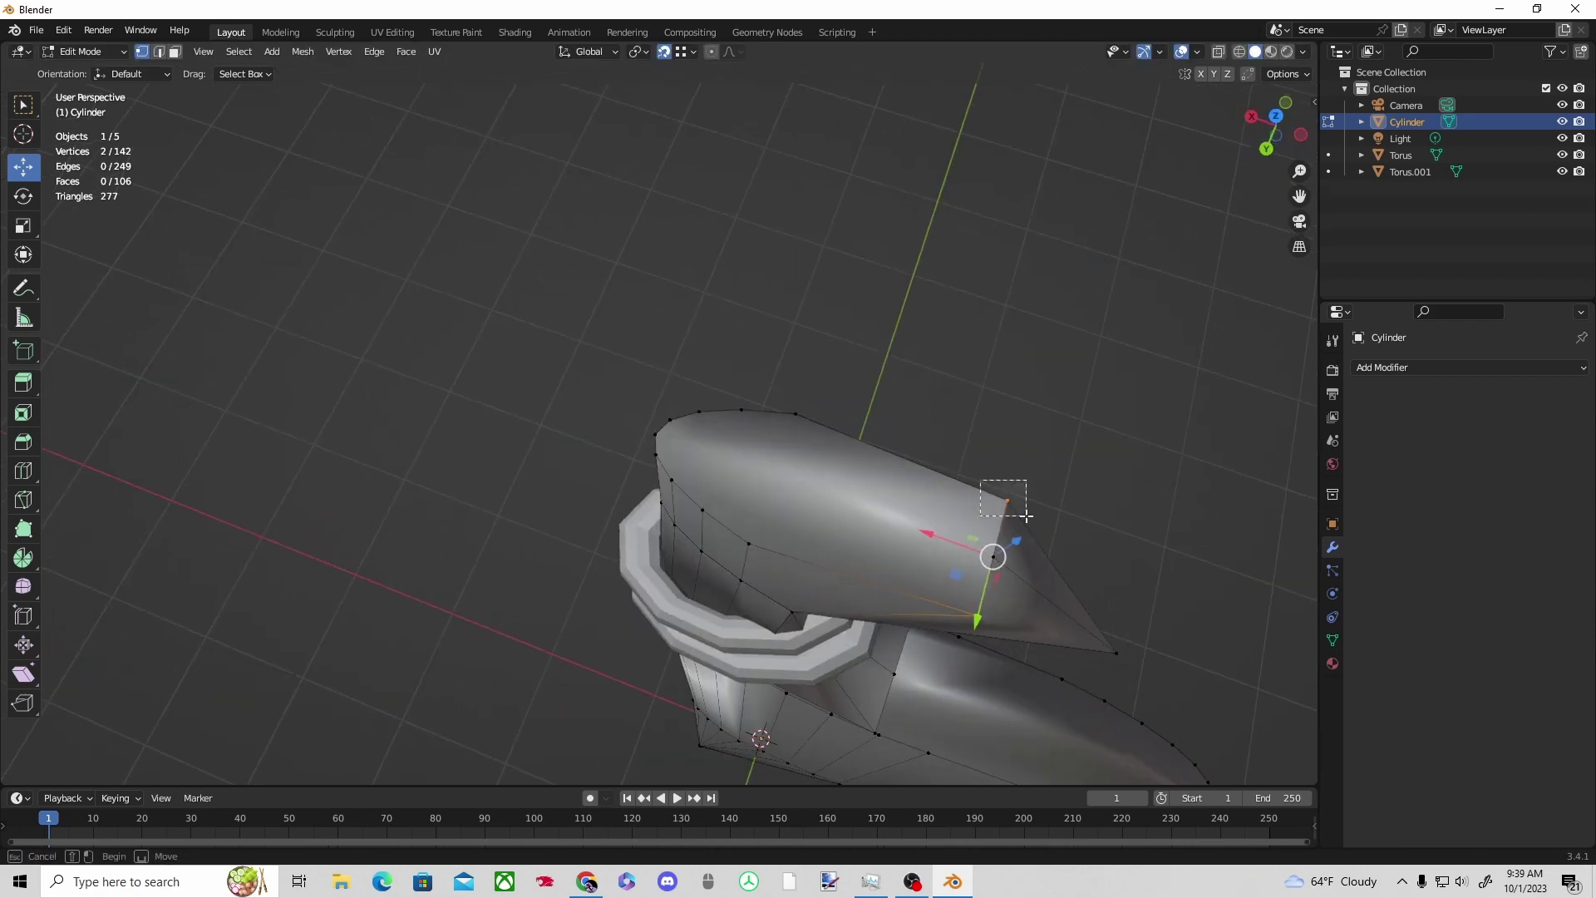
drag(927, 535, 819, 499)
click(1007, 500)
drag(1007, 500, 880, 456)
click(955, 465)
Reposition the vertex on the overhang's underside where it meets the handle.
middle_drag(956, 467, 891, 301)
click(715, 306)
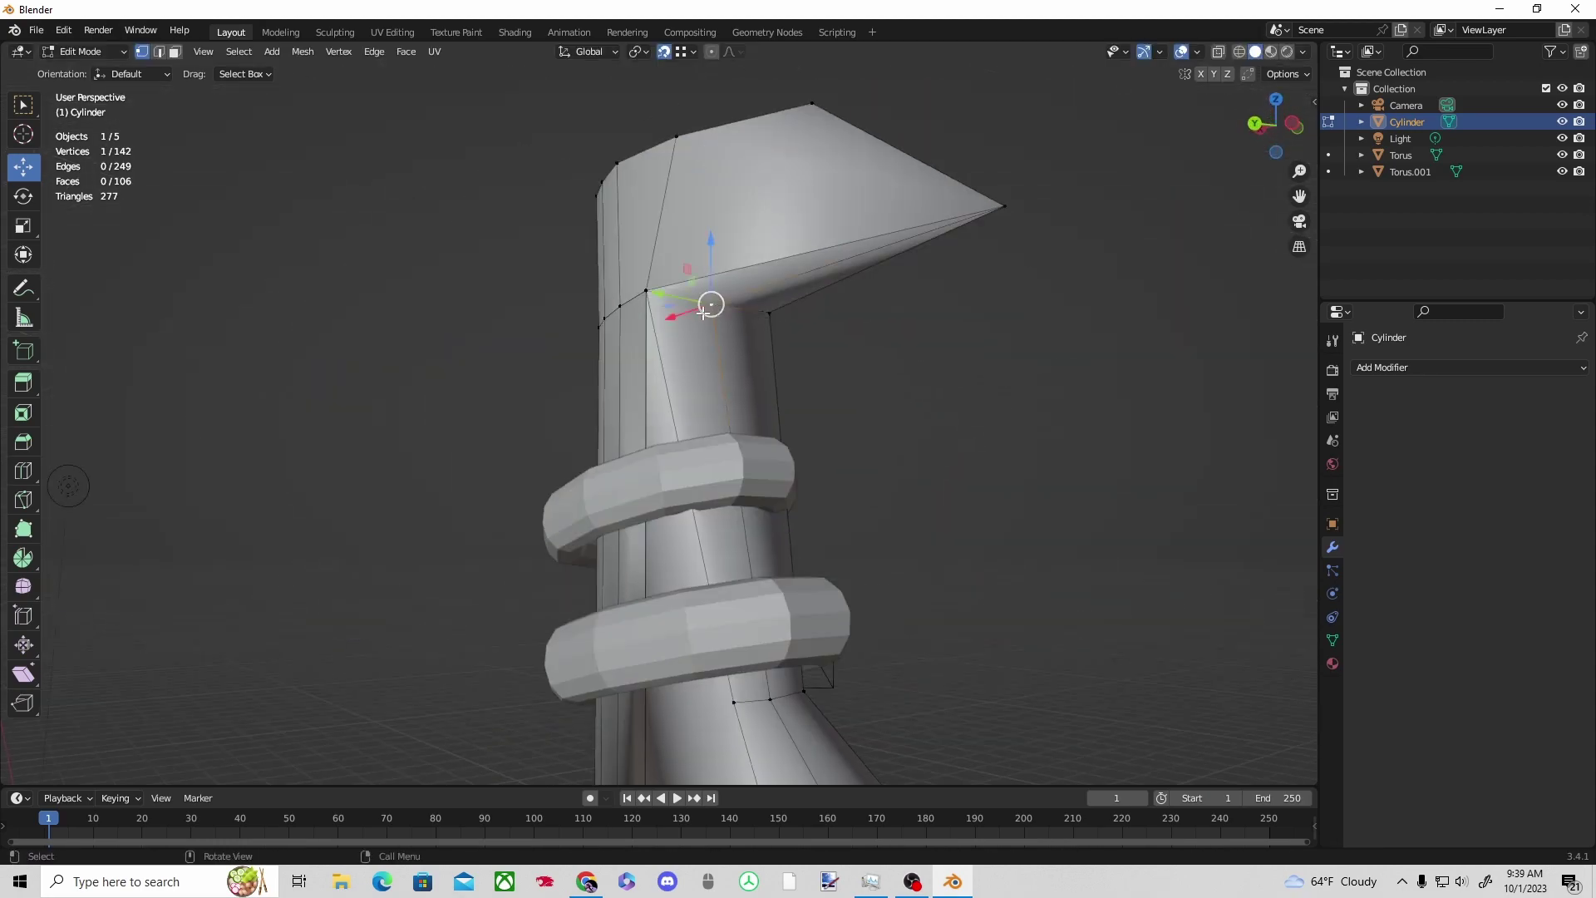
middle_drag(708, 305, 756, 394)
drag(834, 403, 834, 403)
drag(902, 342, 902, 376)
click(981, 489)
middle_drag(980, 487, 686, 539)
Return to Object Mode, stretch the upper ring by 1.149 along X and move it about 0.24 m along X.
click(88, 52)
click(85, 72)
click(676, 537)
middle_drag(677, 416, 391, 262)
drag(629, 508, 553, 446)
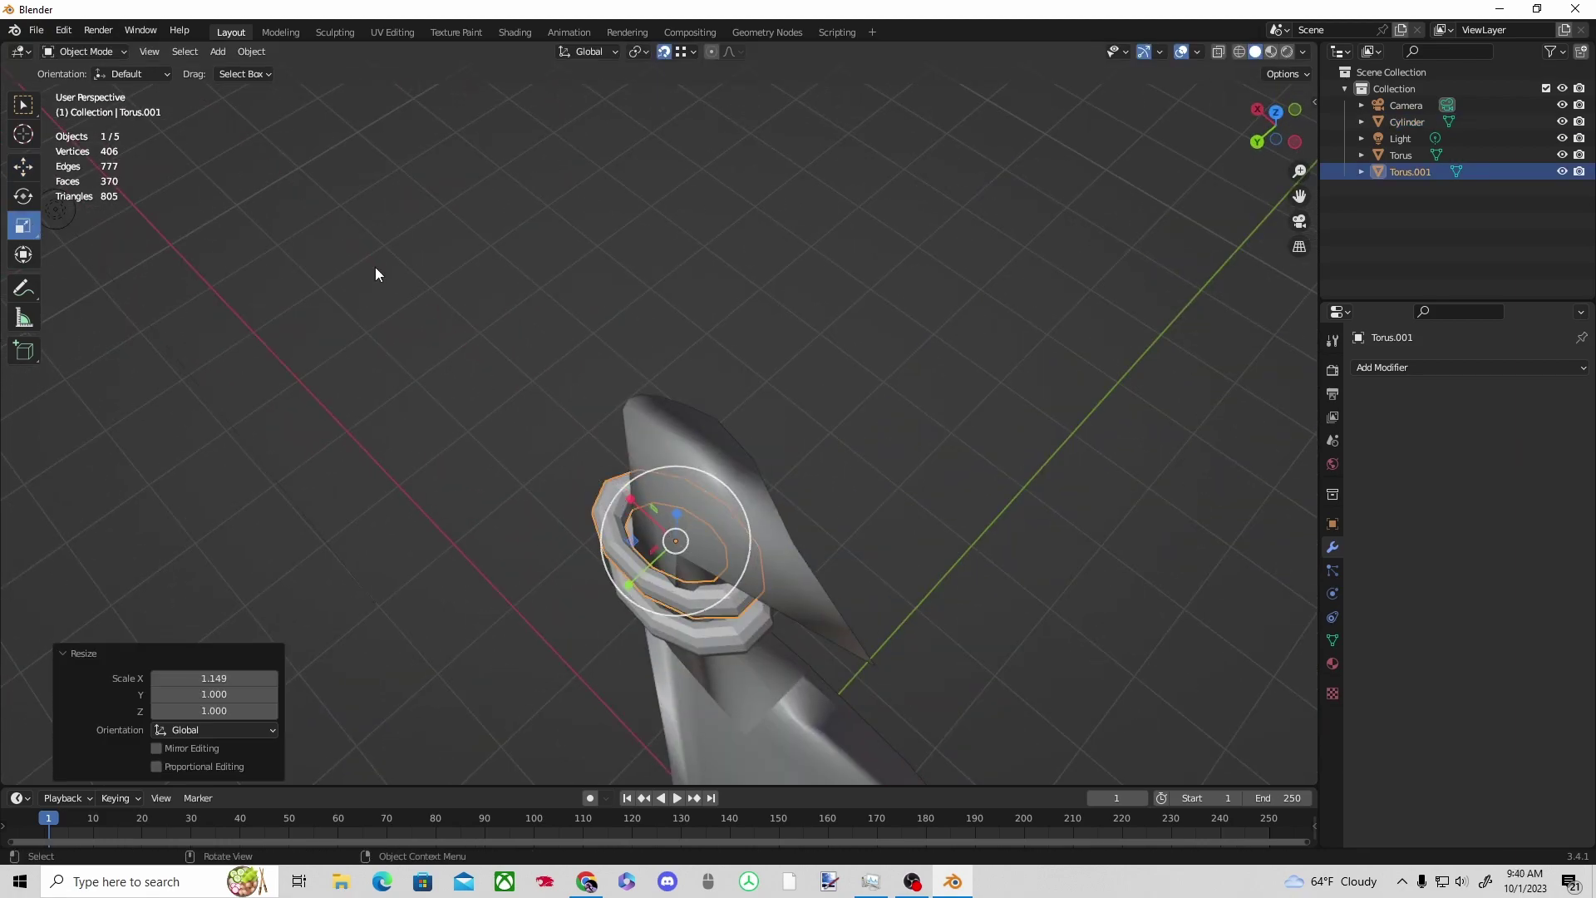
key(g)
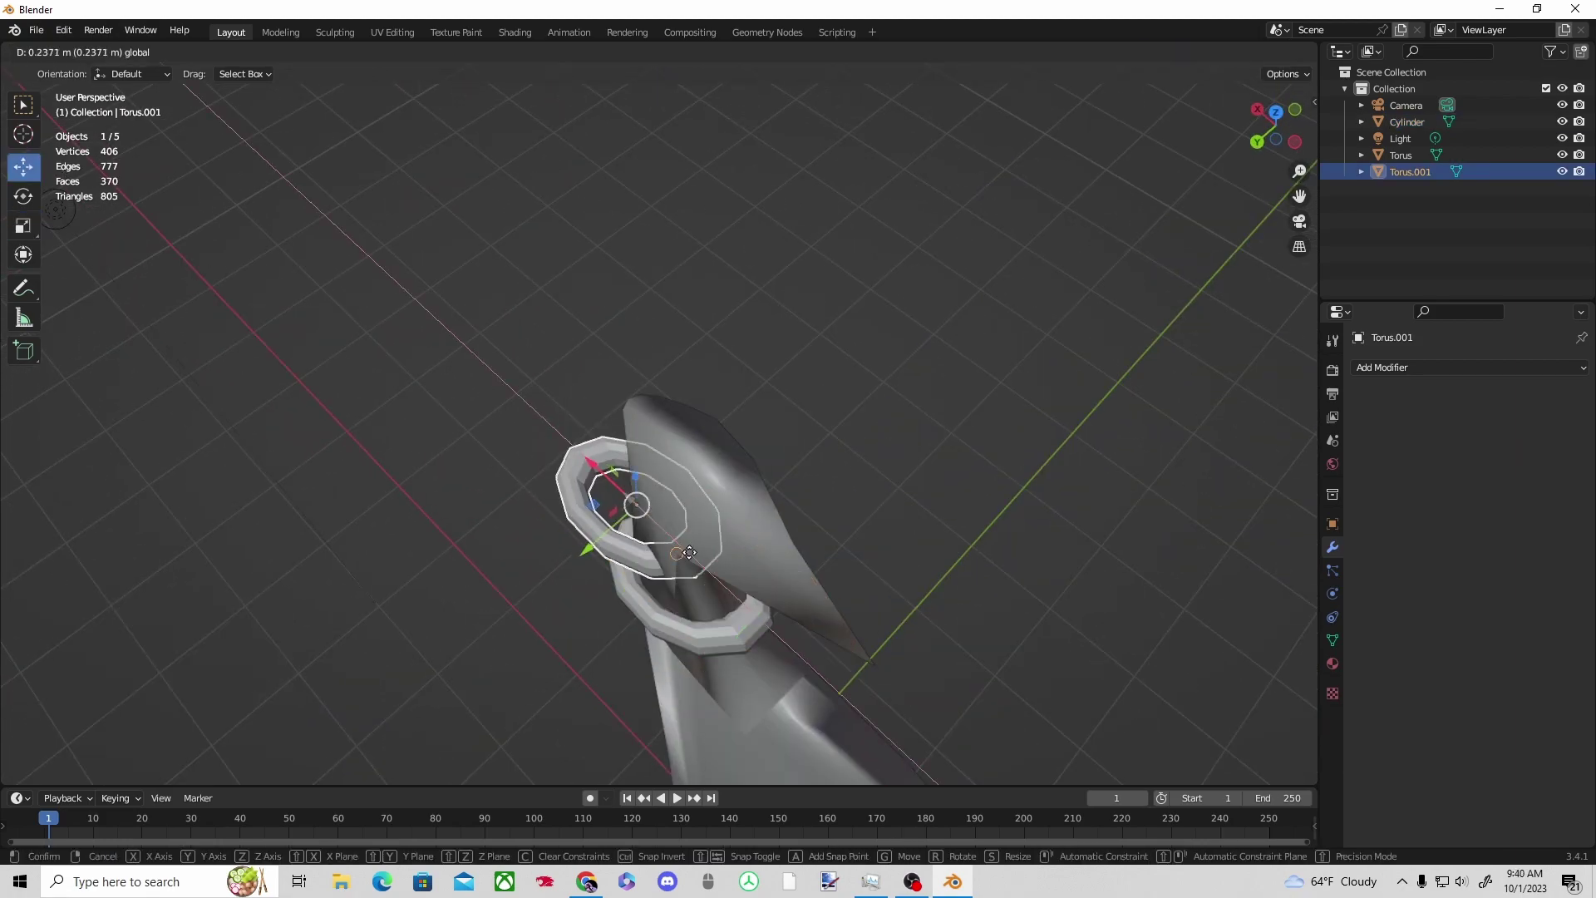
drag(691, 557, 693, 559)
Undo the upper ring's diagonal move and shift it along X to center it on the handle.
middle_drag(693, 559, 906, 490)
shift+drag(682, 517, 730, 418)
key(ctrl+z)
click(678, 523)
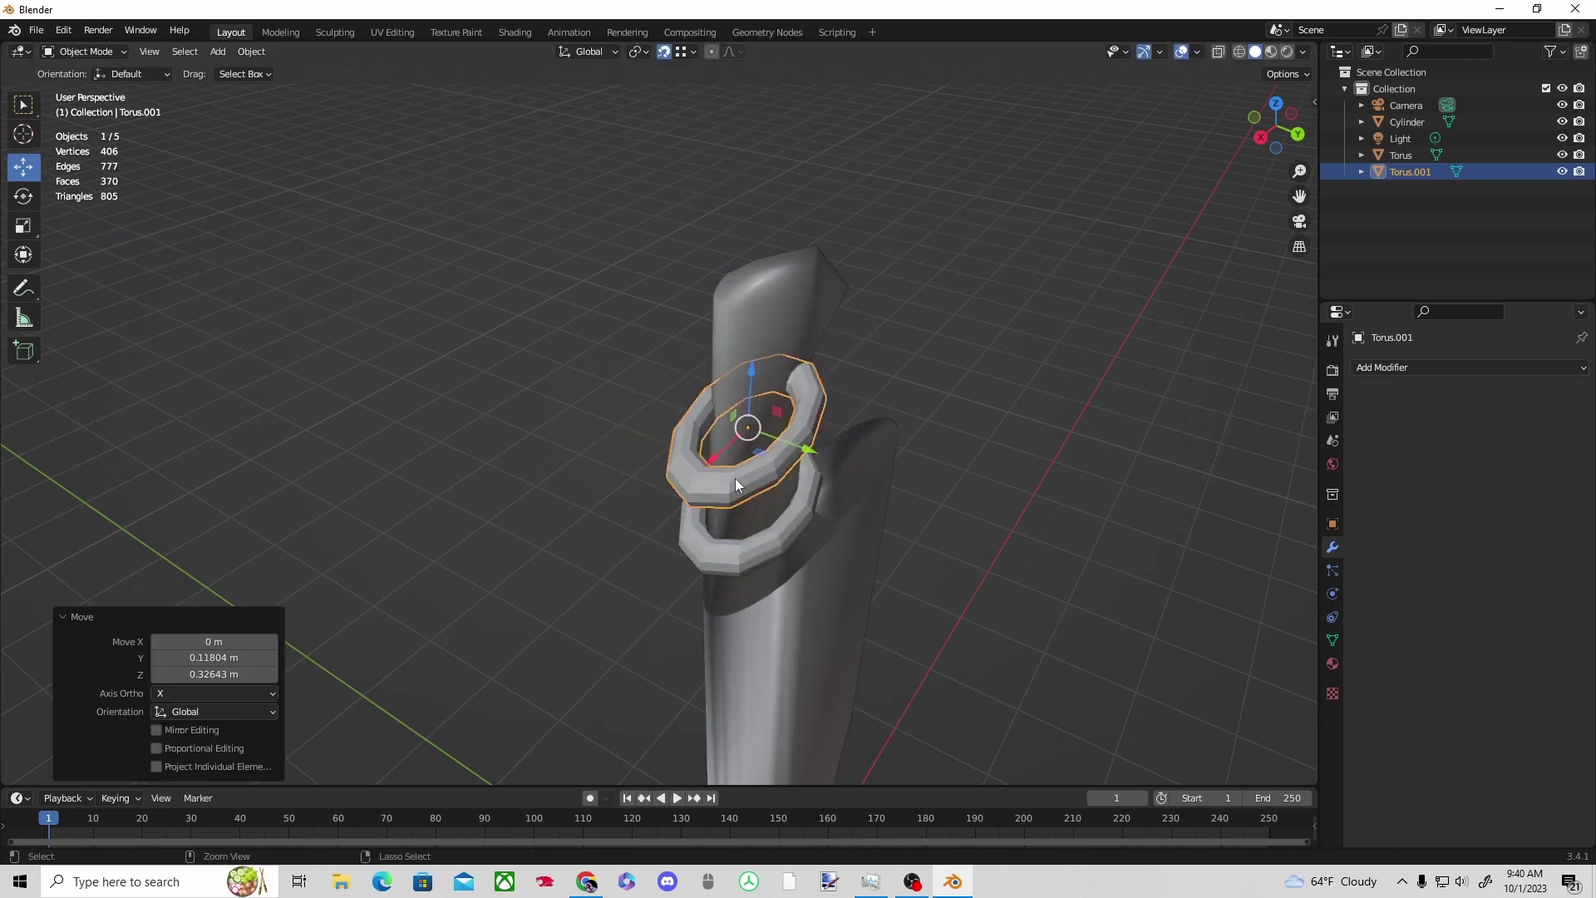
drag(678, 521, 716, 485)
click(980, 392)
middle_drag(980, 392, 883, 334)
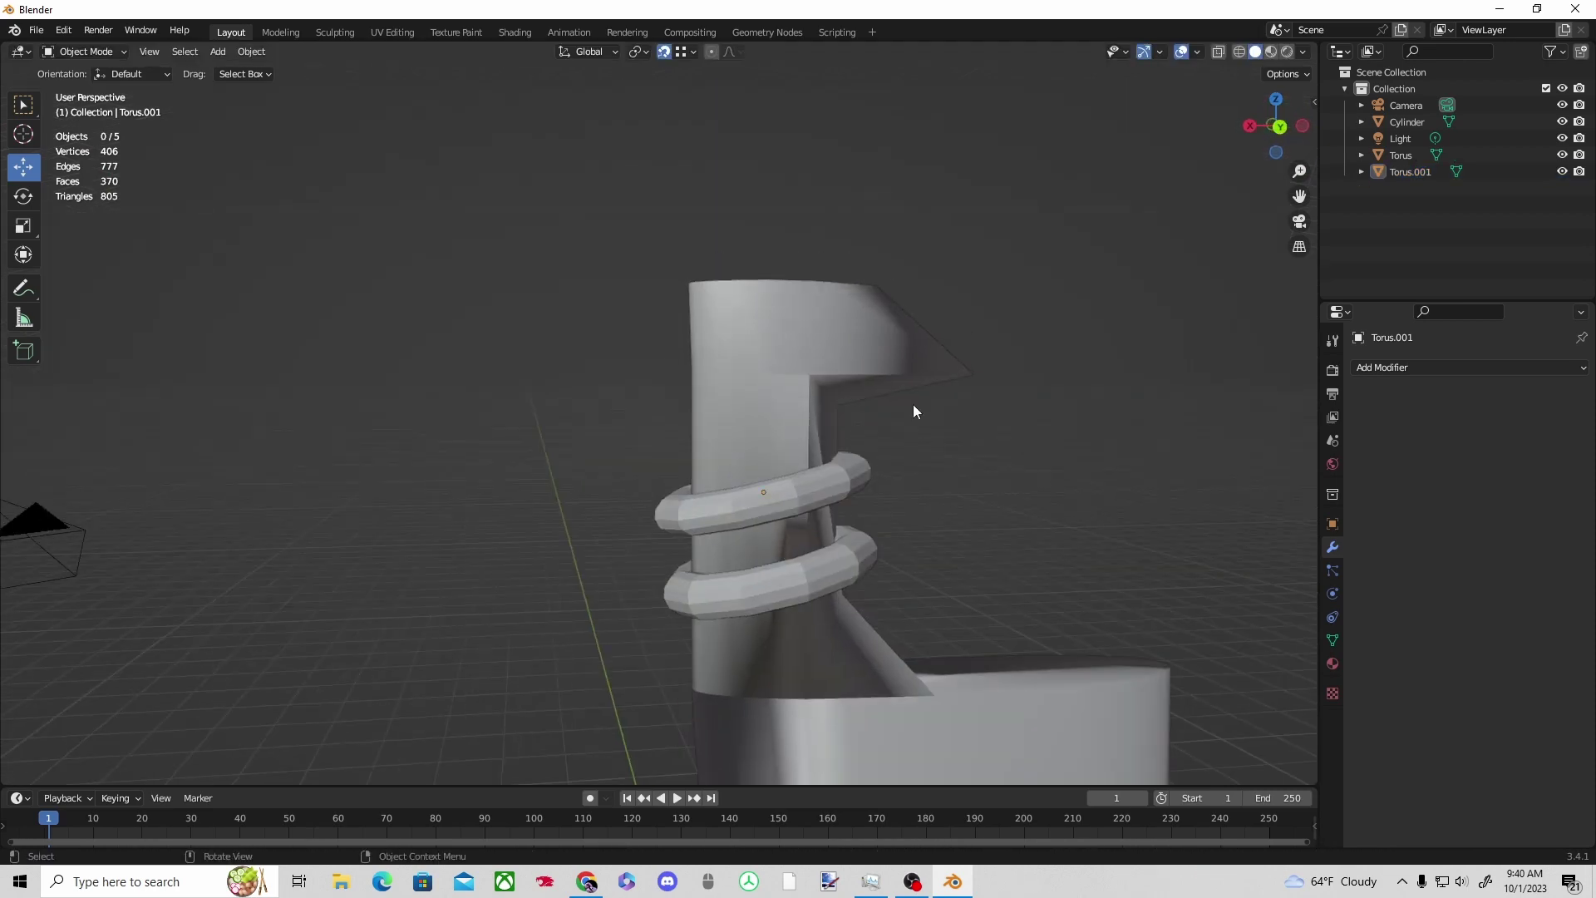
Duplicate the upper ring about 0.17 m higher as a third ring and rotate the copy.
click(790, 490)
click(821, 399)
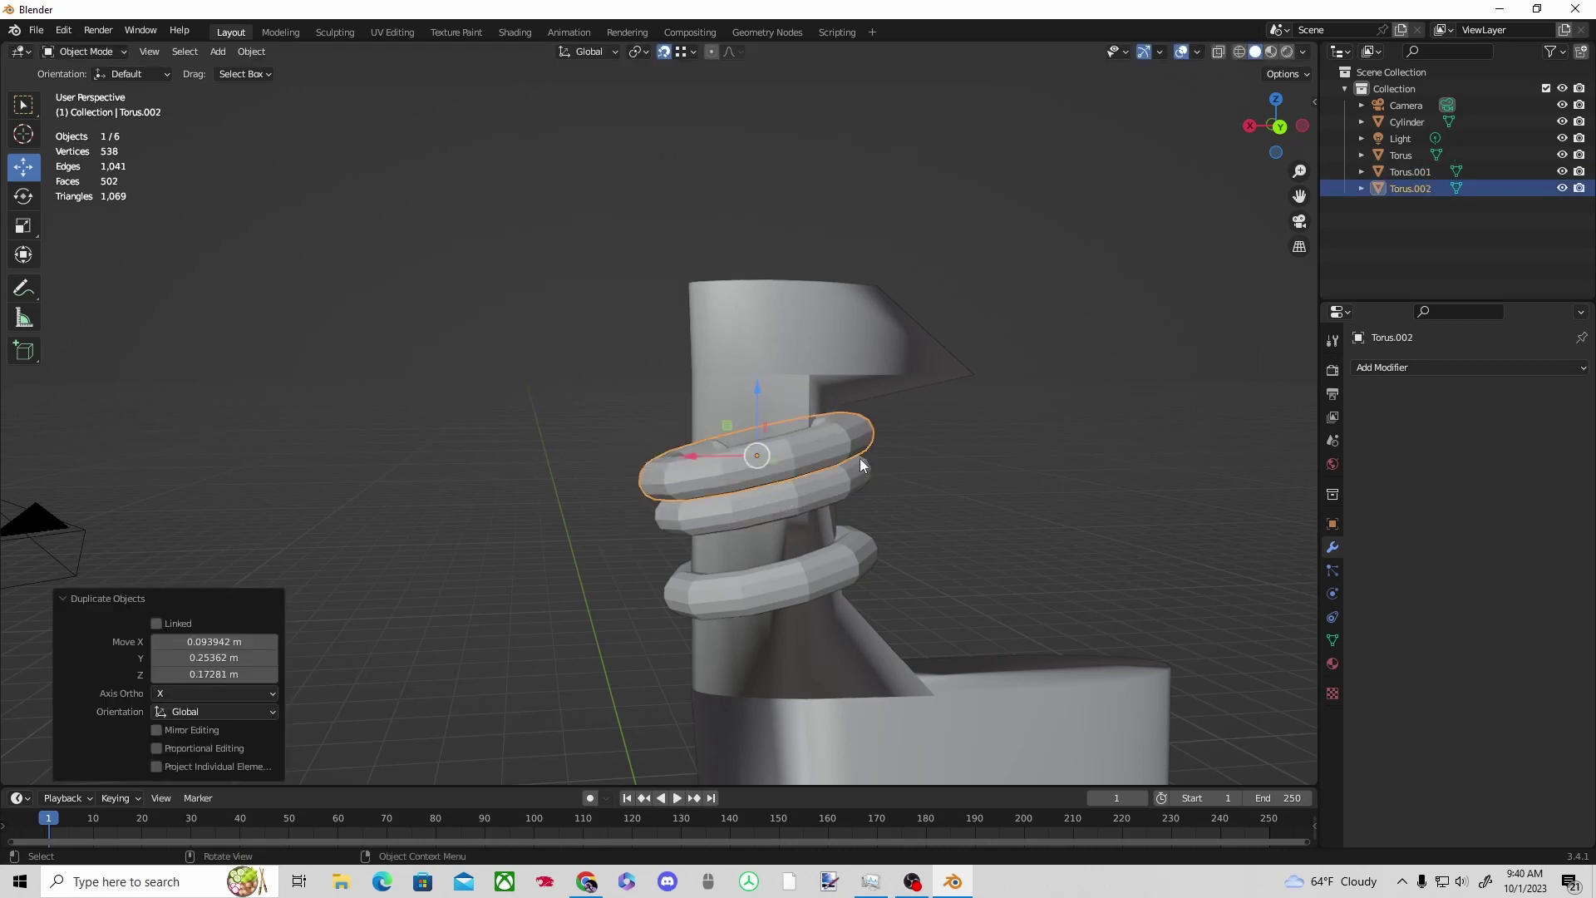
key(r)
click(847, 542)
Move the third ring along Y to center it on the handle.
middle_drag(935, 457, 790, 505)
mouse_move(533, 509)
mouse_down()
mouse_move(625, 517)
mouse_move(723, 497)
mouse_move(525, 512)
mouse_up()
middle_drag(582, 480, 537, 541)
drag(523, 472, 560, 464)
middle_drag(560, 440, 564, 476)
drag(564, 477, 554, 477)
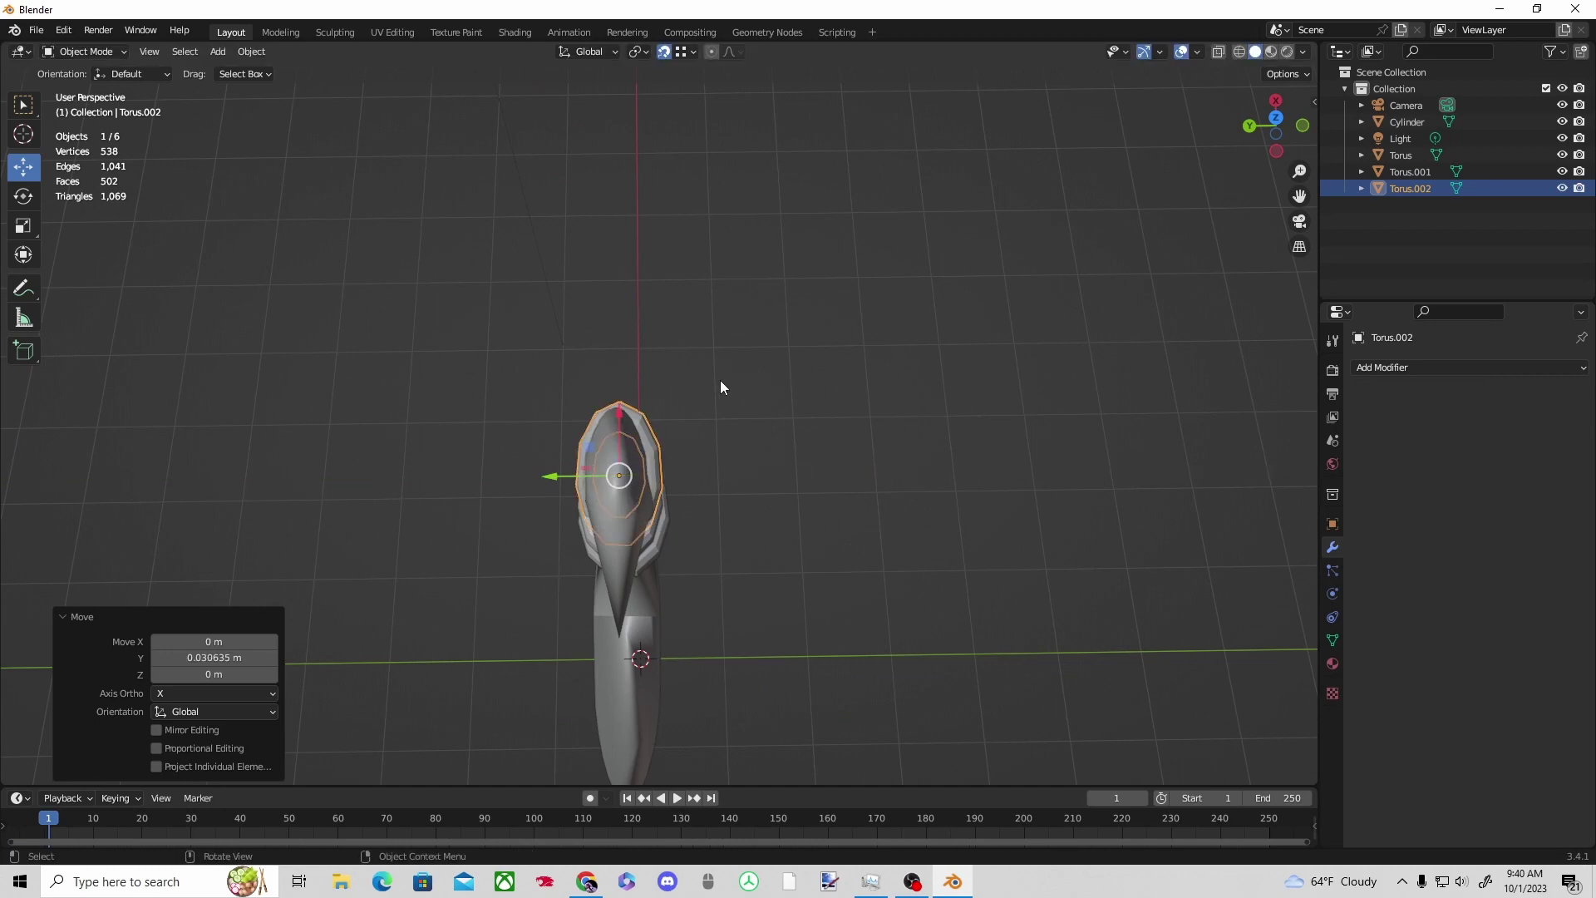
Raise the third ring towards the overhang along Z and turn snapping off.
middle_drag(655, 445, 693, 339)
drag(635, 379, 636, 336)
key(shift+Tab)
Fine-tune the third ring's position along Y with small unsnapped moves and deselect it.
middle_drag(725, 404, 721, 462)
drag(572, 443, 583, 439)
middle_drag(591, 432, 551, 487)
drag(554, 462, 550, 462)
middle_drag(642, 436, 452, 420)
click(838, 452)
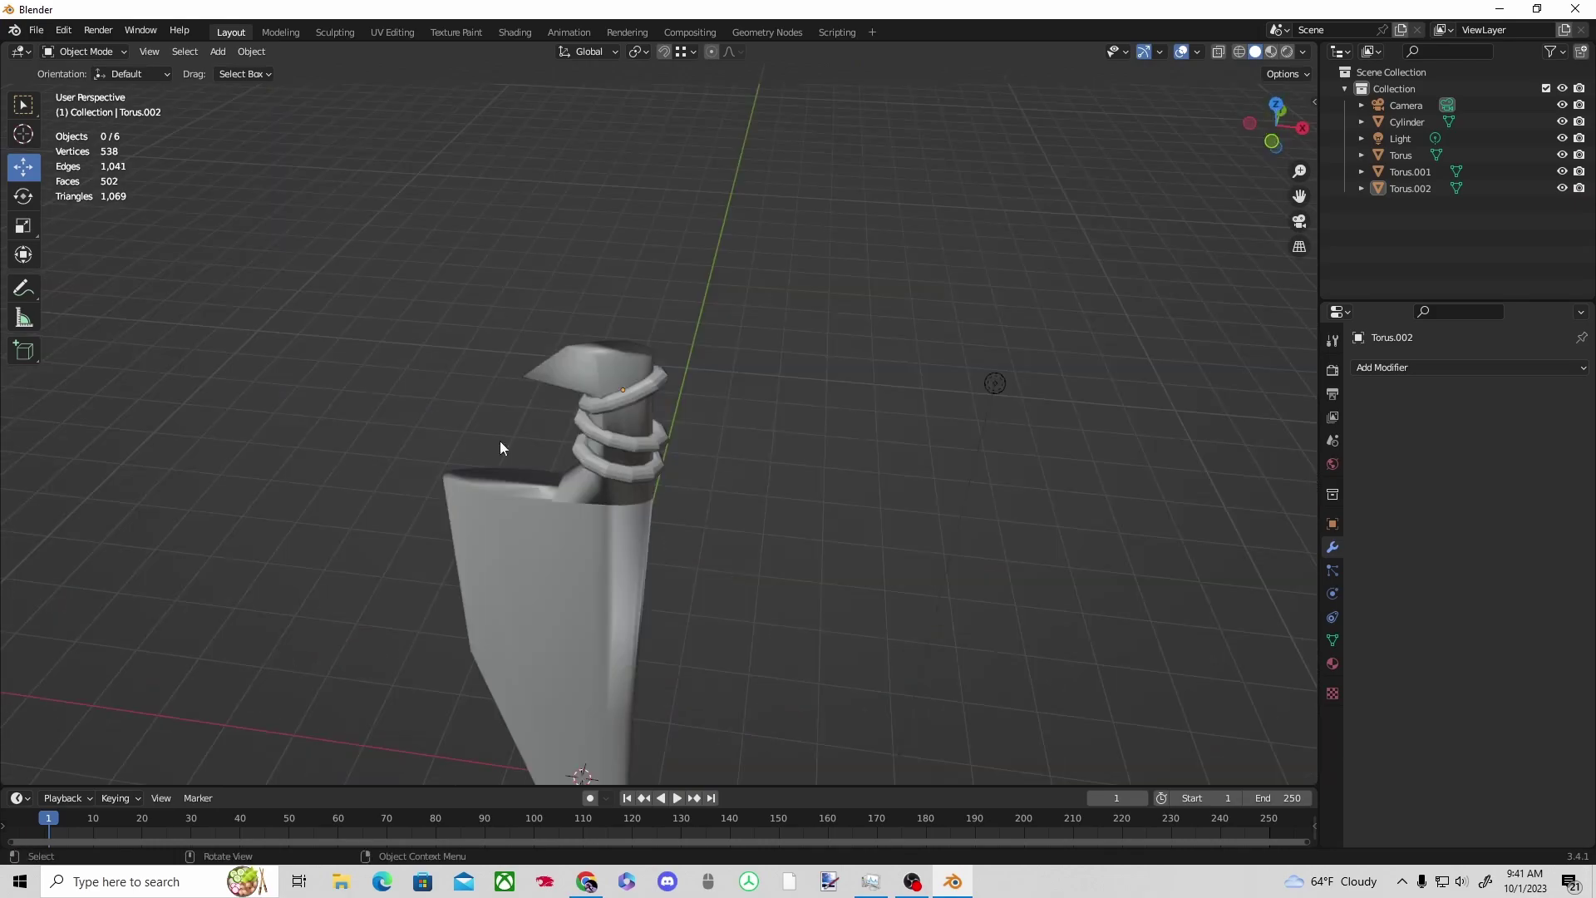
Check the sword picture in Chrome and add a mesh cylinder to the Blender scene.
click(588, 882)
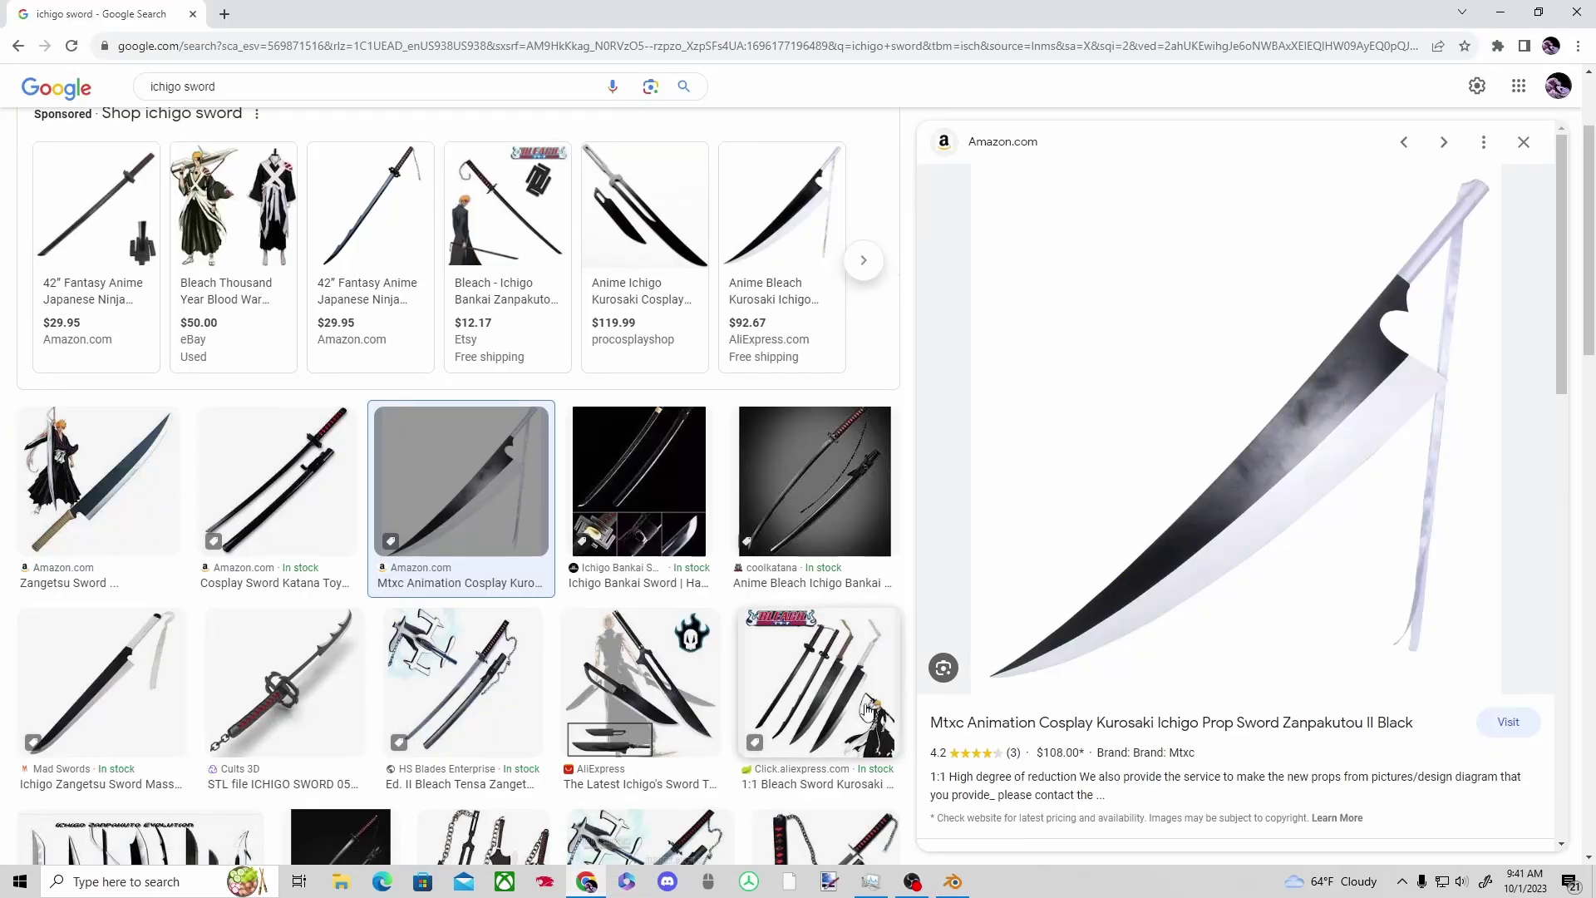
click(605, 882)
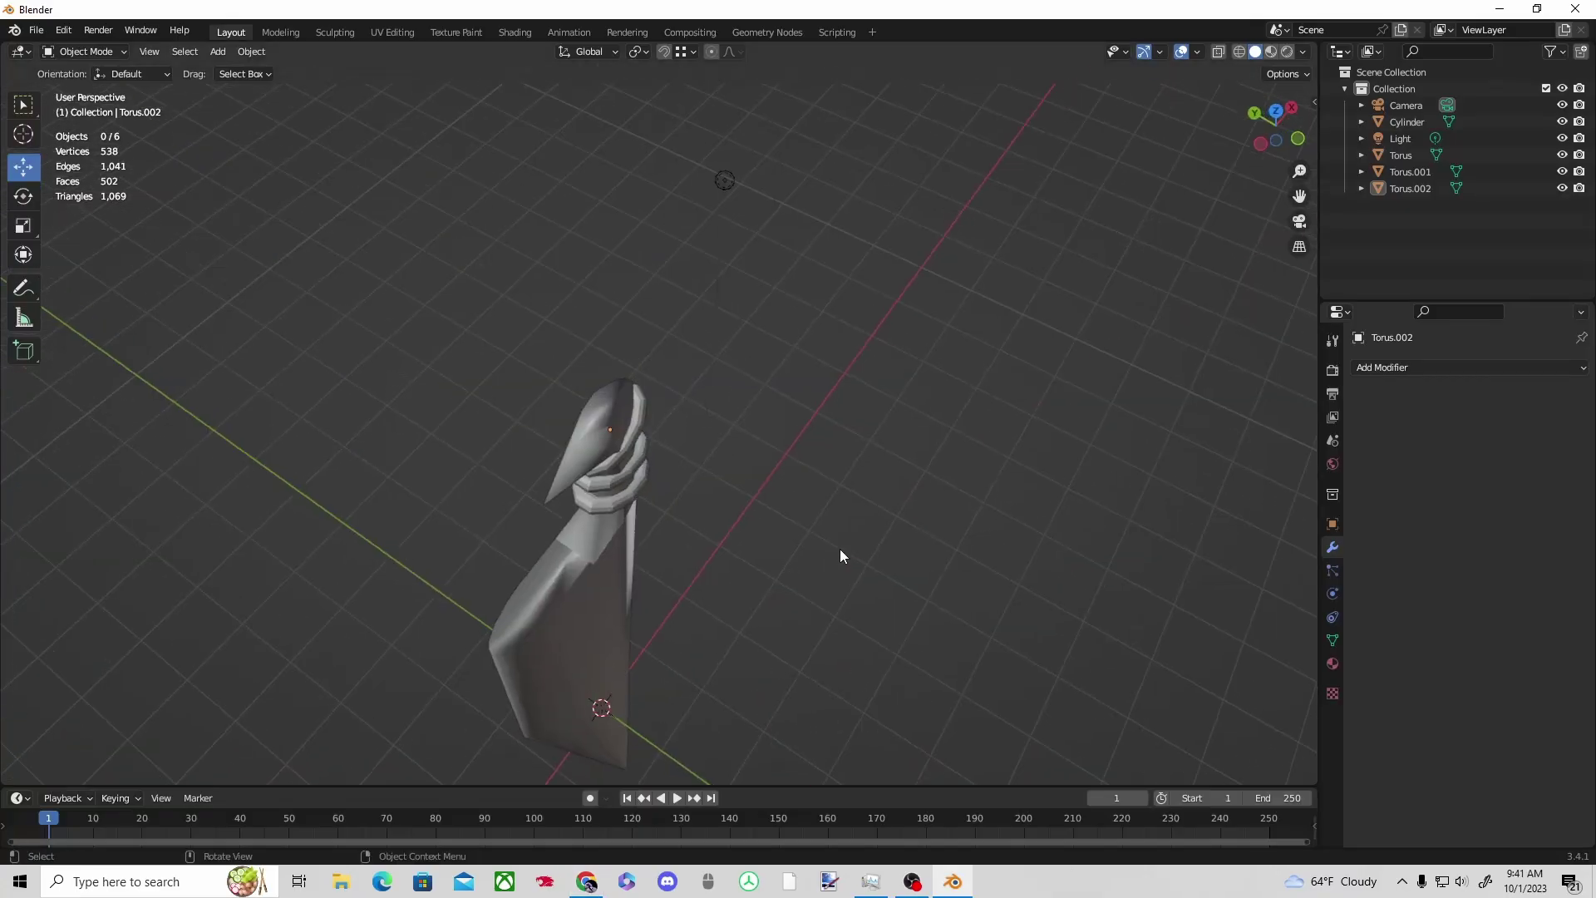
middle_drag(766, 228, 800, 263)
key(shift+a)
mouse_move(809, 264)
click(868, 345)
Raise the cylinder above the handle and move it about 0.65 m along X to line up with it.
middle_drag(741, 514, 644, 468)
scroll(644, 469, down, 3)
drag(609, 579, 597, 298)
drag(662, 352, 699, 349)
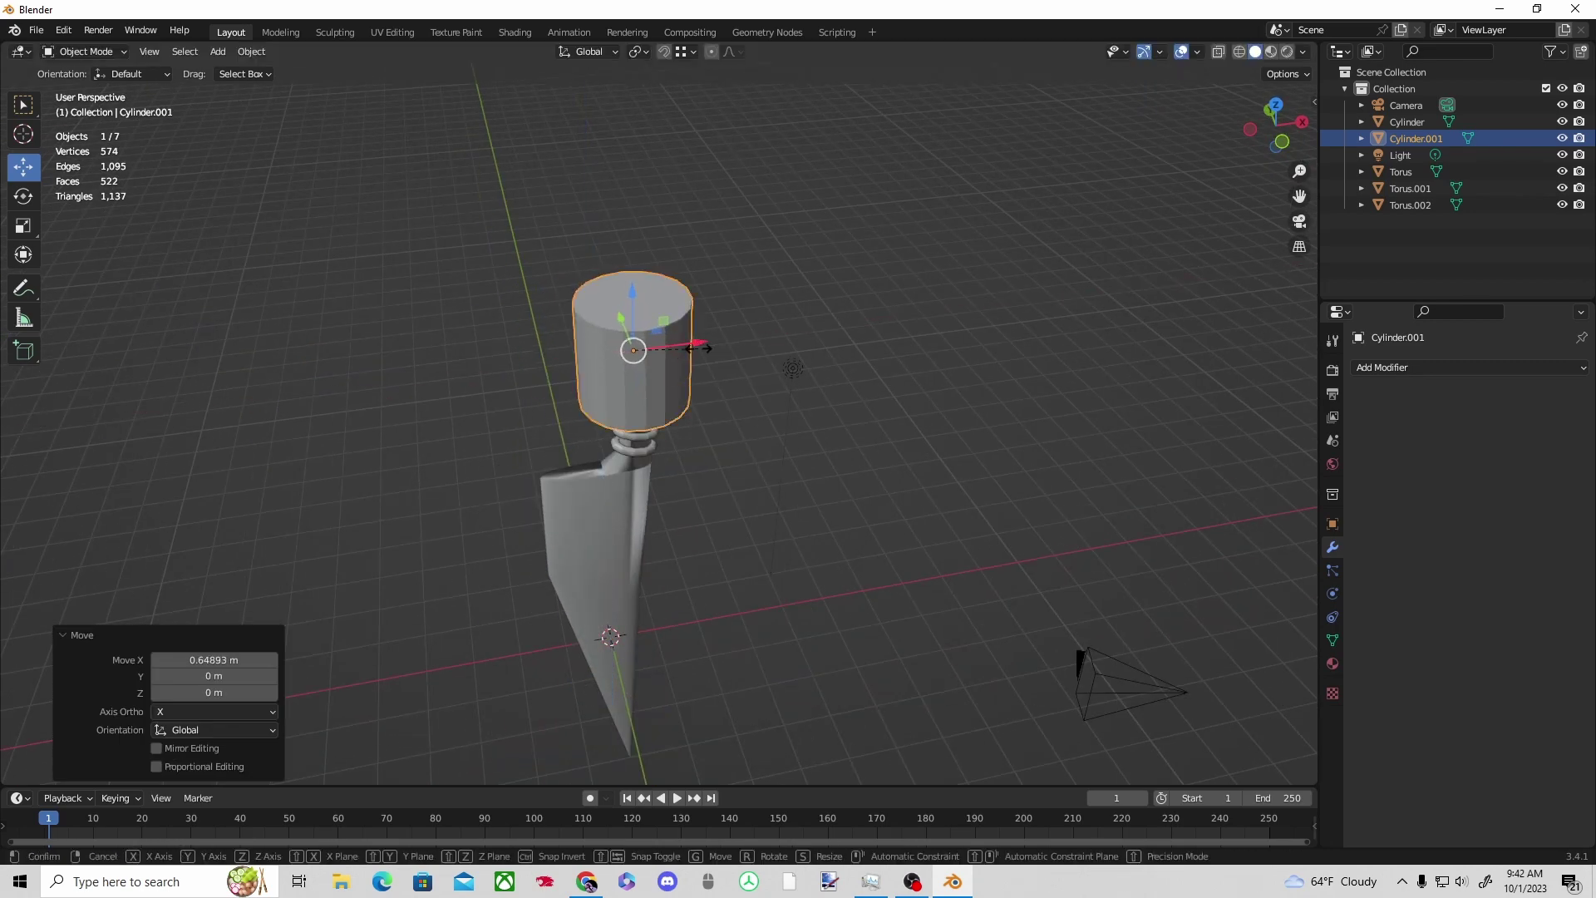
Scale the cylinder down to a slim rod, stretch it along Z and seat it on top of the handle.
key(s)
click(623, 336)
drag(632, 294, 635, 214)
mouse_move(635, 293)
mouse_down()
mouse_move(639, 272)
mouse_move(640, 305)
mouse_up()
click(691, 420)
middle_drag(691, 419, 632, 385)
click(631, 386)
click(23, 167)
Fine-tune the rod's horizontal position with small moves so it lines up with the handle from several angles.
scroll(636, 443, up, 2)
scroll(636, 442, up, 1)
drag(668, 333, 672, 332)
click(688, 371)
middle_drag(688, 370, 631, 296)
click(632, 296)
scroll(704, 384, up, 3)
scroll(705, 384, down, 1)
drag(668, 216, 665, 217)
click(688, 230)
middle_drag(688, 230, 810, 235)
click(694, 249)
Switch the rod to Edit Mode and look through the vertex operations for a way to divide it.
right_click(719, 161)
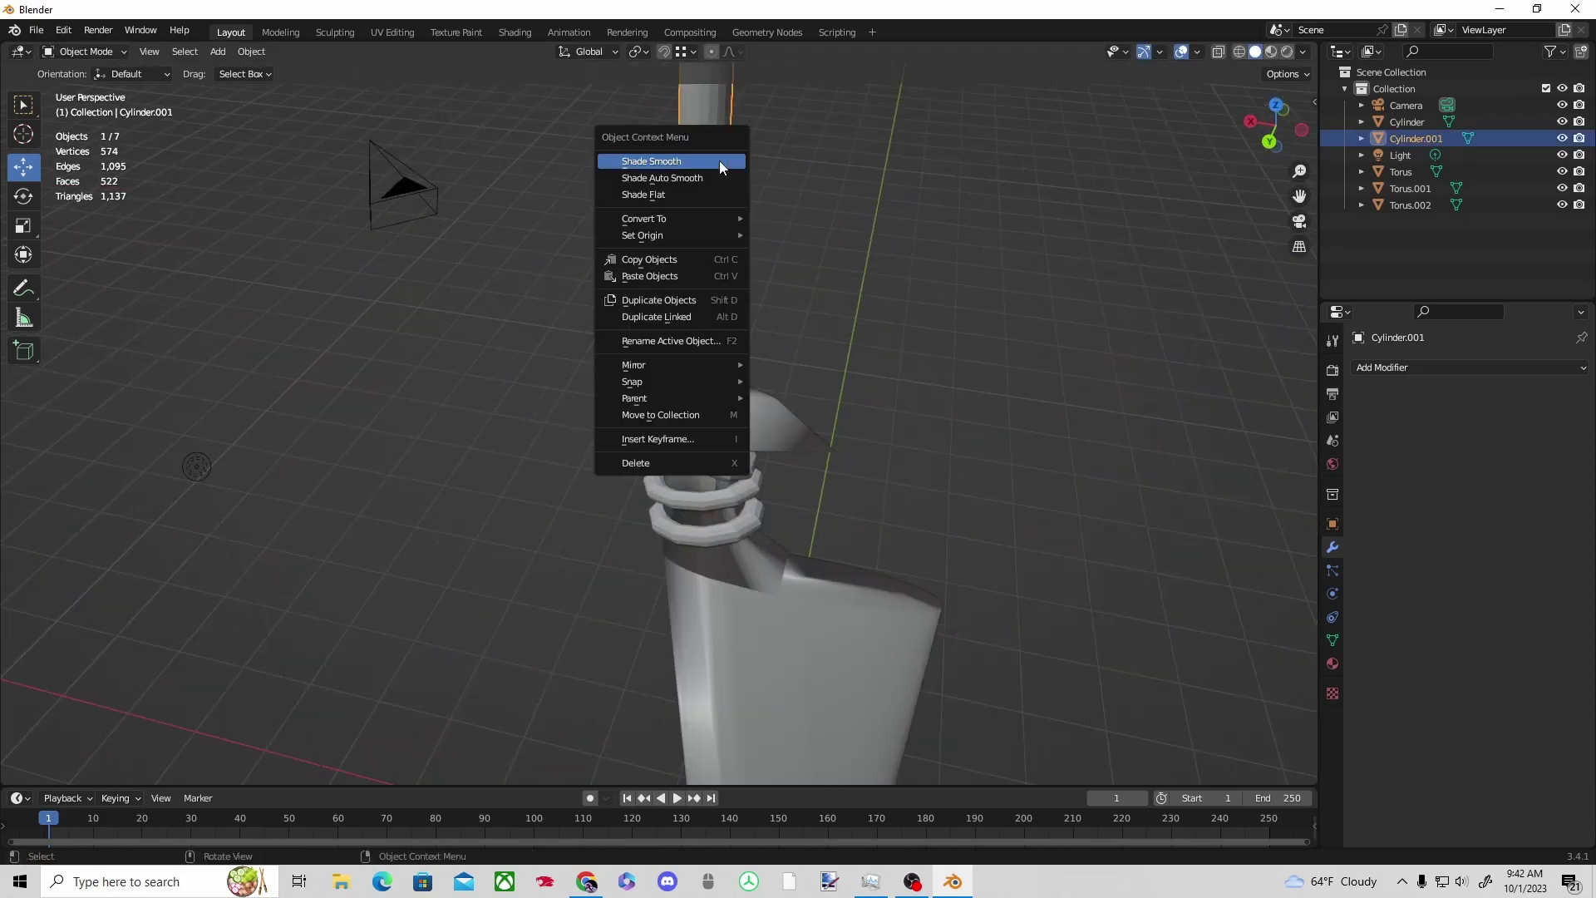
key(Tab)
right_click(702, 184)
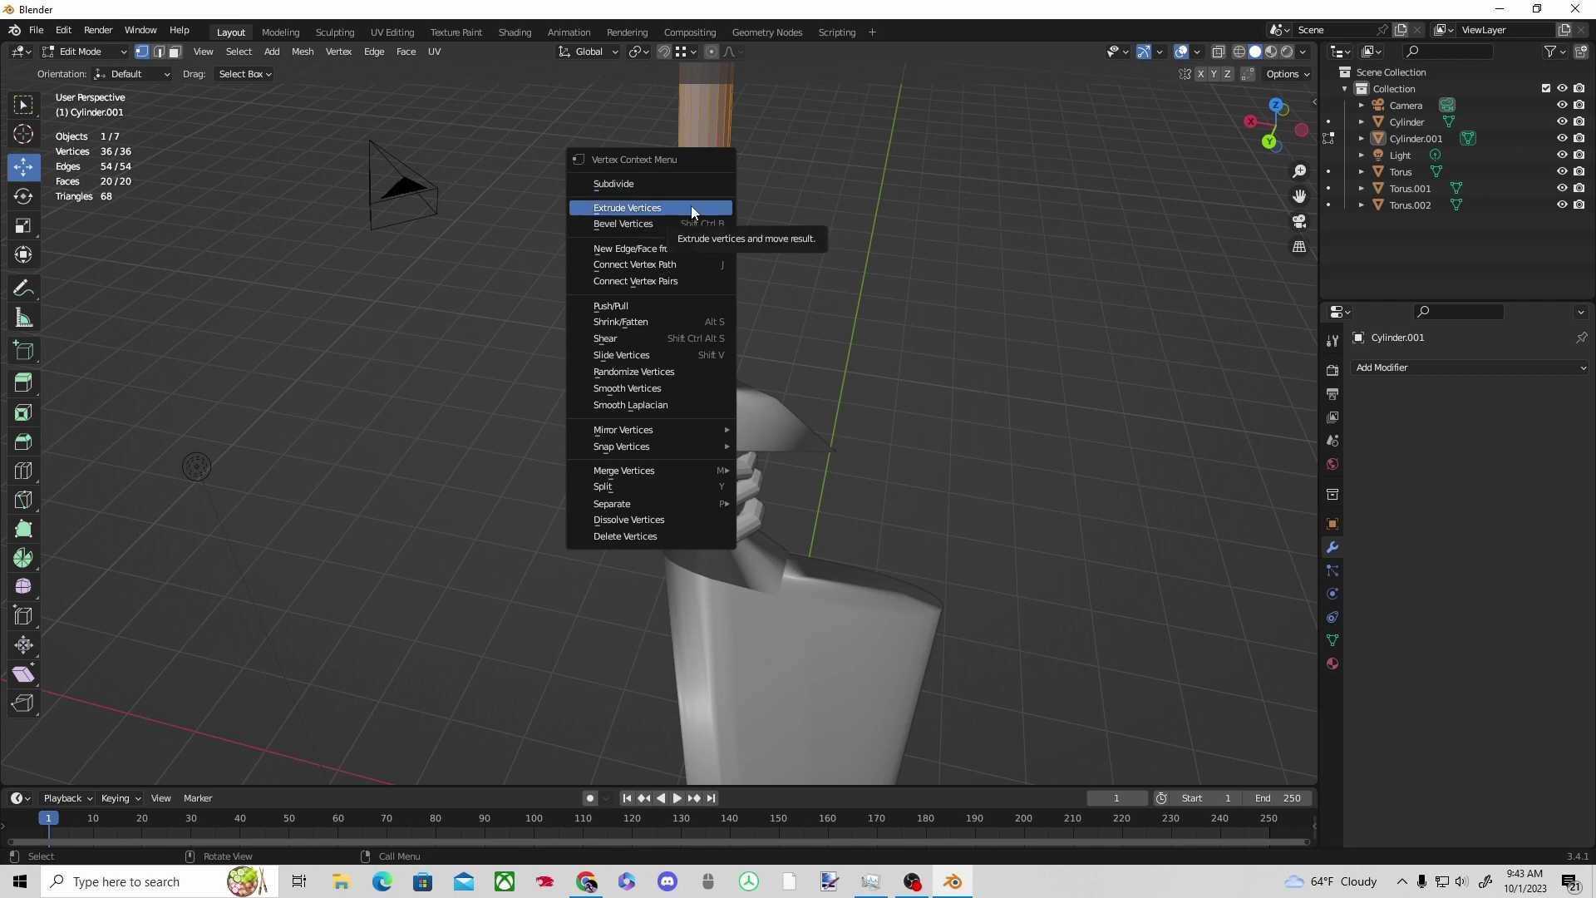
click(741, 228)
middle_drag(615, 182, 611, 154)
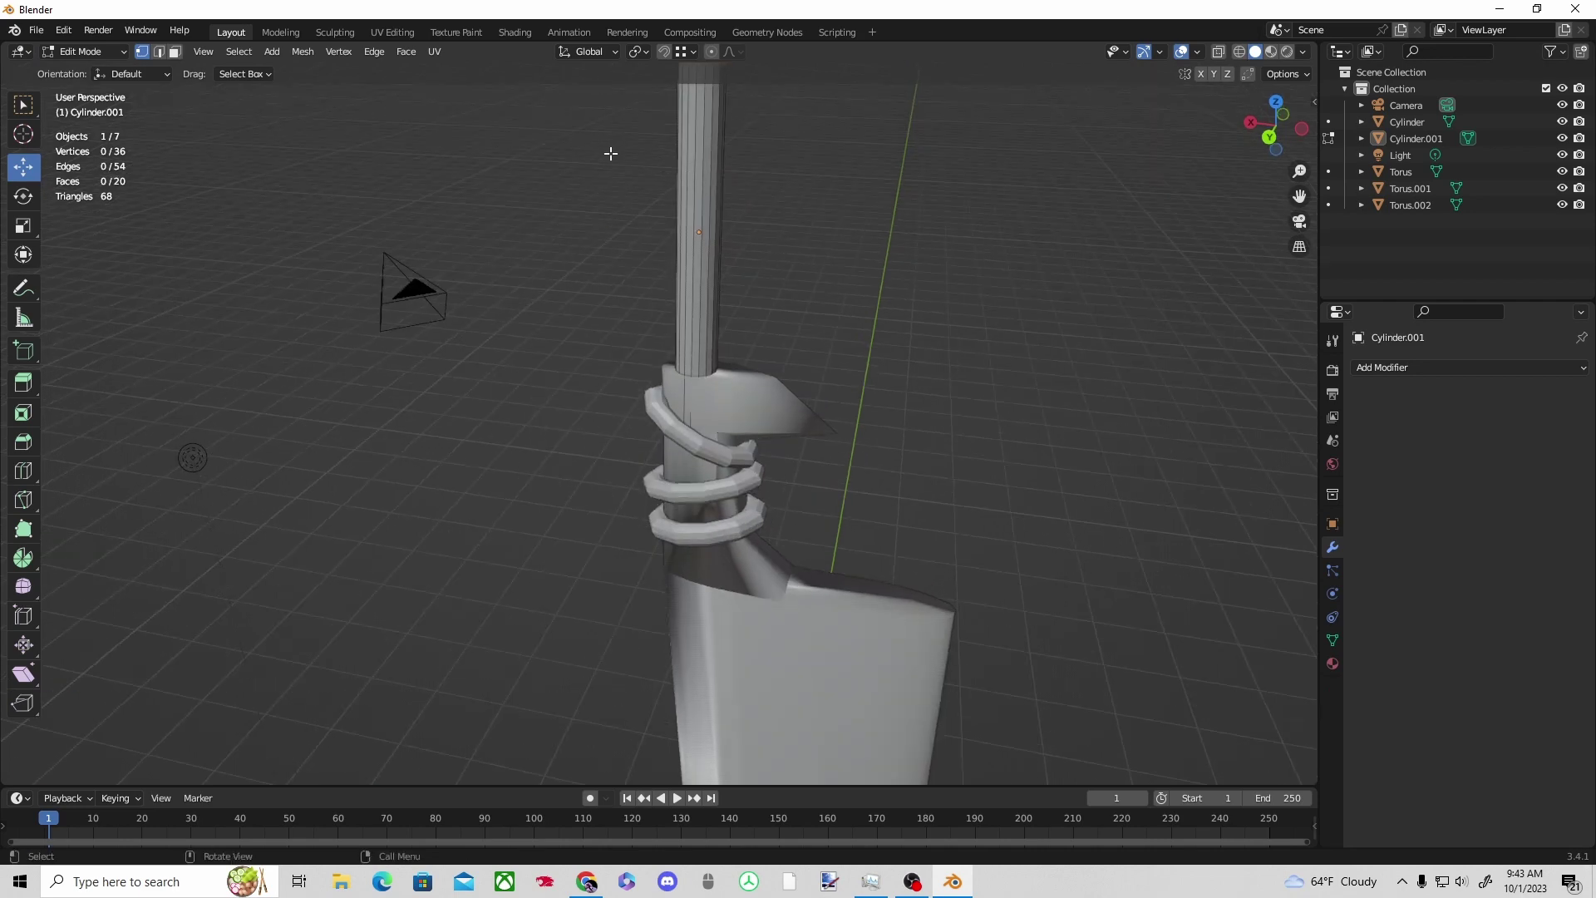
click(751, 193)
scroll(898, 217, down, 2)
click(901, 217)
middle_drag(901, 217, 582, 214)
right_click(658, 206)
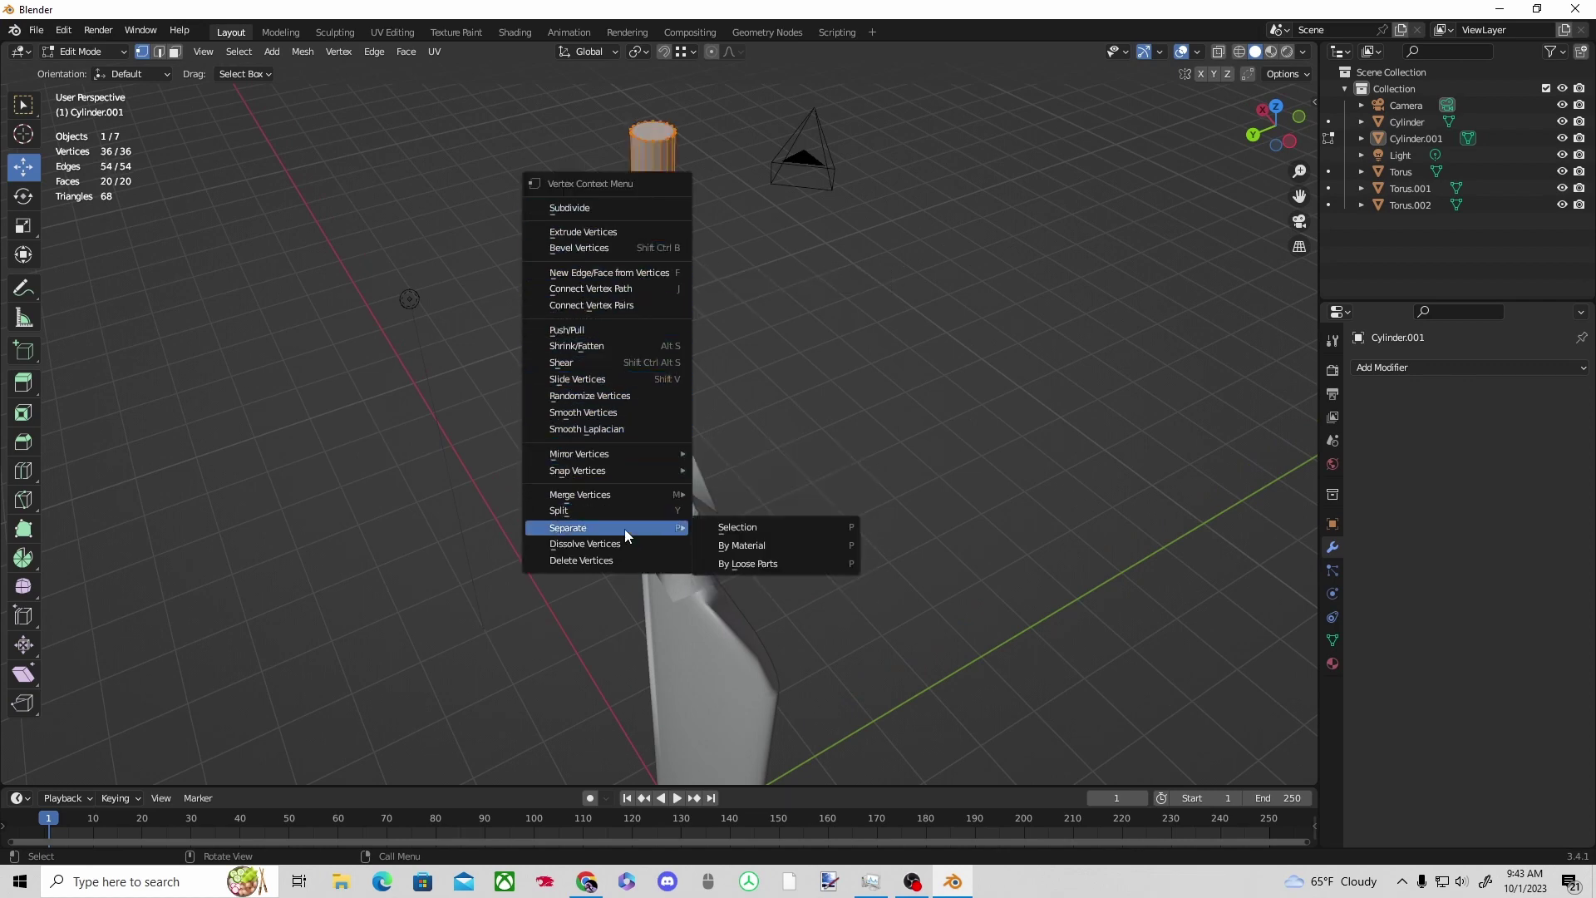
click(582, 248)
click(615, 290)
click(714, 283)
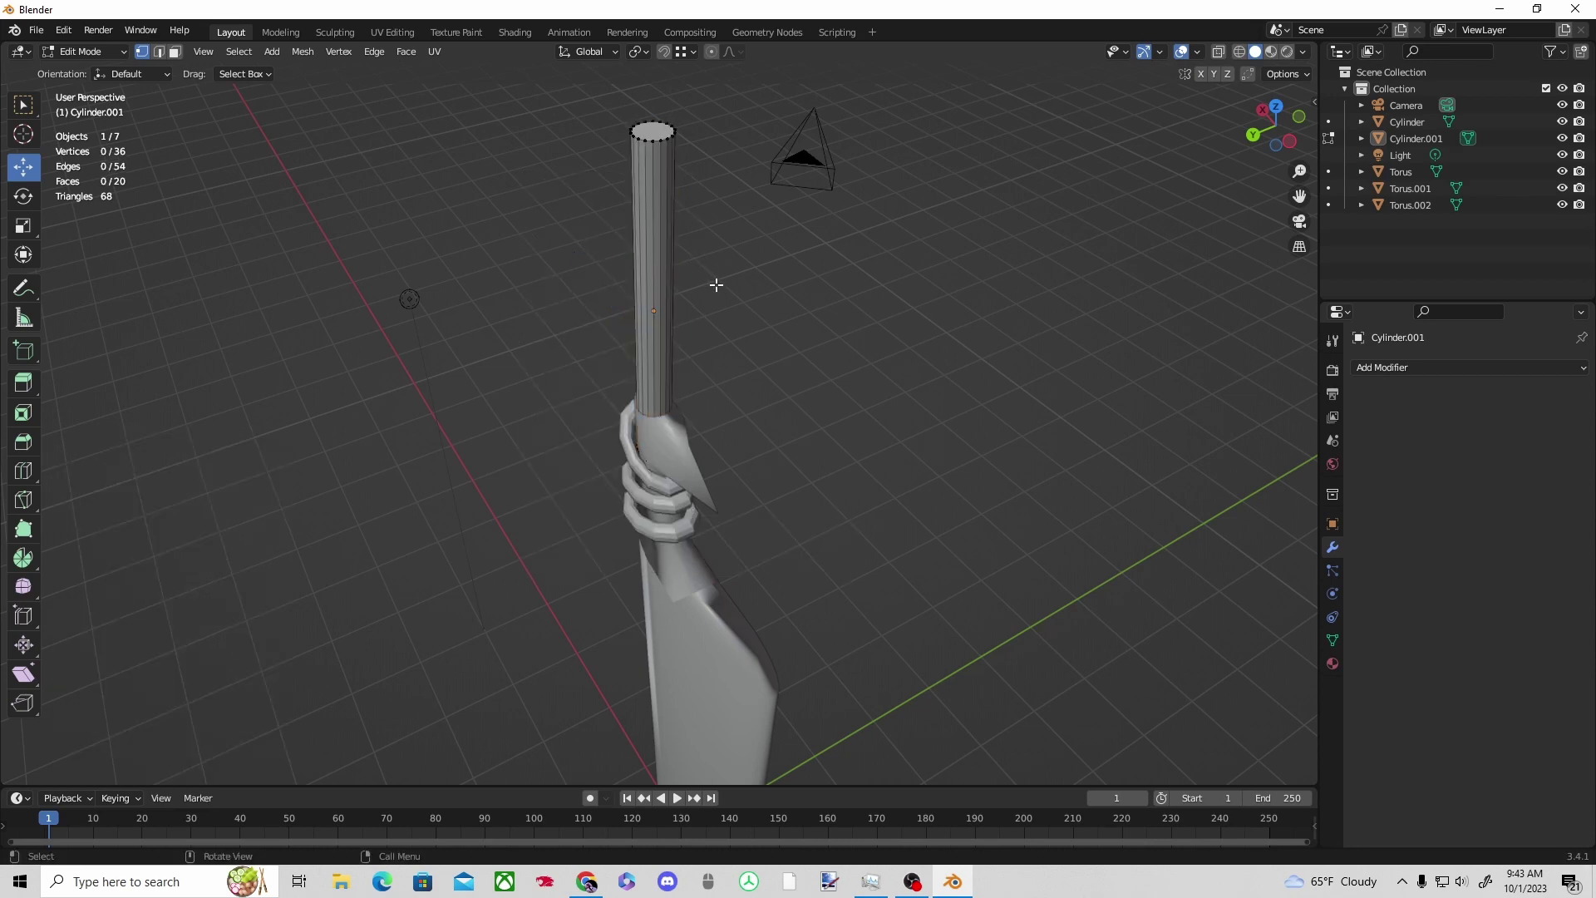
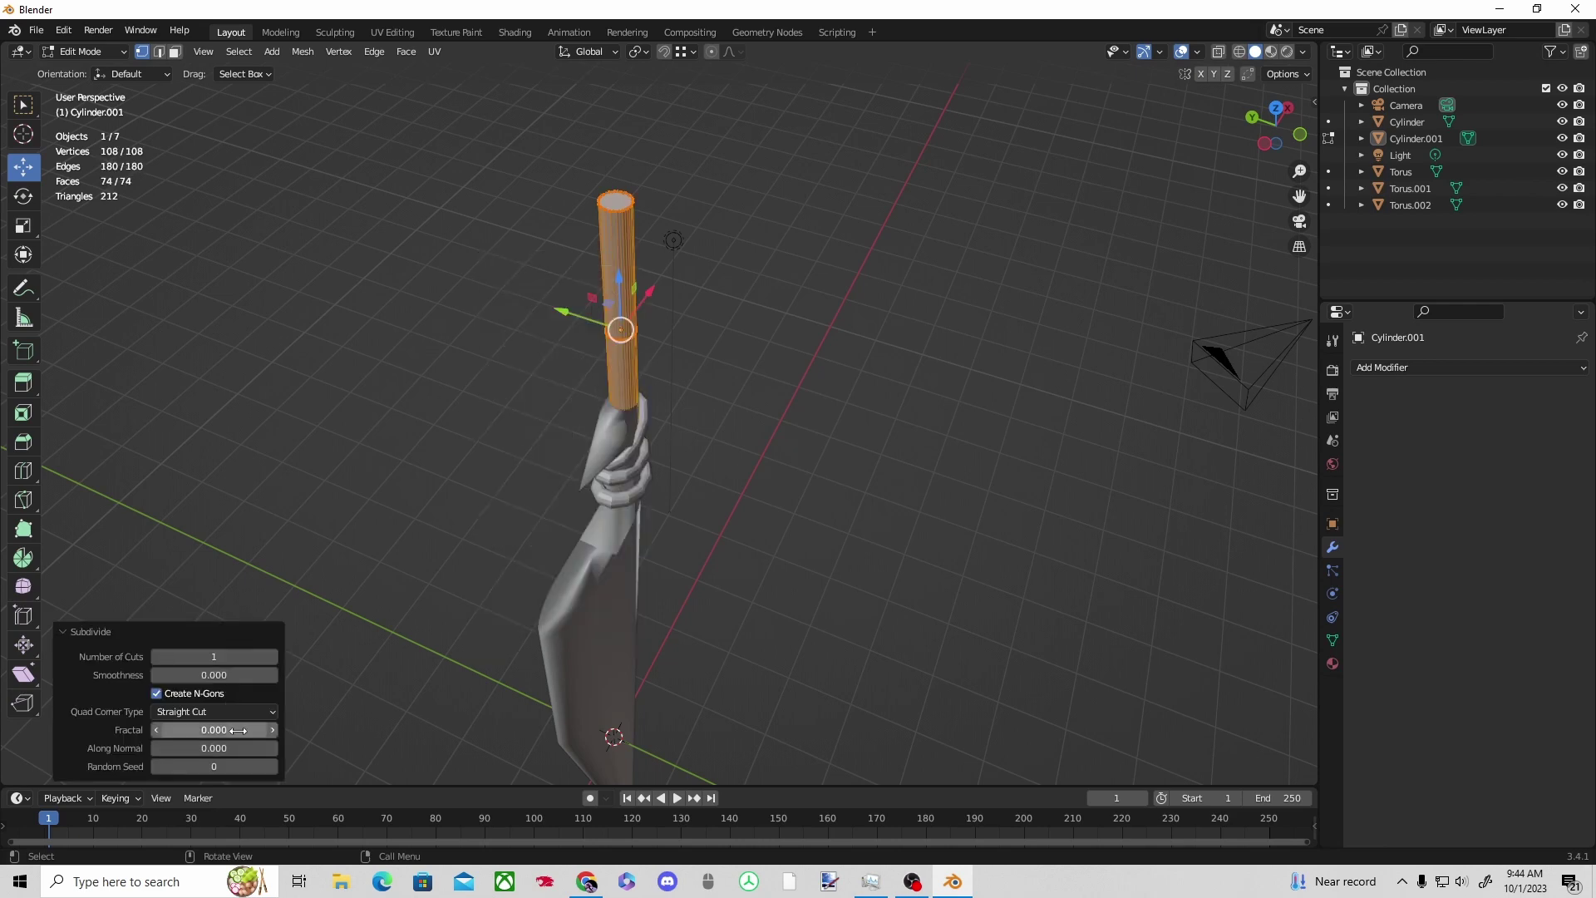
Try a different number of cuts for the rod's subdivision and undo the subdivision.
click(178, 693)
drag(208, 657, 127, 752)
key(ctrl+z)
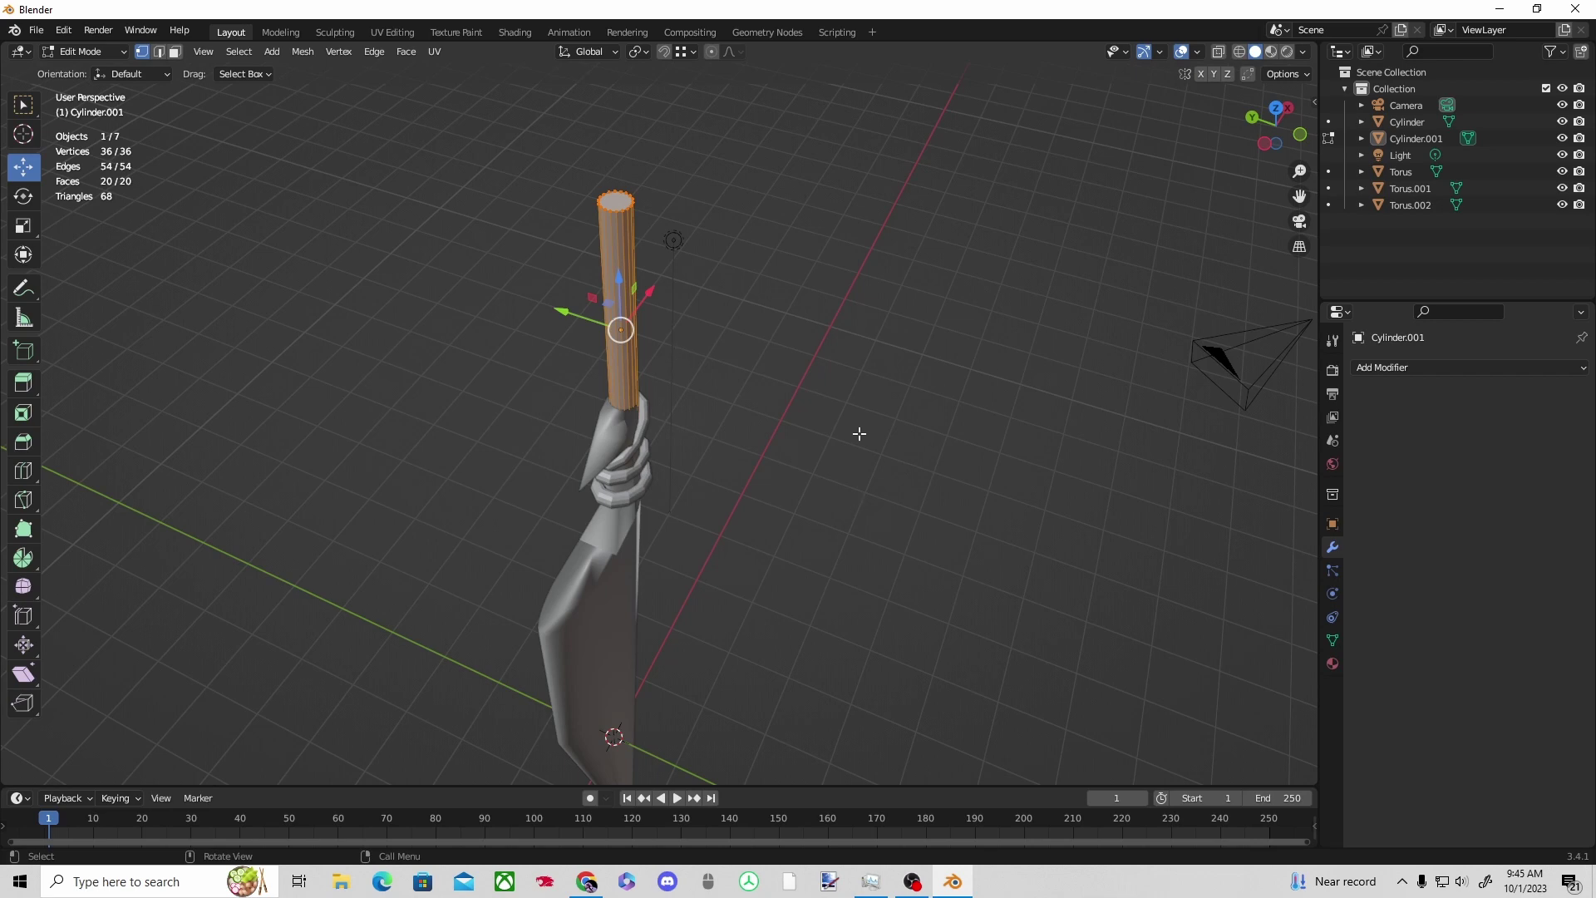
Add five evenly spaced loop cuts around the rod without sliding them and deselect.
scroll(634, 335, up, 1)
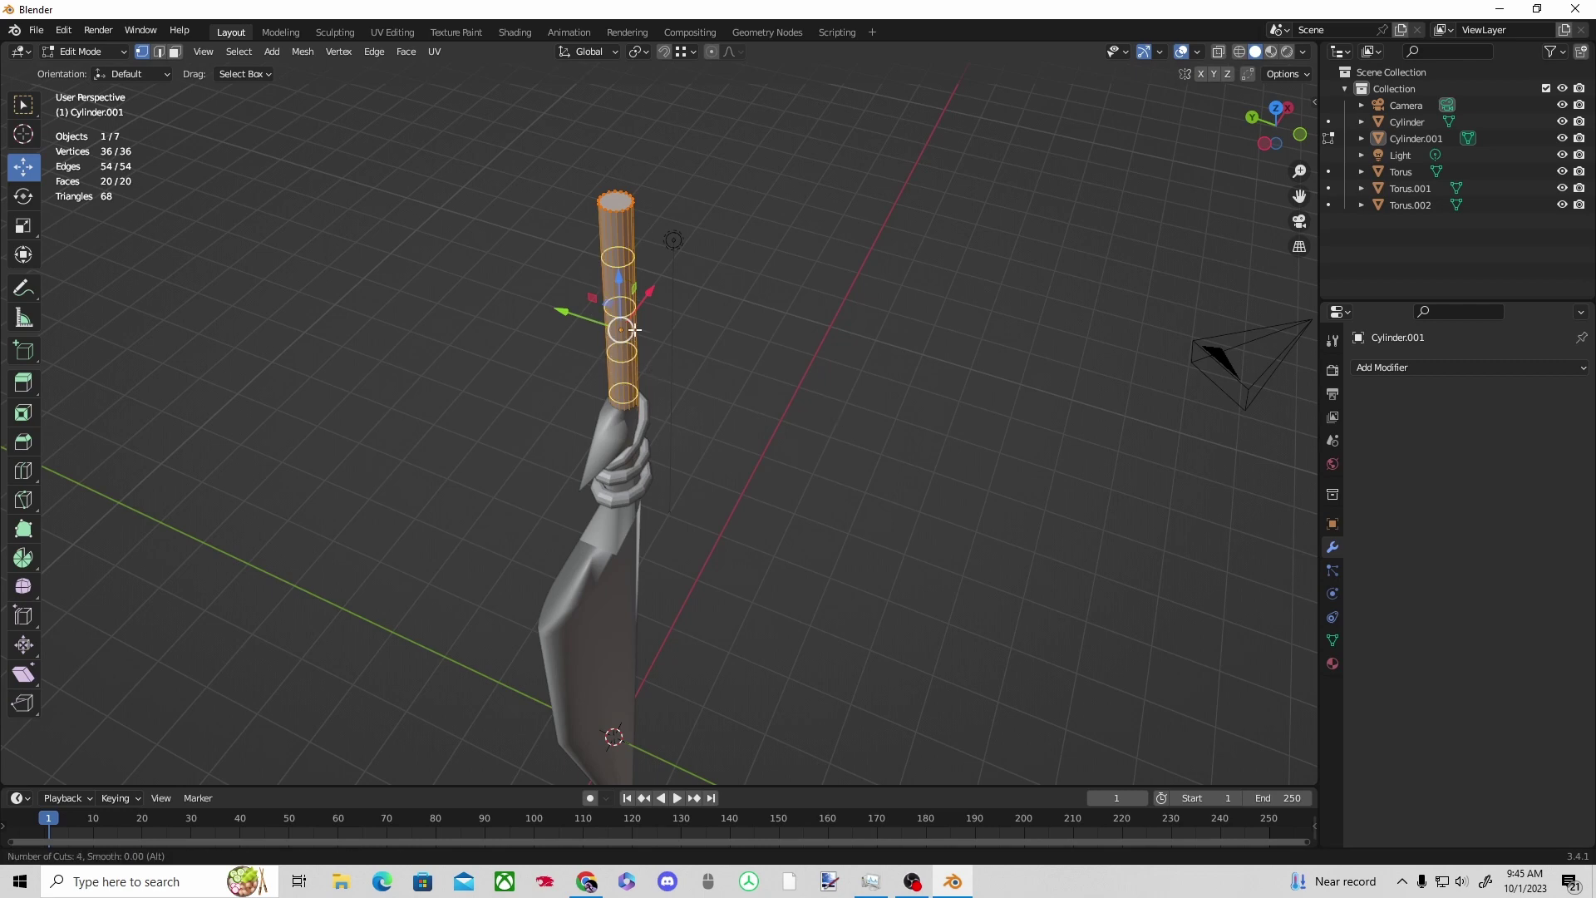
click(634, 330)
right_click(696, 304)
click(694, 300)
middle_drag(696, 299, 1015, 288)
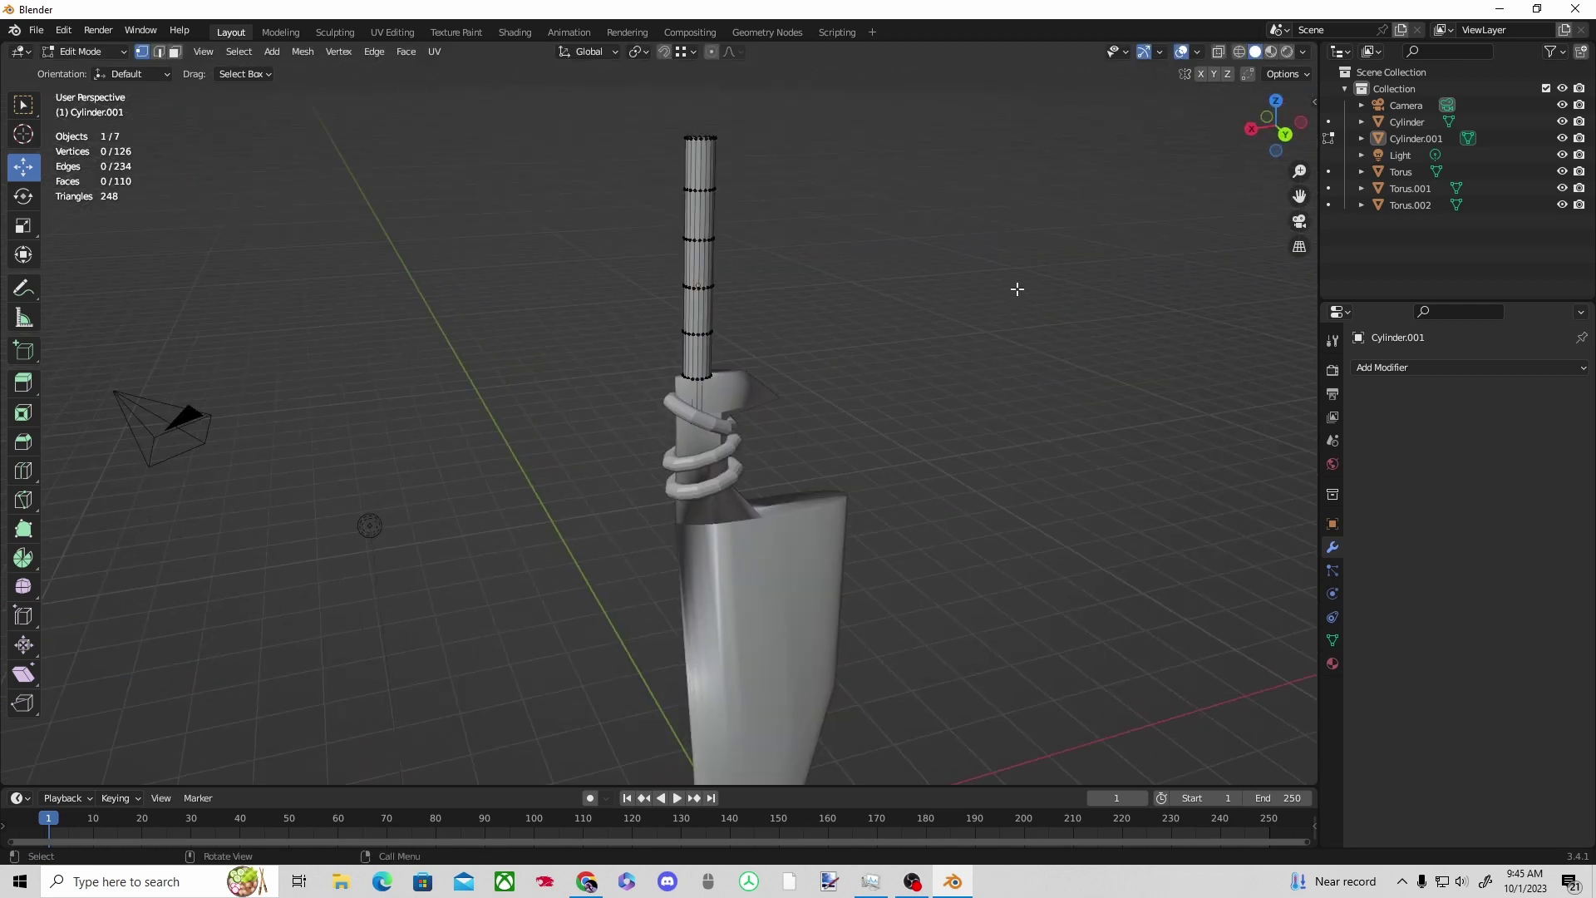
Box-select the front vertices of the rod's lowest loop and raise them about 0.32 m along Z.
scroll(858, 336, up, 4)
scroll(858, 336, down, 1)
drag(682, 314, 791, 359)
drag(729, 269, 739, 214)
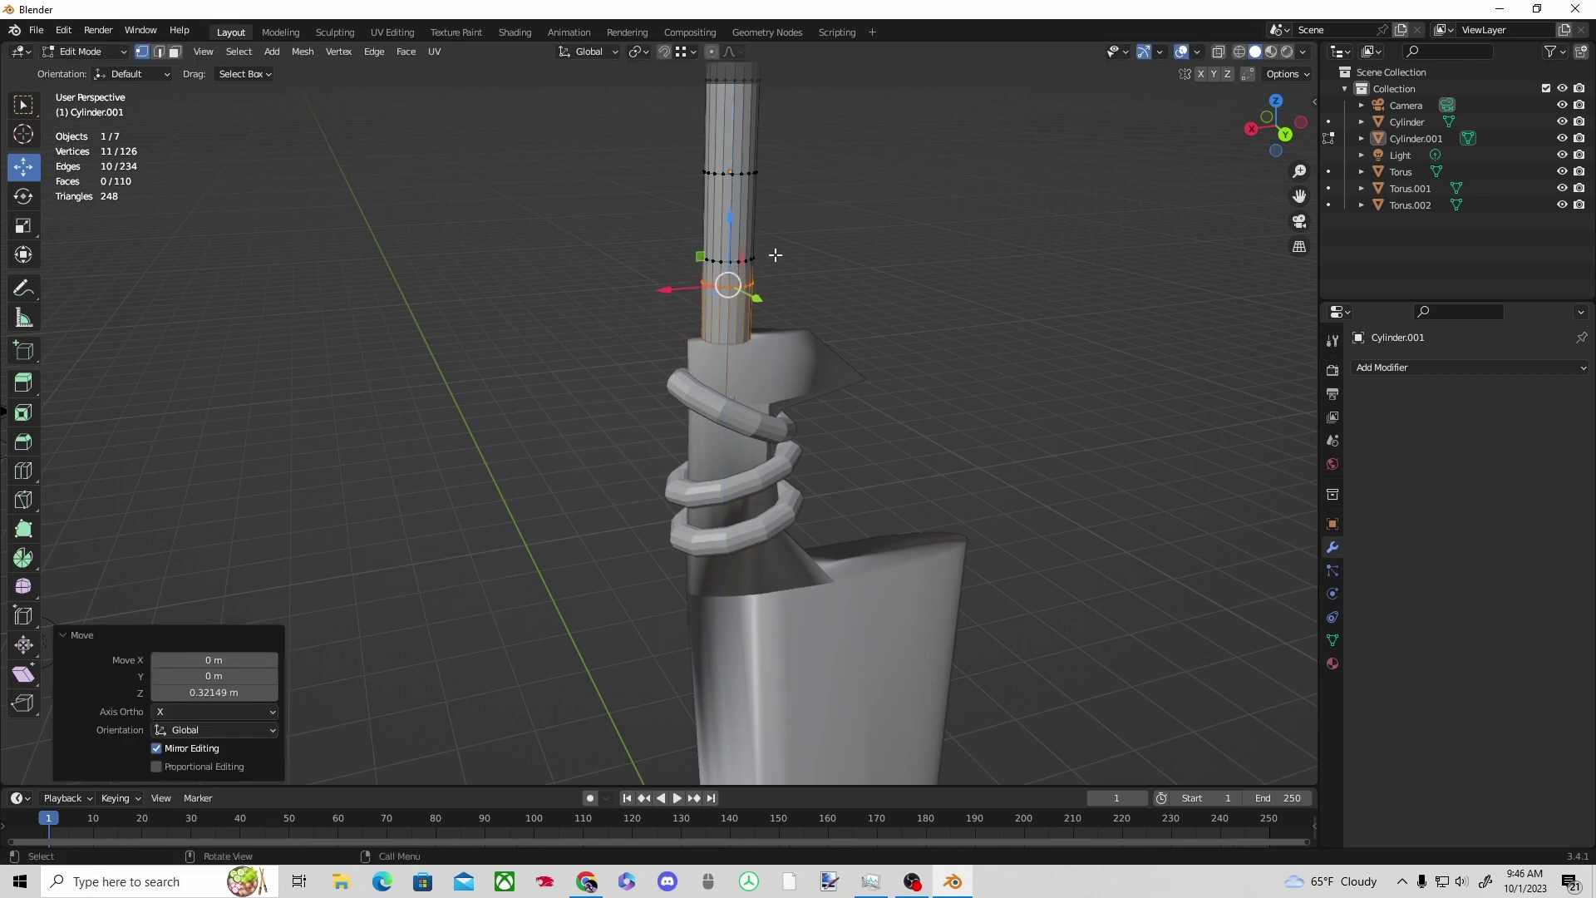
Add the next loop to the selection, extrude the band in place and try moving it along Y.
alt+shift+click(738, 264)
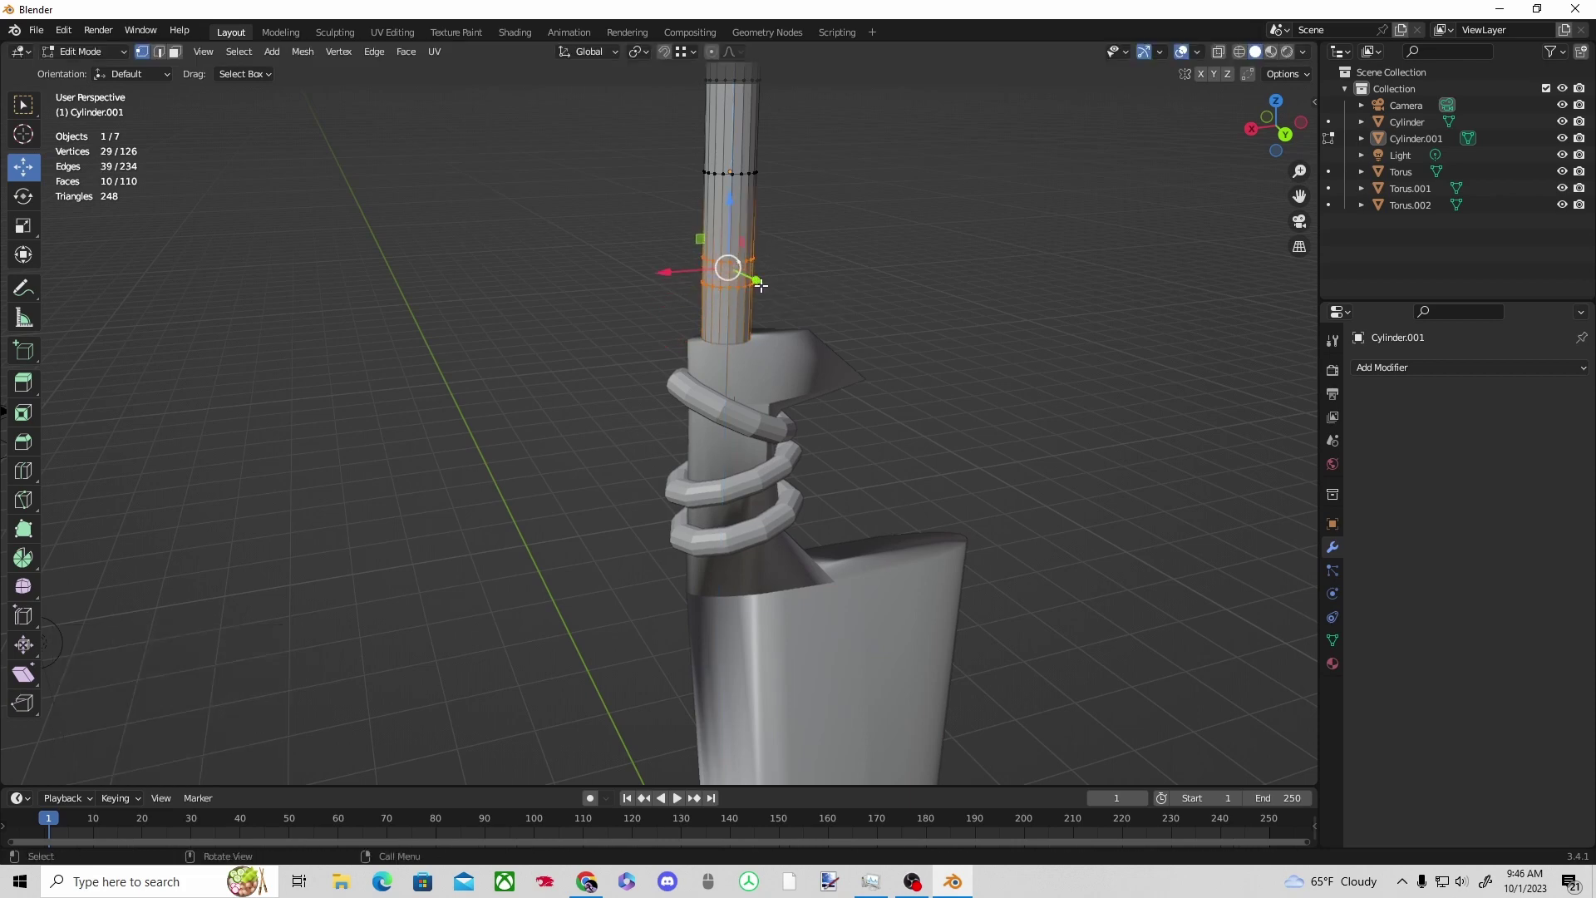
right_click(739, 284)
click(739, 296)
right_click(732, 293)
drag(766, 283, 783, 291)
key(ctrl+z)
Examine the lowest band up close and undo its extrusion and the partial loop move.
click(874, 299)
middle_drag(834, 290, 799, 281)
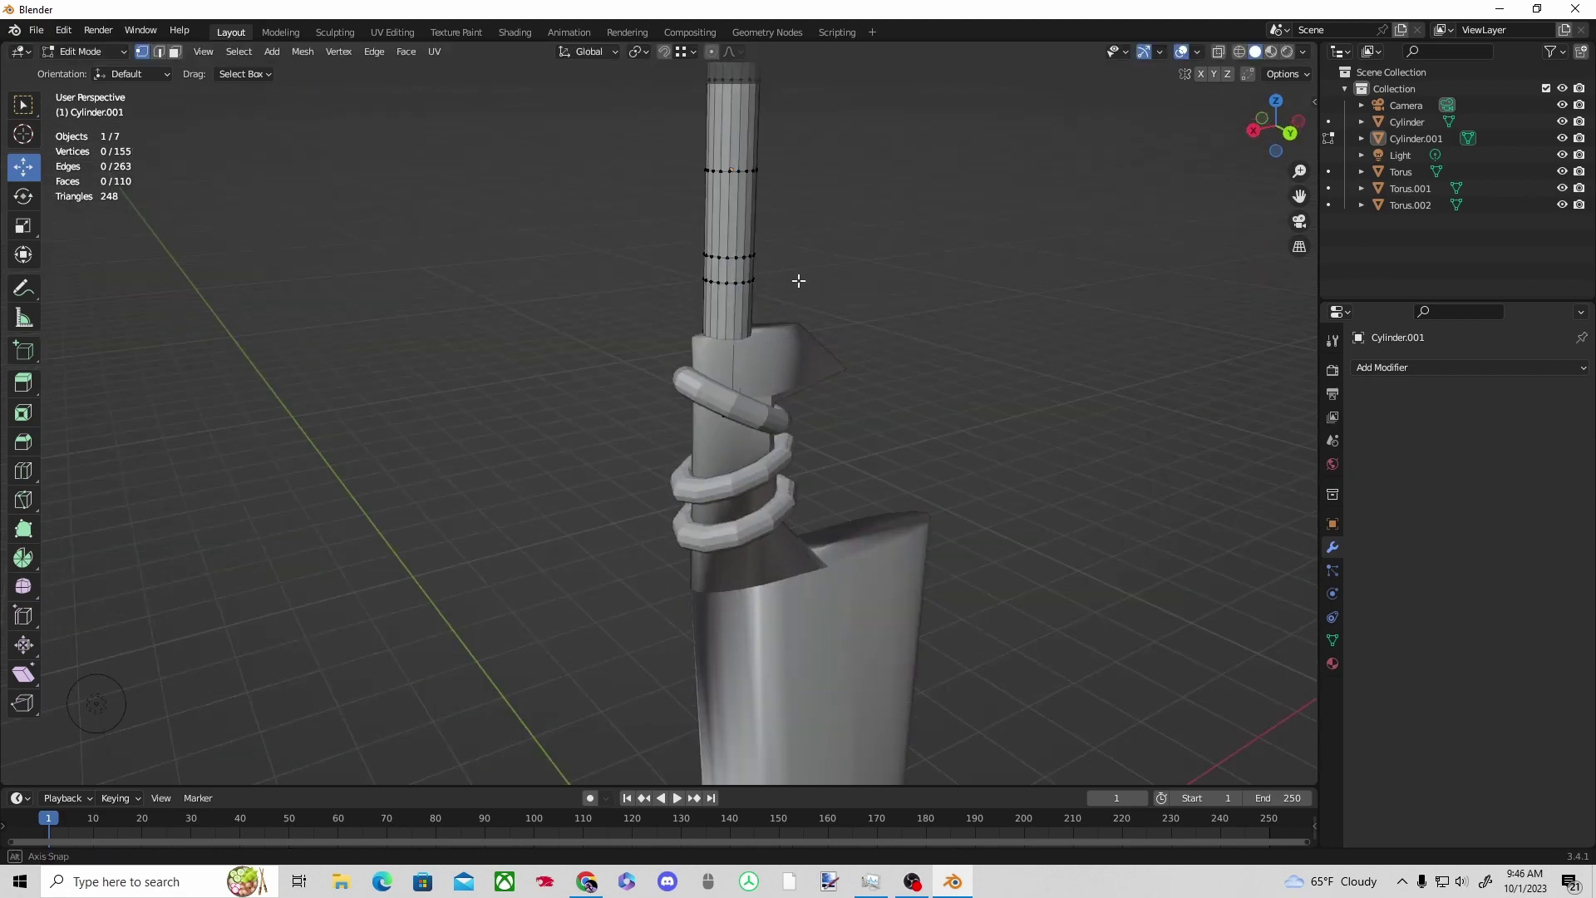
key(KP_Decimal)
scroll(779, 364, down, 6)
middle_drag(780, 363, 656, 390)
scroll(841, 449, down, 2)
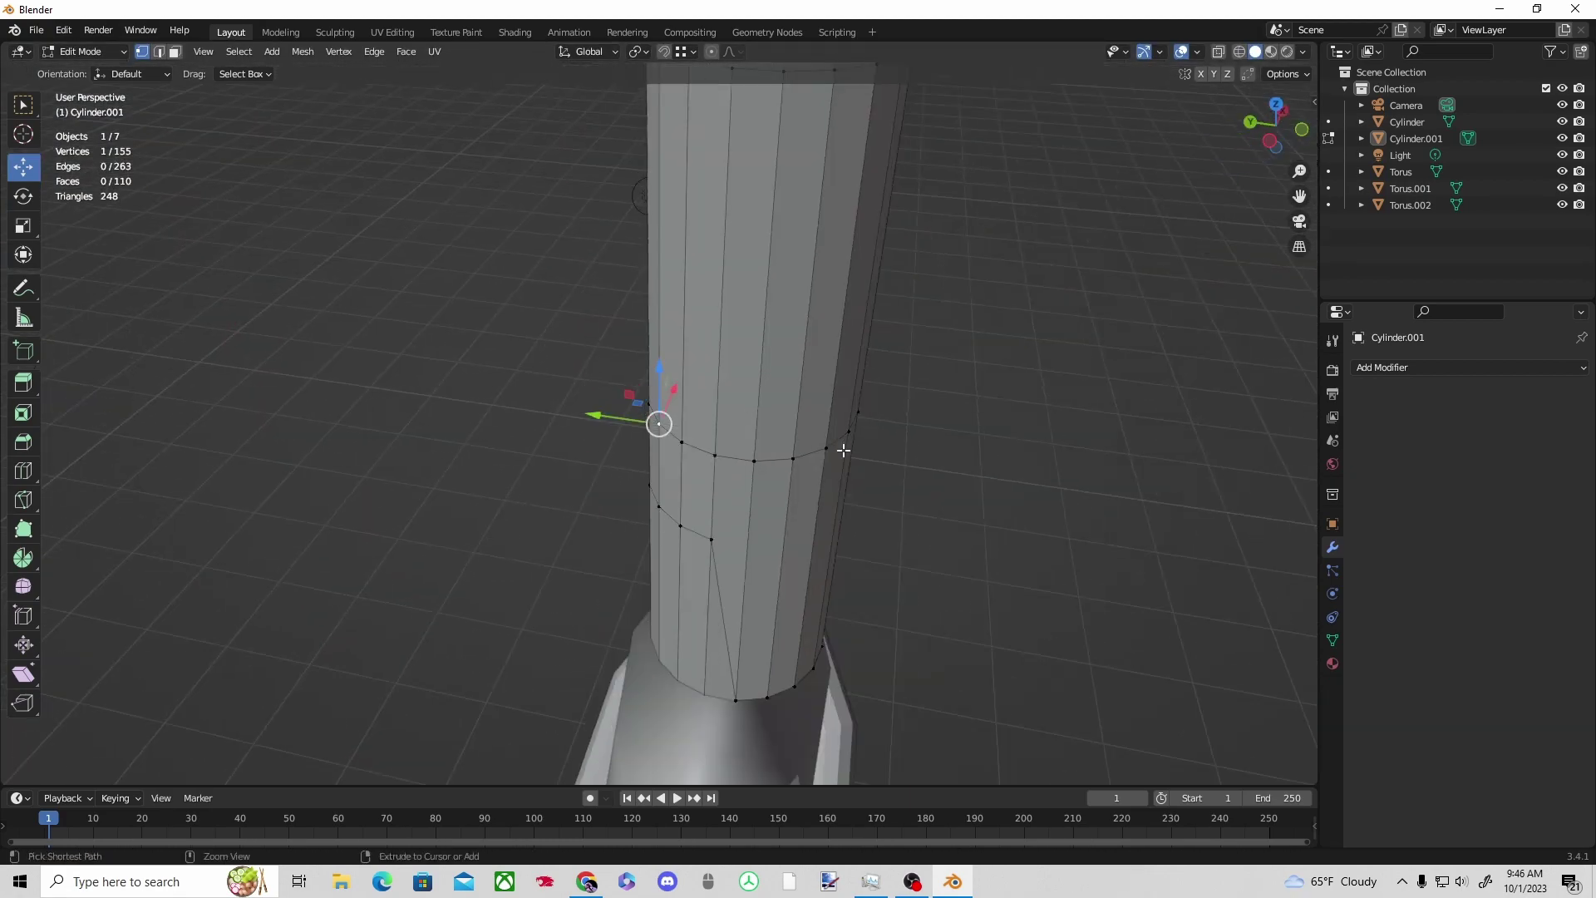
key(ctrl+z)
key(ctrl+z)
key(ctrl+z)
key(ctrl+z)
Select the complete lowest edge loop of the rod and raise it along Z to just below the second loop.
alt+click(812, 674)
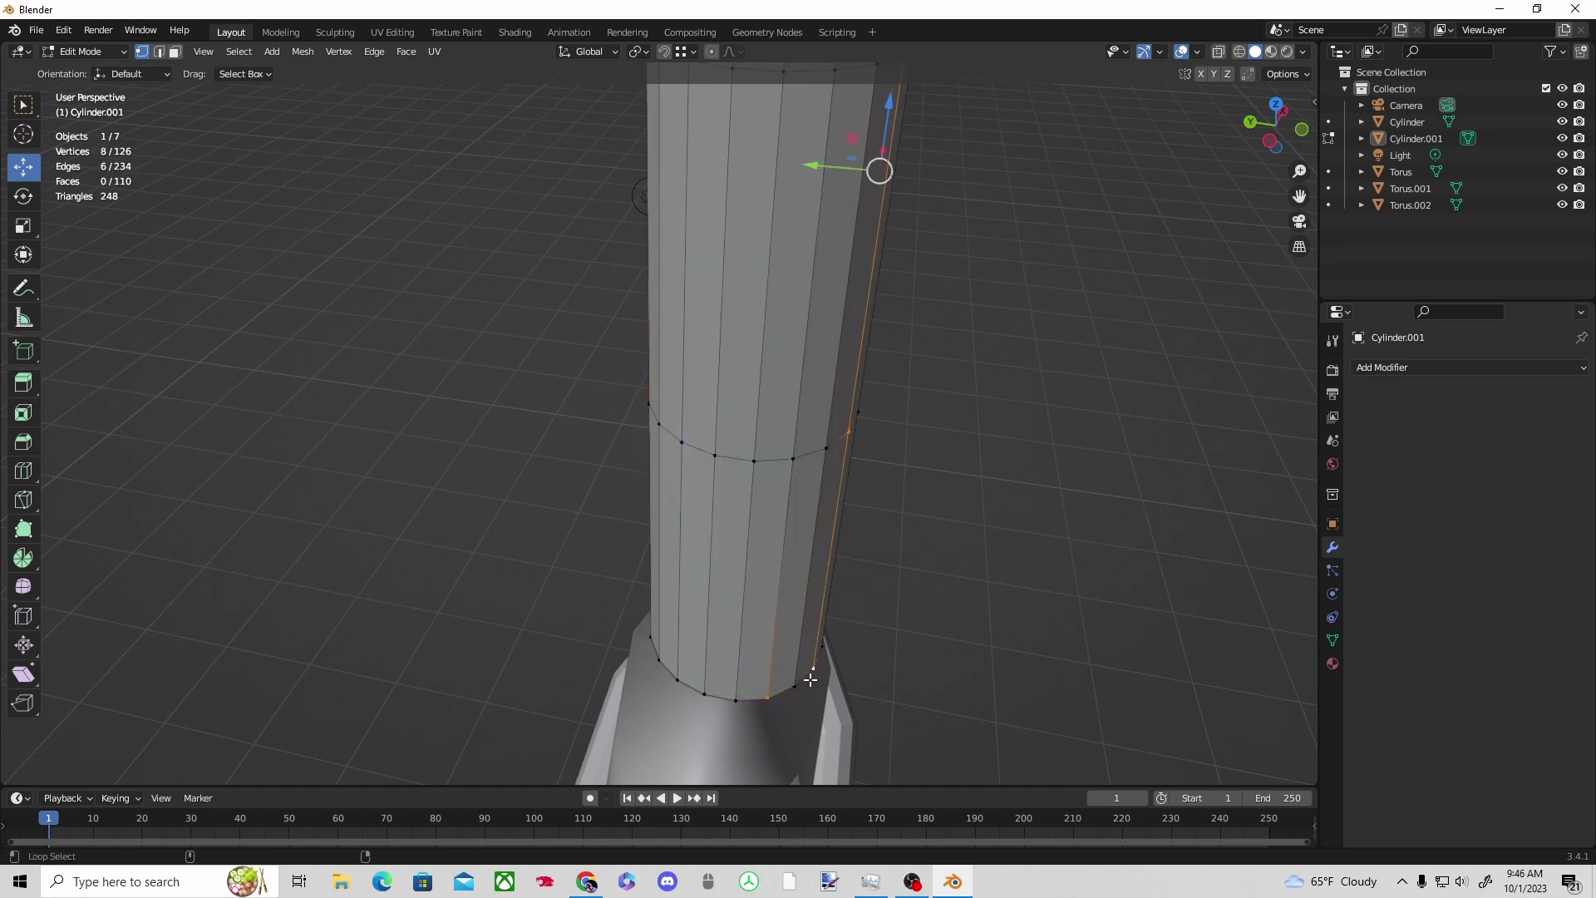
alt+shift+click(744, 699)
key(alt+a)
drag(741, 587, 754, 422)
Extrude the band between the two lowest loops in place and scale it by 1.55 to form a collar.
alt+shift+click(780, 460)
key(e)
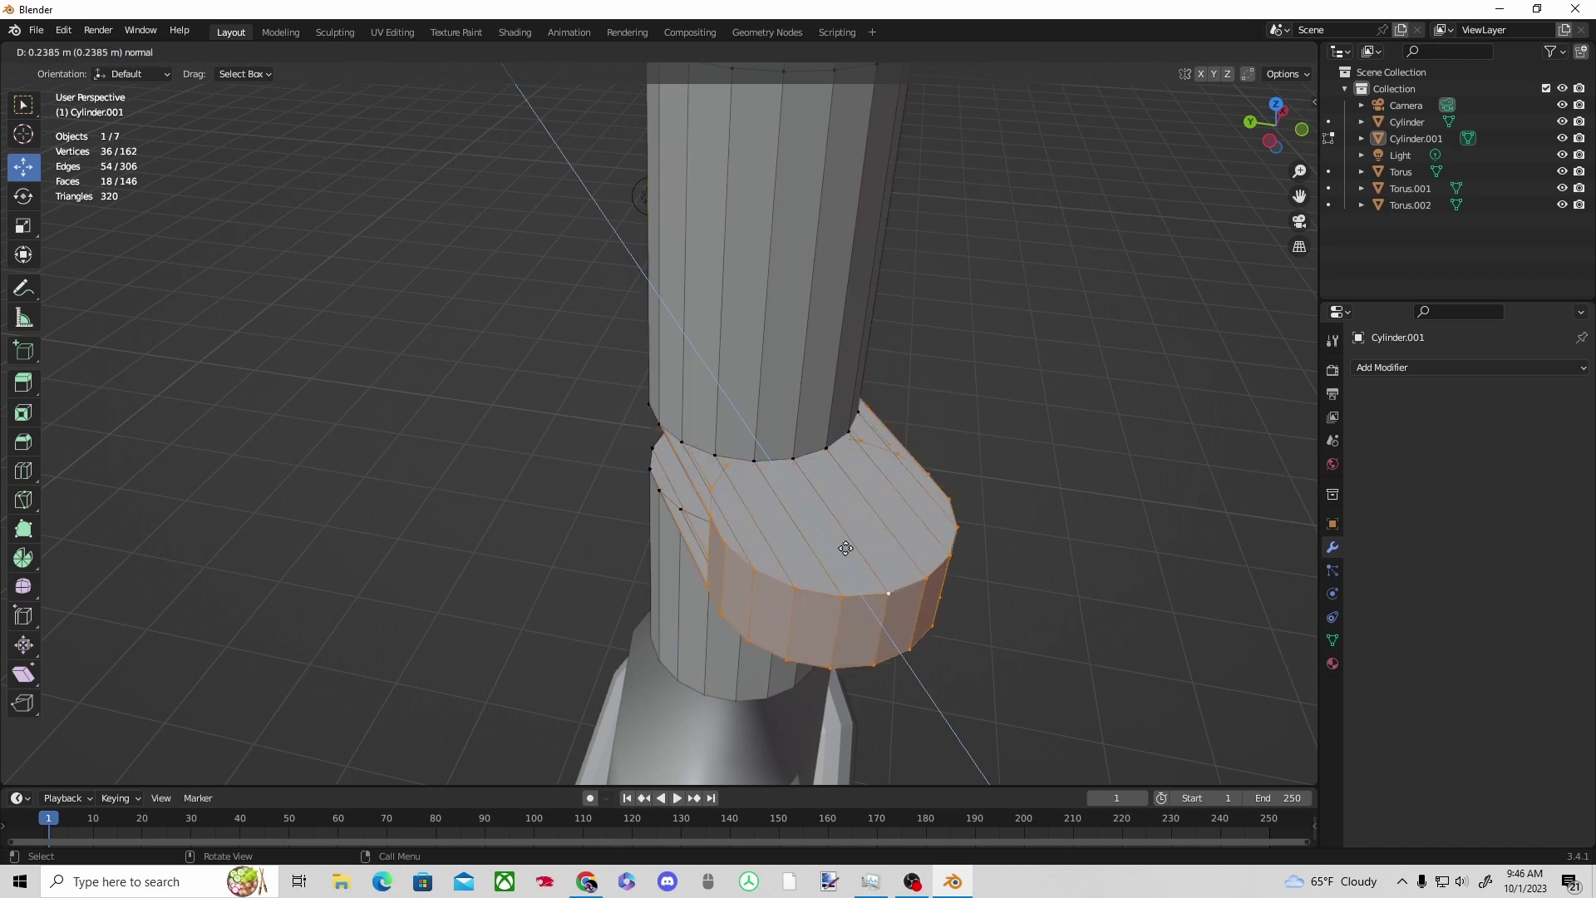
right_click(750, 456)
key(s)
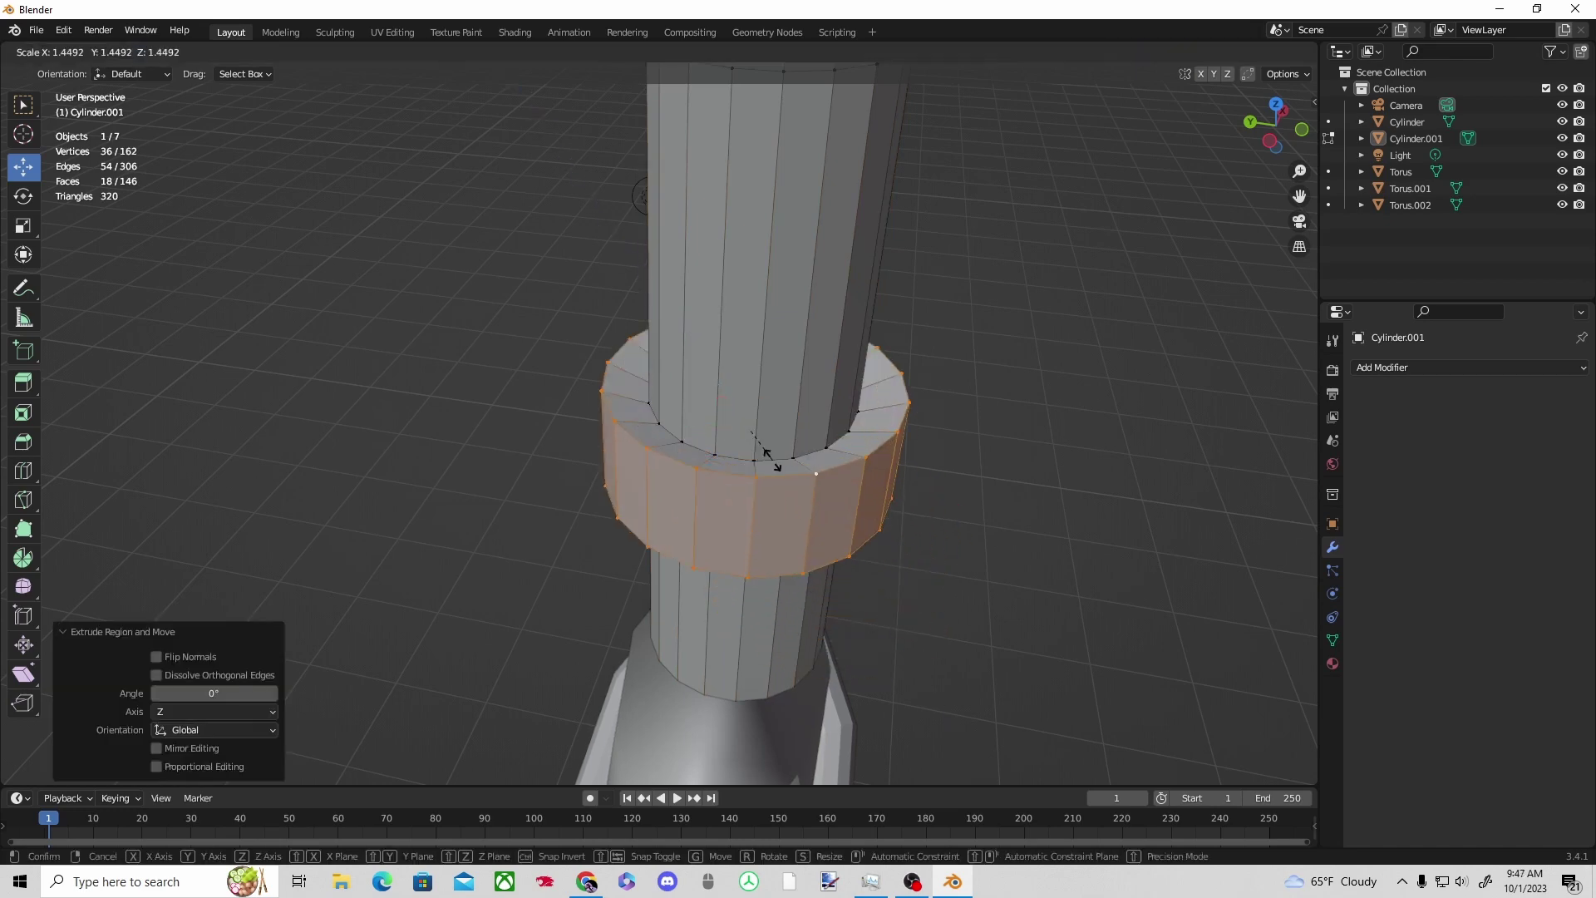
click(758, 469)
middle_drag(885, 499, 934, 416)
scroll(937, 411, down, 3)
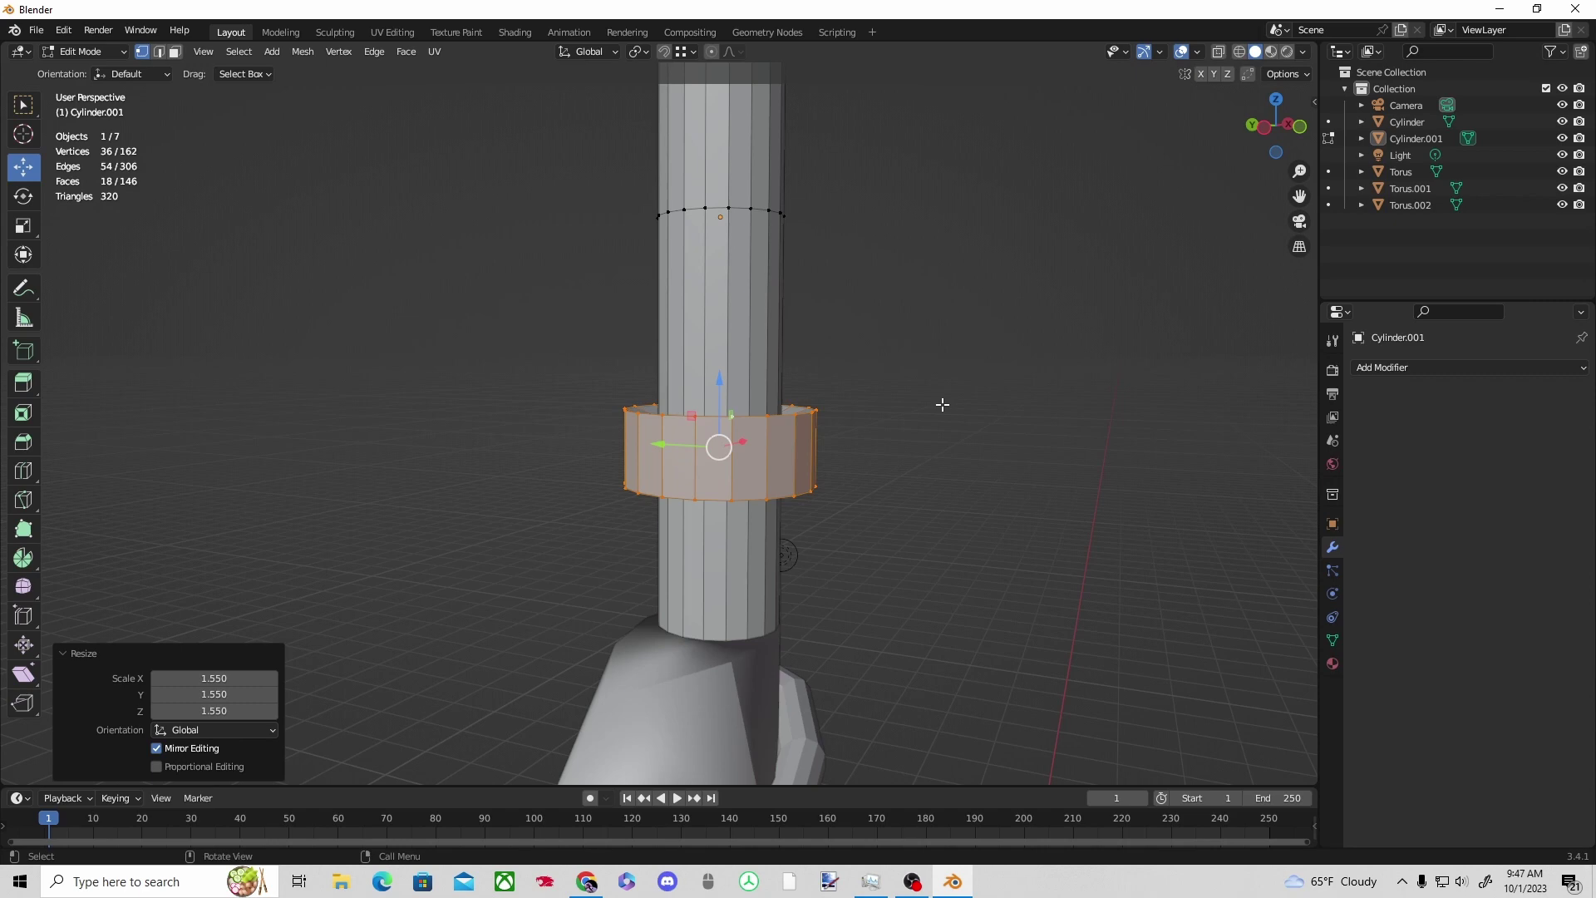
Select the rod's third edge loop and raise it along Z in two moves to just below the fourth loop.
middle_drag(937, 396, 898, 415)
click(952, 326)
middle_drag(955, 321, 996, 301)
drag(695, 176, 698, 83)
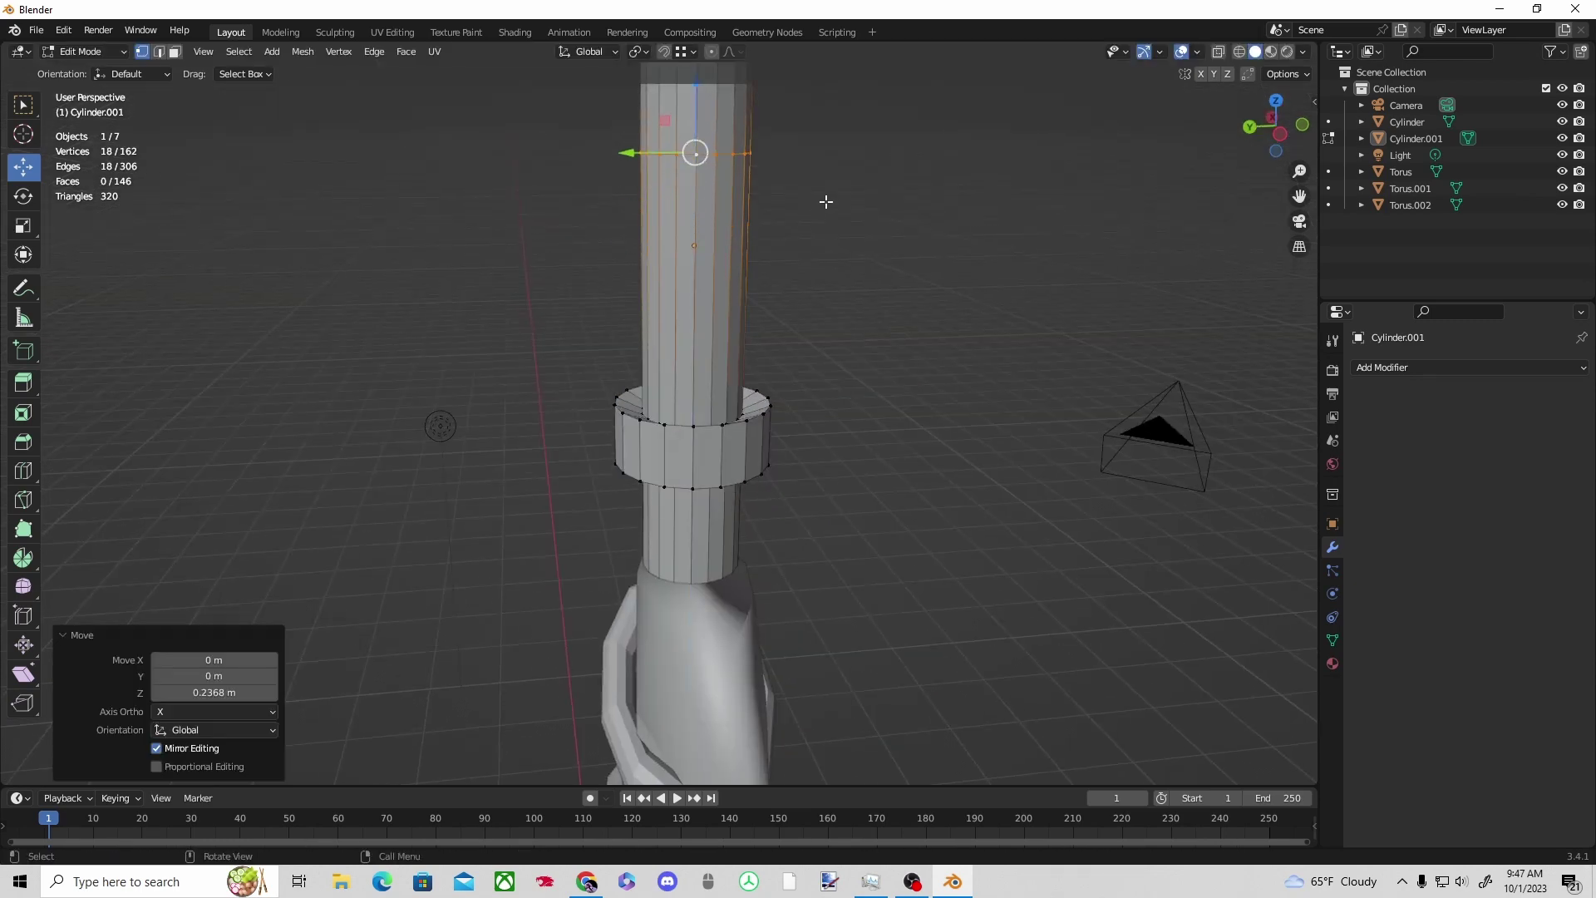
key(KP_Decimal)
scroll(773, 216, down, 6)
drag(662, 360, 673, 305)
alt+shift+click(673, 305)
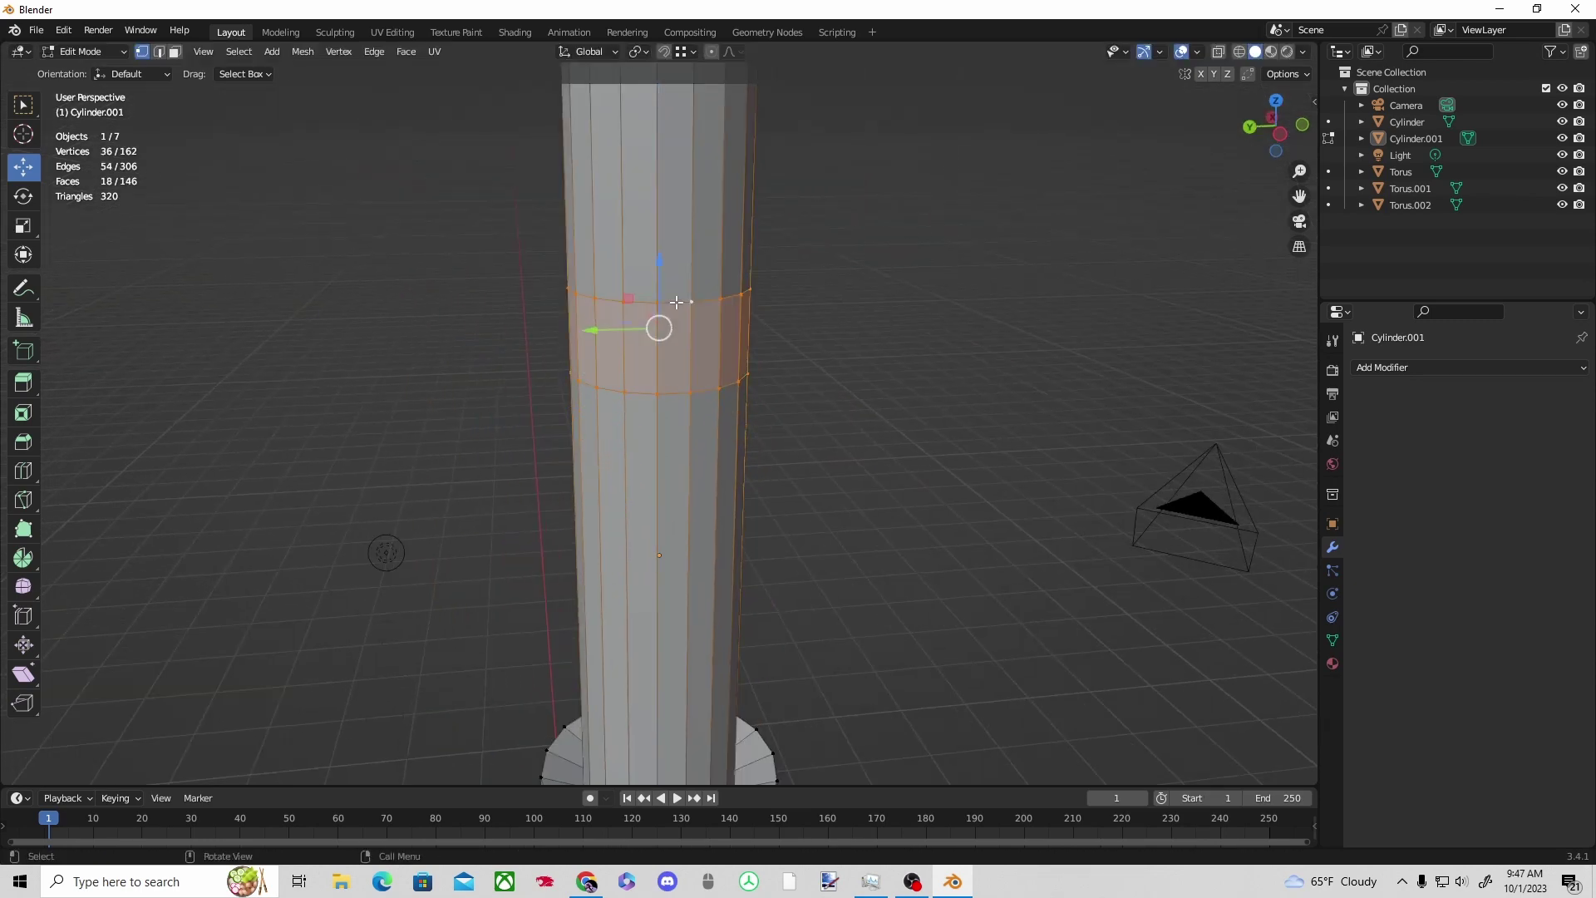
key(s)
right_click(675, 317)
click(775, 366)
middle_drag(778, 368, 752, 404)
Reselect the band between the third and fourth loops, extrude it and scale it by 1.409 into a second collar.
click(702, 350)
click(663, 345)
key(ctrl+z)
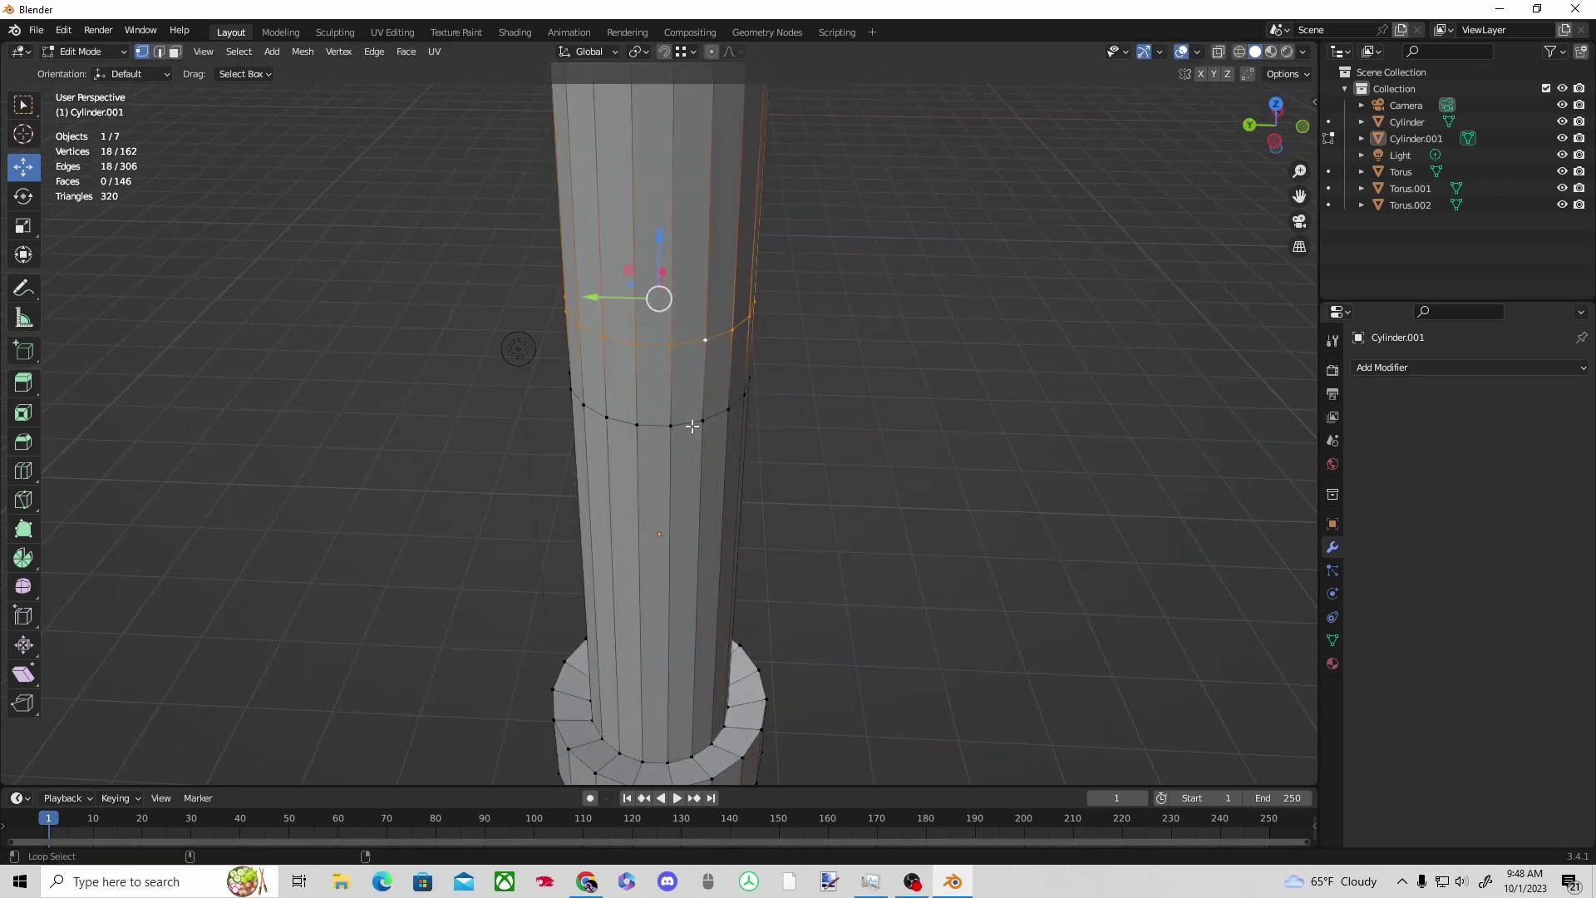
key(e)
key(s)
click(931, 431)
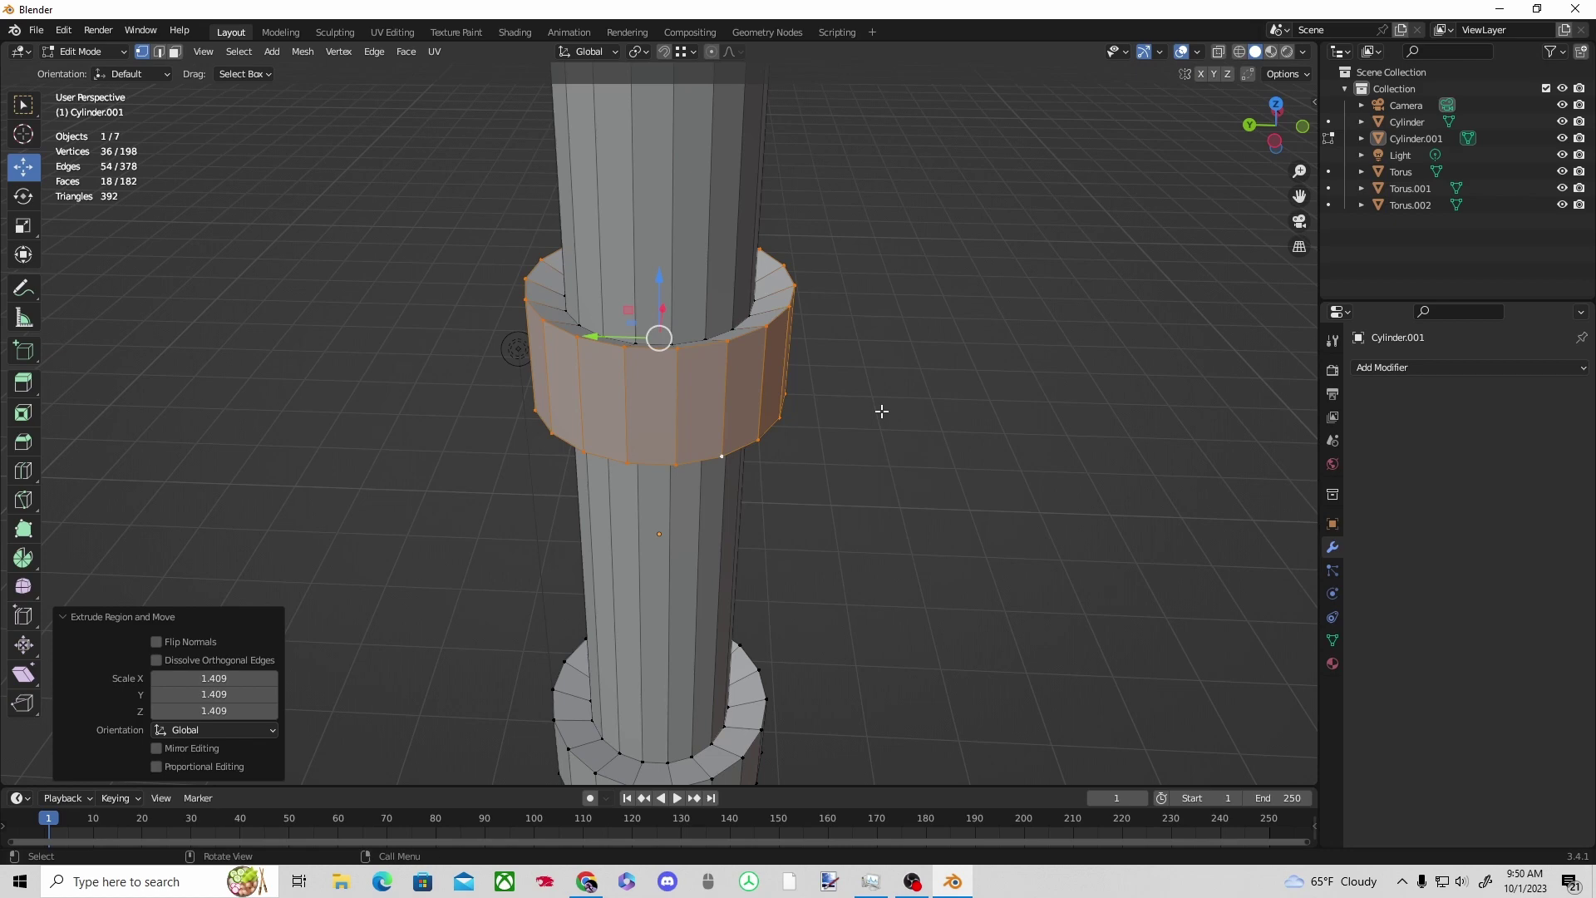
Add one loop cut in the rod's top section and slide it to factor 0.549, just above the fifth loop.
scroll(914, 407, down, 5)
scroll(985, 387, up, 1)
click(862, 204)
drag(619, 88, 829, 171)
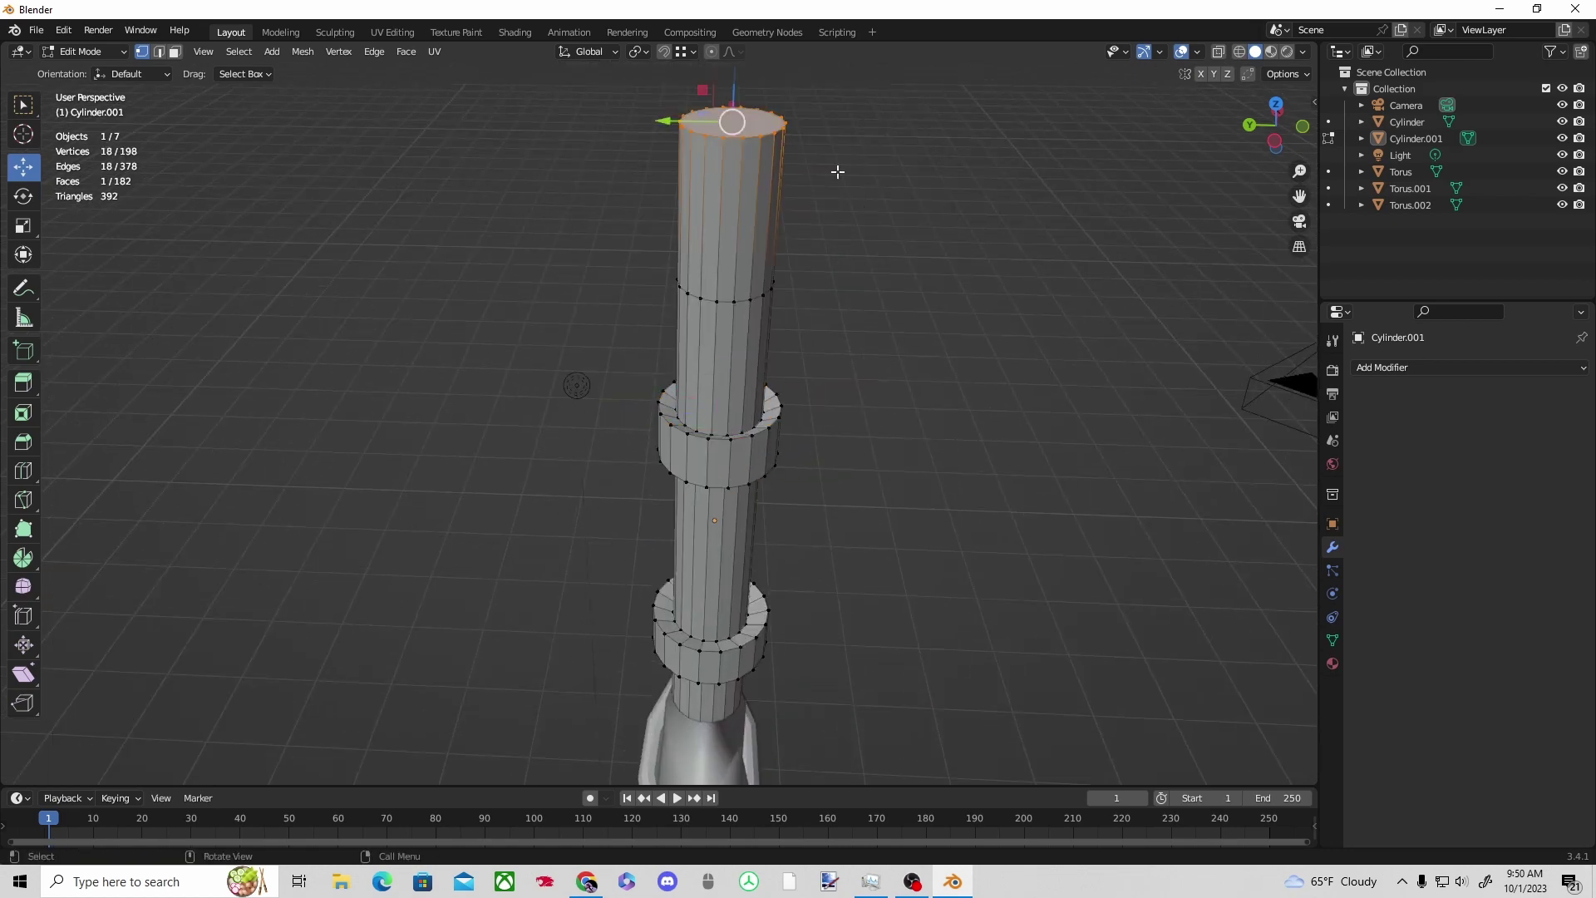
key(ctrl+r)
click(804, 189)
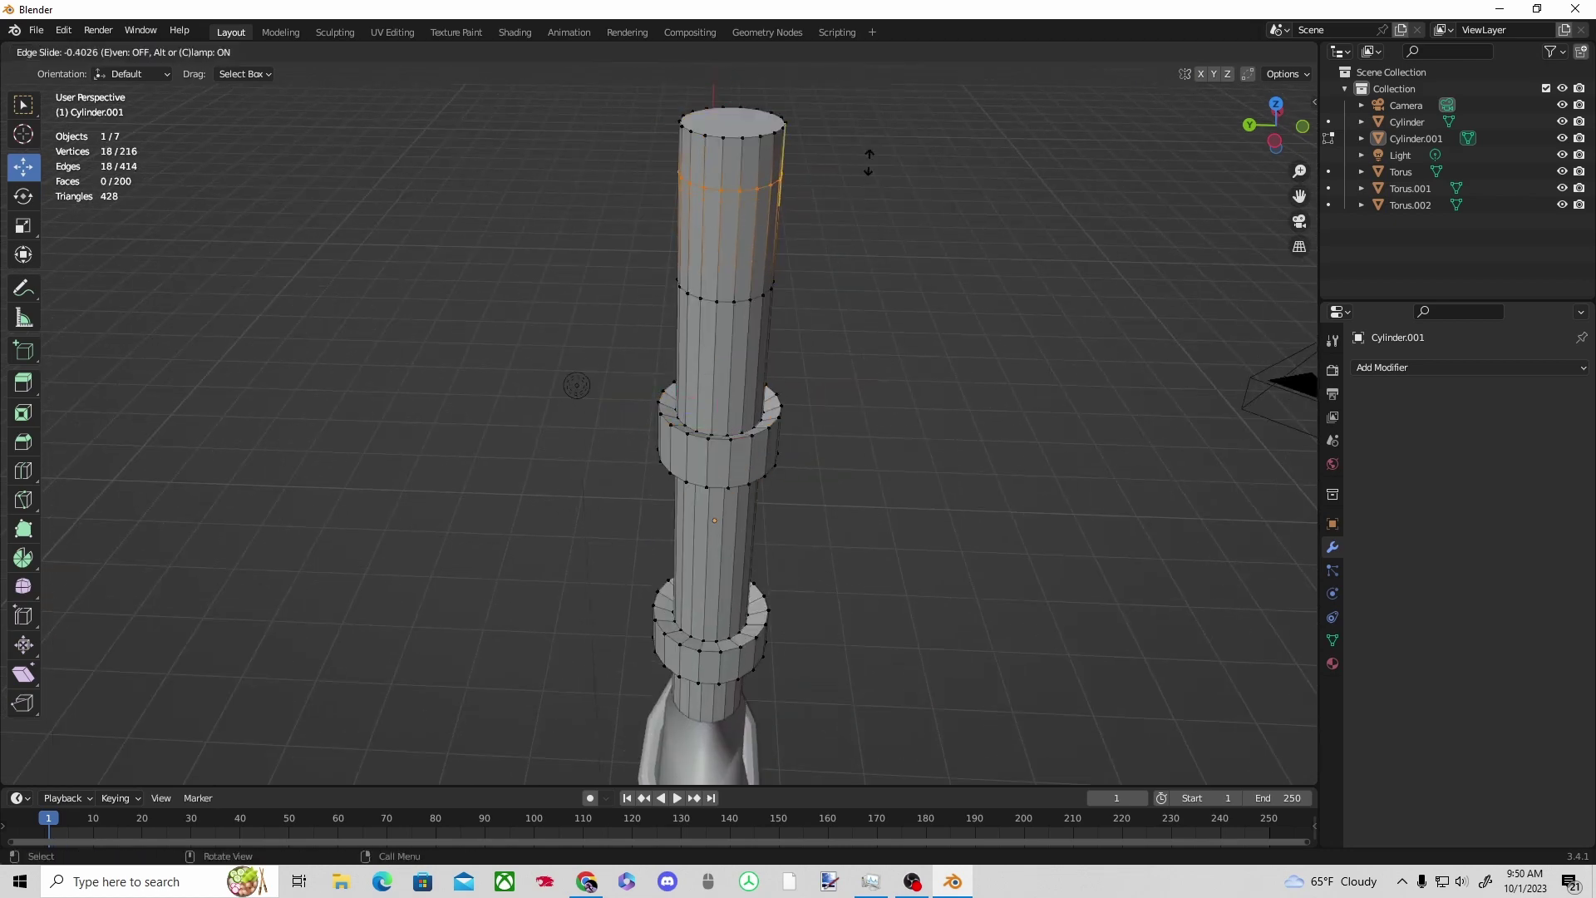
click(859, 238)
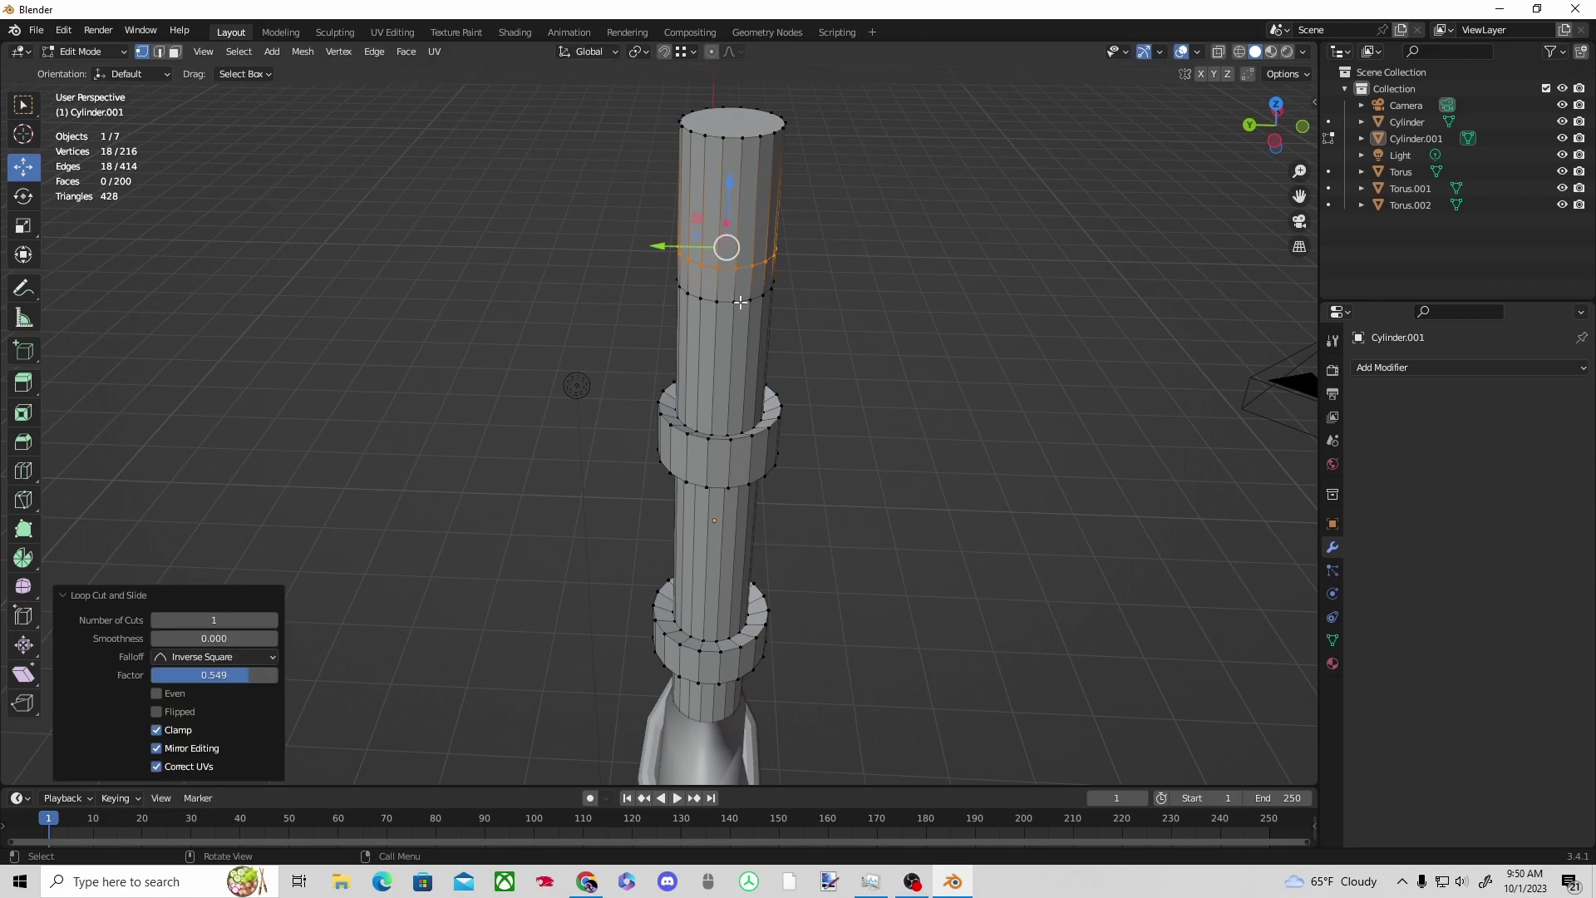
Extrude the band between the two uppermost loop cuts and scale it by about 1.48 into a third collar.
key(e)
key(s)
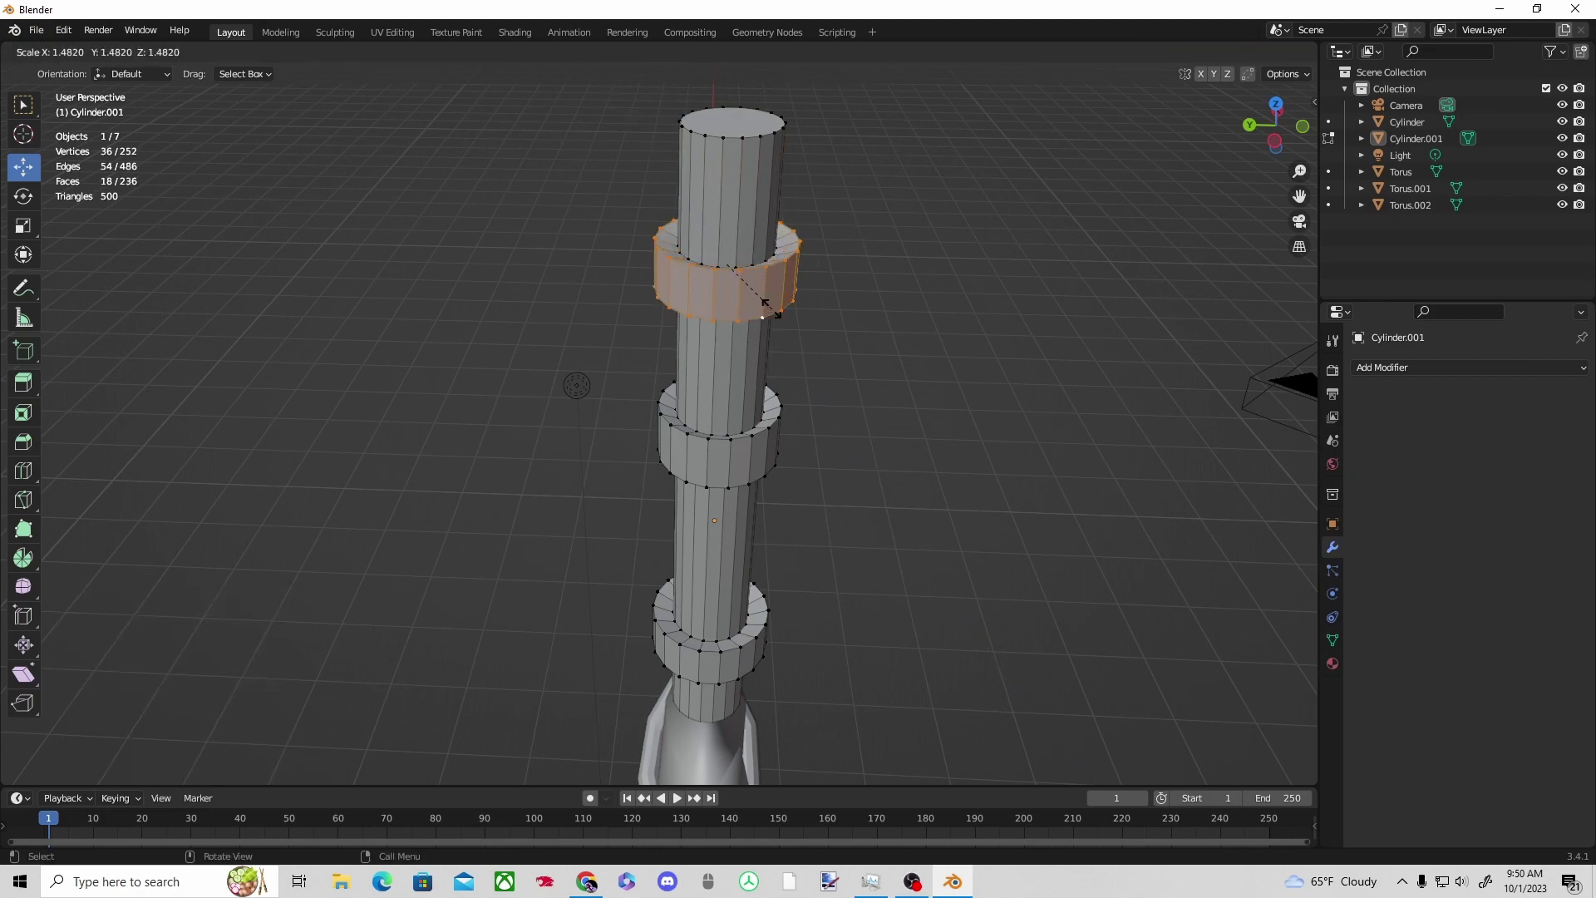
click(765, 307)
middle_drag(766, 309, 682, 329)
click(796, 362)
mouse_move(797, 366)
middle_down()
mouse_move(787, 463)
mouse_move(803, 368)
middle_up()
scroll(803, 367, down, 5)
Return to Object Mode, select the collared rod and apply Shade Smooth to it.
click(84, 51)
click(75, 70)
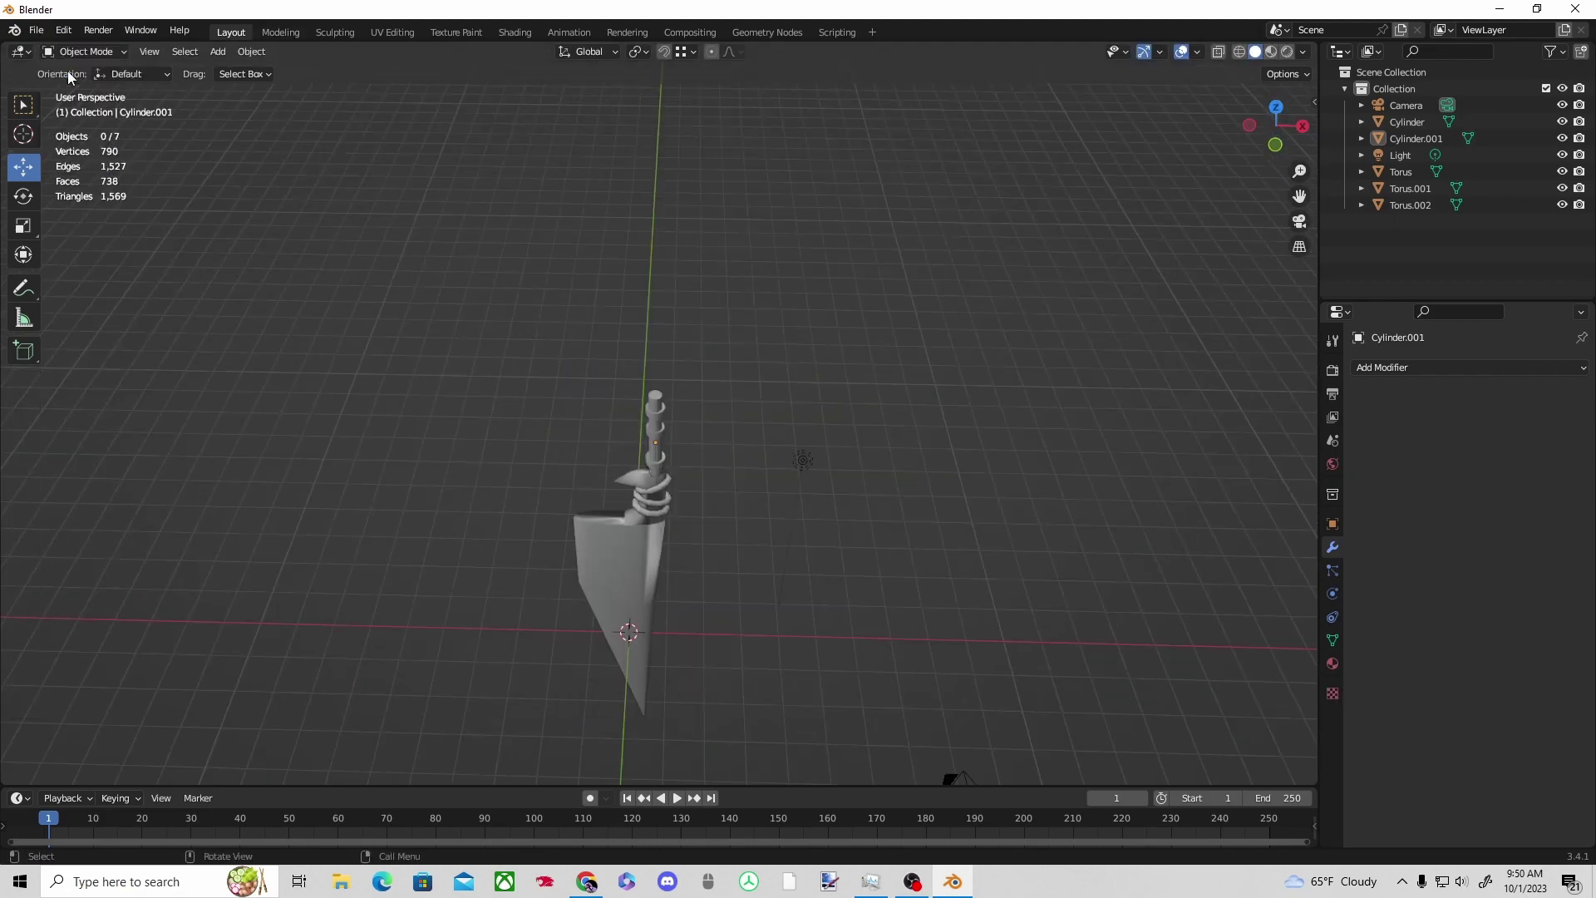
scroll(791, 561, down, 3)
key(a)
click(725, 542)
scroll(725, 540, up, 5)
mouse_move(724, 540)
middle_down()
mouse_move(330, 508)
mouse_move(312, 478)
middle_up()
scroll(582, 382, up, 2)
click(663, 351)
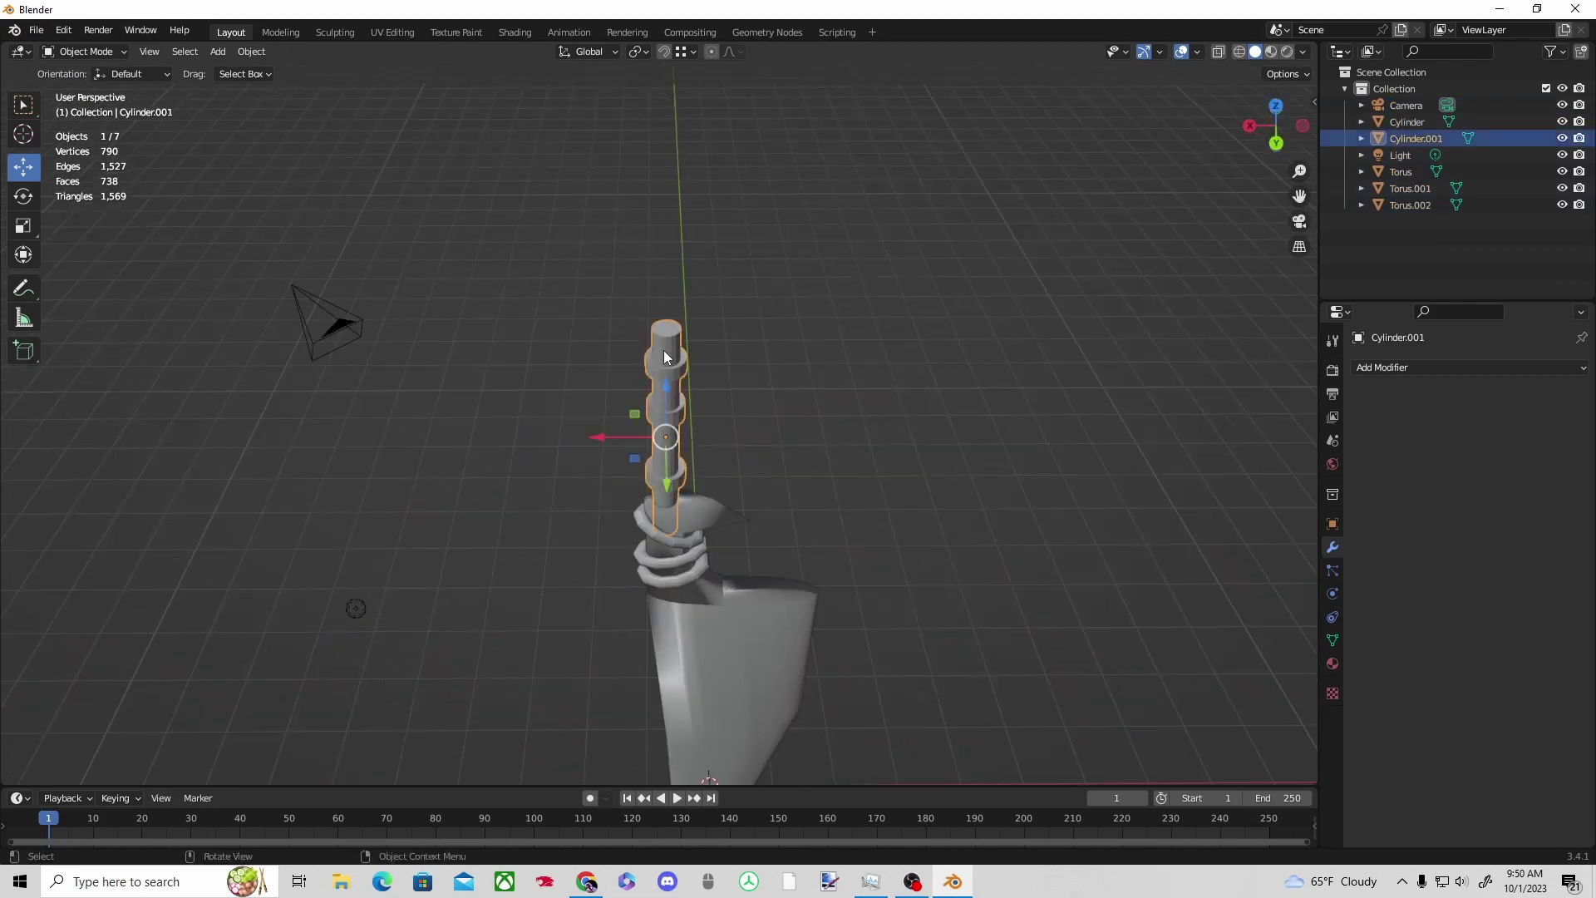
scroll(665, 353, up, 1)
right_click(676, 341)
click(675, 342)
Select the three torus rings around the handle together and apply Shade Smooth to them.
click(823, 366)
middle_drag(824, 366, 592, 470)
click(666, 611)
shift+click(666, 651)
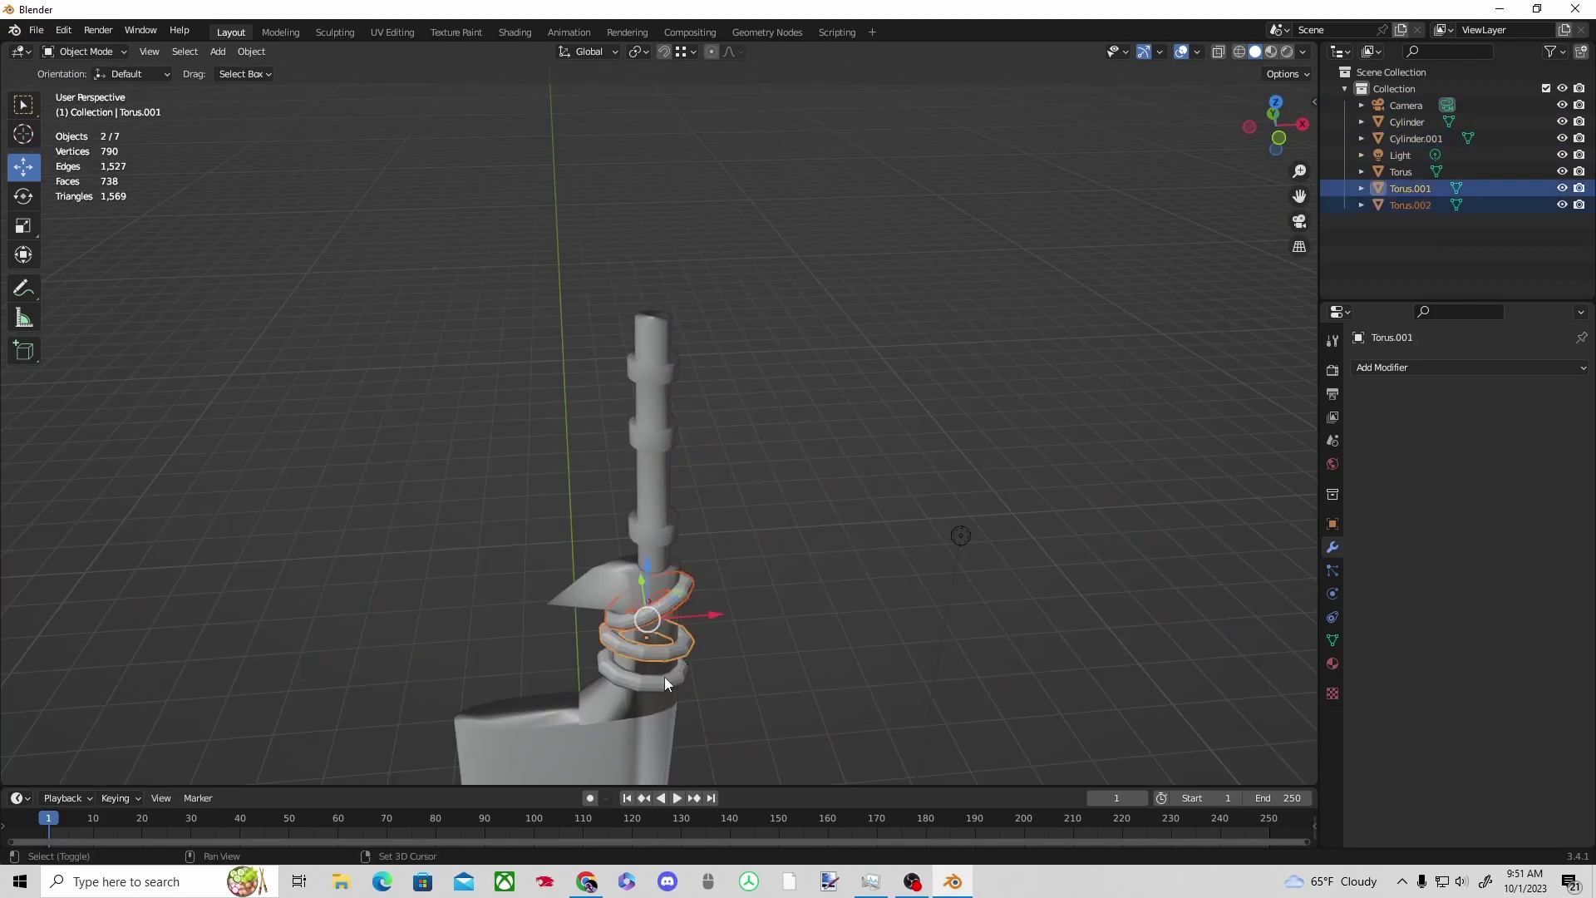
shift+click(665, 679)
right_click(665, 676)
click(664, 521)
Add a UV sphere to the scene and reduce it to 16 segments and 7 rings.
click(734, 525)
mouse_move(735, 525)
middle_down()
mouse_move(426, 518)
mouse_move(308, 565)
middle_up()
middle_drag(826, 406, 878, 372)
key(shift+a)
mouse_move(878, 373)
click(964, 427)
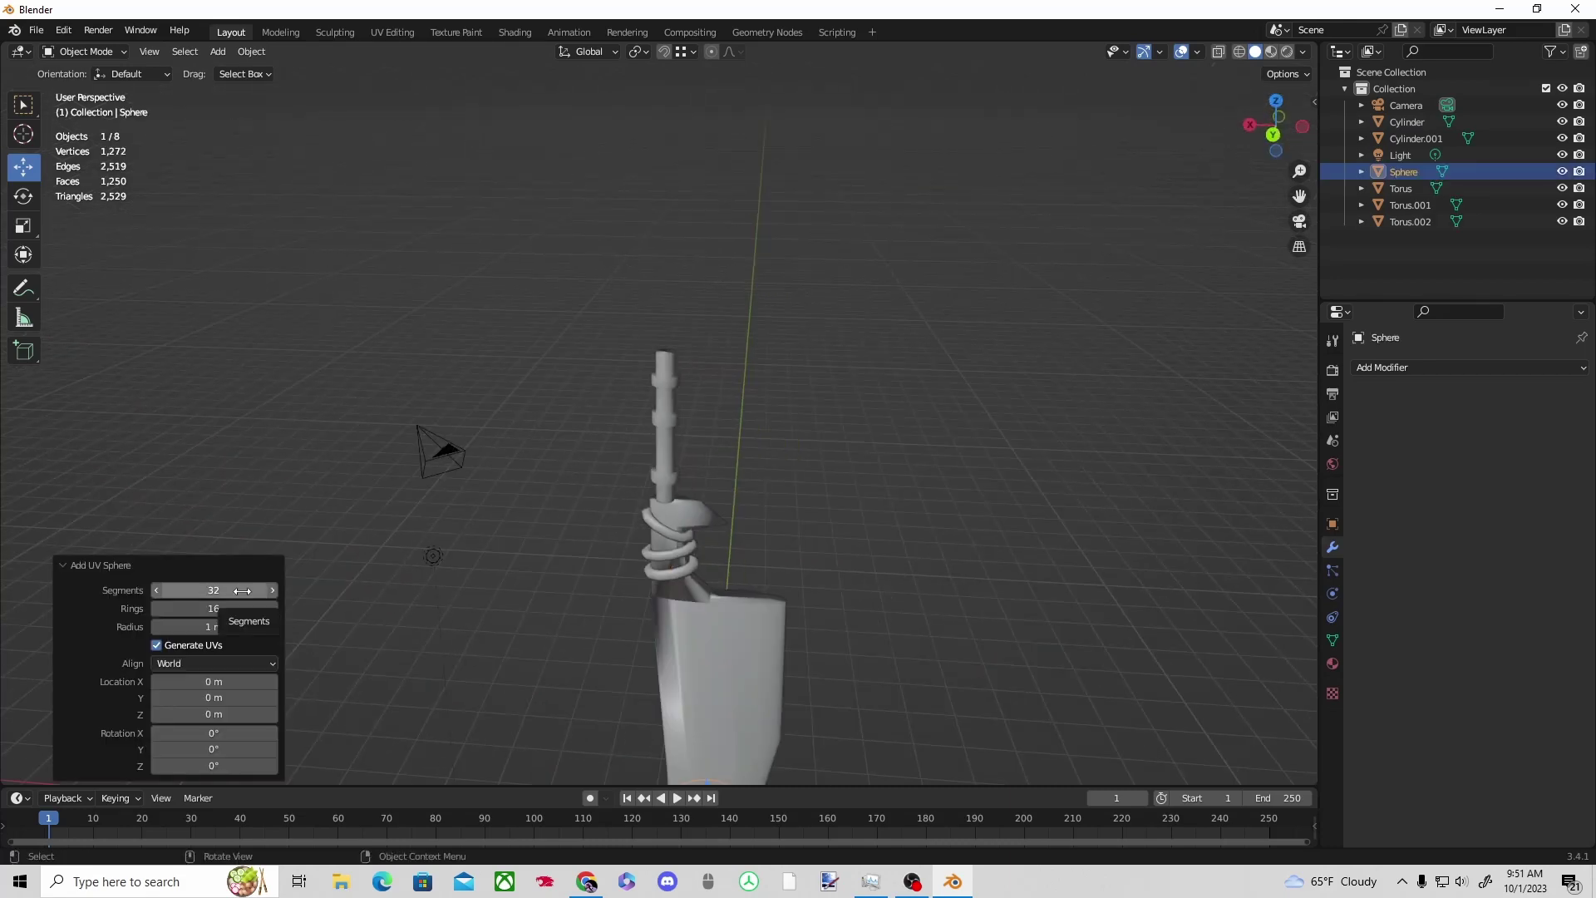
drag(240, 591, 227, 601)
click(244, 585)
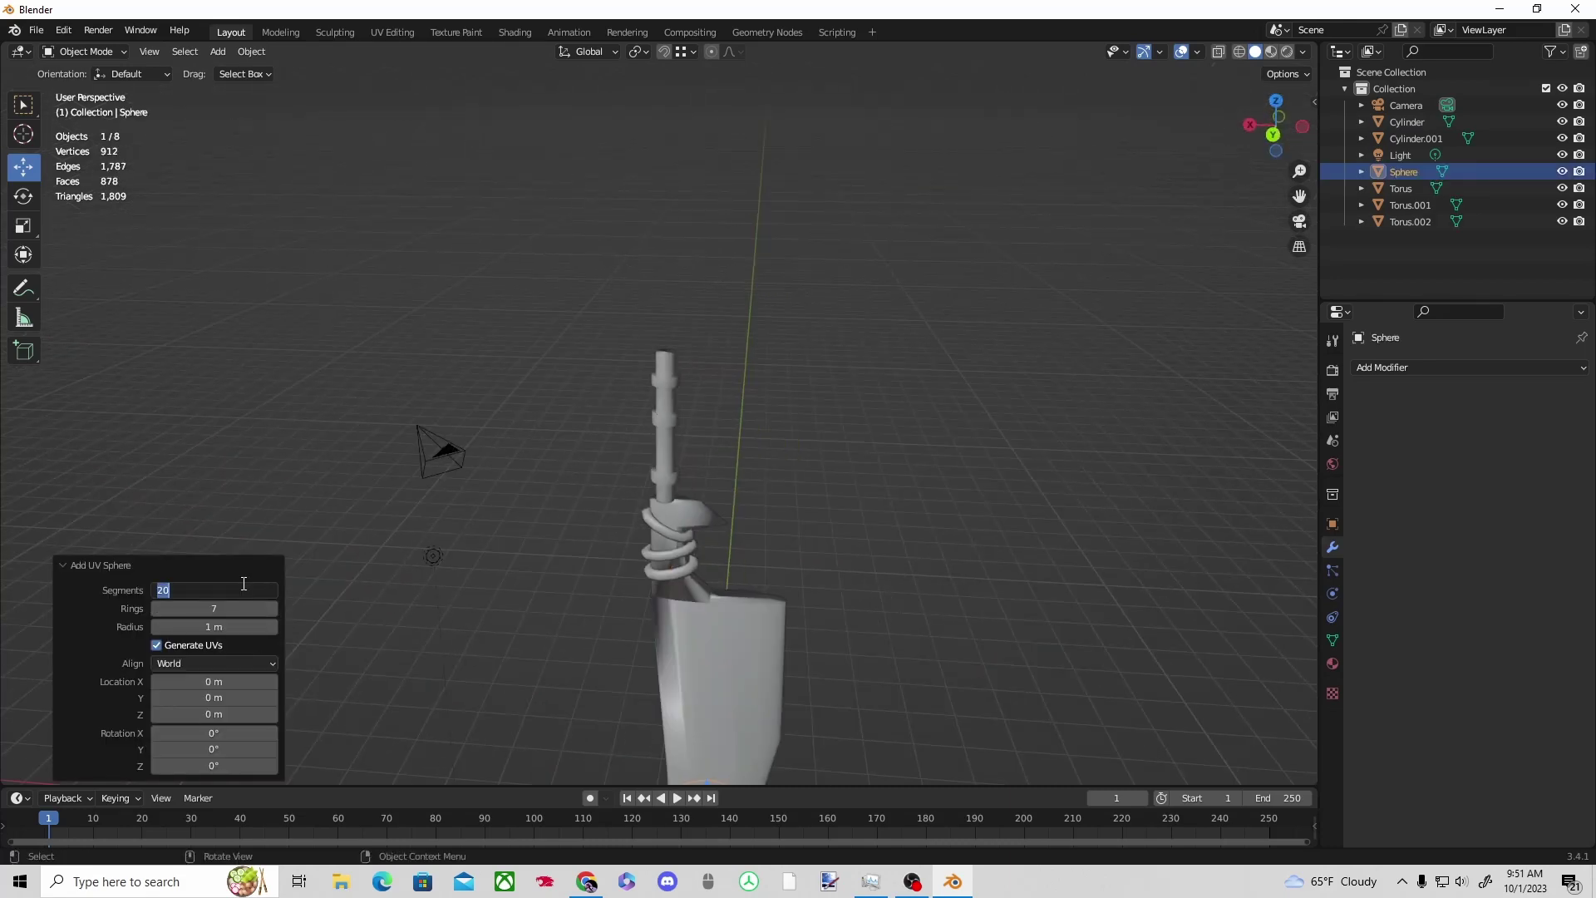
click(499, 582)
Raise the sphere about 9.19 m along Z to the rod's top end and check the sword picture in Chrome.
scroll(802, 611, down, 4)
click(690, 654)
click(742, 656)
click(689, 654)
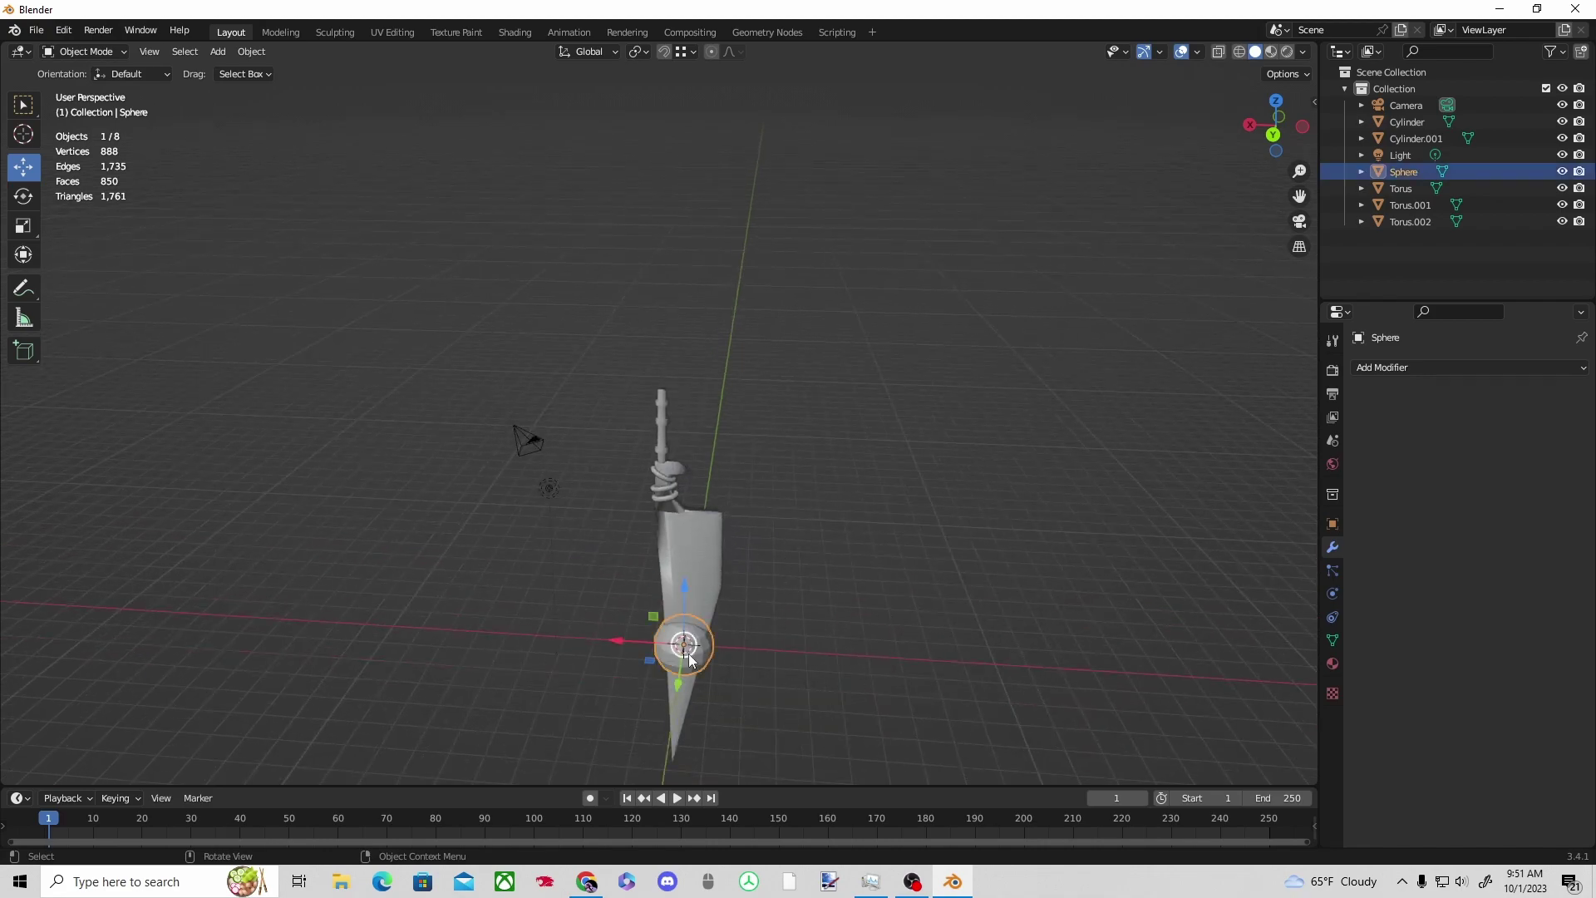
drag(682, 587, 686, 312)
scroll(846, 359, up, 7)
scroll(846, 359, down, 2)
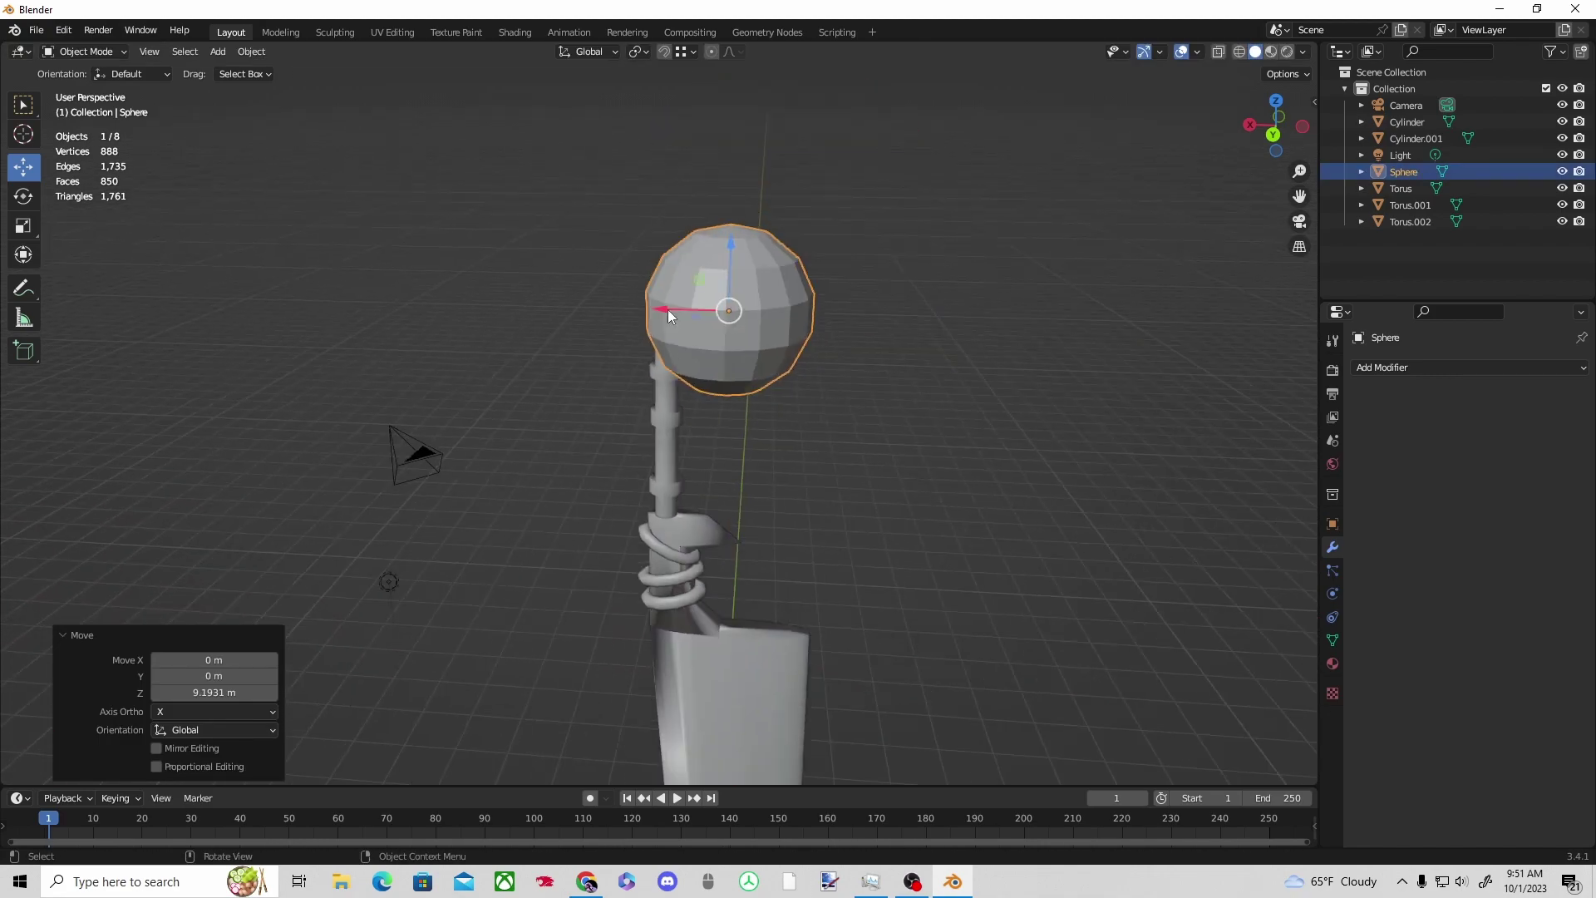
click(586, 881)
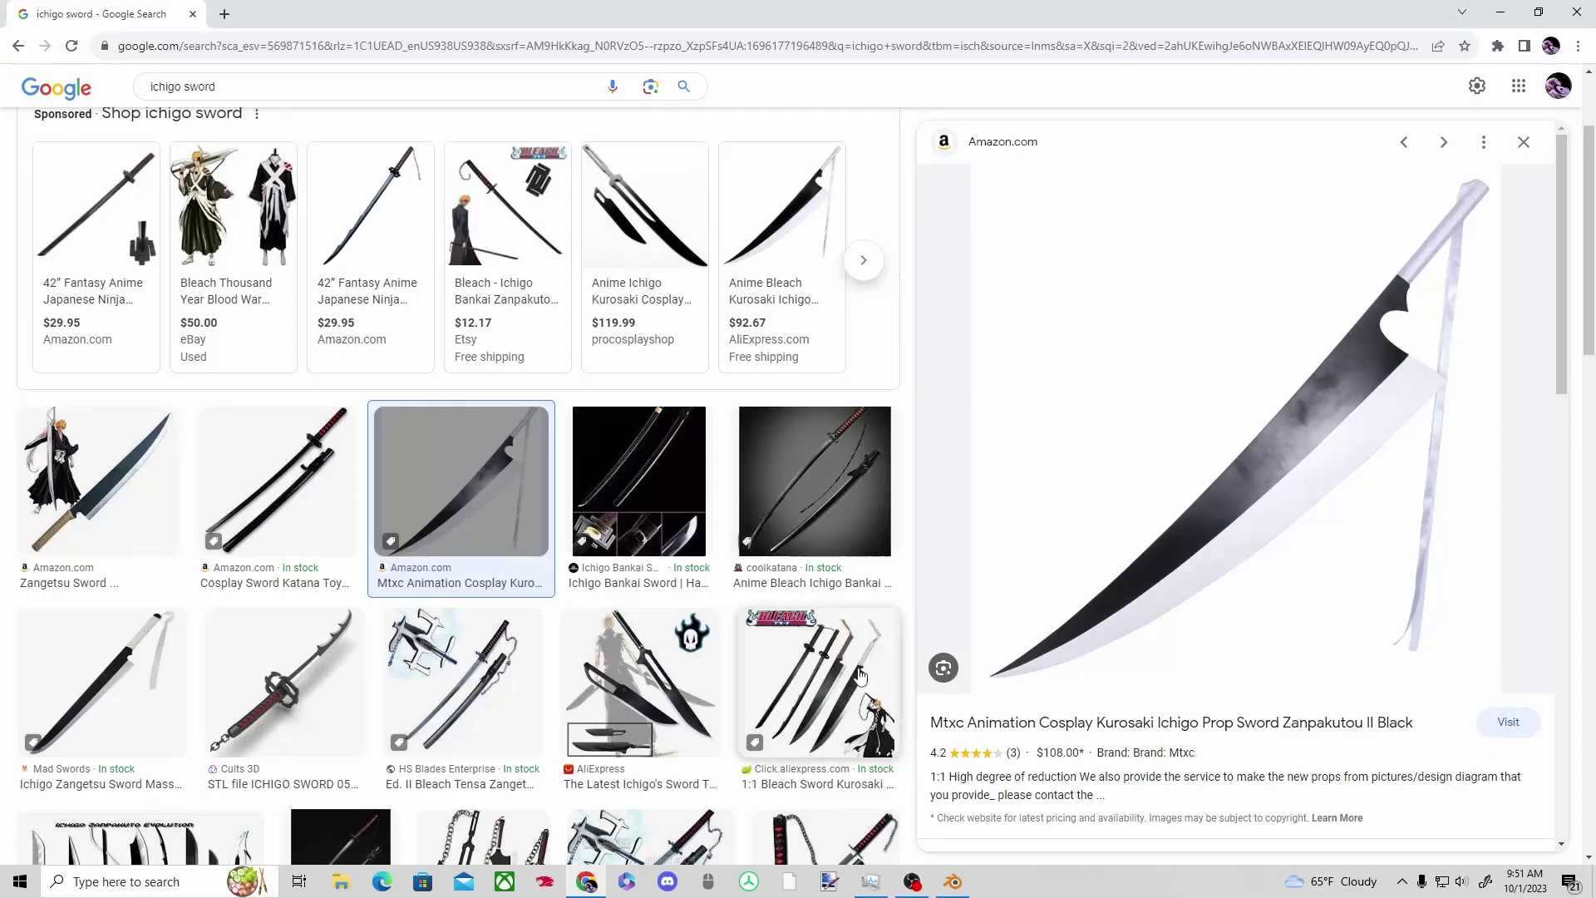
click(953, 881)
Scale the sphere down in two passes to pommel size and move it along X over the rod.
key(s)
click(805, 314)
drag(660, 308, 608, 307)
key(s)
click(793, 321)
Fine-tune the sphere's position at the rod's top end and centre it along X in the front view.
middle_drag(793, 321, 671, 244)
drag(670, 250, 669, 251)
drag(604, 325, 598, 329)
click(598, 332)
click(663, 323)
middle_drag(675, 362, 675, 331)
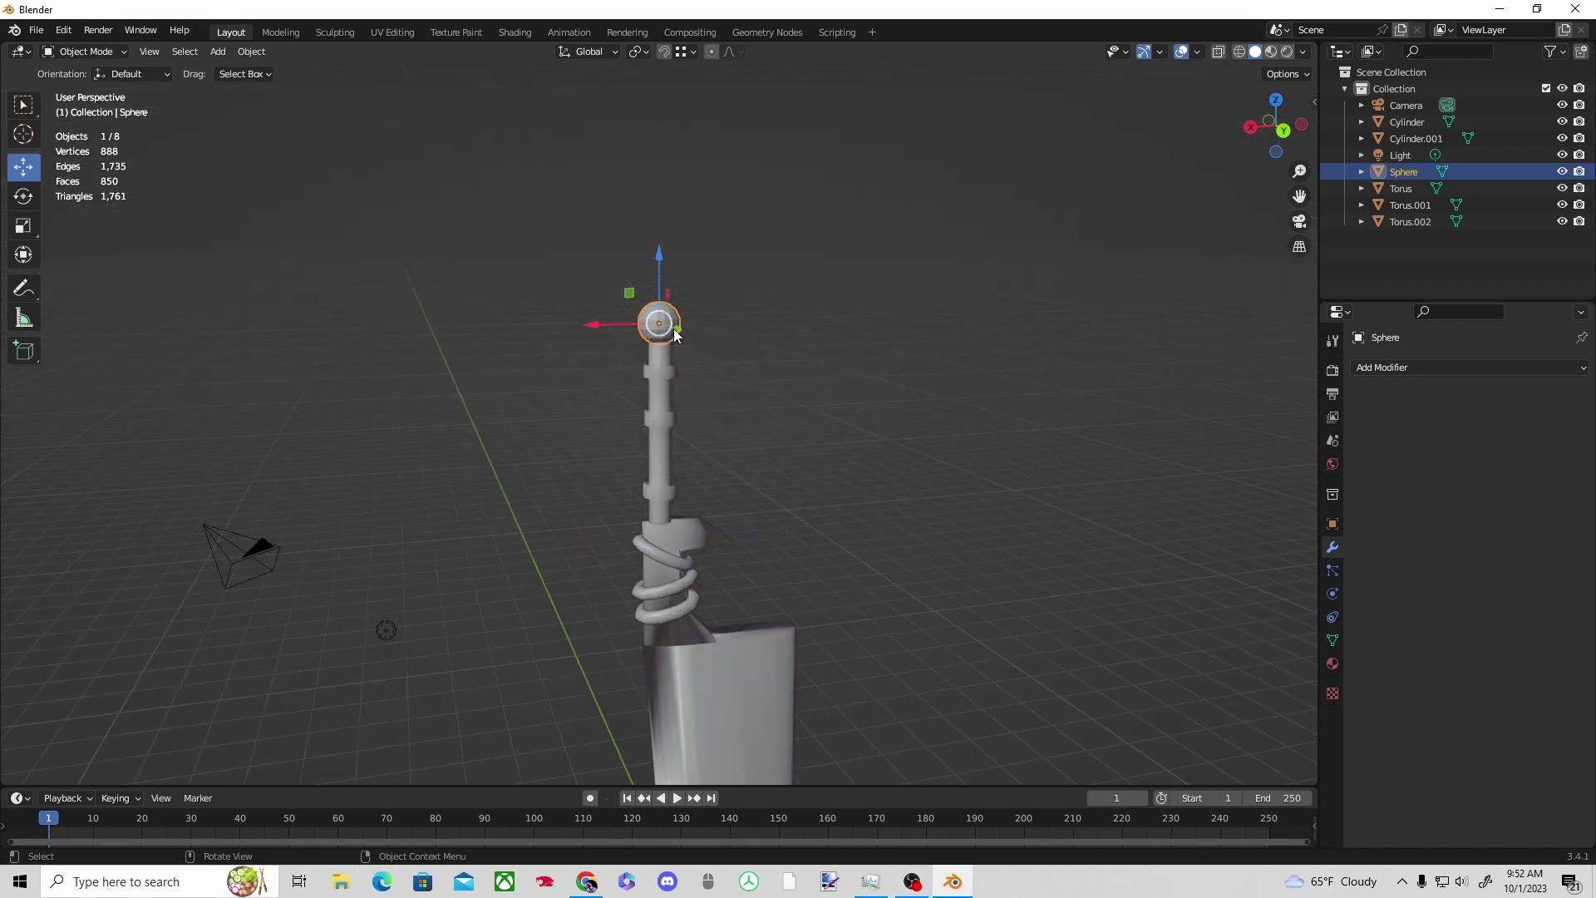
key(KP_3)
key(KP_1)
key(g)
key(x)
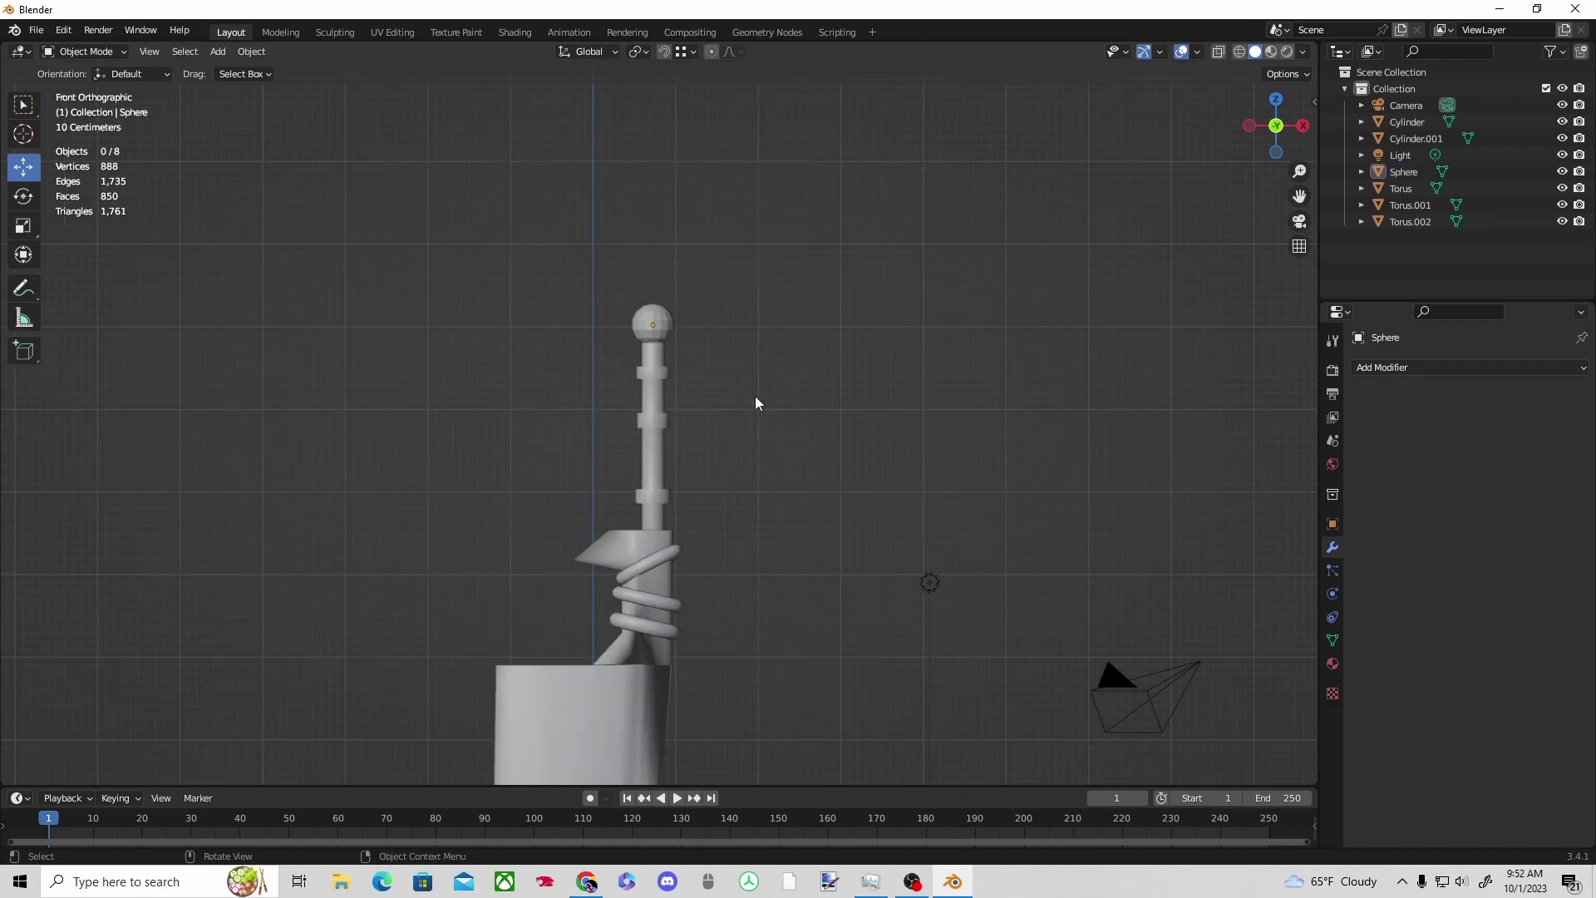
Lower the sphere slightly toward the rod's top end and scale it by 0.894.
key(z)
drag(653, 272, 652, 273)
click(855, 335)
click(667, 326)
key(s)
click(768, 331)
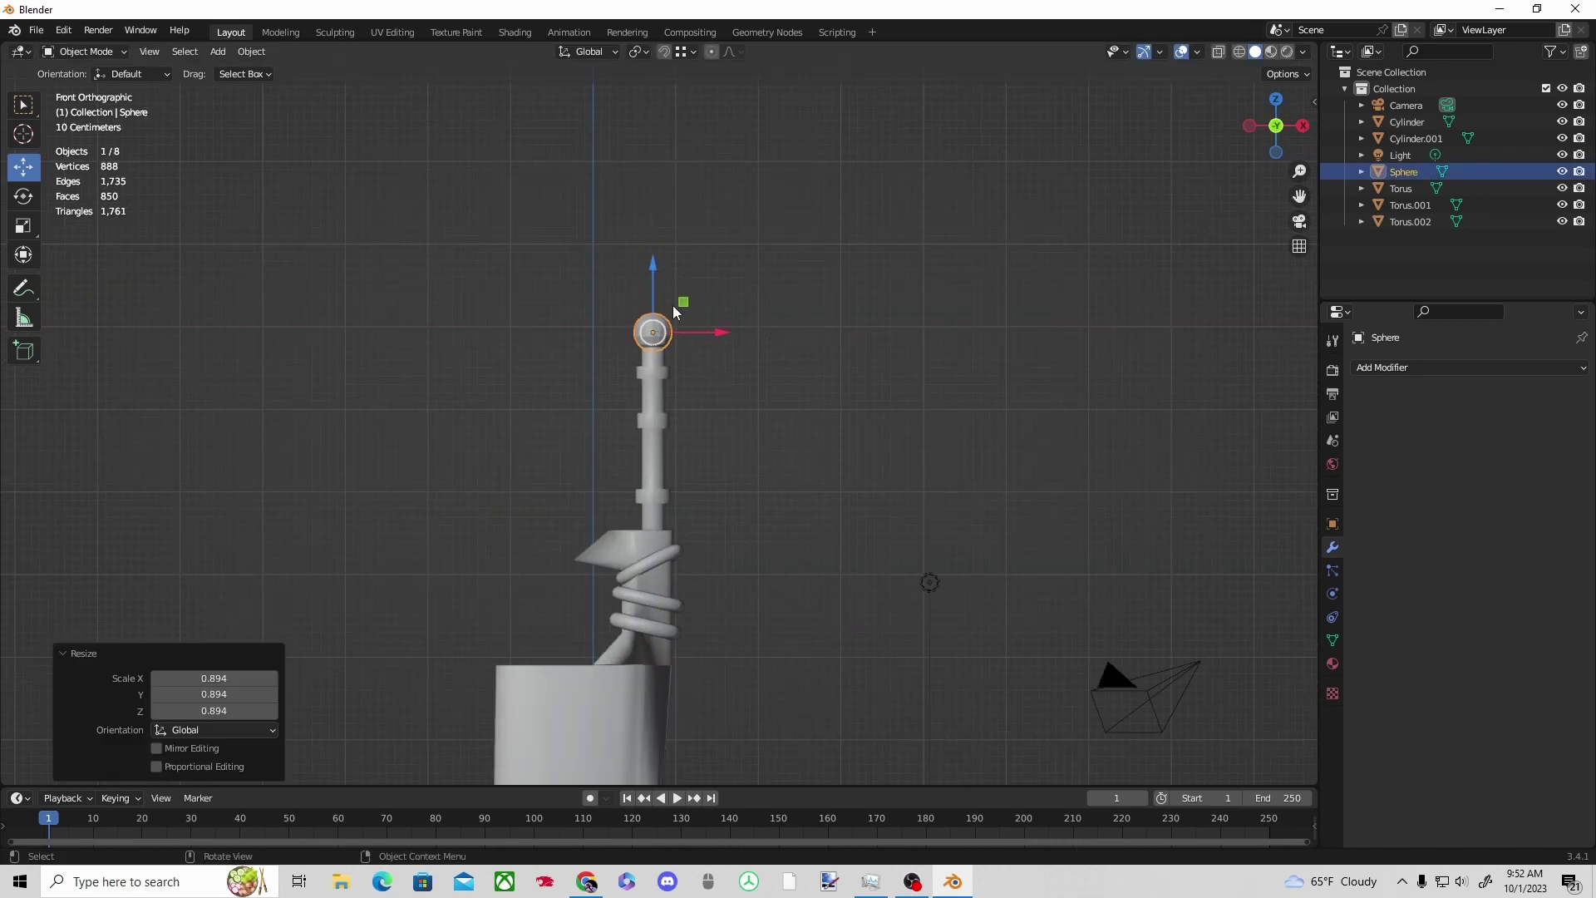
Move the sphere about 0.02 m down along Z and nudge it along X onto the rod.
click(791, 401)
click(660, 325)
drag(652, 267, 652, 269)
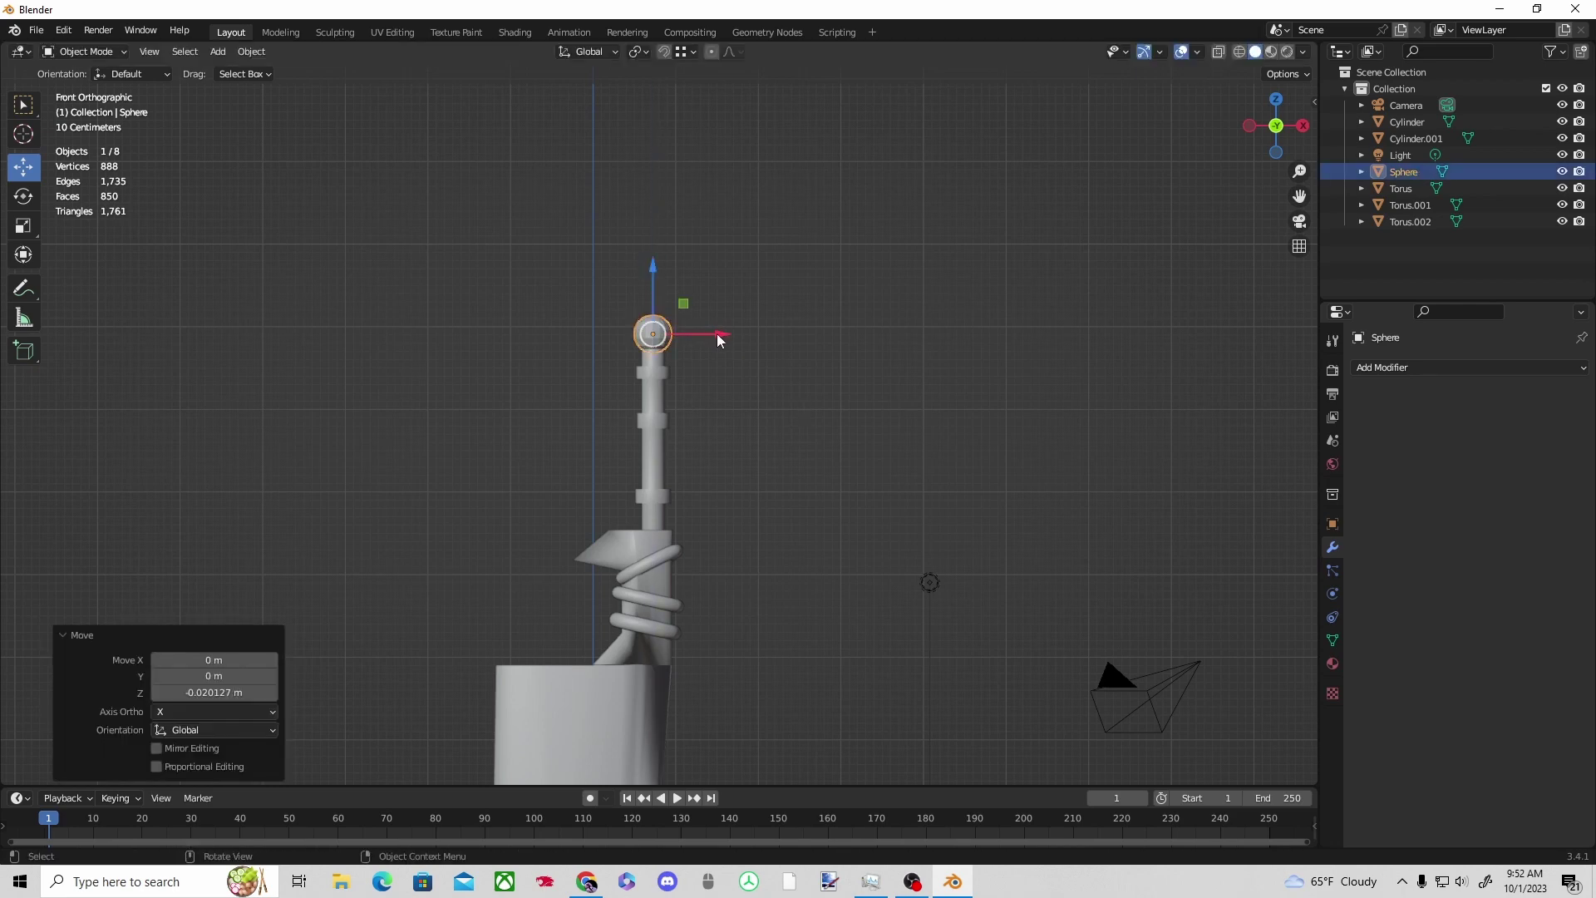
drag(716, 333, 717, 333)
click(766, 391)
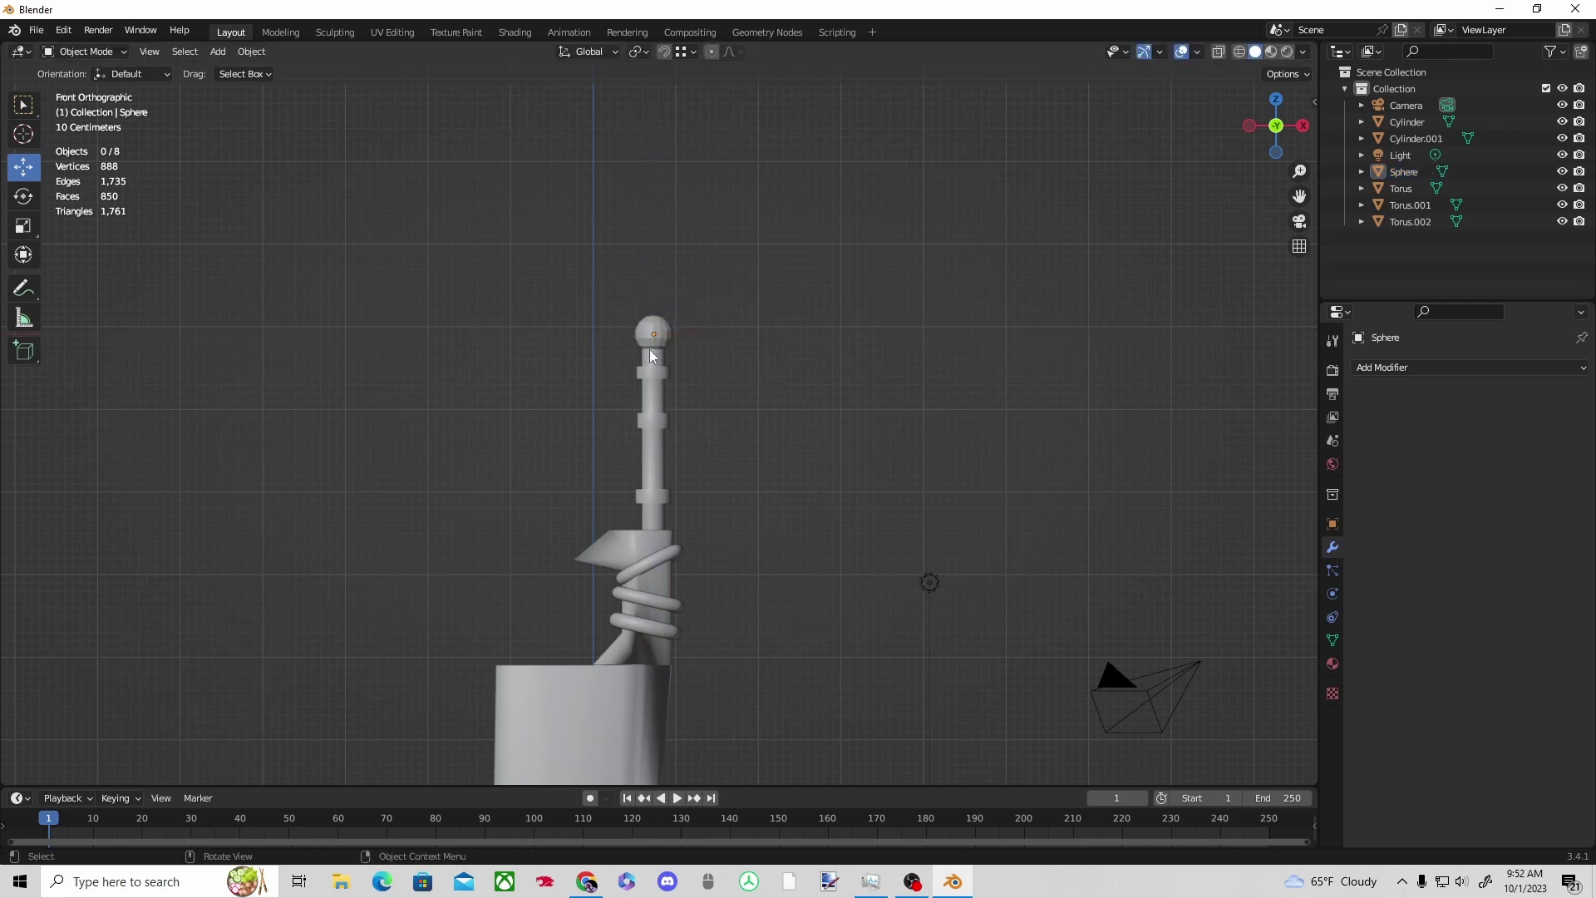
Rescale the sphere slightly, centre it along X on the rod, and check its fit from other angles.
click(652, 342)
key(s)
click(829, 355)
click(830, 354)
click(667, 335)
click(712, 334)
click(653, 333)
drag(719, 333, 719, 340)
click(738, 379)
middle_drag(923, 643, 735, 678)
click(638, 334)
right_click(655, 332)
click(655, 333)
click(772, 367)
mouse_move(856, 401)
middle_down()
mouse_move(680, 387)
mouse_move(930, 499)
mouse_move(676, 562)
middle_up()
scroll(680, 389, down, 3)
Switch to Chrome, search images for "ichigo sword textures" and browse the results.
click(586, 881)
scroll(737, 503, up, 1)
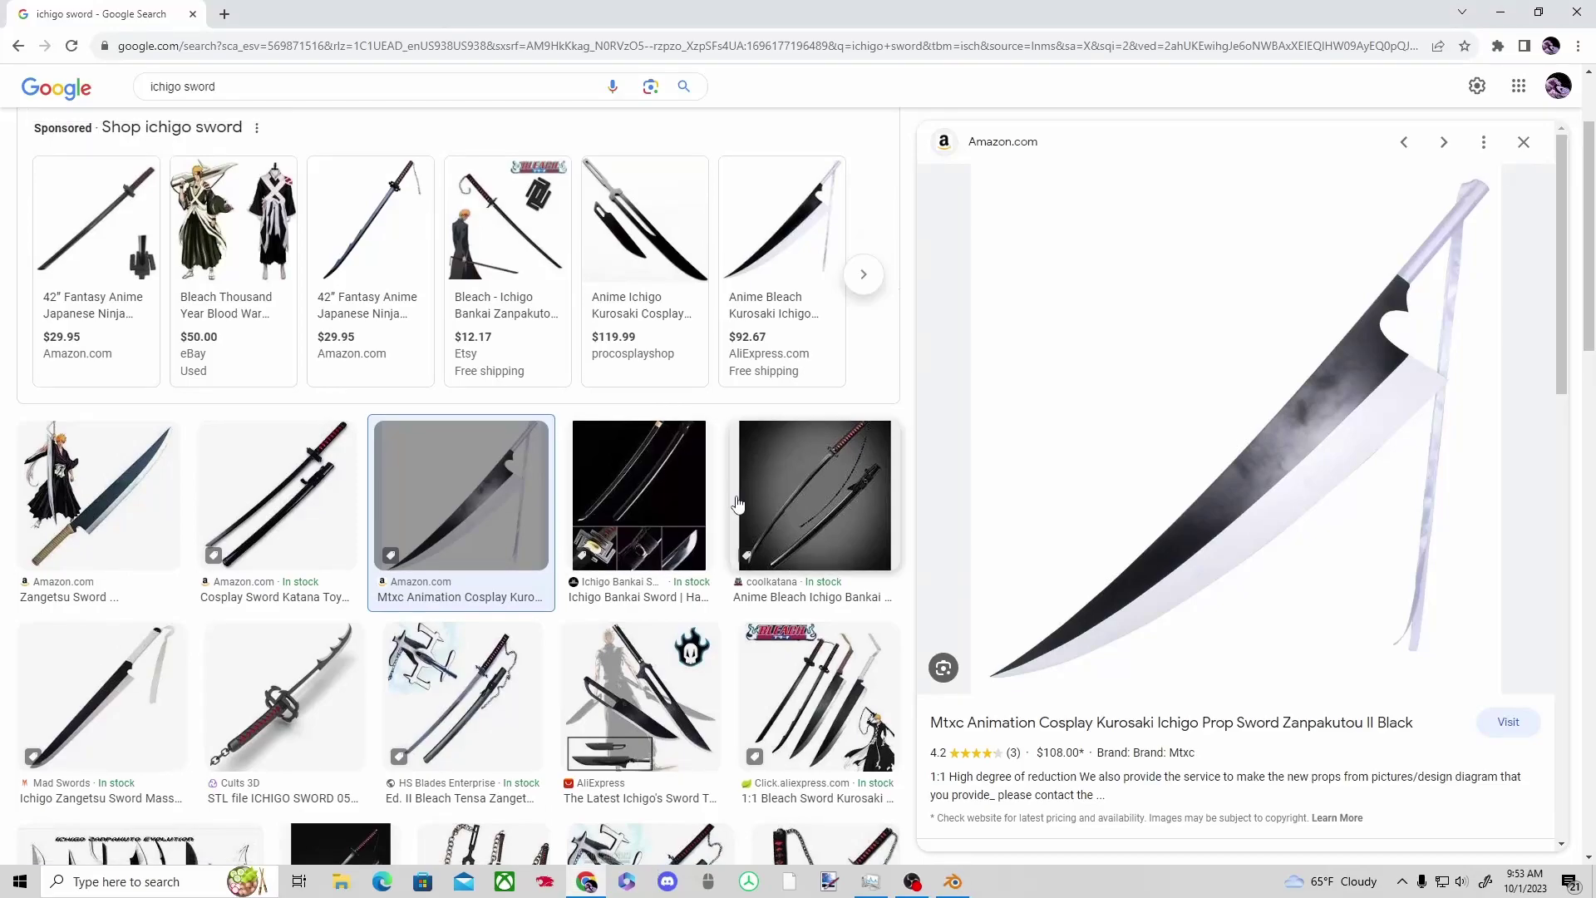
click(266, 87)
text(textures)
key(Return)
scroll(643, 416, down, 5)
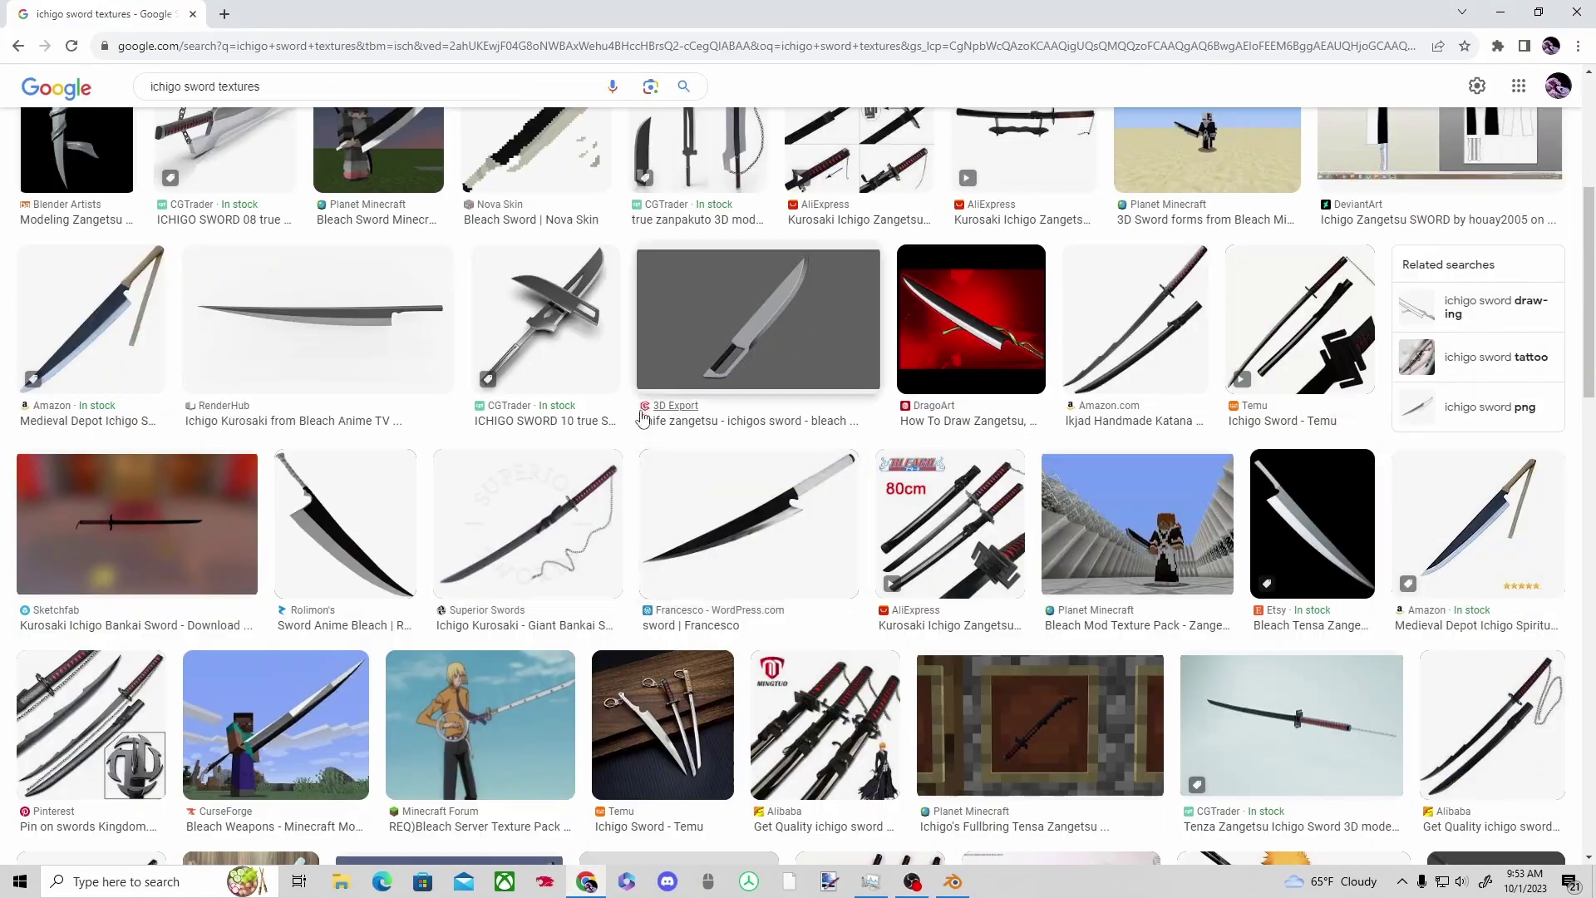
scroll(643, 418, up, 5)
Change the image search to "steel textures".
drag(225, 105, 8, 112)
text(metal)
key(BackSpace)
key(BackSpace)
key(BackSpace)
key(BackSpace)
key(BackSpace)
text(steel)
key(Return)
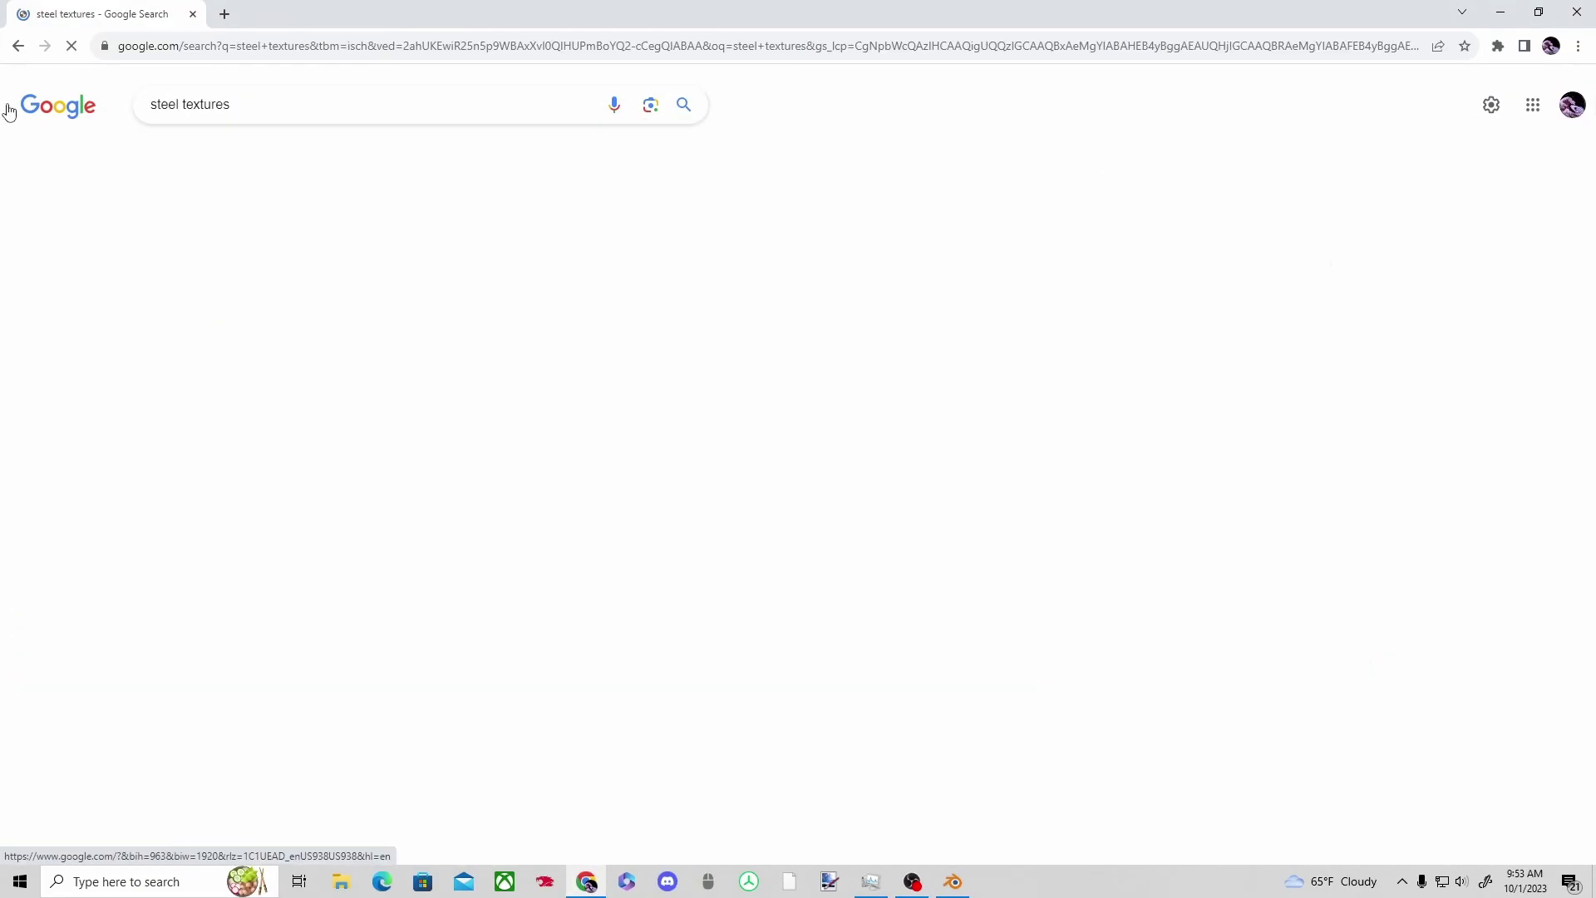
Save the brushed steel plate image from Freepik to Downloads under the name Steel.
click(676, 421)
right_click(1267, 347)
click(1314, 513)
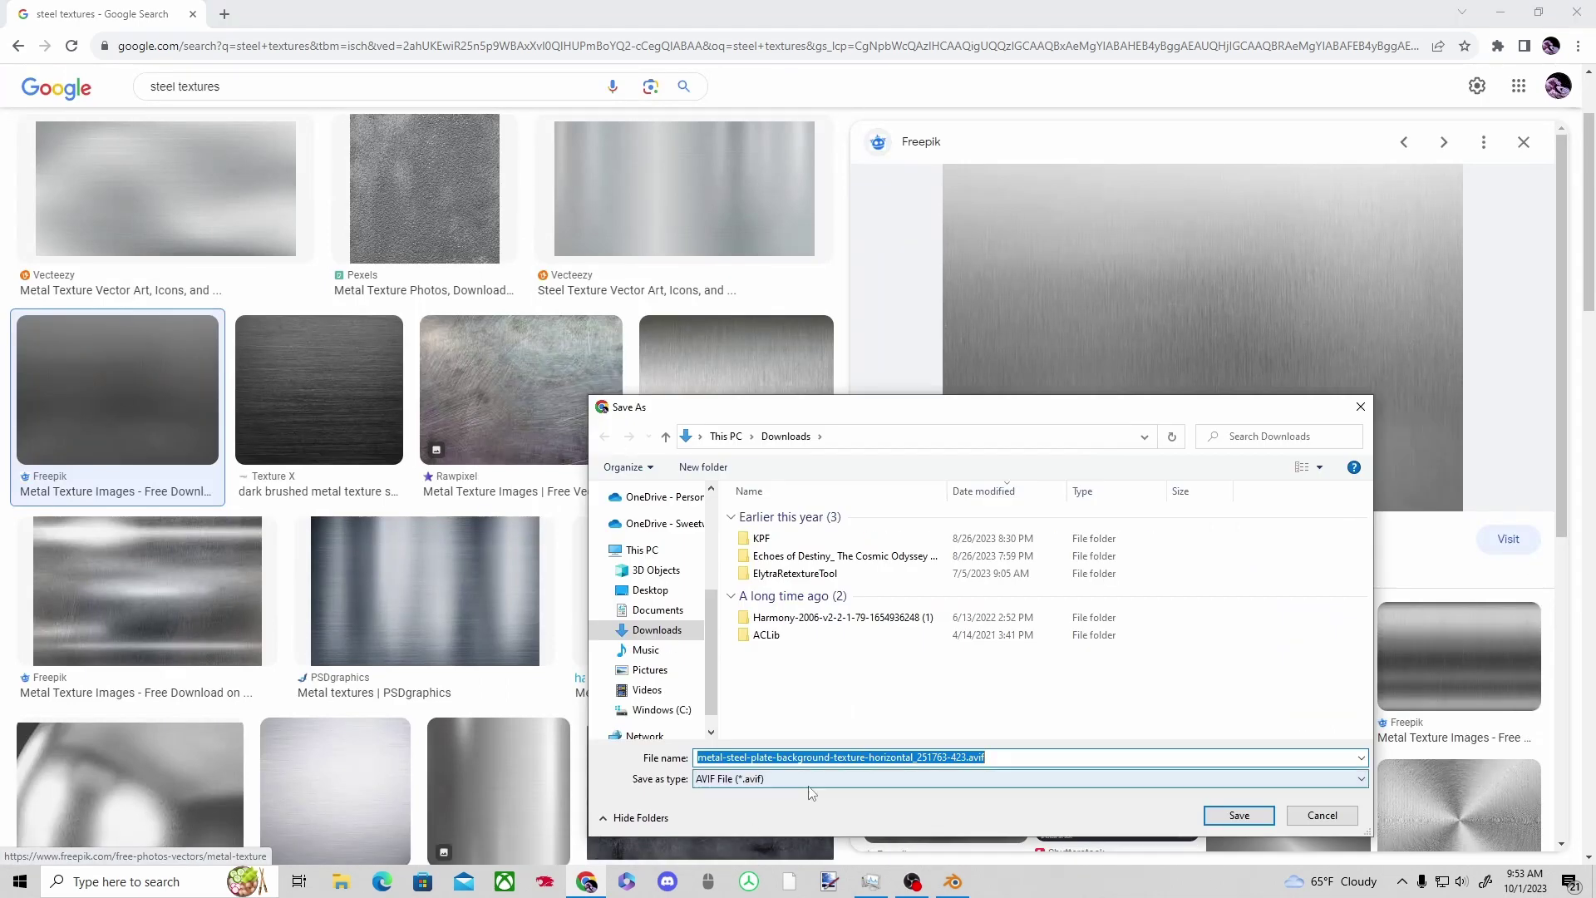
text(Stee)
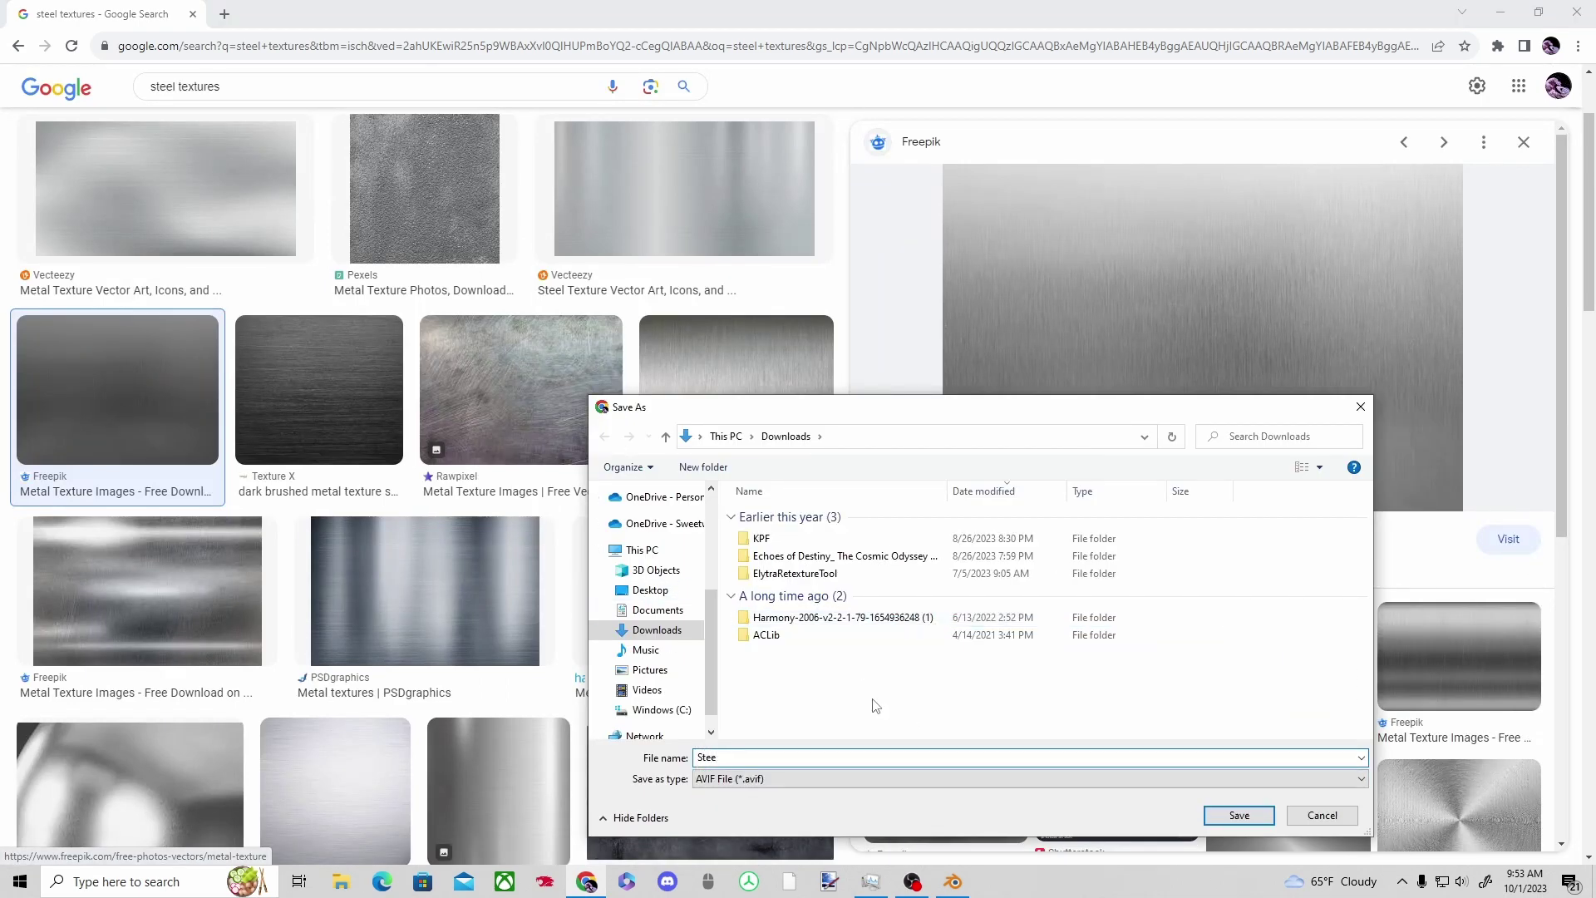
text(l)
click(1226, 813)
Switch to Blender, select the blade cylinder in object mode and bring it into the UV Editing workspace.
click(952, 881)
click(394, 32)
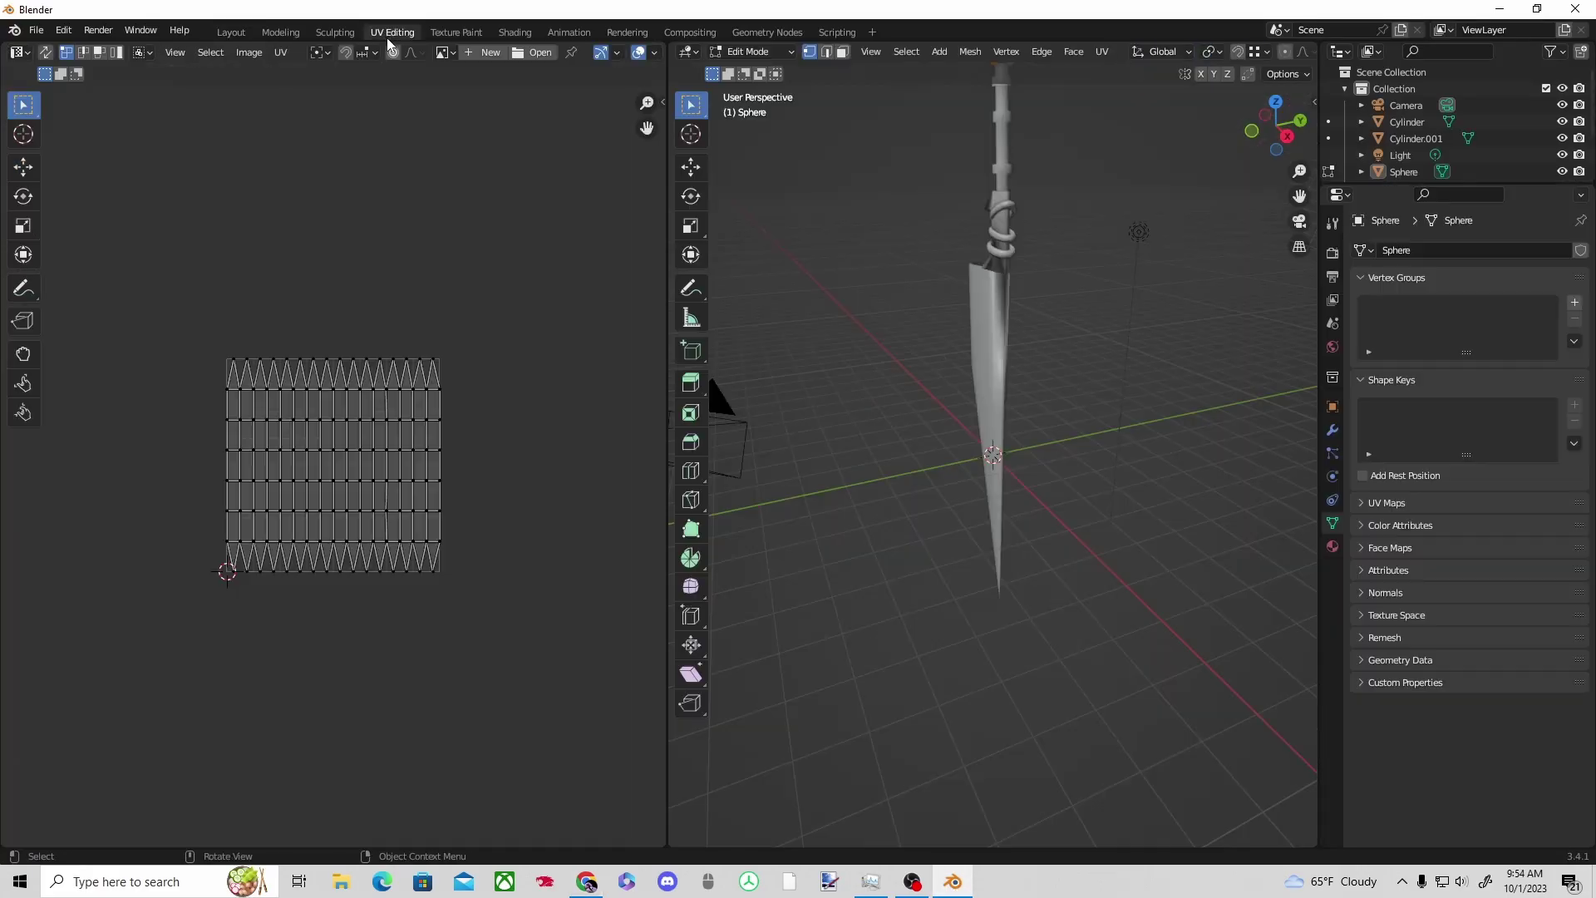
click(982, 342)
click(236, 34)
click(660, 486)
click(394, 33)
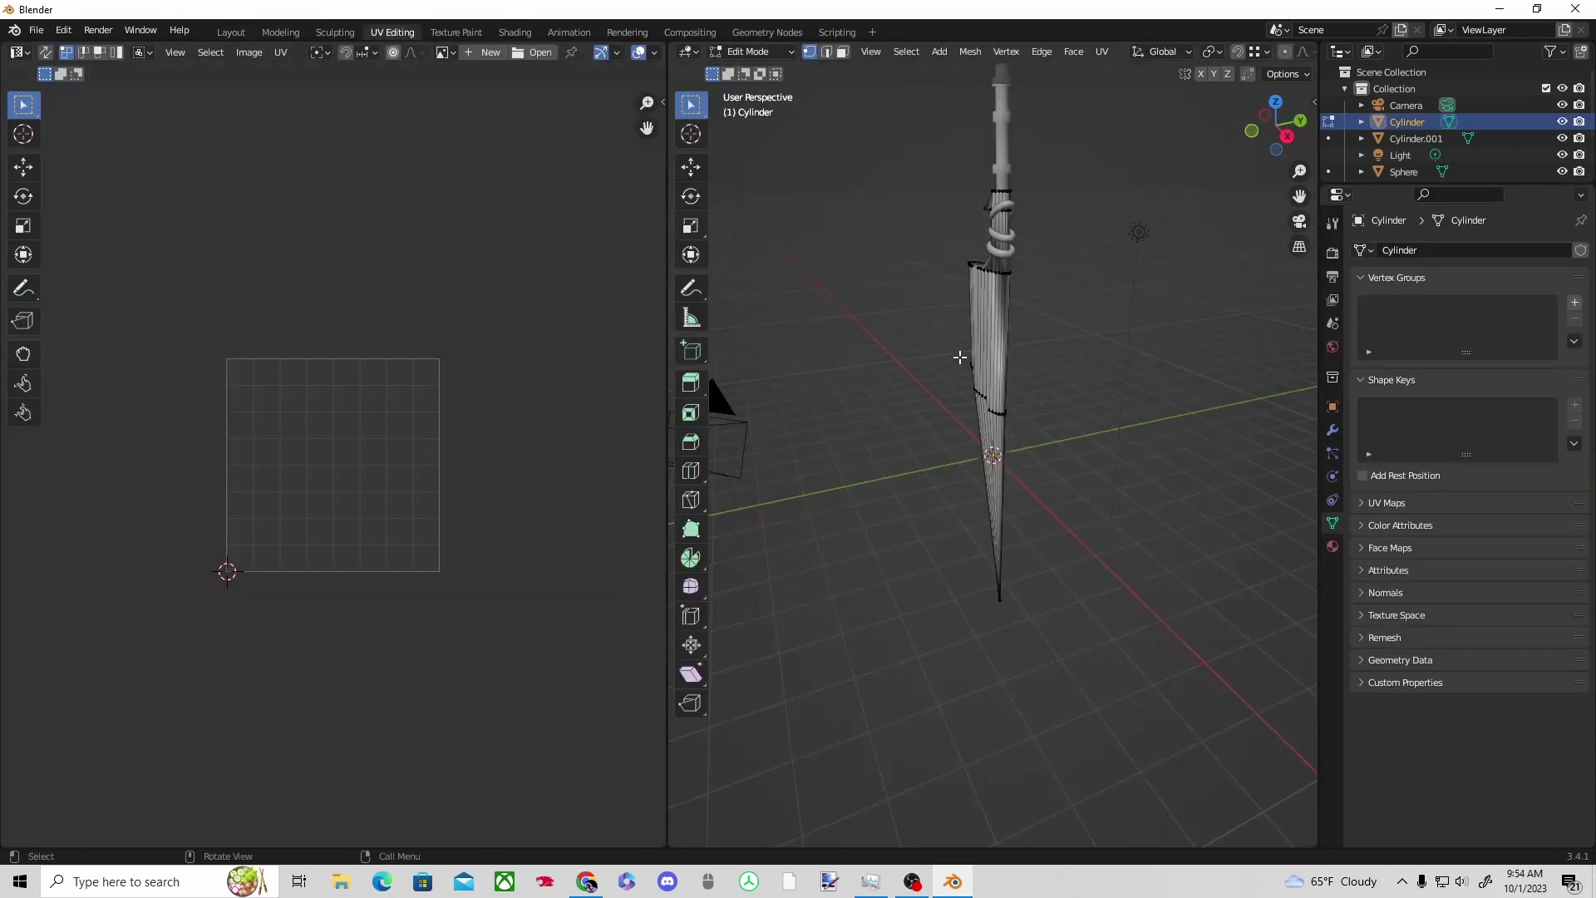
Select all of the blade's geometry, give it a new material with an Image Texture as base color, and open the image browser.
key(a)
key(u)
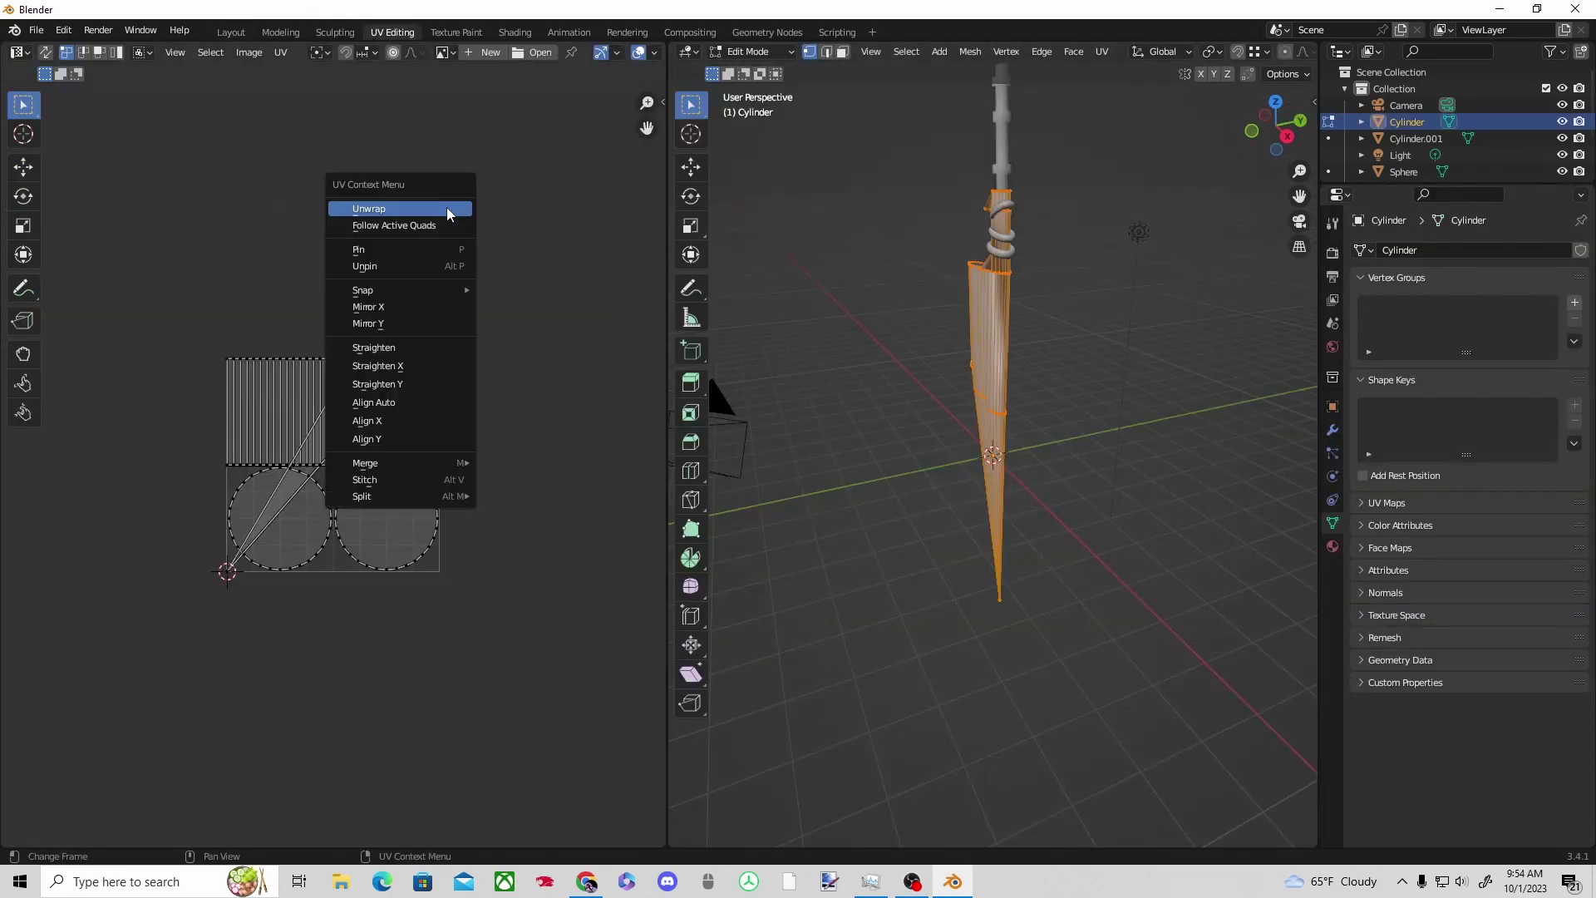
click(1332, 546)
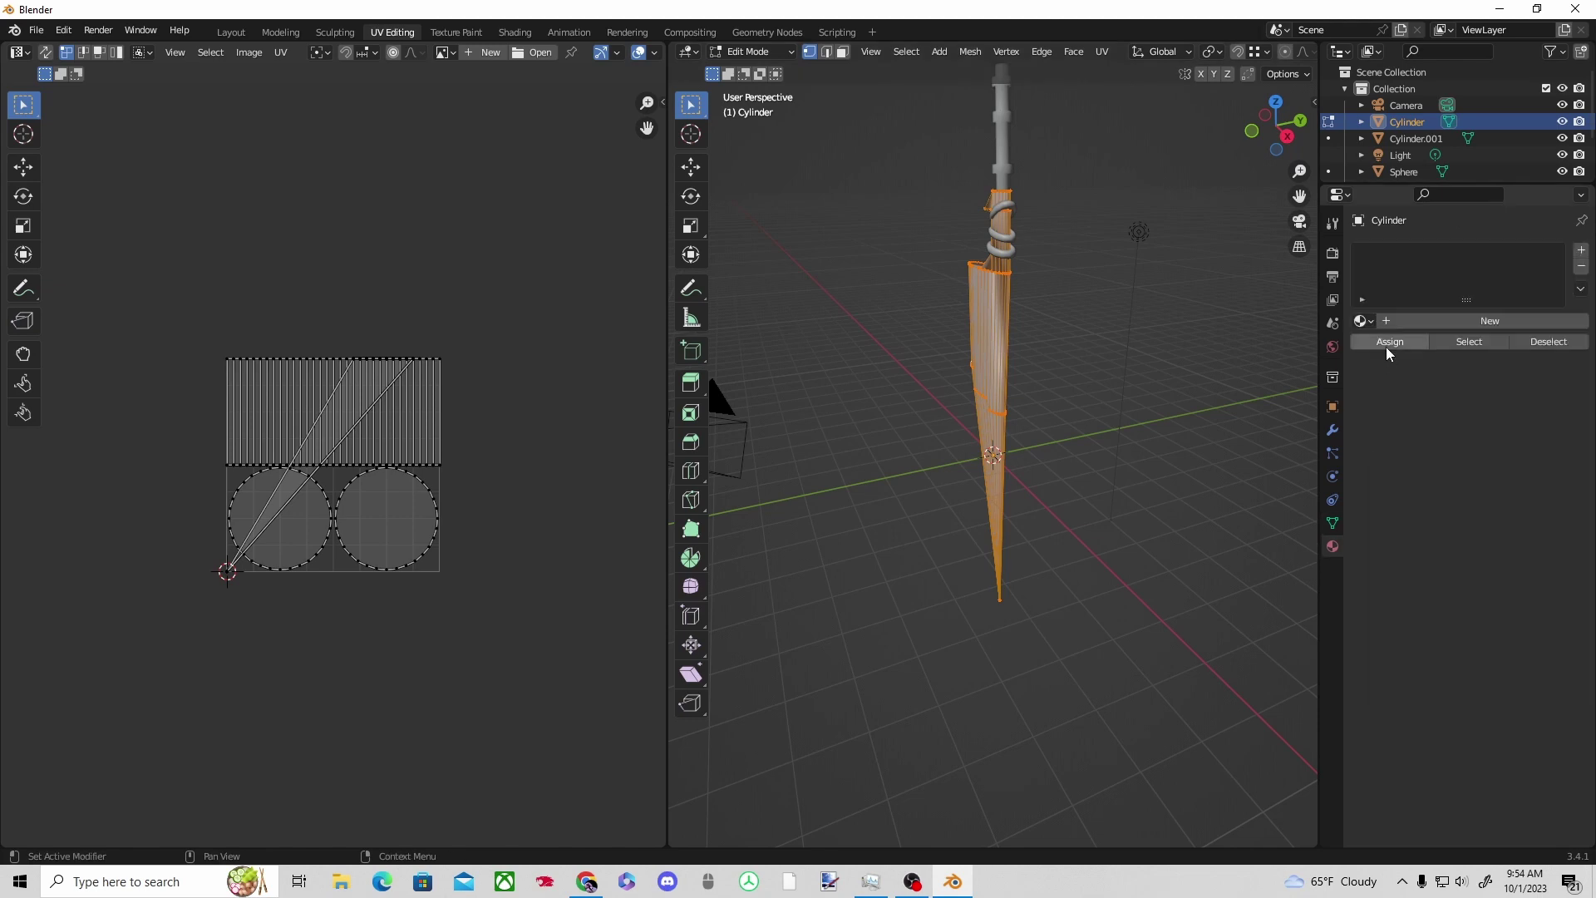
click(1452, 518)
click(1213, 620)
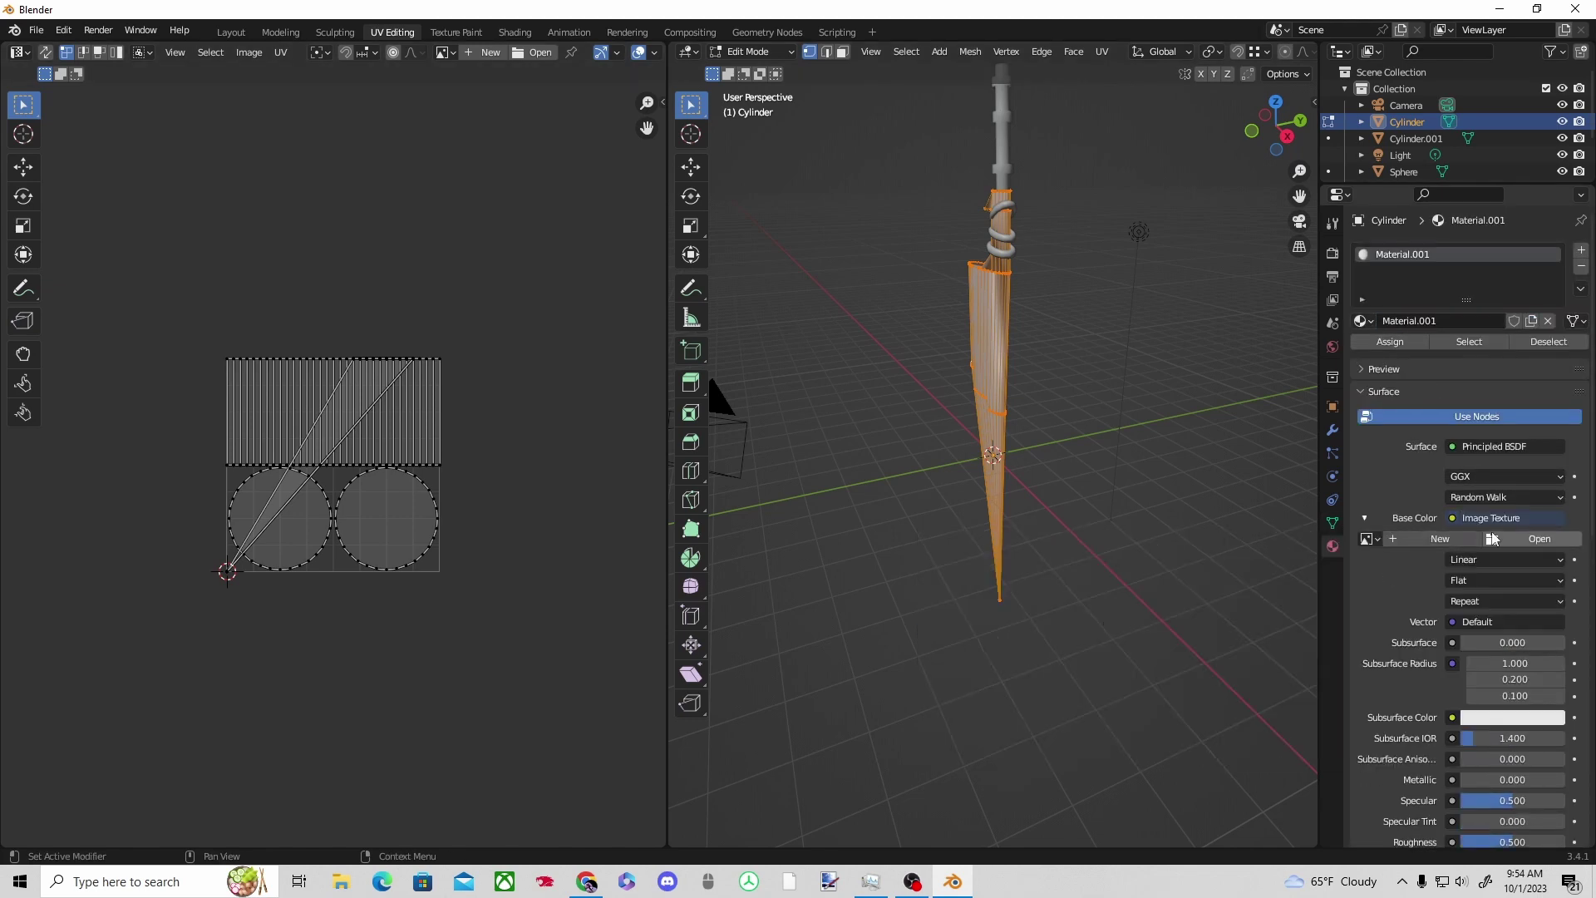
click(1533, 539)
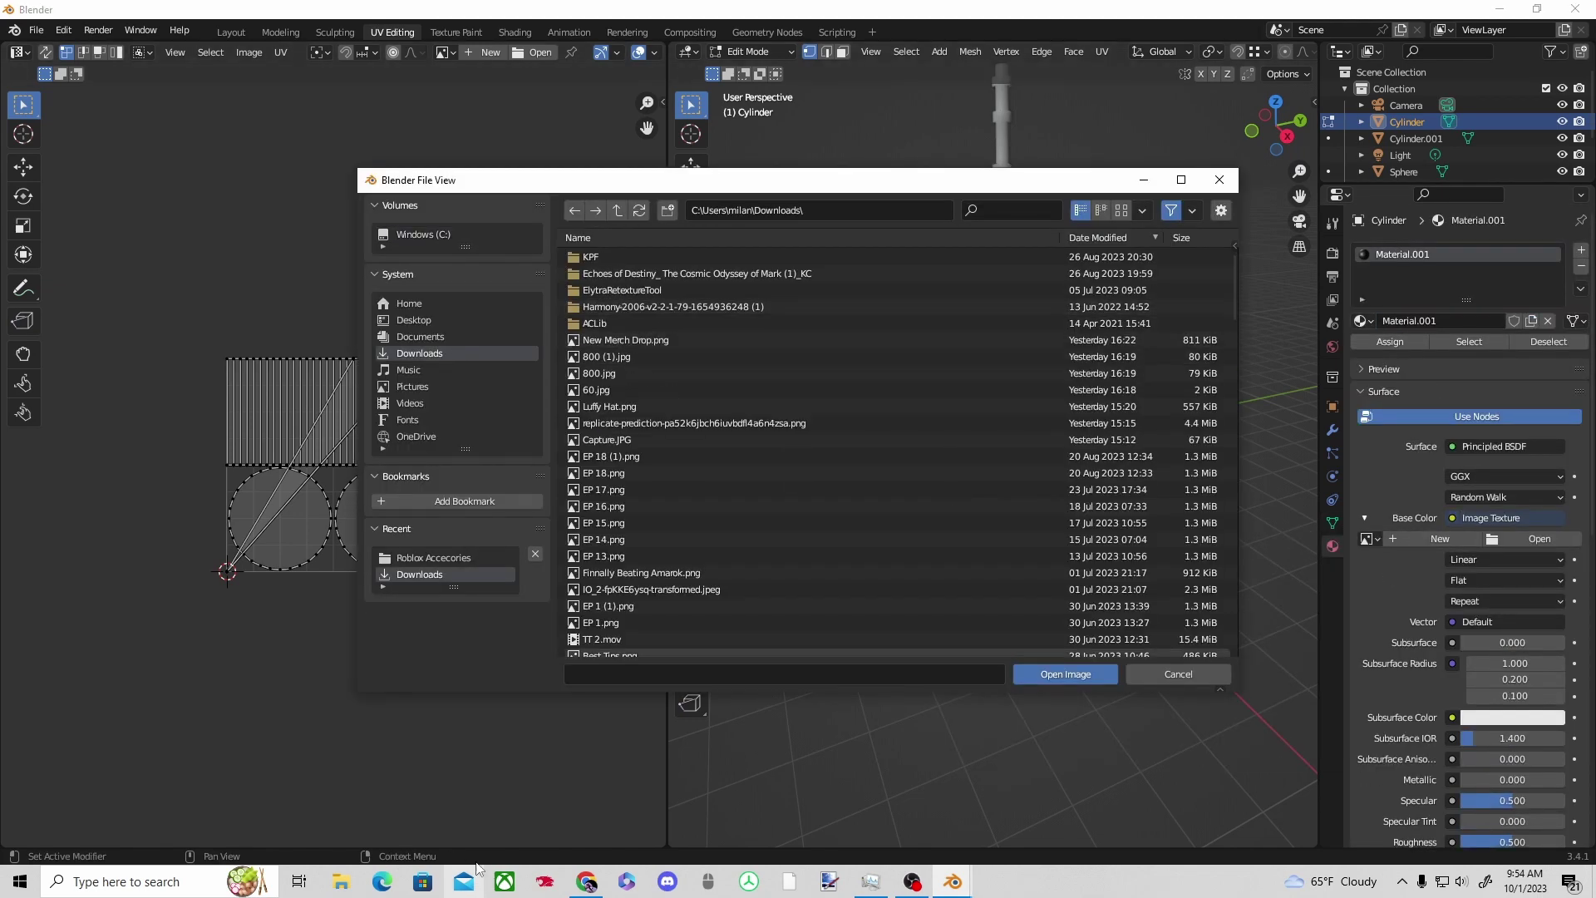
Open Steel.avif from the recent files in paint.net, save it as a PNG in Downloads, and close paint.net.
key(super+e)
double_click(921, 576)
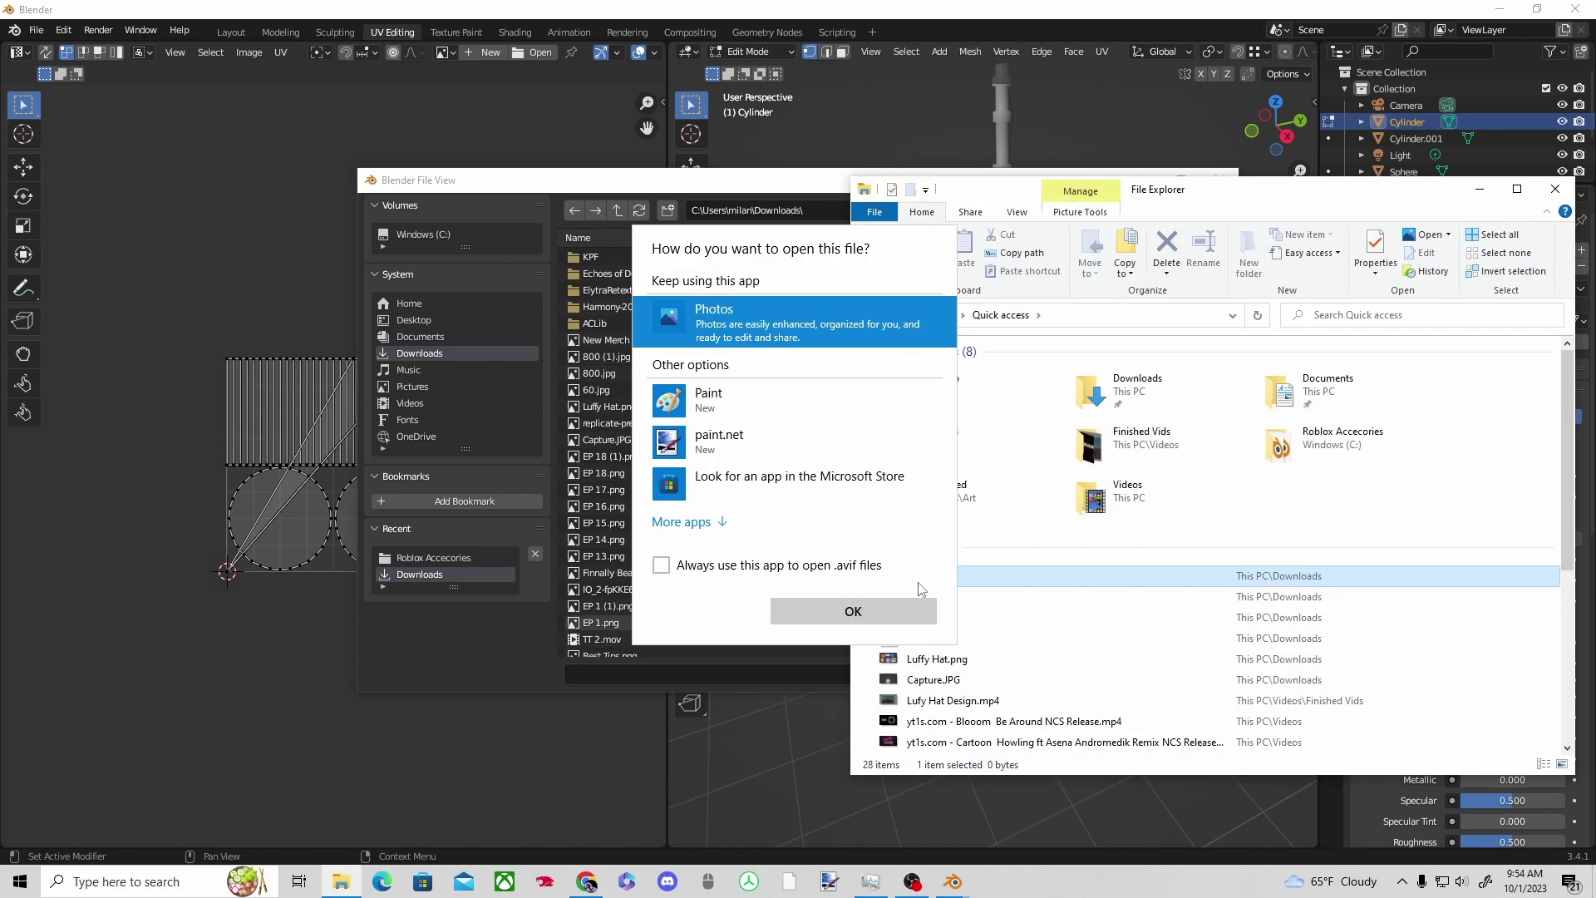
double_click(682, 436)
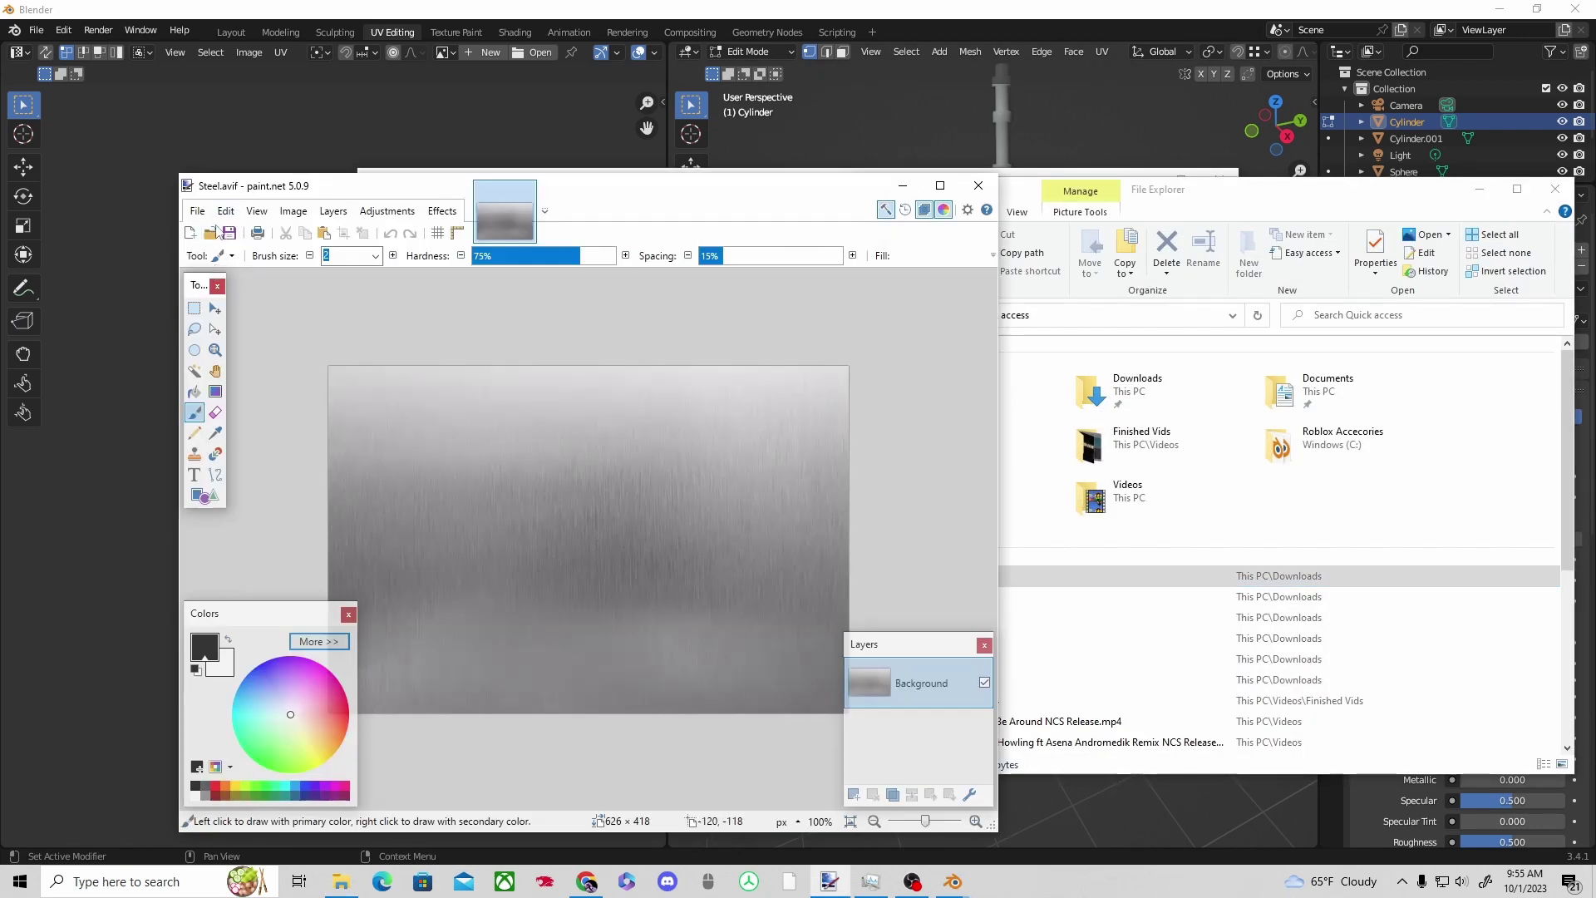
click(219, 213)
mouse_move(200, 213)
click(241, 354)
click(474, 557)
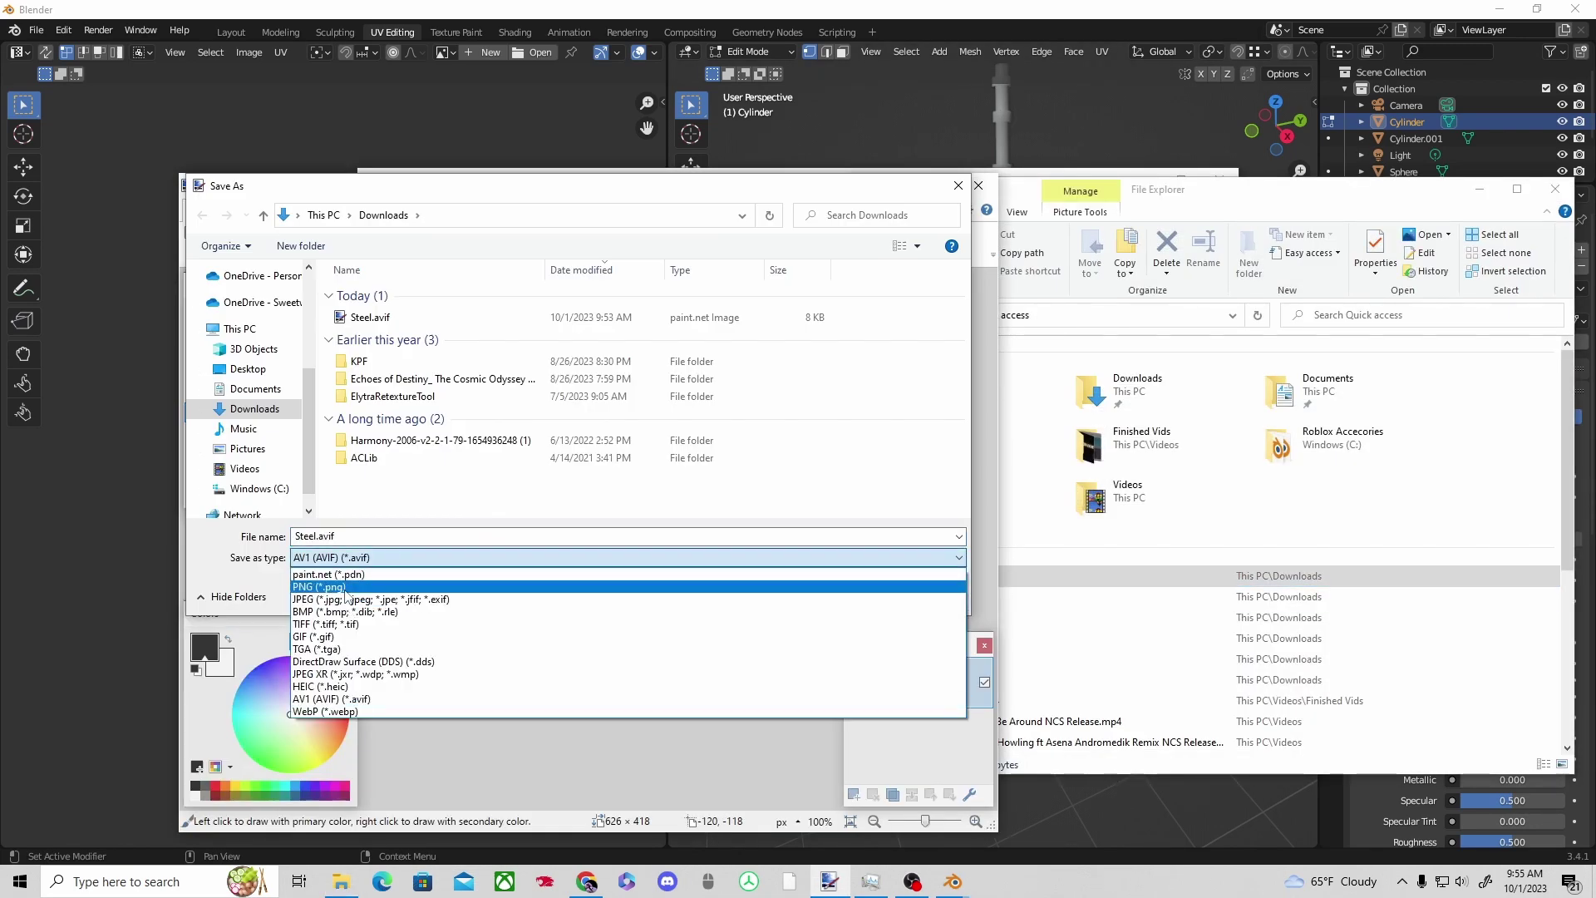
click(478, 586)
click(835, 595)
click(720, 647)
click(978, 186)
right_click(929, 597)
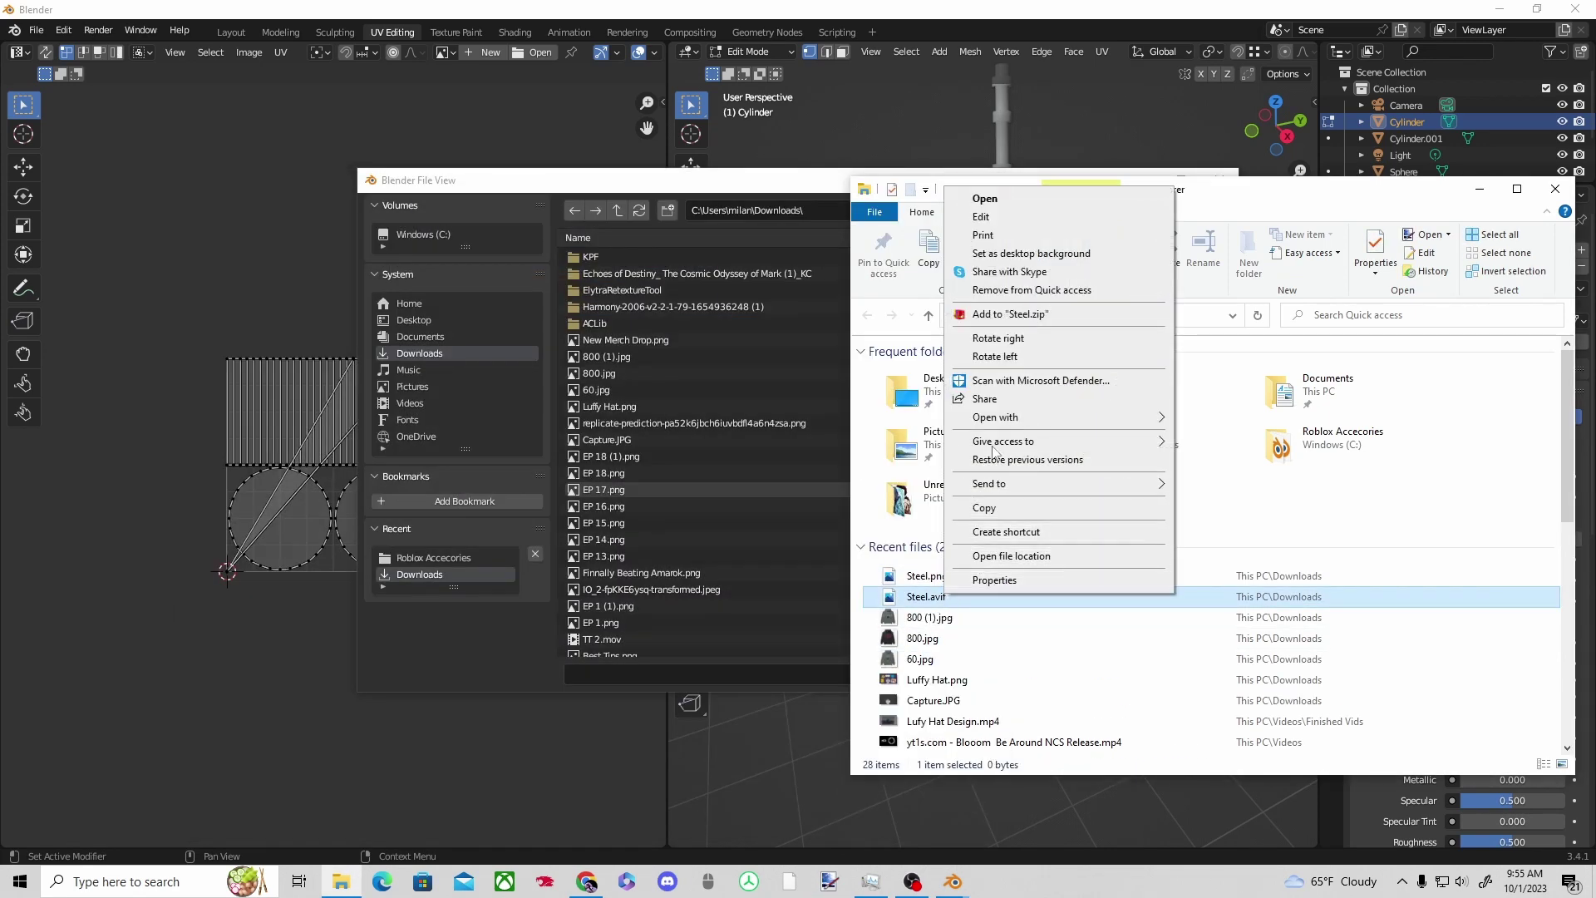
key(Escape)
right_click(926, 602)
Return to Blender, reopen the image browser and load Steel.png as the blade material's base color texture.
click(1090, 146)
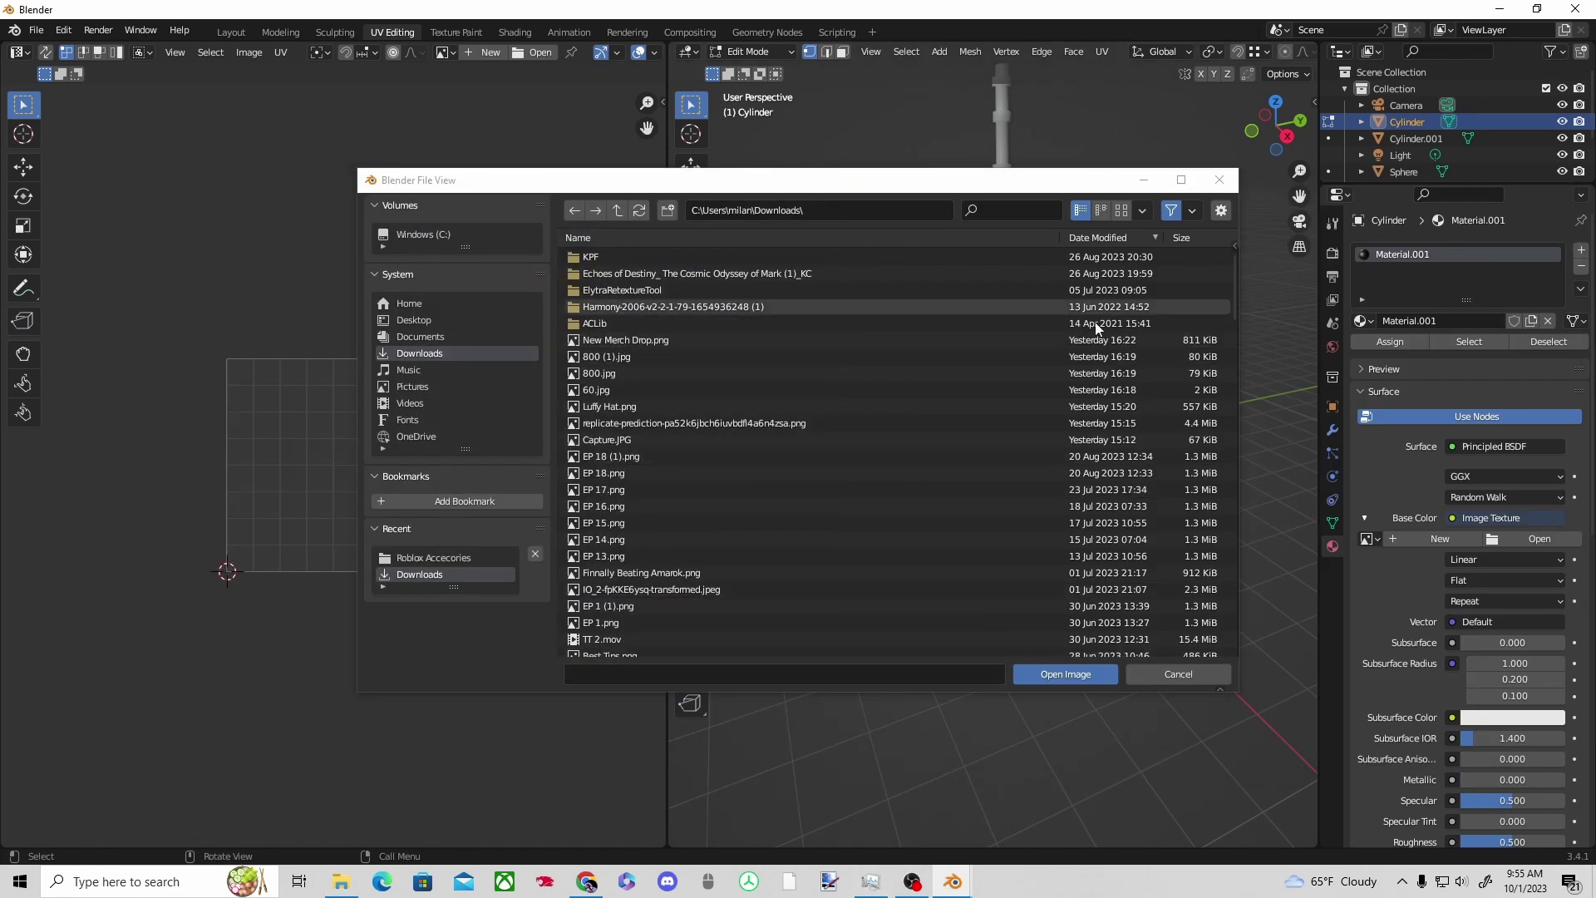
click(1170, 674)
click(1537, 539)
click(632, 341)
click(1060, 670)
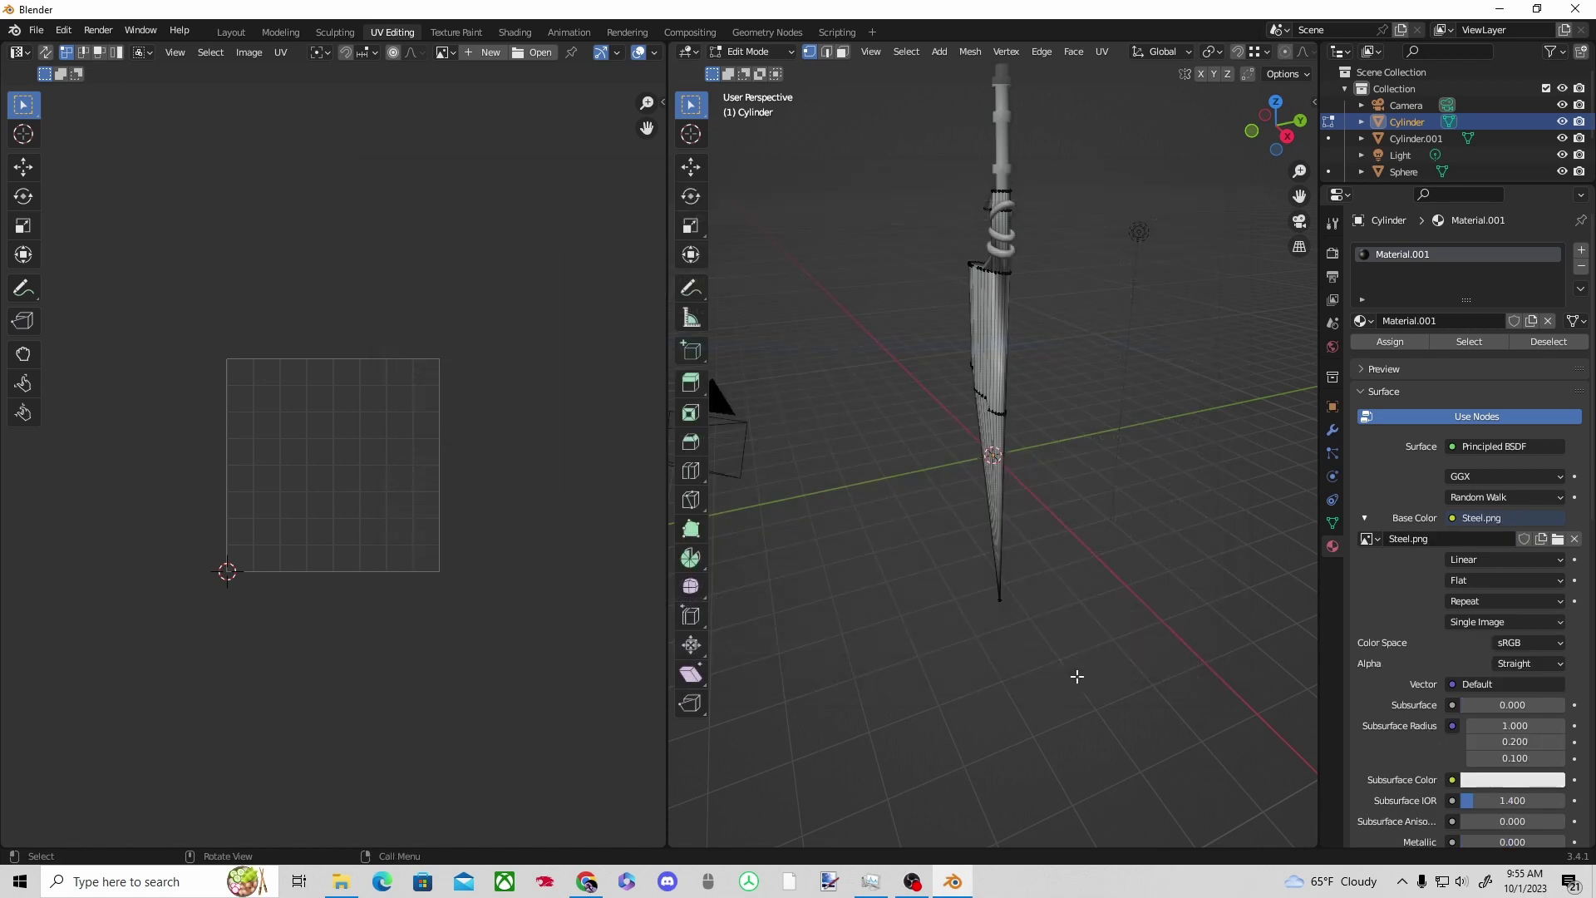
Load Steel.png from Downloads into the UV editor as the background image.
click(536, 53)
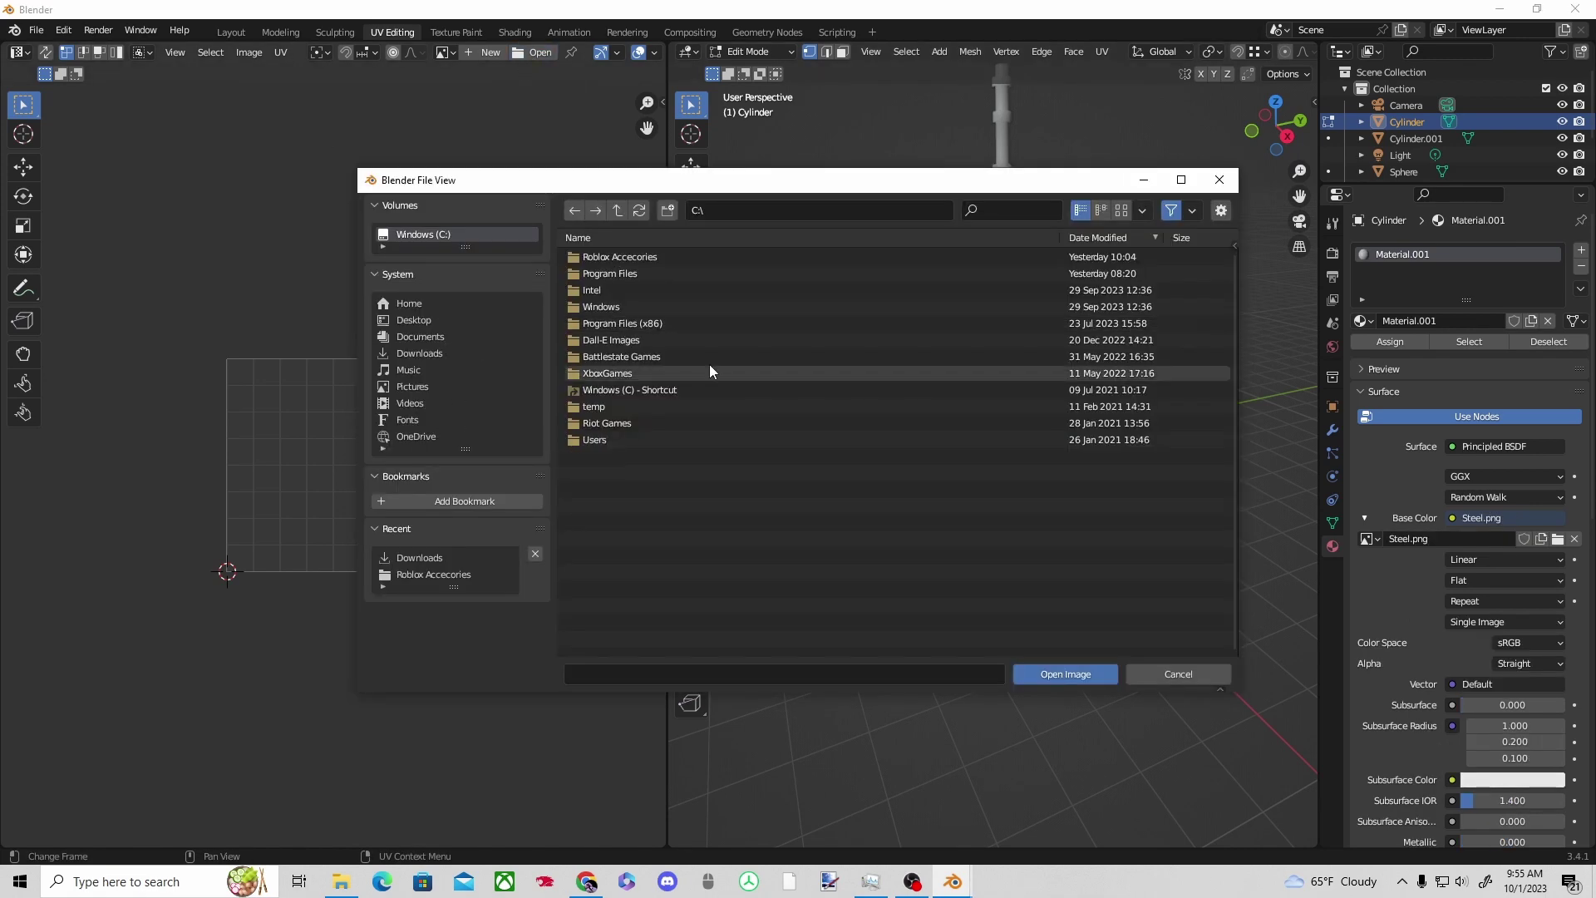
click(412, 351)
click(435, 337)
click(437, 353)
click(632, 340)
click(1060, 672)
Select all the blade's UVs, scale them down to about 0.66 and move them slightly down over the steel image.
key(a)
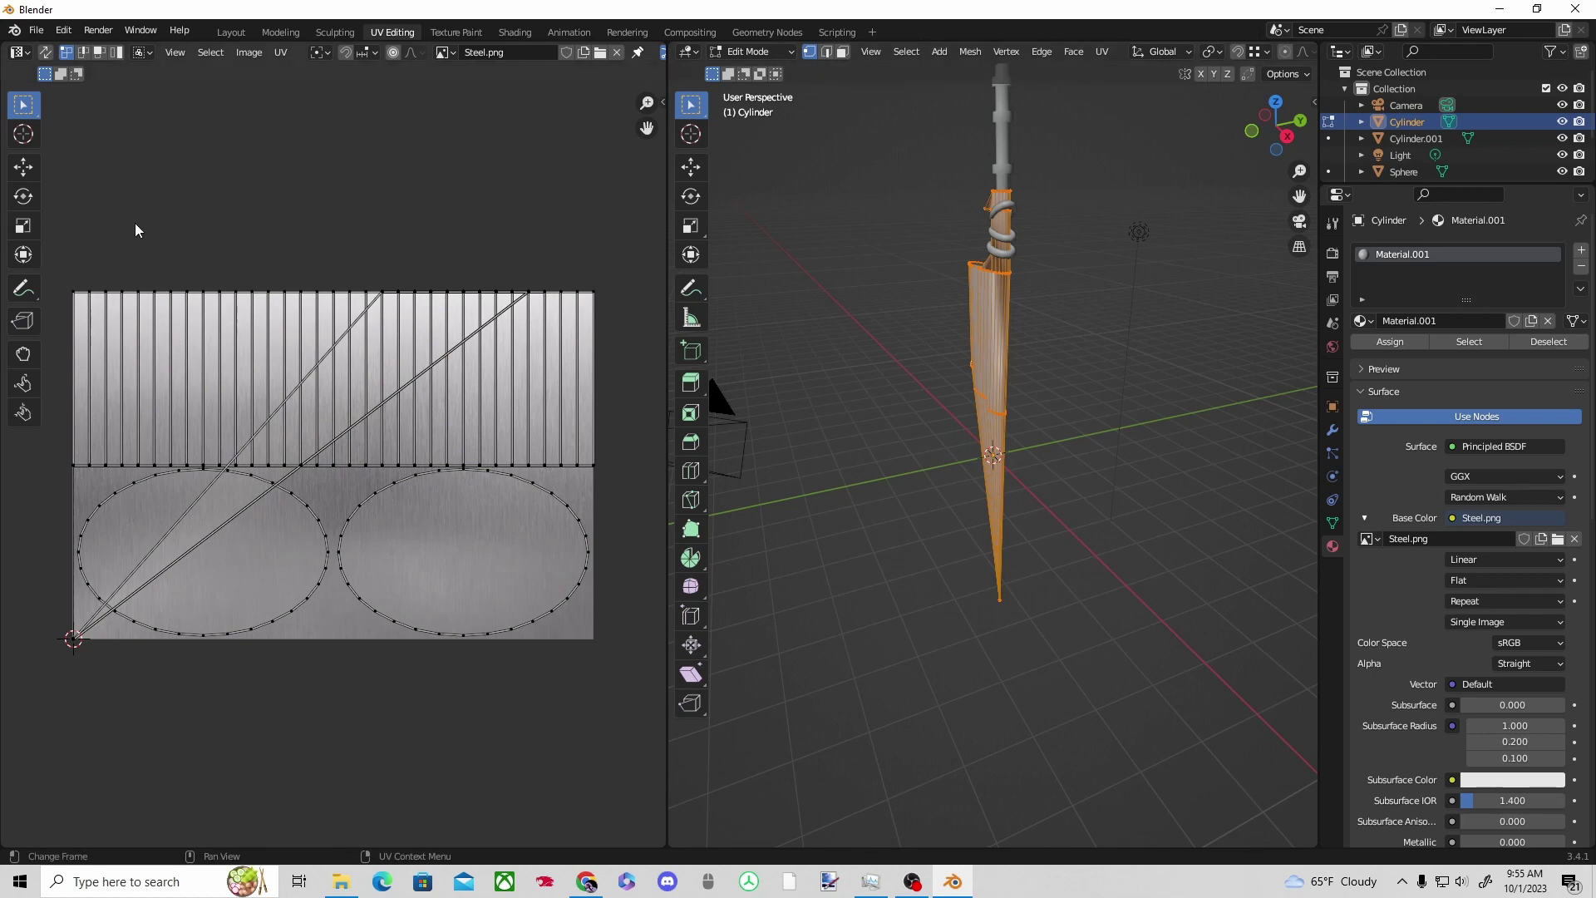
key(a)
scroll(570, 492, down, 1)
key(s)
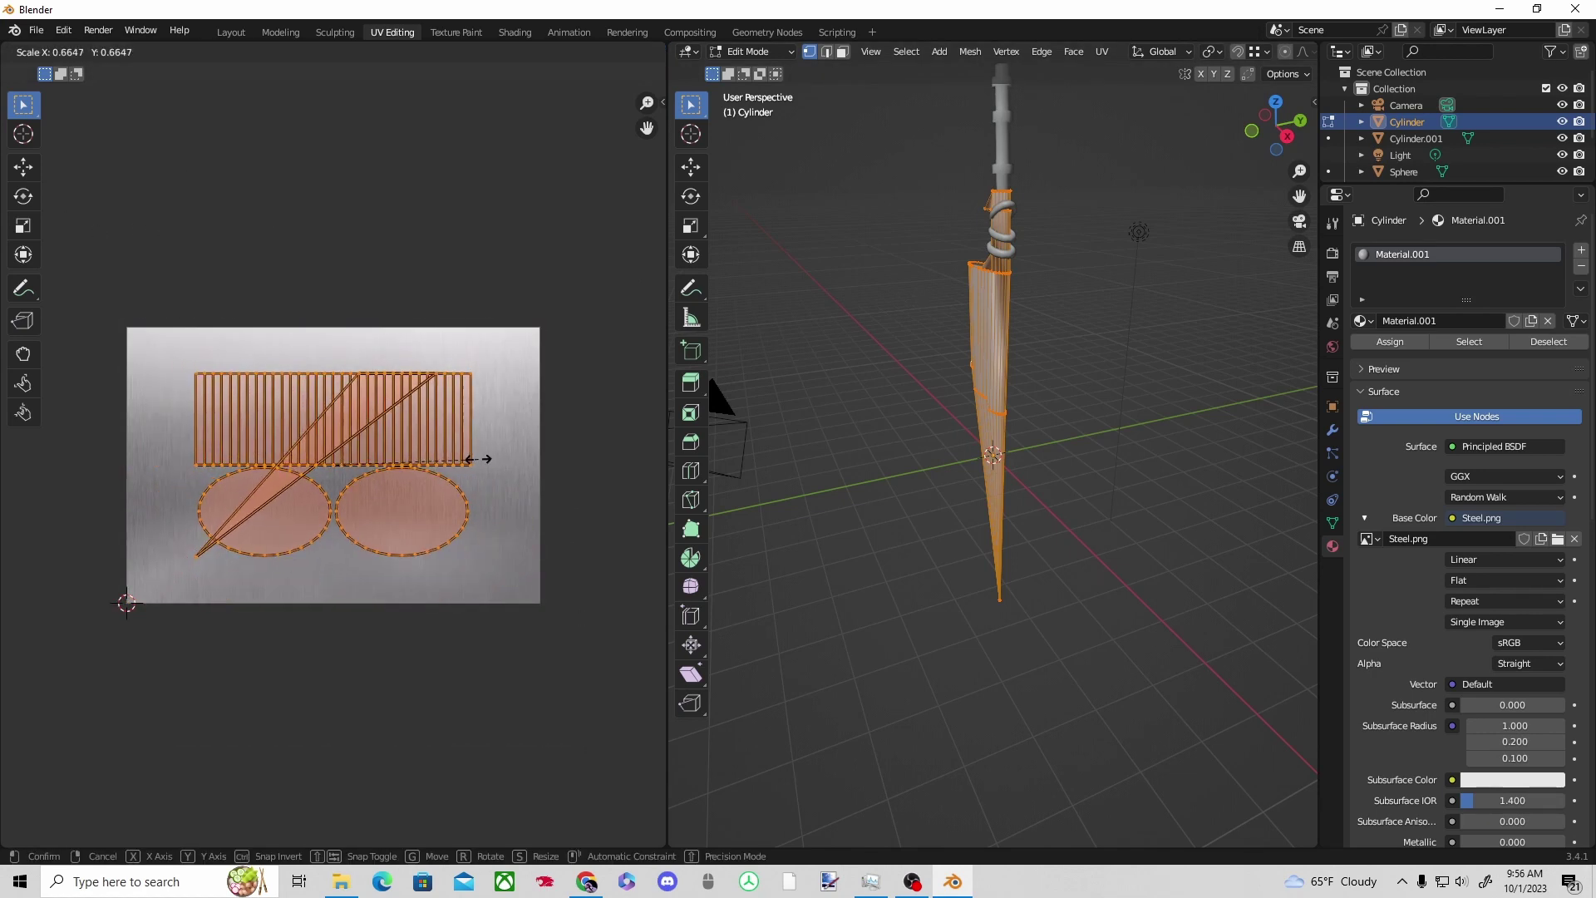
click(476, 459)
key(alt+a)
key(a)
click(23, 167)
drag(333, 398, 334, 435)
Return to the Layout workspace, switch to material preview shading and view the textured blade from other angles.
click(905, 515)
click(231, 33)
mouse_move(599, 399)
middle_down()
mouse_move(656, 345)
mouse_move(507, 403)
middle_up()
click(1271, 52)
mouse_move(1042, 431)
middle_down()
mouse_move(477, 459)
mouse_move(666, 542)
mouse_move(832, 705)
mouse_move(900, 688)
mouse_move(721, 737)
mouse_move(850, 741)
middle_up()
Switch to Chrome and search images for "ichigo sword" in a new tab to check the reference coloring.
click(586, 881)
click(223, 14)
text(ichigo sword textures)
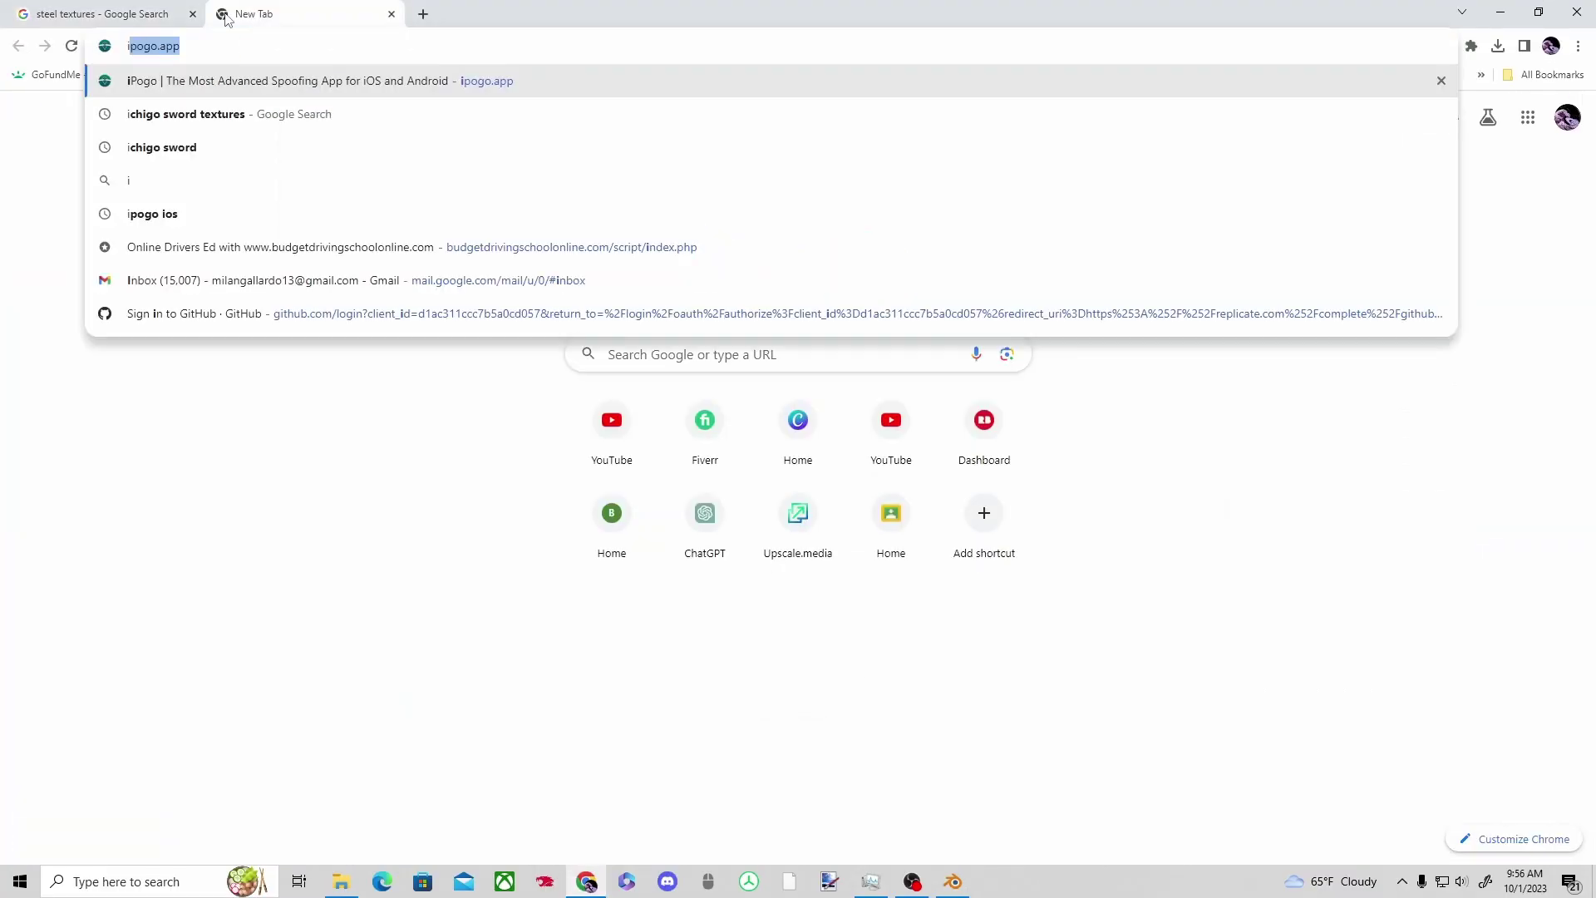
key(Return)
drag(321, 106, 273, 122)
key(BackSpace)
key(Return)
click(205, 154)
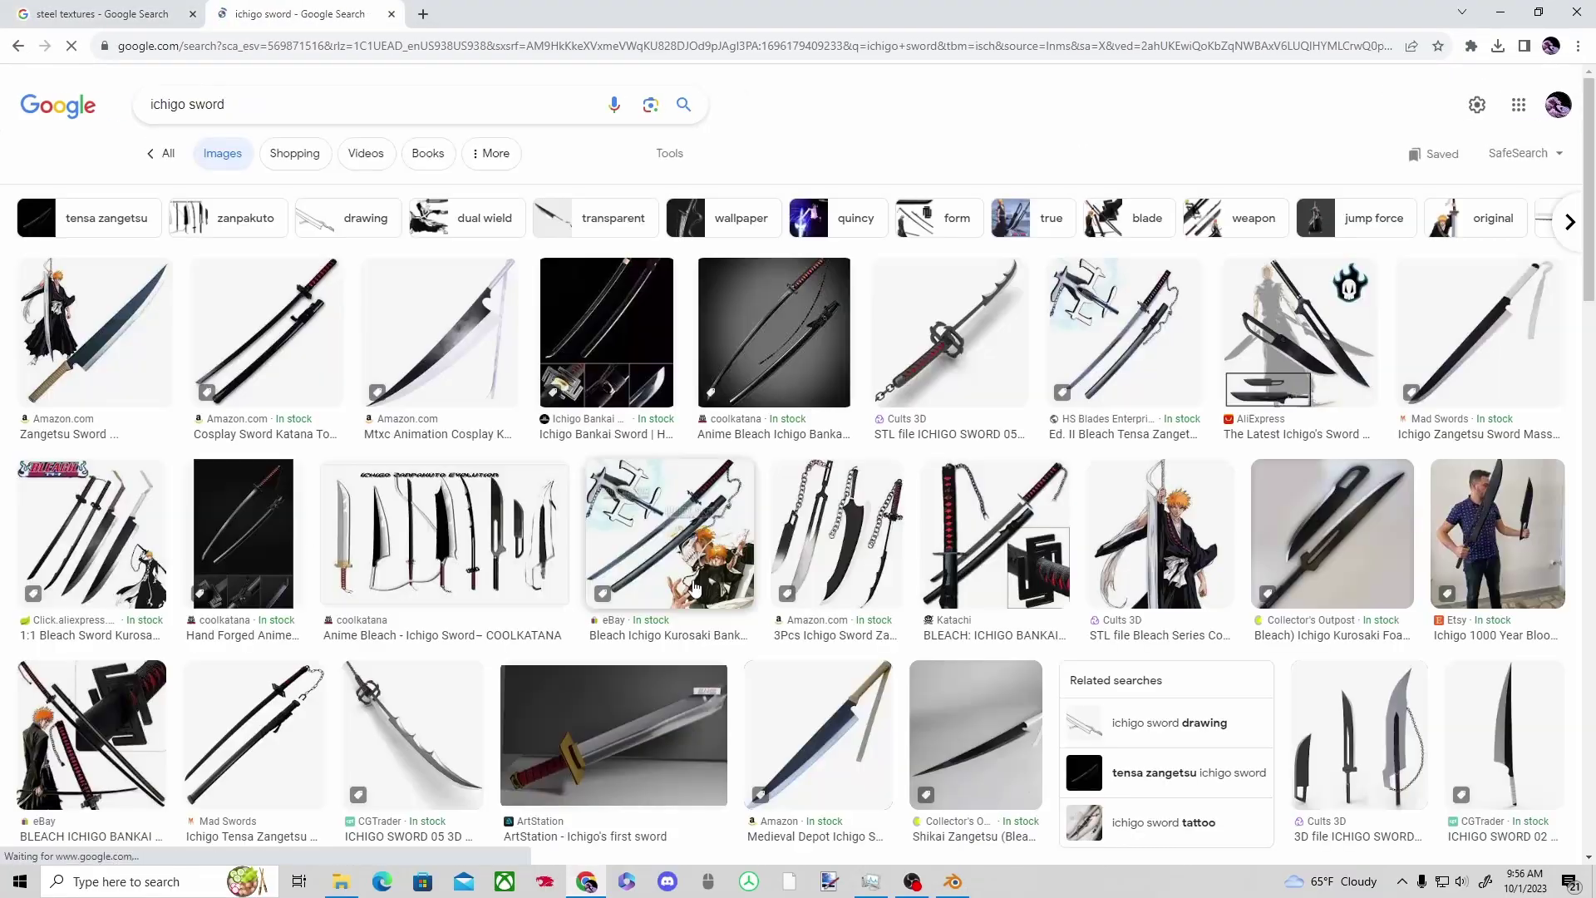
Search for "black steel texture" in a new tab and save the Adobe Stock dark brushed metal image as BlackSteel.
key(ctrl+t)
text(black steel texture)
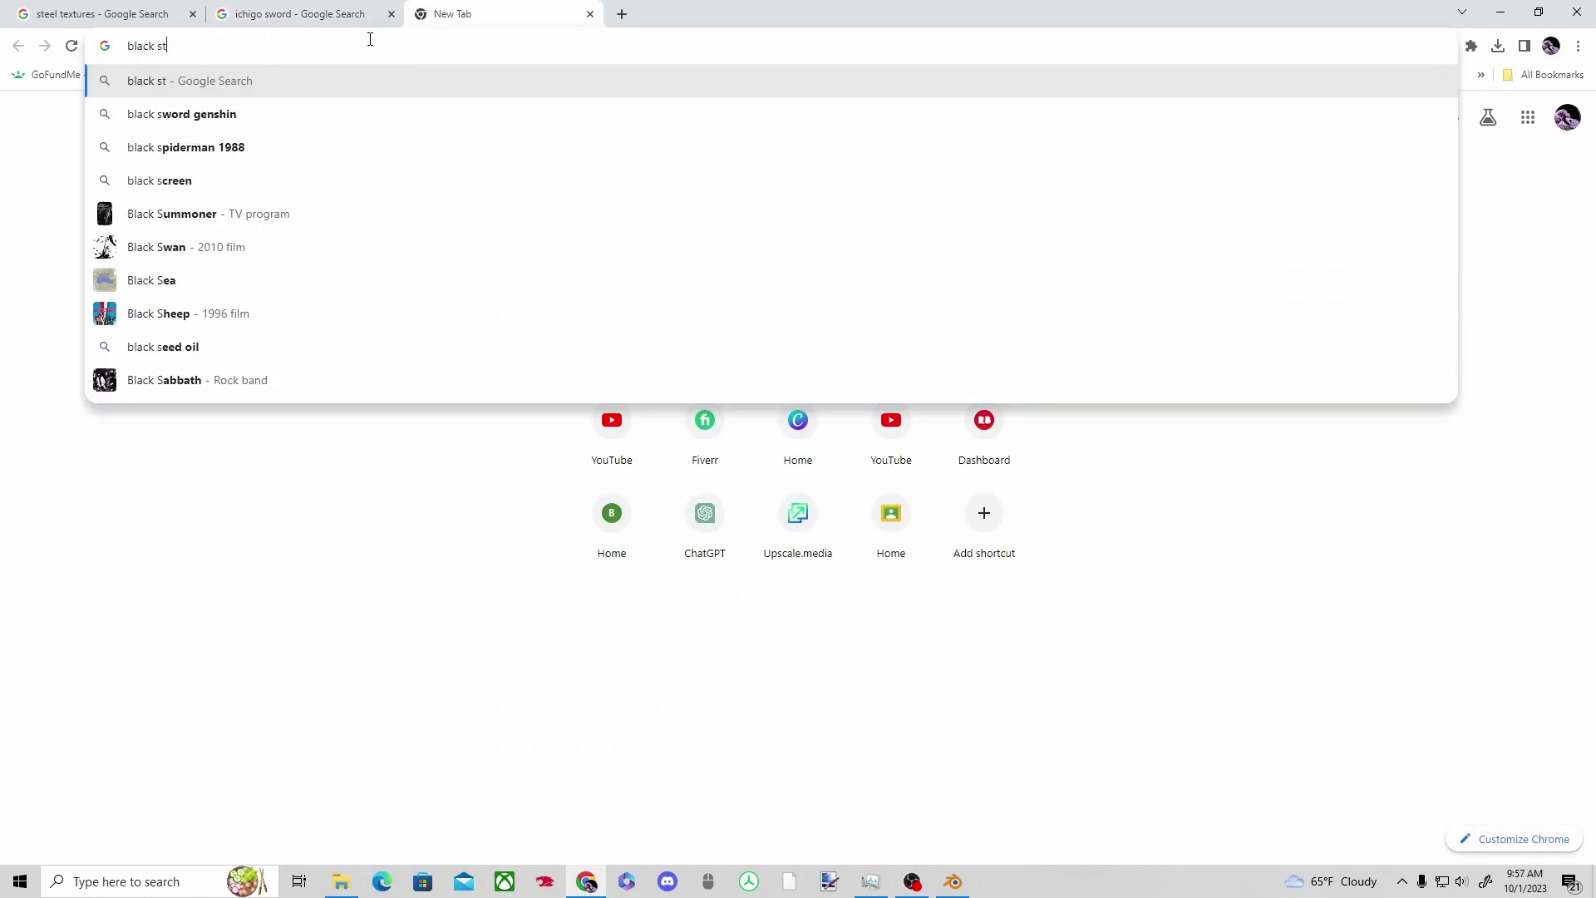
key(Return)
click(511, 366)
right_click(1040, 377)
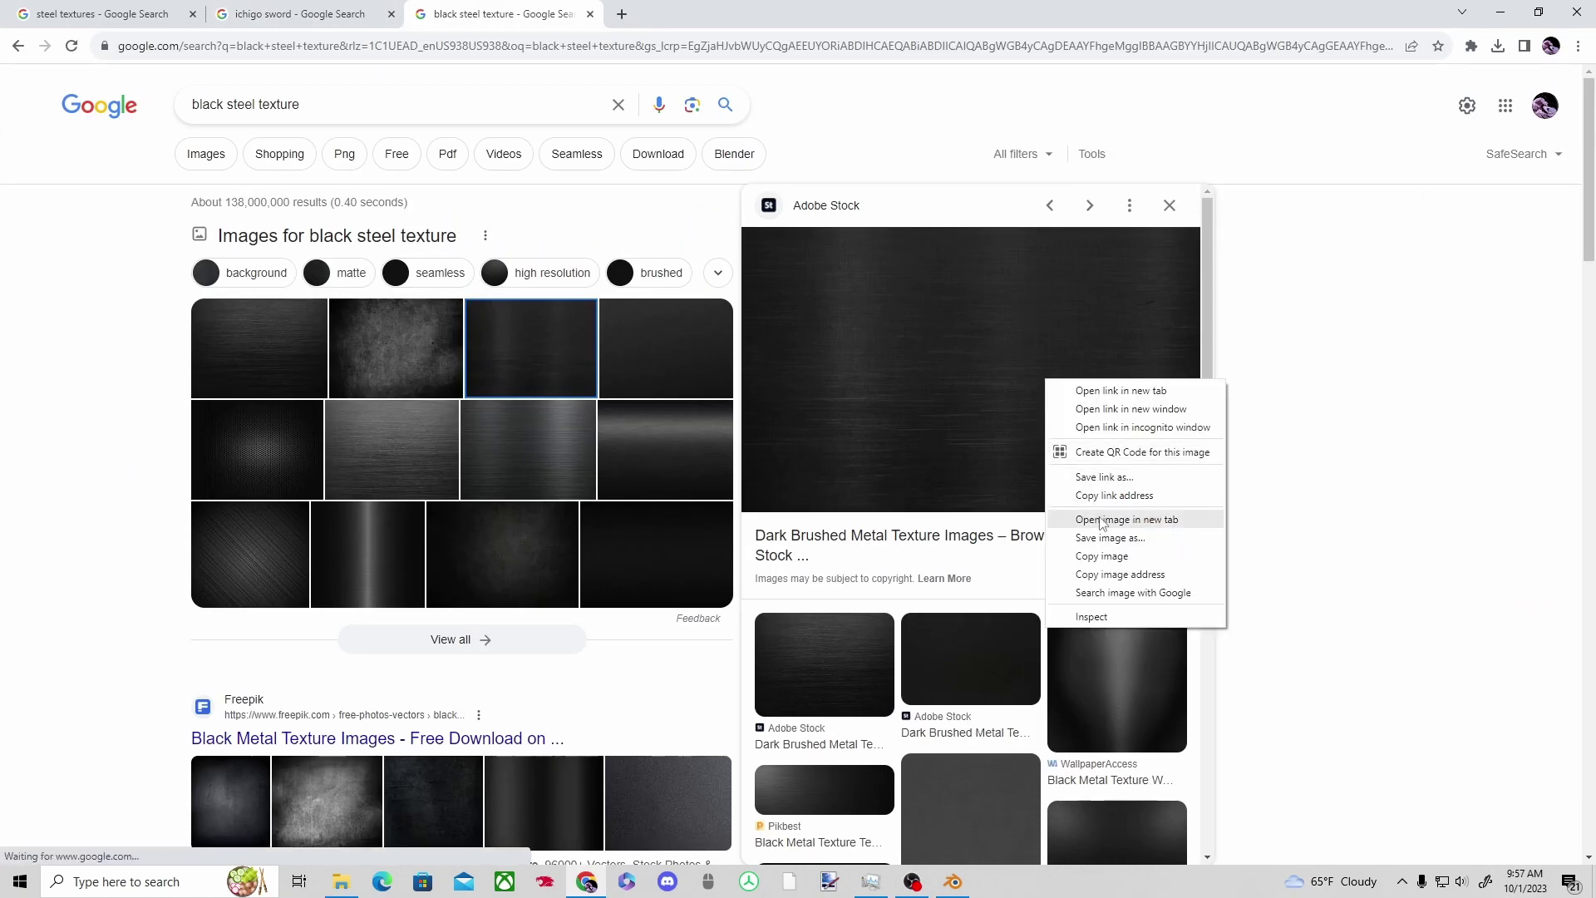
click(1101, 516)
text(BlackSteel)
key(Return)
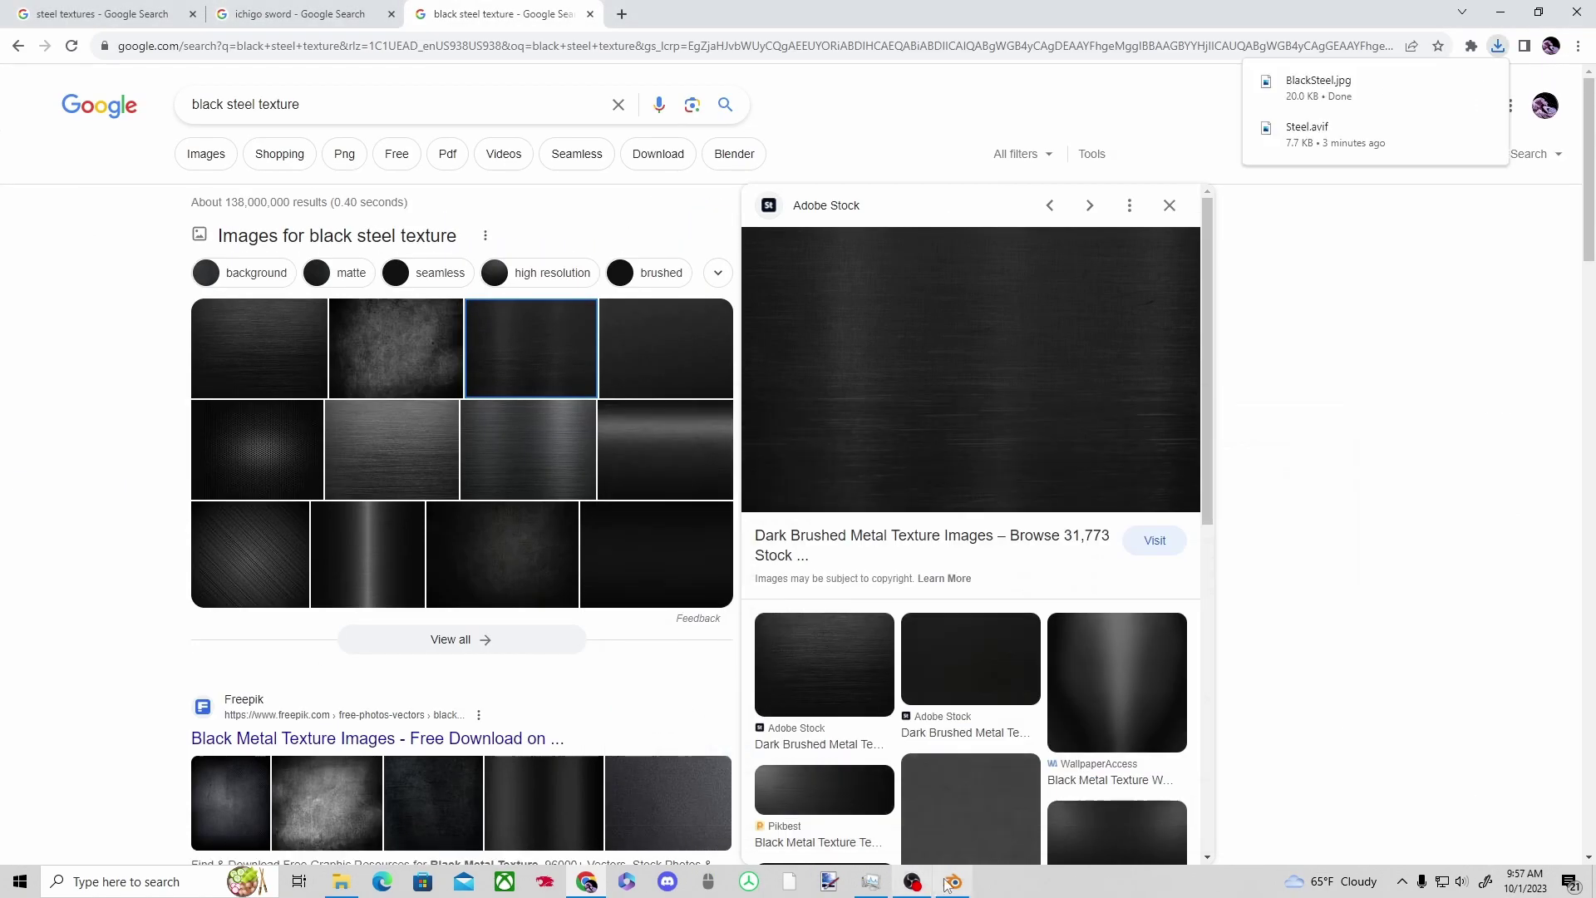
Launch paint.net and open BlackSteel.jpg.
click(952, 881)
click(830, 881)
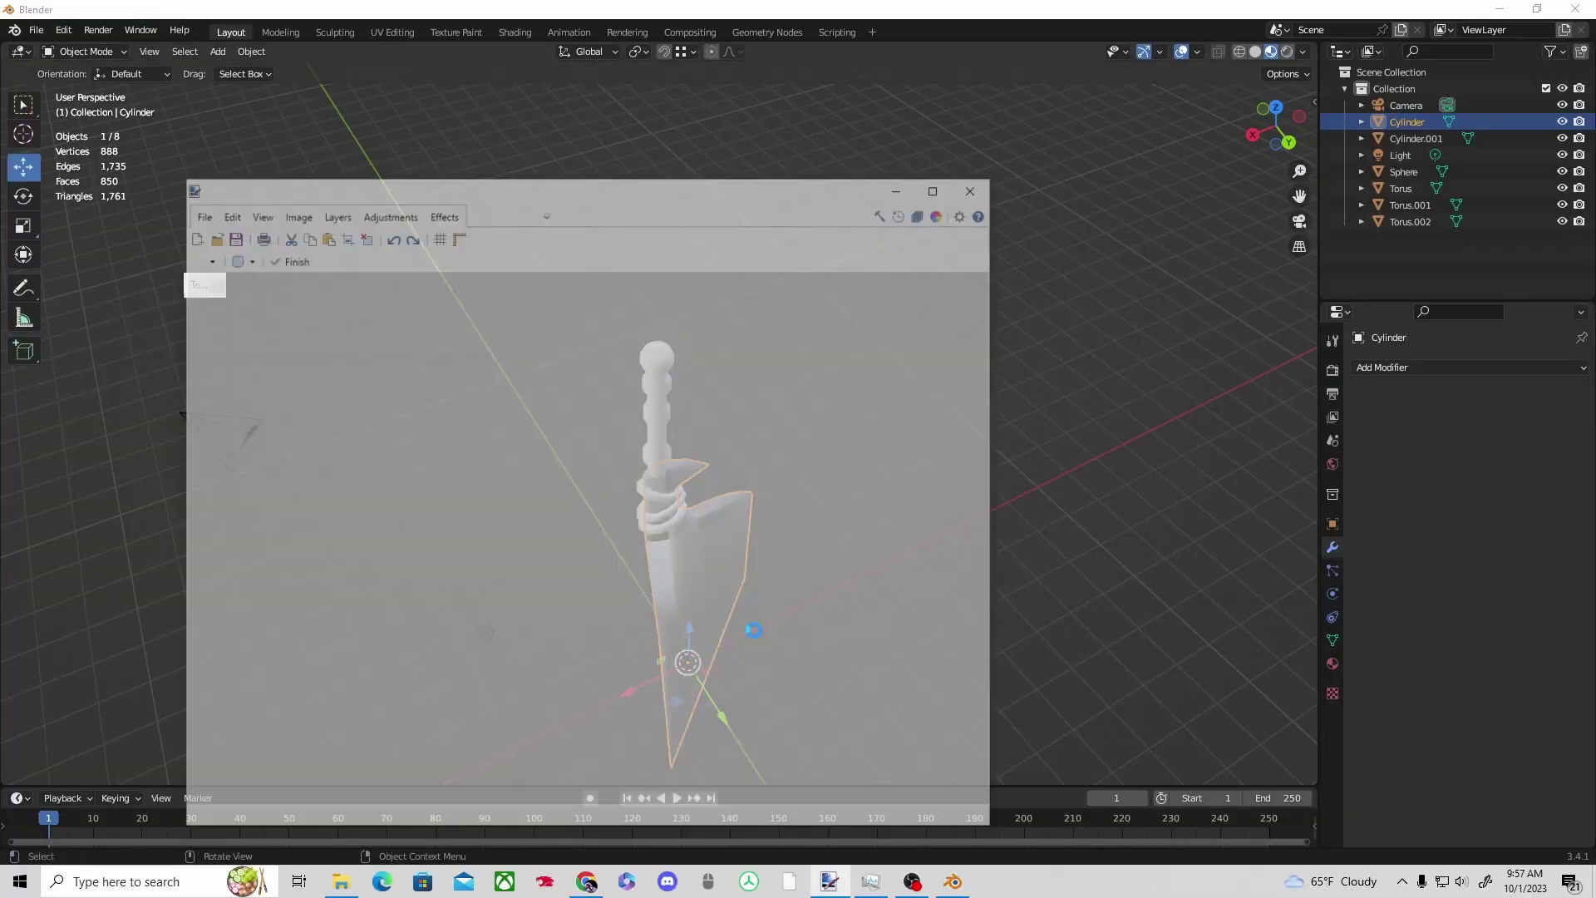
click(197, 211)
click(230, 256)
click(374, 317)
click(834, 594)
Open Steel.png alongside the black steel image and make it the active image.
click(197, 210)
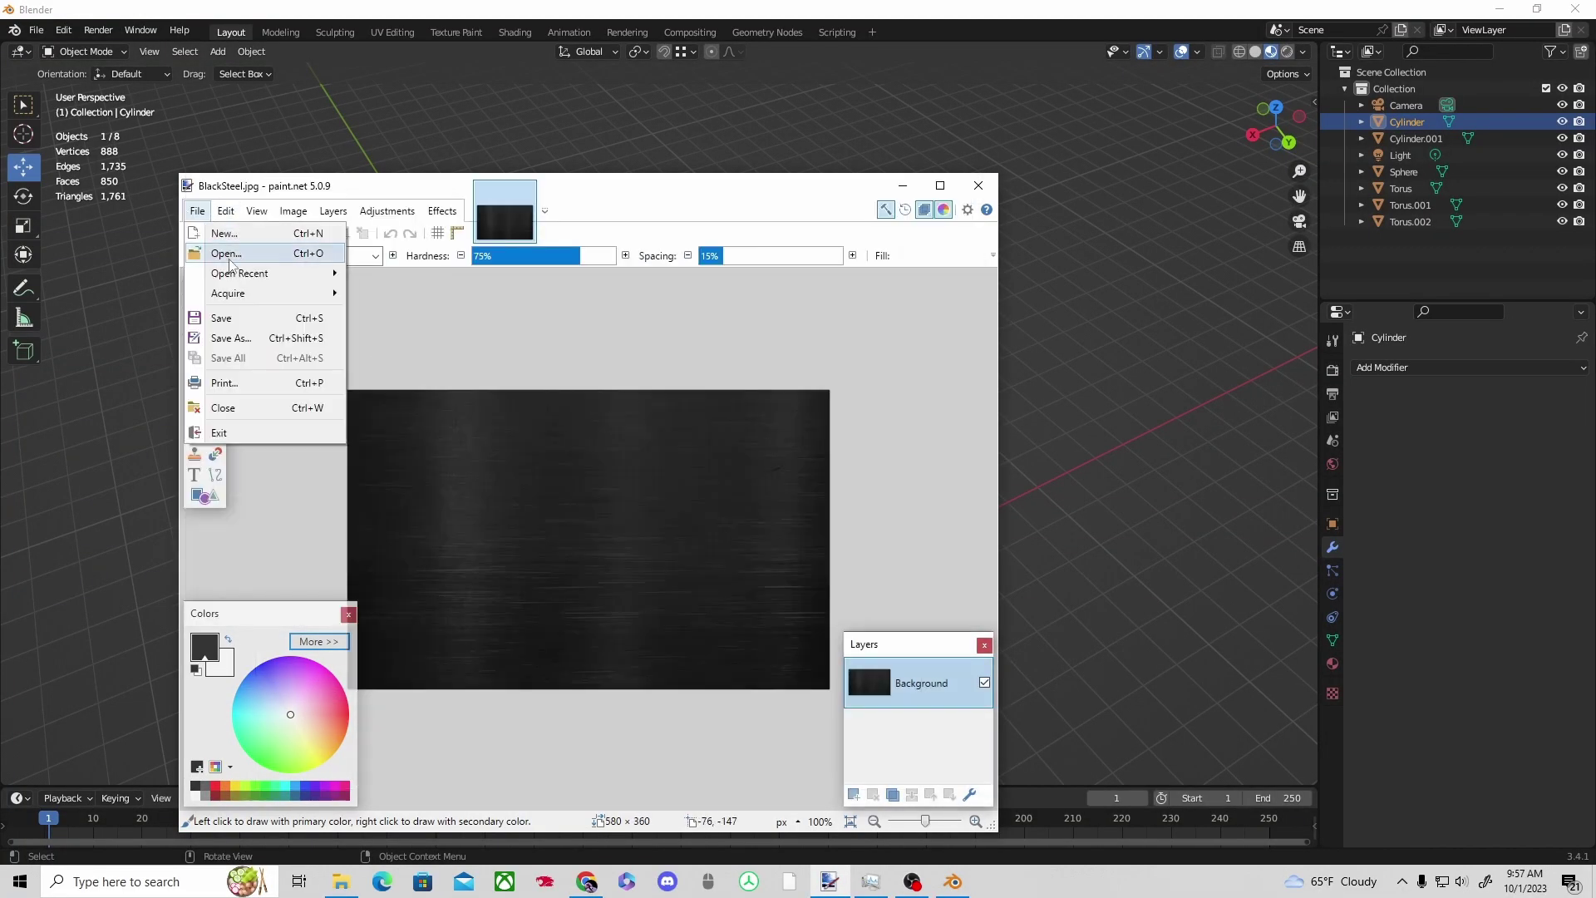
click(223, 253)
click(851, 598)
click(505, 218)
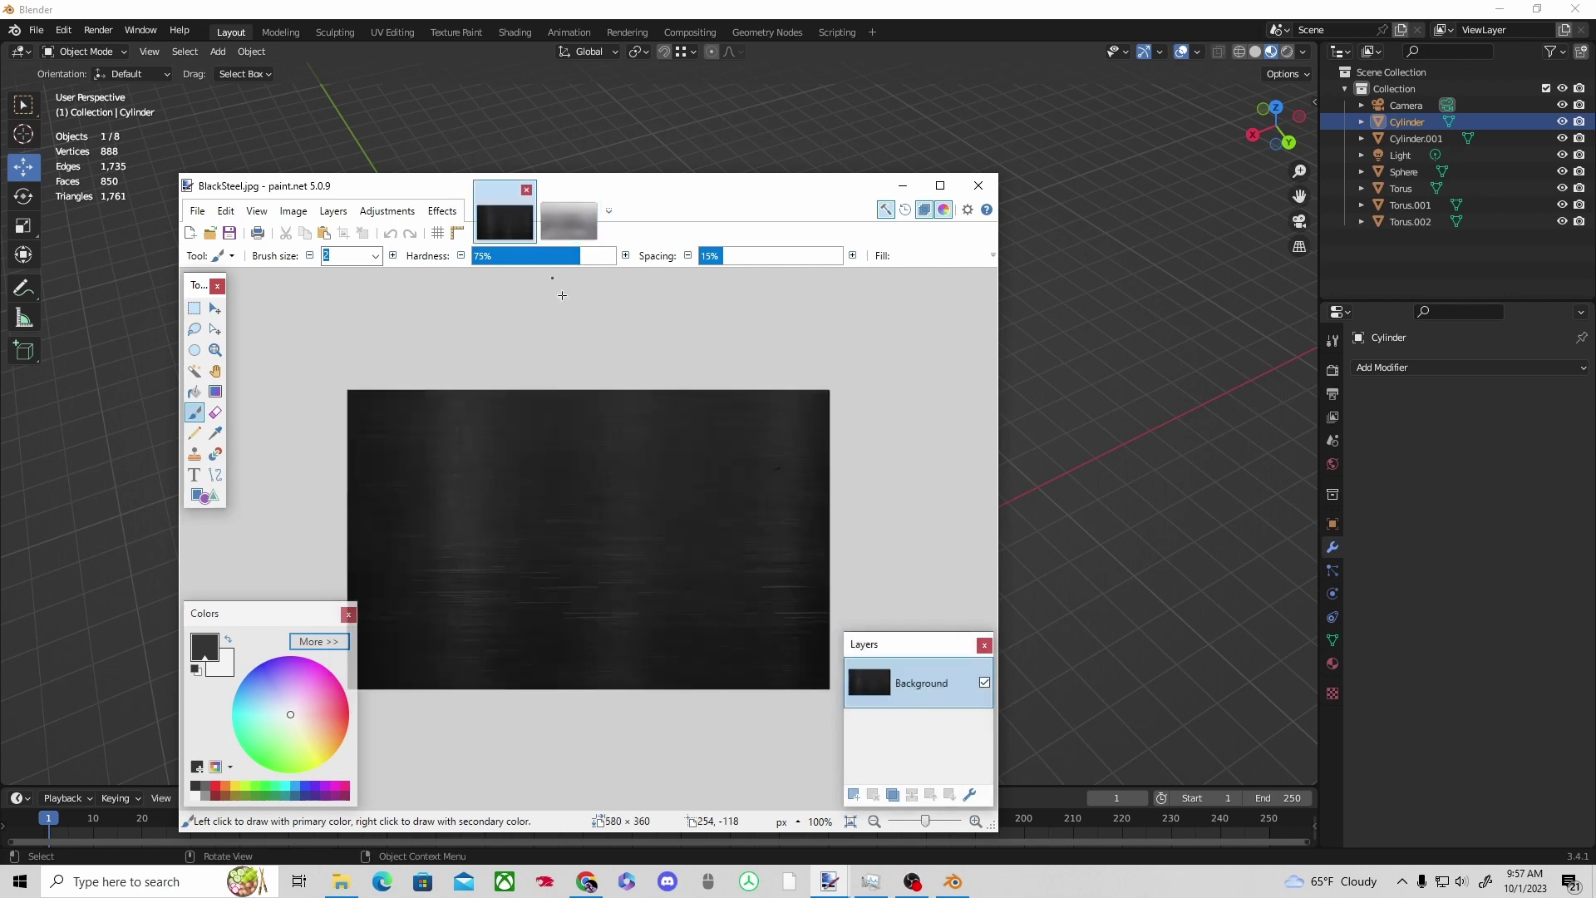
click(563, 224)
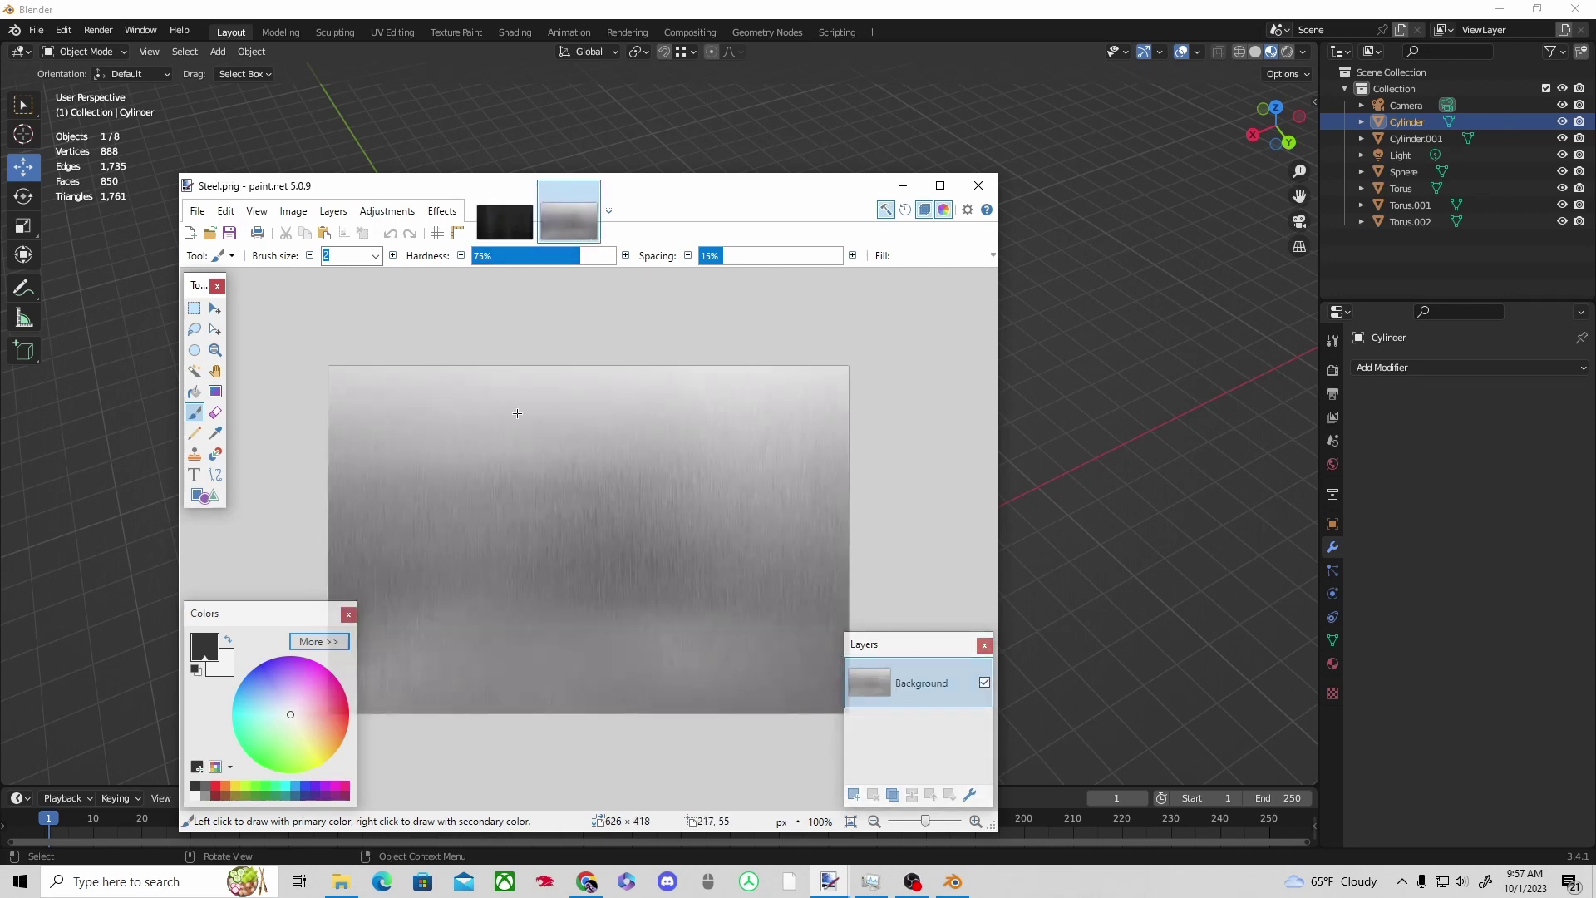
Try moving the steel image, undo it, then squash the image vertically to about the upper third of its canvas.
click(215, 308)
drag(462, 471, 534, 553)
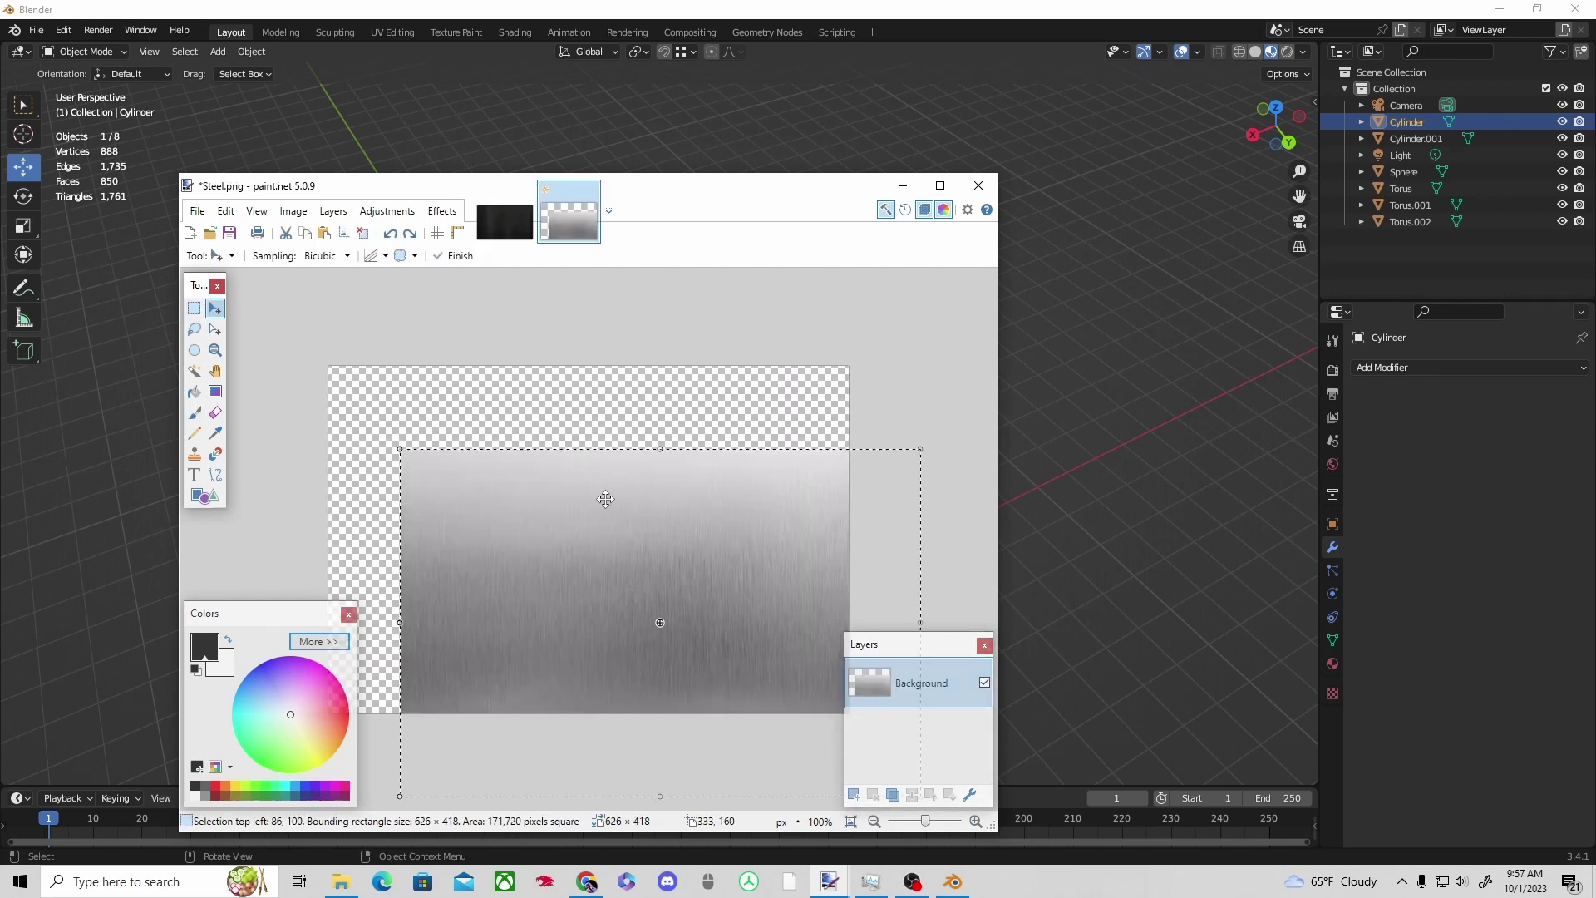
key(ctrl+z)
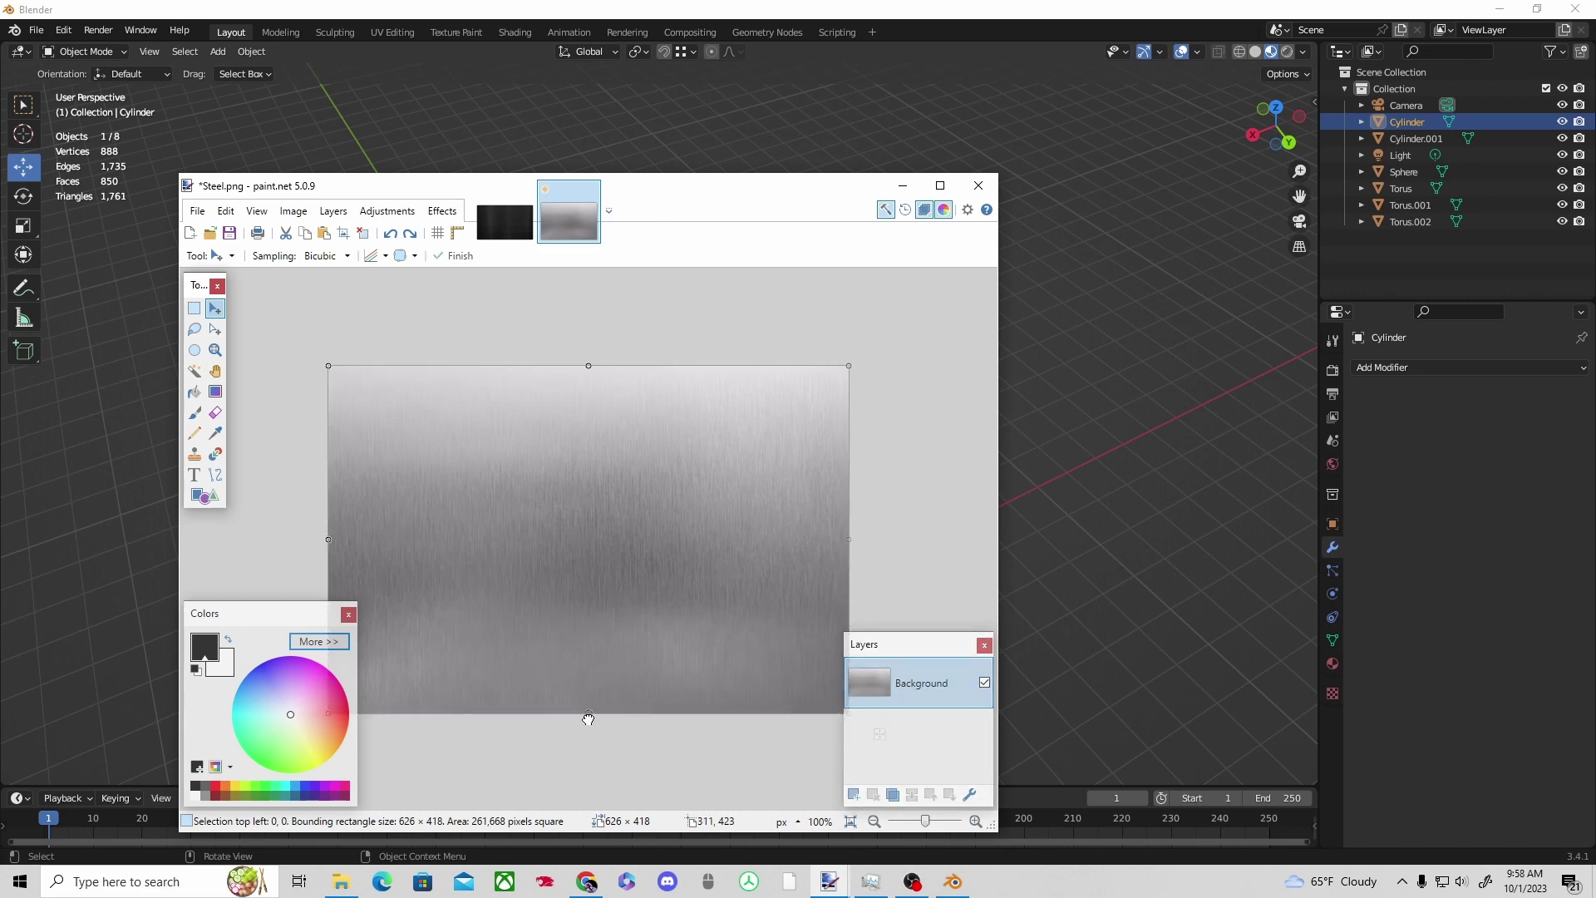
drag(589, 719, 589, 486)
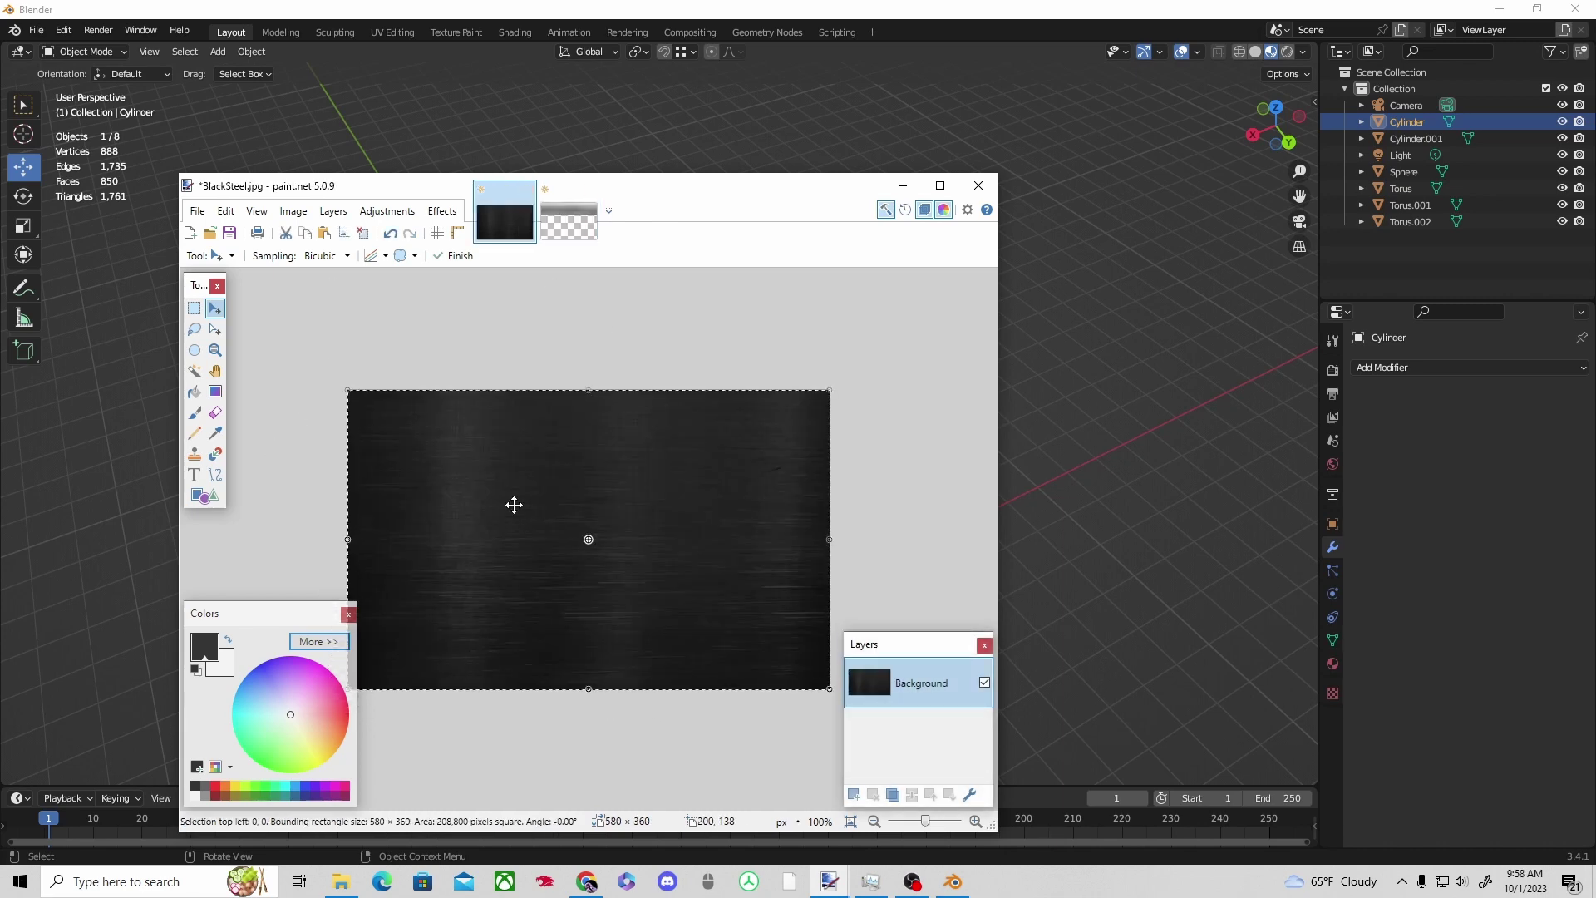
Paste the black steel image into the Steel image, enlarge it to full width and position it directly below the light steel band.
click(568, 221)
key(ctrl+v)
drag(585, 581, 614, 607)
drag(748, 573, 717, 573)
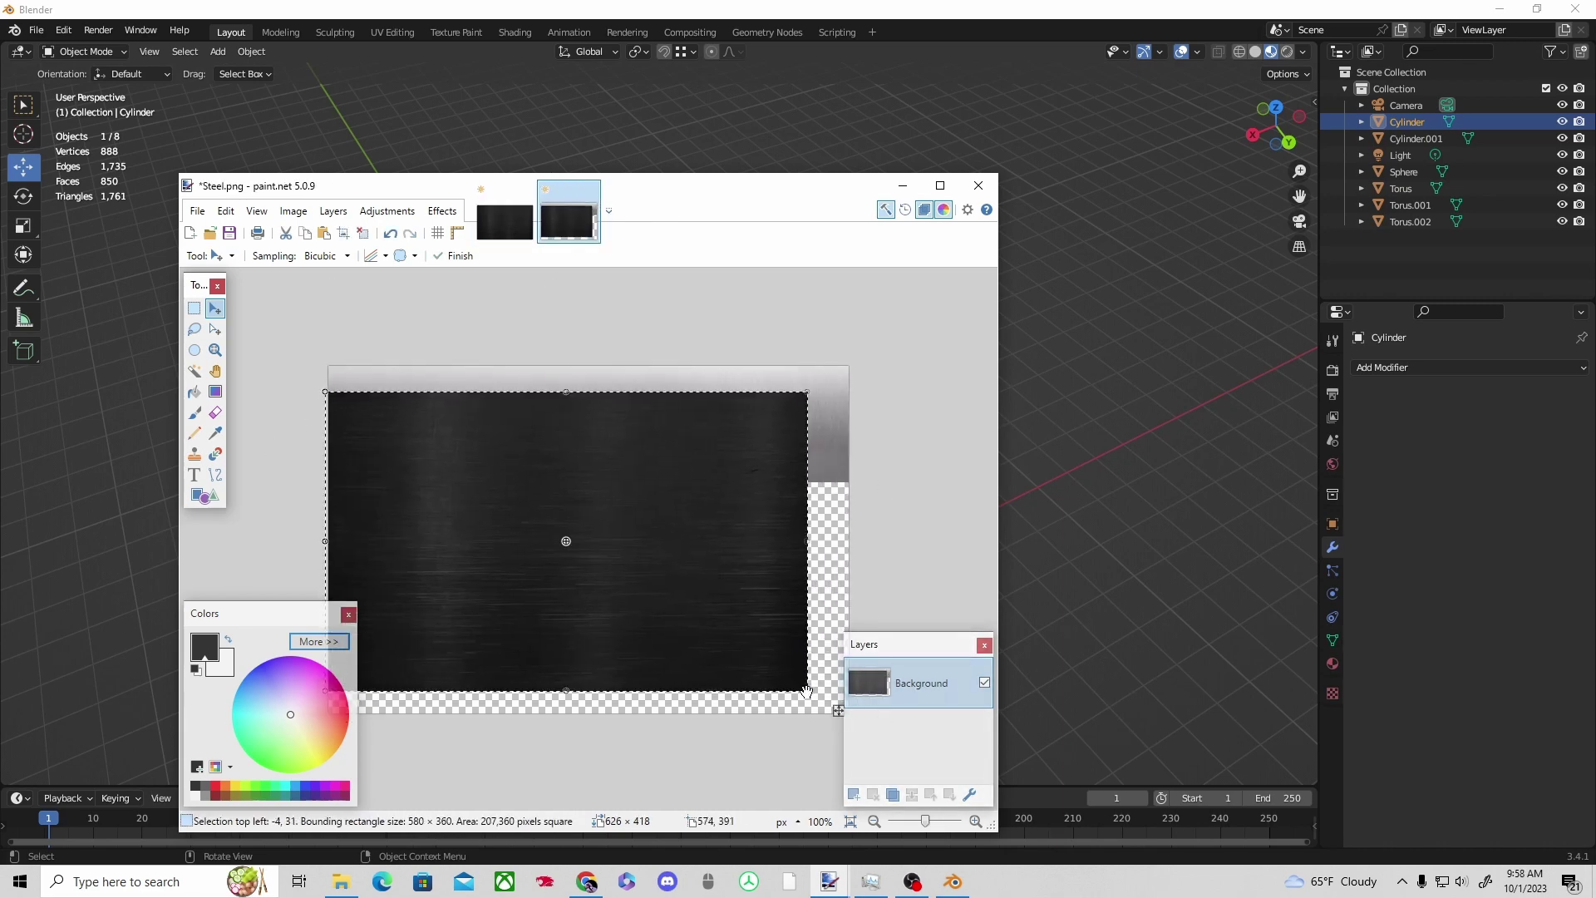
drag(807, 691, 850, 714)
drag(756, 639, 753, 673)
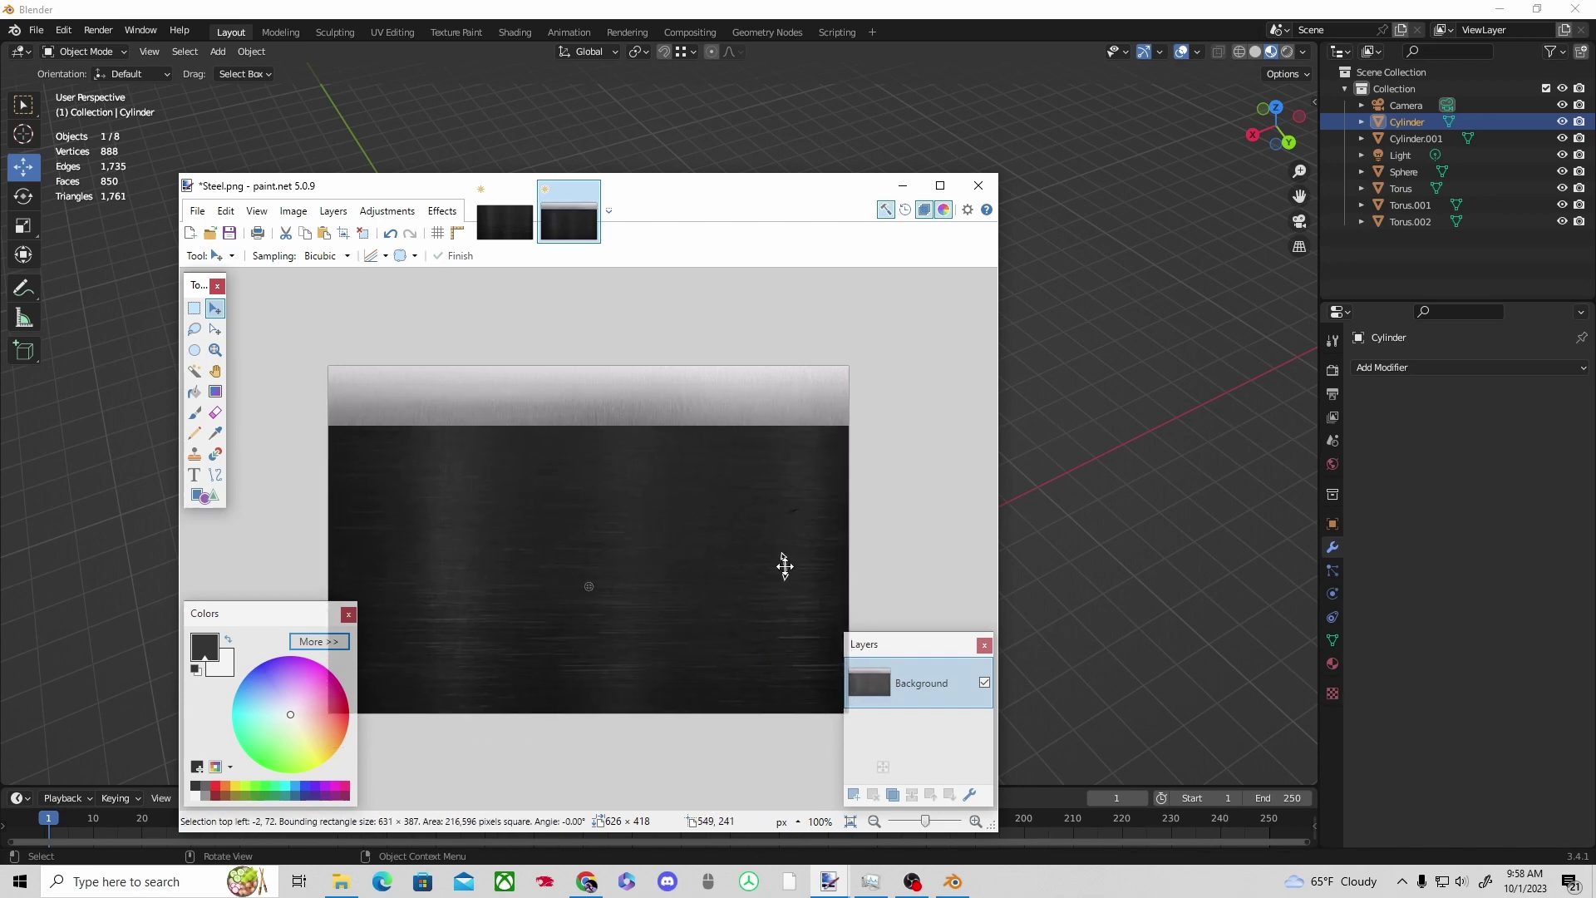
drag(785, 566, 758, 605)
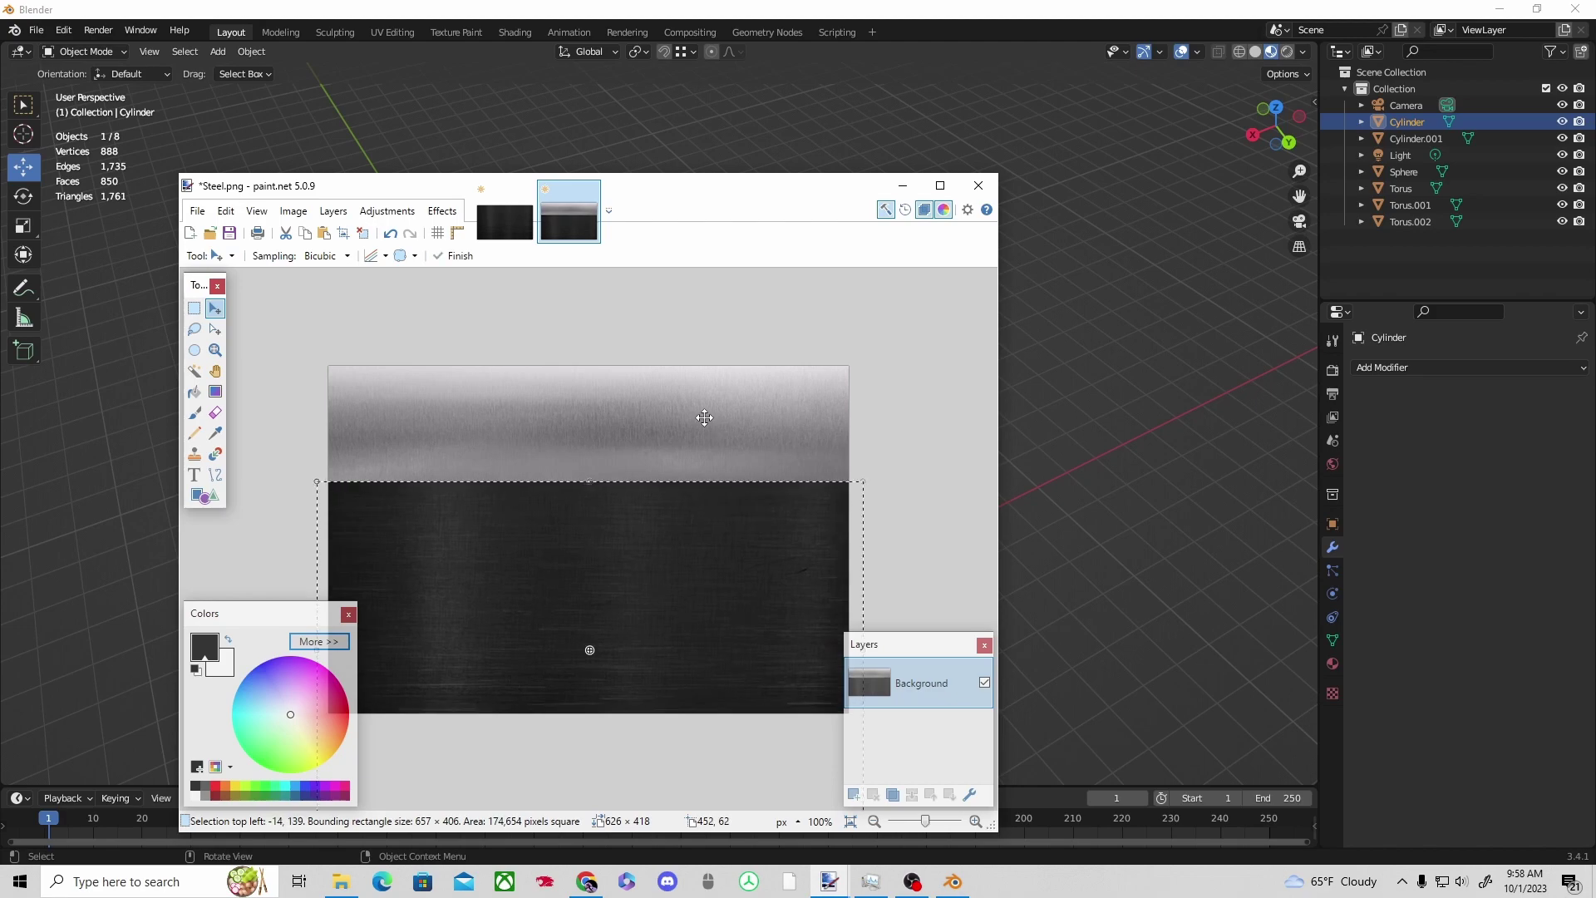
key(ctrl+d)
mouse_move(703, 404)
mouse_down()
mouse_move(702, 389)
mouse_move(705, 404)
mouse_up()
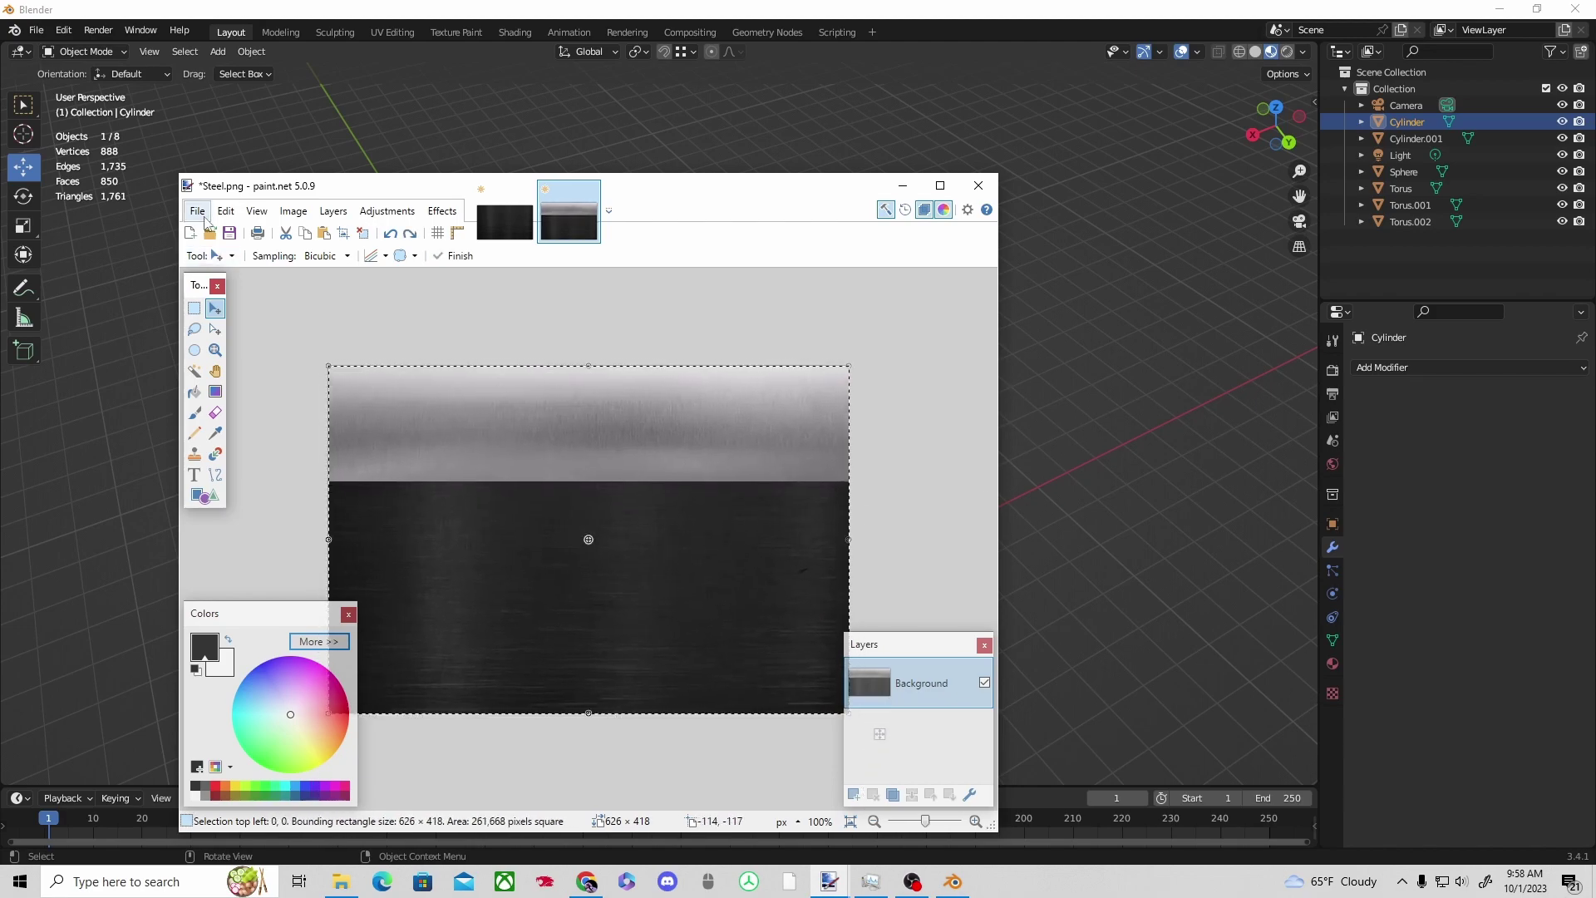
Save the combined steel image under the new name Ichigo Sword as a PNG in Downloads.
key(ctrl+shift+s)
text(Ichigo Swo)
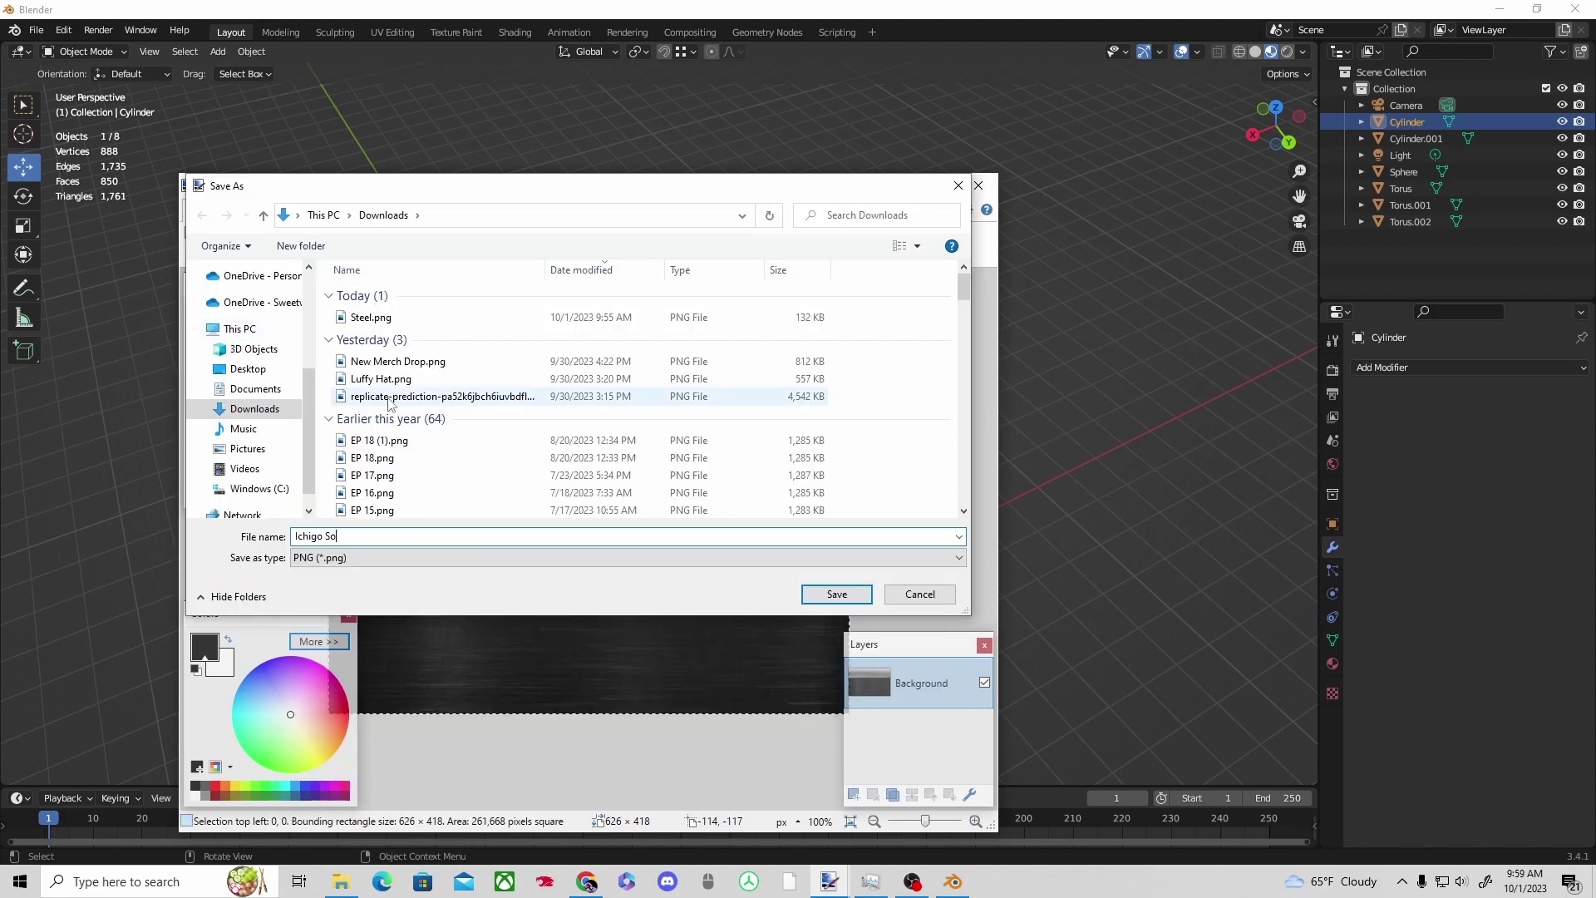
text(rd)
key(Return)
key(Return)
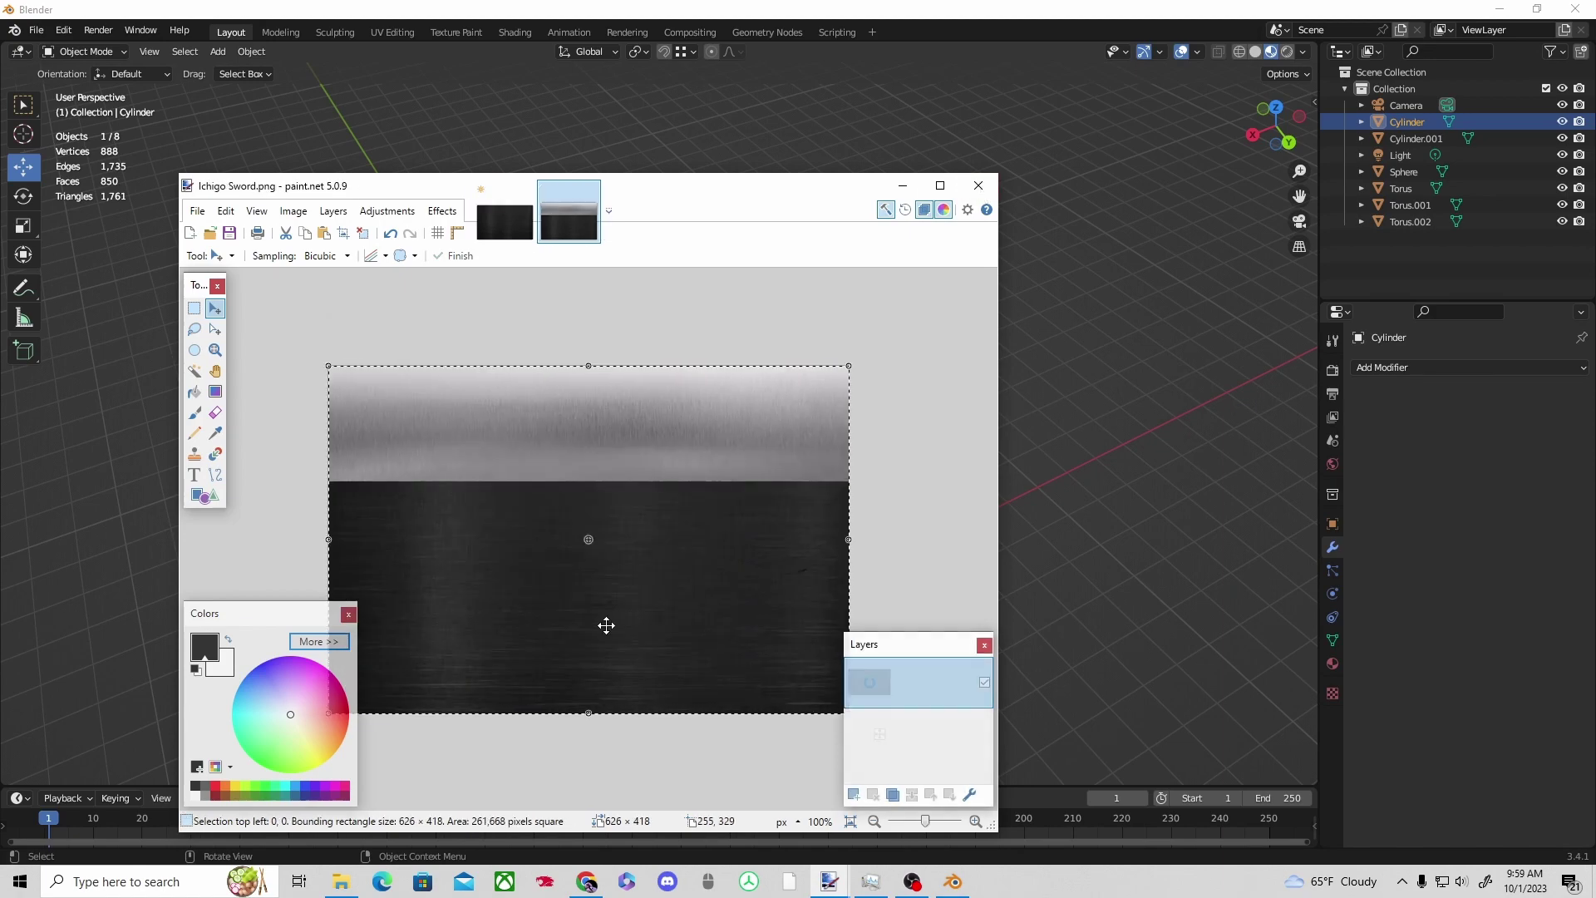
Switch to Blender and replace the blade material's base color image with Ichigo Sword.png.
key(alt+Tab)
click(1332, 663)
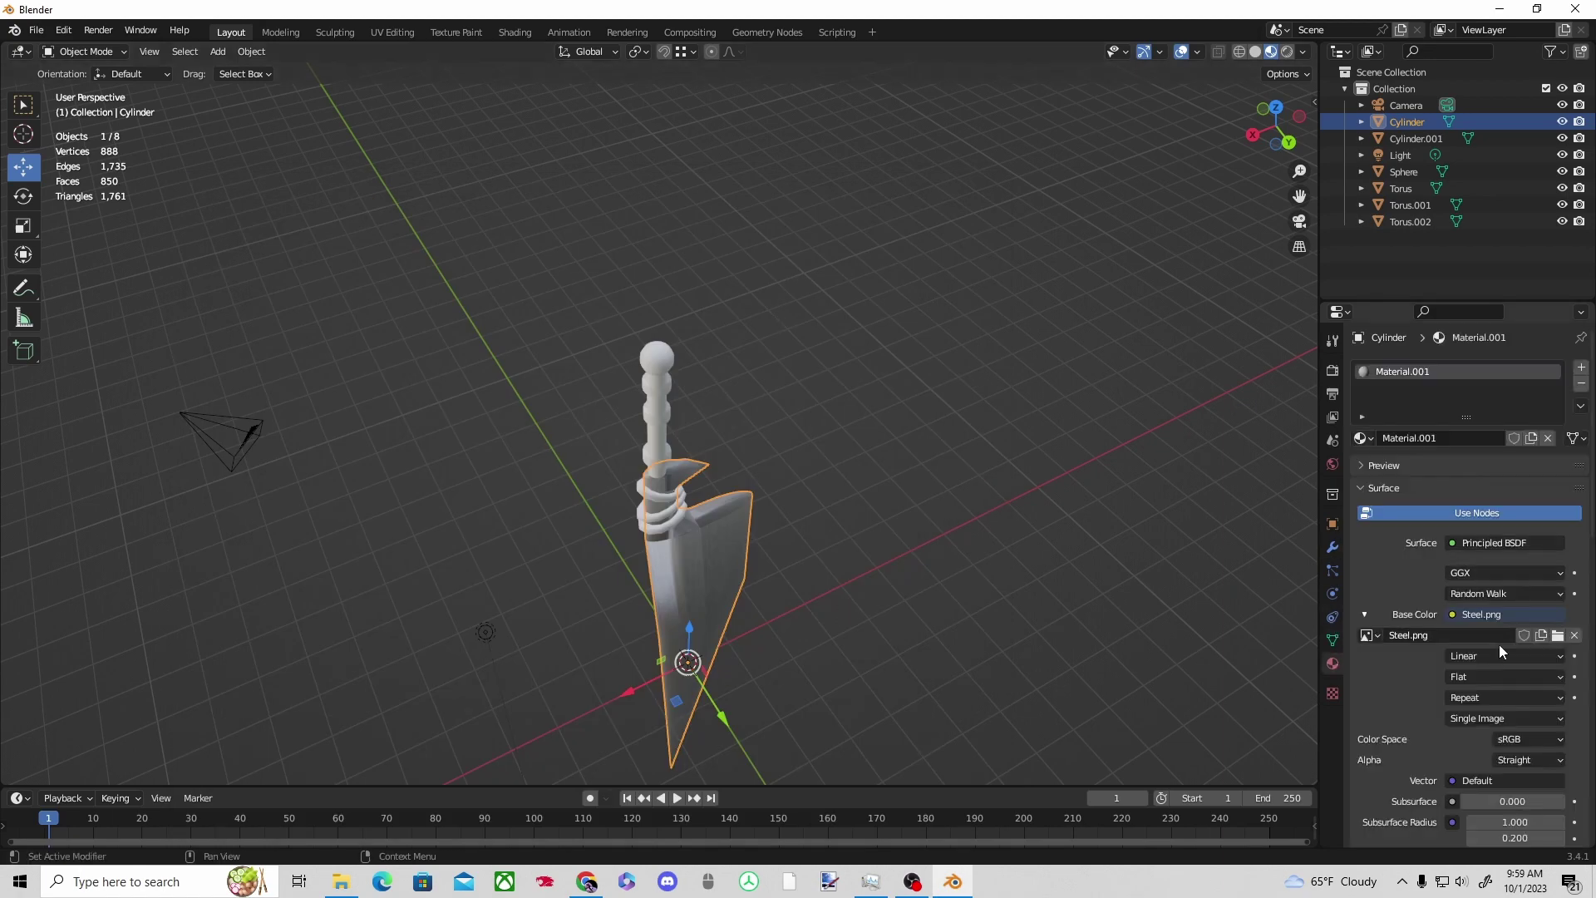
click(1558, 635)
double_click(618, 345)
middle_drag(721, 289, 431, 39)
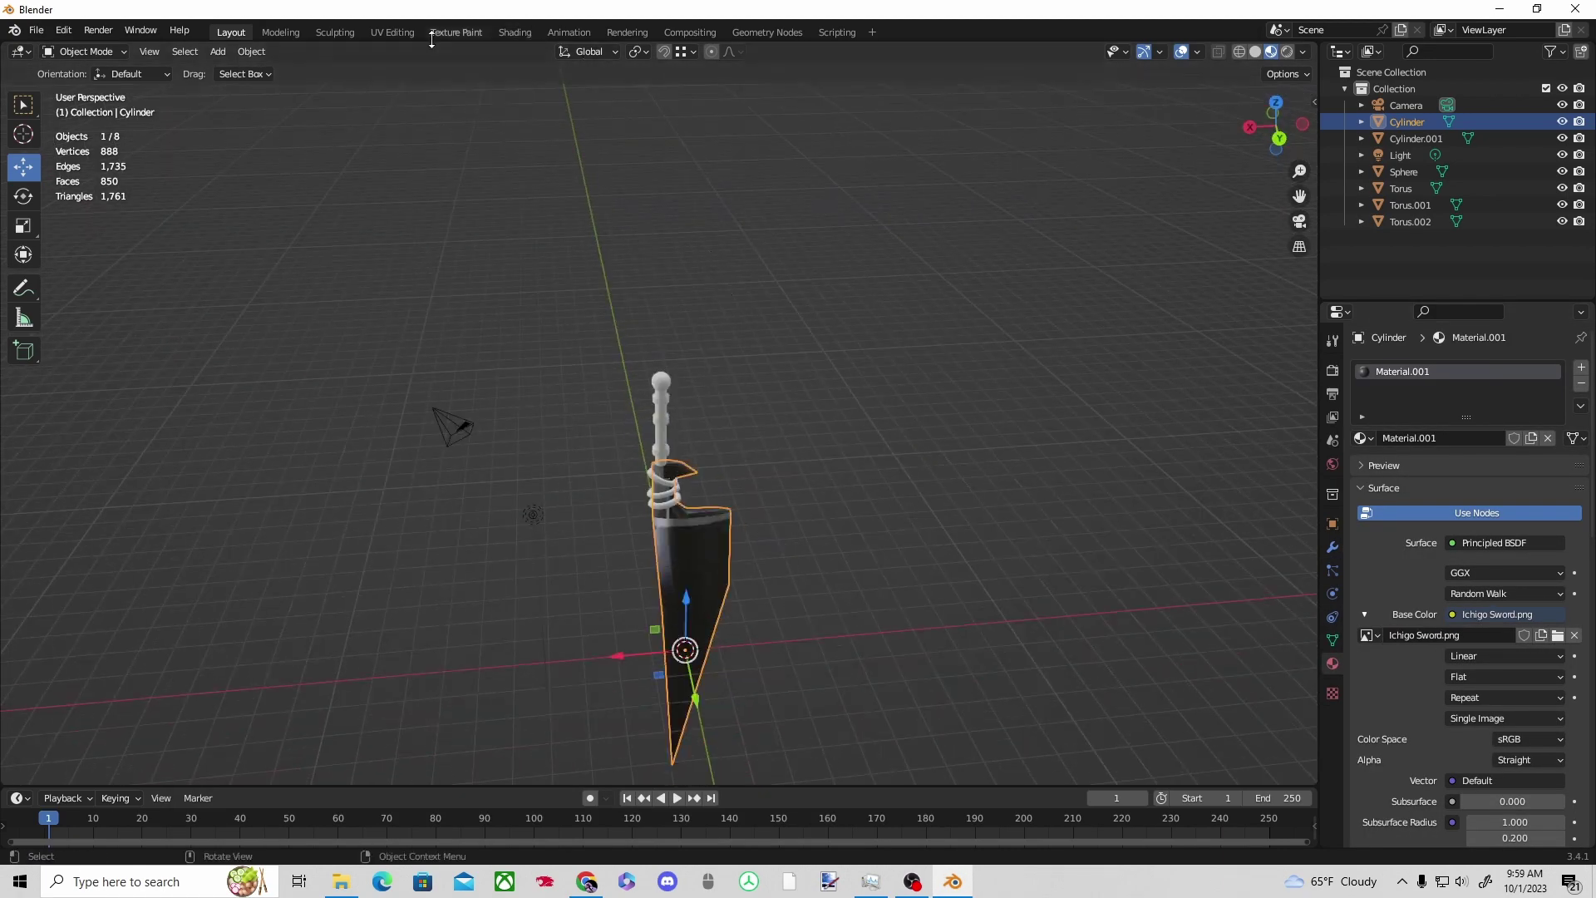
Show the blade's full UV layout over Ichigo Sword.png and move the lowest tip vertex up onto the light steel band.
click(393, 31)
click(587, 51)
double_click(1002, 346)
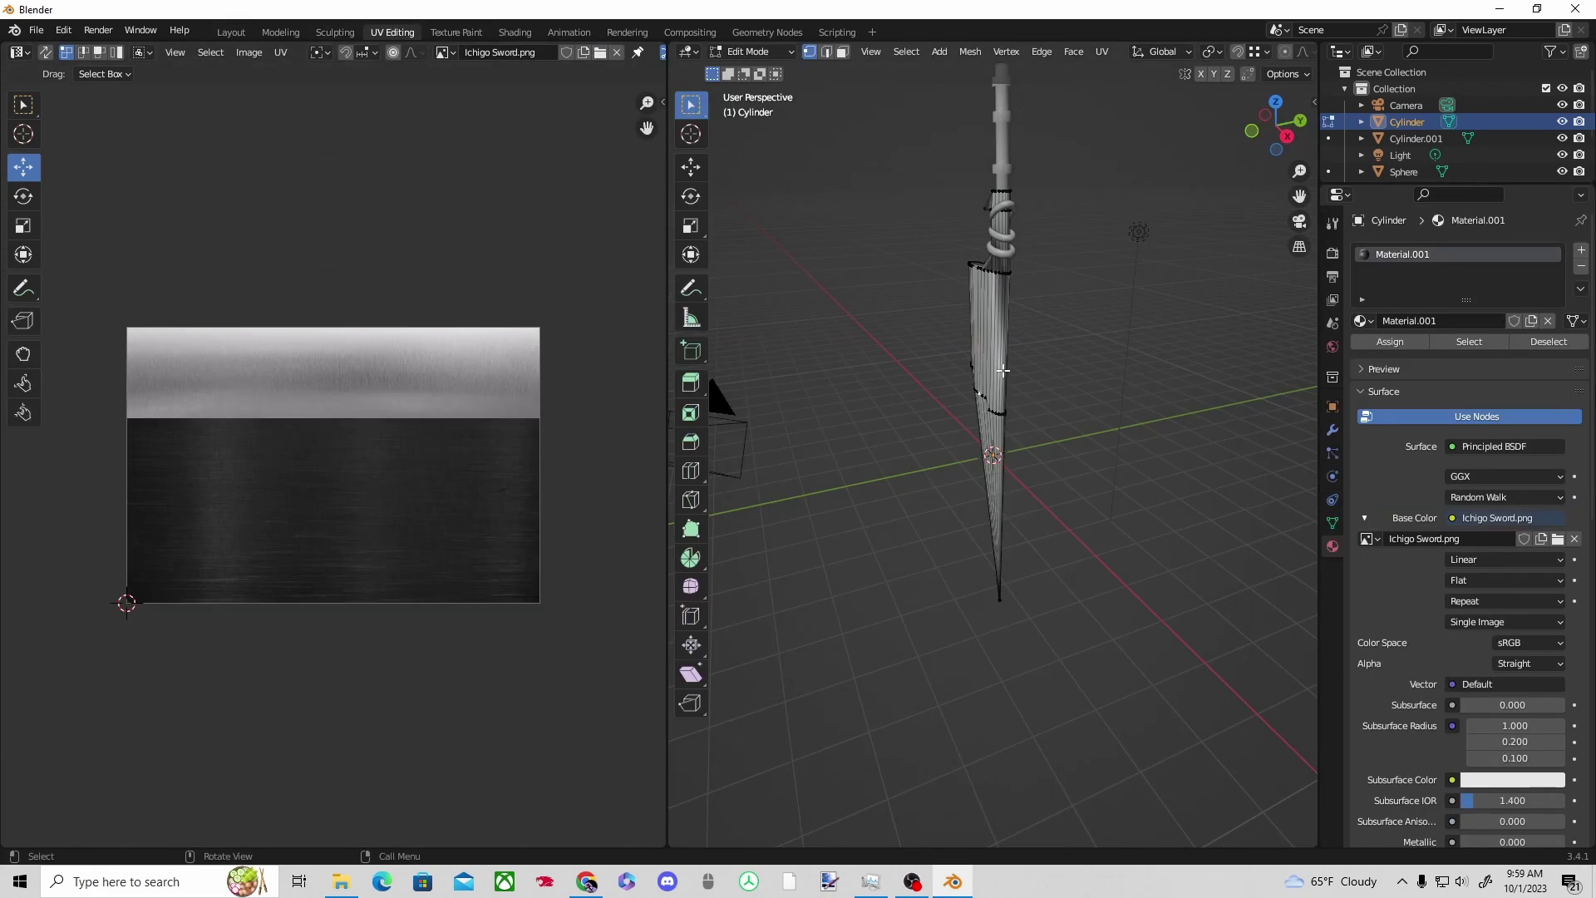
key(a)
scroll(407, 453, up, 1)
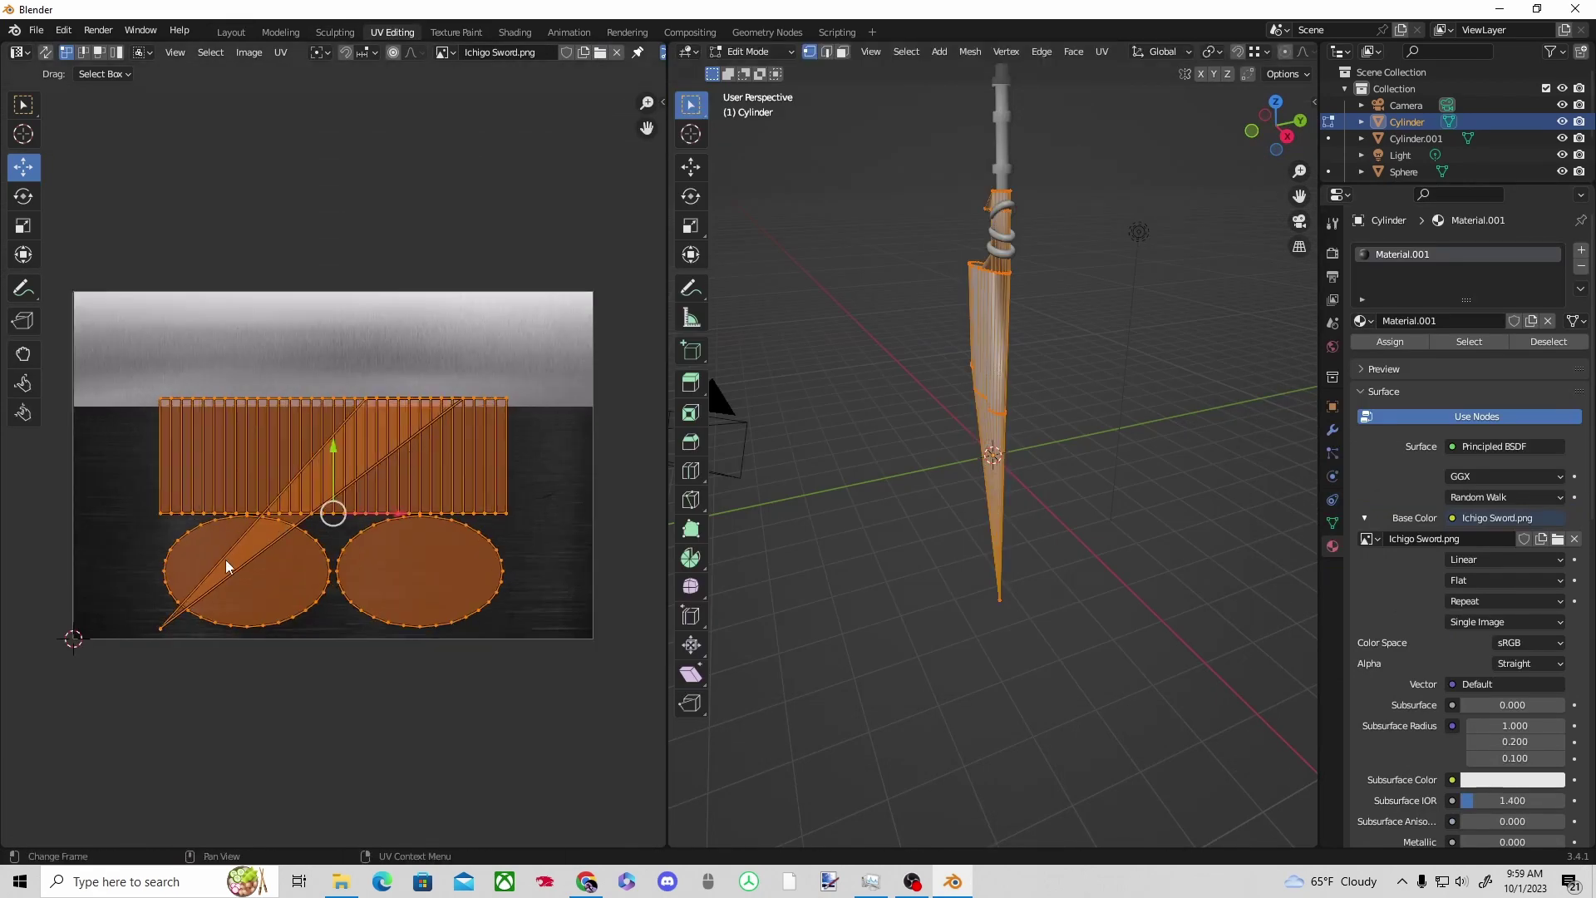
click(243, 561)
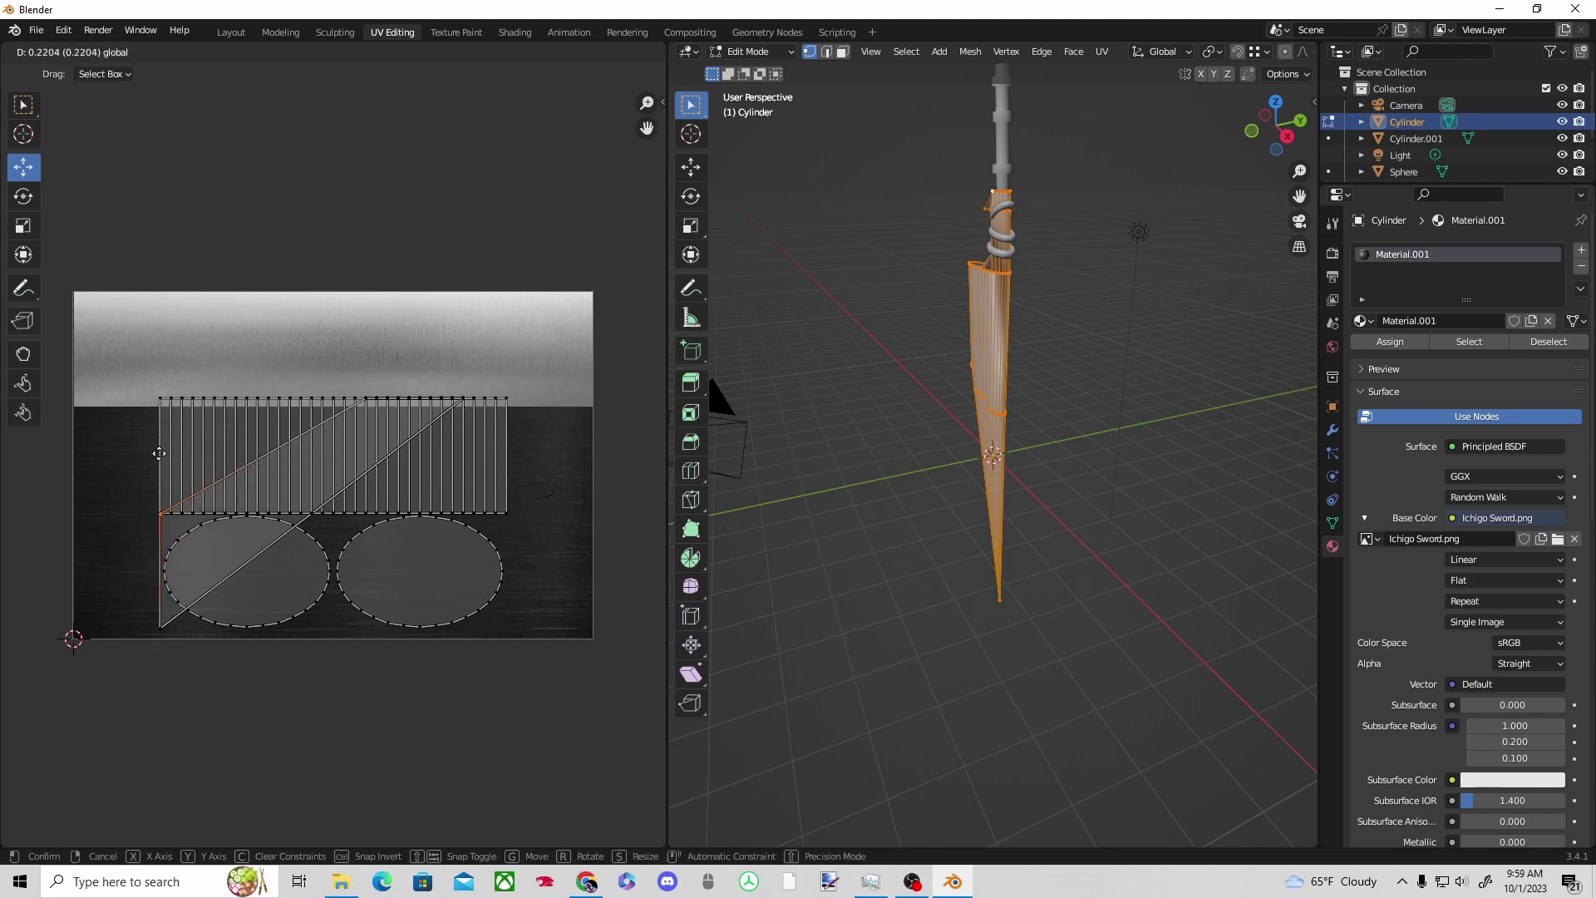
drag(160, 628, 161, 339)
Move the blade's vertical strip UVs from the black area onto the light steel band and scale them to fit.
click(851, 442)
middle_drag(851, 442, 953, 444)
key(a)
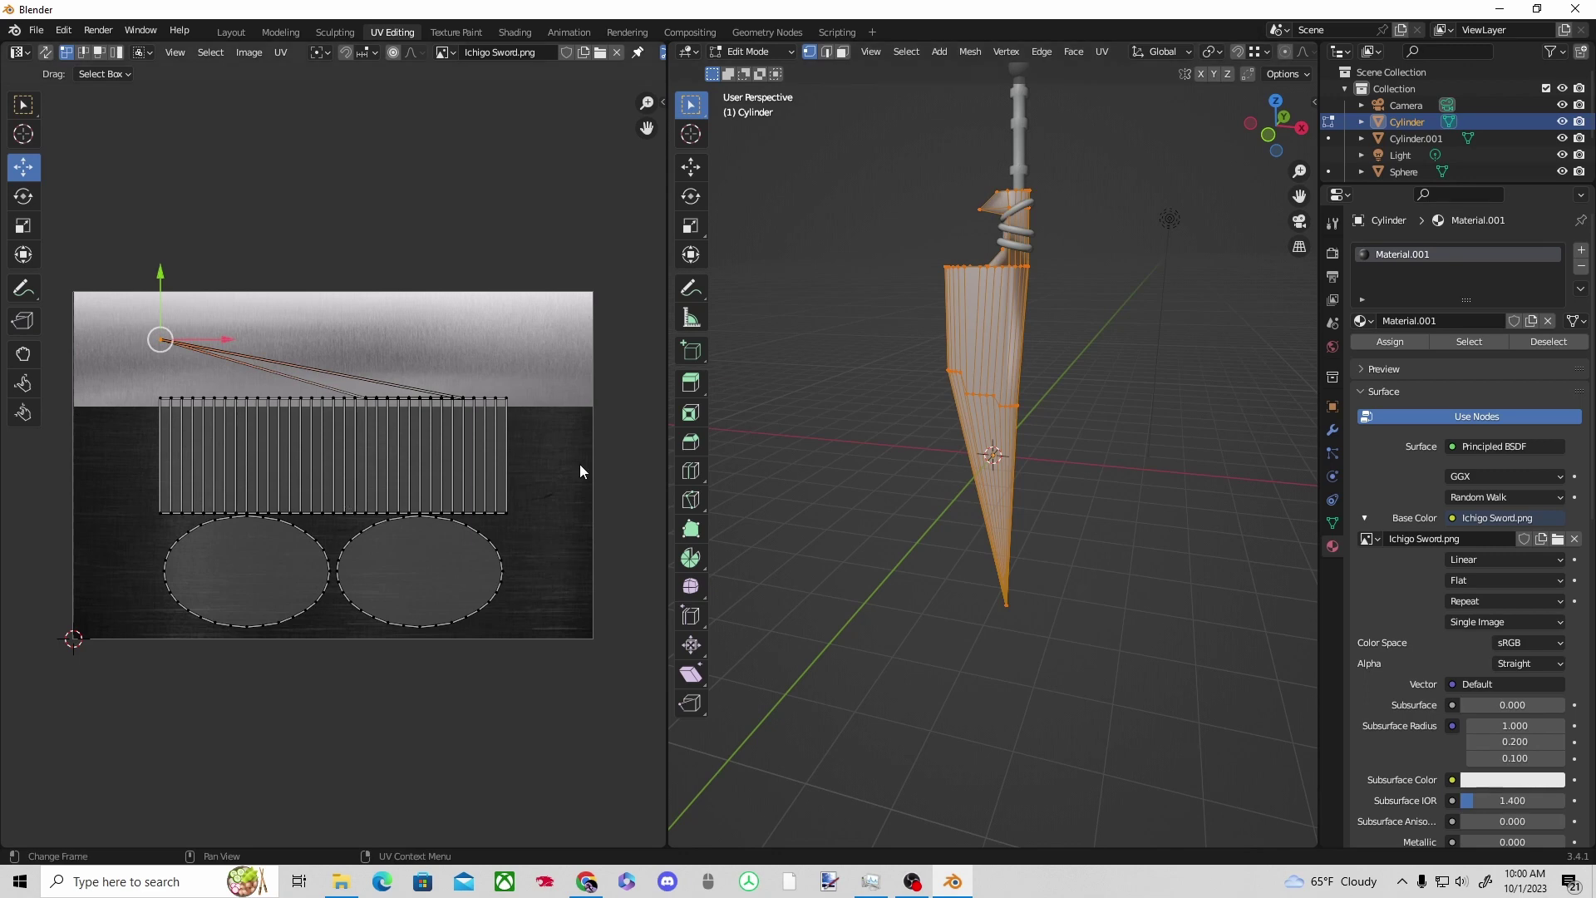
drag(286, 478, 288, 474)
drag(558, 371, 518, 386)
drag(399, 514, 226, 520)
drag(371, 453, 420, 282)
key(s)
click(494, 350)
Raise and rescale the left section of strip UVs, and check the texture on the blade.
drag(240, 507, 241, 515)
drag(194, 387, 194, 300)
key(s)
click(251, 297)
click(231, 33)
mouse_move(640, 365)
middle_down()
mouse_move(455, 395)
mouse_move(573, 440)
mouse_move(636, 391)
middle_up()
Lower the left section of strip UVs, check the blade, and reposition the section within the light steel band.
click(393, 32)
drag(191, 272, 191, 384)
click(230, 33)
middle_drag(532, 346, 367, 85)
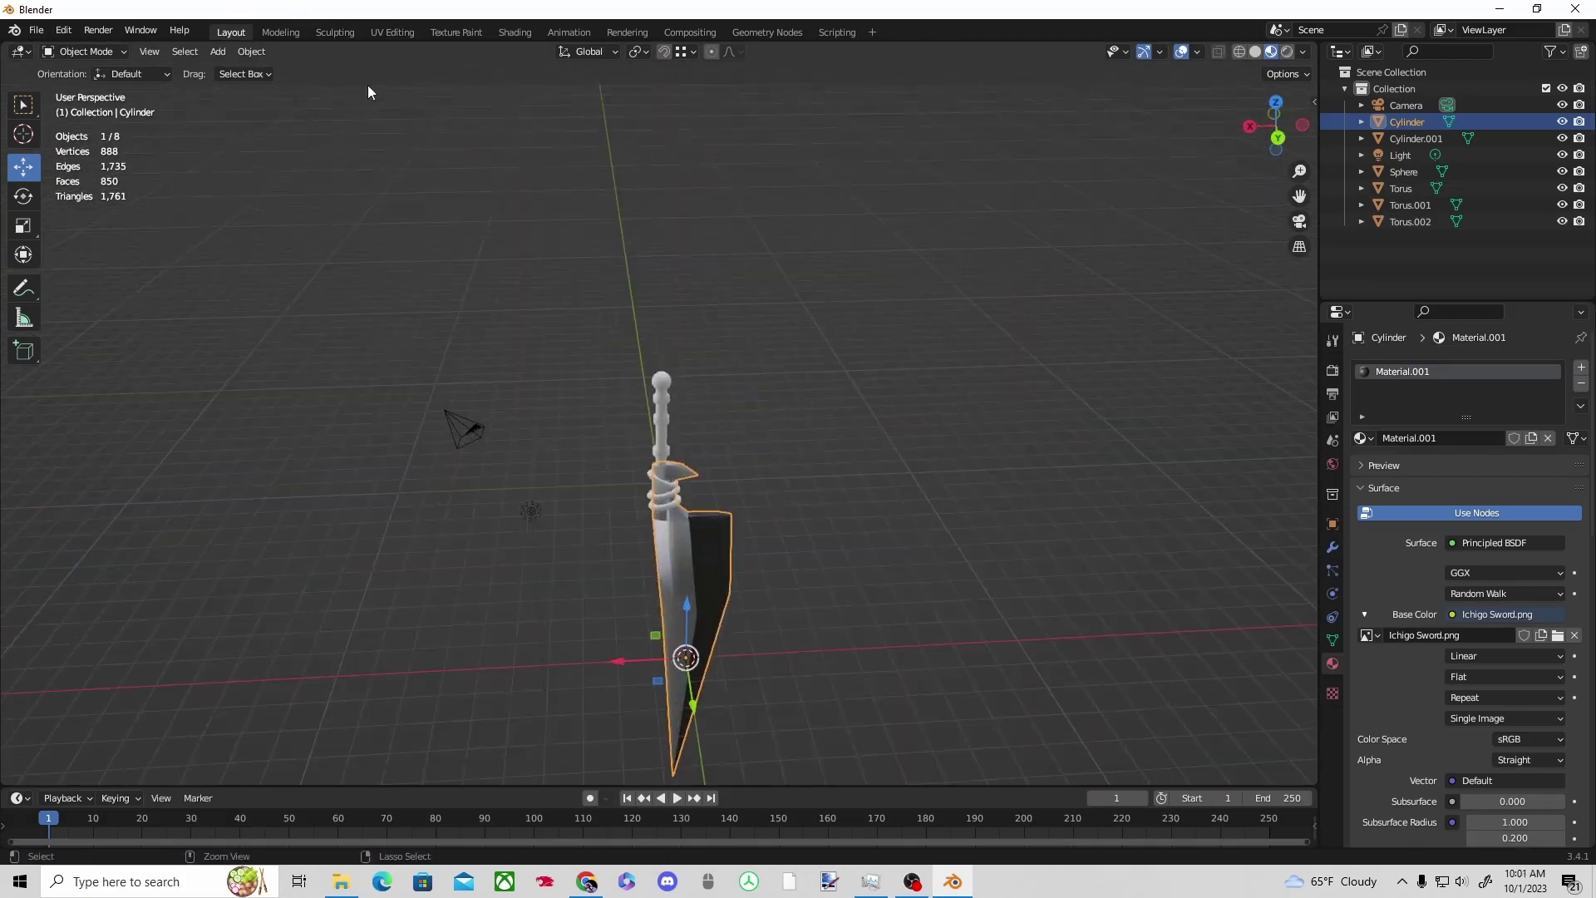
click(392, 32)
key(g)
click(293, 328)
Select two adjacent groups of blade faces and move their UV strips side by side onto the black steel area.
key(alt+a)
drag(980, 252, 1127, 590)
key(g)
click(442, 457)
middle_drag(1110, 454, 819, 445)
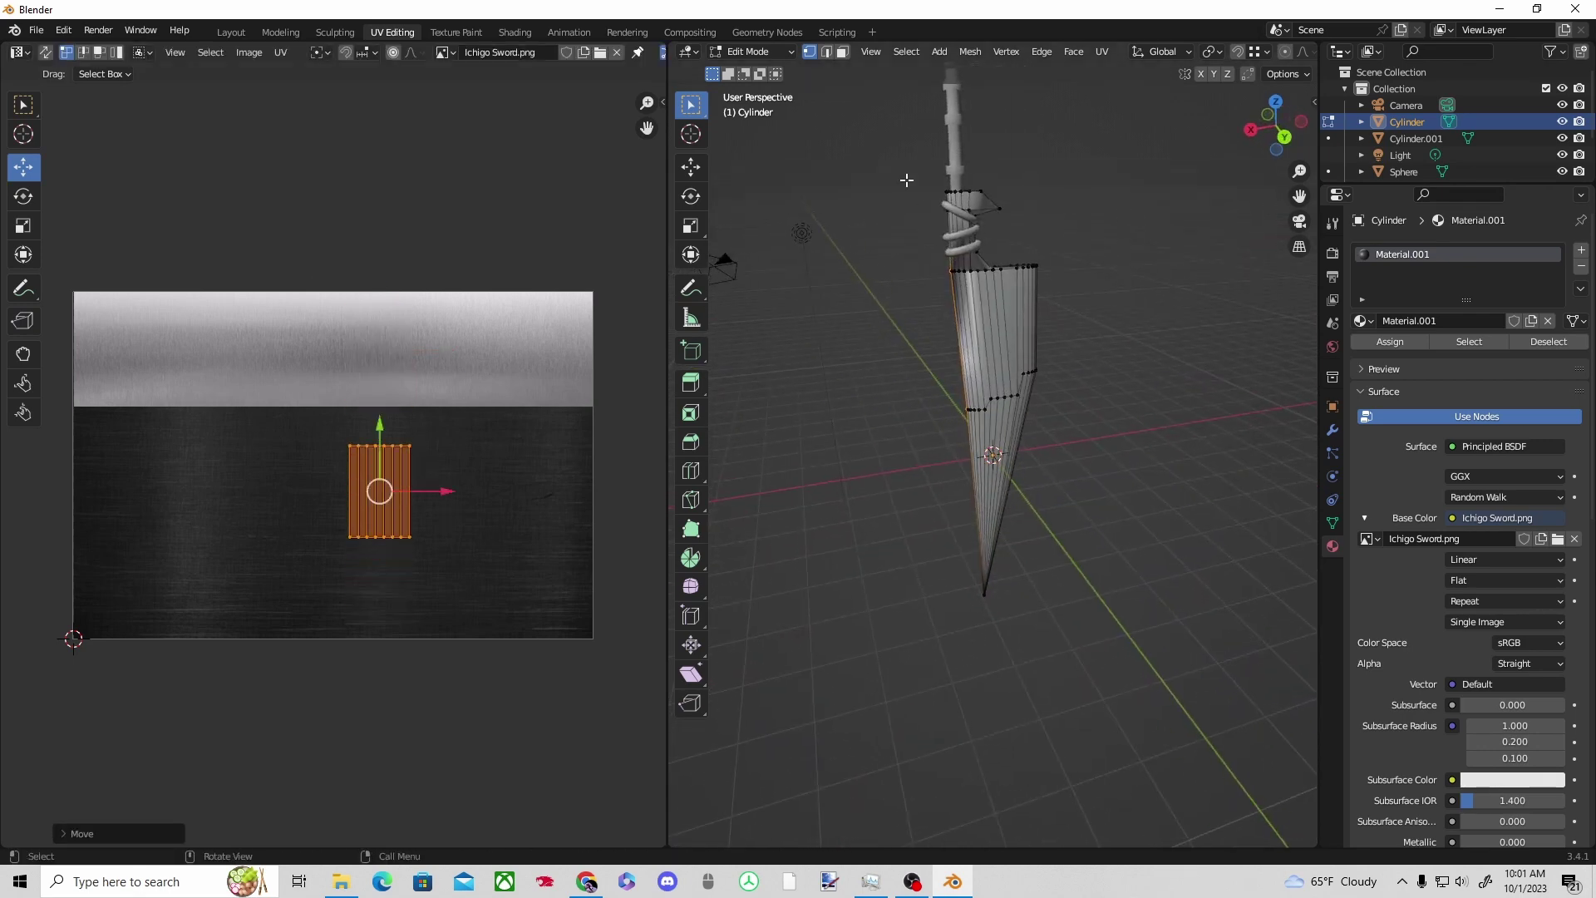
drag(471, 348, 472, 349)
key(g)
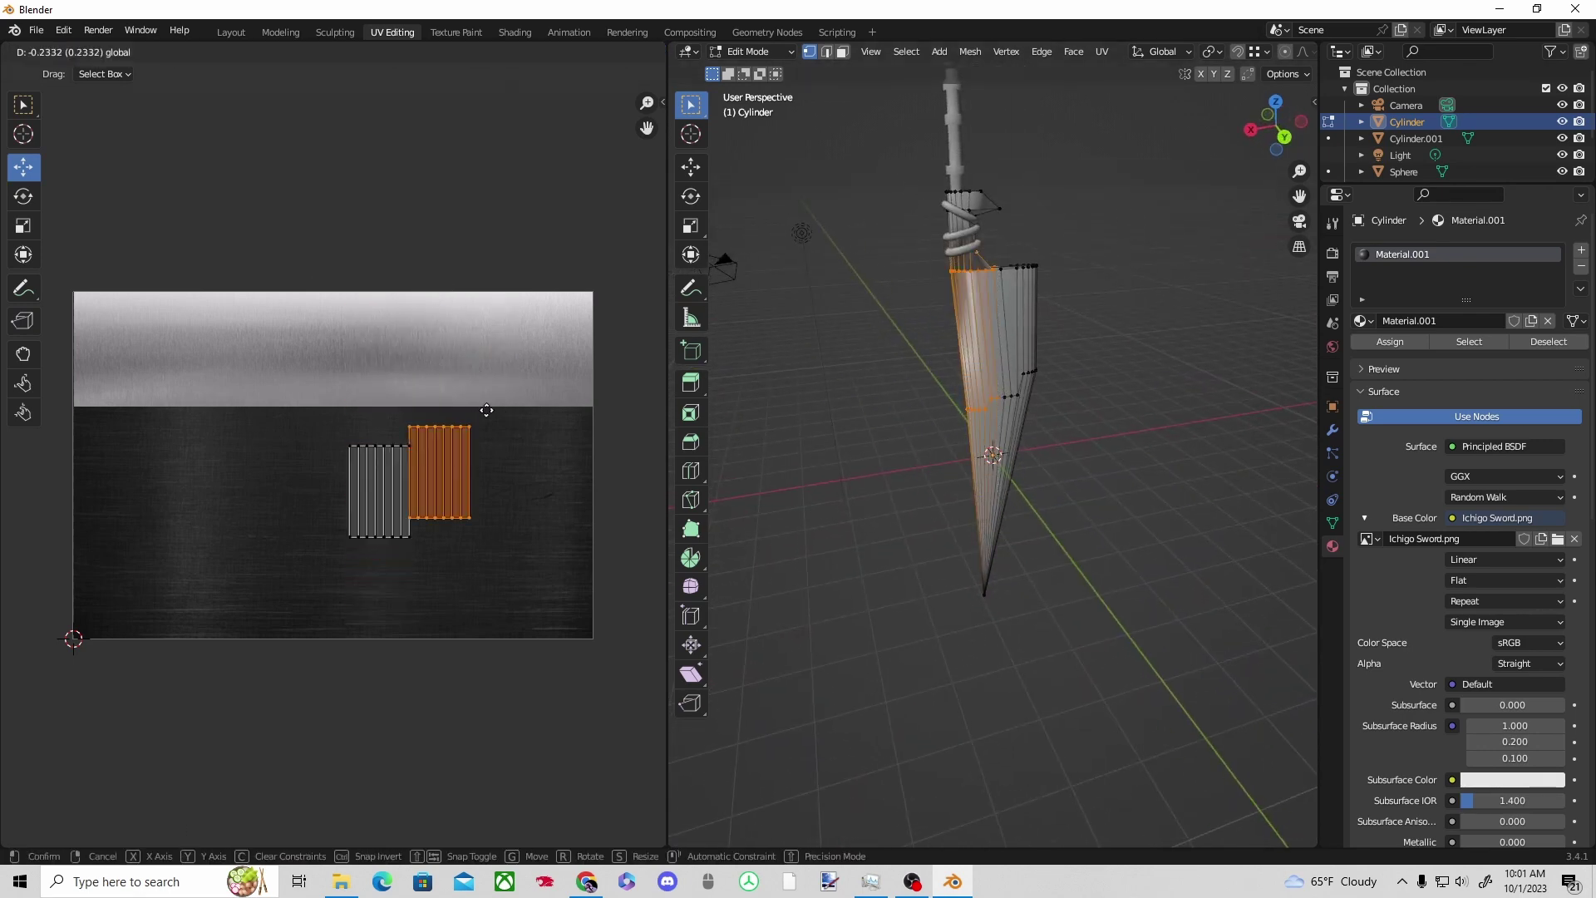
click(474, 491)
Show all blade UVs and move the remaining right-hand strips from the light steel band down to the black steel area.
key(a)
key(alt+a)
key(a)
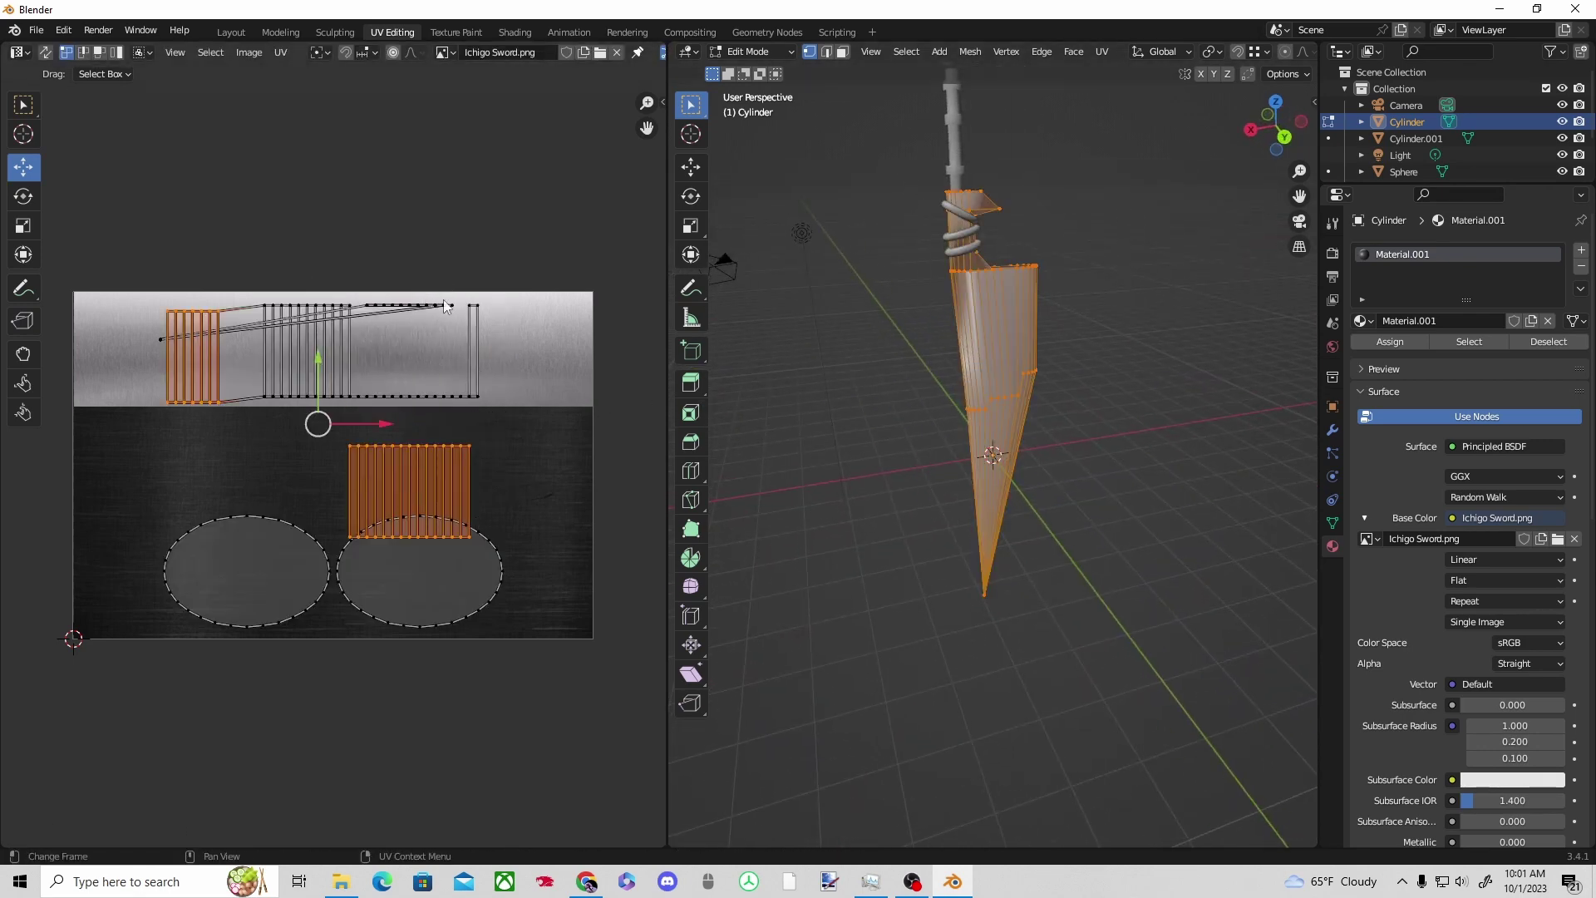
drag(352, 287, 560, 399)
drag(419, 292, 416, 434)
click(496, 587)
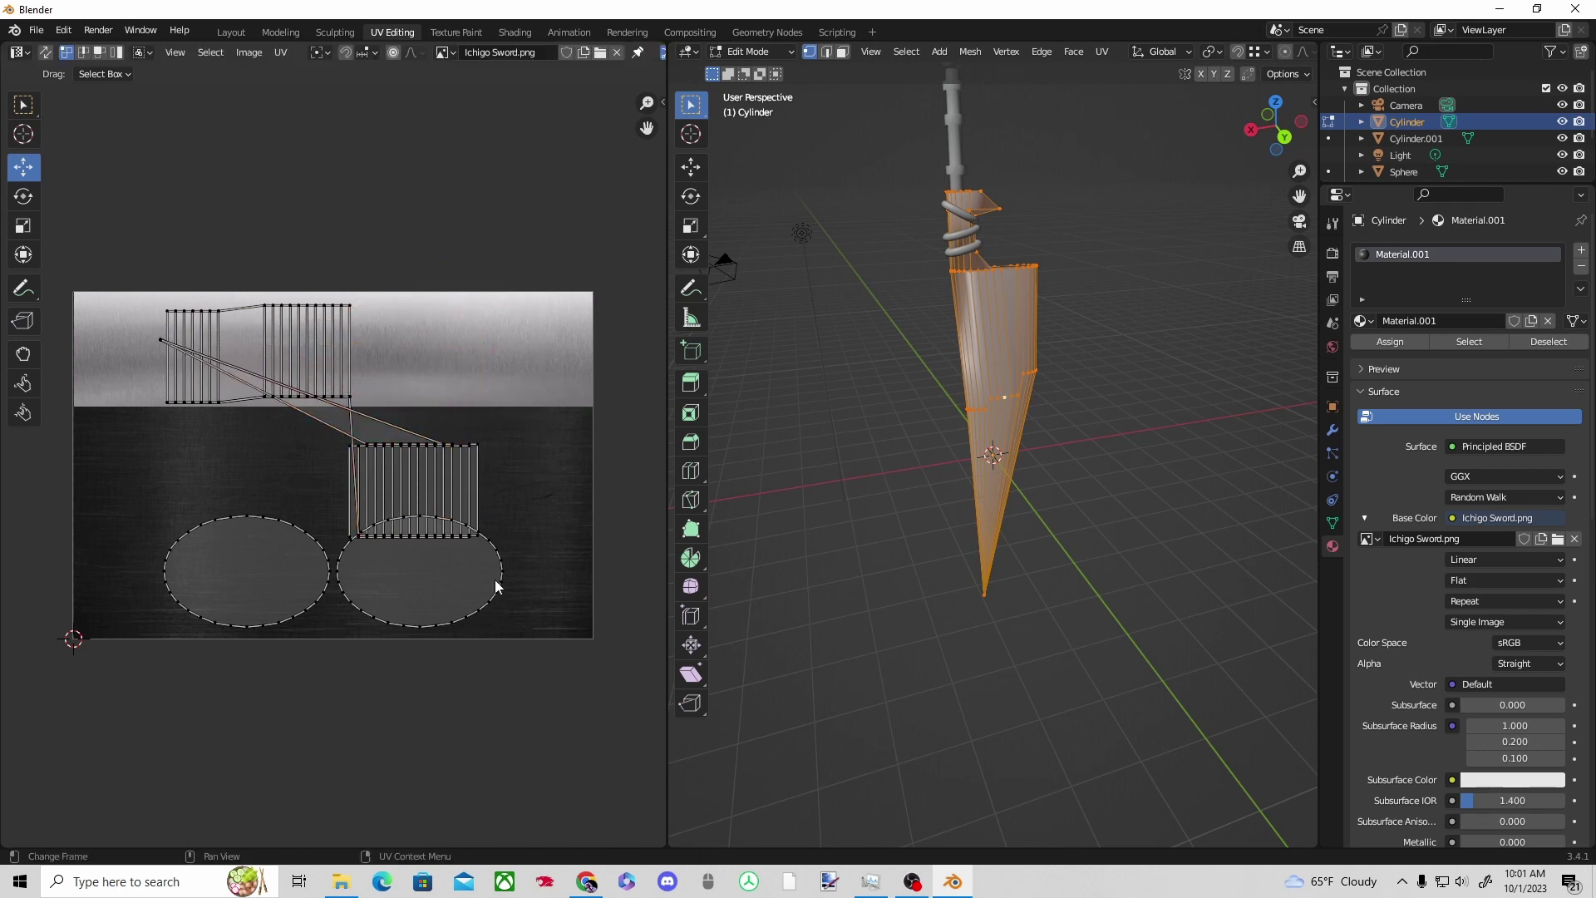
Examine the blade's outer edge by selecting its vertices from several angles, and reselect the whole mesh.
drag(147, 478, 332, 639)
click(1123, 397)
middle_drag(1124, 398, 1091, 500)
drag(1011, 342, 1071, 407)
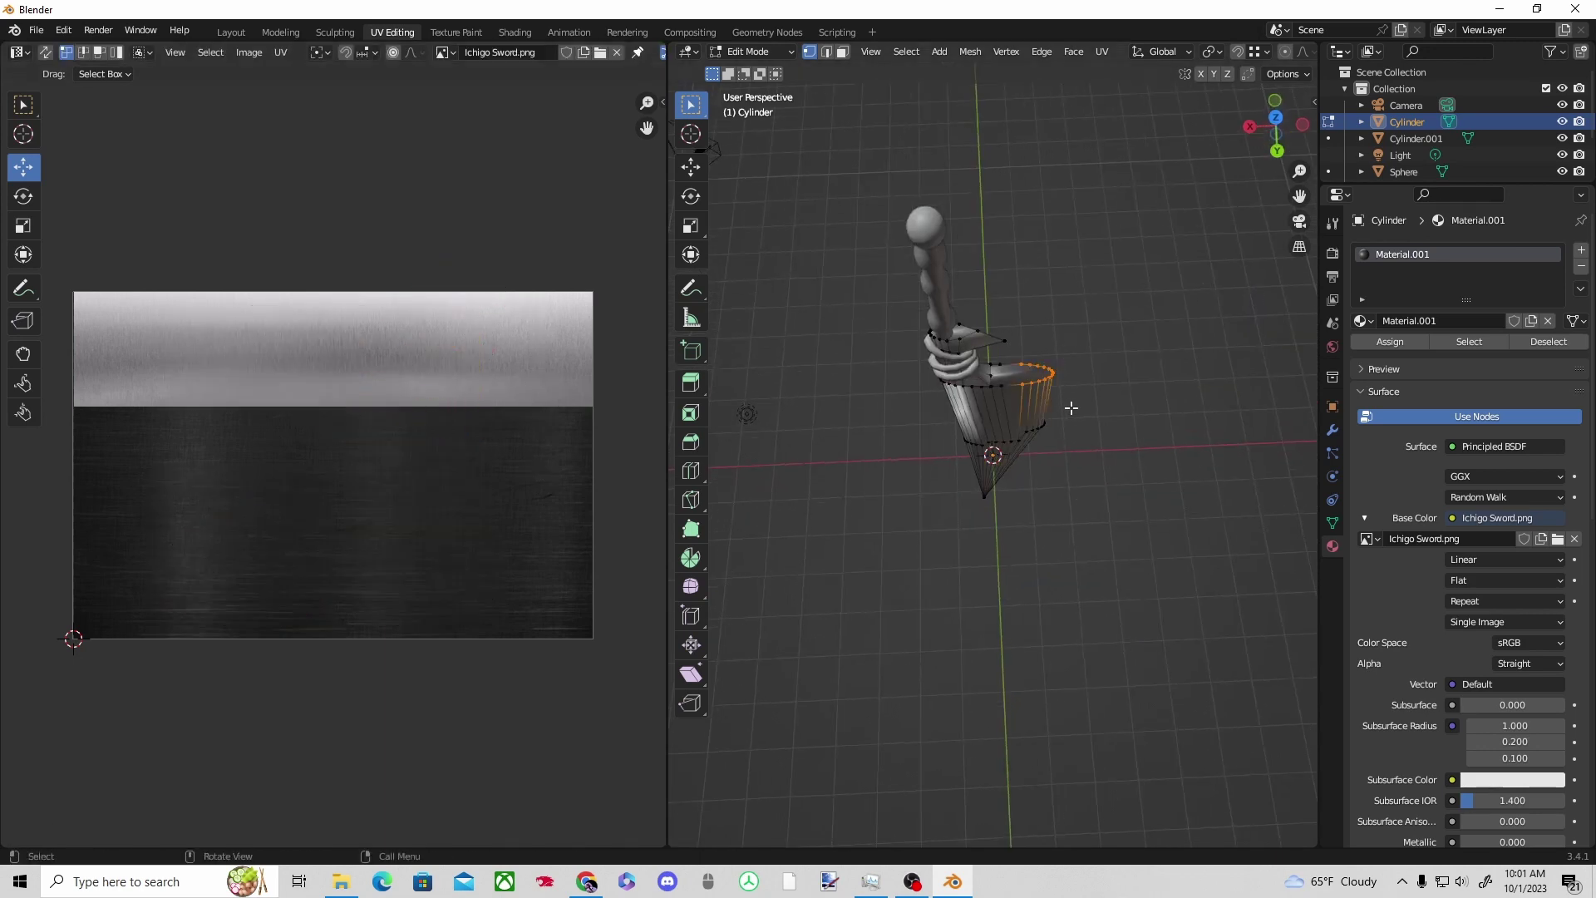
middle_drag(748, 332, 1314, 337)
click(1279, 487)
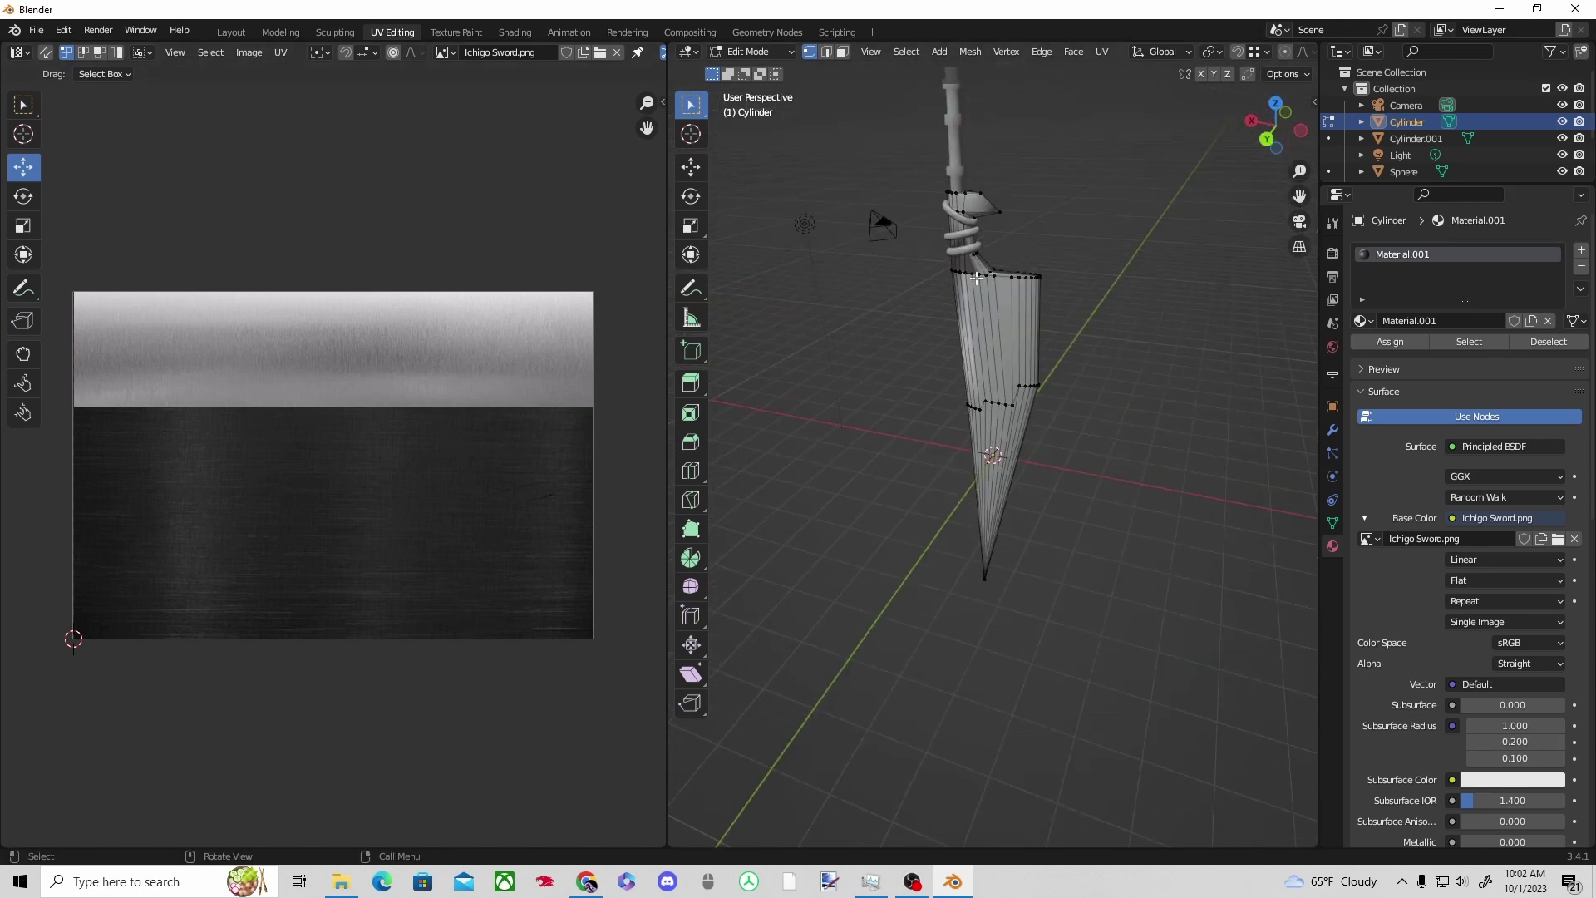
drag(1016, 261, 1152, 467)
key(a)
Try to select the left circular UV island.
drag(127, 474, 247, 605)
click(256, 566)
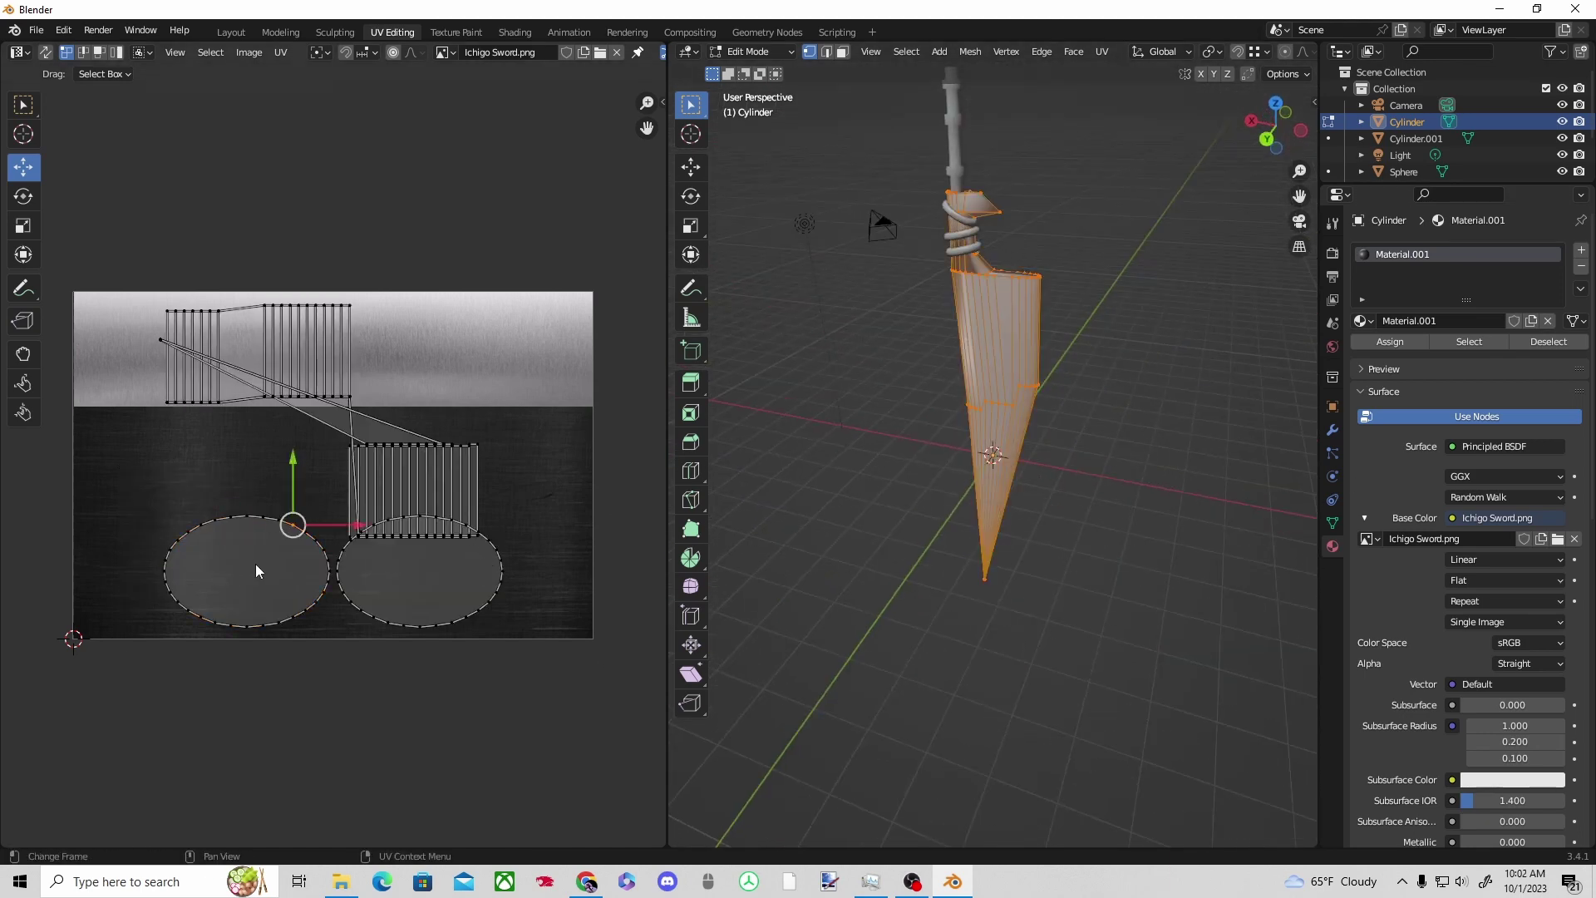
click(256, 566)
key(a)
click(324, 523)
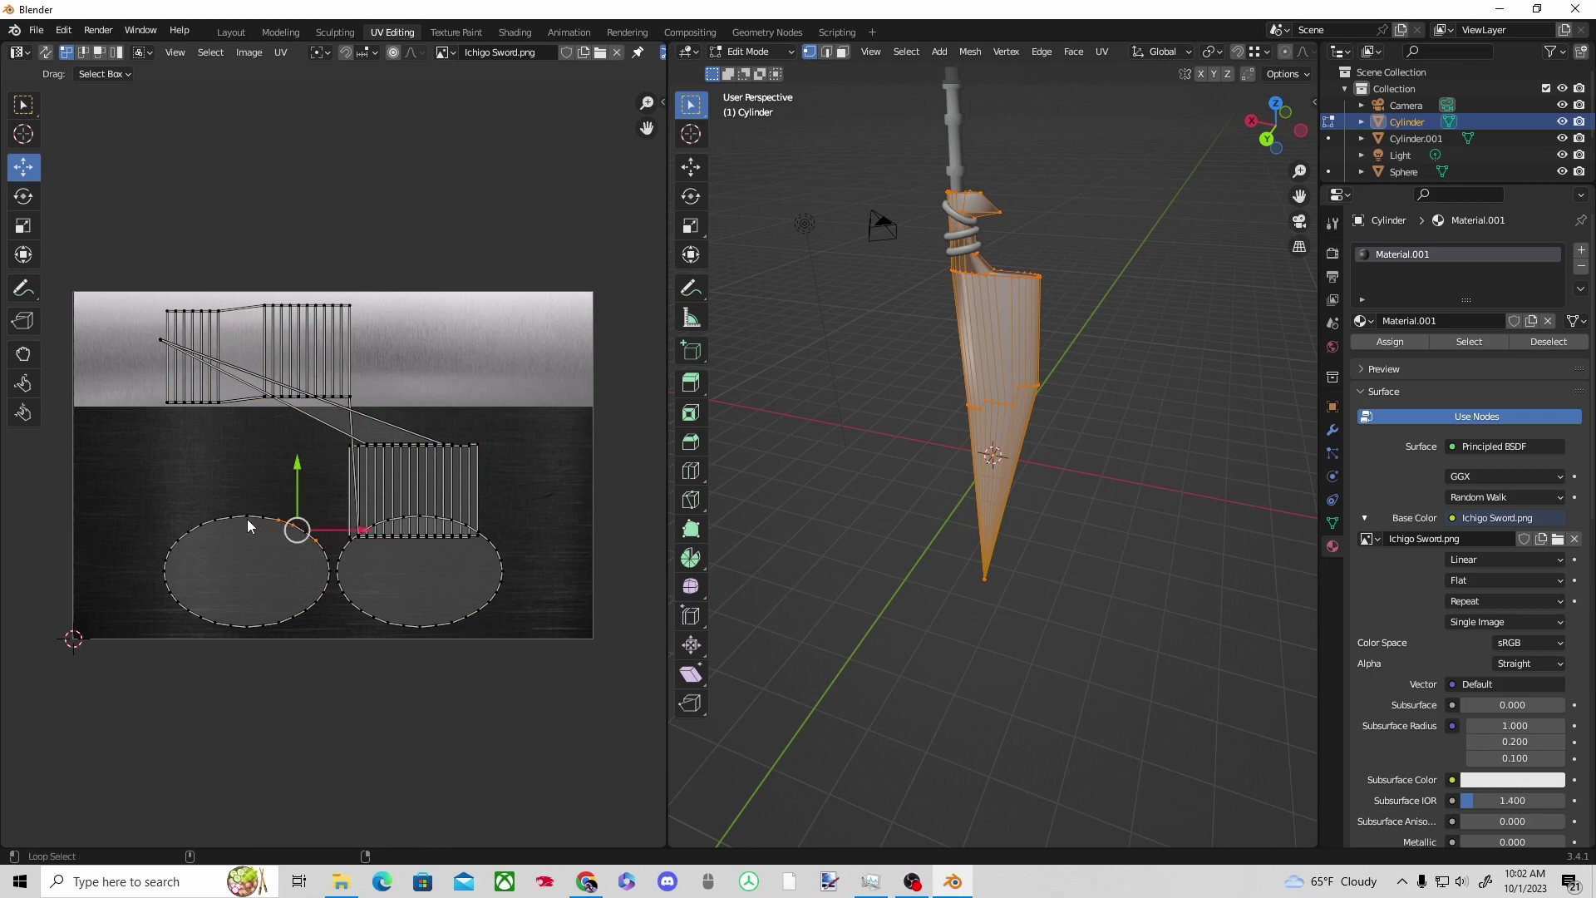
drag(338, 505, 160, 642)
Check the blade's texture and adjust the edge column of the UV strips on the light steel band, undoing unwanted changes.
click(231, 31)
middle_drag(661, 543, 875, 552)
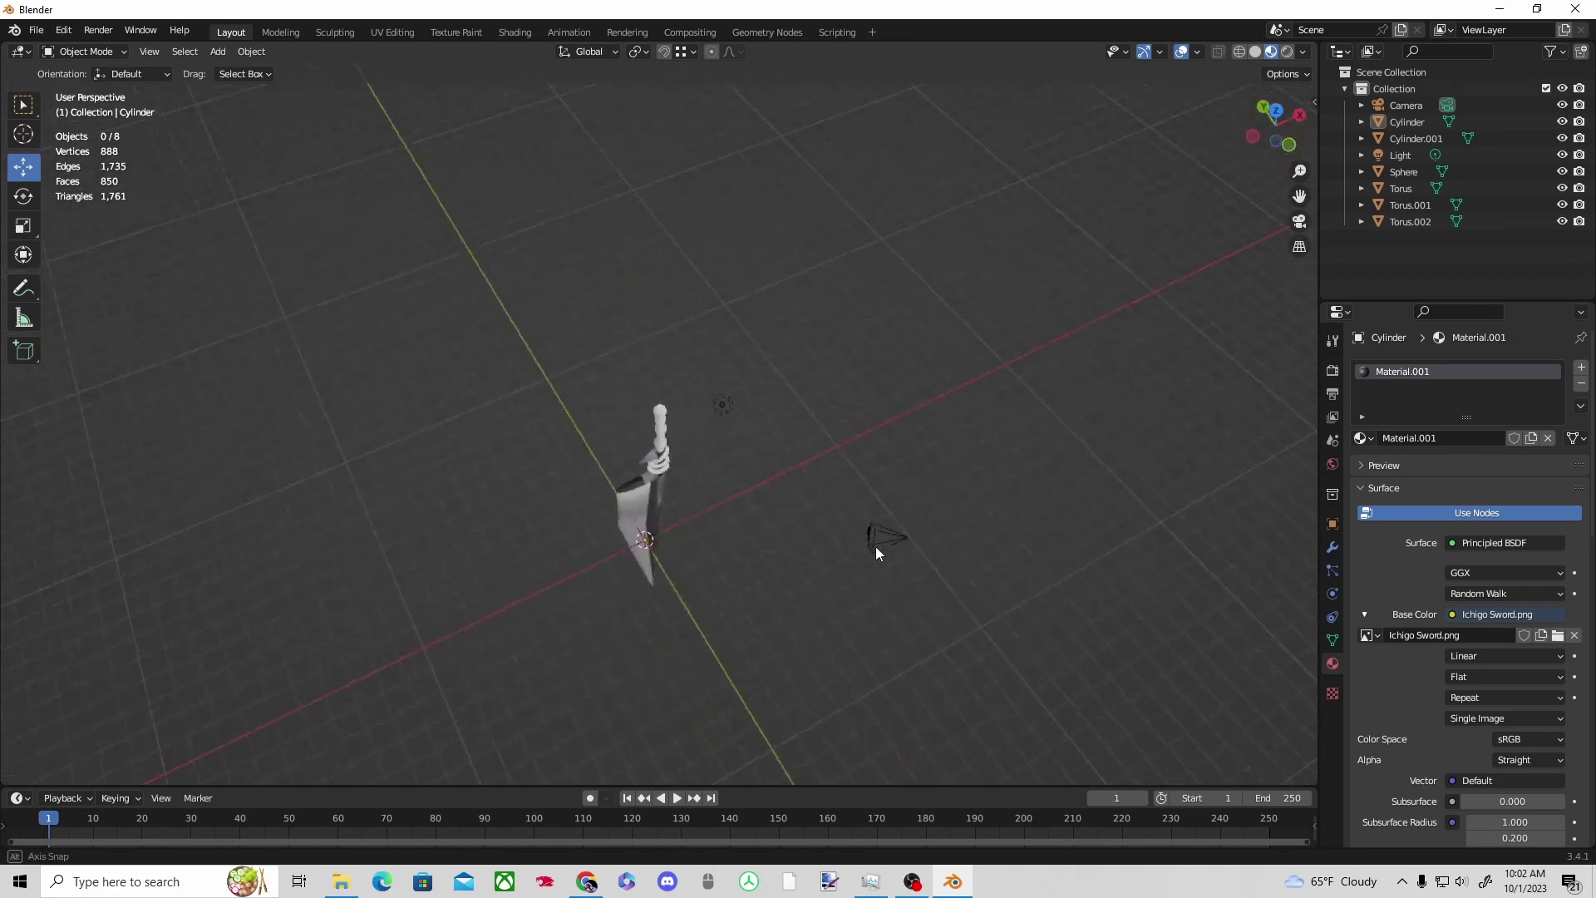
middle_drag(817, 502, 740, 256)
click(376, 34)
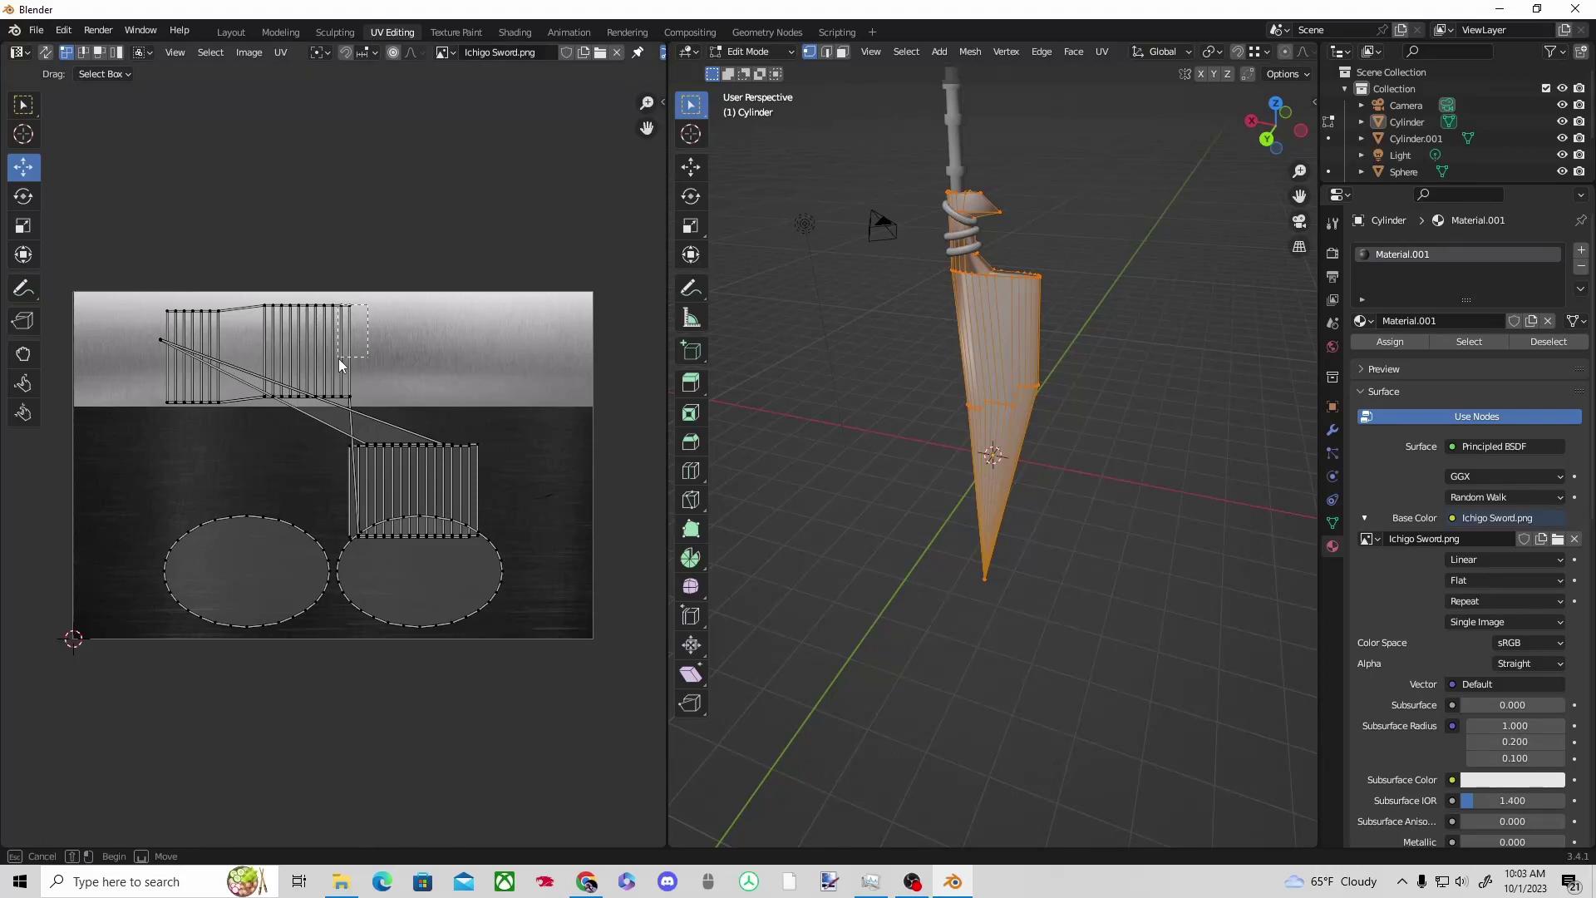
drag(353, 287, 391, 345)
key(ctrl+z)
key(ctrl+z)
key(ctrl+z)
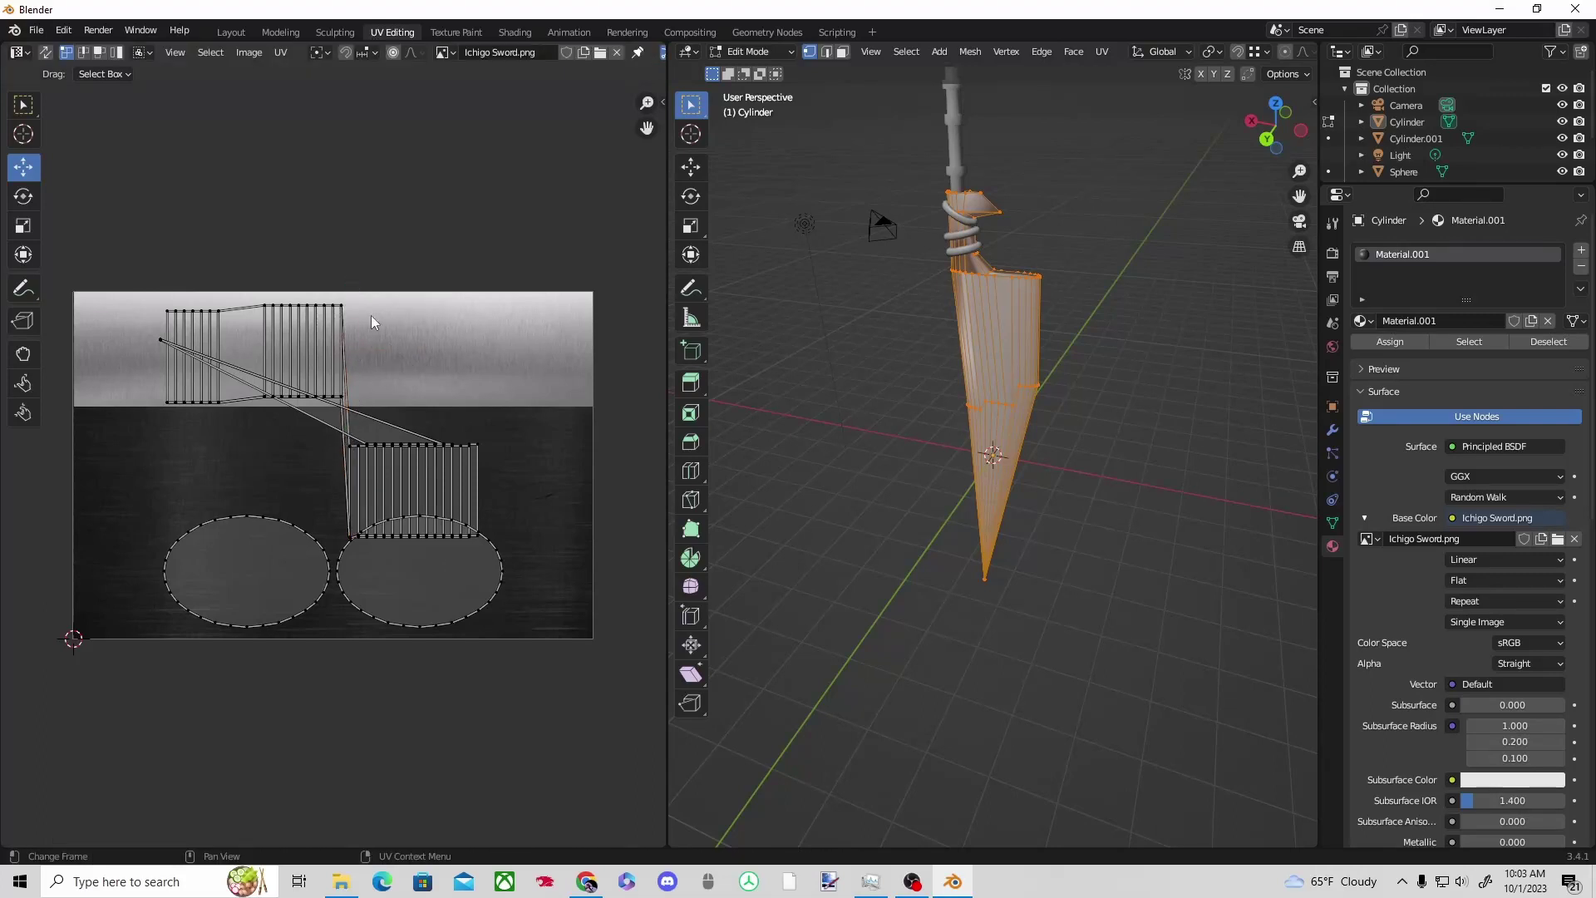
Move the left circular UV island onto the light steel band beside the strips and scale it down to fit.
drag(333, 614, 156, 647)
key(l)
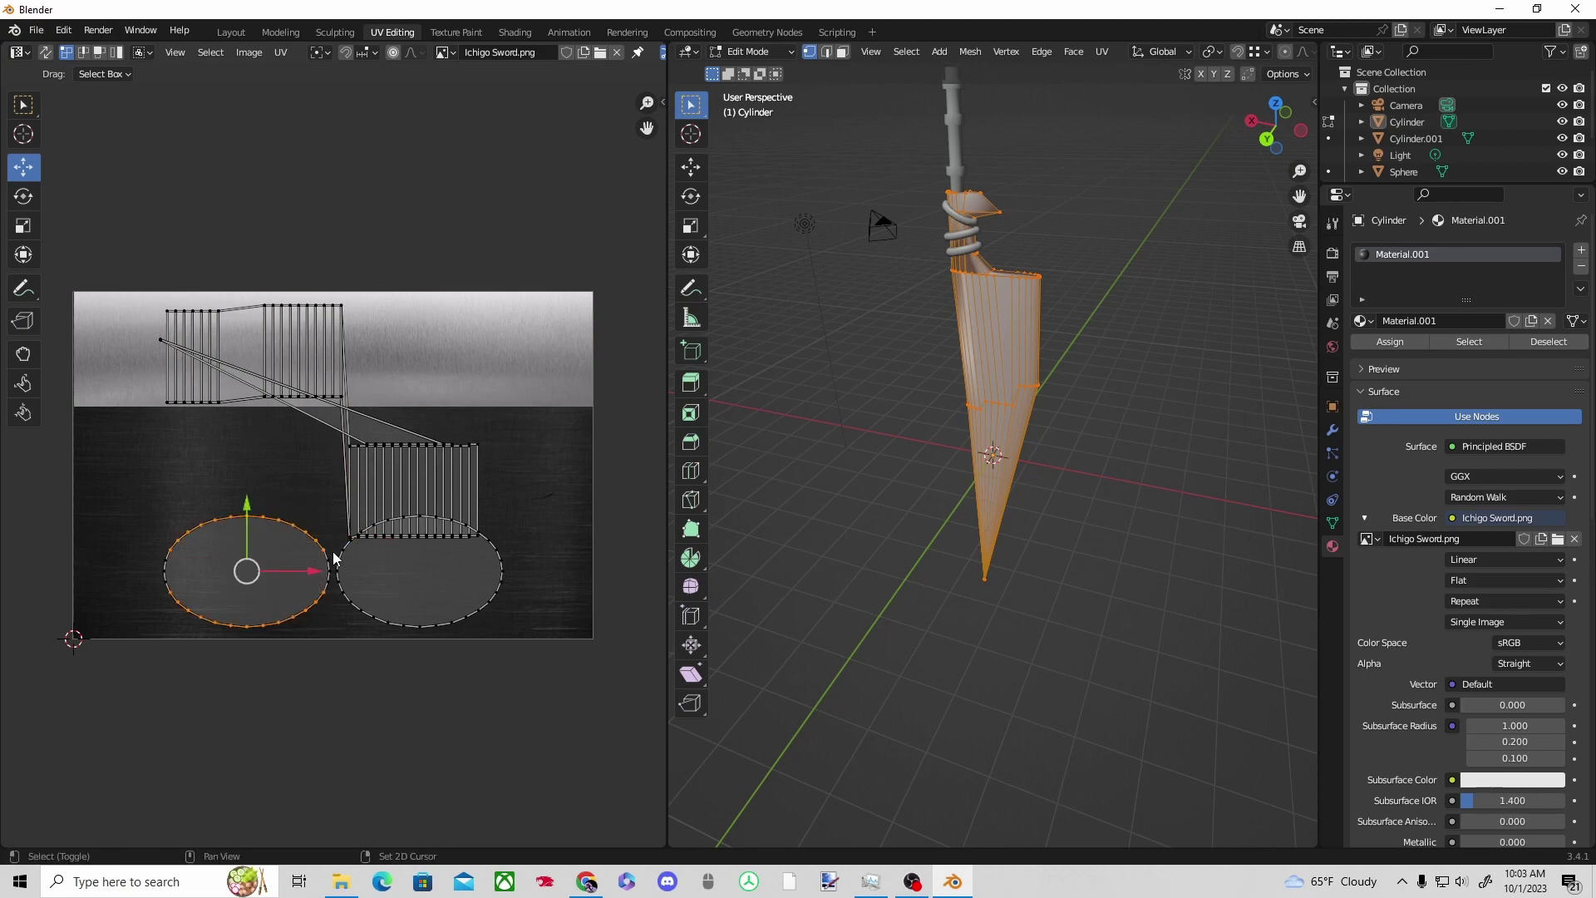
shift+drag(333, 553, 157, 587)
drag(248, 512, 323, 289)
drag(303, 347, 487, 343)
key(s)
click(461, 343)
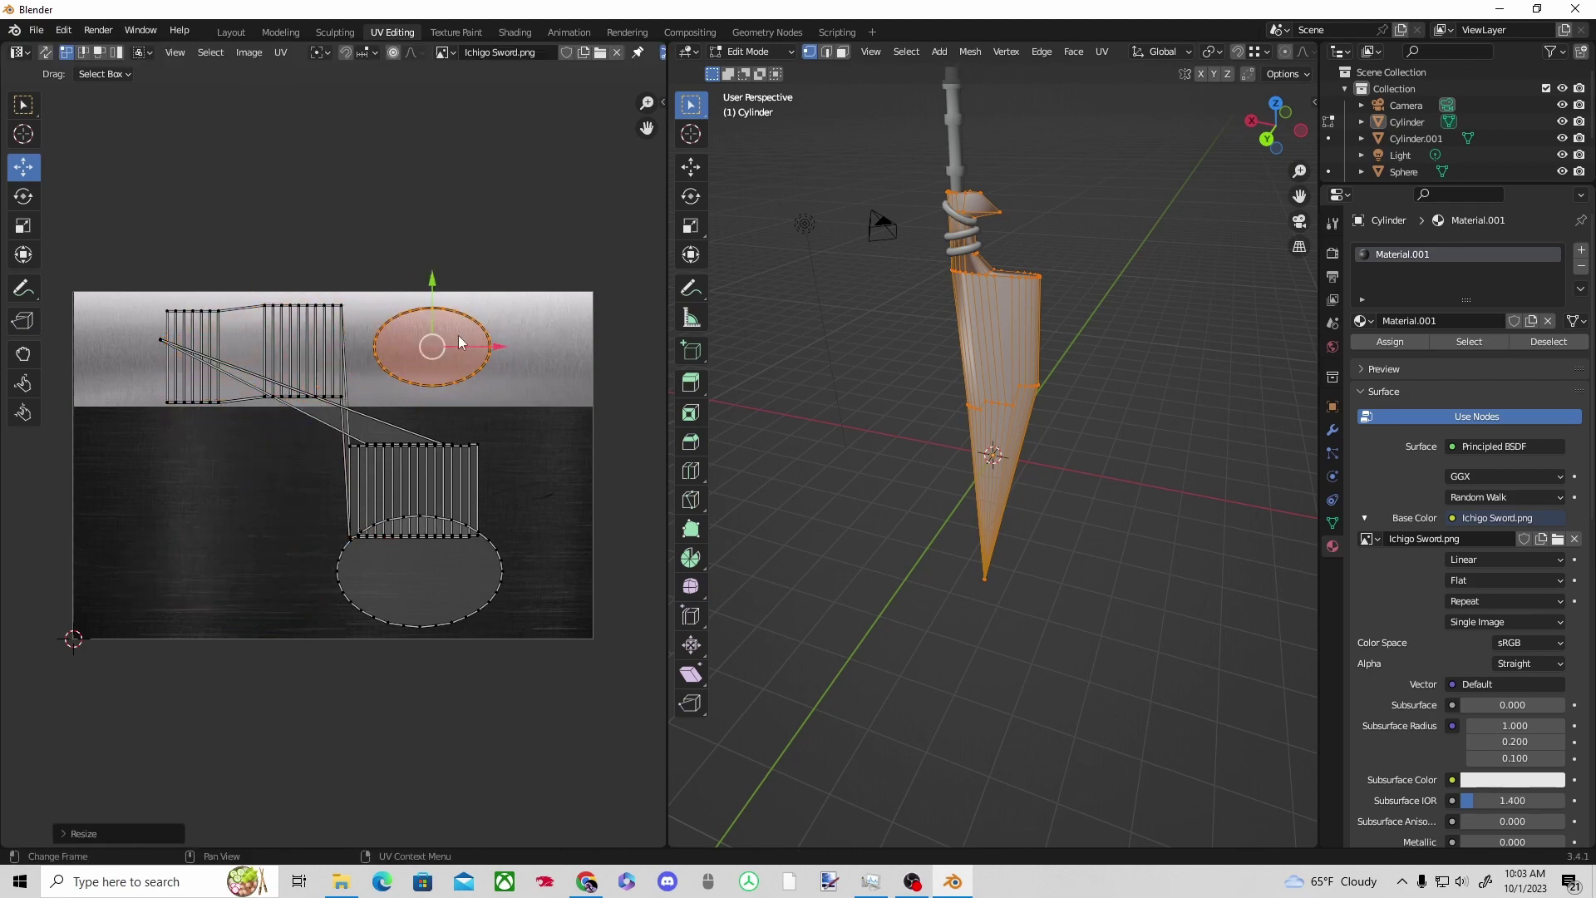
Inspect the textured blade and add a new material to the uppermost guard ring, Torus.002.
click(231, 31)
scroll(583, 476, up, 3)
middle_drag(583, 476, 823, 410)
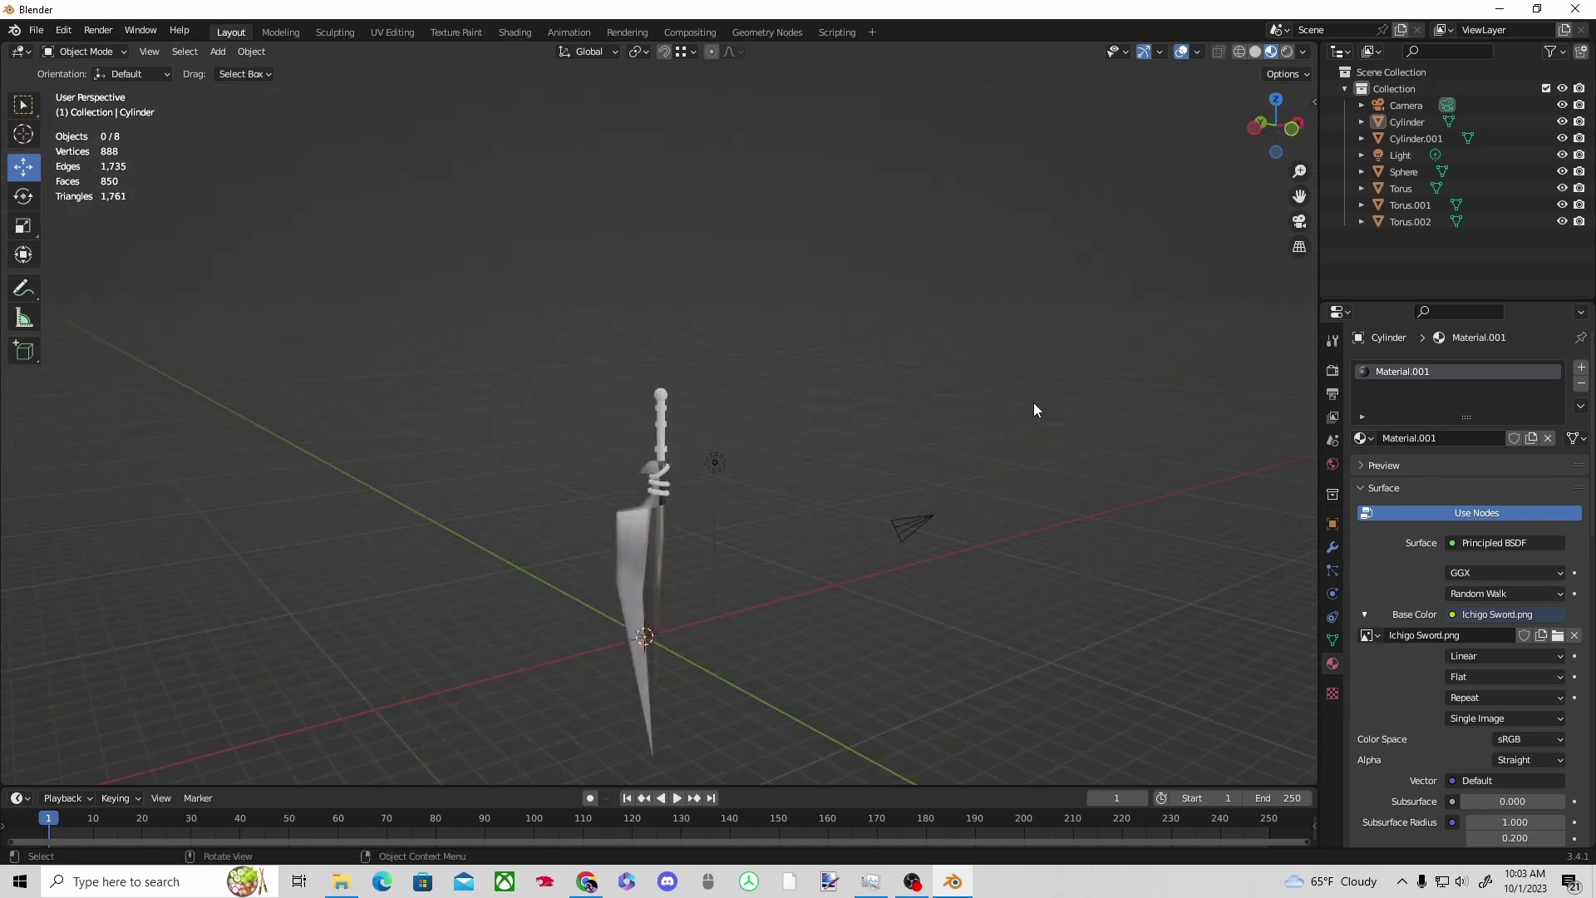
scroll(997, 382, up, 2)
middle_drag(786, 476, 732, 480)
click(671, 486)
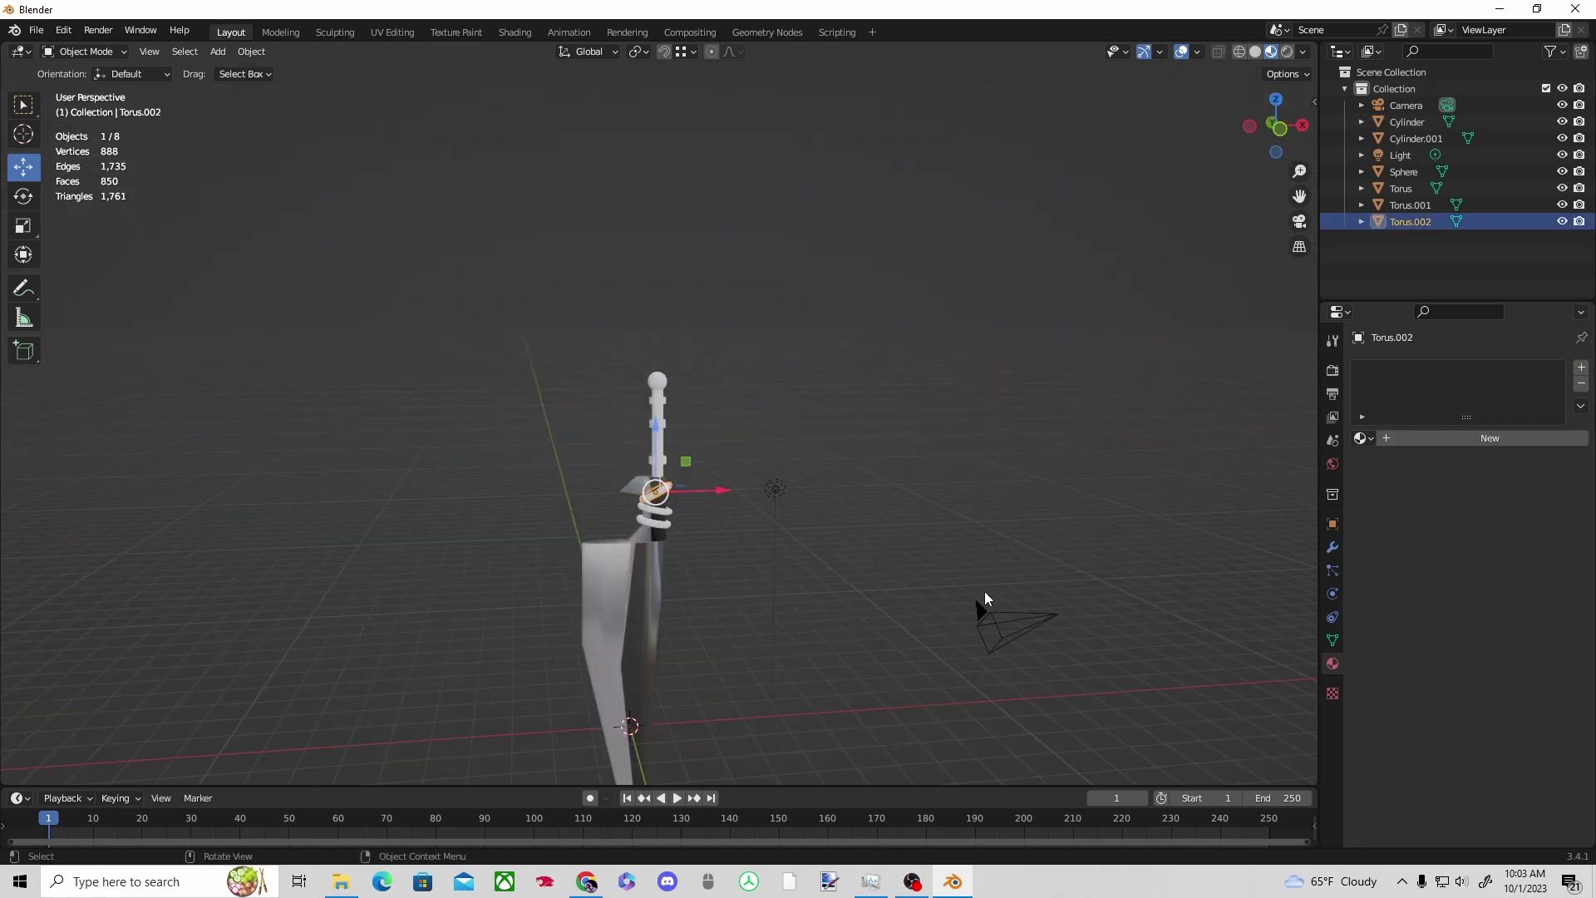
click(1490, 438)
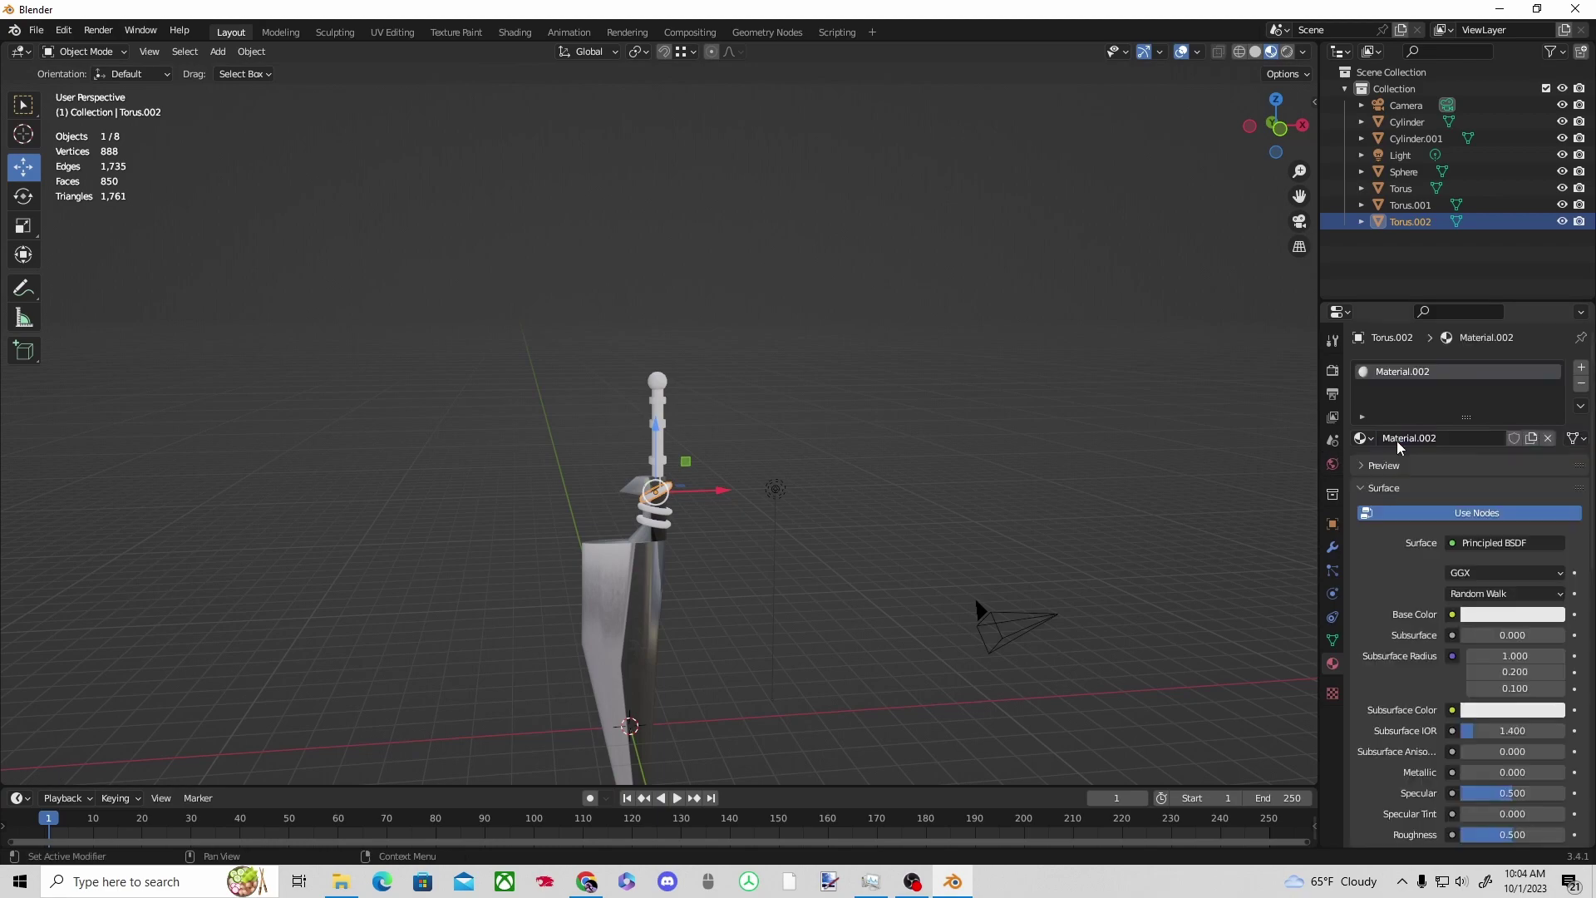
Set the uppermost ring's base color to an image texture using Ichigo Sword.png from Downloads.
click(1452, 613)
click(1079, 471)
click(1516, 635)
click(423, 352)
click(619, 340)
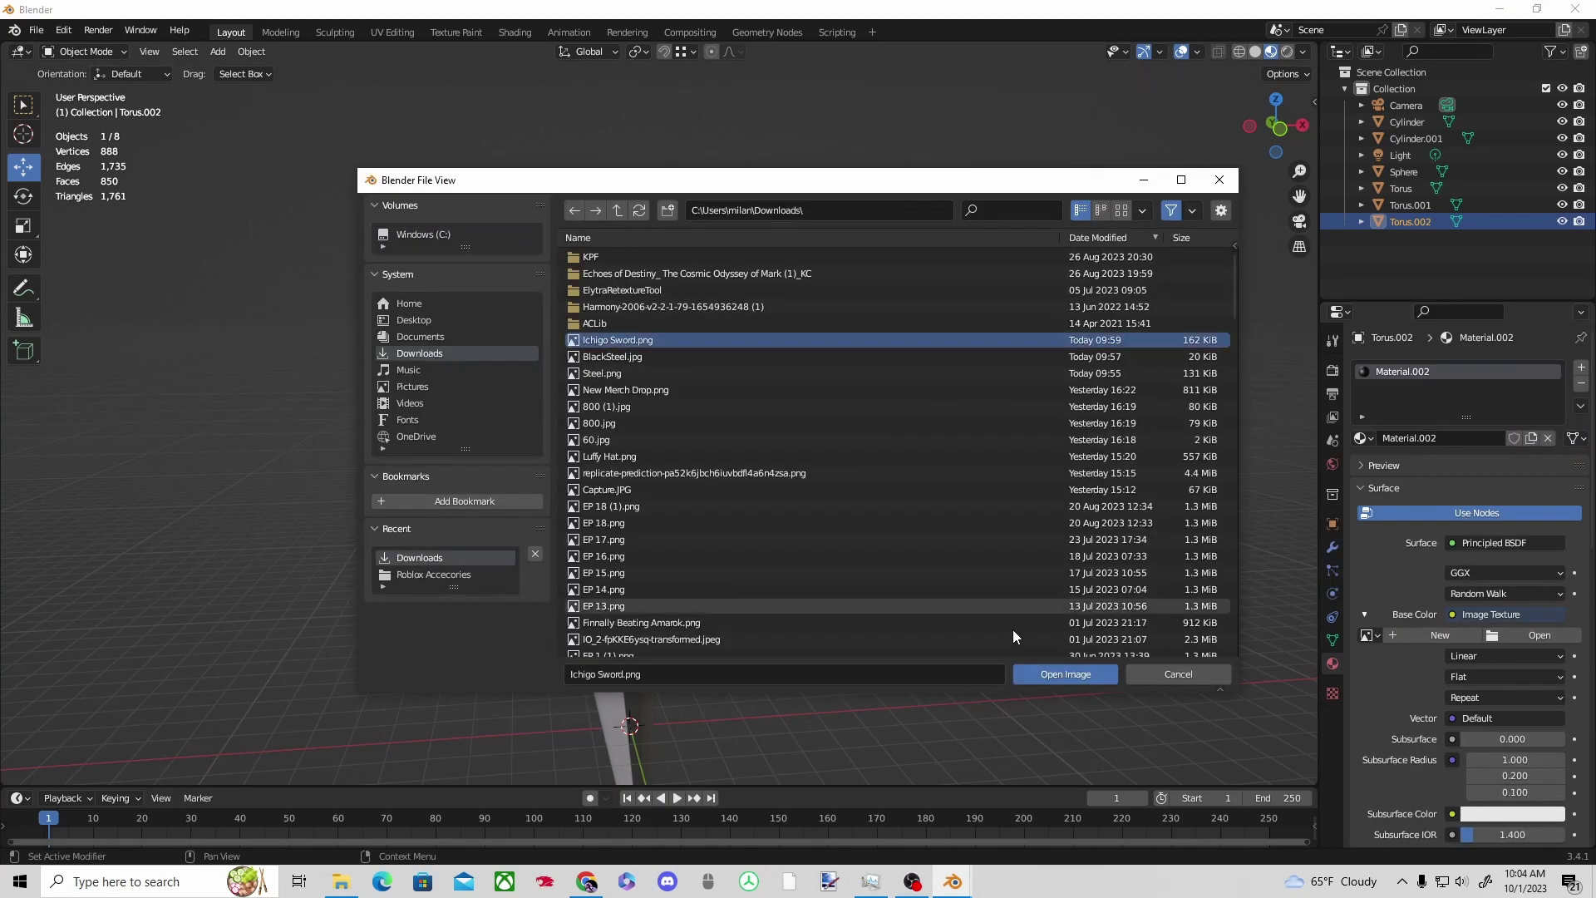
click(1064, 671)
Scale down all of the uppermost ring's UVs and move them onto the black steel area.
click(393, 33)
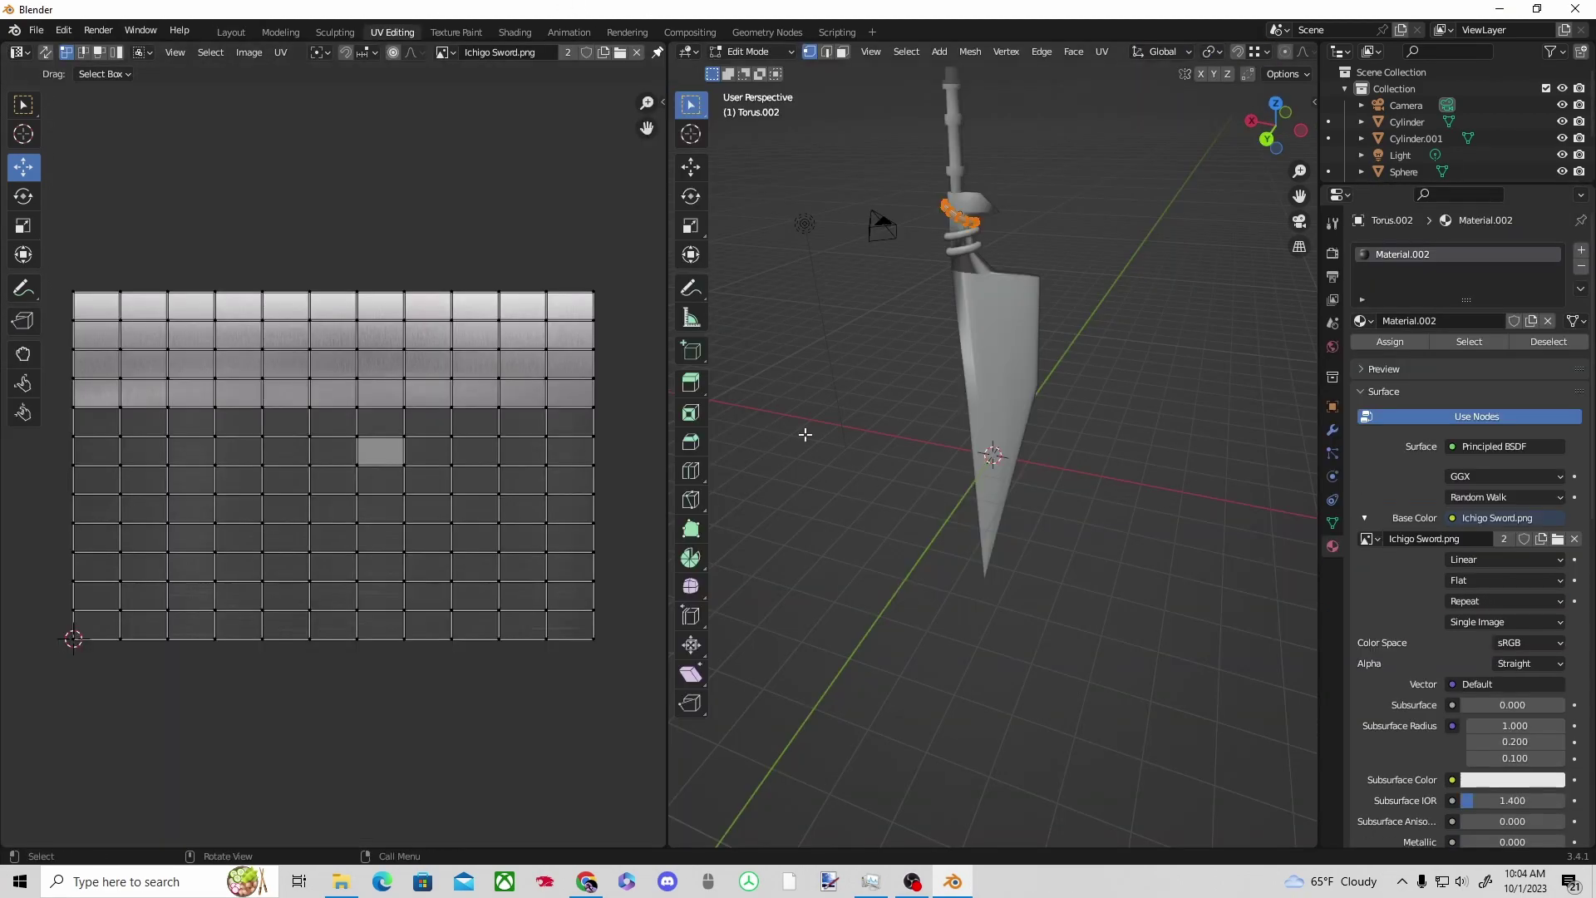
scroll(805, 434, down, 1)
scroll(424, 414, down, 4)
key(a)
scroll(500, 489, up, 3)
key(s)
click(405, 488)
drag(334, 401, 333, 432)
click(540, 467)
drag(214, 404, 461, 559)
drag(400, 497, 378, 496)
click(462, 490)
Check the blackened ring on the sword and add a new material to the lowest guard ring, Torus.
click(231, 33)
middle_drag(767, 501, 706, 497)
click(548, 470)
middle_drag(540, 467, 203, 482)
click(683, 546)
scroll(722, 556, up, 2)
middle_drag(731, 558, 860, 701)
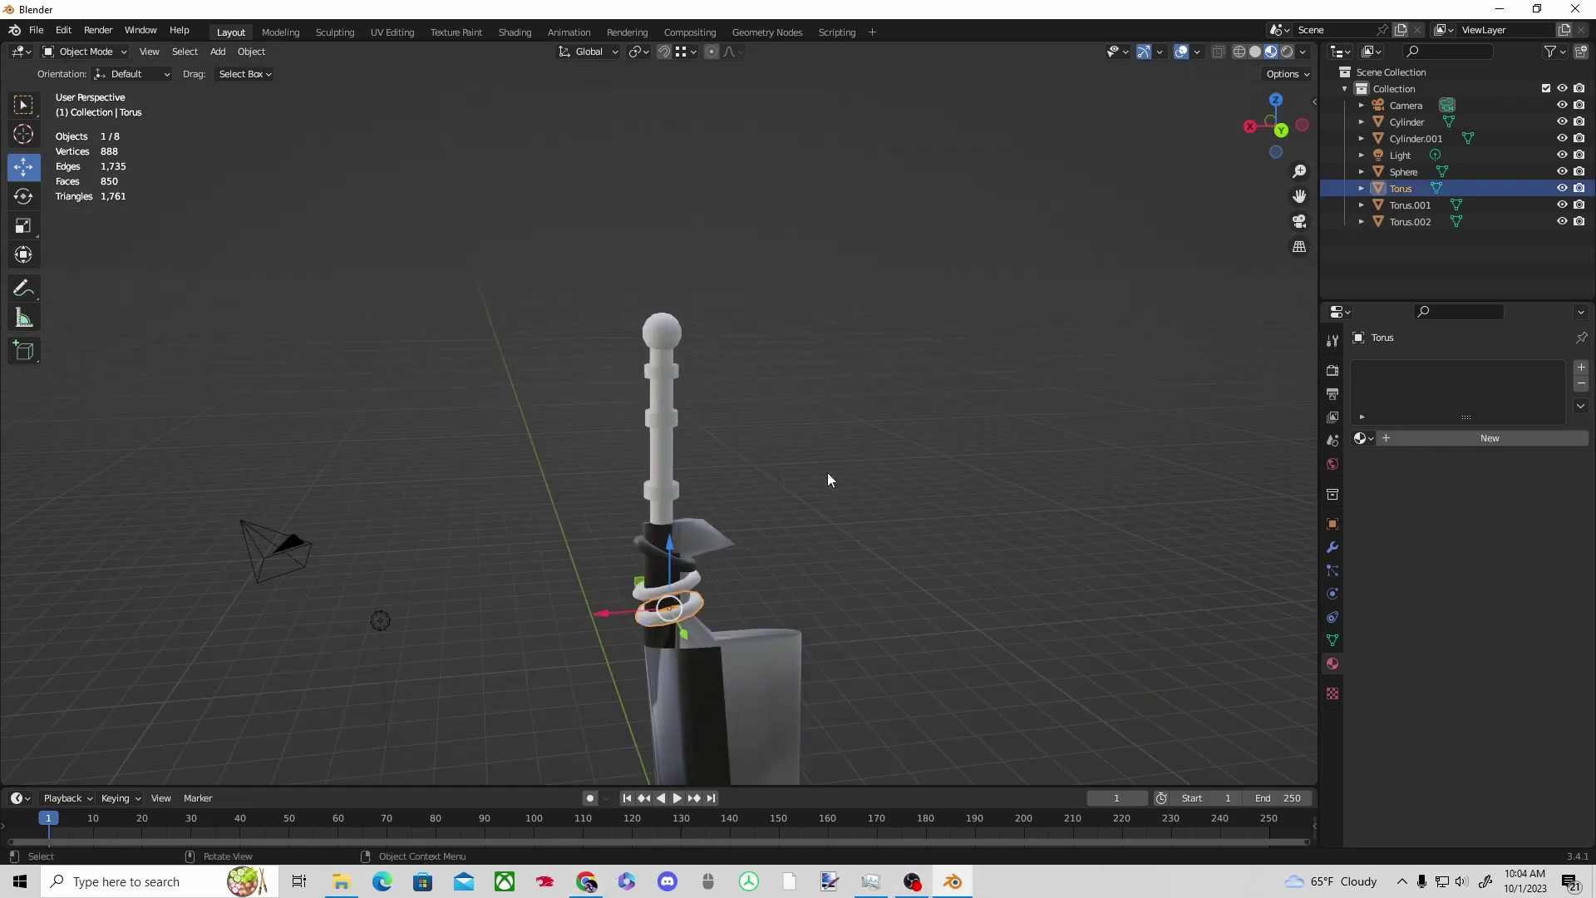
middle_drag(827, 480, 956, 466)
click(1445, 438)
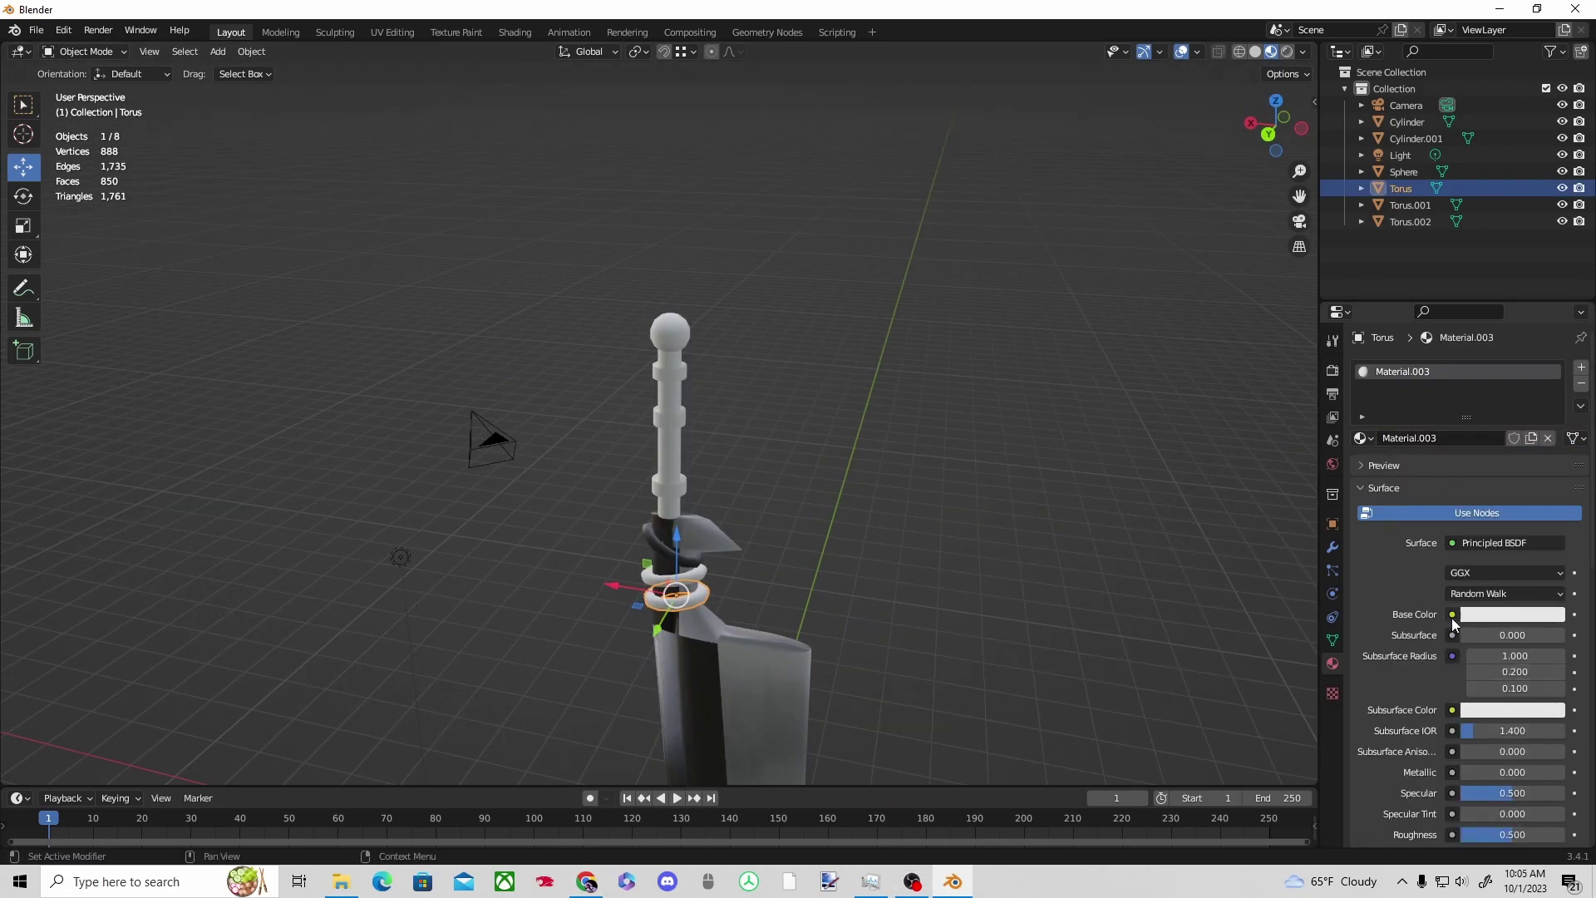
Set the lowest ring's base color to an image texture using Ichigo Sword.png.
click(1452, 616)
click(1101, 467)
click(1517, 635)
click(426, 352)
double_click(645, 341)
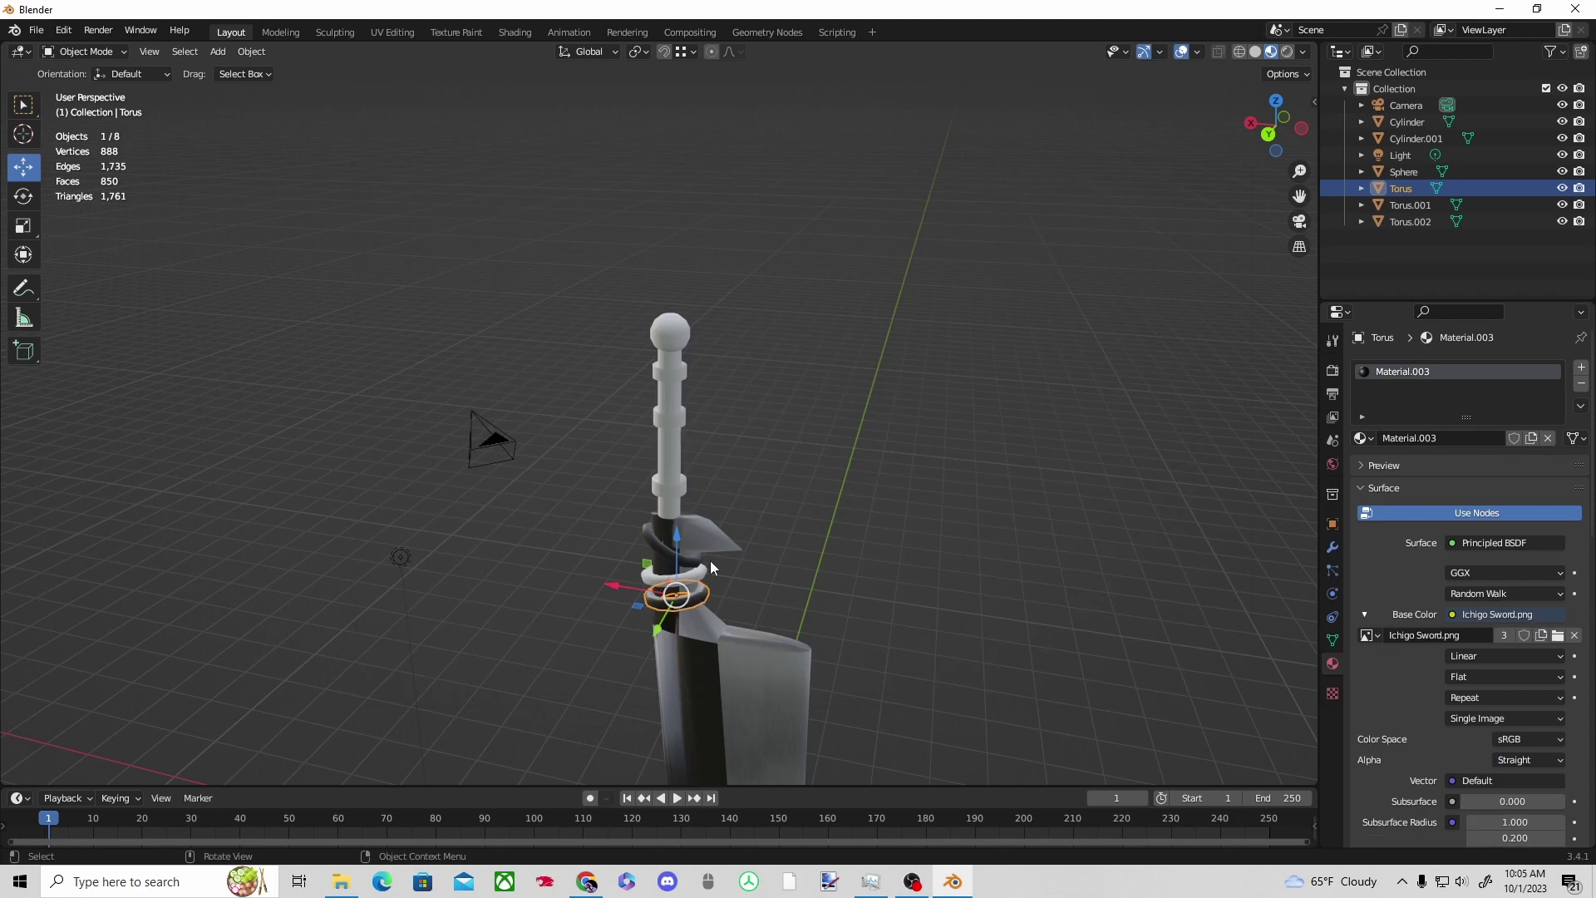
Assign the existing Material.001 to the middle guard ring, Torus.001, and display its UV layout.
click(711, 567)
click(1363, 438)
click(1396, 474)
click(390, 33)
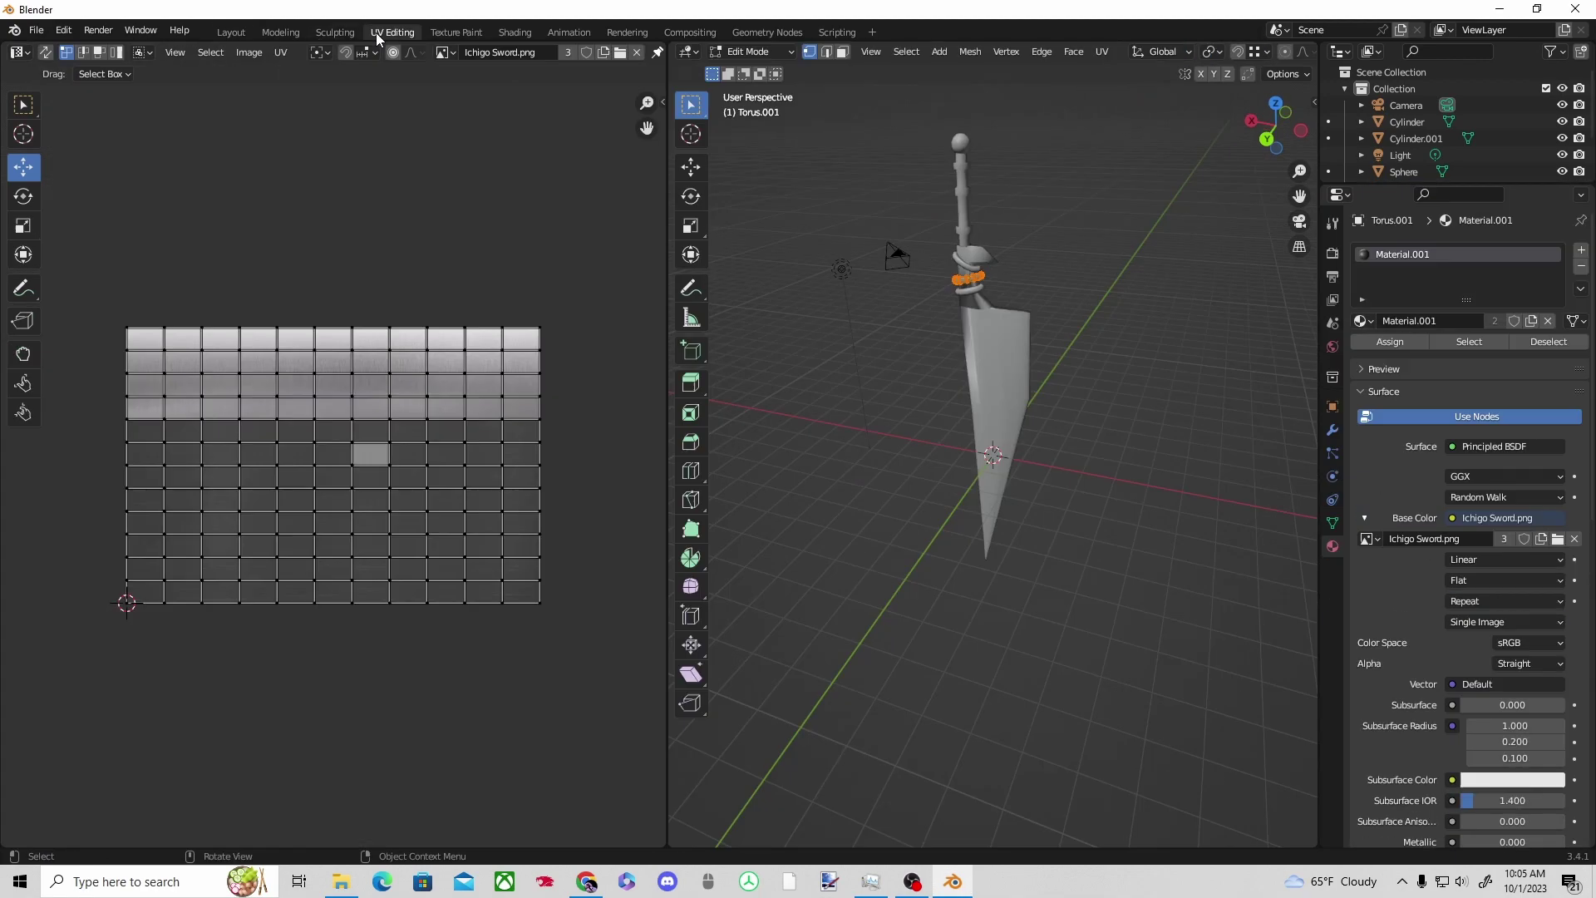
Scale down all of the middle guard ring's UVs so they sit within the black steel area.
key(a)
key(s)
click(331, 401)
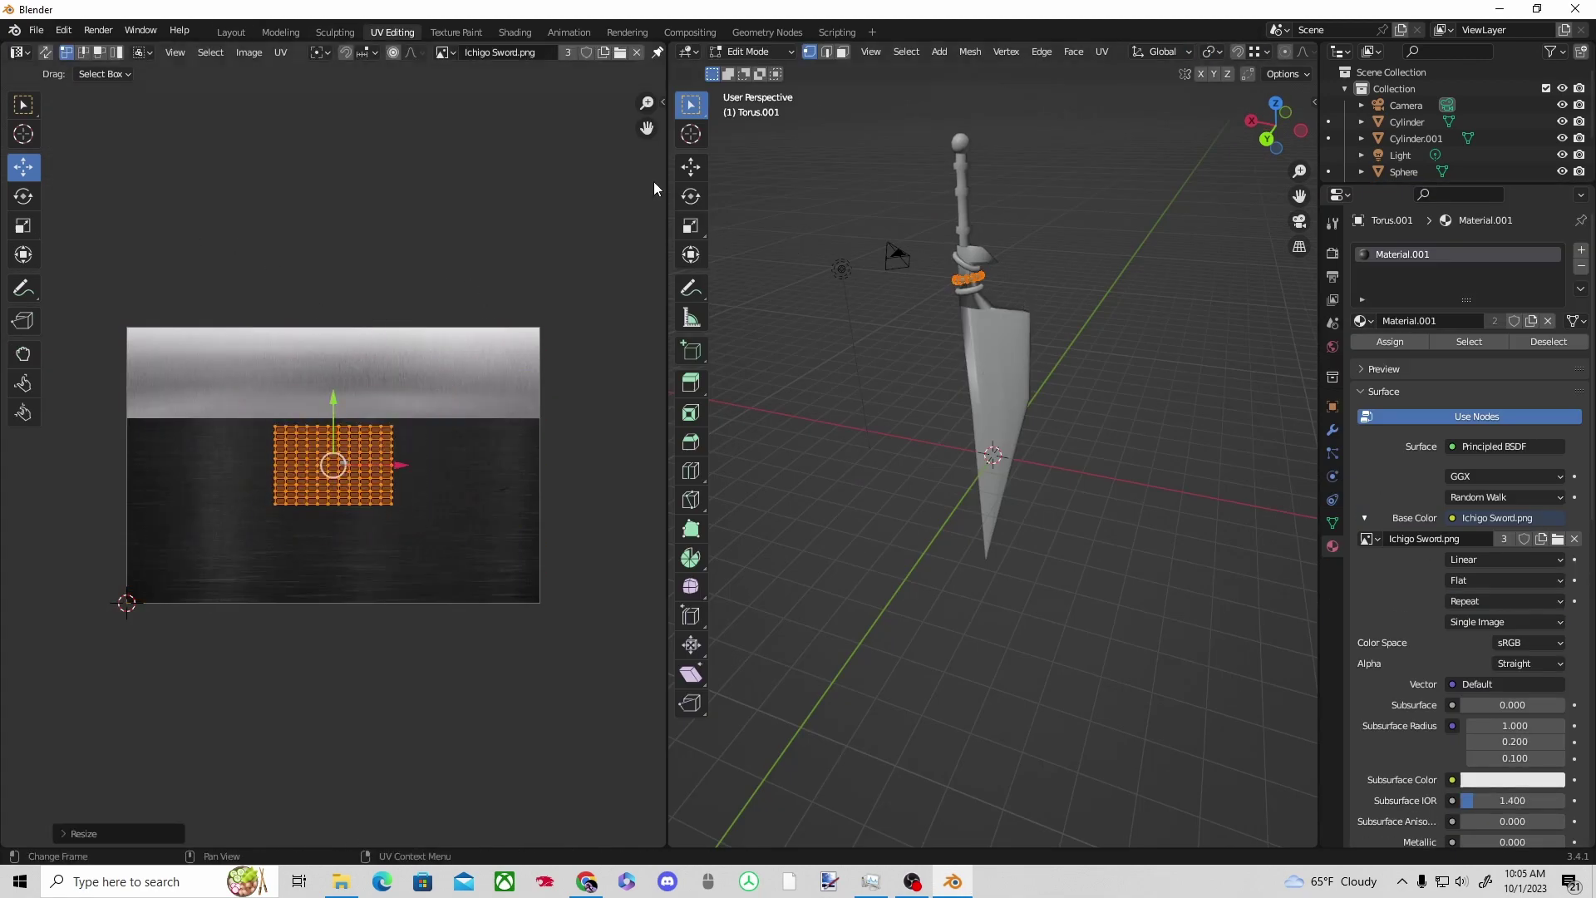
Scale down all UVs of the lowest guard ring, Torus, to fit inside the black steel area.
click(232, 31)
click(688, 611)
click(392, 33)
key(a)
key(s)
click(407, 432)
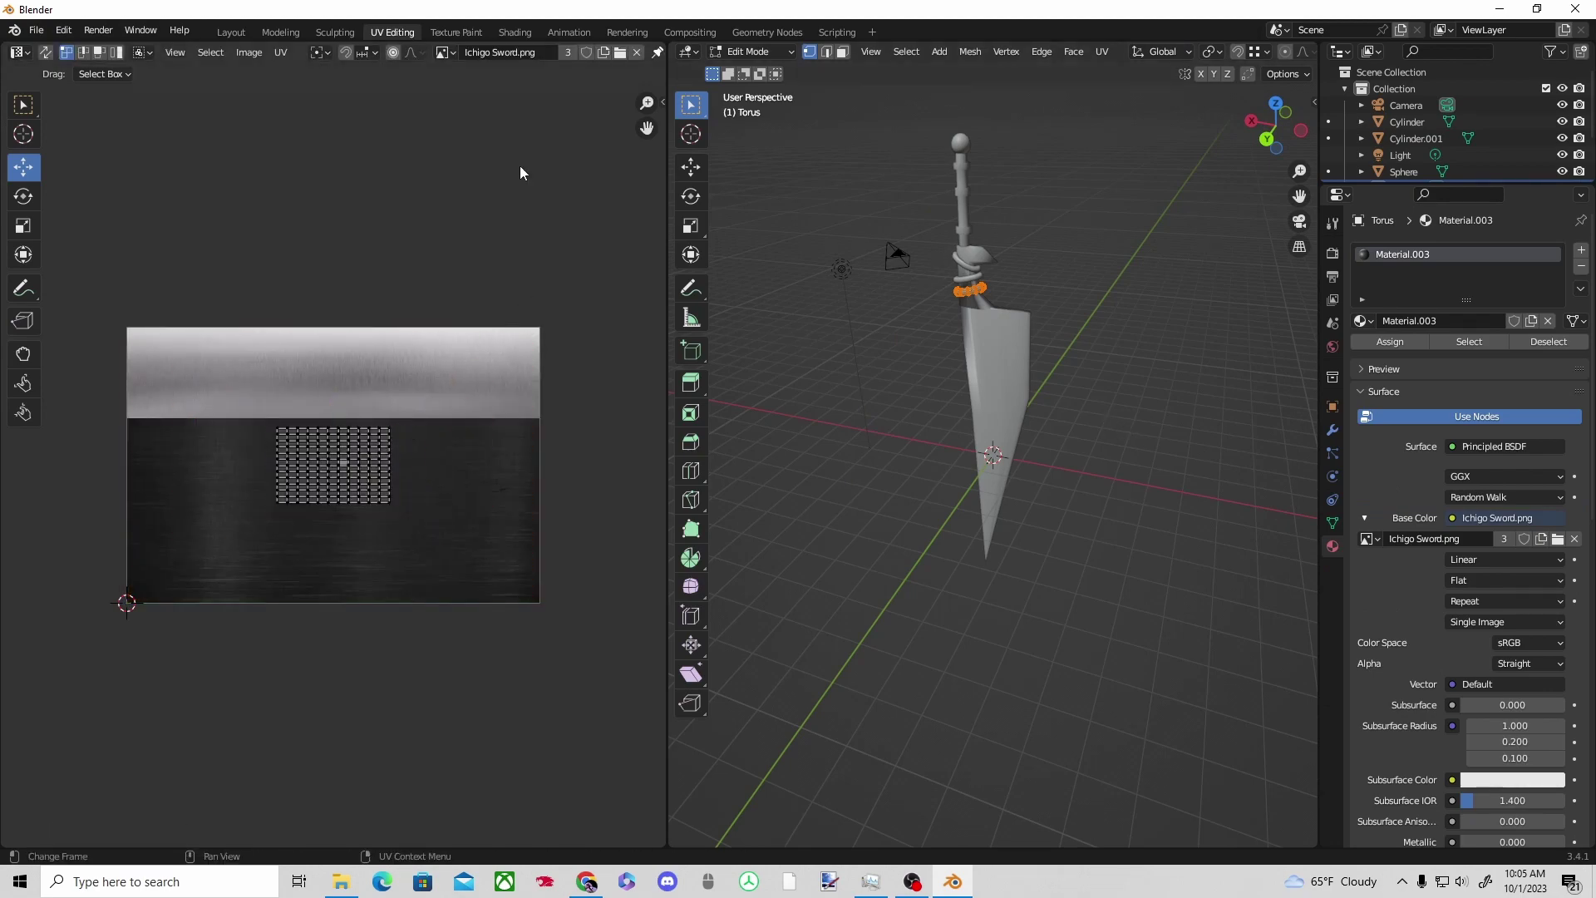
Assign the existing Material.001 to the handle, Cylinder.001.
click(231, 31)
scroll(699, 552, up, 3)
click(789, 493)
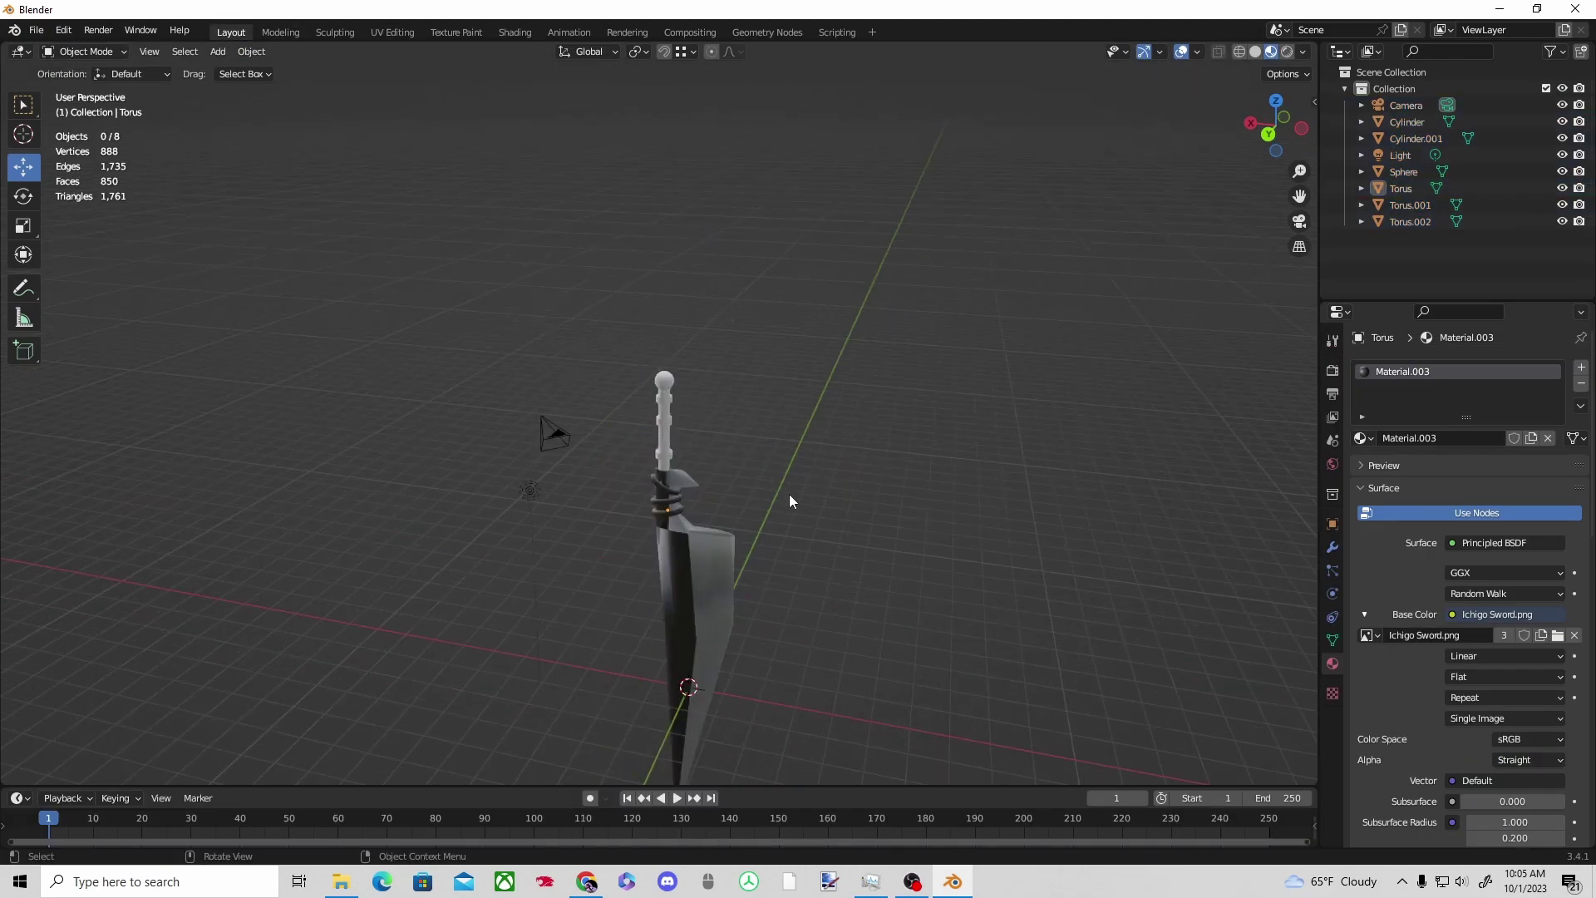
scroll(785, 494, up, 2)
click(678, 441)
click(1363, 438)
click(1411, 479)
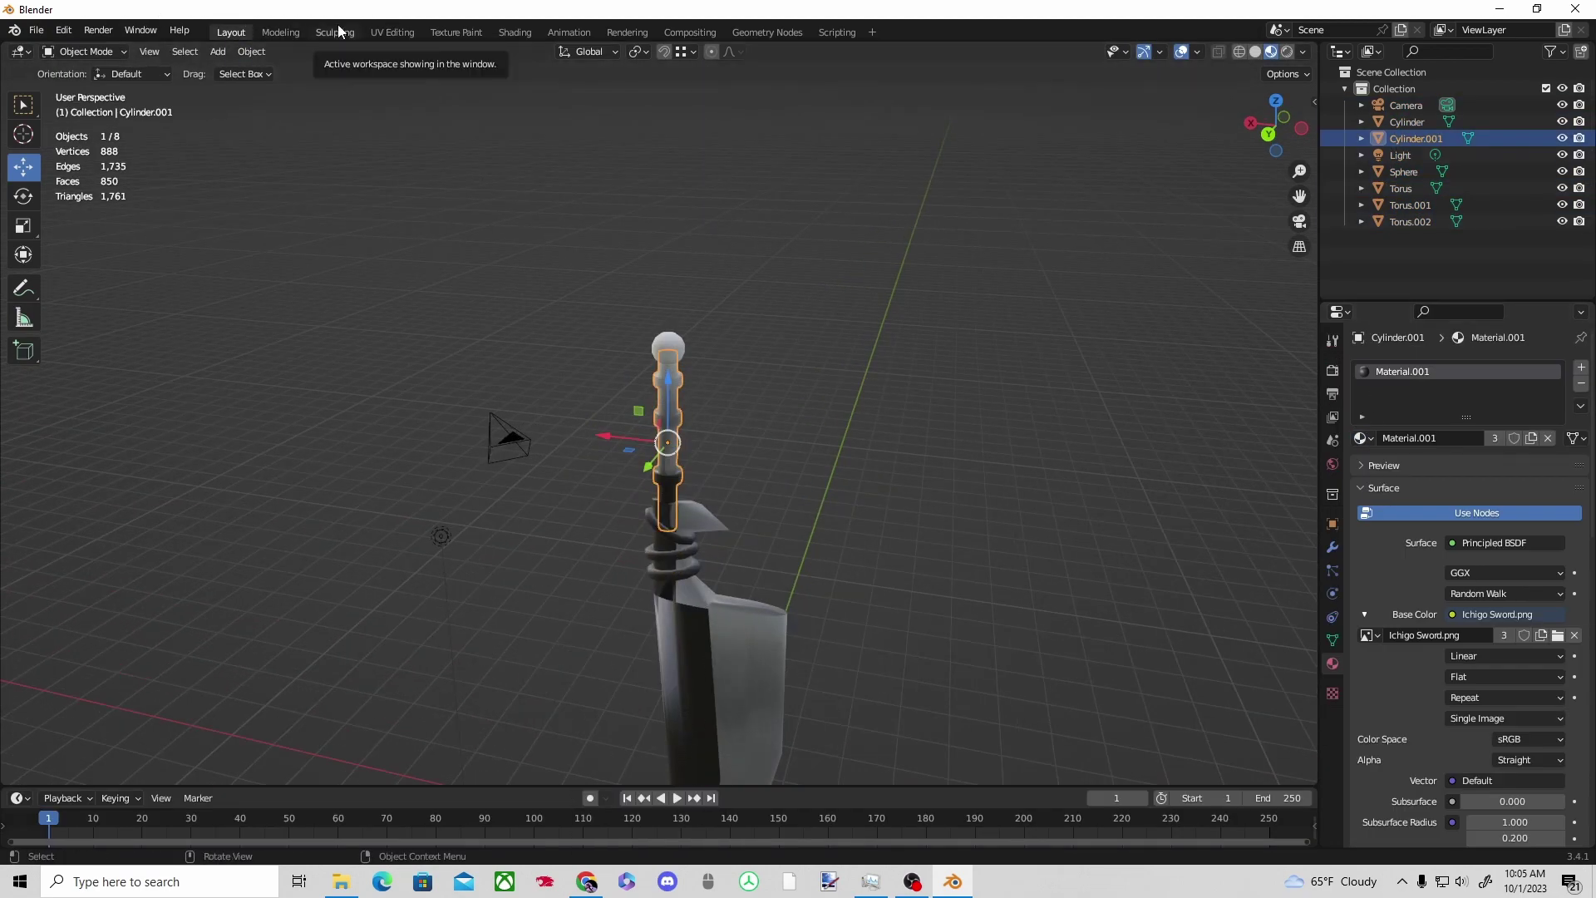
Scale down the handle's side UV grid, move it onto the light steel area, and check the handle.
click(391, 32)
key(a)
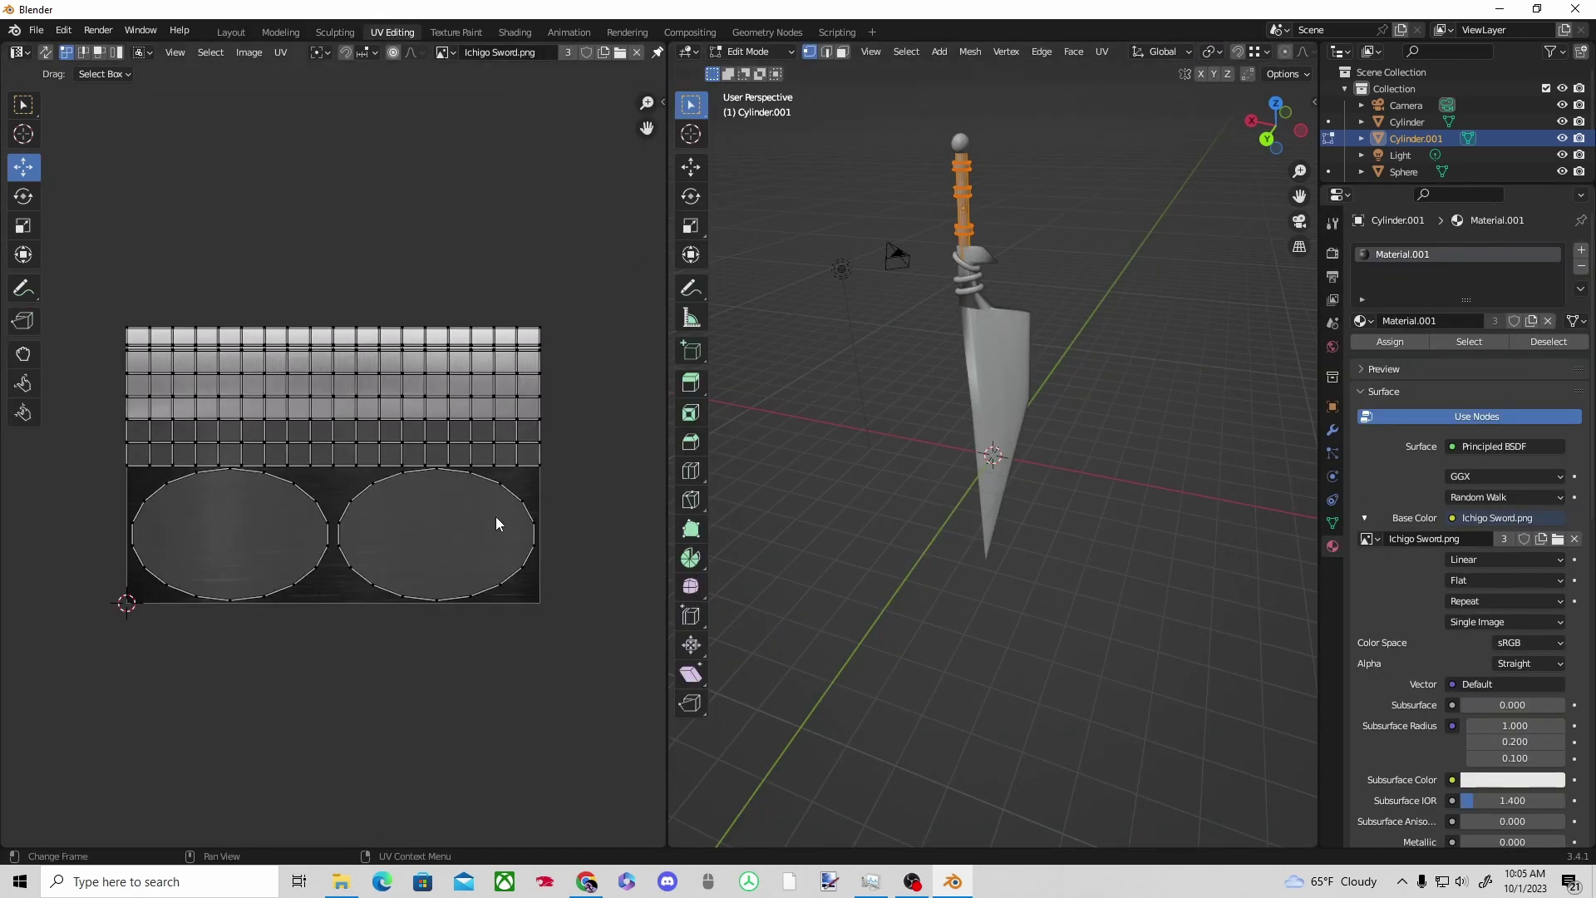
drag(54, 284, 576, 476)
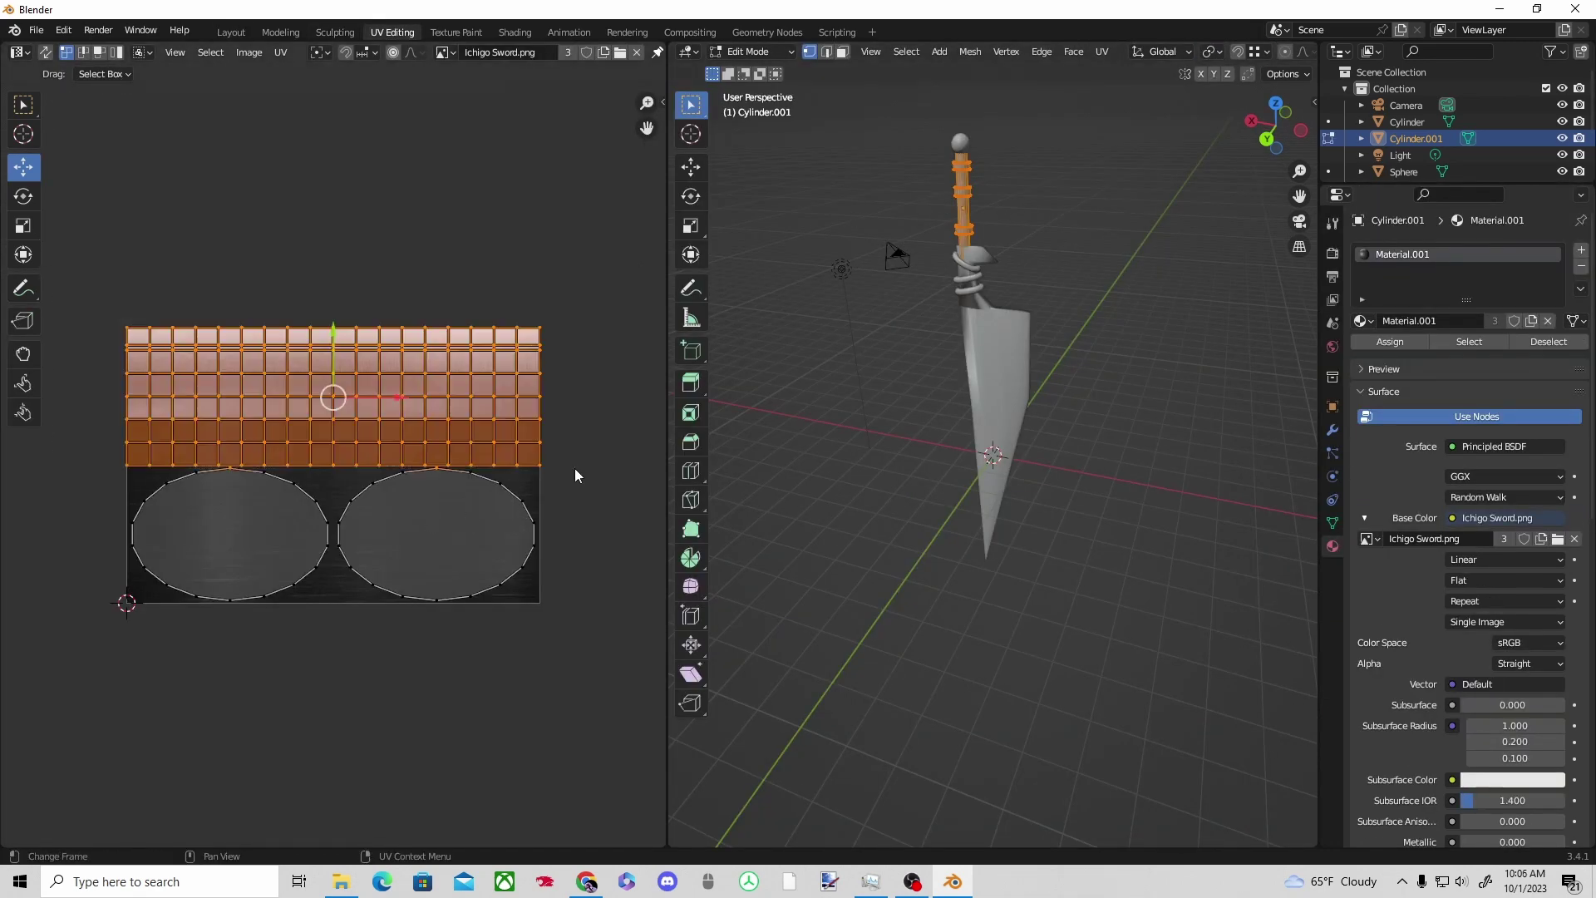
key(s)
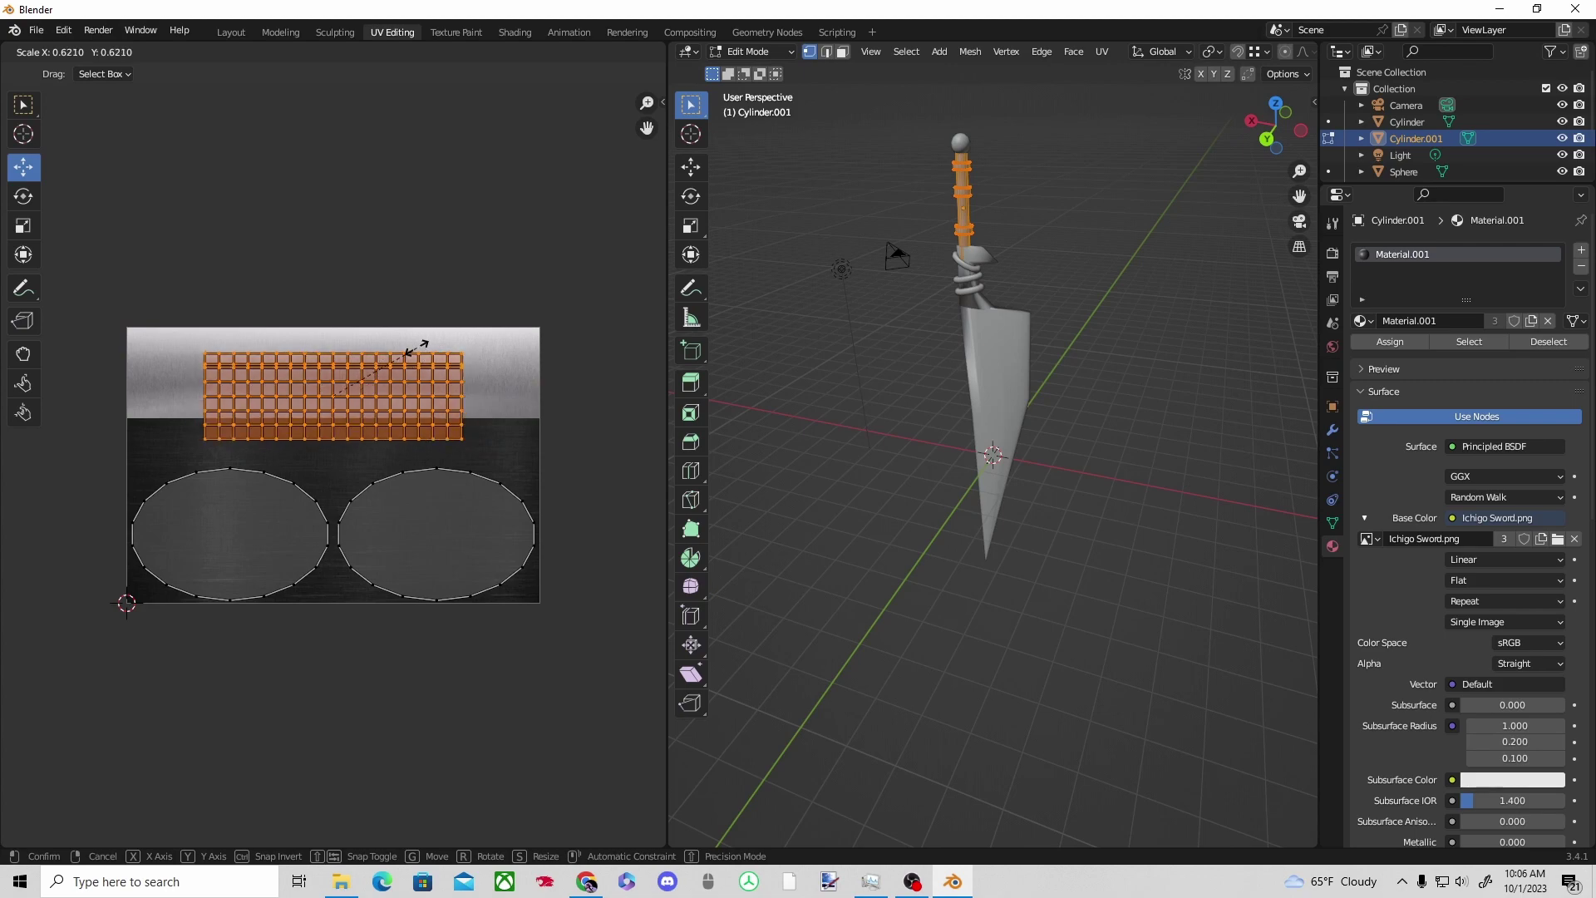
click(416, 350)
drag(333, 332, 334, 309)
key(s)
click(231, 32)
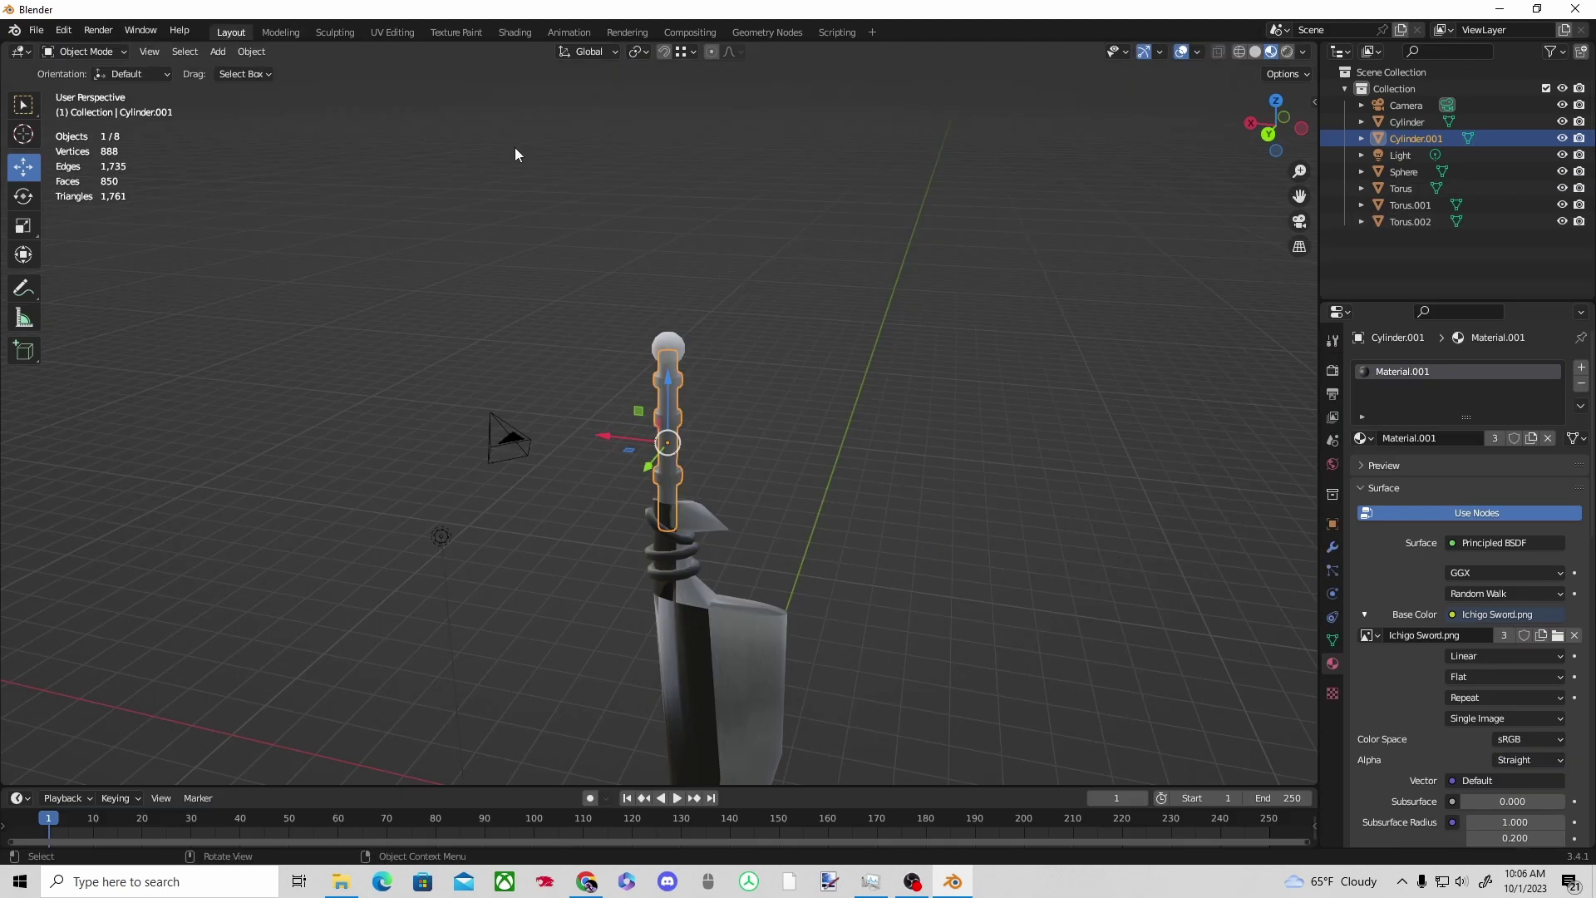
middle_drag(1031, 354, 600, 366)
click(599, 366)
scroll(600, 366, up, 3)
middle_drag(707, 370, 969, 383)
Select the handle's lowest band in wireframe and move its UVs onto the black steel area.
click(402, 34)
scroll(1044, 253, down, 2)
key(KP_Decimal)
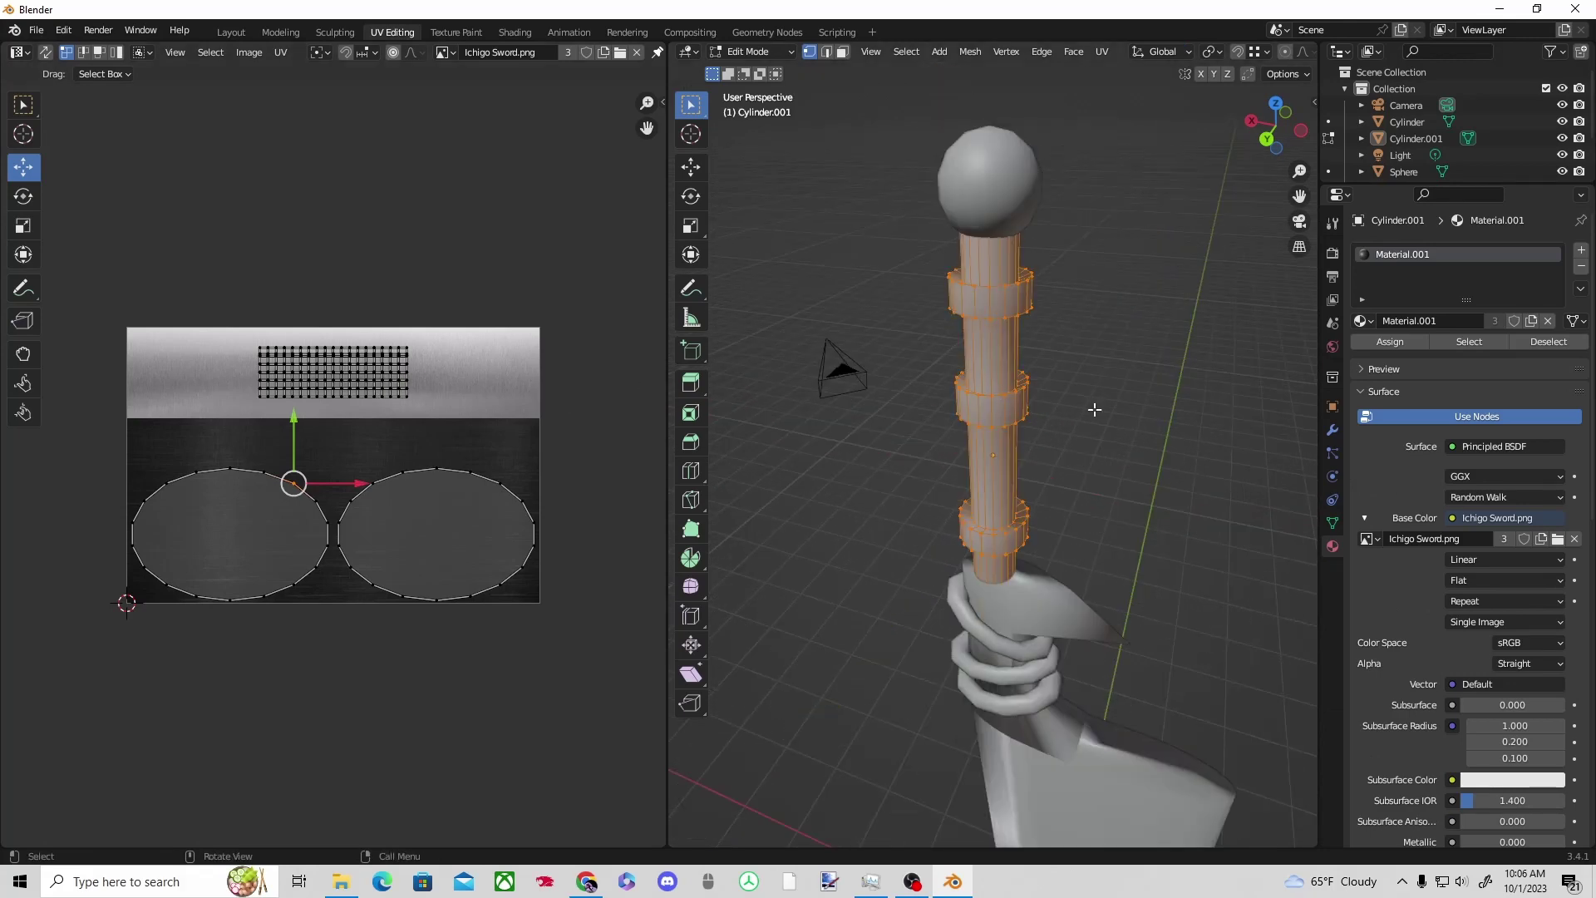
middle_drag(1094, 410, 1091, 348)
click(1015, 605)
mouse_move(1105, 553)
middle_down()
mouse_move(1023, 555)
mouse_move(1162, 540)
mouse_move(1096, 533)
middle_up()
key(shift+z)
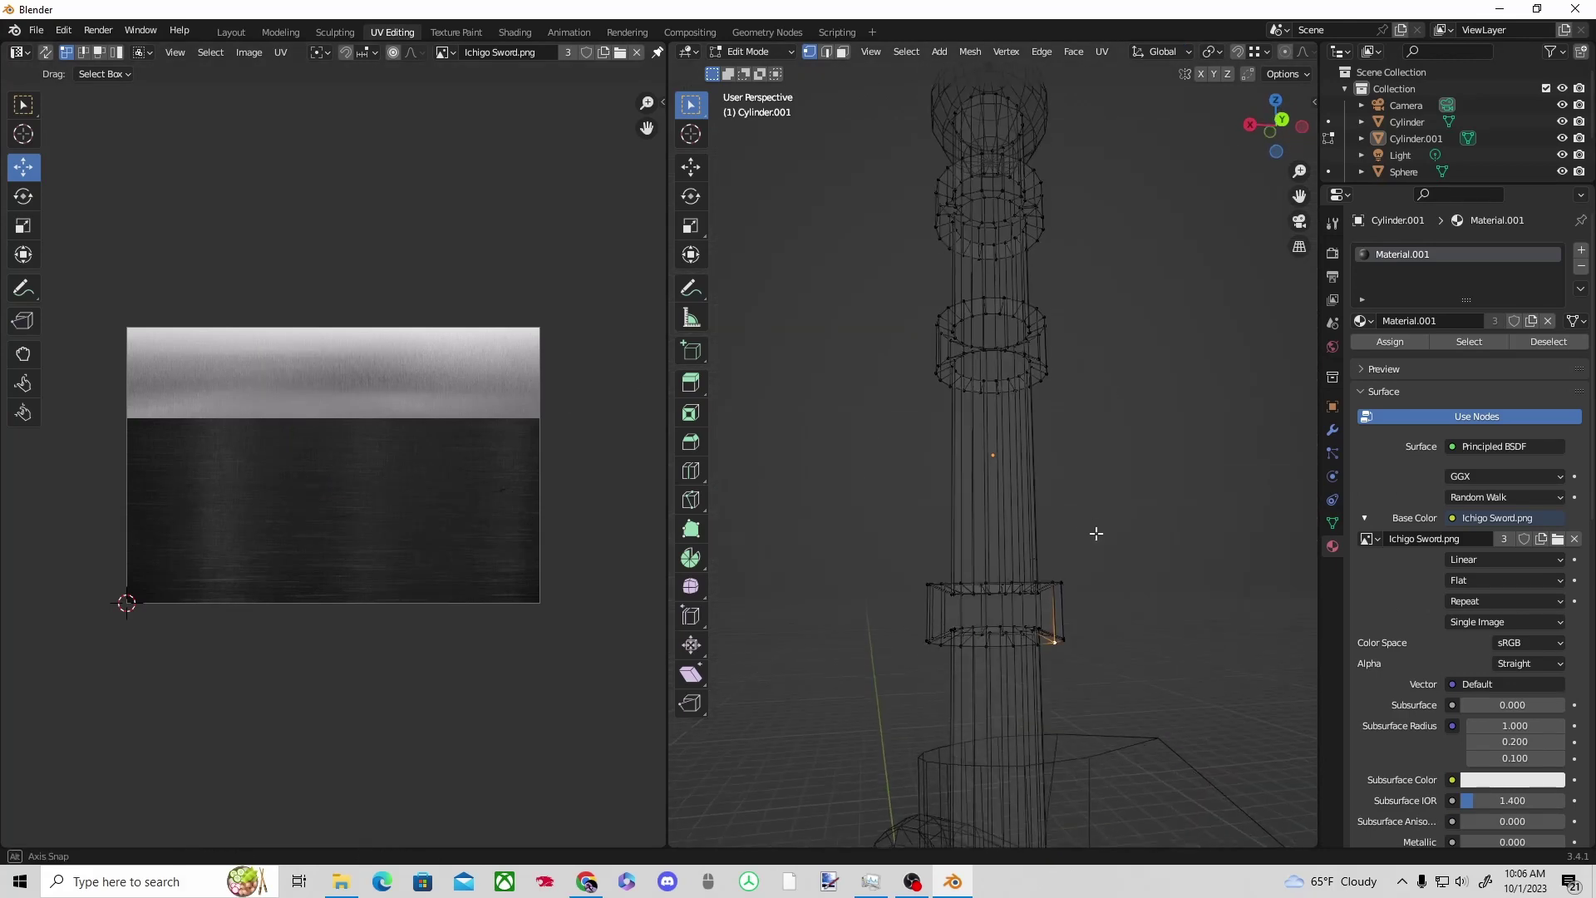
drag(915, 573, 1123, 636)
drag(466, 426, 466, 427)
key(g)
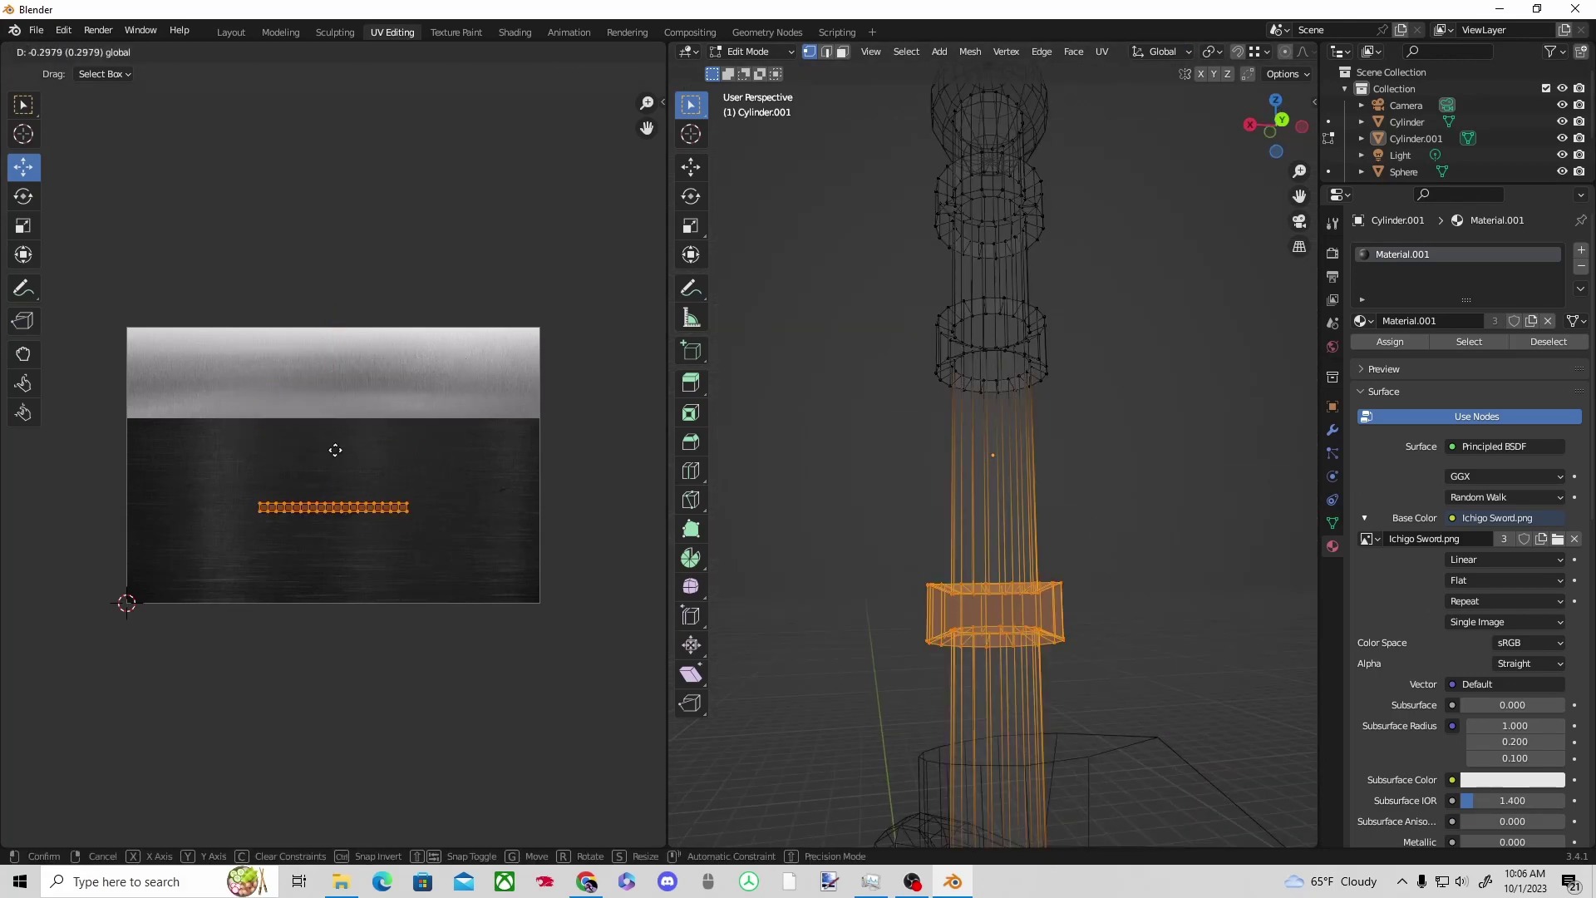
drag(360, 427, 430, 465)
Select the handle's middle band and move its UVs down onto the black steel area.
click(844, 268)
middle_drag(845, 268, 855, 313)
drag(856, 289, 1135, 382)
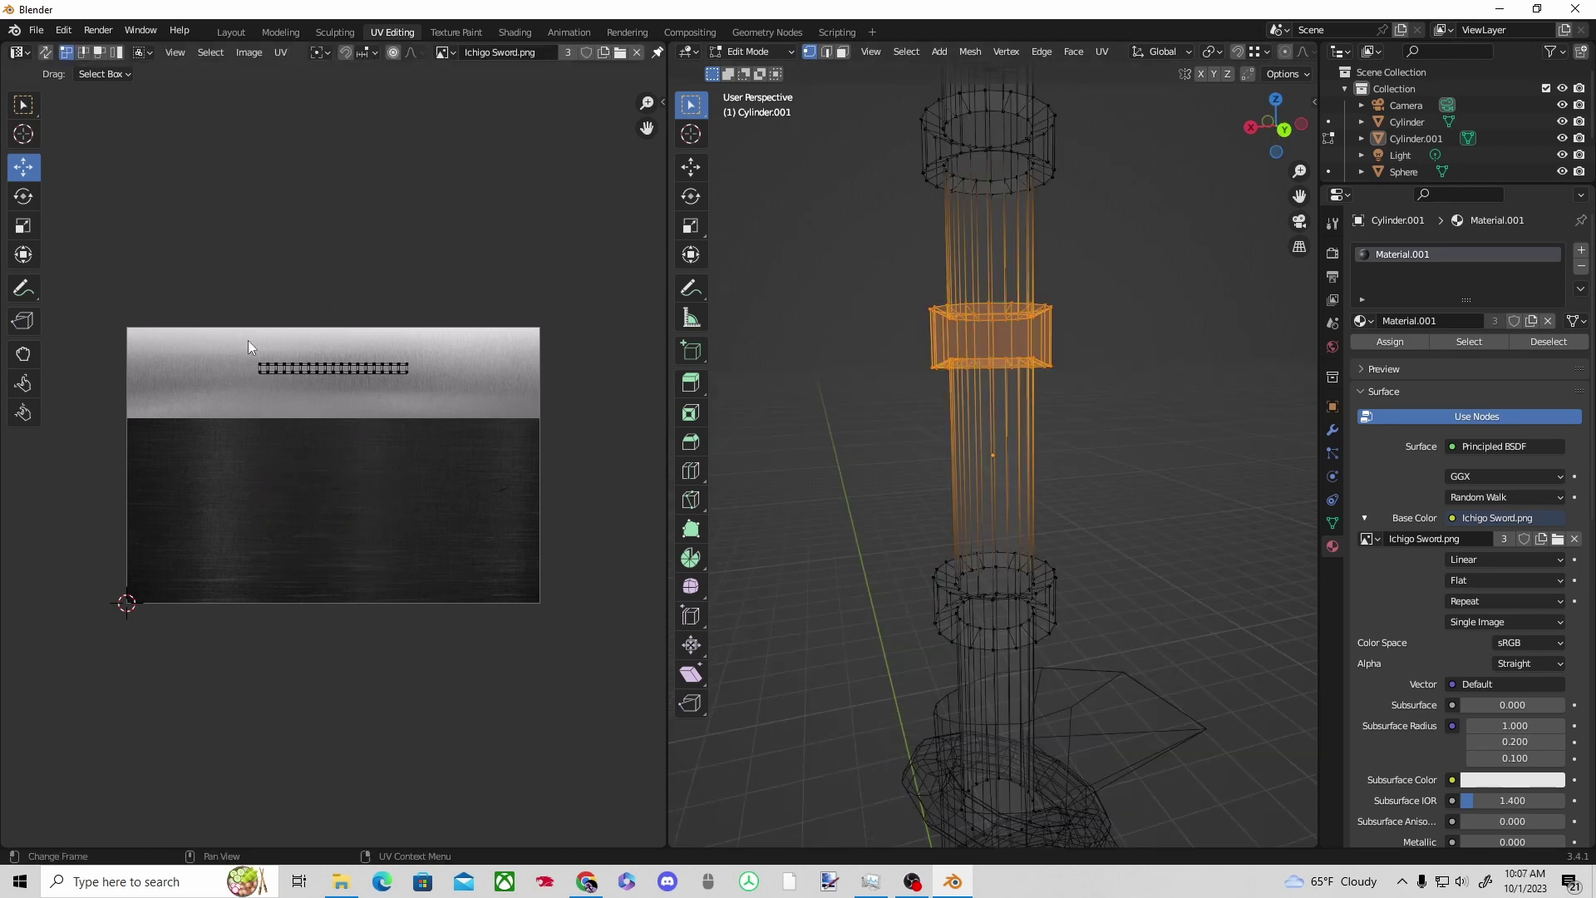
drag(250, 346, 445, 399)
drag(334, 324, 373, 453)
Move the UVs of the handle's top band onto the black steel area and check all three bands.
click(1036, 223)
middle_drag(1036, 223, 1048, 487)
drag(871, 347, 1119, 464)
drag(498, 281, 249, 372)
drag(334, 302, 366, 418)
click(291, 249)
click(231, 33)
middle_drag(723, 366, 530, 349)
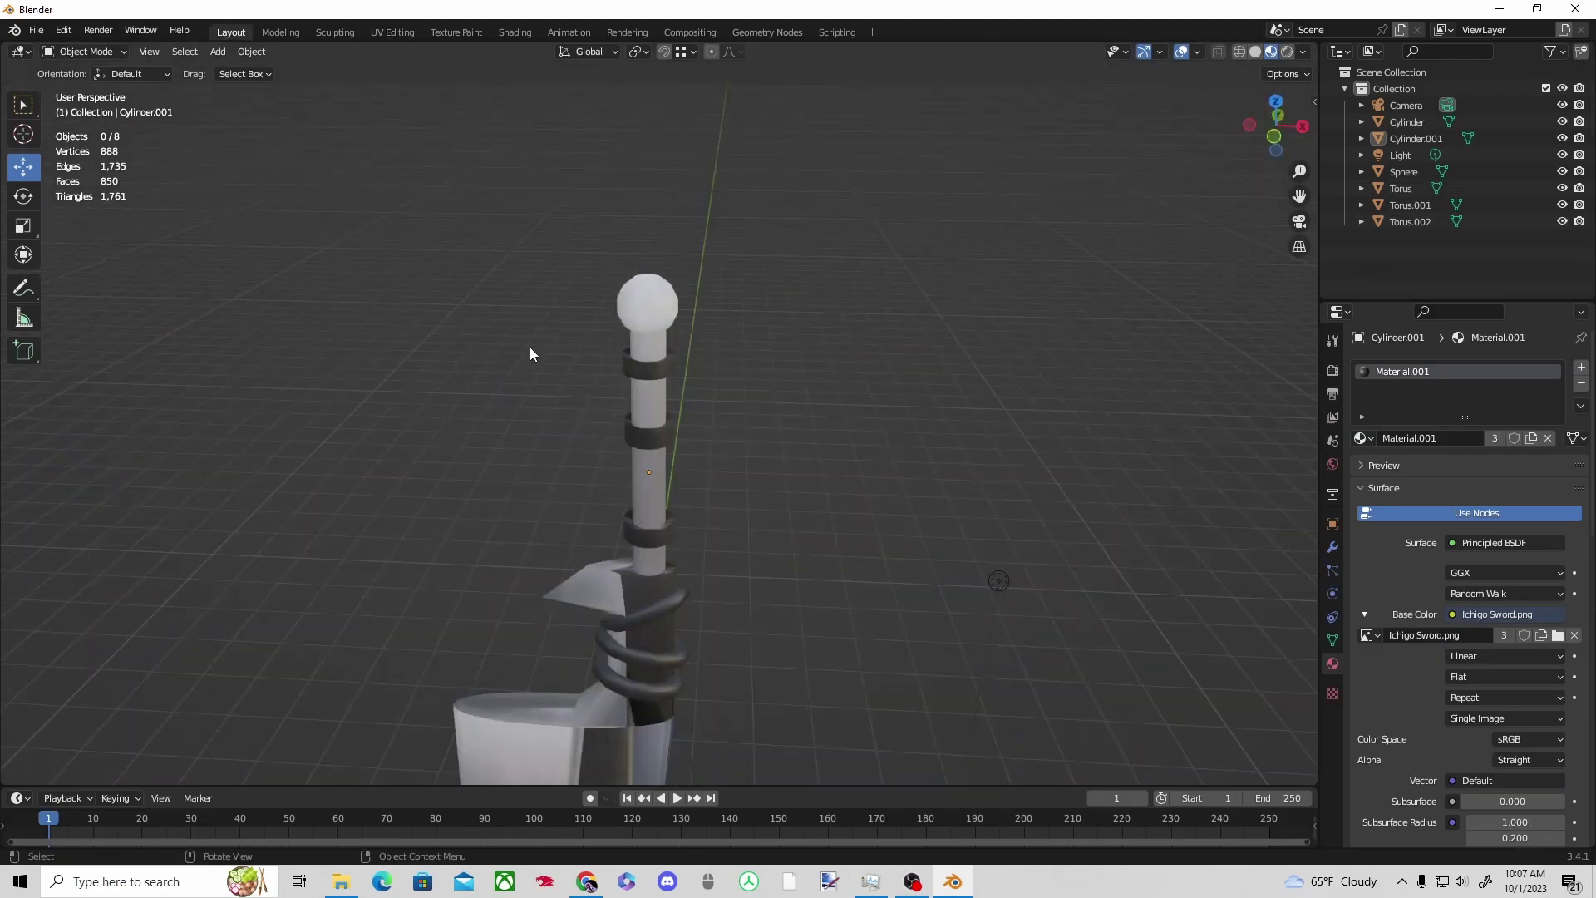
Assign the existing Material.001 to the pommel sphere.
scroll(530, 347, down, 2)
click(646, 350)
middle_drag(681, 422, 665, 357)
click(1364, 438)
click(1404, 478)
Scale down all of the pommel's UVs, move them onto the black steel area, and check the whole sword.
click(391, 33)
scroll(848, 242, down, 4)
key(a)
drag(90, 257, 568, 623)
key(s)
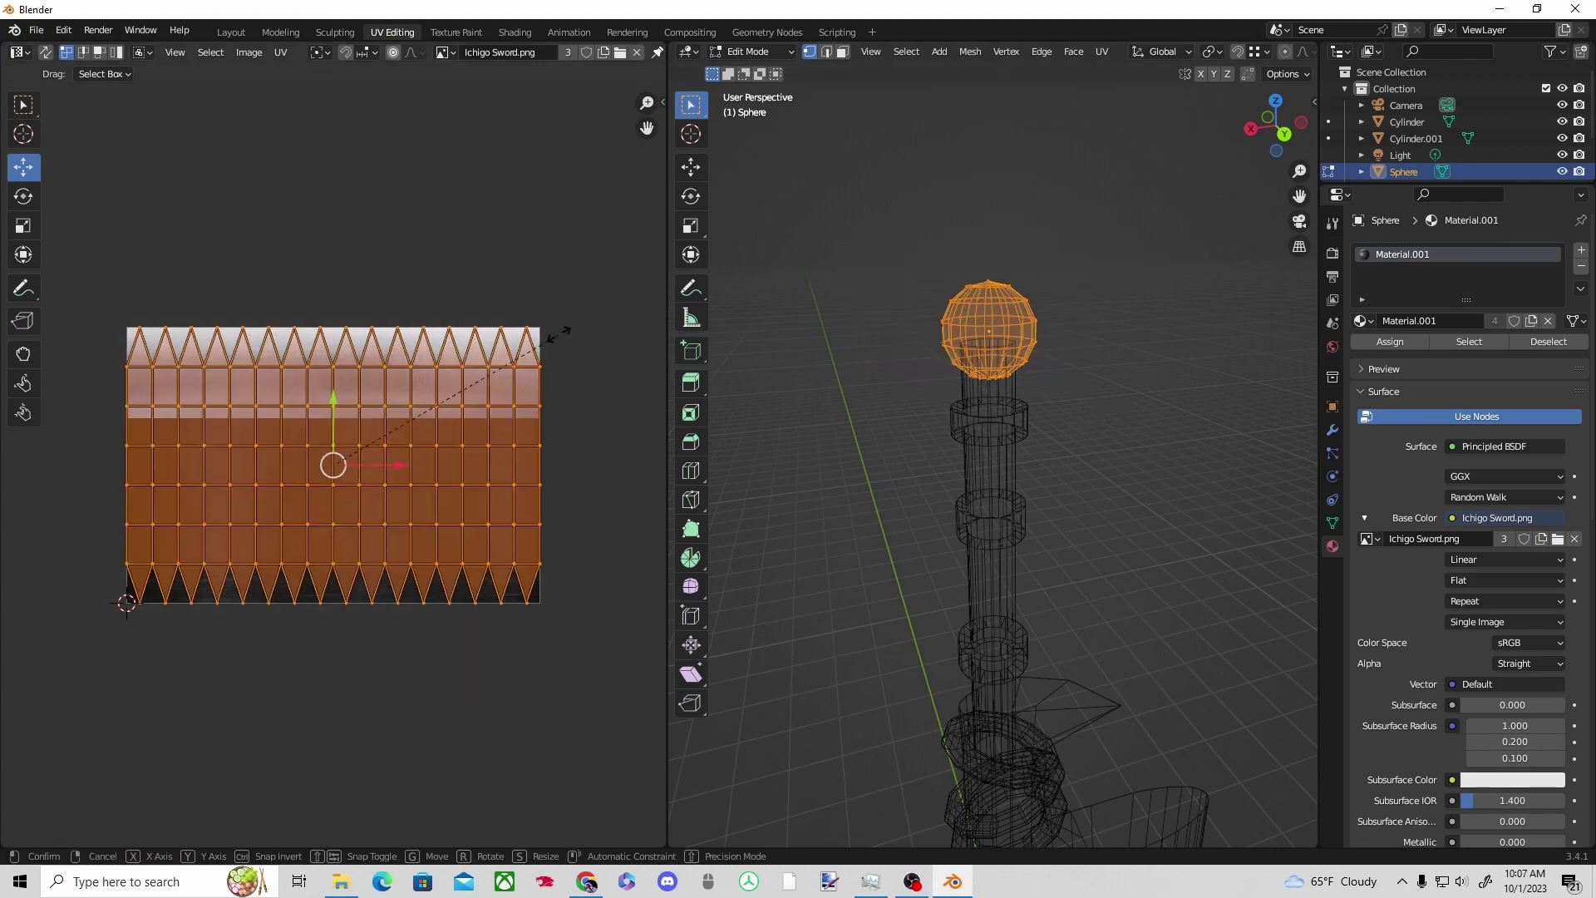
click(439, 389)
drag(333, 401, 333, 449)
click(566, 132)
click(231, 33)
click(931, 427)
mouse_move(931, 427)
middle_down()
mouse_move(736, 455)
mouse_move(731, 425)
mouse_move(922, 452)
middle_up()
Import the Roblox character OBJ from the Luffy Hat folder inside Pictures, Blender Projects.
click(36, 30)
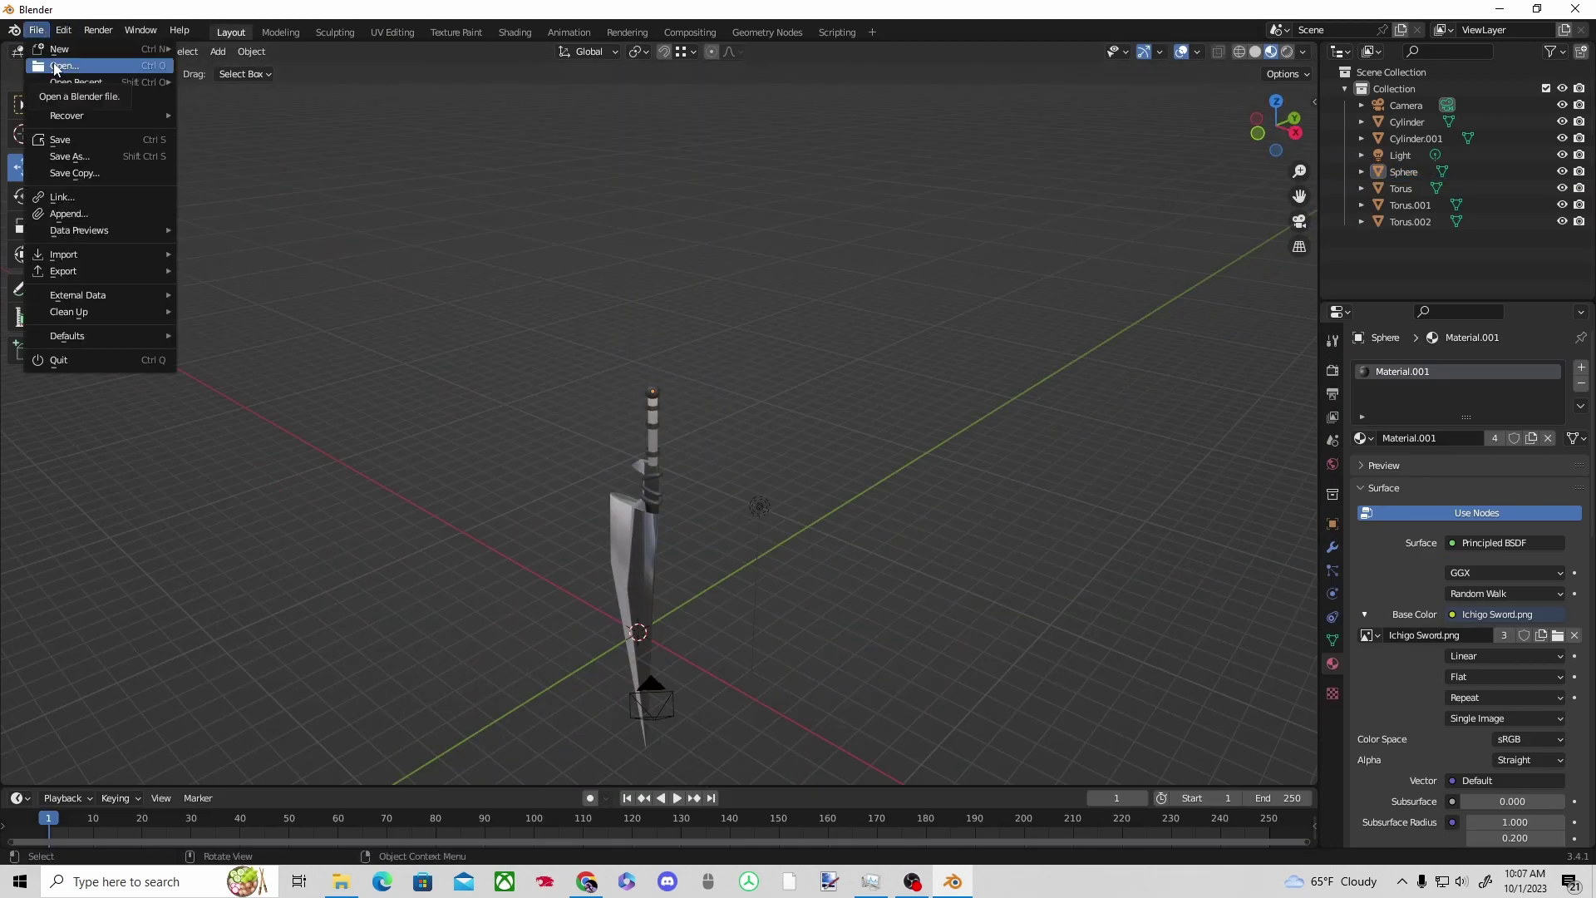
mouse_move(93, 259)
click(236, 320)
click(419, 353)
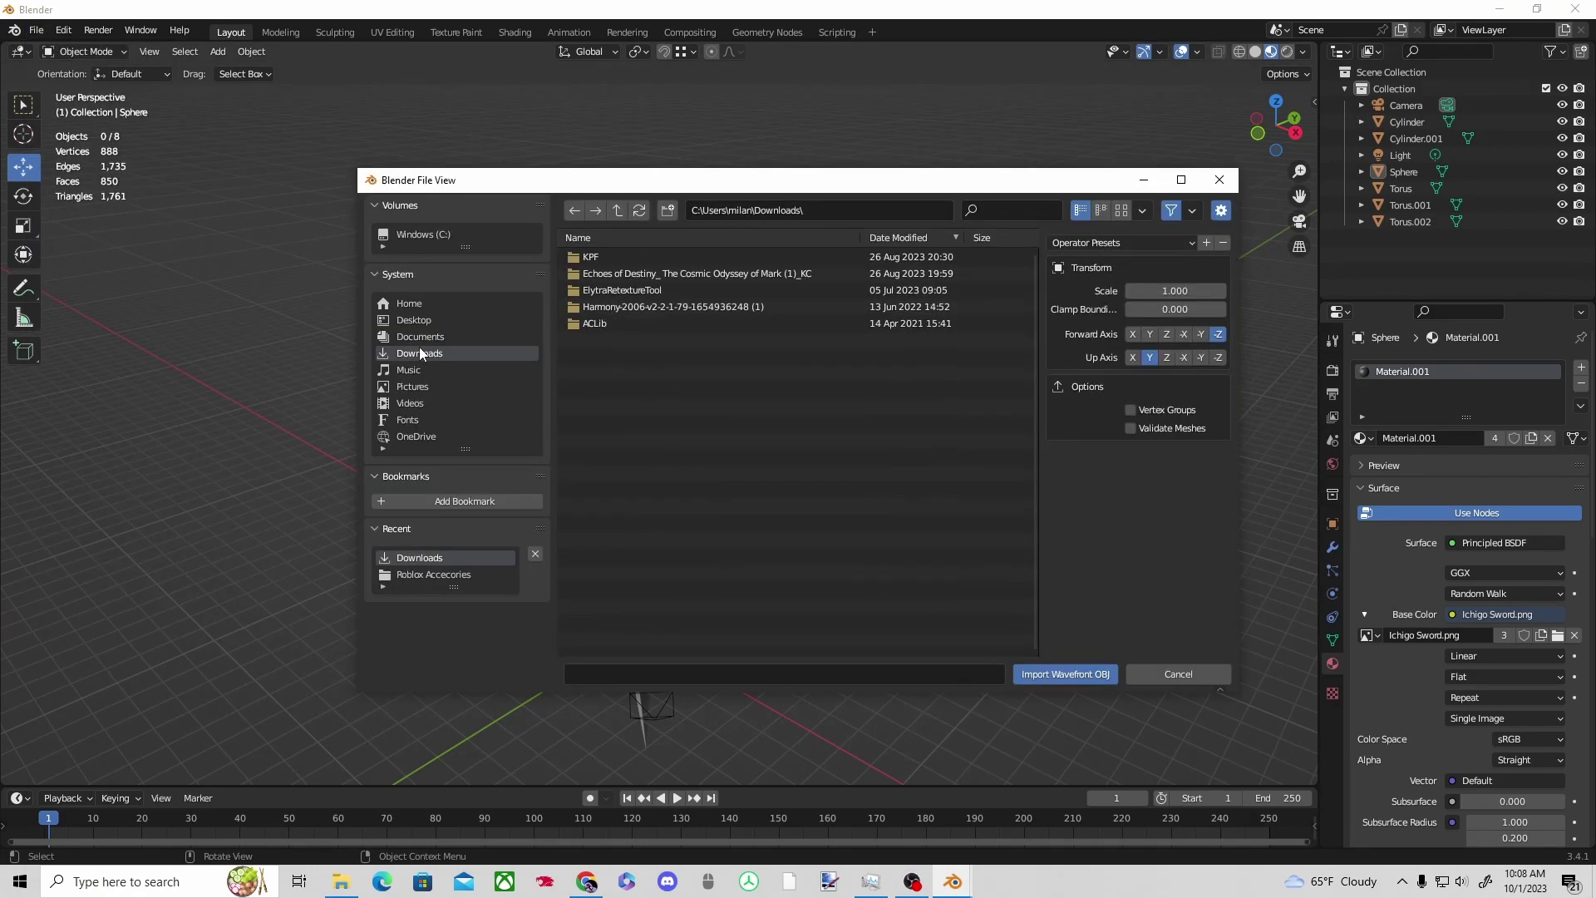
click(419, 337)
click(417, 369)
click(418, 321)
click(423, 336)
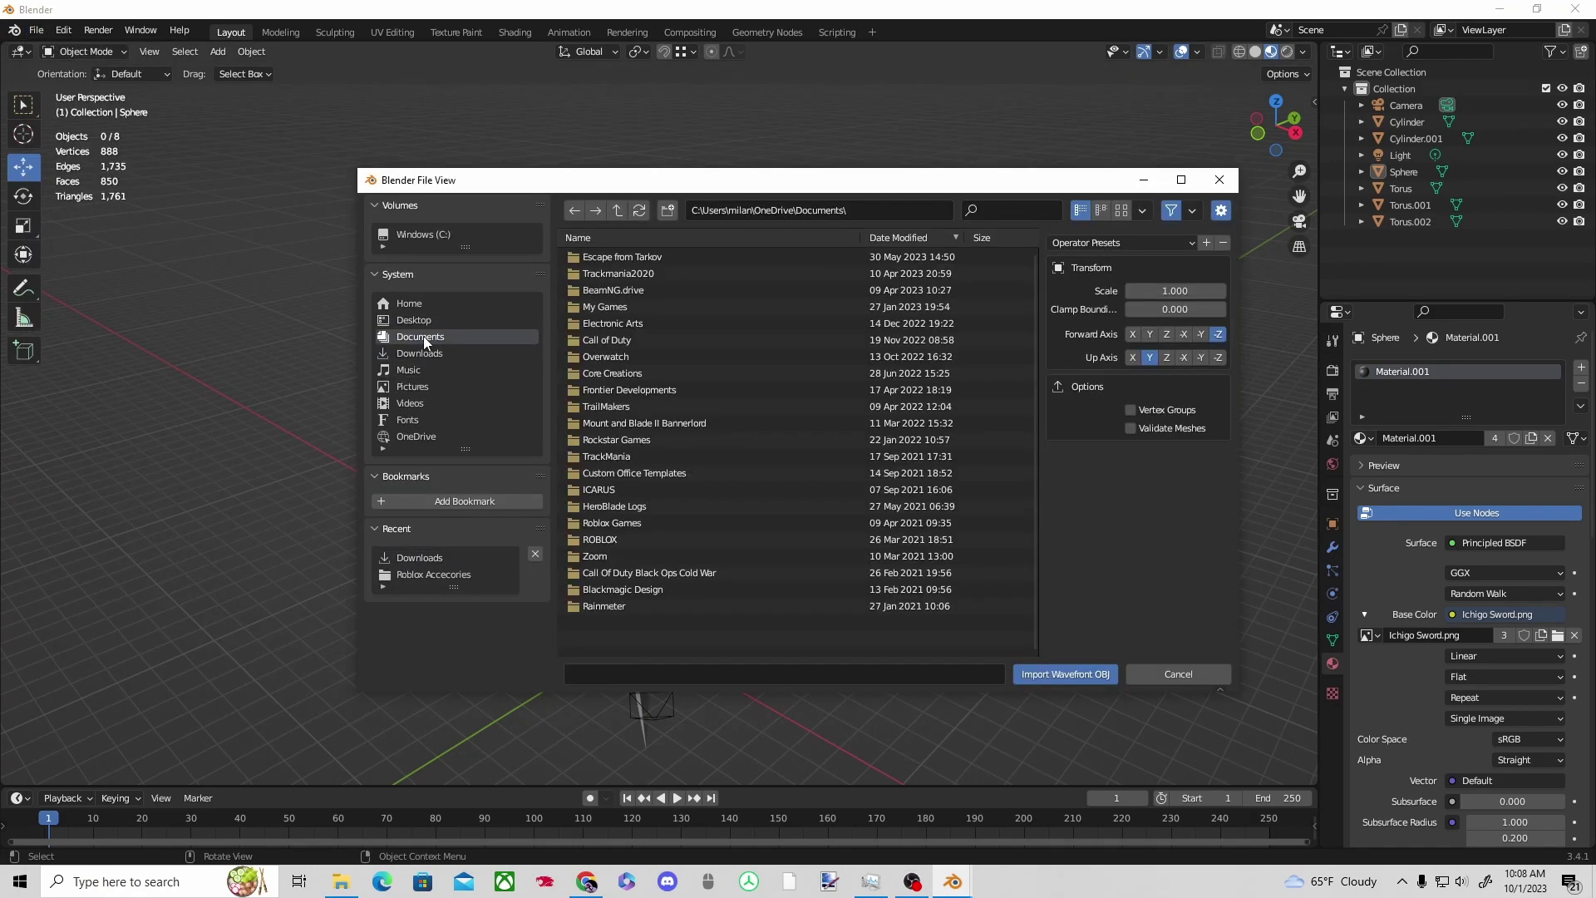
click(419, 435)
click(412, 401)
click(411, 388)
double_click(610, 259)
double_click(610, 260)
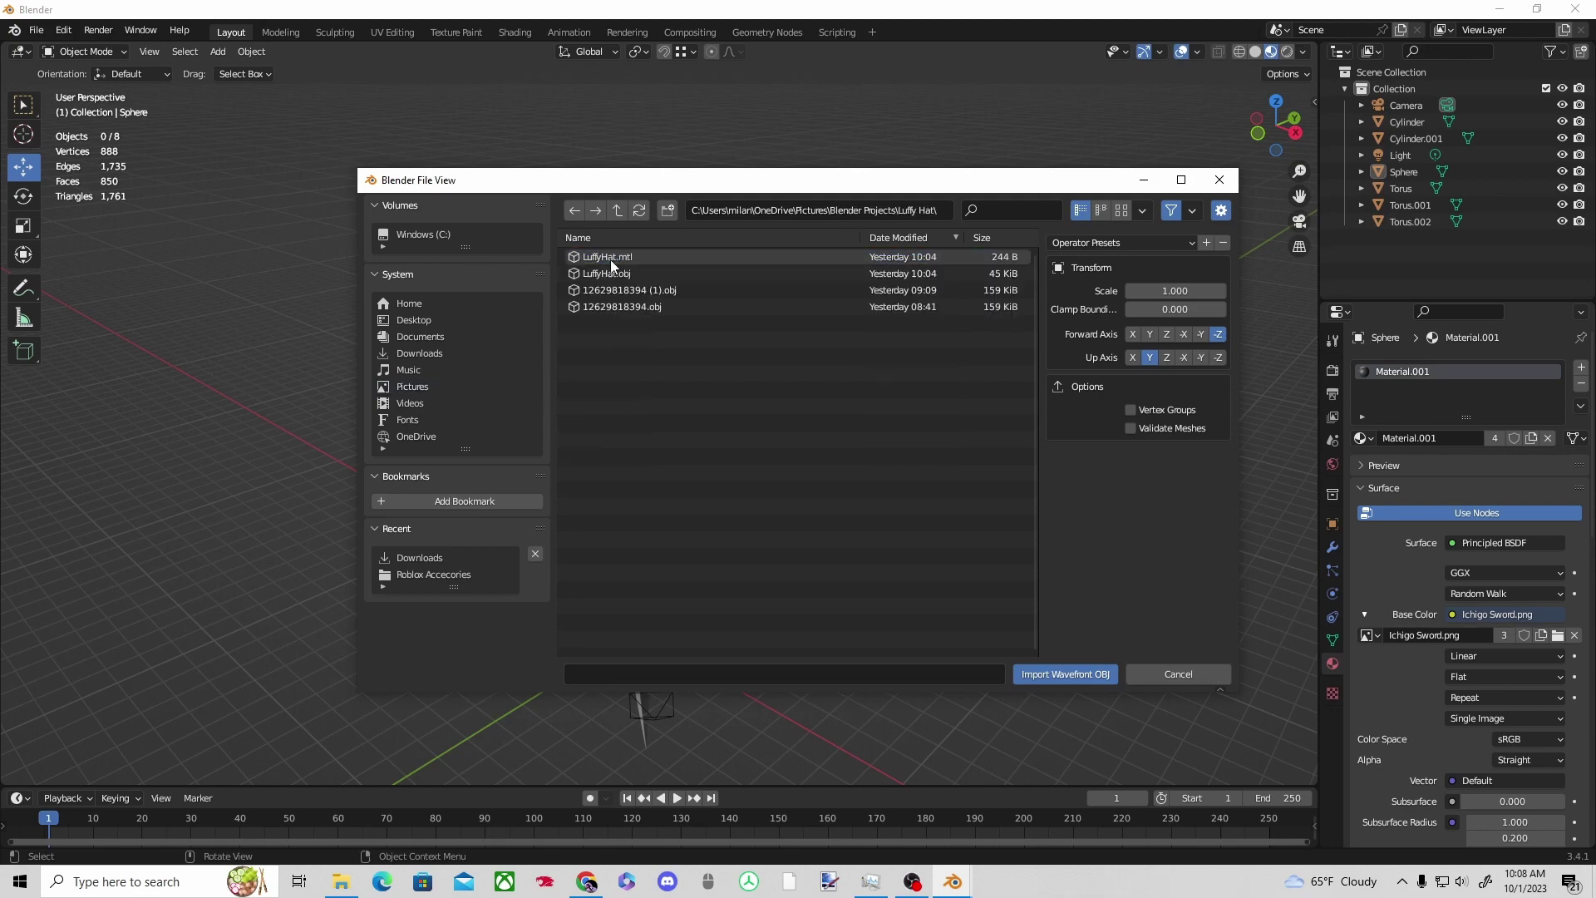
click(1026, 667)
Move the imported character mesh 2.5 m up along Z with no X or Y offset.
middle_drag(793, 592, 863, 596)
click(1333, 341)
drag(627, 655, 627, 584)
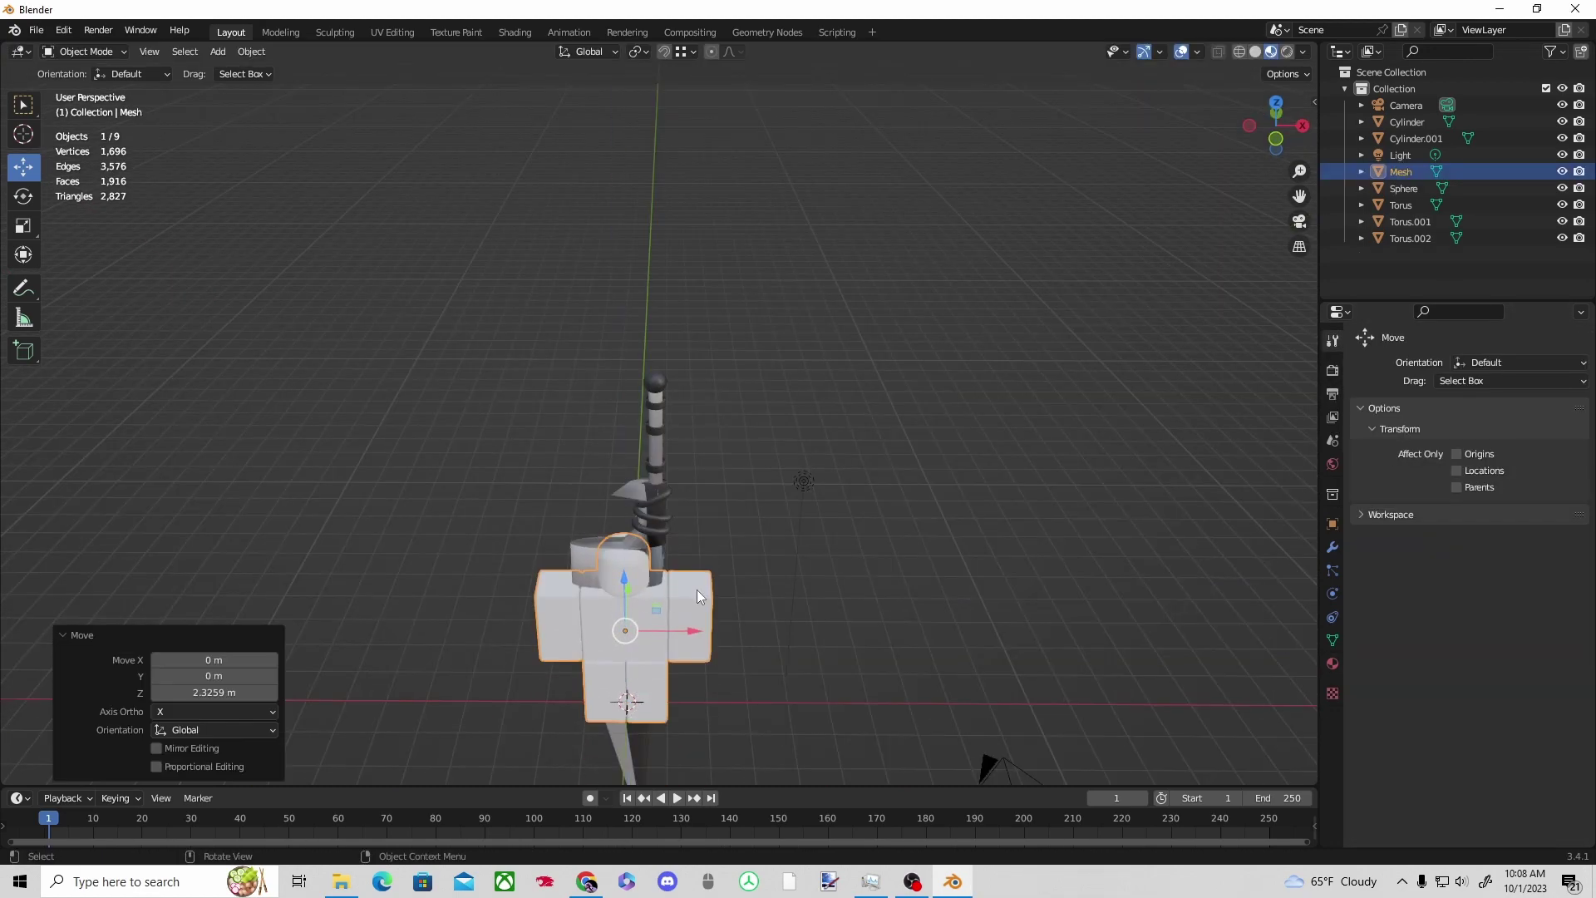
middle_drag(827, 581, 201, 748)
text(0)
key(Return)
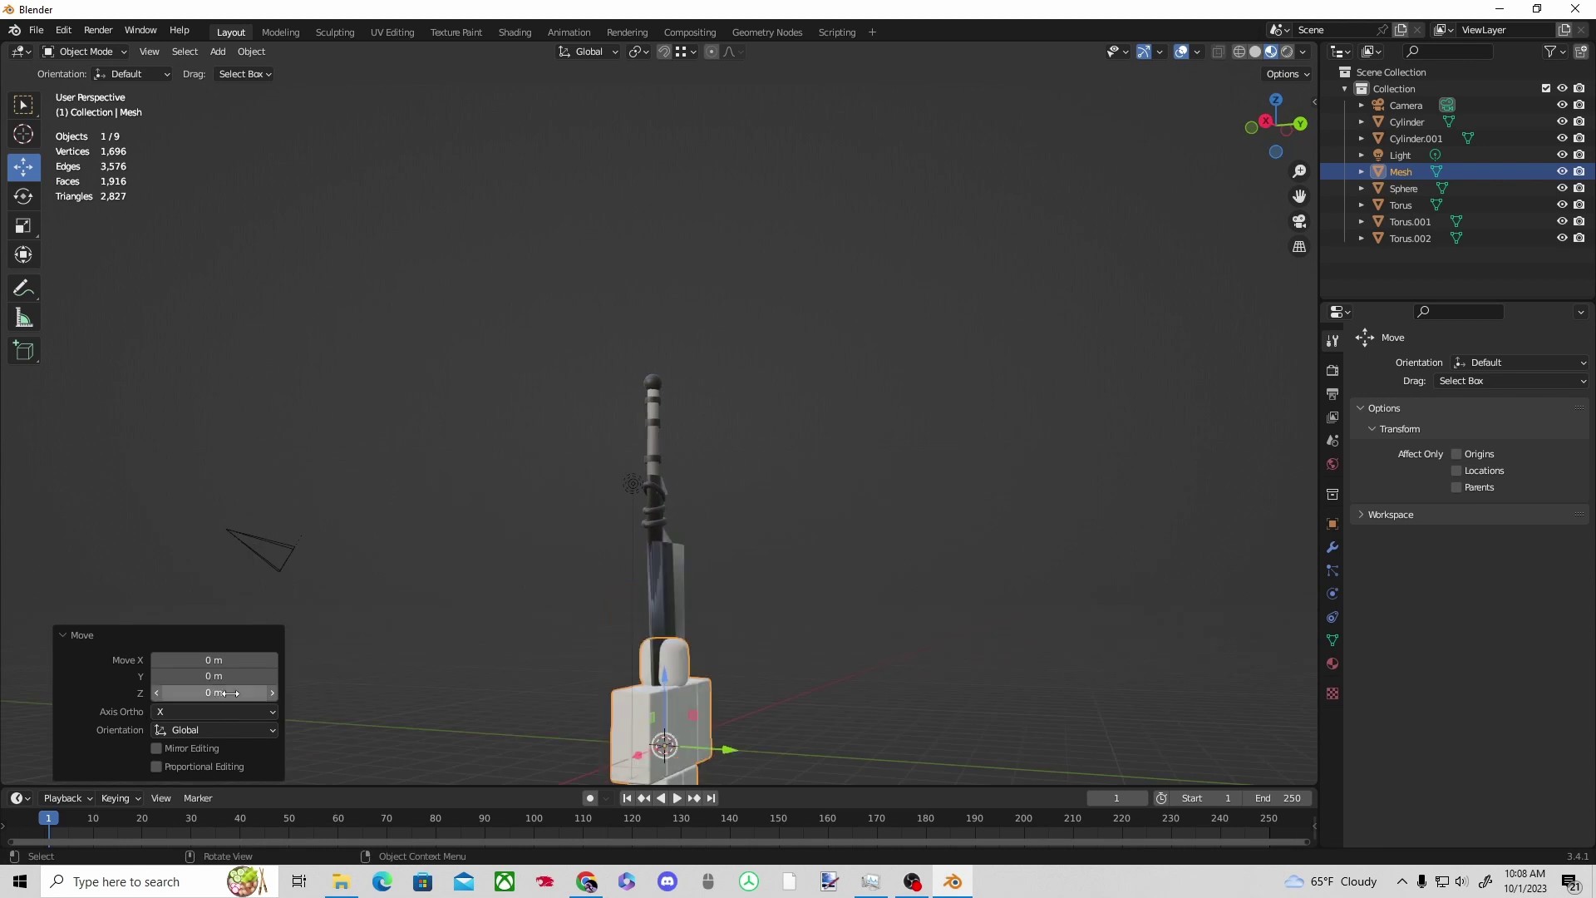
text(2.5)
key(Return)
Inspect the character beside the sword and hide the character mesh.
middle_drag(998, 516, 648, 417)
click(661, 405)
click(723, 571)
key(h)
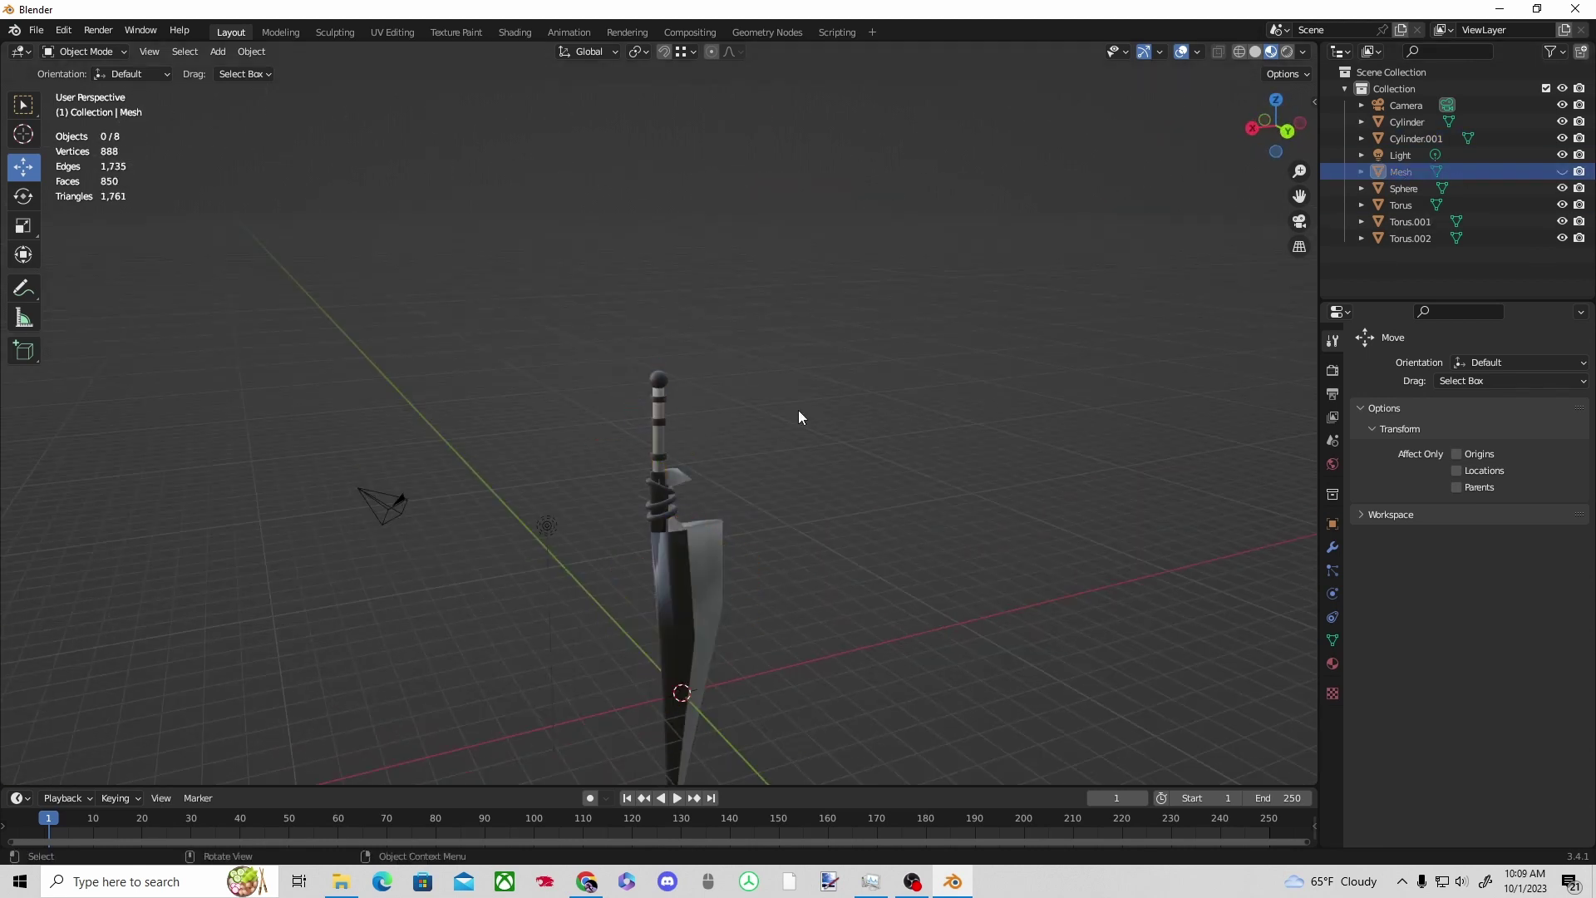
Select all the sword parts and apply Shade Smooth to them.
scroll(798, 410, down, 4)
drag(566, 350, 850, 686)
scroll(850, 693, up, 2)
right_click(690, 553)
click(690, 554)
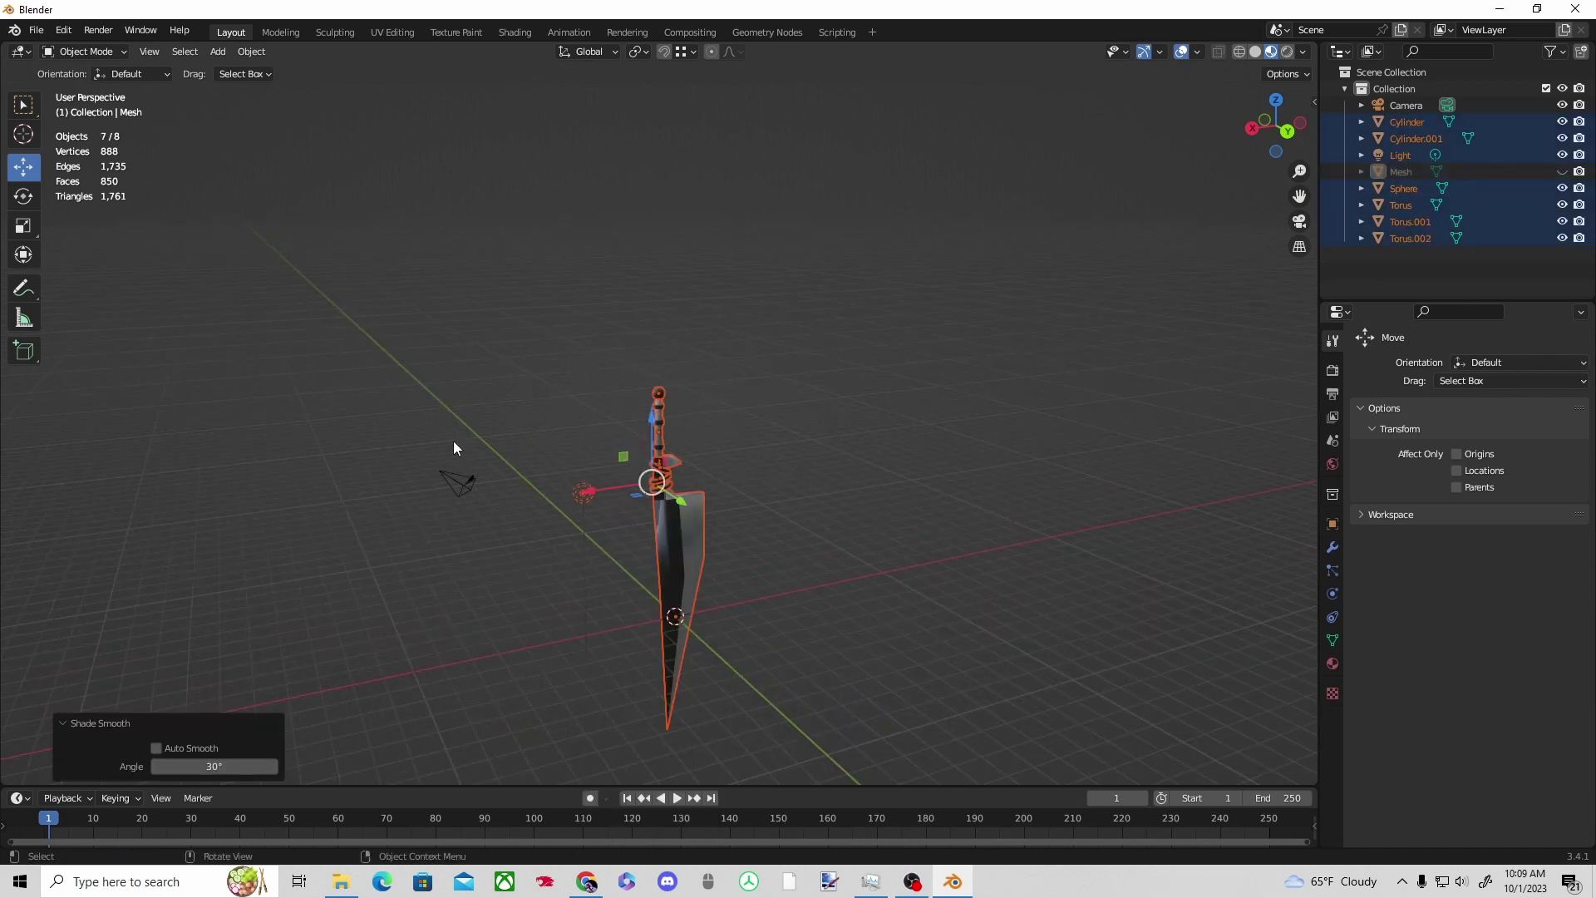
Try to join all the sword parts together, leaving the light out of the selection.
right_click(682, 525)
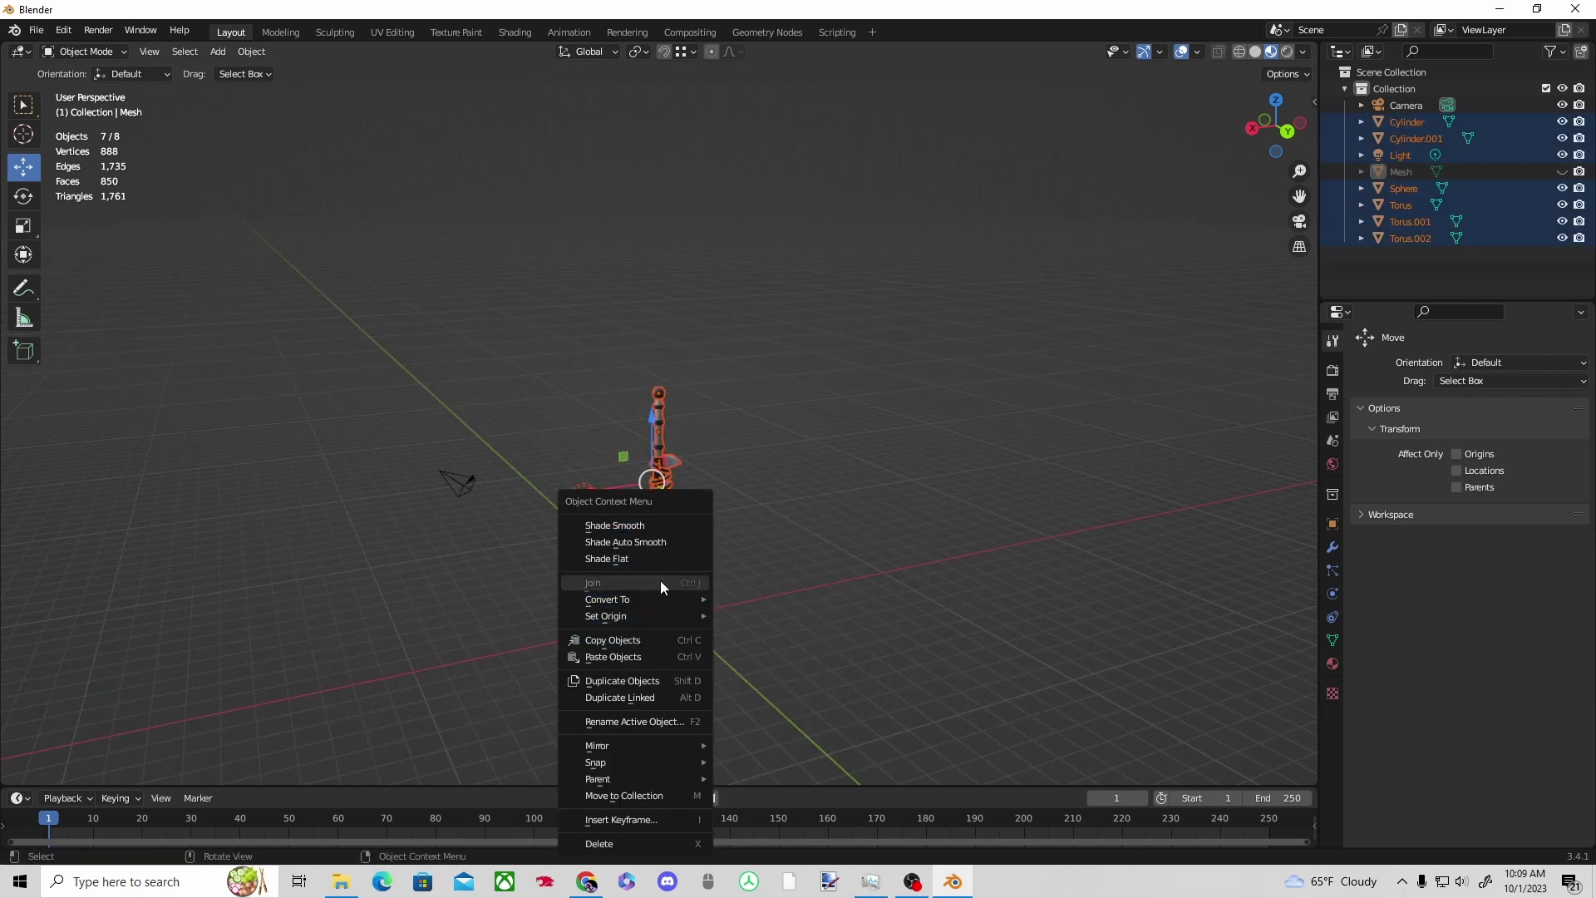
middle_drag(715, 582, 726, 490)
right_click(633, 563)
click(706, 576)
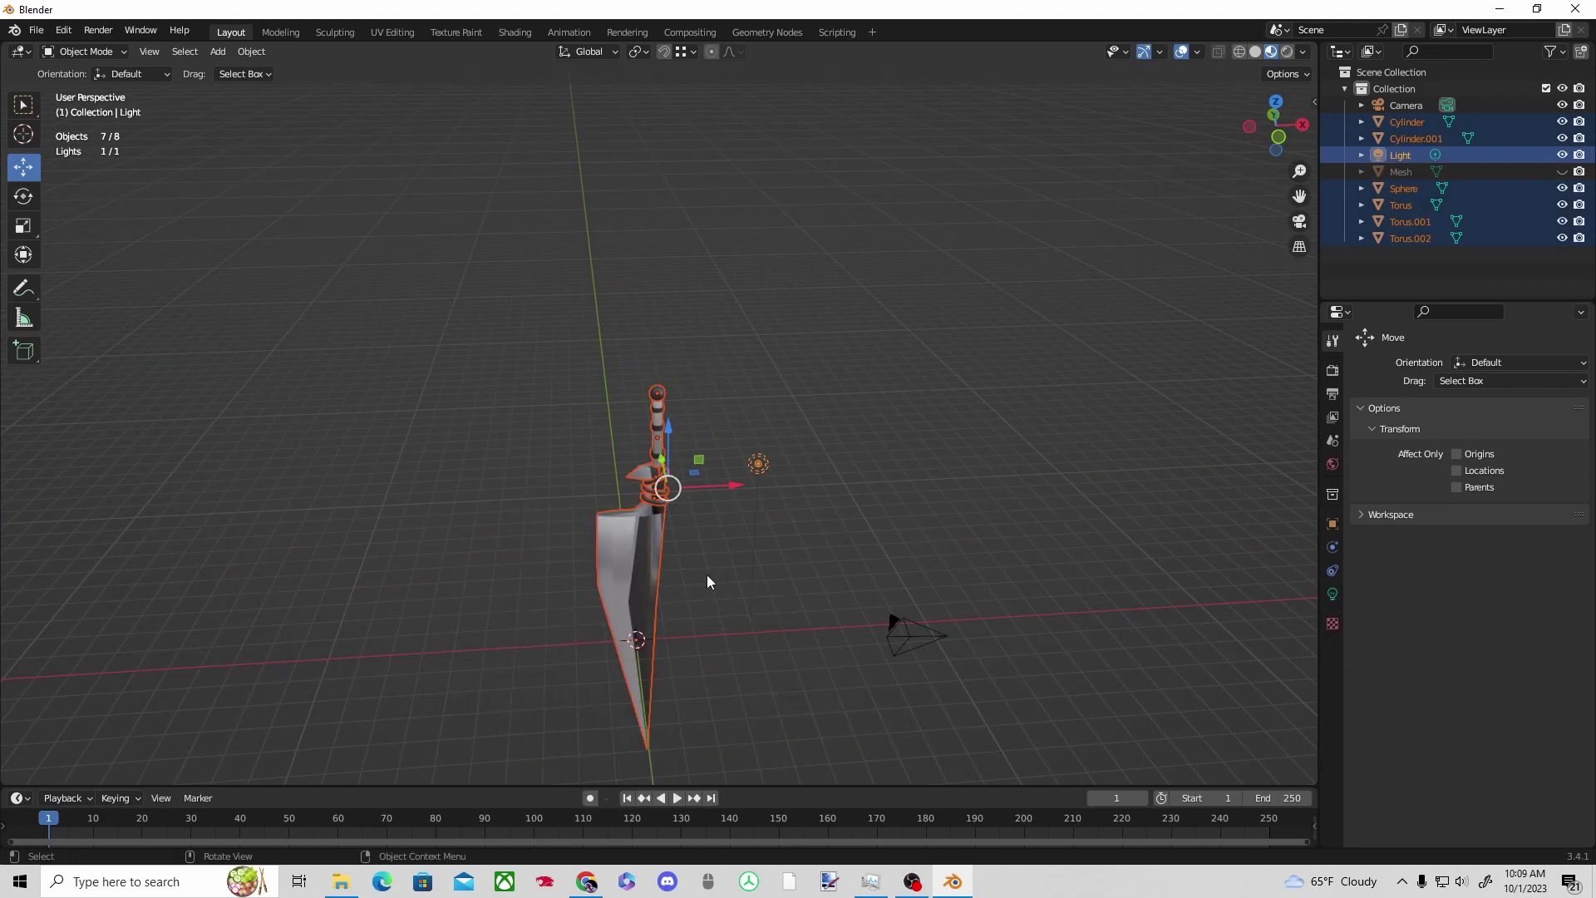
drag(732, 346, 563, 773)
right_click(615, 622)
key(Escape)
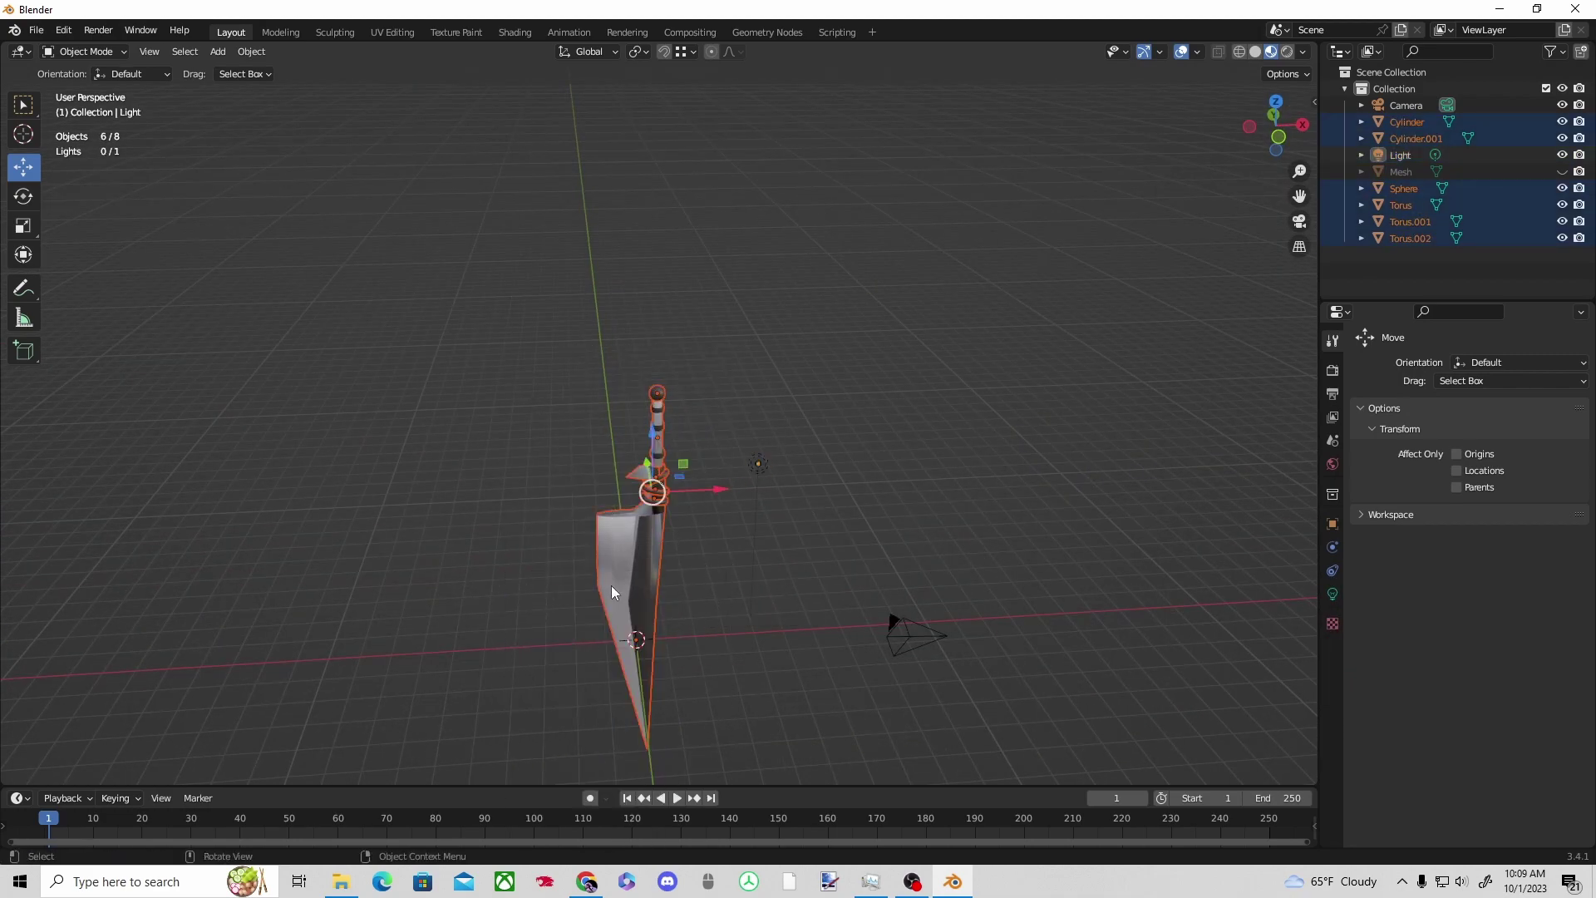
ctrl+click(1399, 192)
right_click(1407, 193)
click(1039, 370)
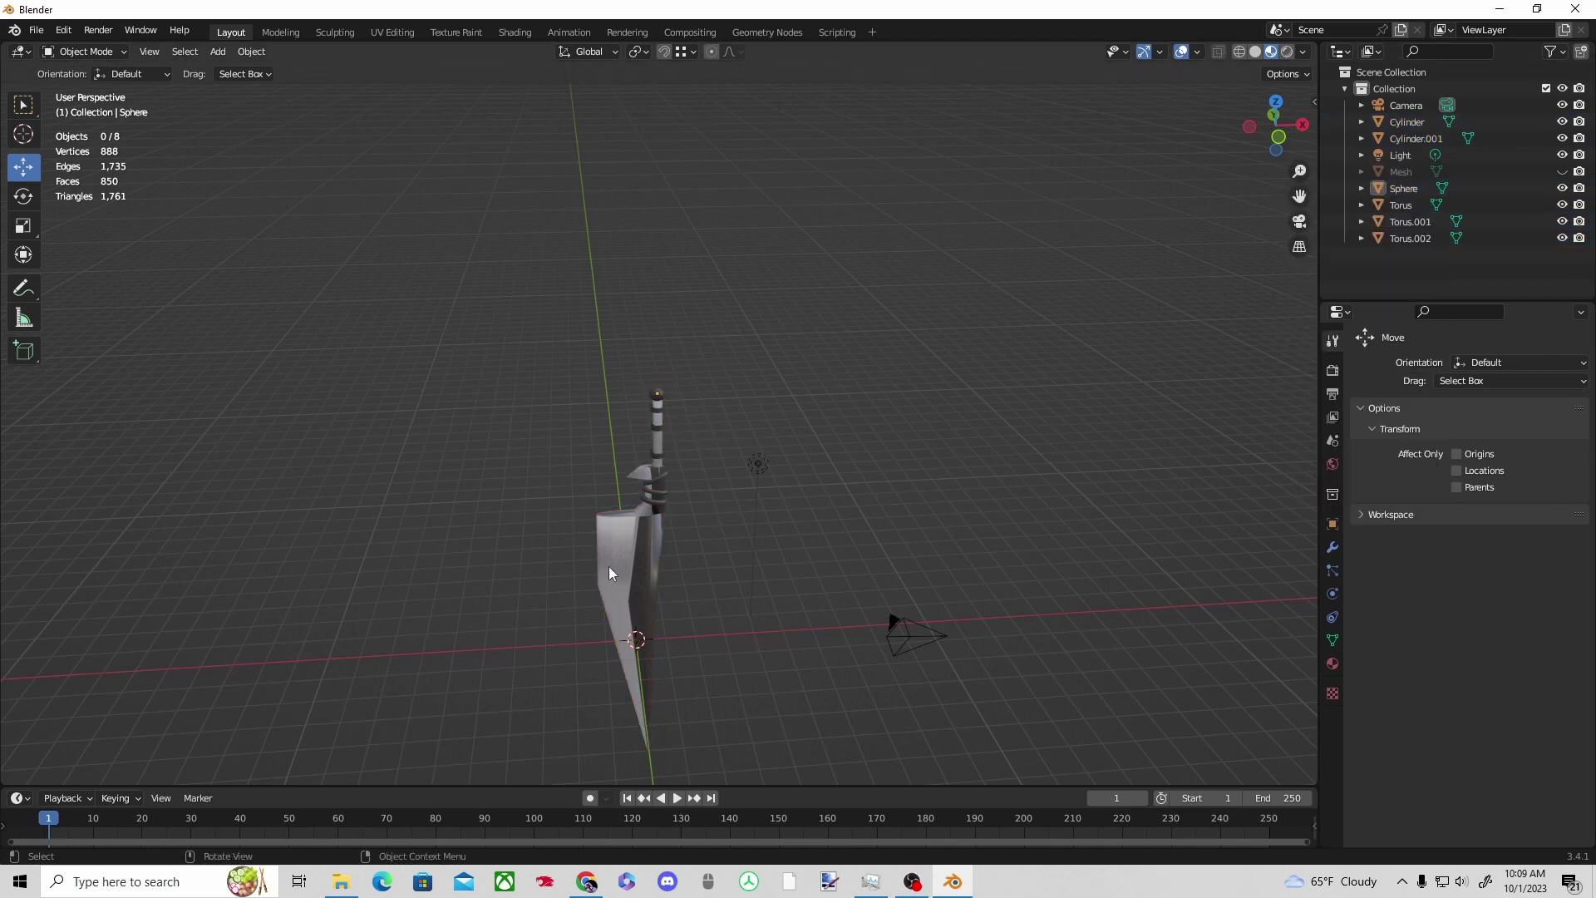
Join the blade to the pommel sphere and add the handle to the same object.
shift+click(657, 393)
right_click(635, 580)
scroll(700, 426, up, 3)
middle_drag(700, 425, 670, 388)
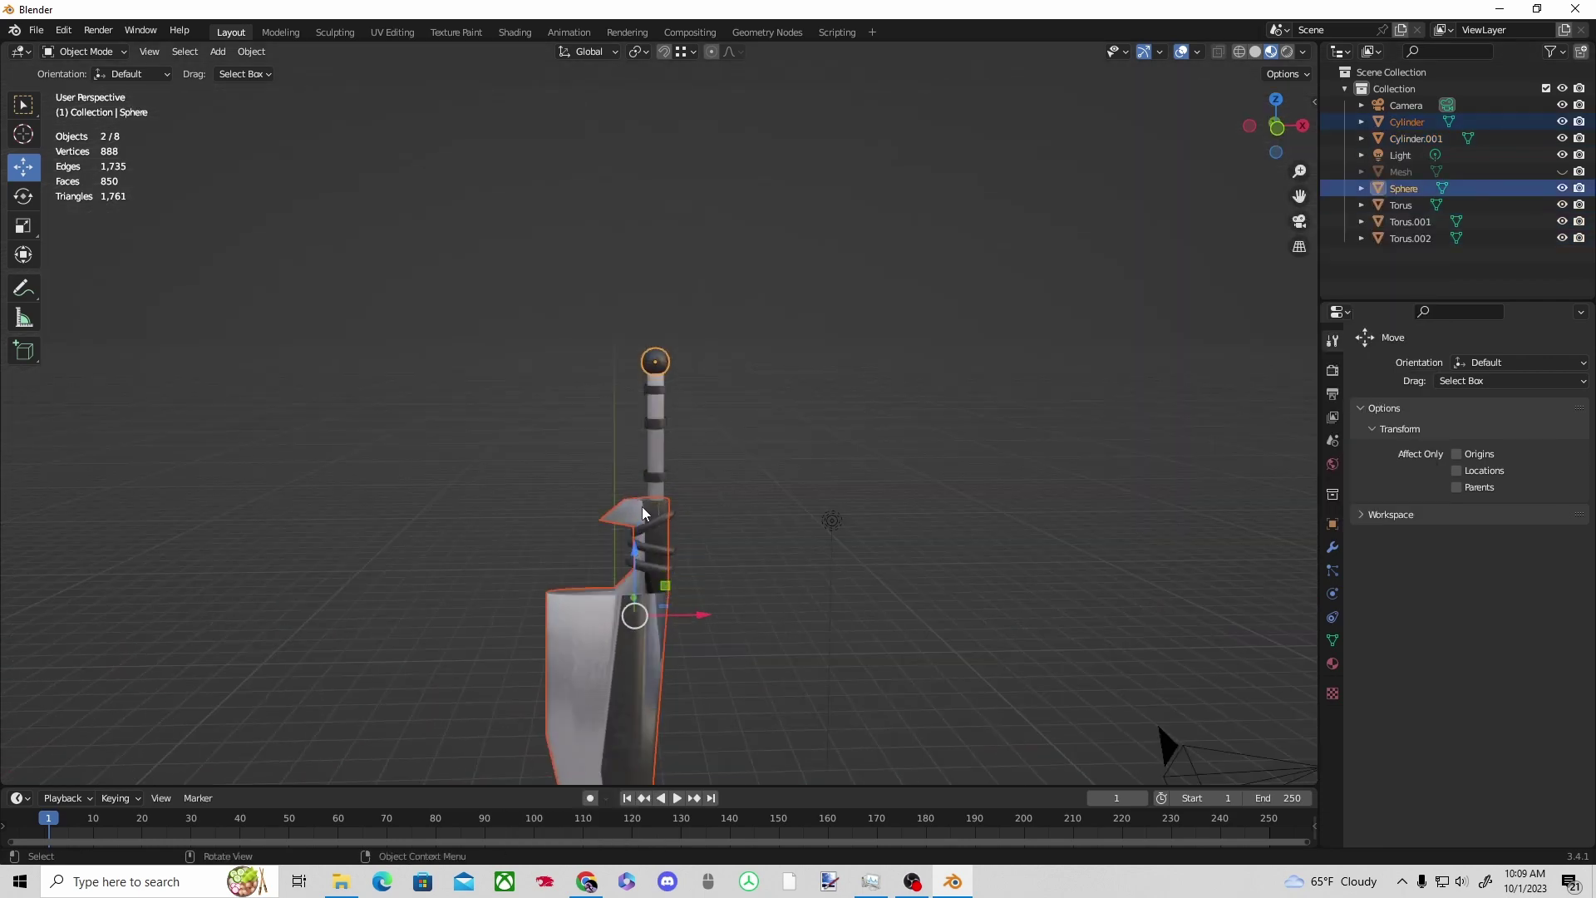
key(ctrl+j)
click(660, 467)
shift+click(621, 635)
key(ctrl+j)
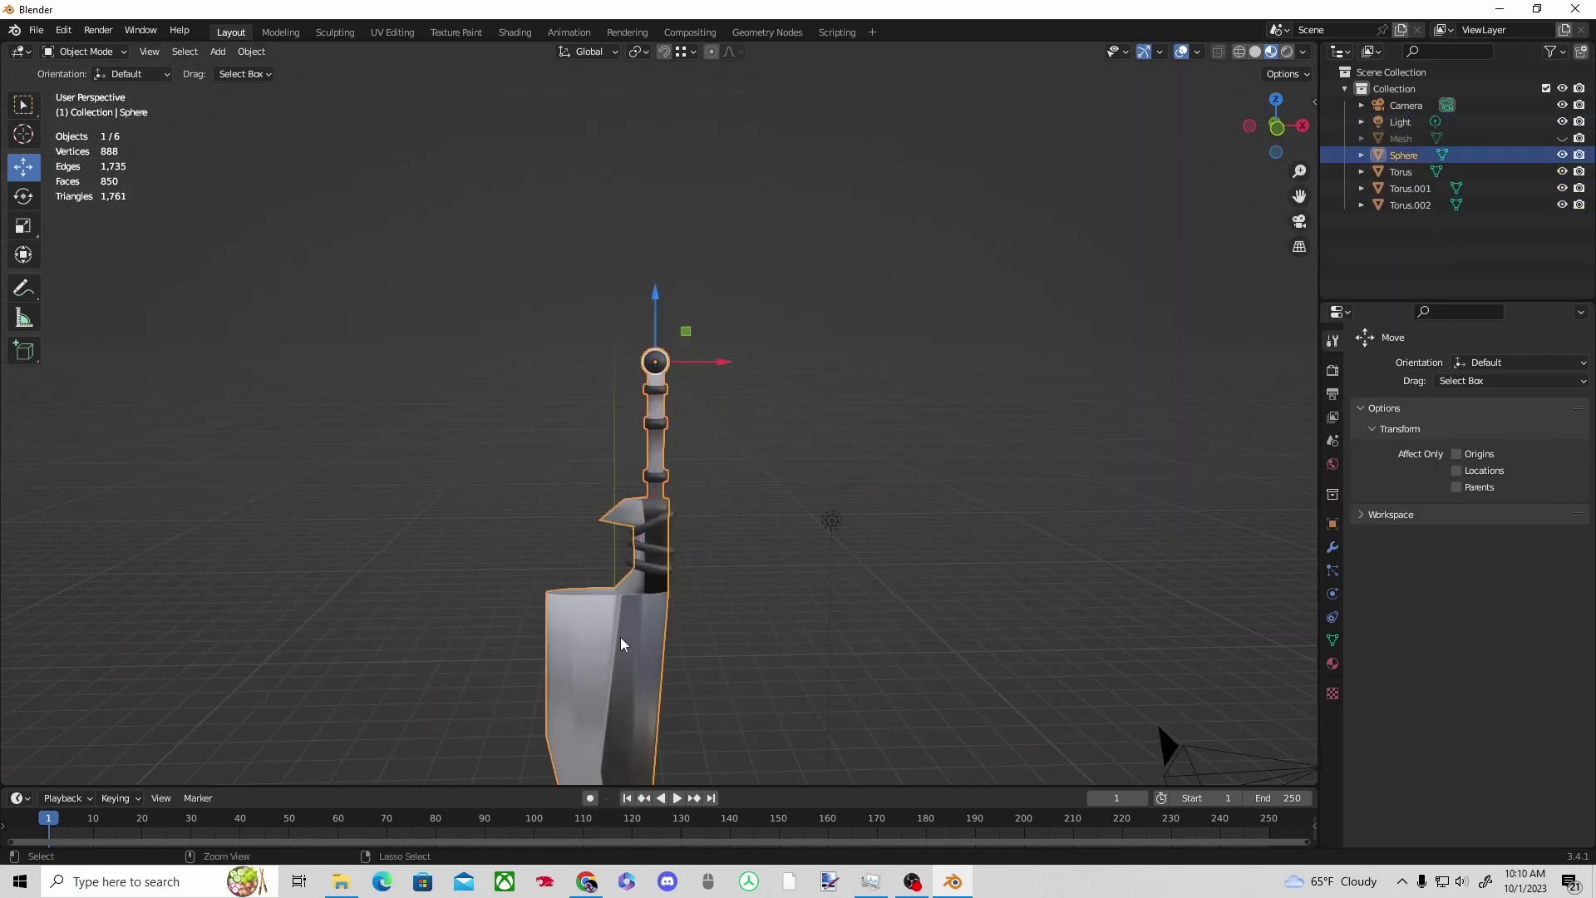
Join the three guard rings with the rest of the sword into a single object.
scroll(622, 635, up, 2)
shift+click(658, 615)
click(658, 615)
drag(700, 232, 590, 692)
key(ctrl+j)
click(734, 552)
scroll(733, 552, down, 3)
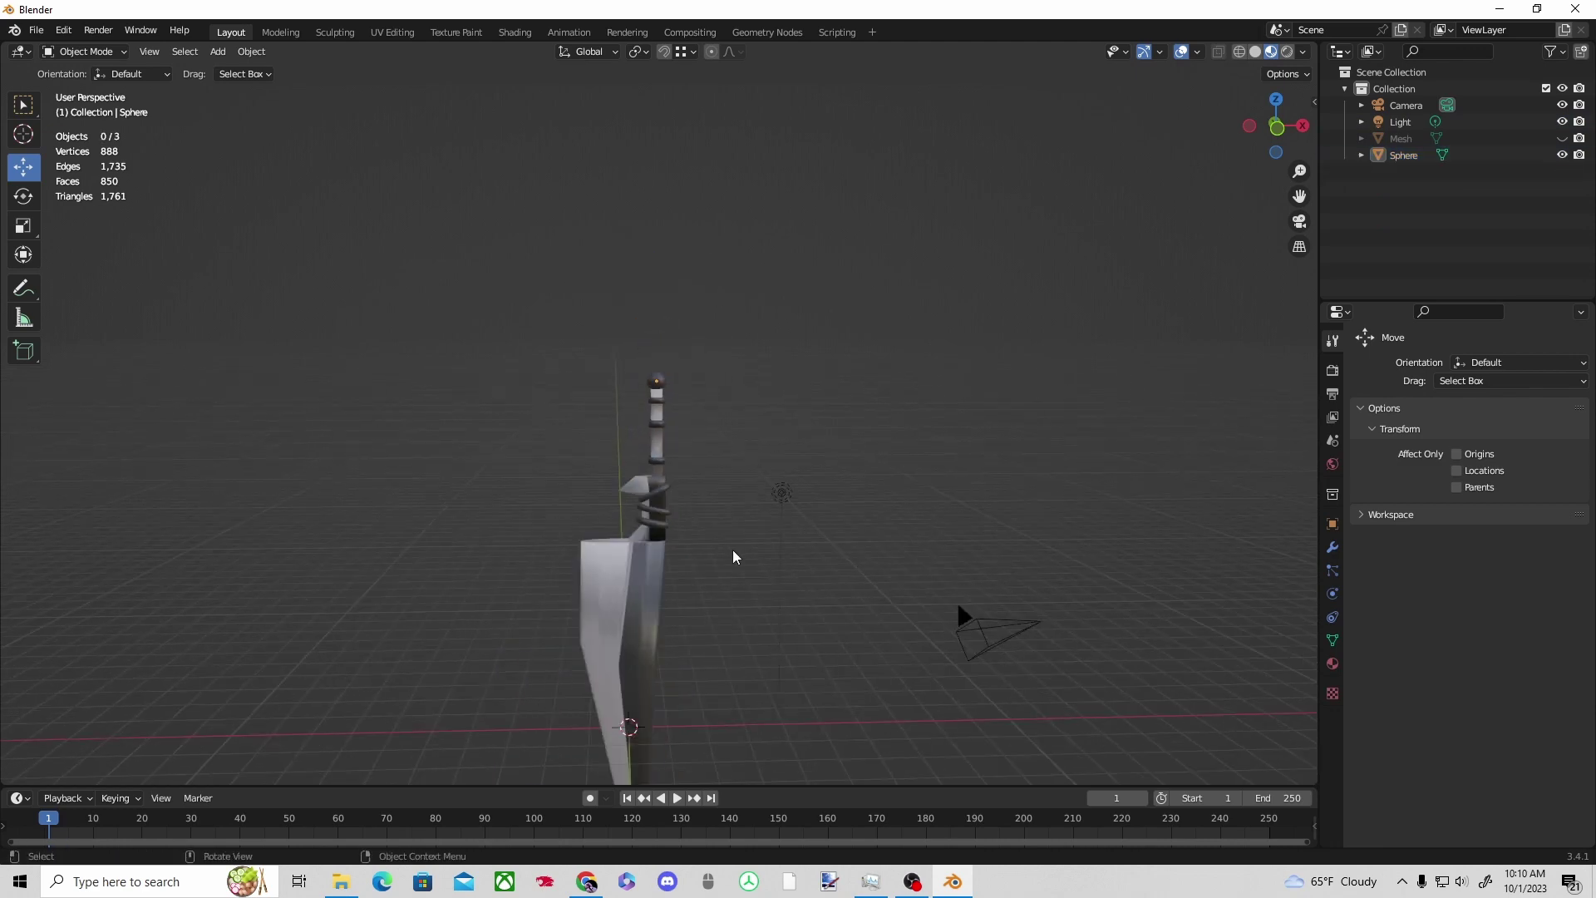
Raise the joined sword about 1.1 m along Z.
click(650, 541)
scroll(656, 374, down, 3)
drag(656, 335, 655, 309)
Remove the sword's extra material slots so only Material.001 is left.
click(1332, 663)
click(1431, 406)
right_click(1430, 405)
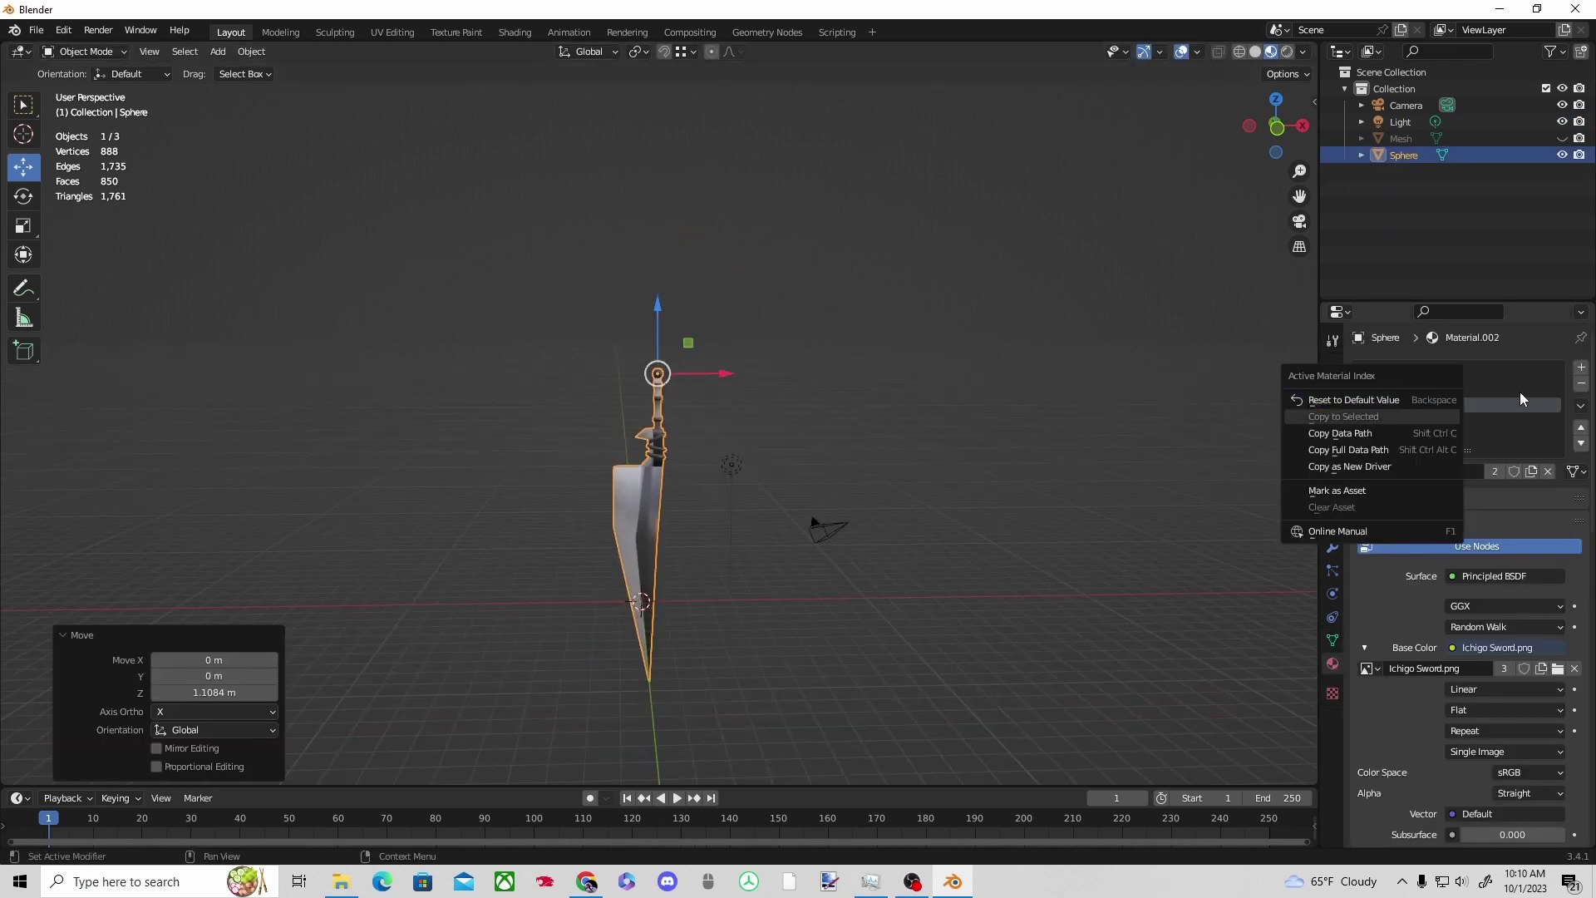
click(1581, 383)
click(1581, 383)
click(393, 33)
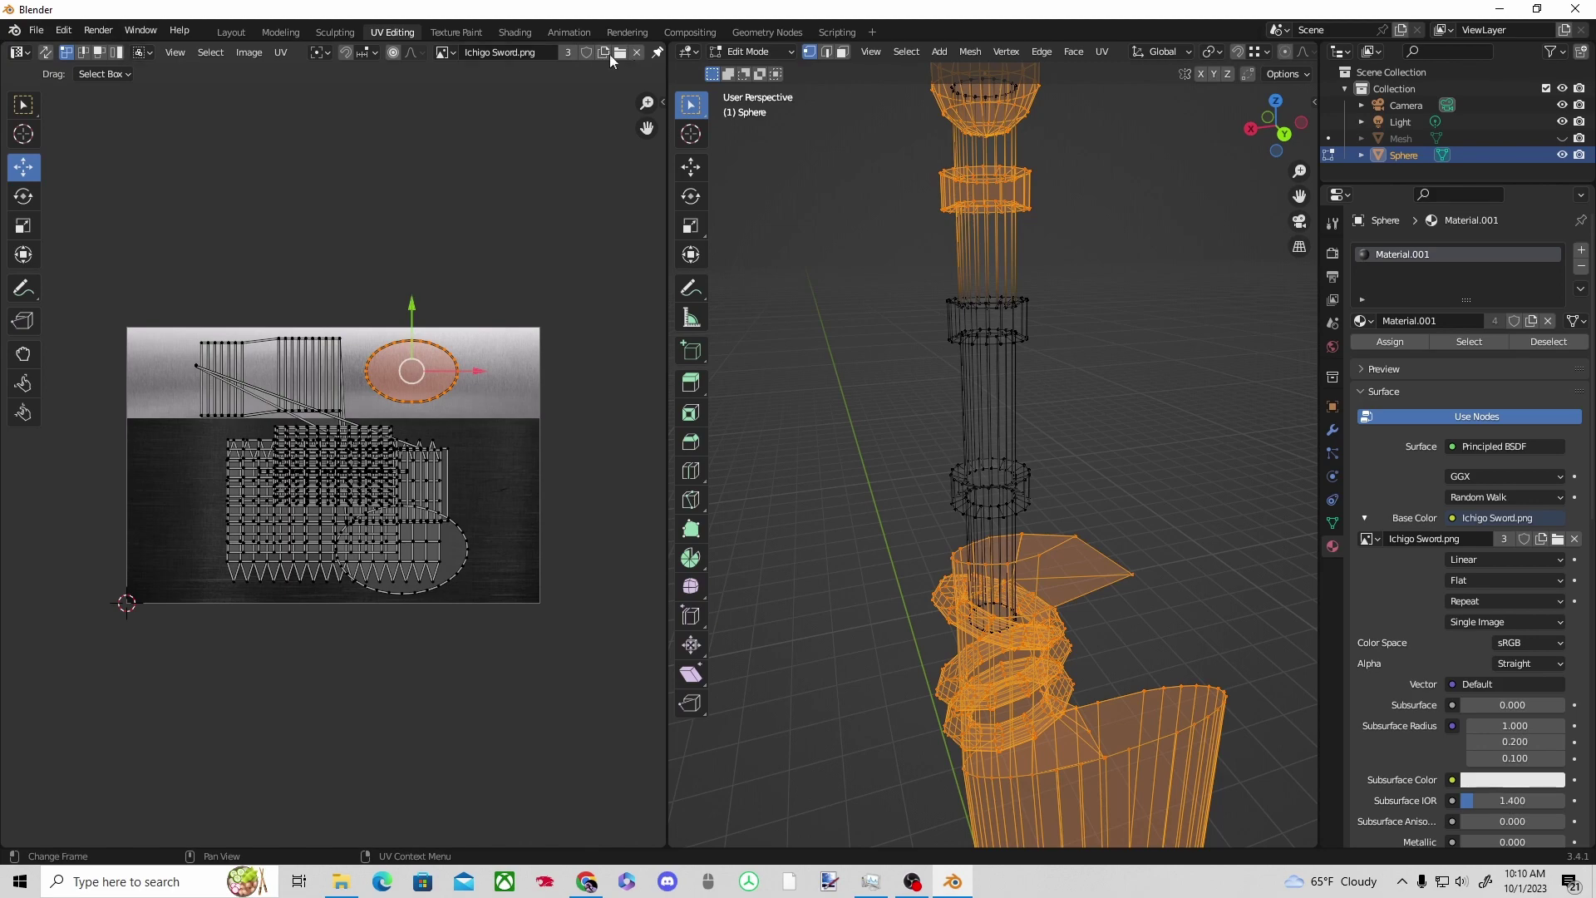
click(249, 52)
click(282, 199)
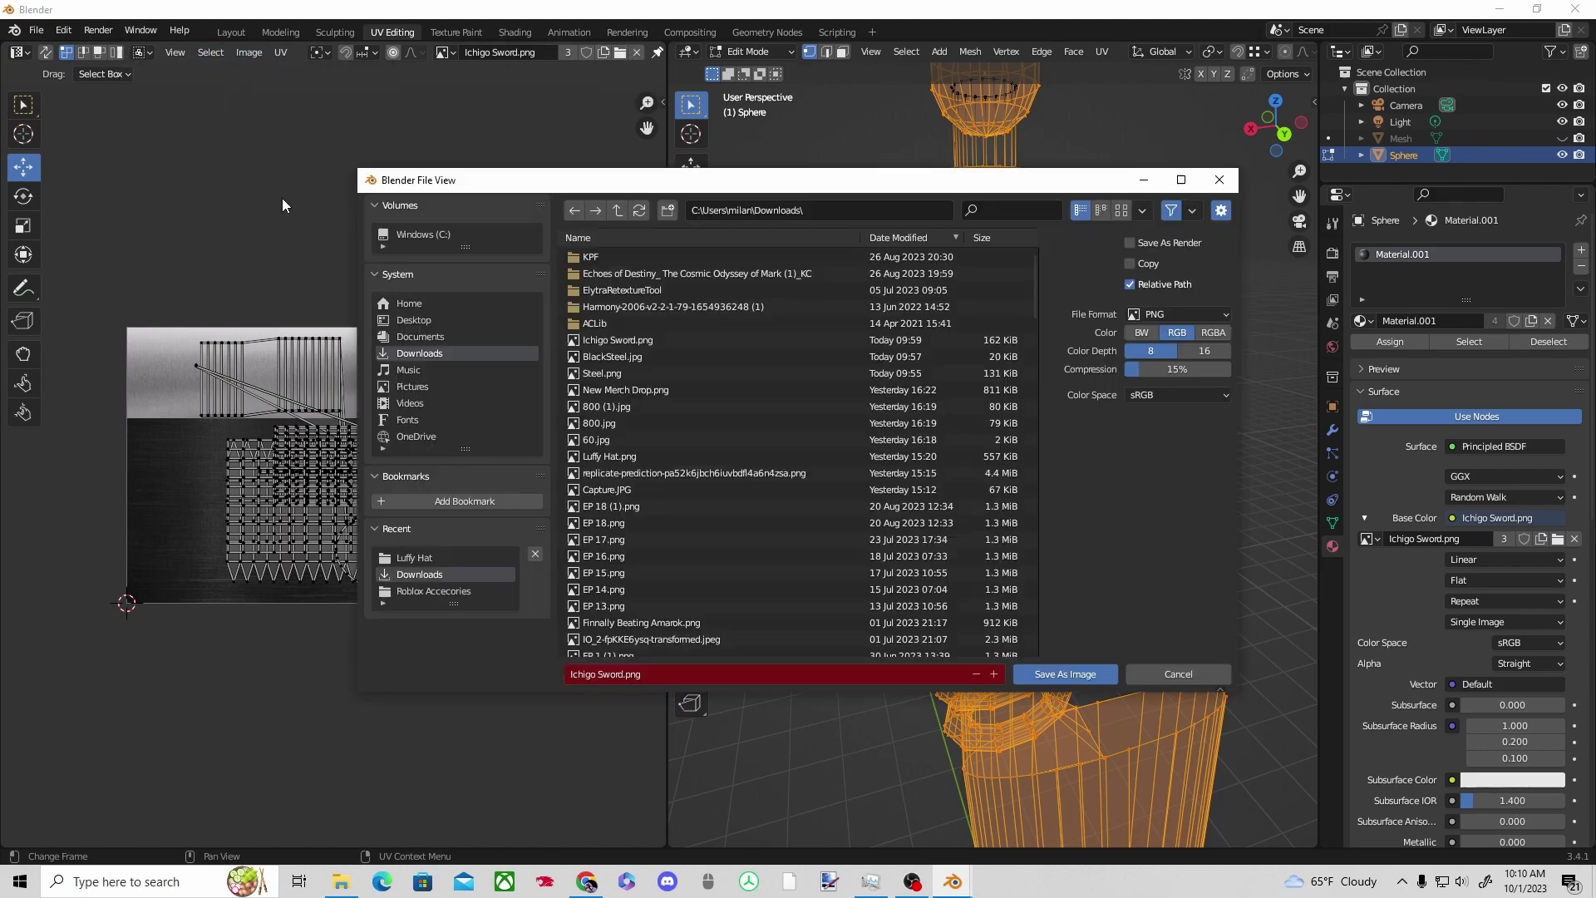
click(1130, 673)
scroll(836, 338, down, 2)
click(231, 32)
Try moving the joined sword freehand as one object and undo the moves.
click(548, 374)
scroll(581, 415, up, 5)
middle_drag(582, 415, 655, 477)
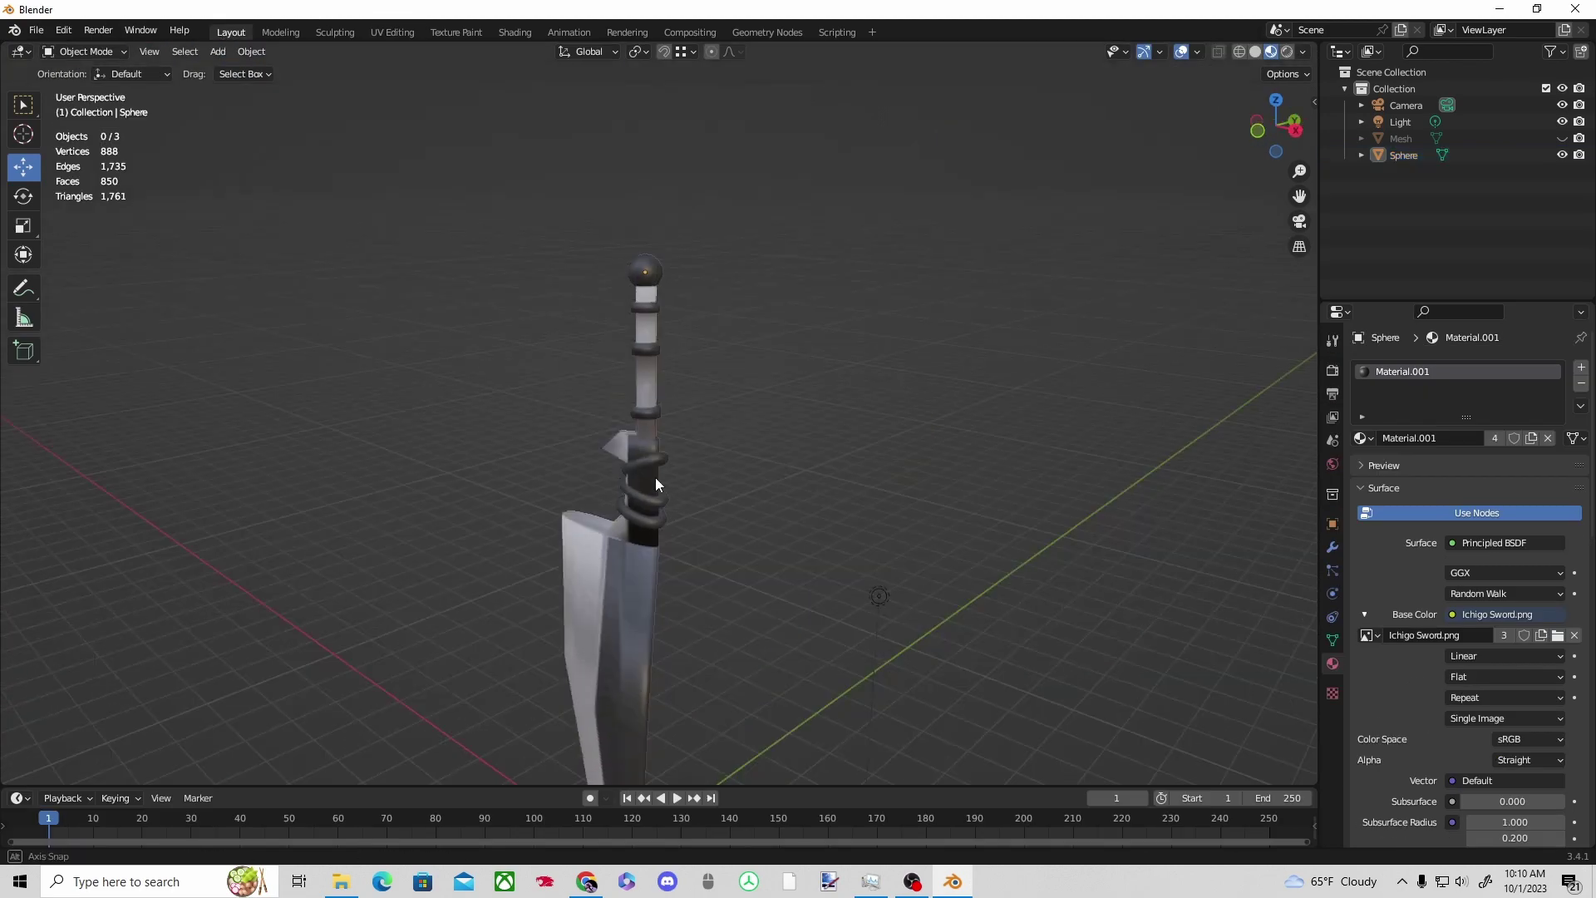
scroll(654, 477, down, 2)
drag(582, 433, 814, 574)
drag(722, 373, 848, 237)
key(ctrl+z)
key(ctrl+z)
scroll(955, 343, down, 3)
middle_drag(956, 342, 1110, 374)
click(651, 478)
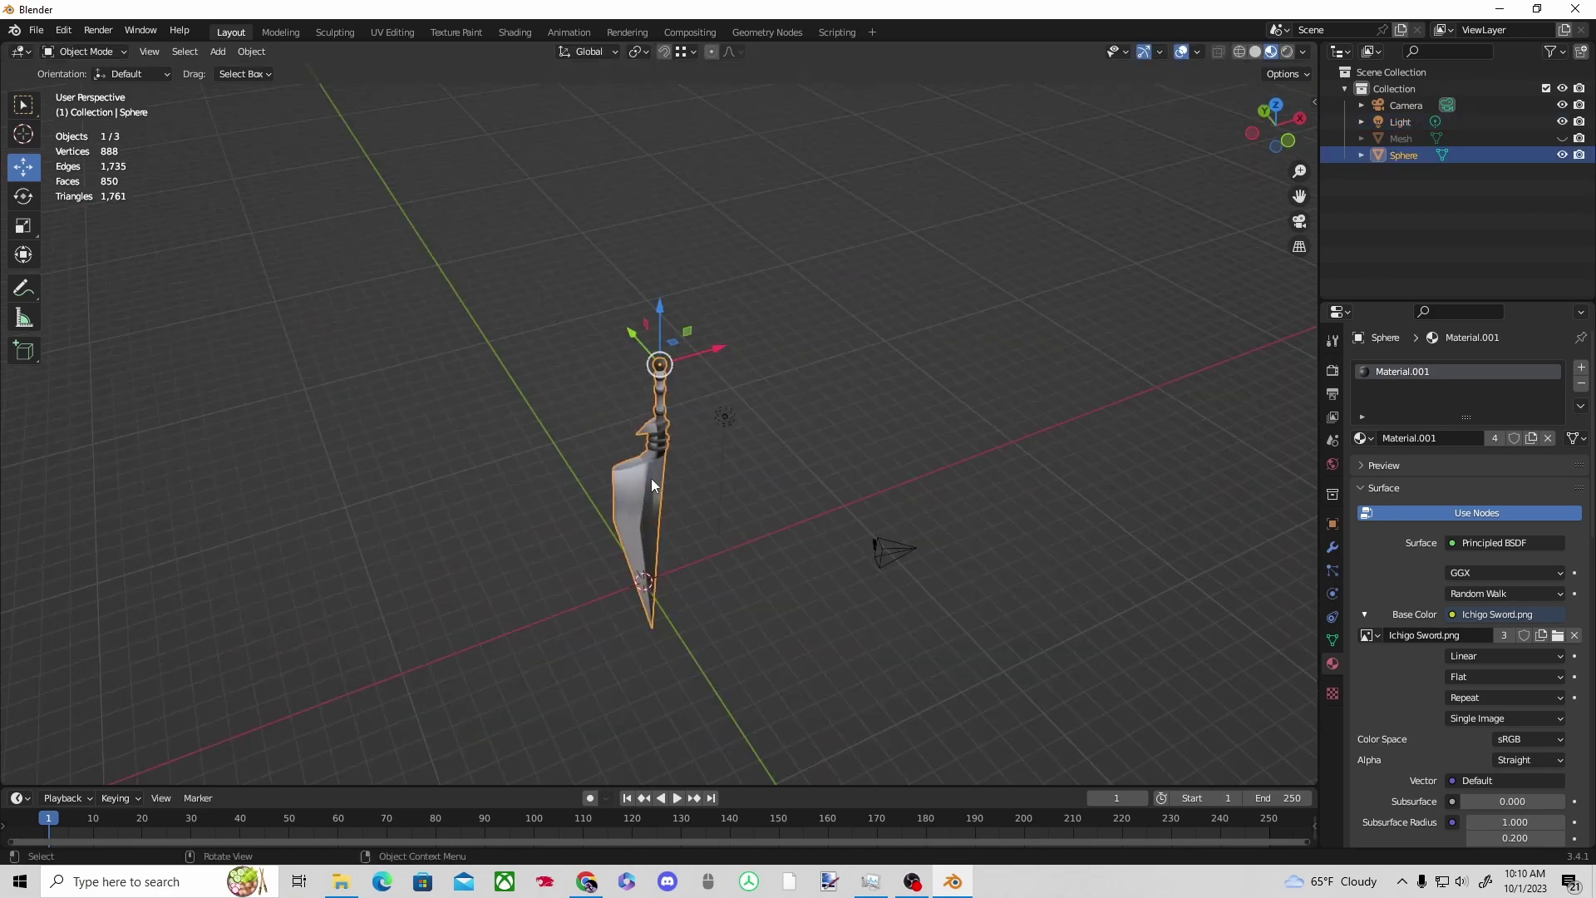
drag(721, 342, 673, 448)
key(ctrl+z)
key(ctrl+z)
Unhide the Roblox character mesh so it is shown together with the sword.
click(1561, 139)
scroll(865, 491, up, 2)
click(644, 483)
key(s)
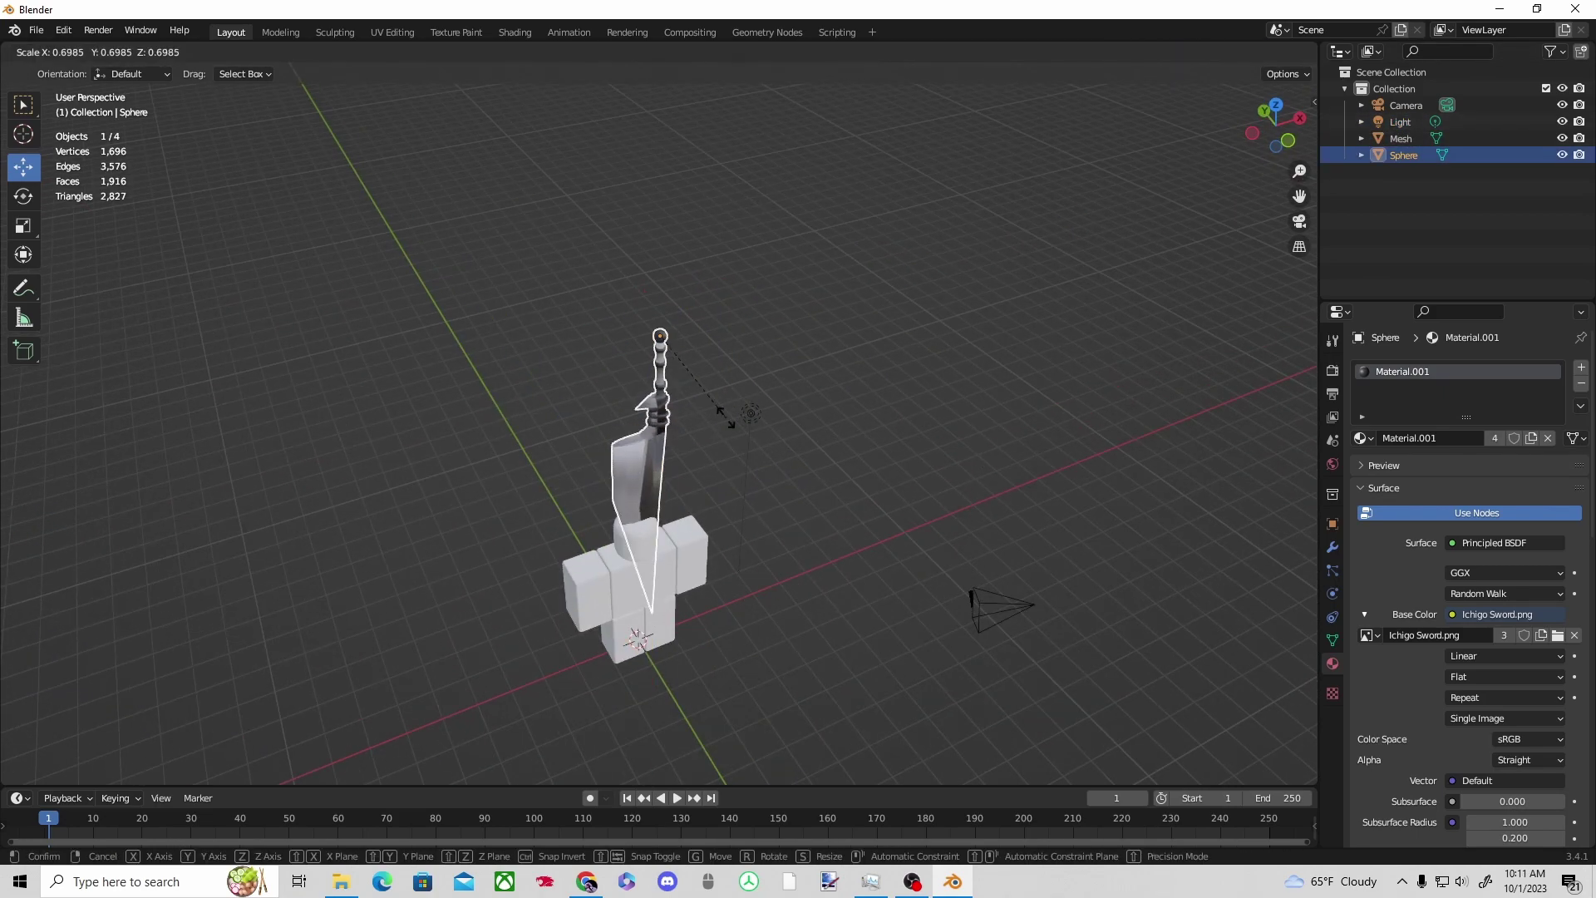
click(663, 373)
middle_drag(785, 445, 926, 362)
key(ctrl+z)
Scale the sword down toward the character's size and rotate it to a diagonal tilt.
middle_drag(860, 499, 659, 531)
key(s)
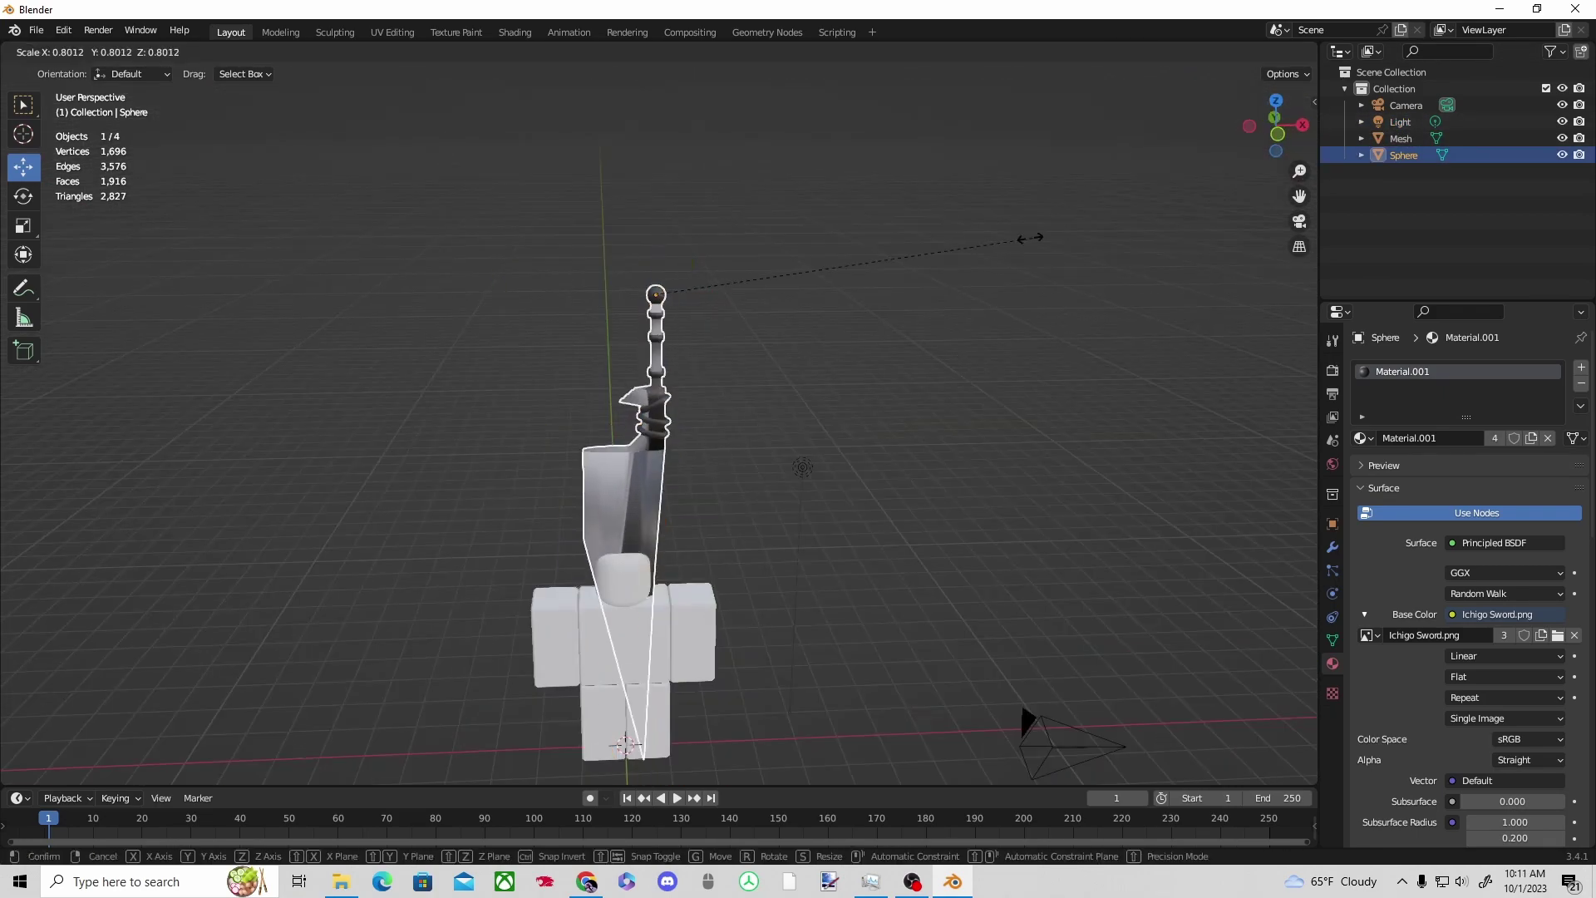
click(914, 270)
key(r)
click(910, 349)
Lower the sword along Z and position it diagonally behind the character's back.
middle_drag(910, 349, 663, 357)
drag(657, 213, 658, 462)
mouse_move(718, 555)
mouse_down()
mouse_move(758, 571)
mouse_move(733, 562)
mouse_up()
scroll(778, 605, up, 1)
middle_drag(778, 605, 621, 540)
drag(645, 485, 645, 455)
click(894, 506)
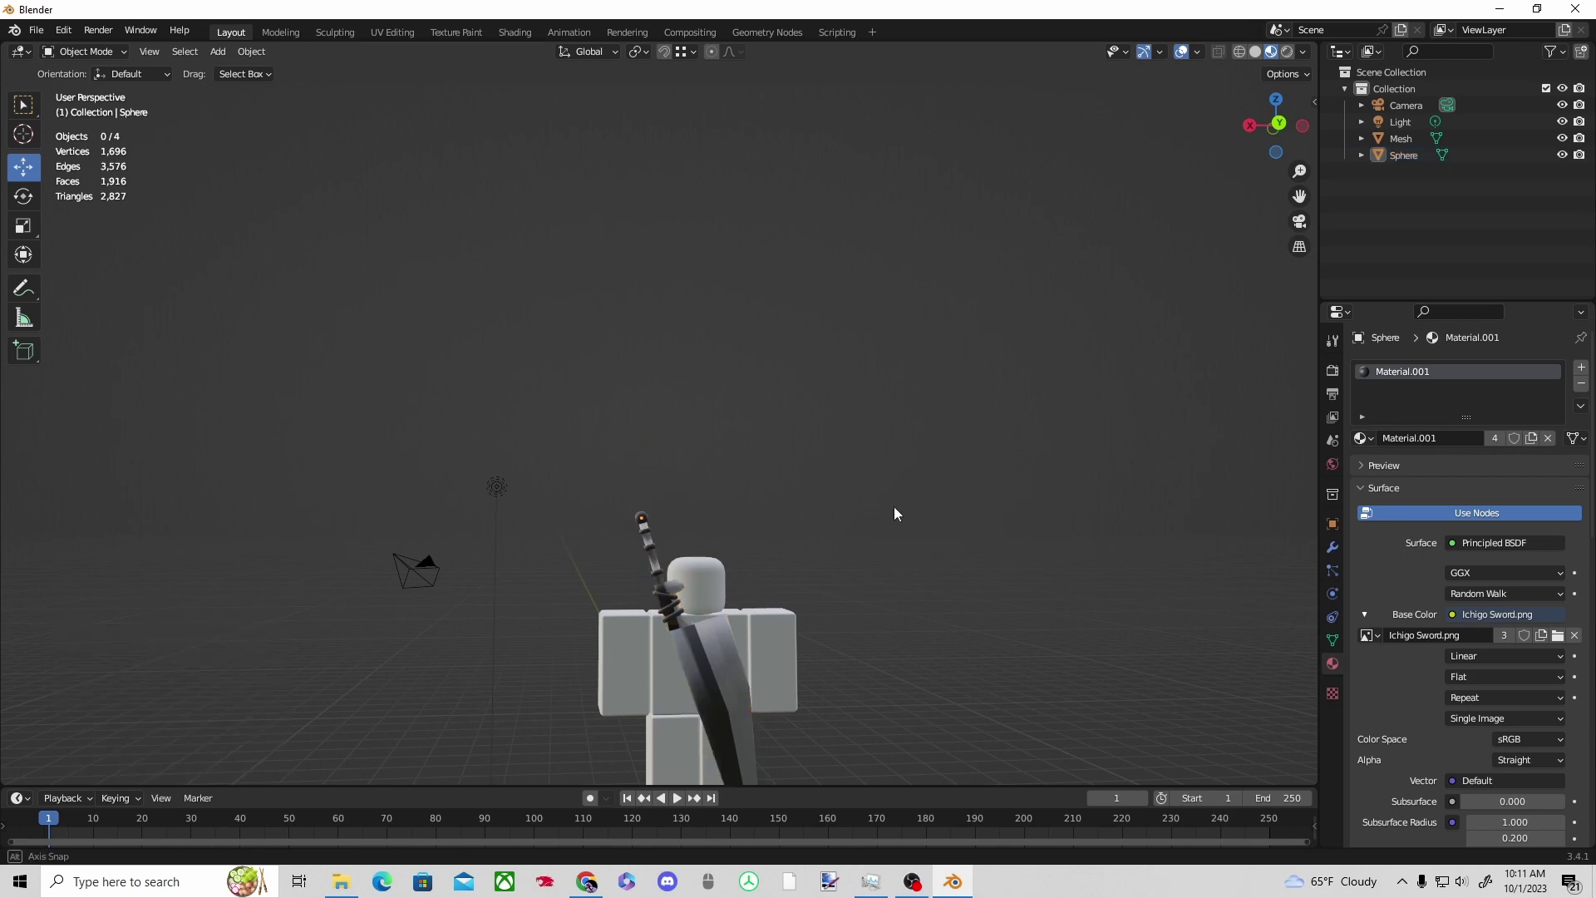
middle_drag(894, 507, 956, 620)
Scale the tilted sword down a little more to suit the character's body.
key(ctrl+z)
key(KP_Decimal)
middle_drag(852, 630, 776, 505)
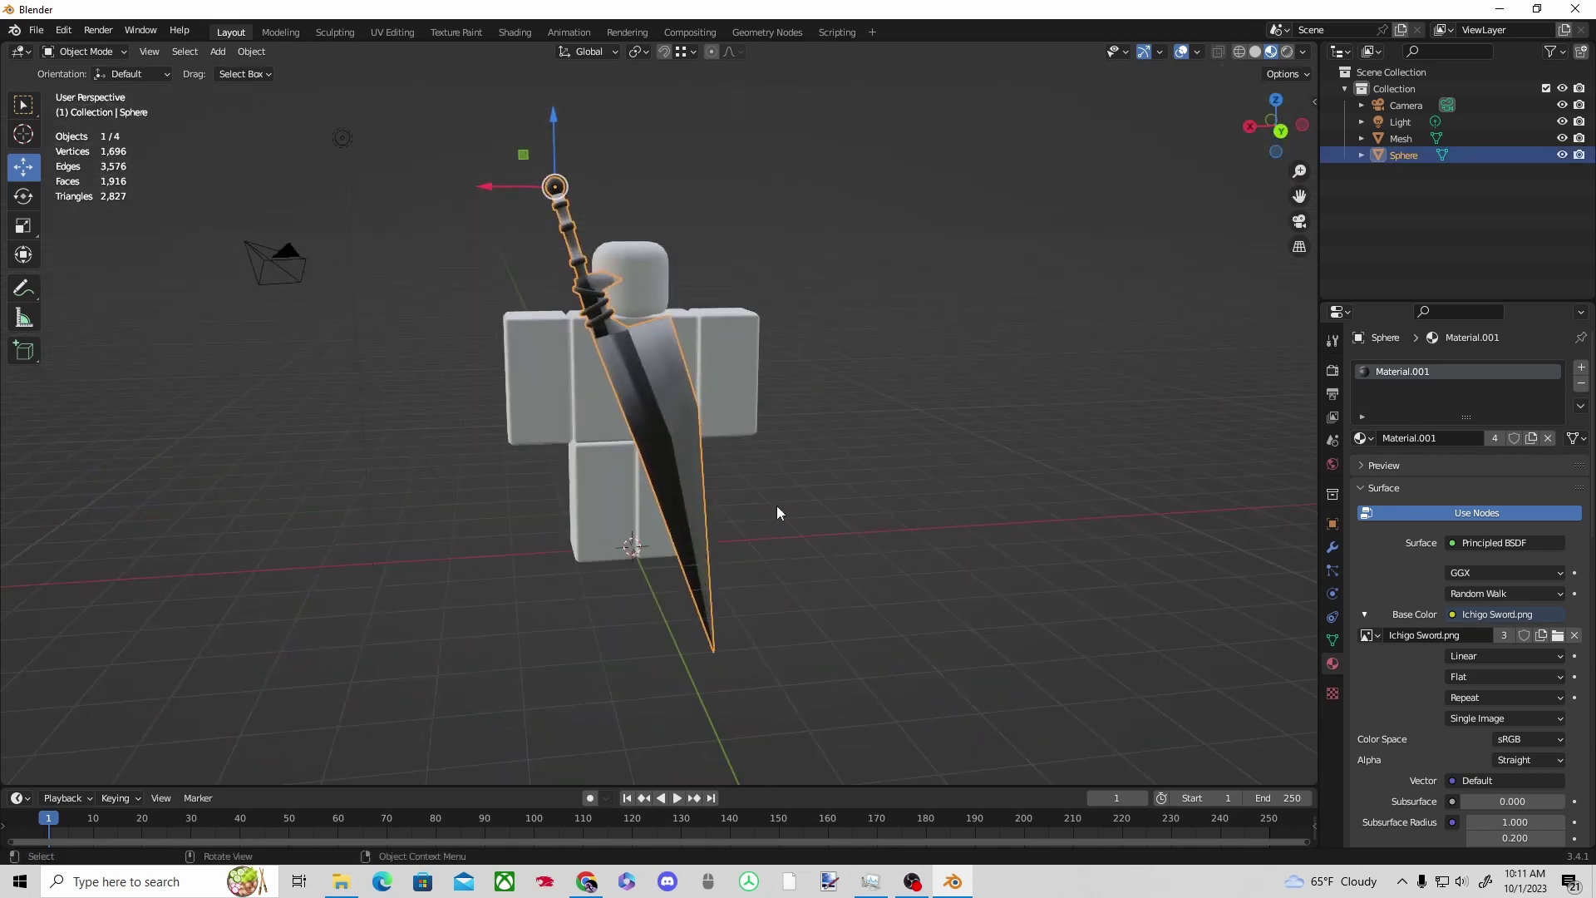
key(s)
click(841, 367)
Nudge the sword horizontally into place against the character's back.
middle_drag(841, 367, 981, 370)
click(889, 308)
click(681, 374)
middle_drag(839, 395, 953, 405)
click(953, 405)
click(664, 309)
middle_drag(778, 359, 736, 334)
drag(706, 247, 717, 248)
click(809, 349)
middle_drag(809, 349, 701, 409)
Set the sword's origin to its geometry.
click(644, 355)
right_click(644, 356)
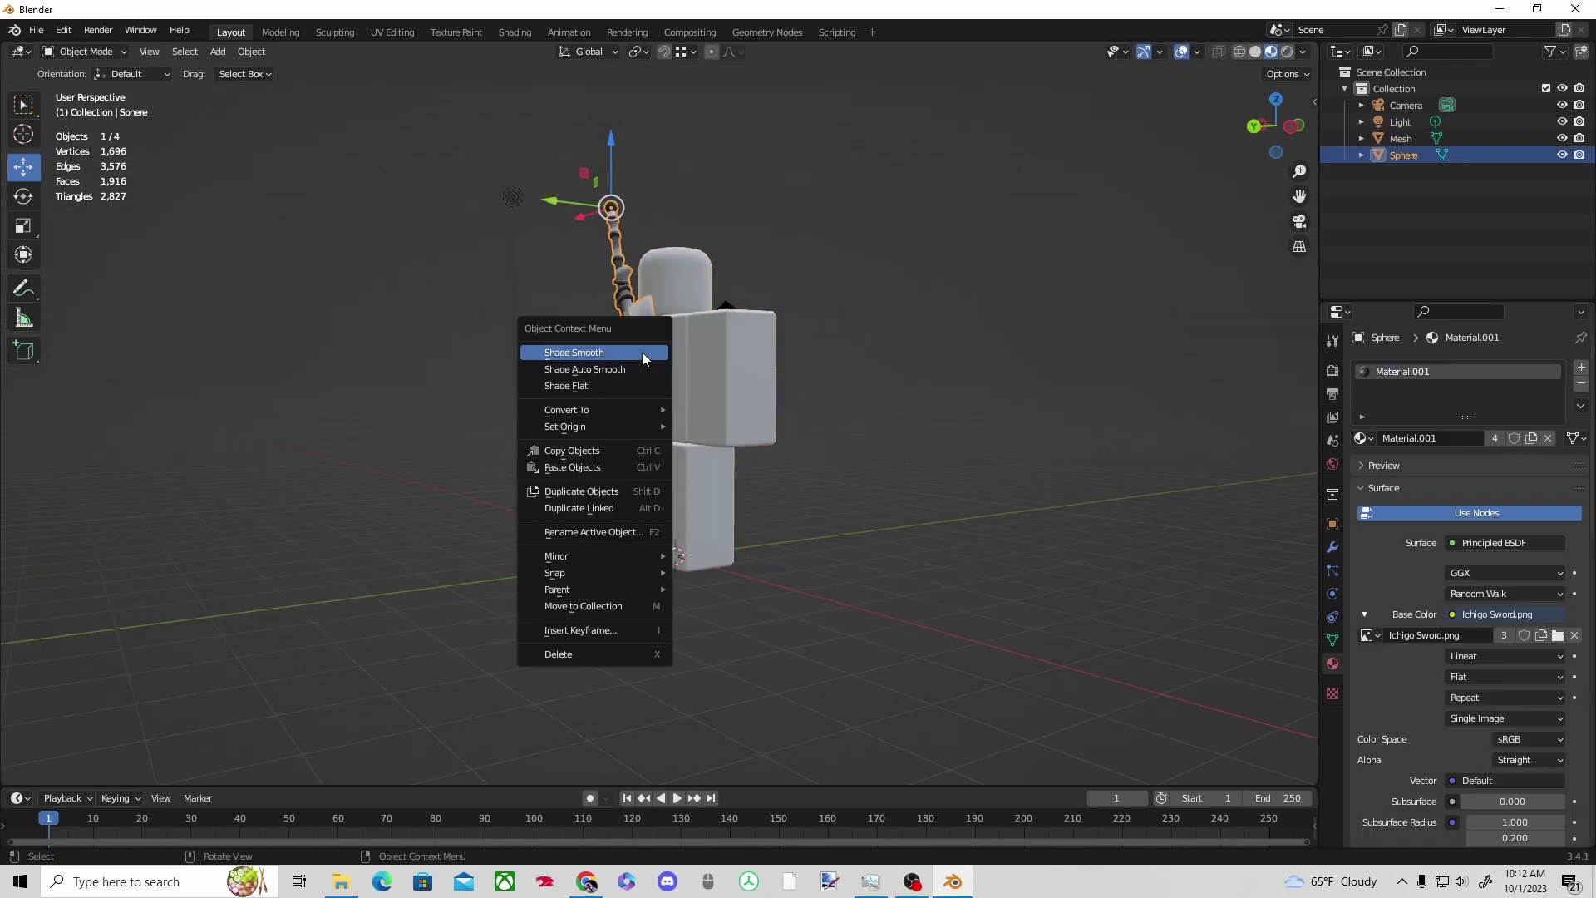
mouse_move(663, 425)
click(736, 443)
Delete the Roblox character mesh so the sword is the only model left.
middle_drag(858, 367, 1001, 401)
click(735, 374)
click(788, 375)
key(Delete)
Export the sword as a Wavefront OBJ and save the project as IchigoSword.blend in the Roblox Accecories folder.
click(37, 30)
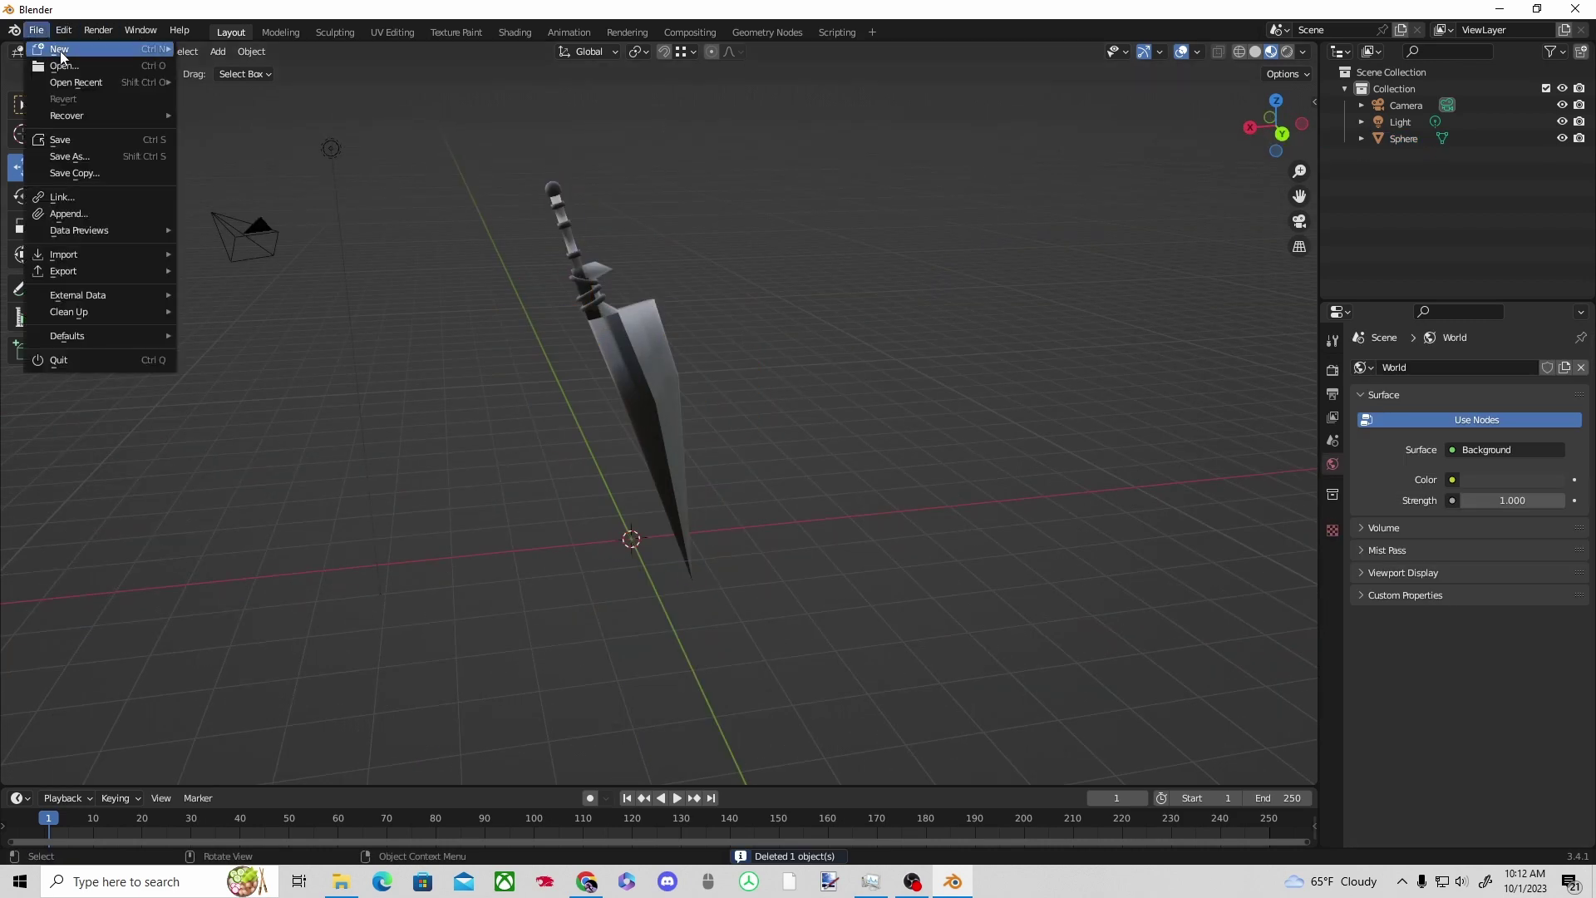
mouse_move(97, 270)
click(268, 355)
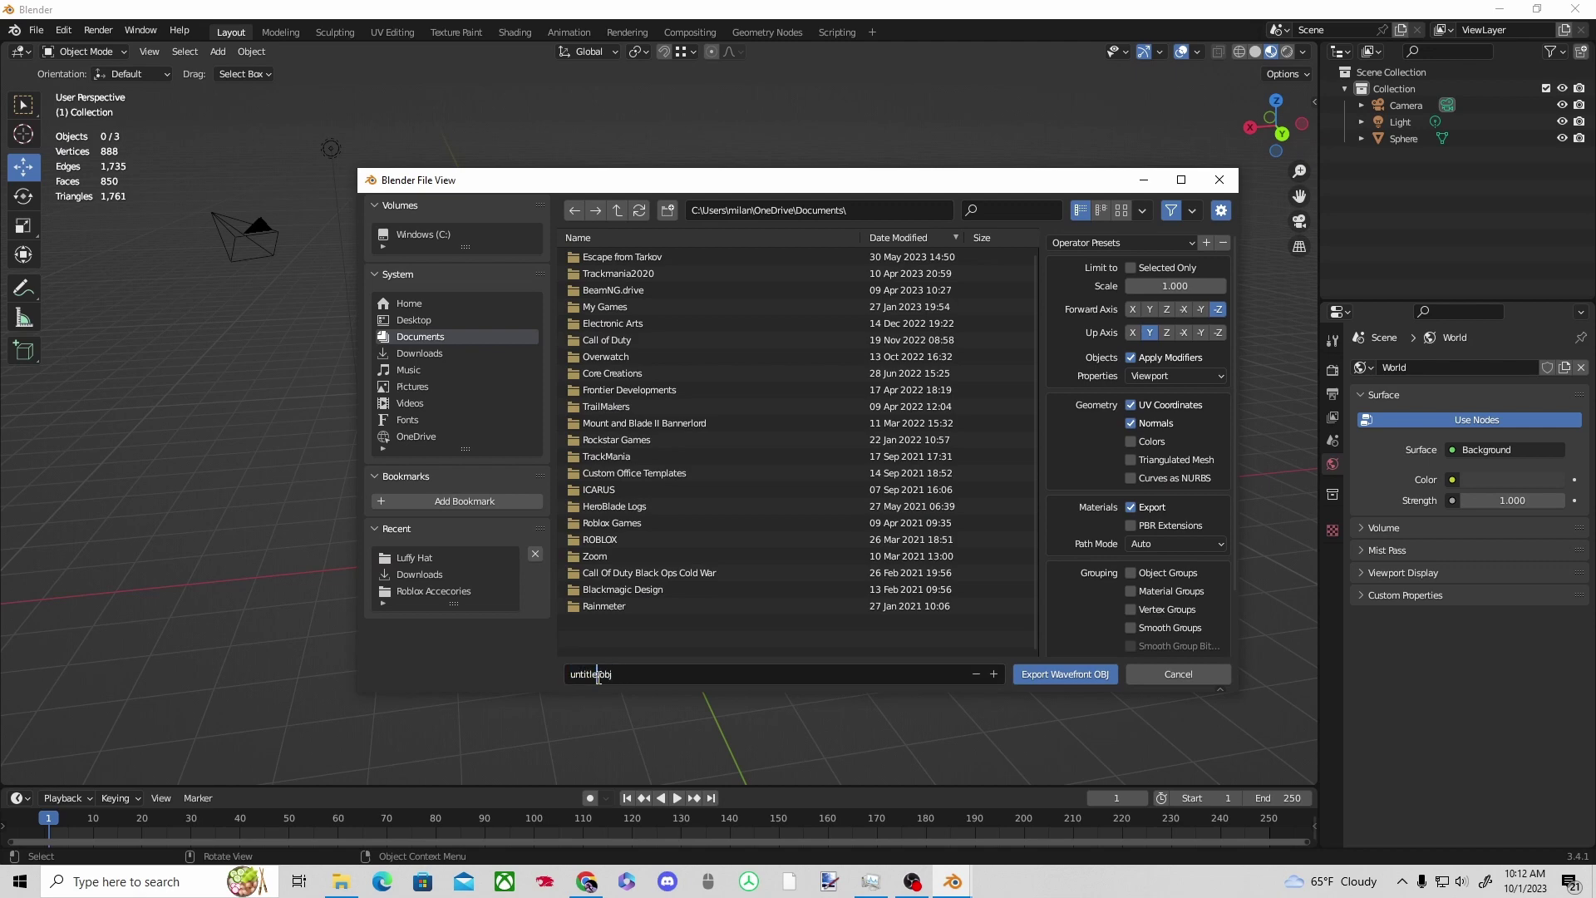
click(1063, 674)
key(ctrl+s)
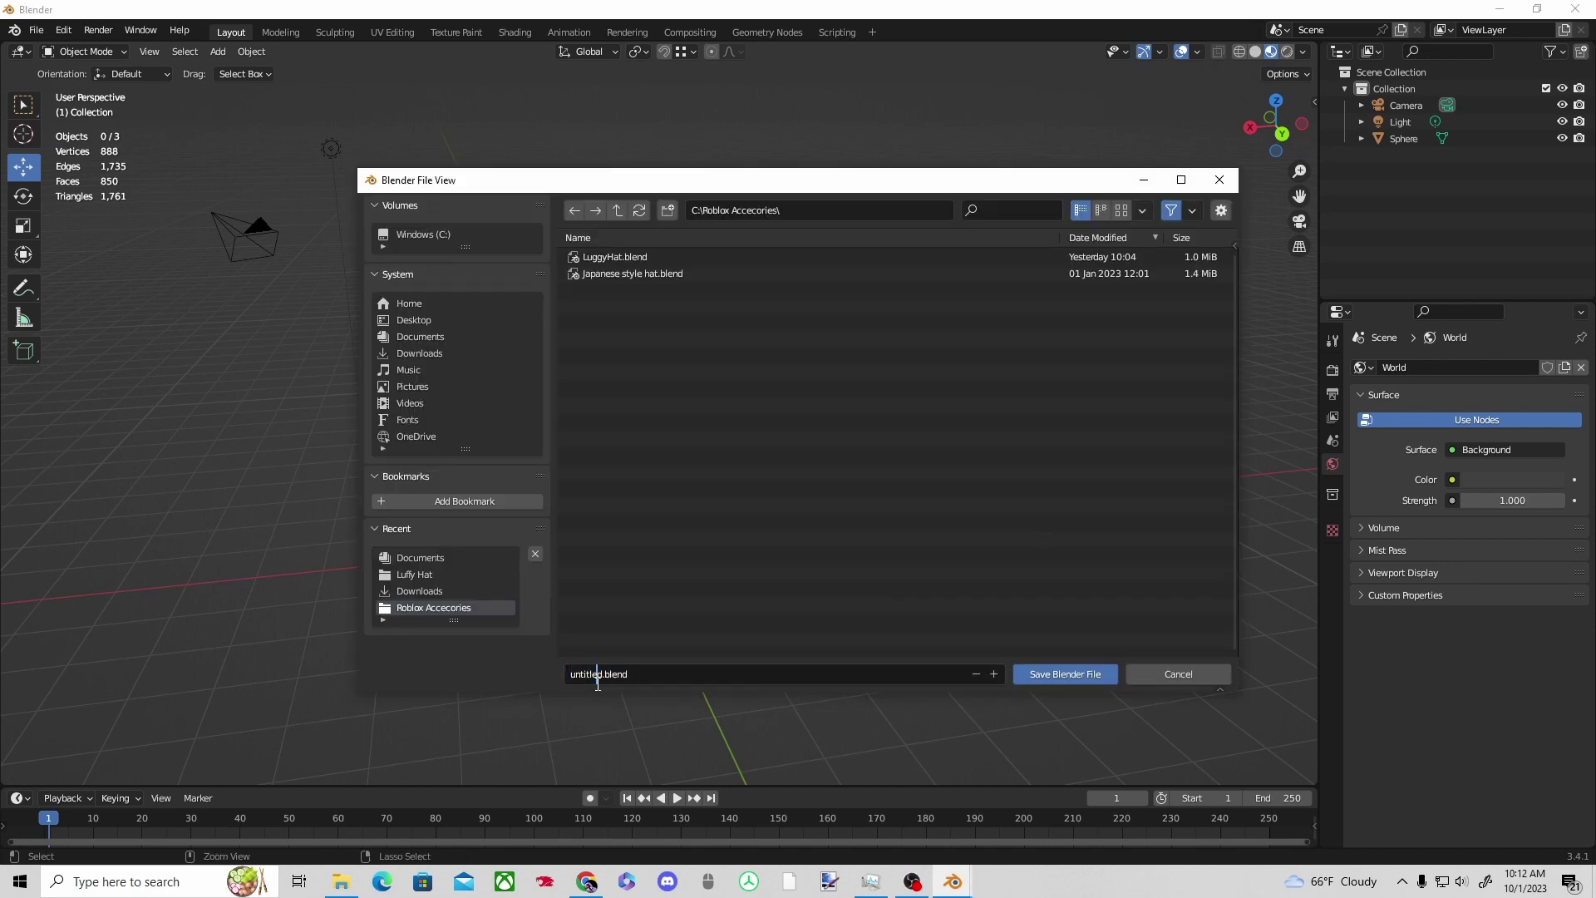
click(1064, 674)
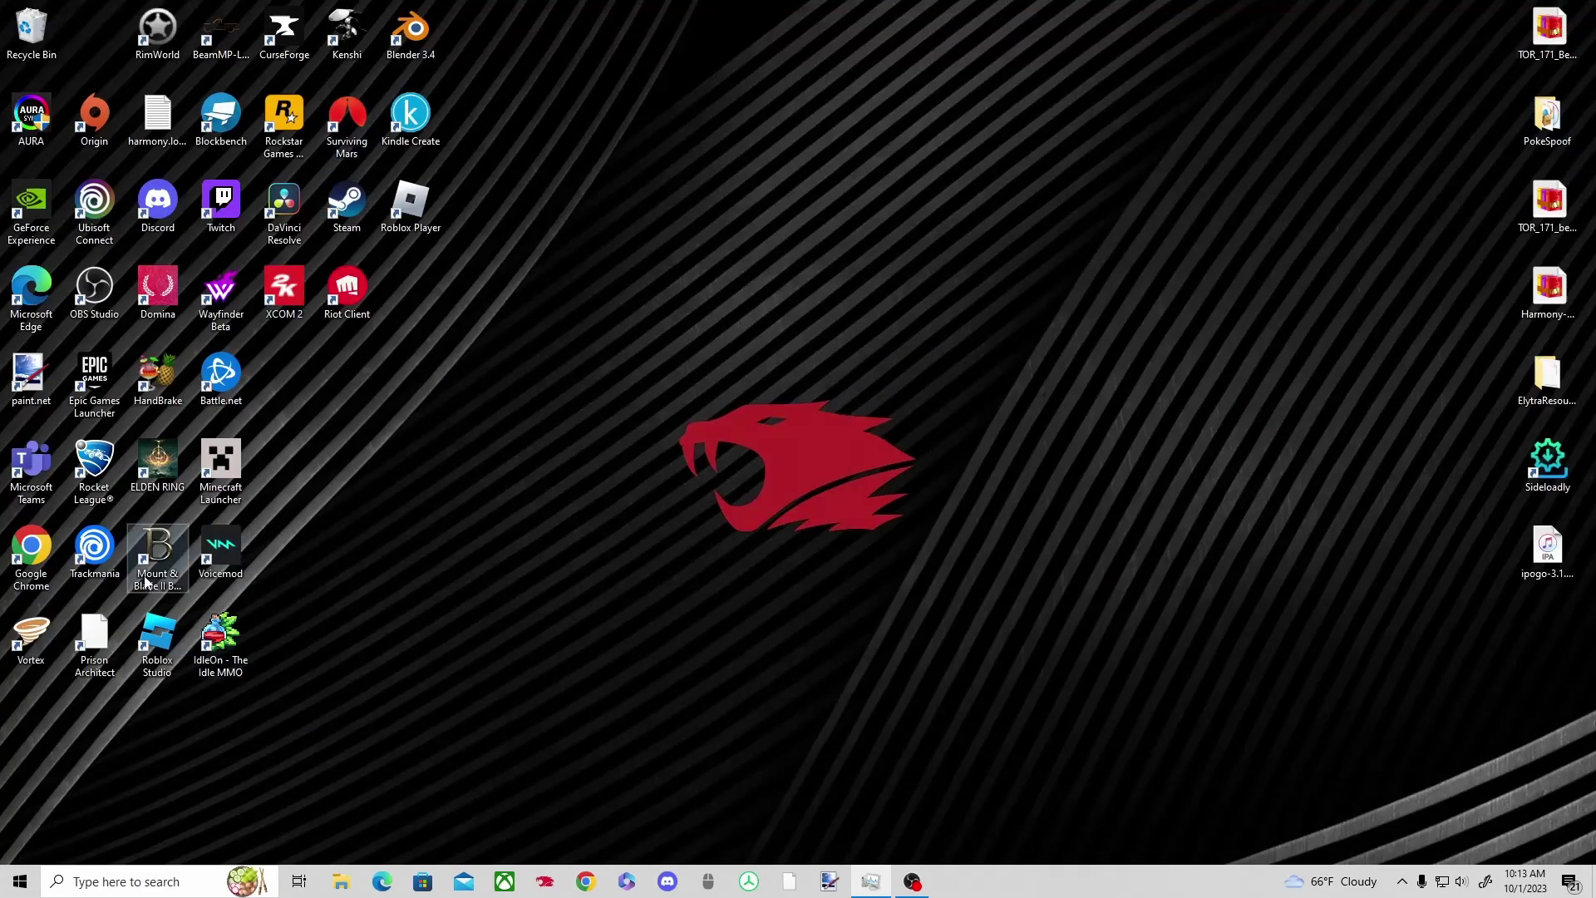
Switch to Roblox Studio, open the Test For Blender place and dismiss the terrain upgrade offer.
double_click(138, 629)
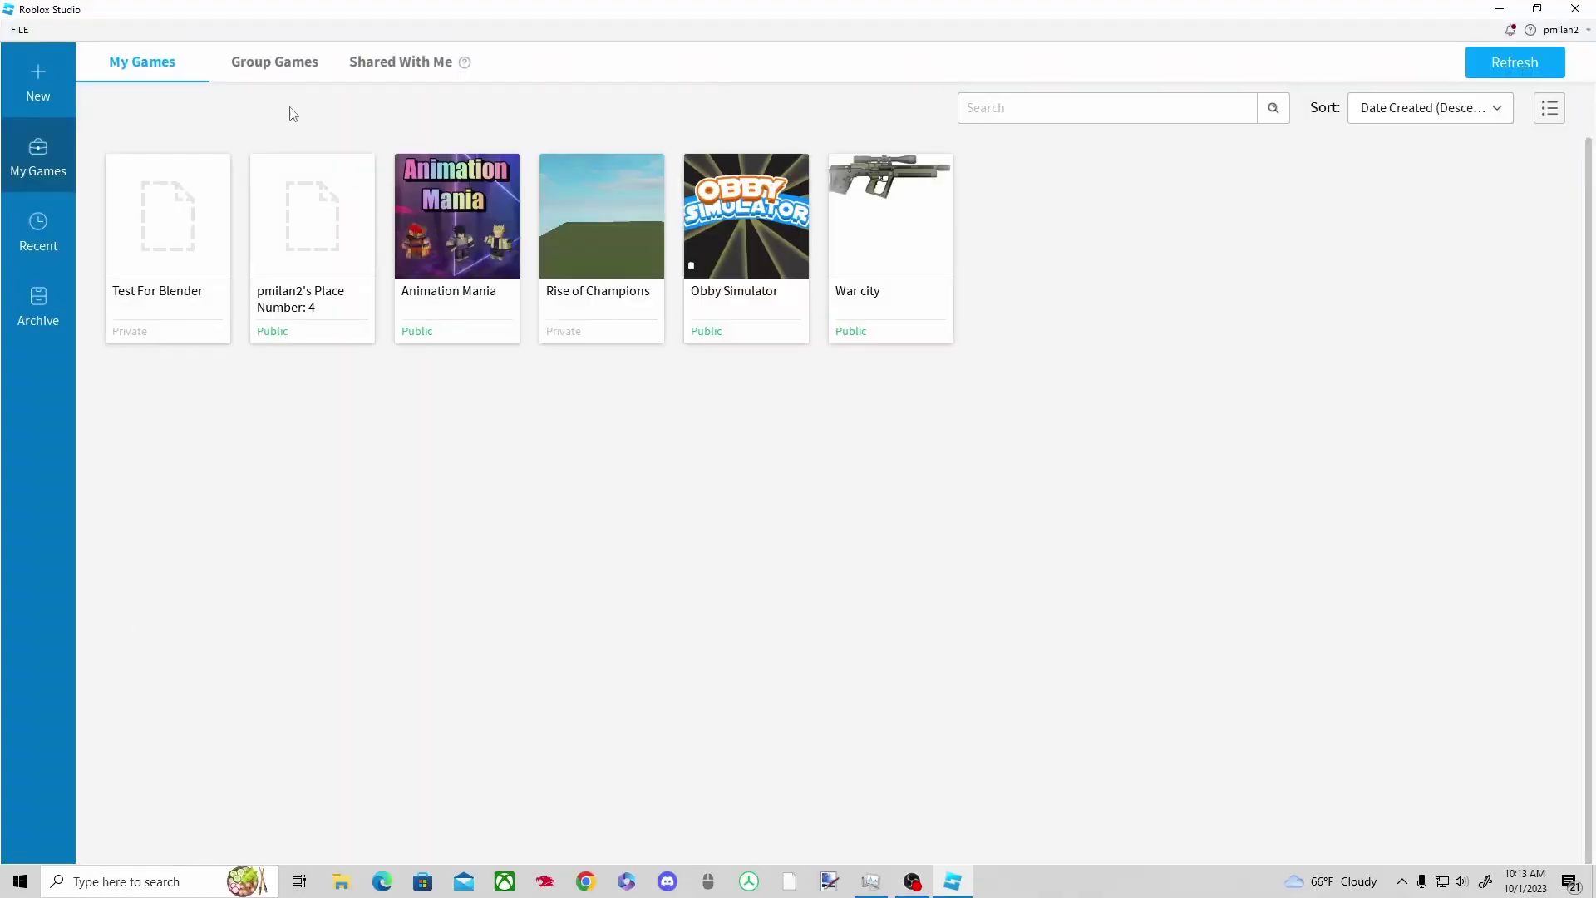
click(192, 230)
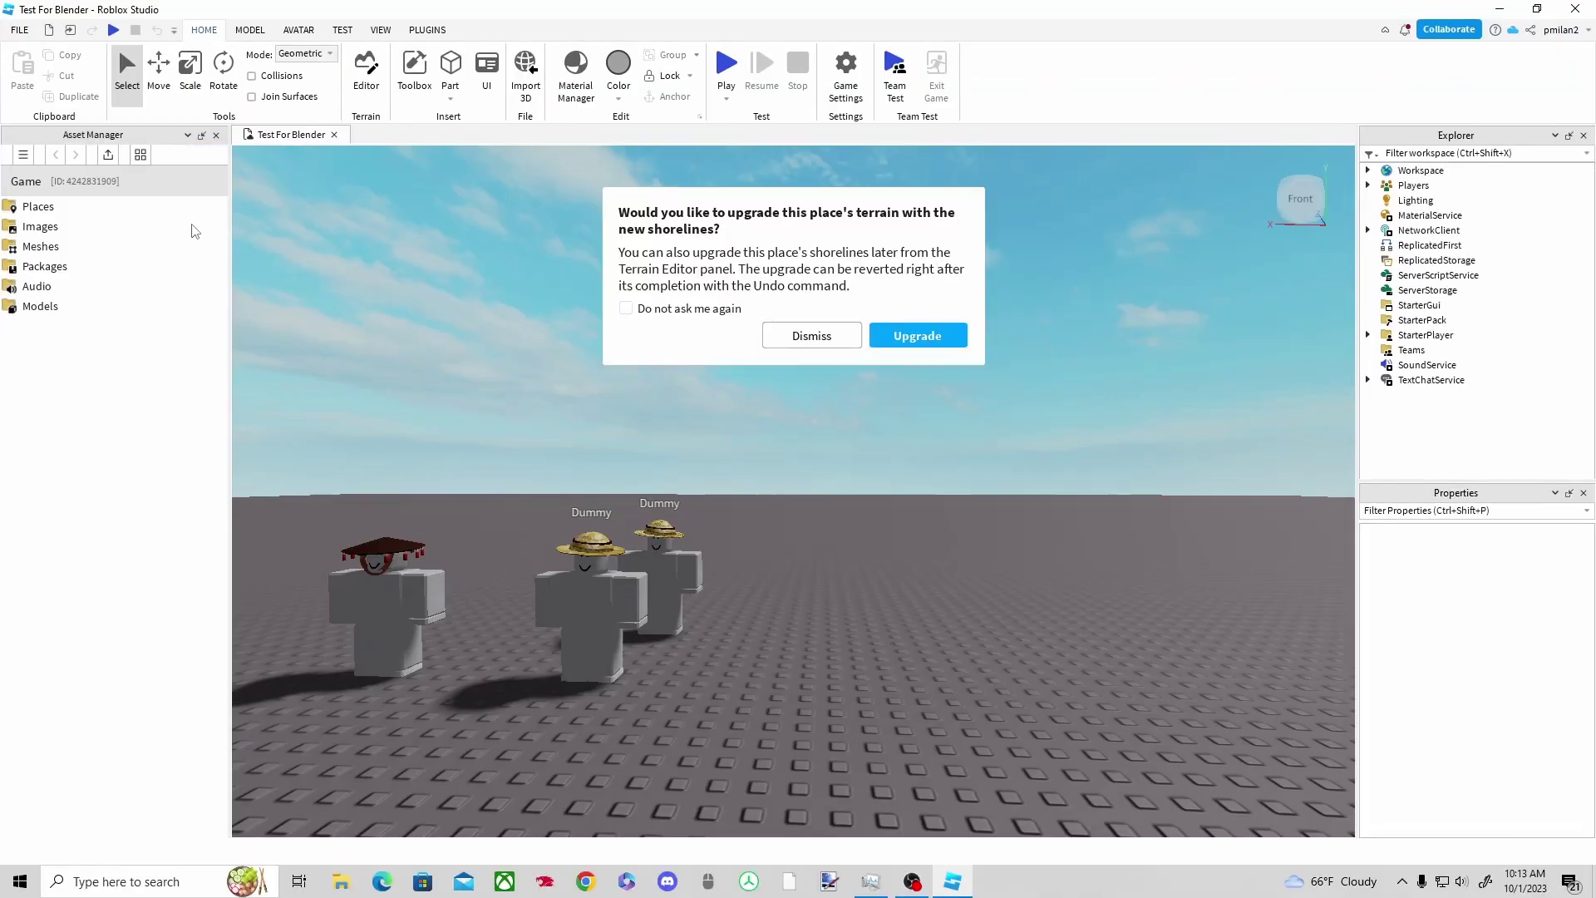
click(812, 335)
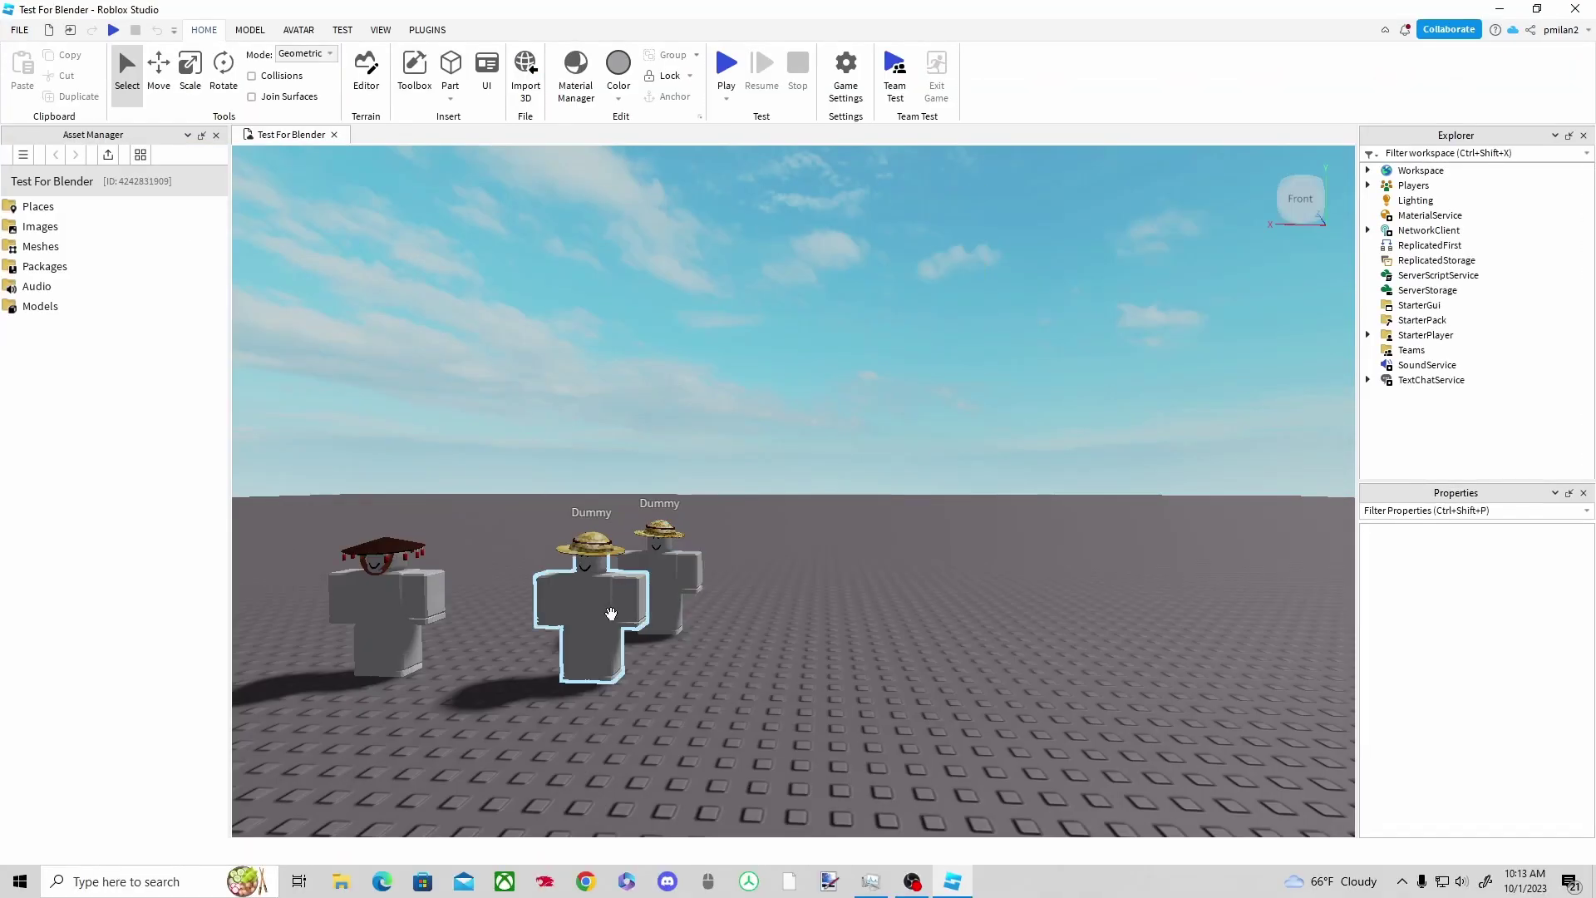
Duplicate the front straw-hat dummy and move the copy along X to about -20.2.
click(611, 613)
key(d)
key(a)
right_click(803, 616)
click(748, 399)
click(829, 583)
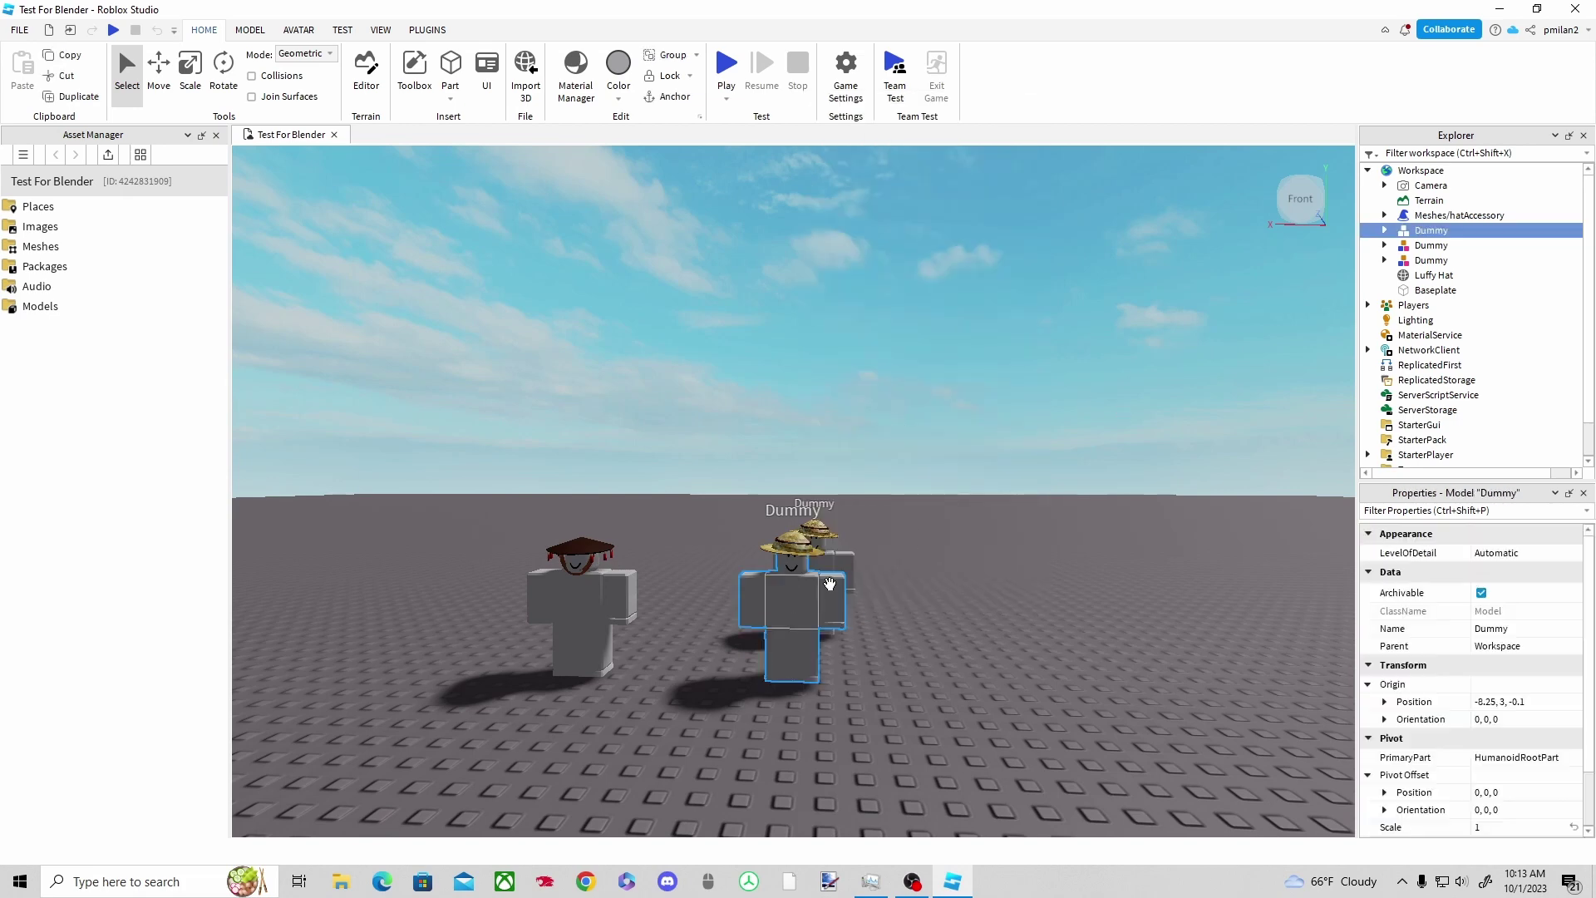
right_click(800, 614)
click(1186, 324)
click(840, 619)
key(ctrl+d)
click(159, 82)
drag(934, 600, 1256, 575)
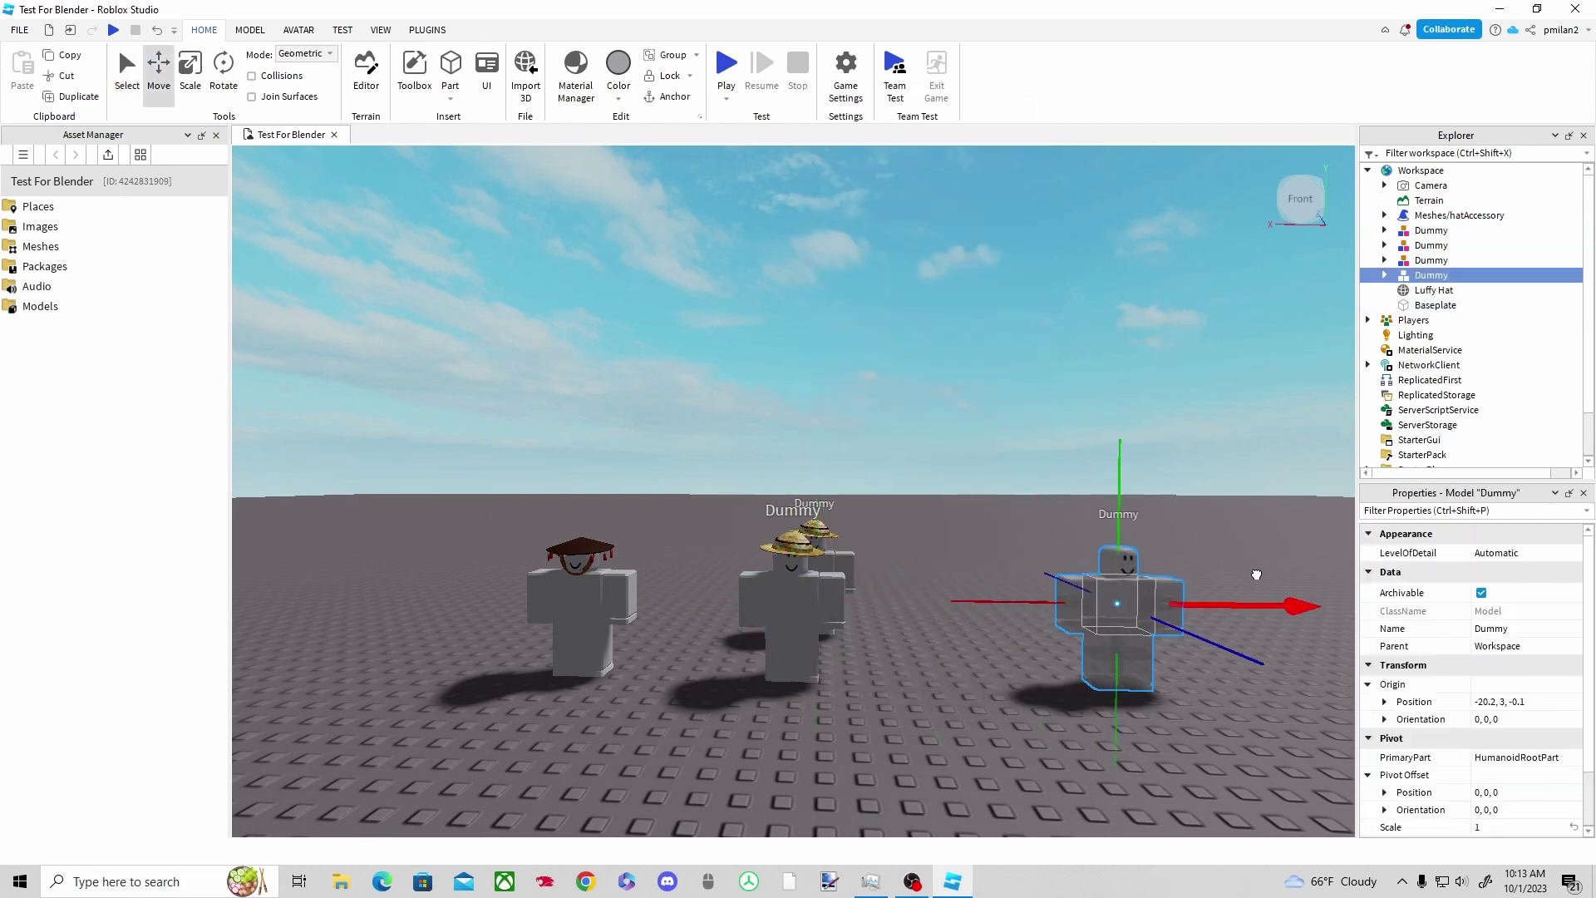
Insert a MeshPart into the workspace and lower it to the ground beside the hatless dummy.
click(1188, 517)
key(d)
right_click(814, 718)
click(871, 678)
click(909, 318)
text(mes)
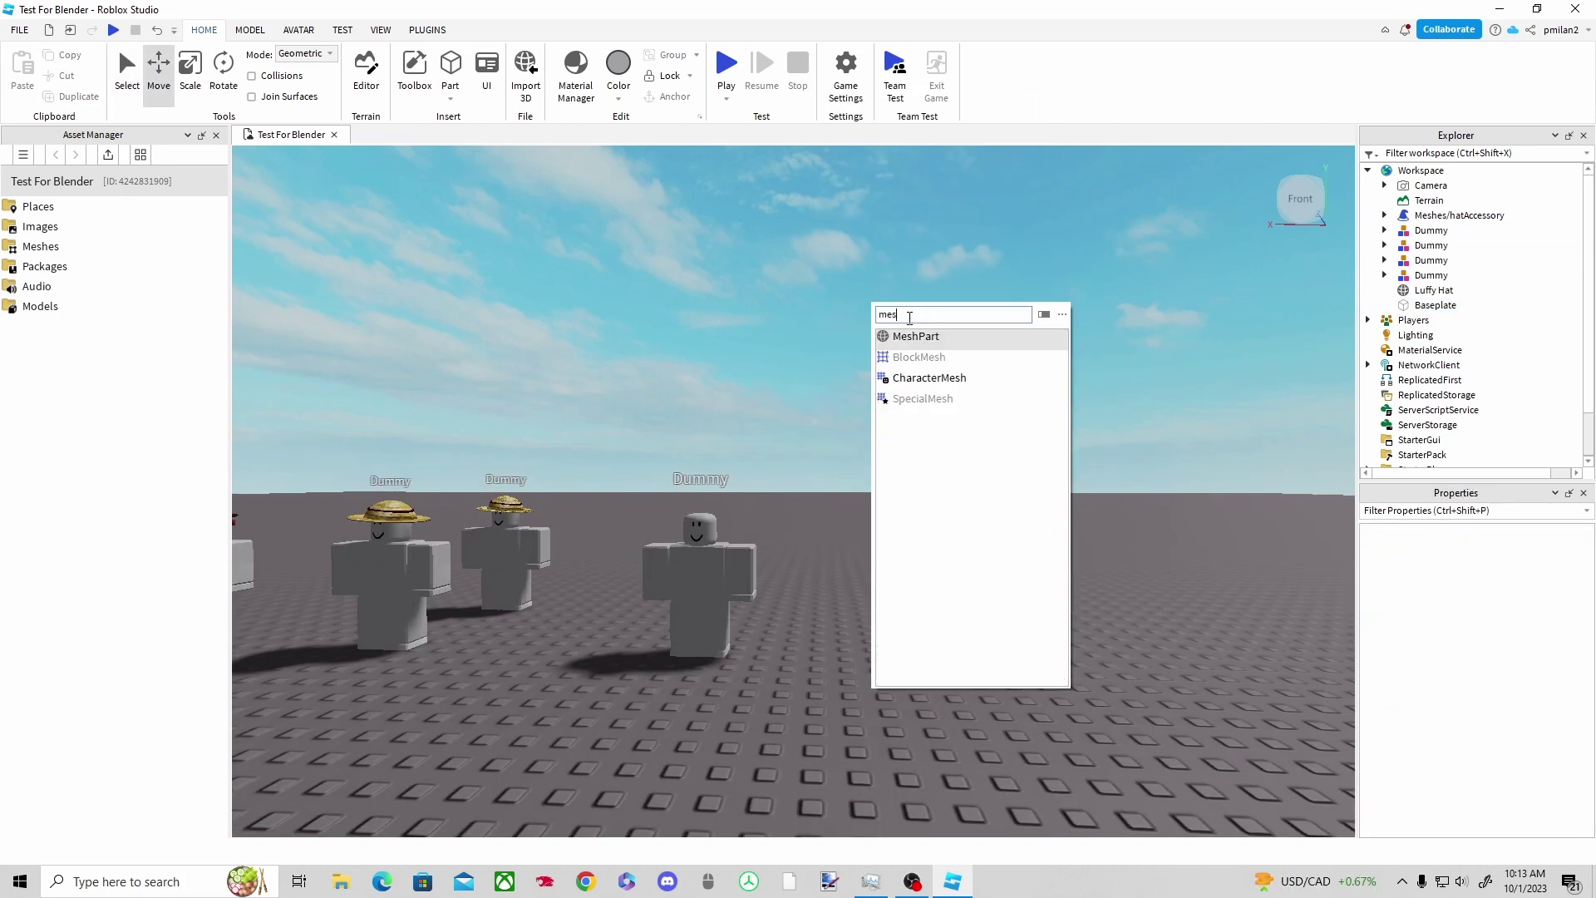
click(912, 337)
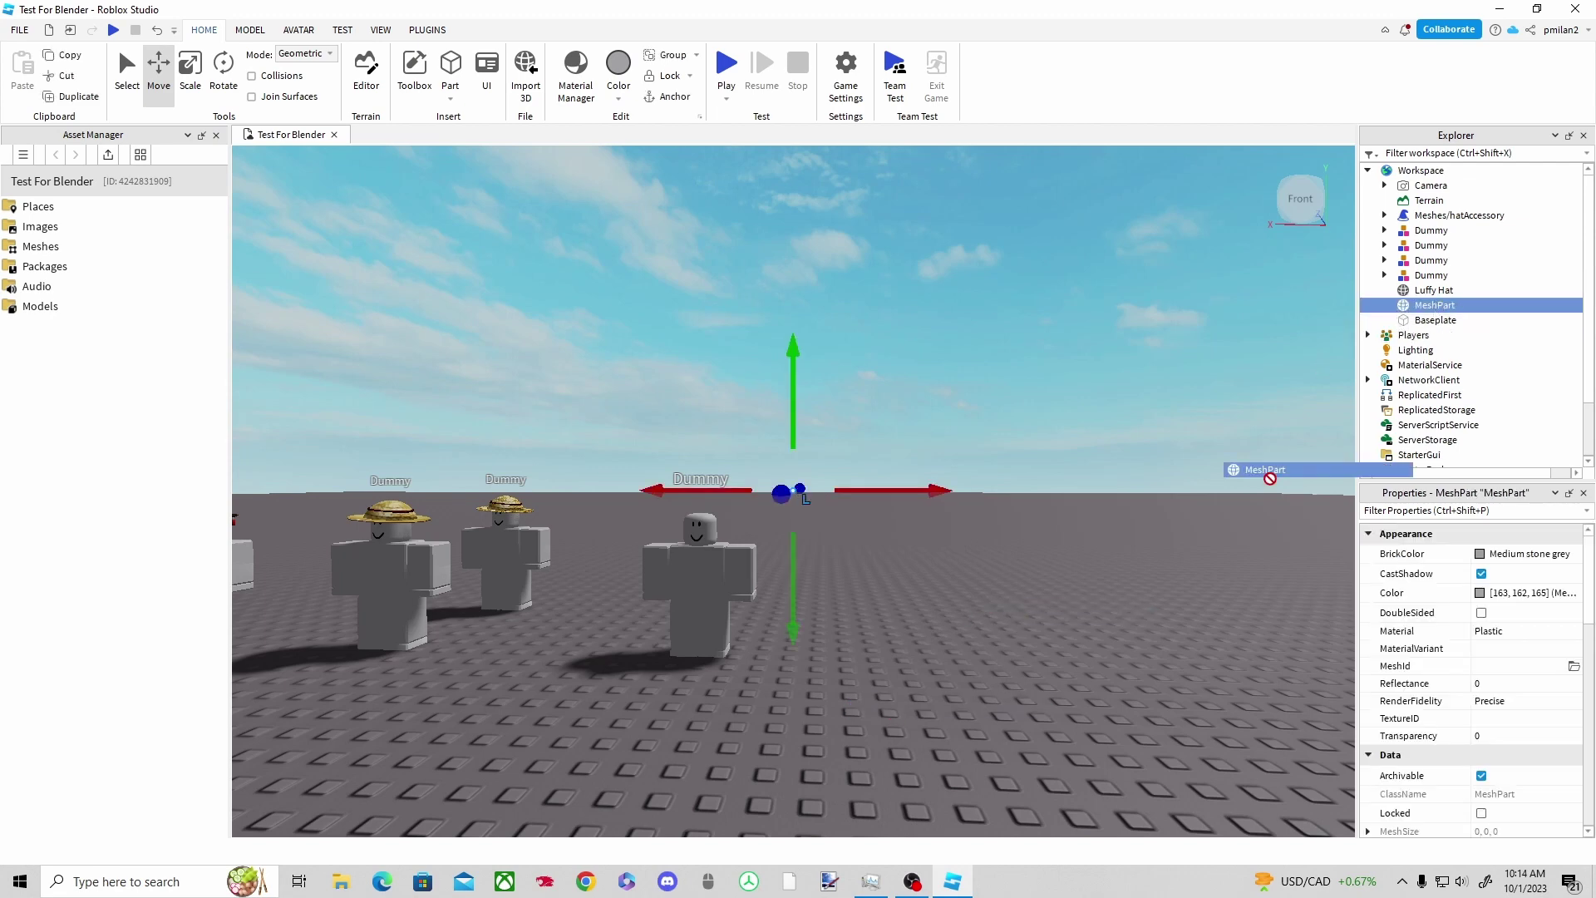
click(803, 480)
drag(789, 490, 819, 744)
Search the Downloads, Roblox Accecories and Pictures folders for the sword's mesh file to use as the MeshPart's MeshId.
click(518, 684)
click(381, 30)
scroll(1501, 584, down, 3)
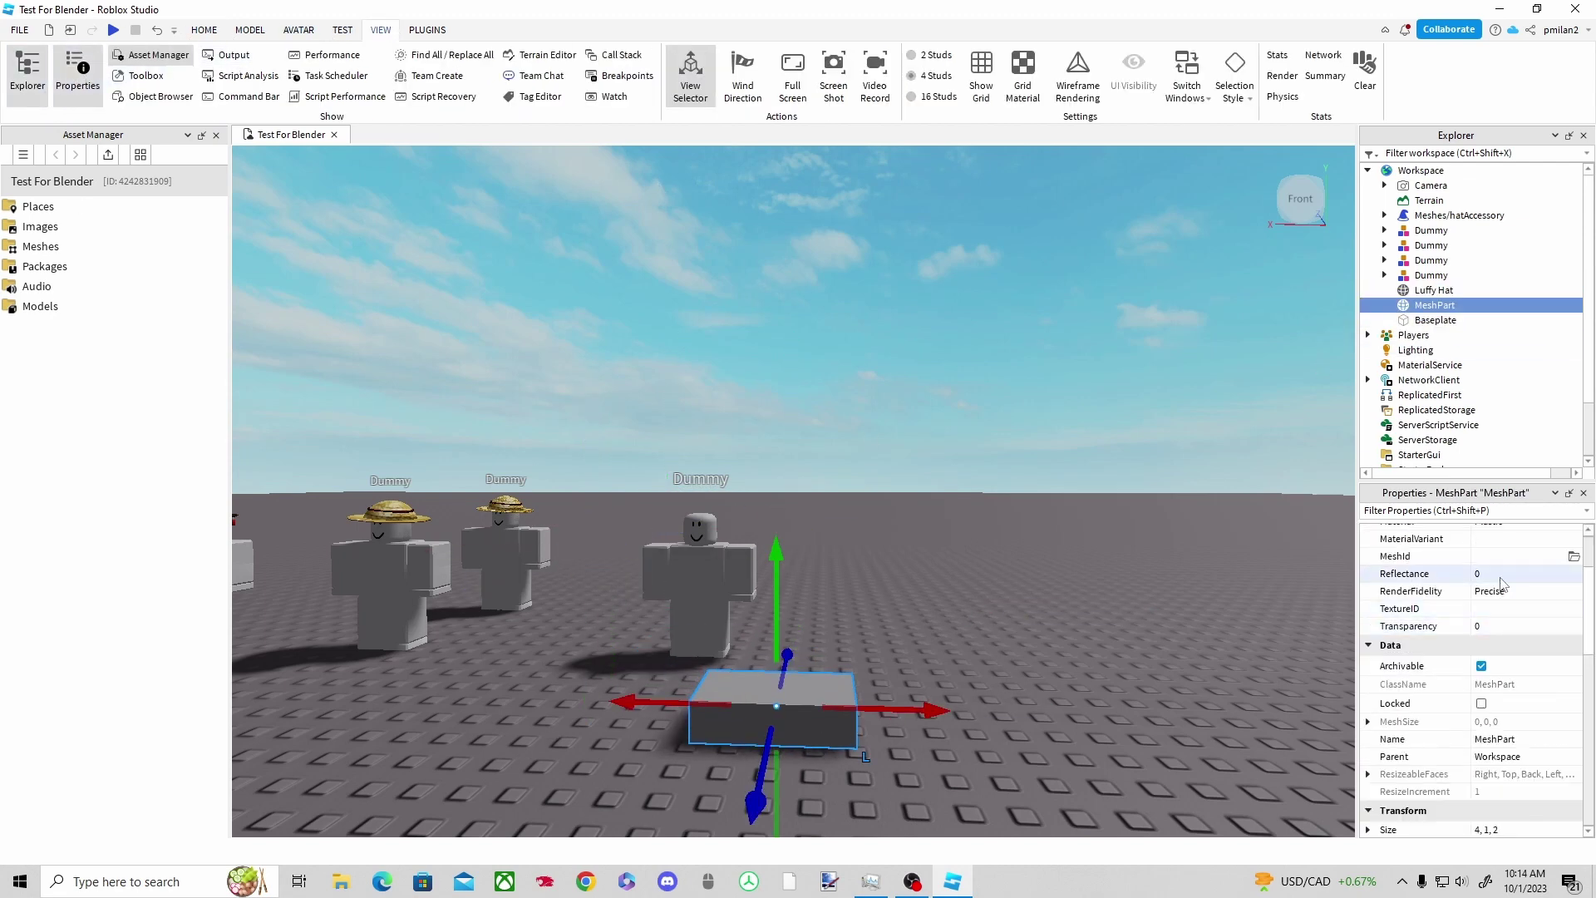
click(1573, 556)
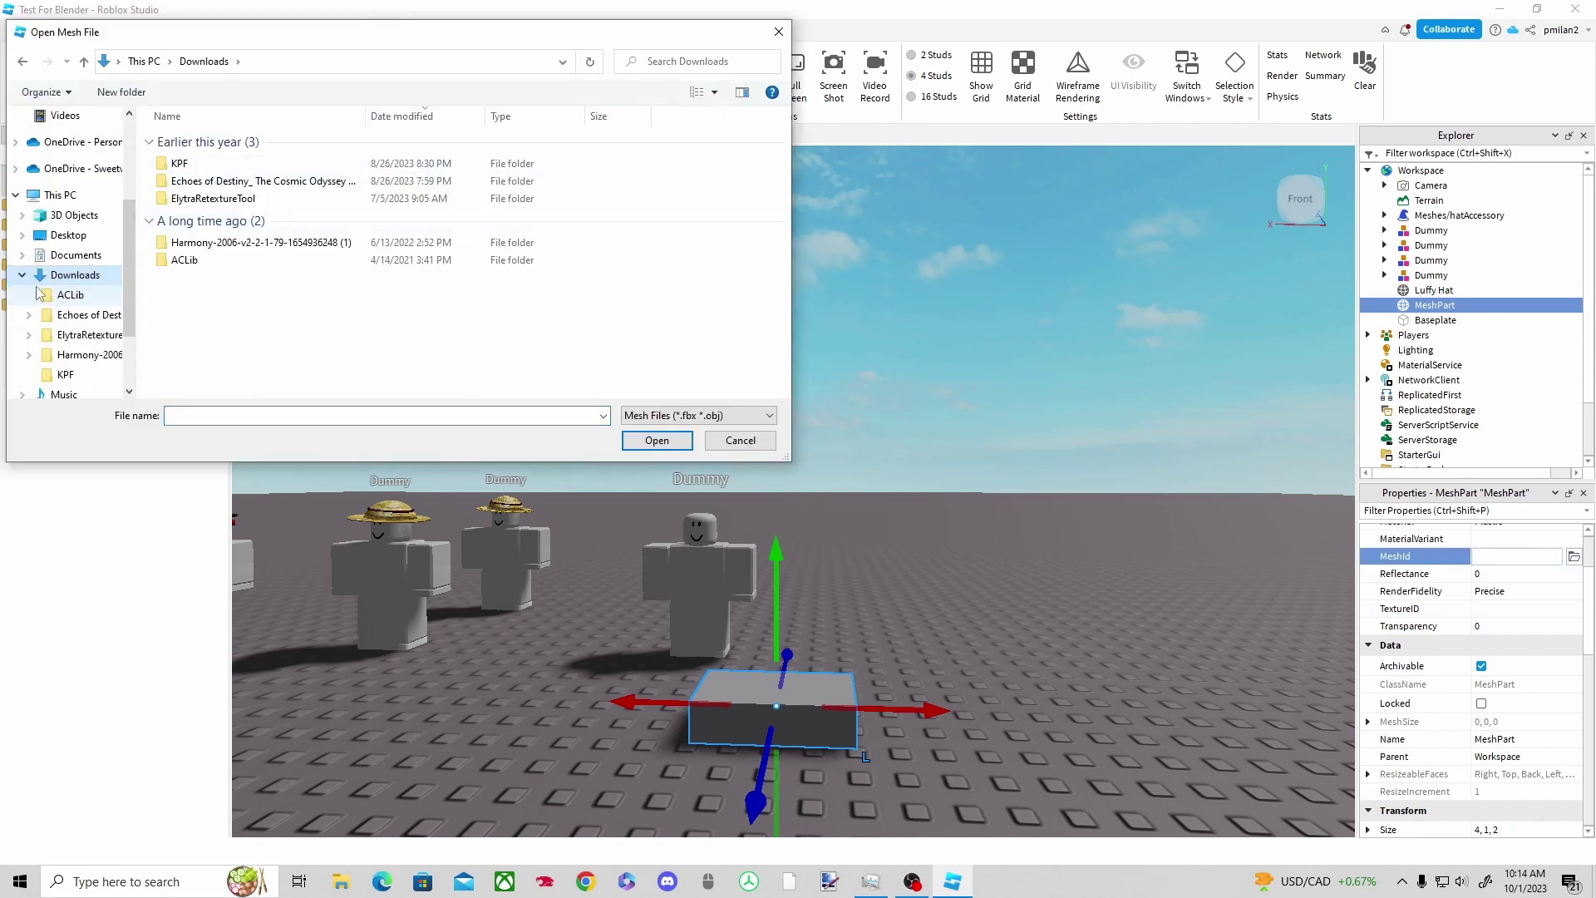
scroll(83, 336, up, 2)
scroll(83, 337, up, 1)
click(93, 248)
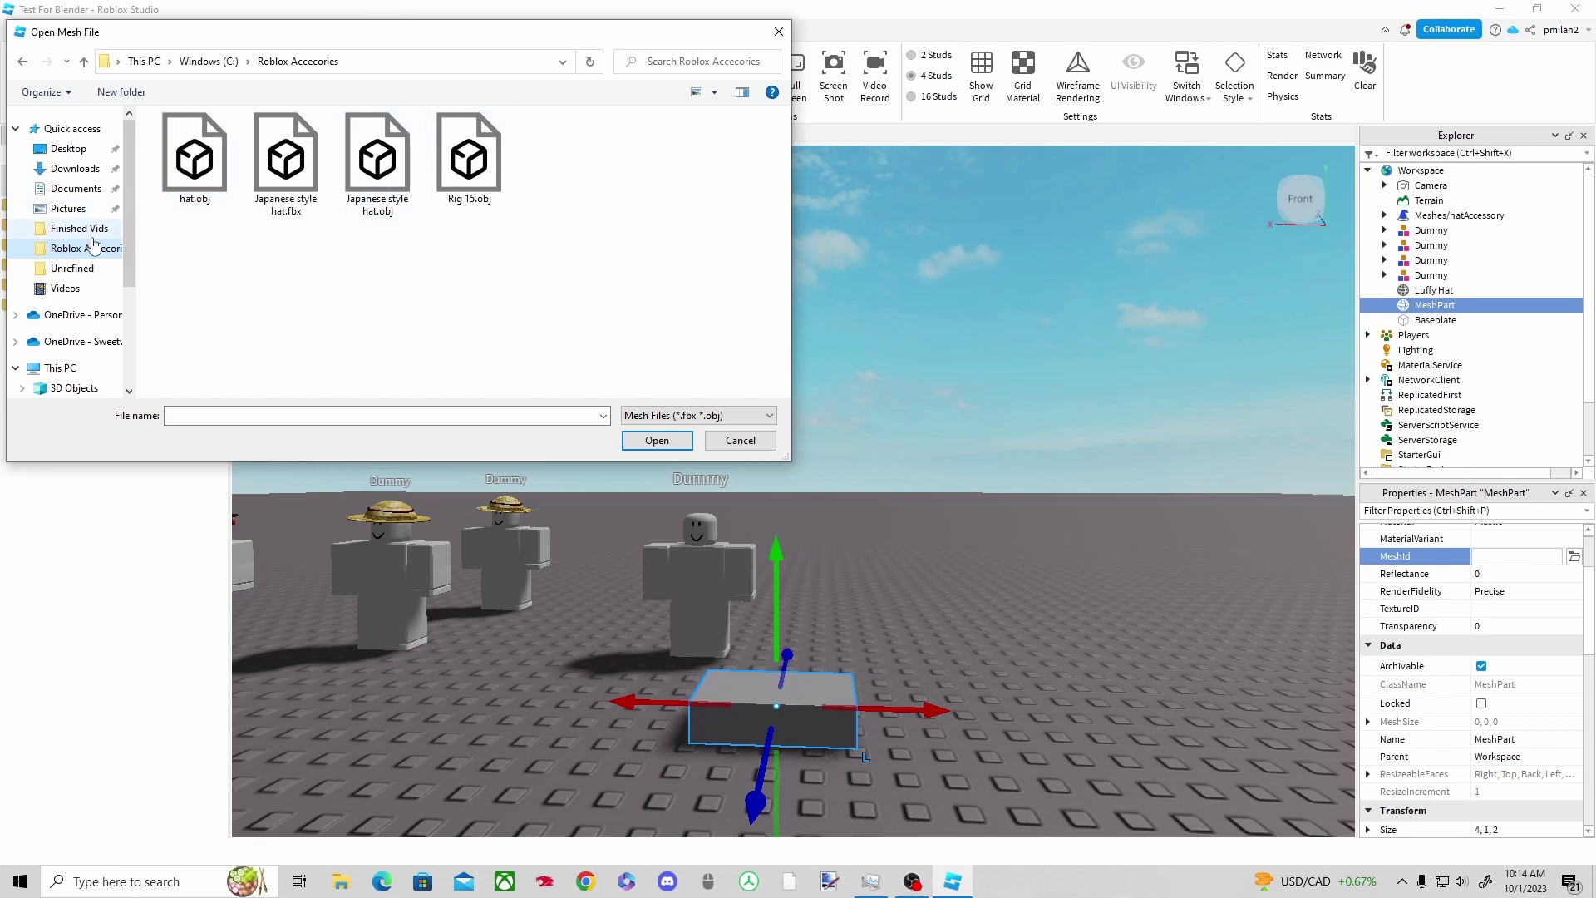
click(78, 229)
click(75, 168)
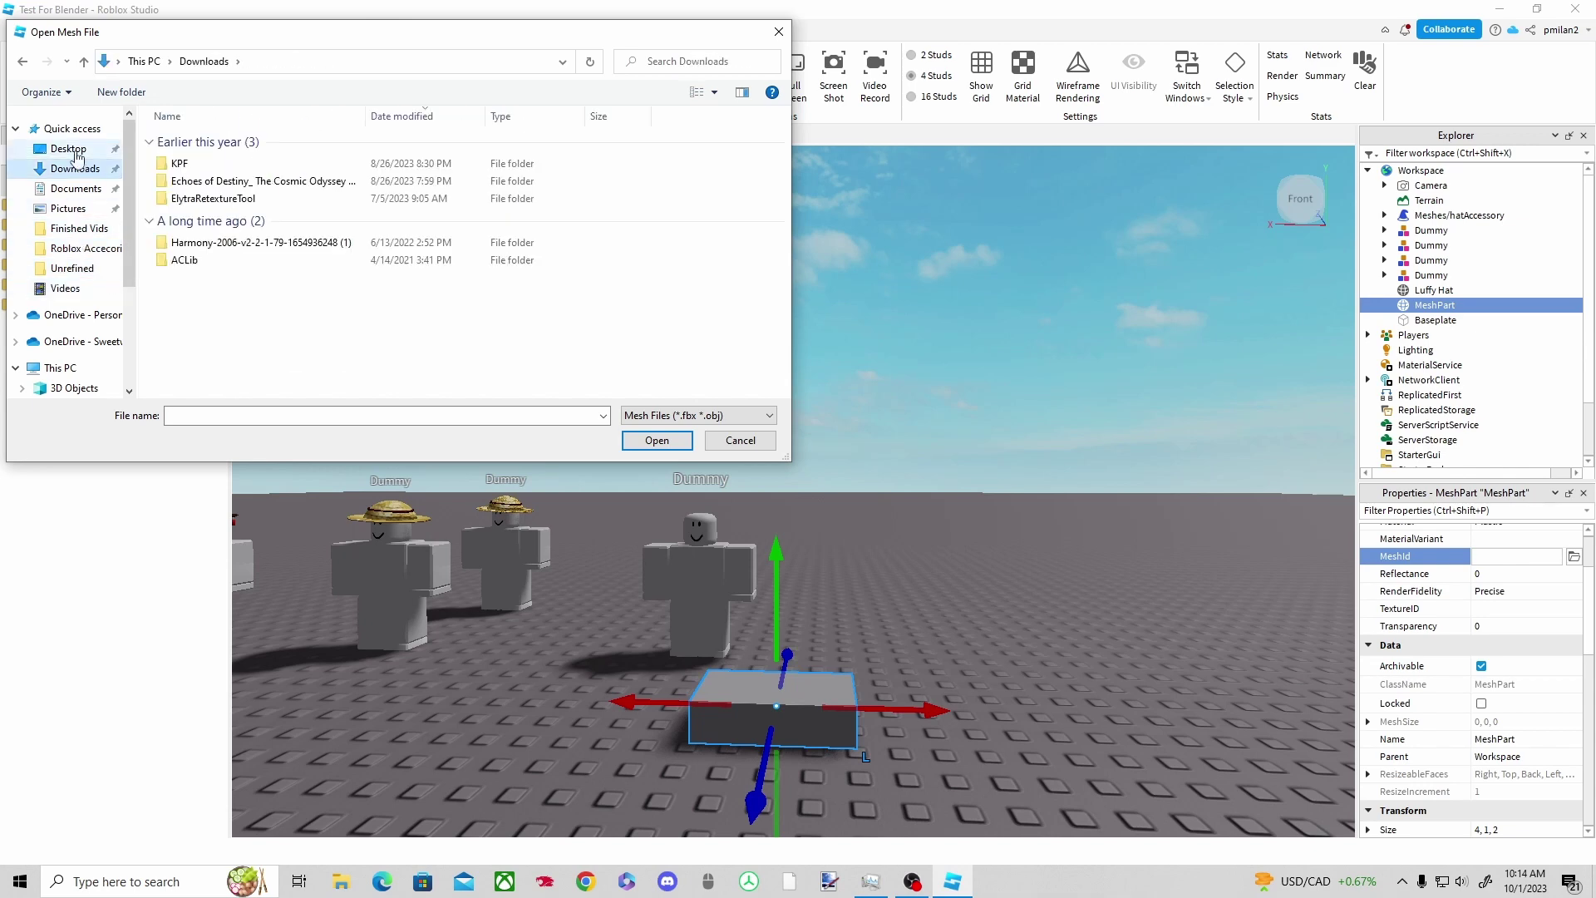
click(76, 188)
click(68, 209)
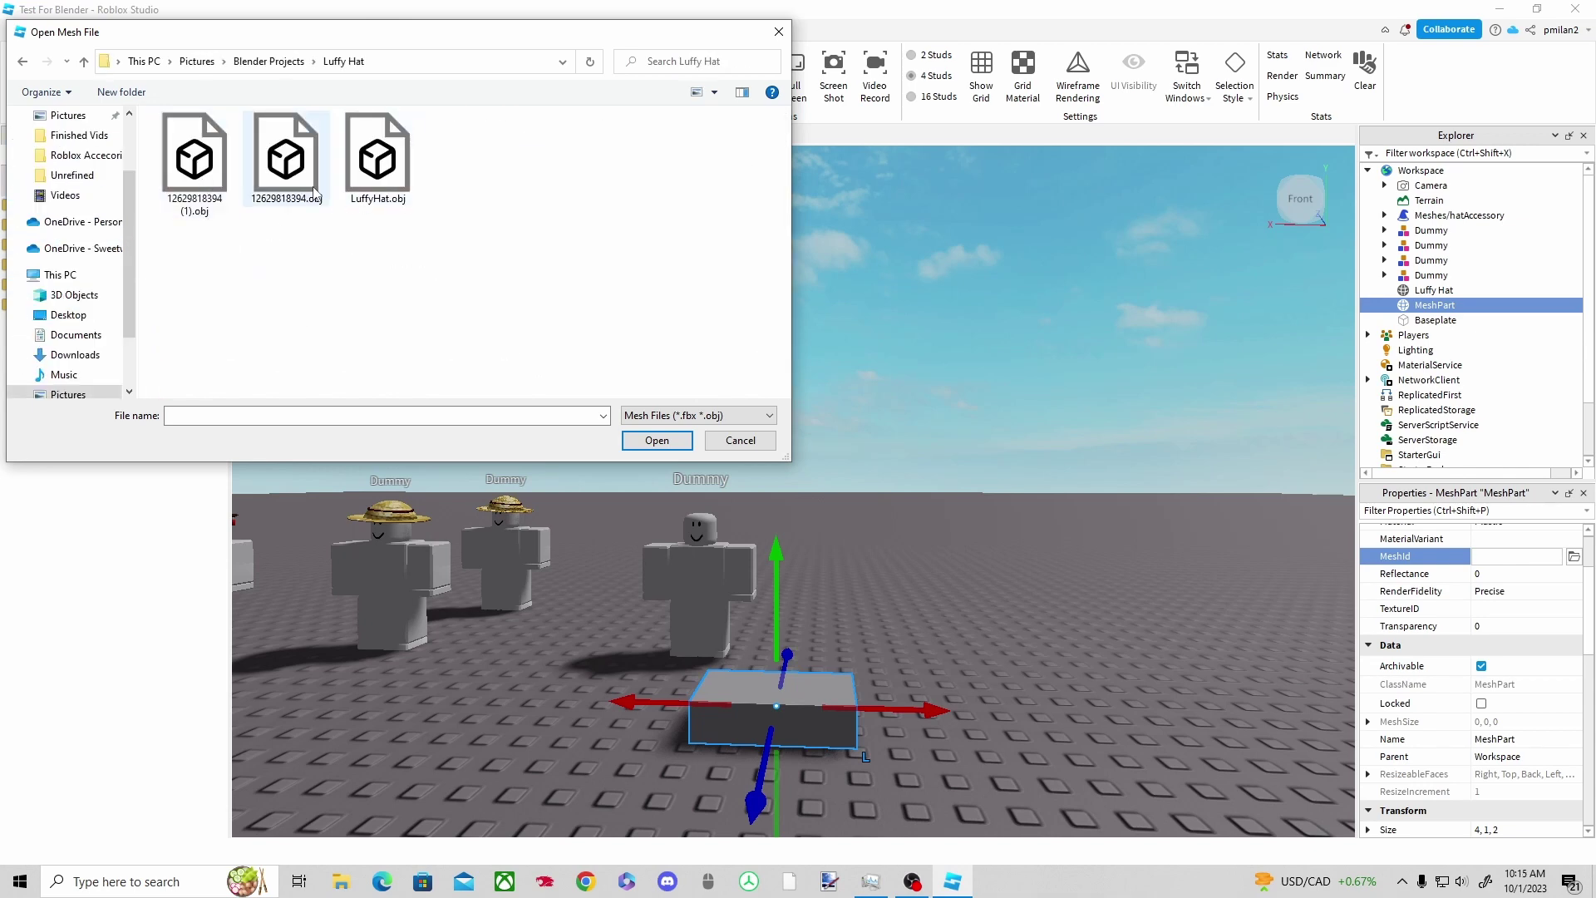
click(196, 61)
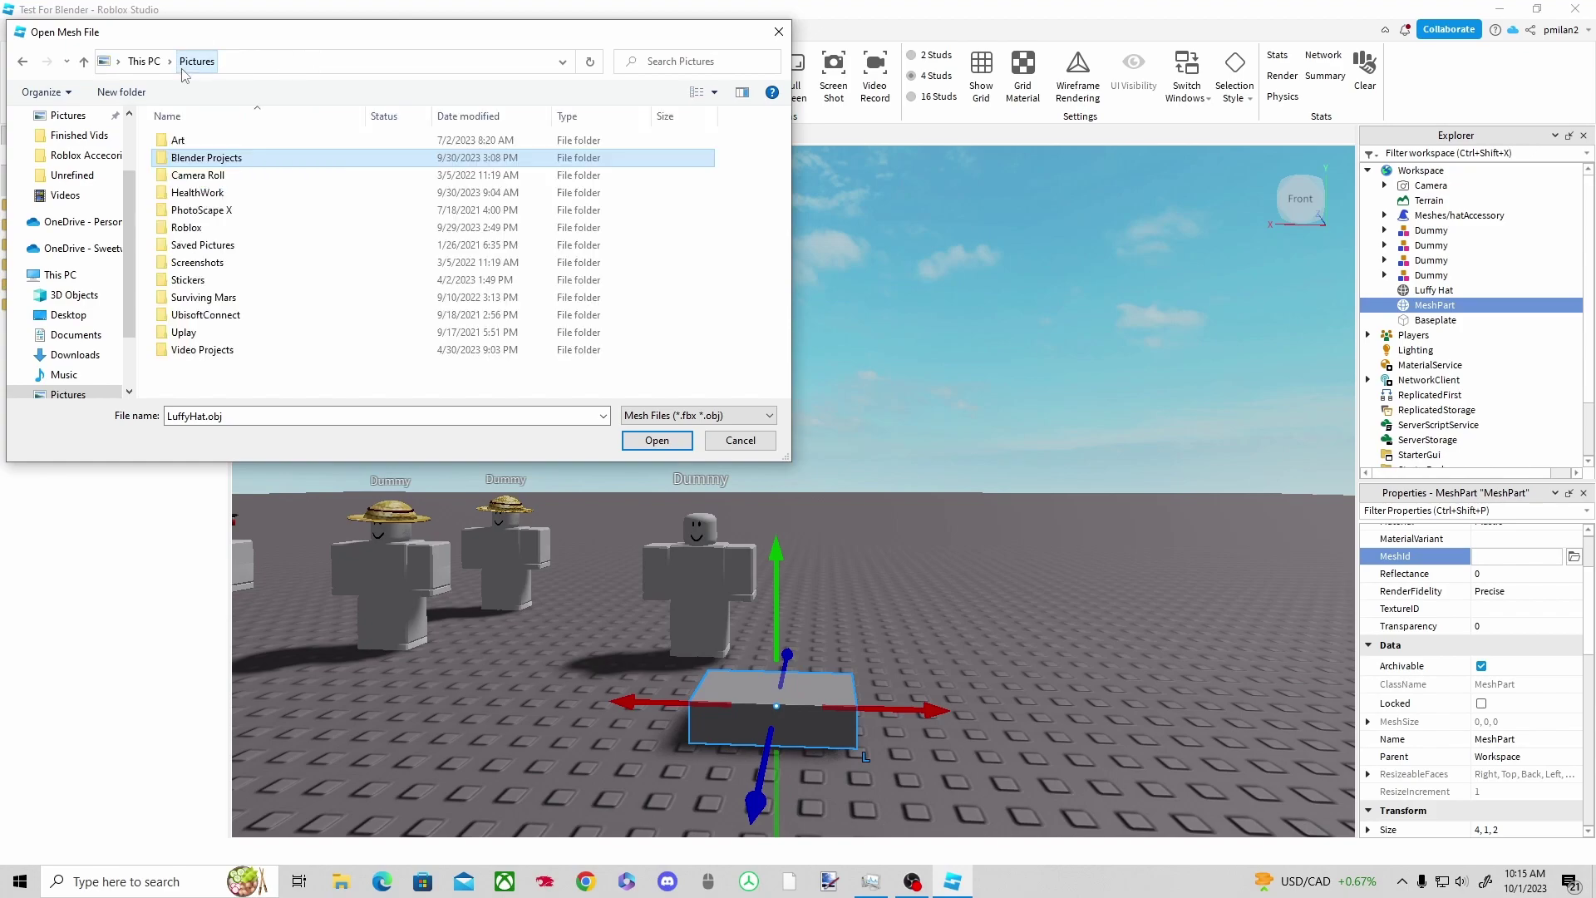
click(779, 31)
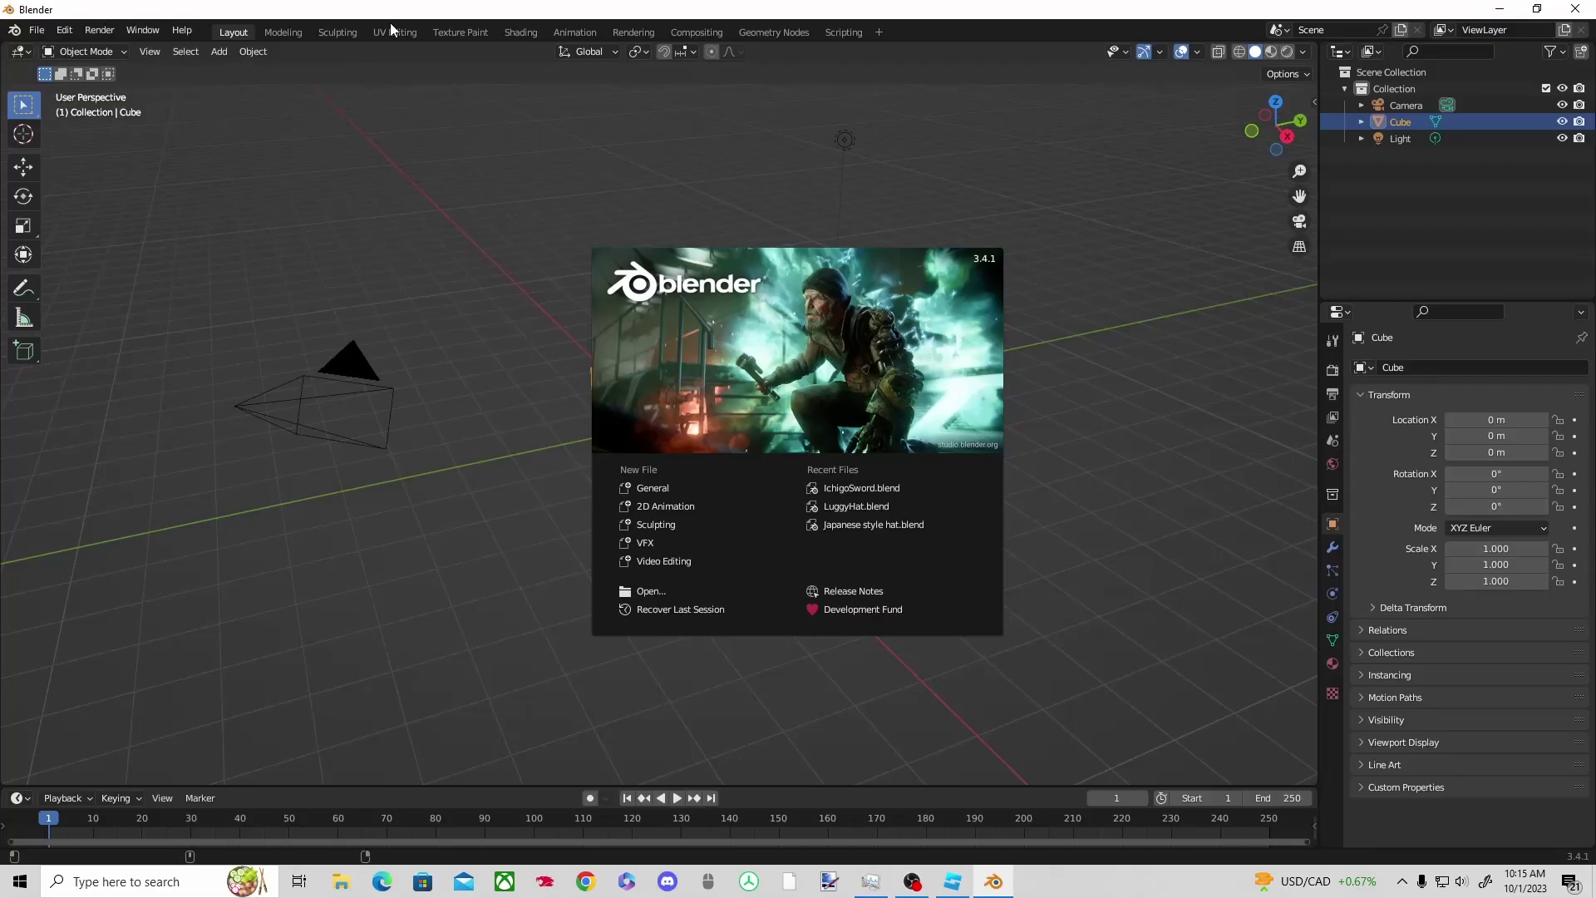
Switch to Blender, recover the last session and export the sword again as a Wavefront OBJ.
click(680, 609)
click(36, 30)
mouse_move(83, 274)
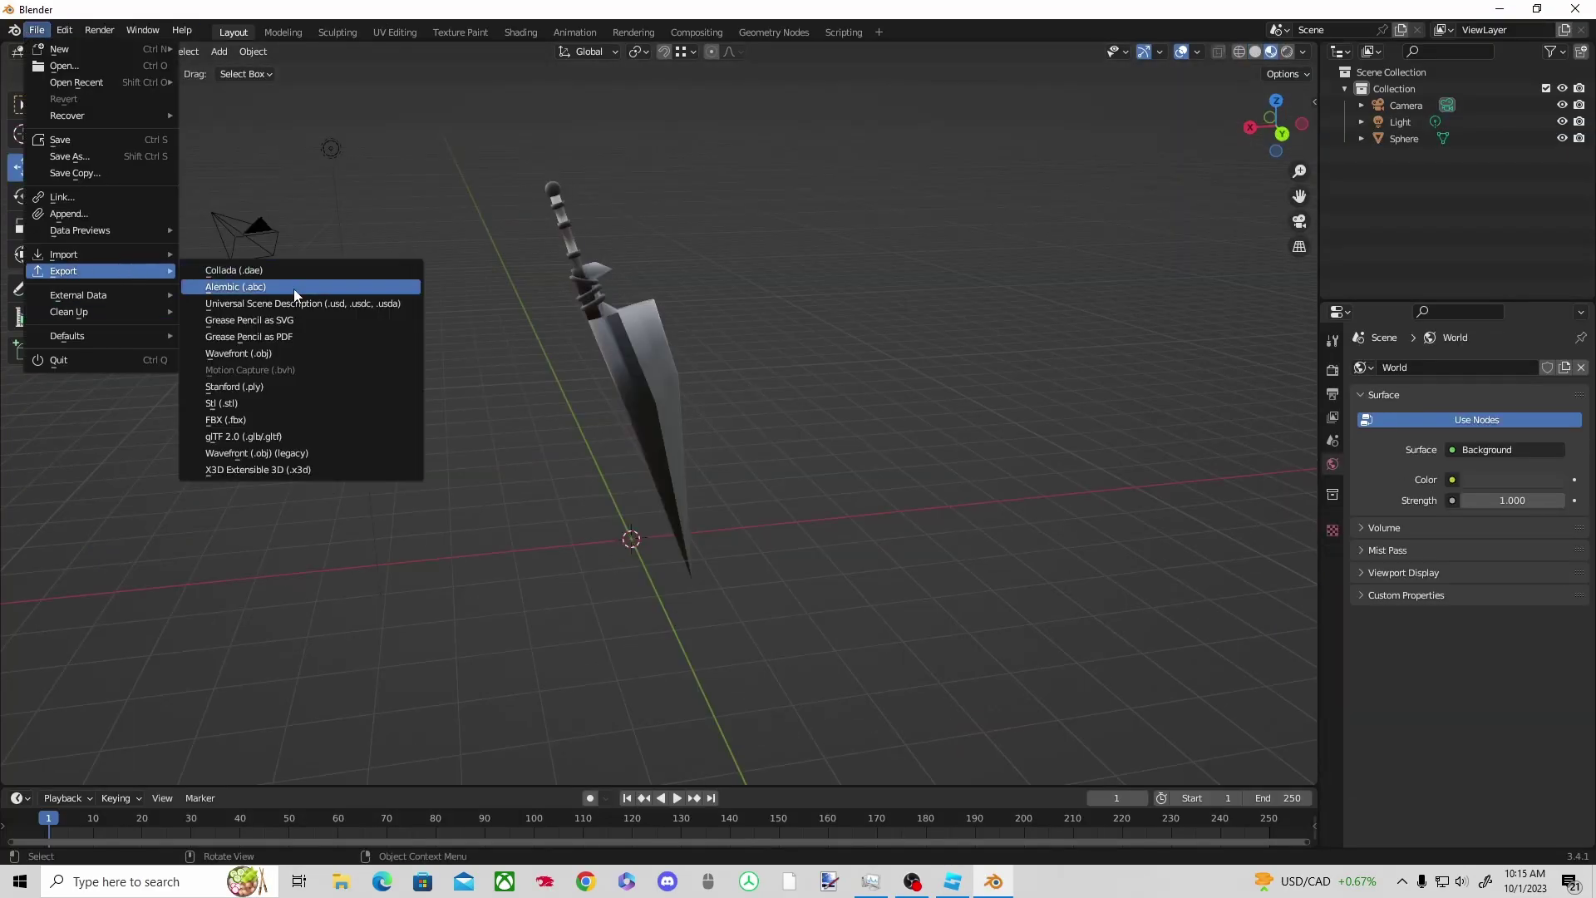
click(299, 360)
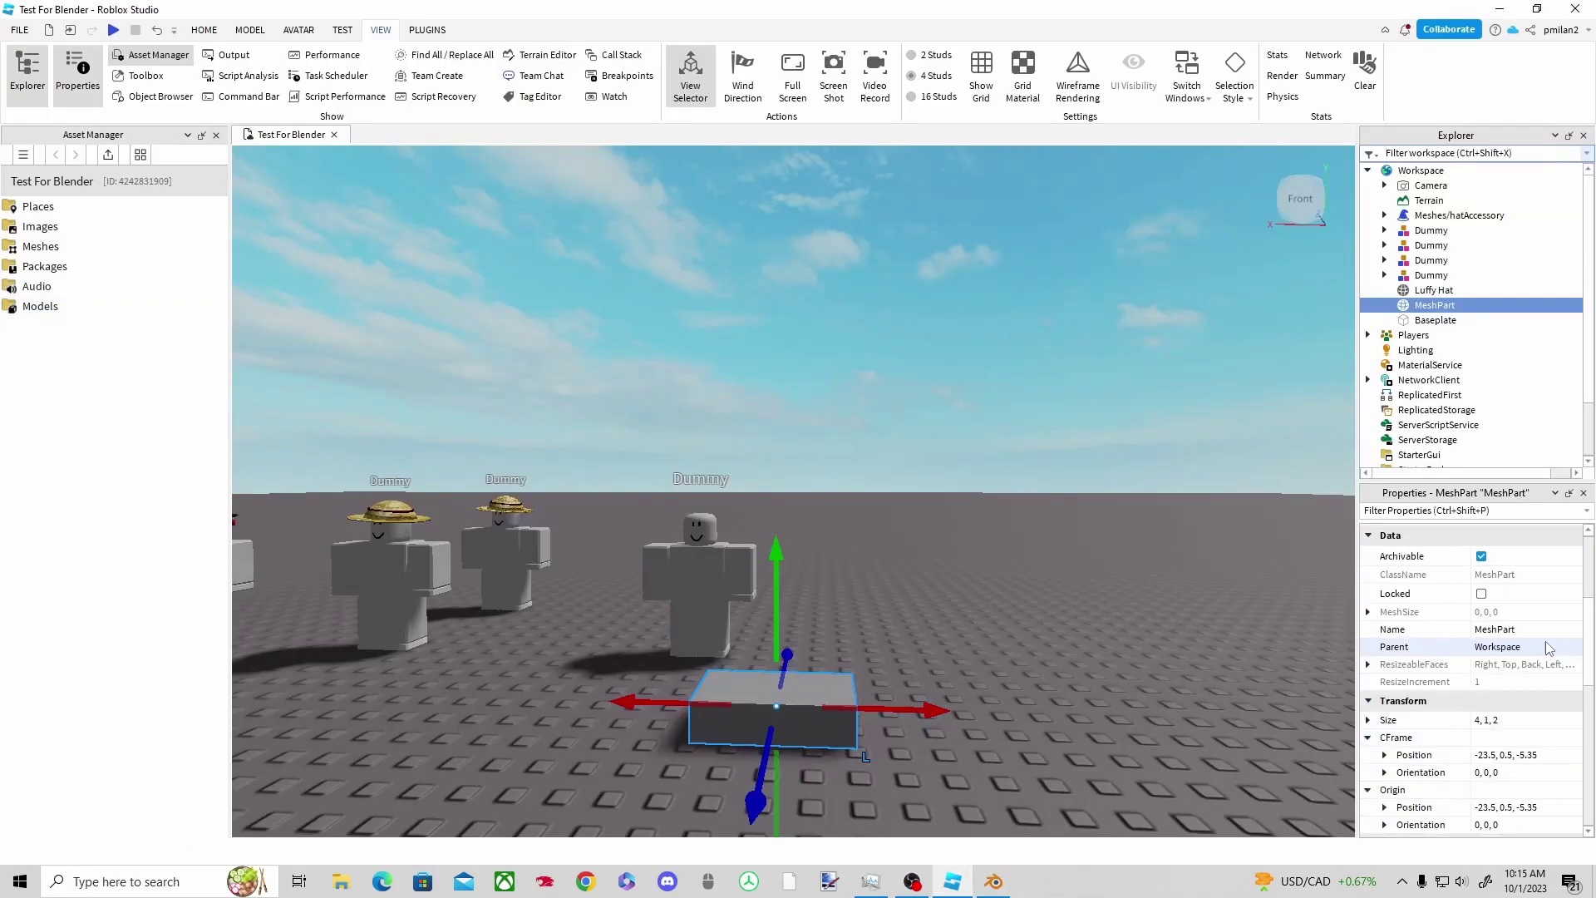
Load the exported sword OBJ as the MeshPart's mesh in Roblox Studio.
scroll(1546, 648, up, 3)
click(1572, 610)
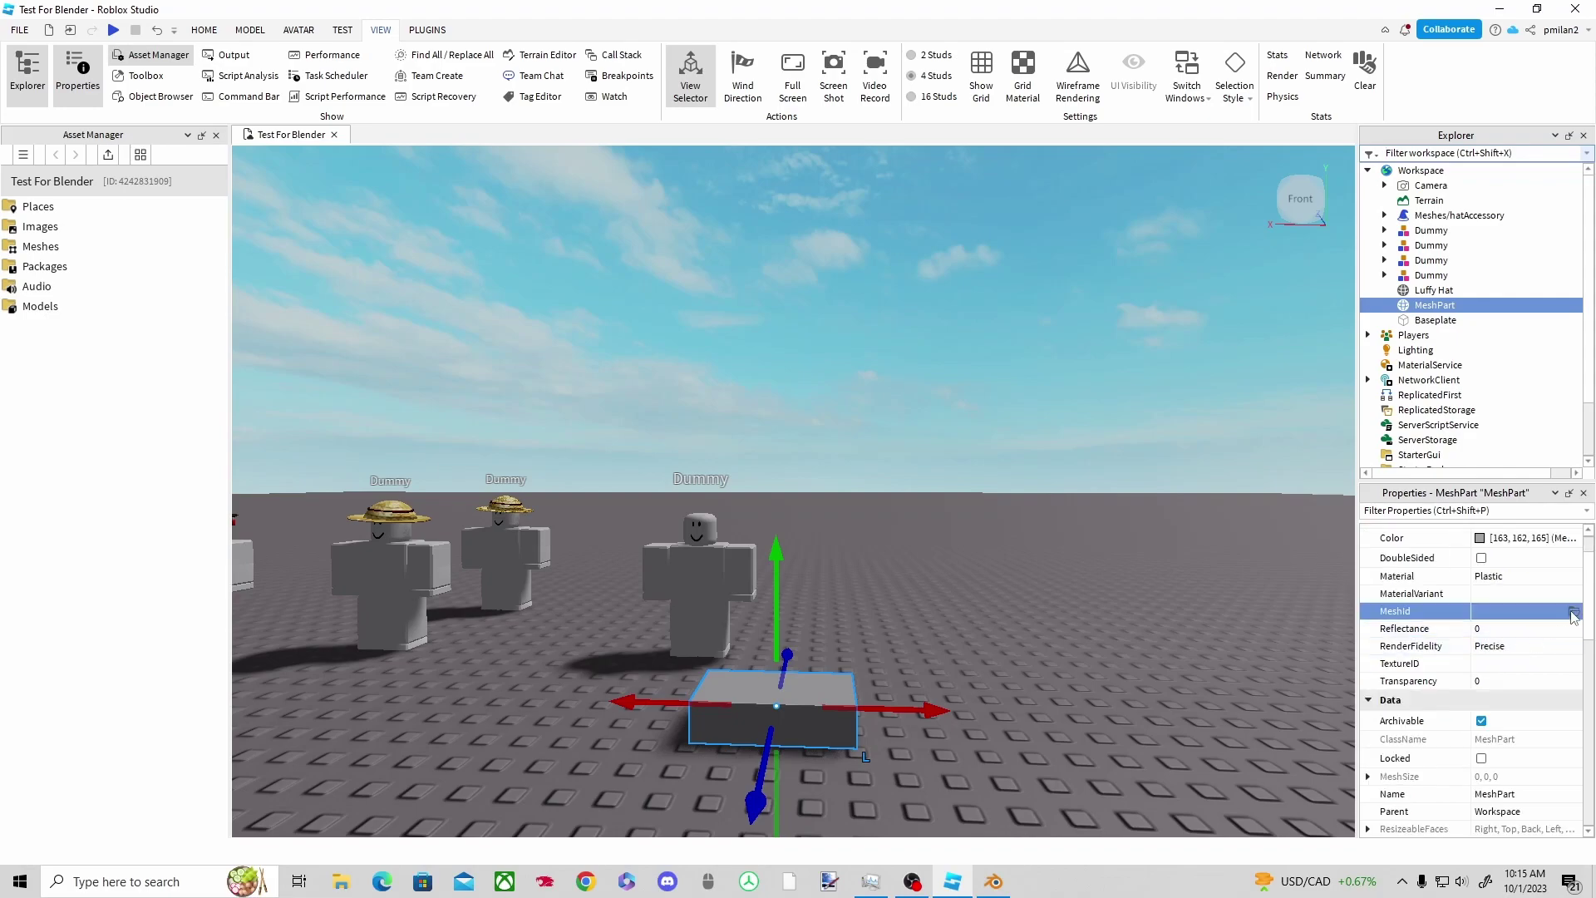
click(657, 440)
click(776, 454)
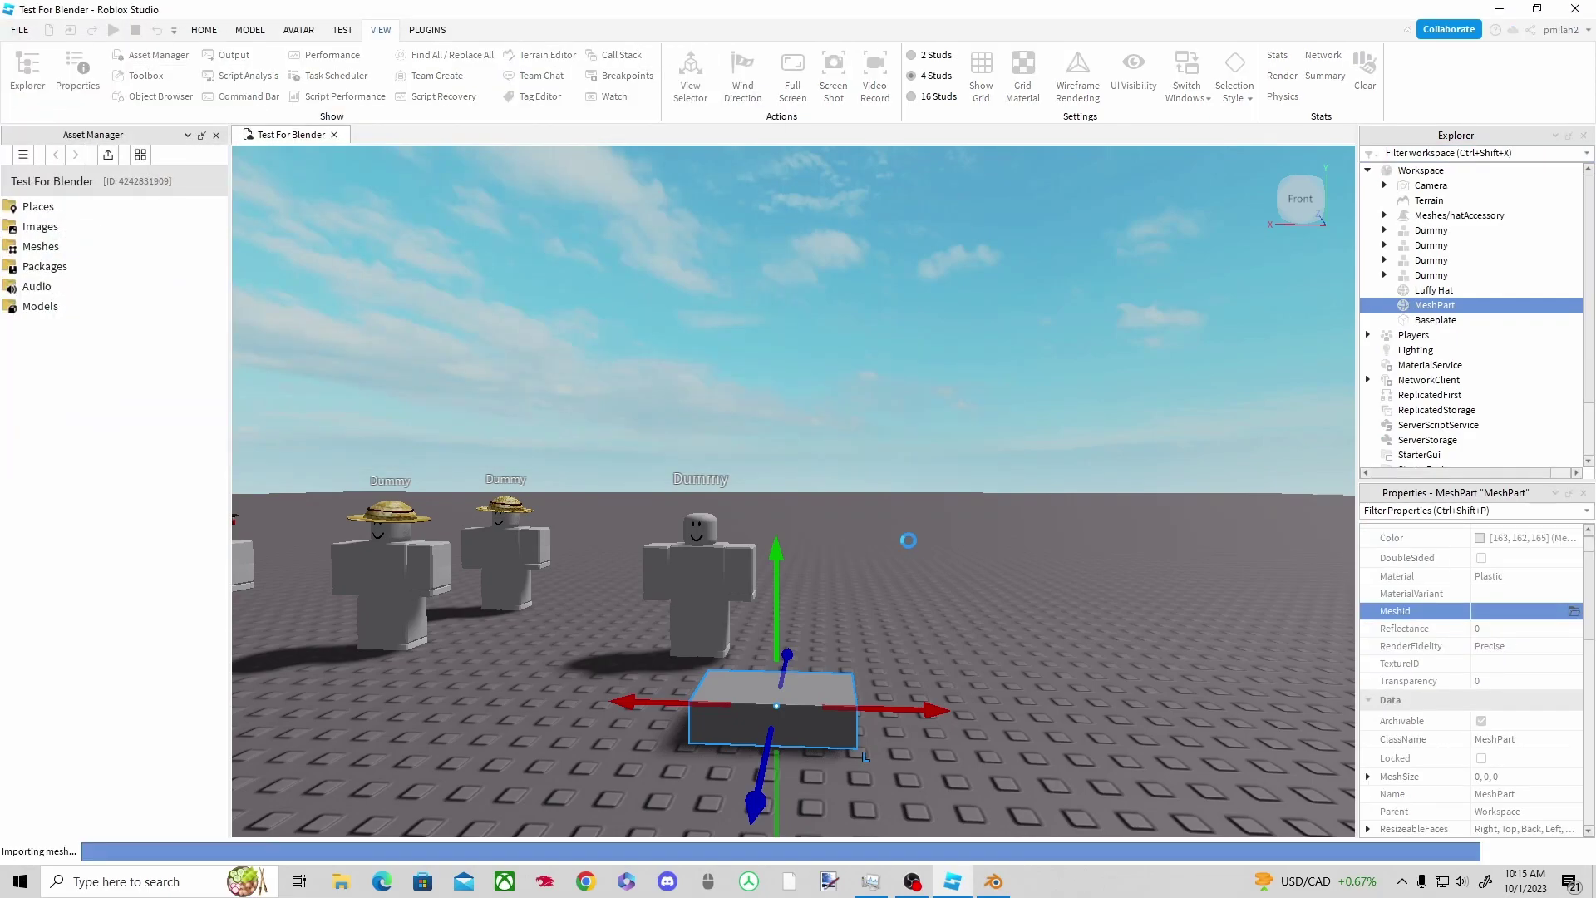
Examine the imported sword mesh from behind the dummies.
scroll(898, 601, down, 5)
scroll(875, 665, up, 3)
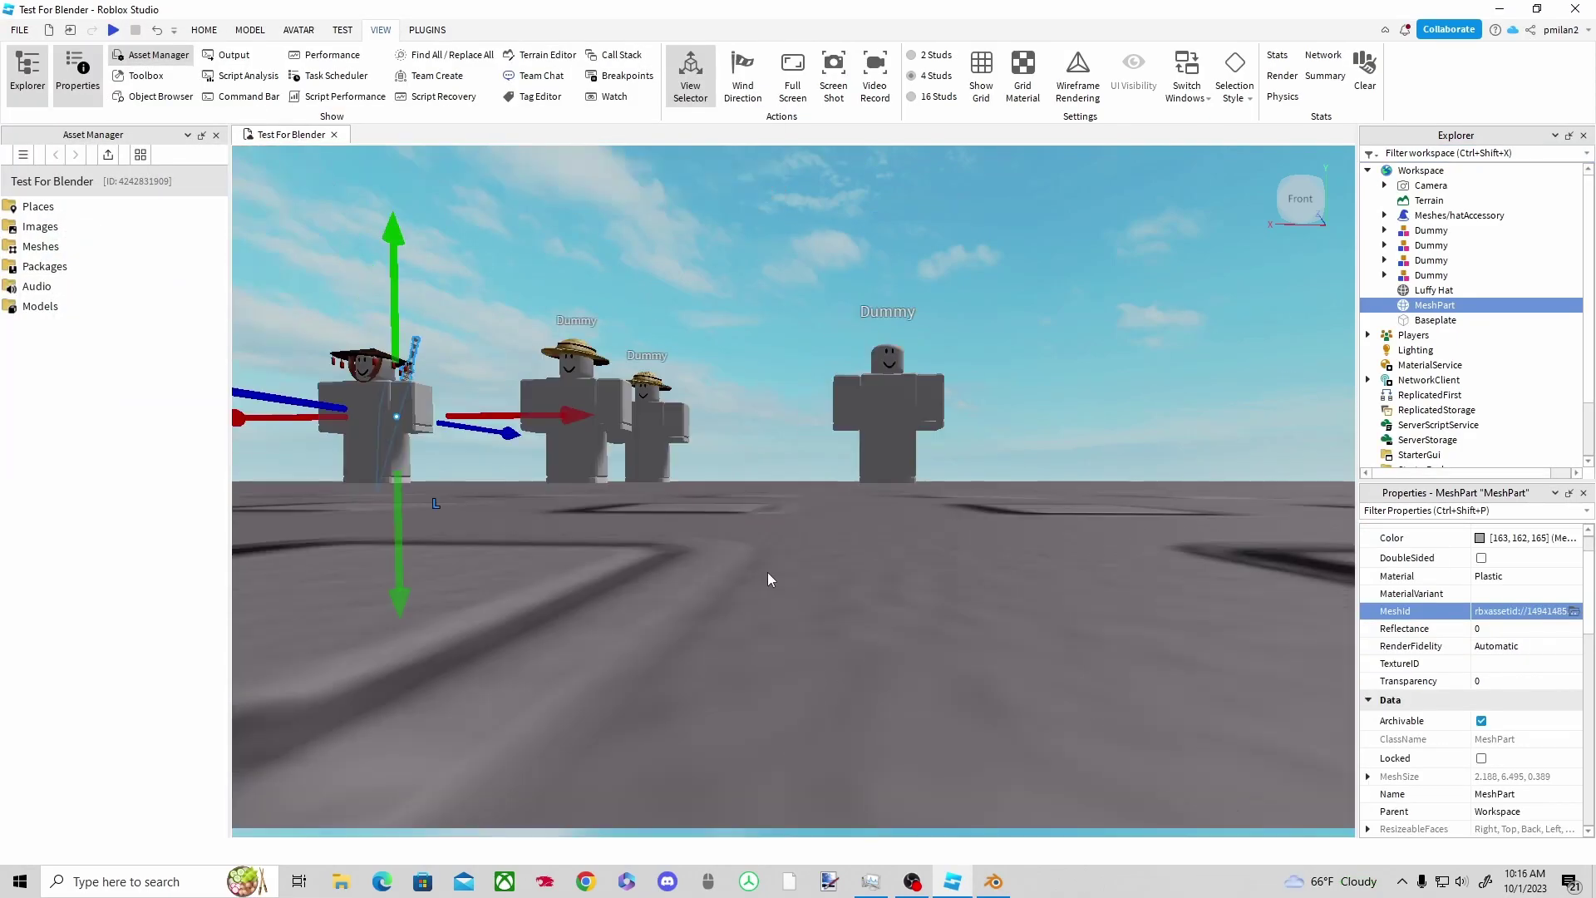
scroll(767, 572, down, 3)
right_drag(767, 571, 839, 550)
scroll(965, 557, up, 5)
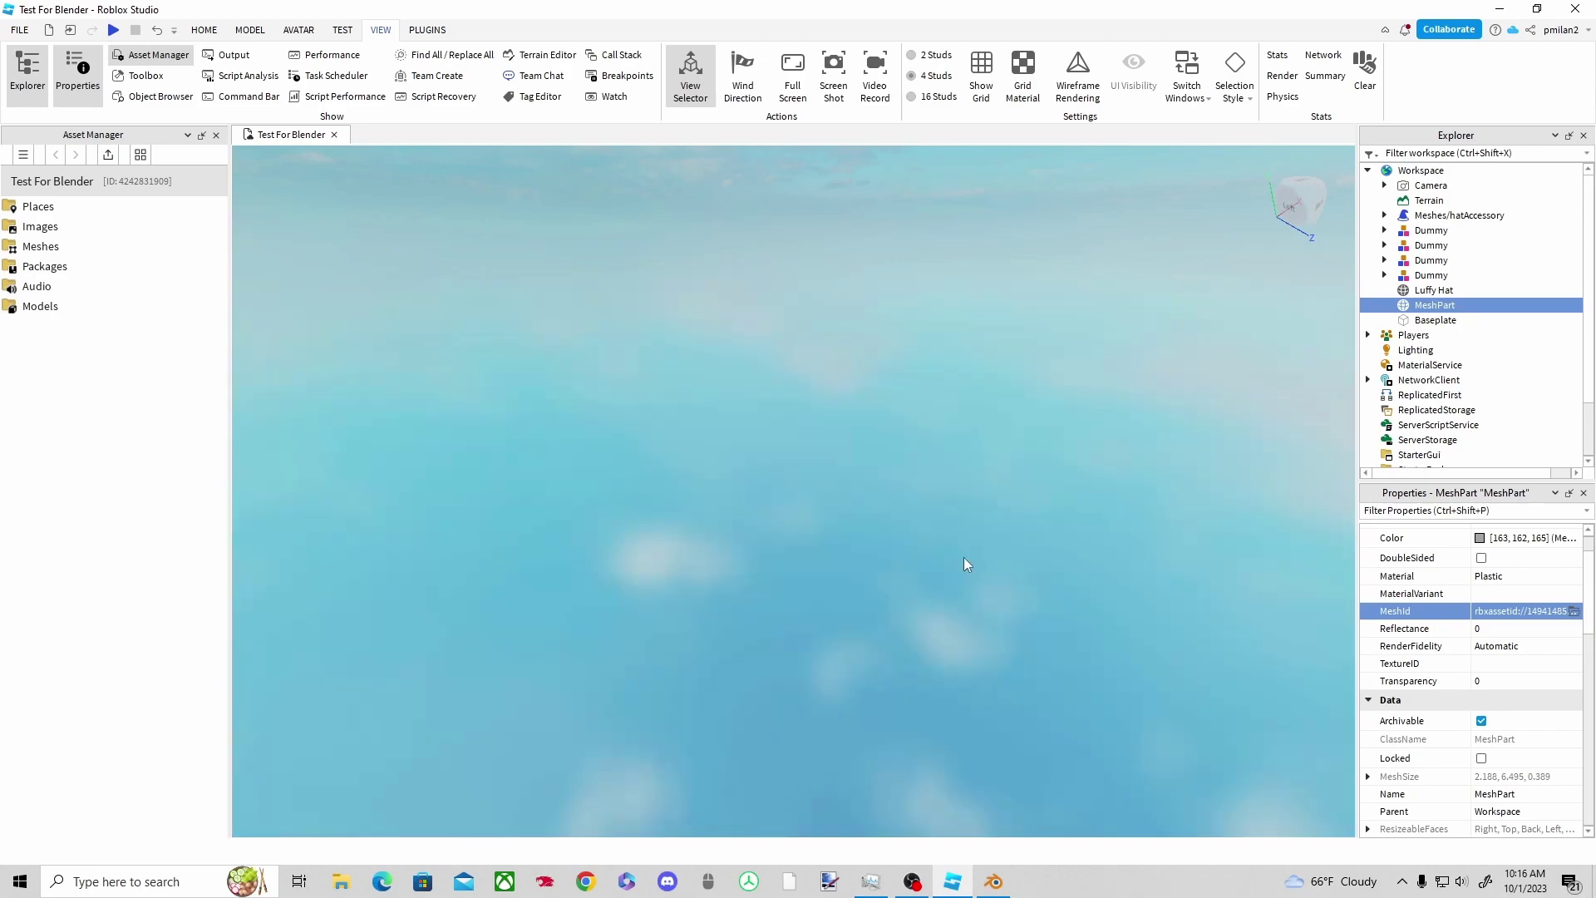
scroll(964, 556, down, 4)
scroll(834, 550, down, 4)
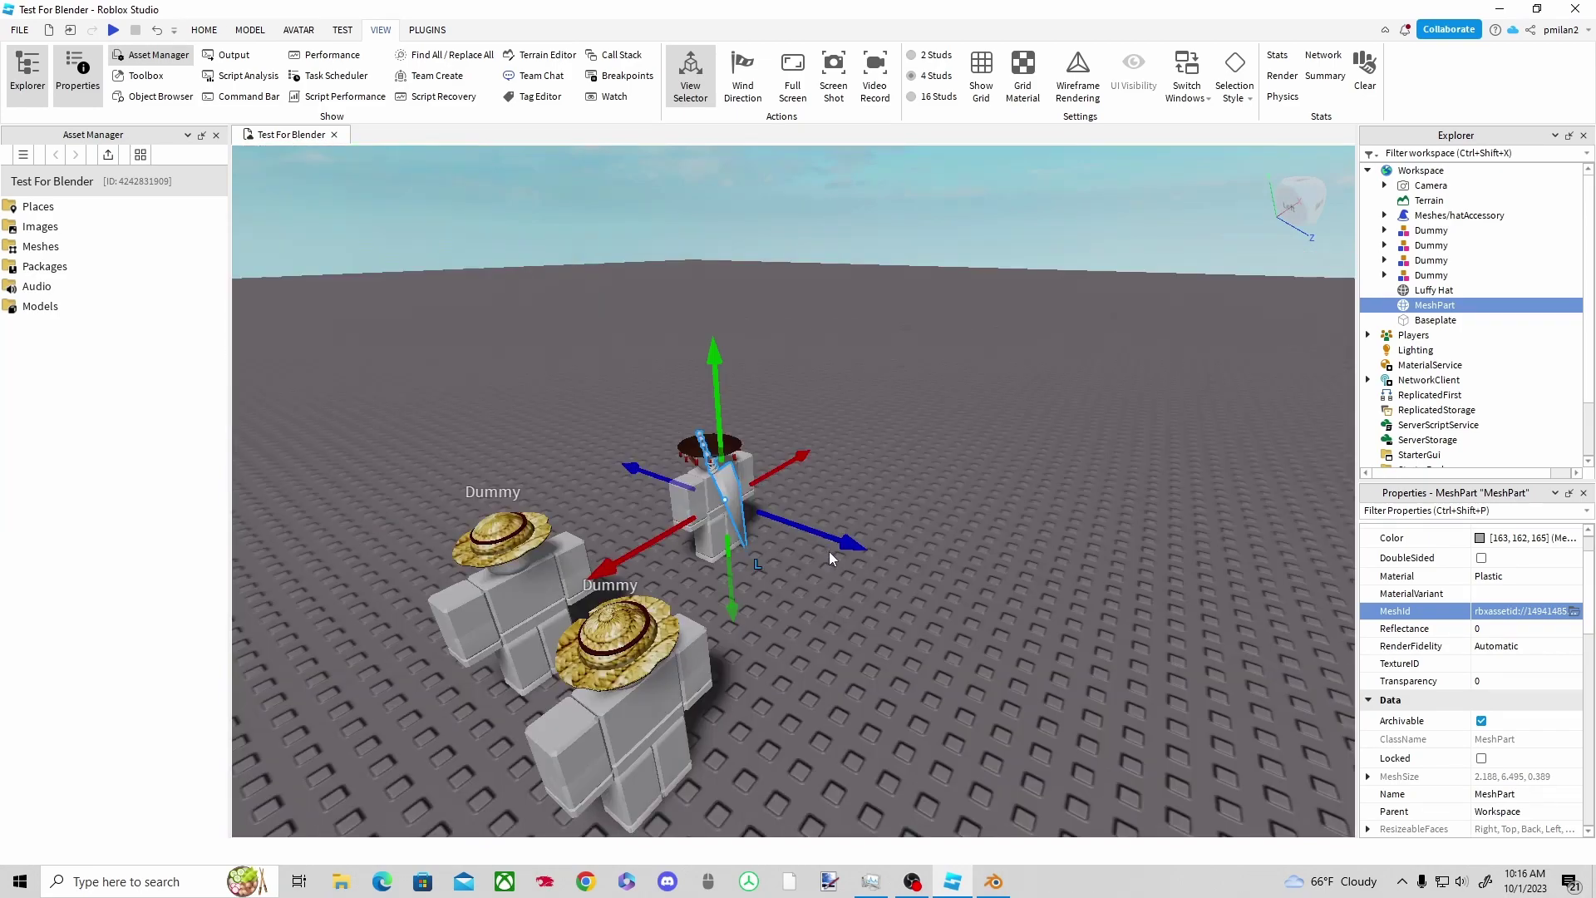
scroll(846, 560, down, 2)
scroll(923, 561, up, 5)
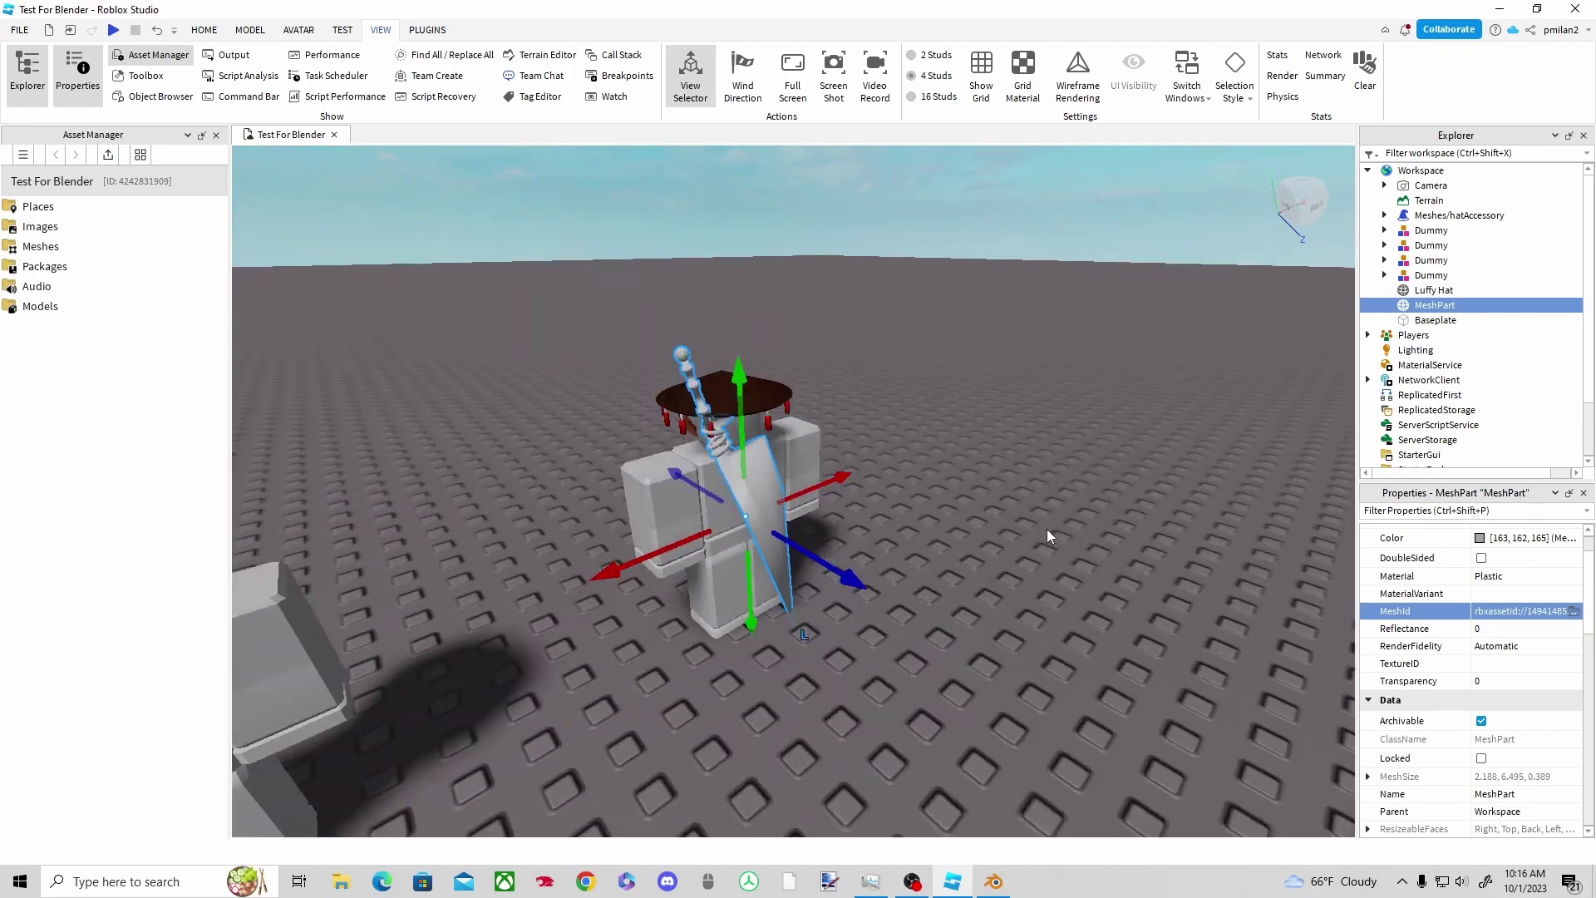
Upload Ichigo Sword.png from Downloads as the sword MeshPart's texture.
click(1517, 664)
click(1411, 634)
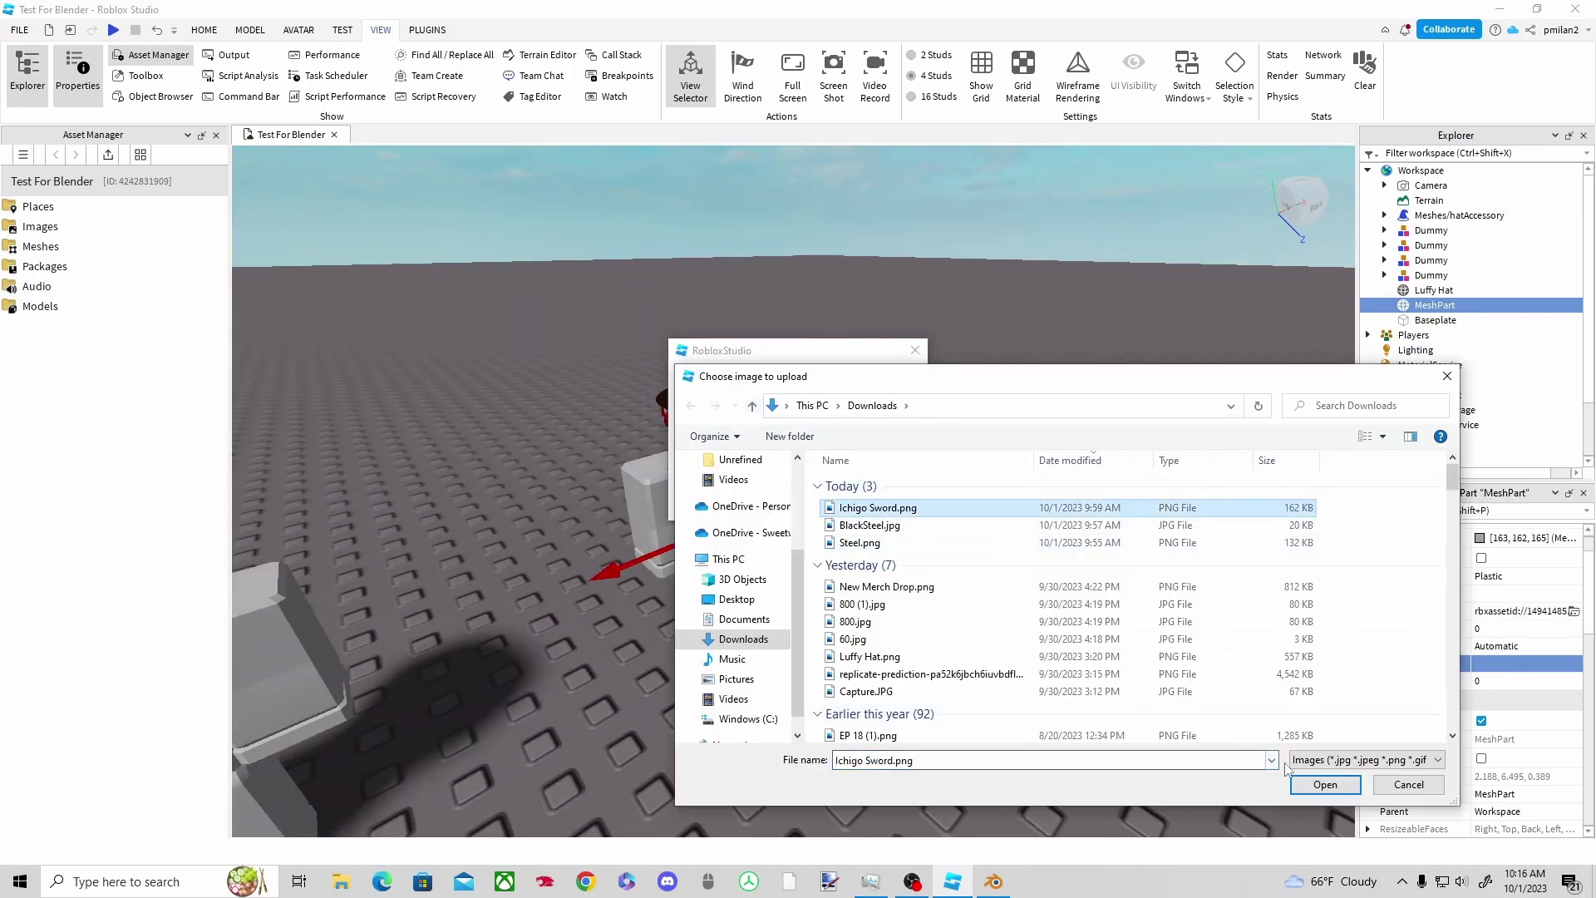
double_click(848, 613)
click(736, 501)
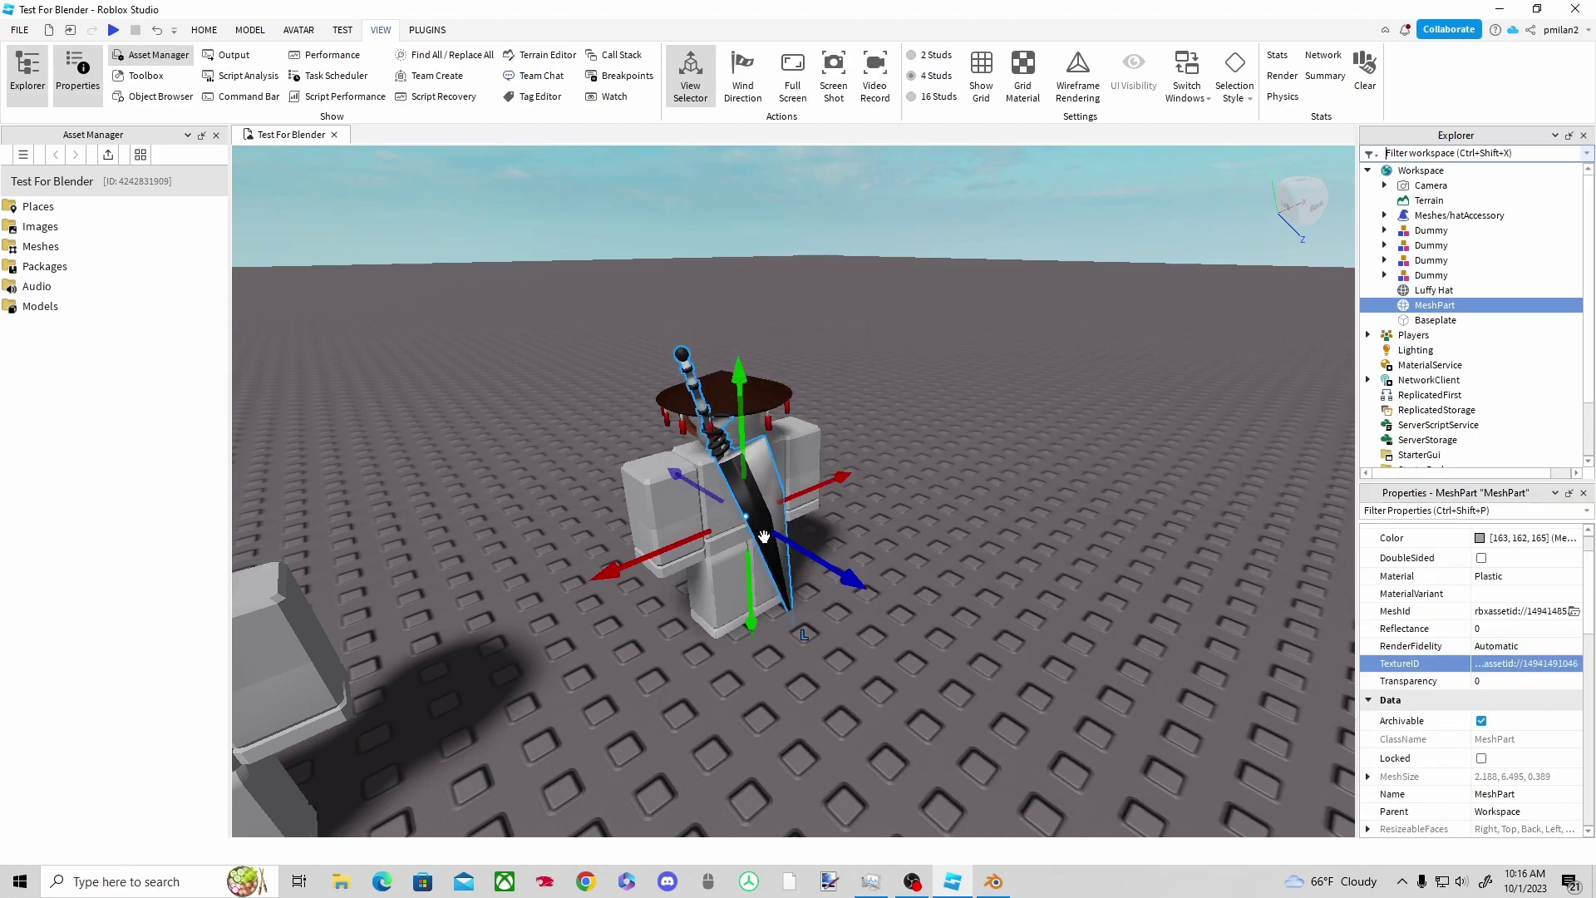
Move the textured sword along X to the back of the hatless dummy.
drag(632, 565, 408, 655)
scroll(871, 666, down, 5)
drag(665, 752, 506, 834)
scroll(732, 810, up, 4)
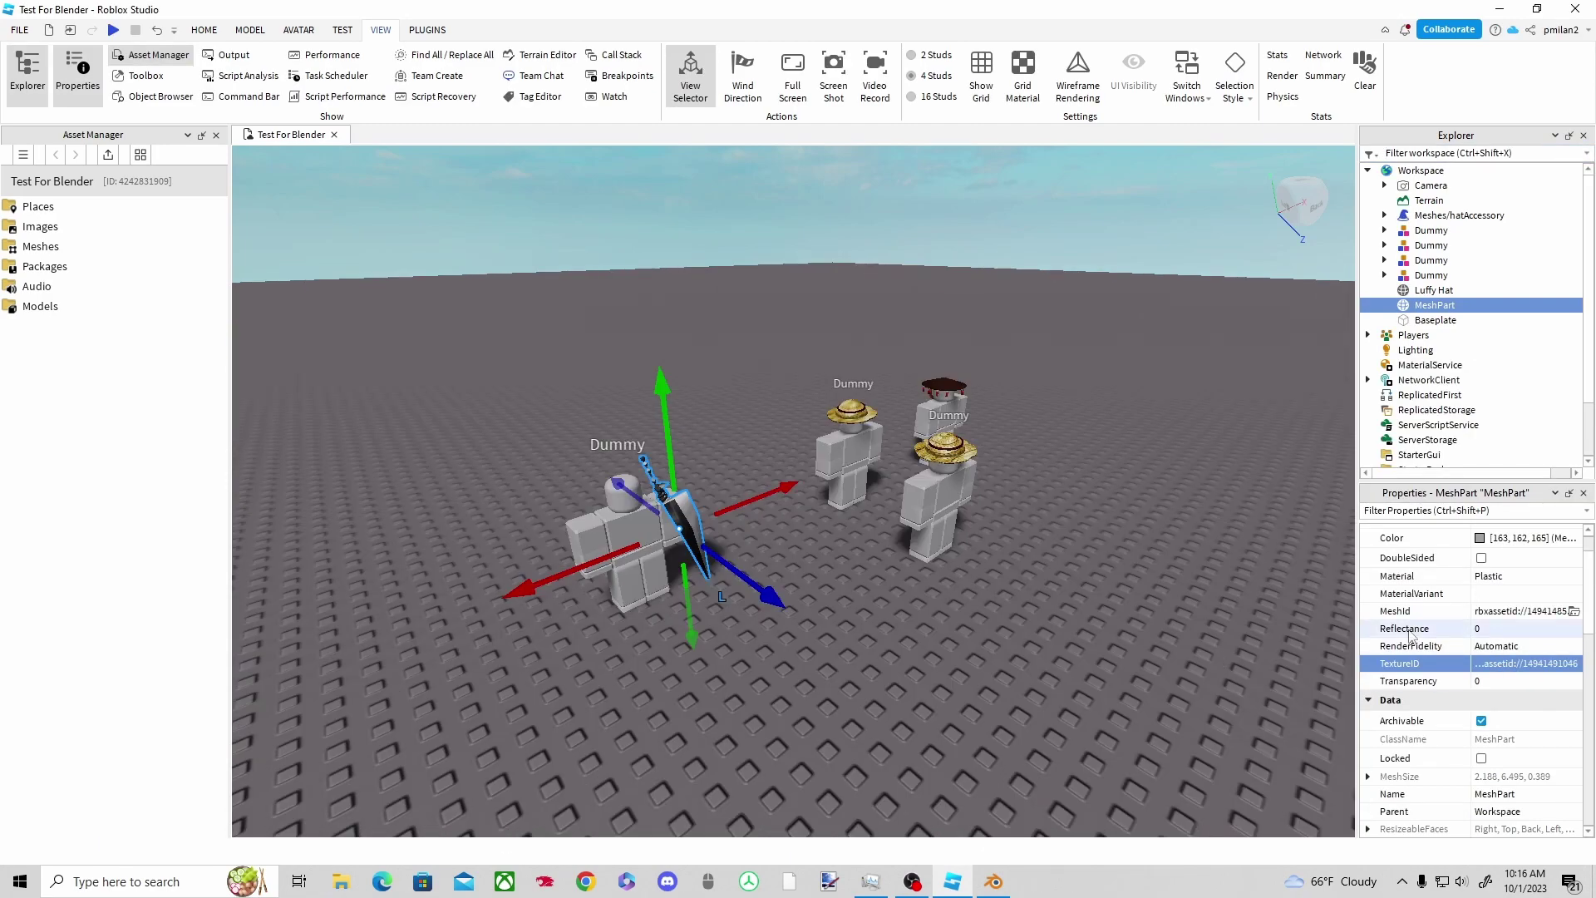
scroll(1410, 641, down, 2)
click(603, 525)
click(711, 537)
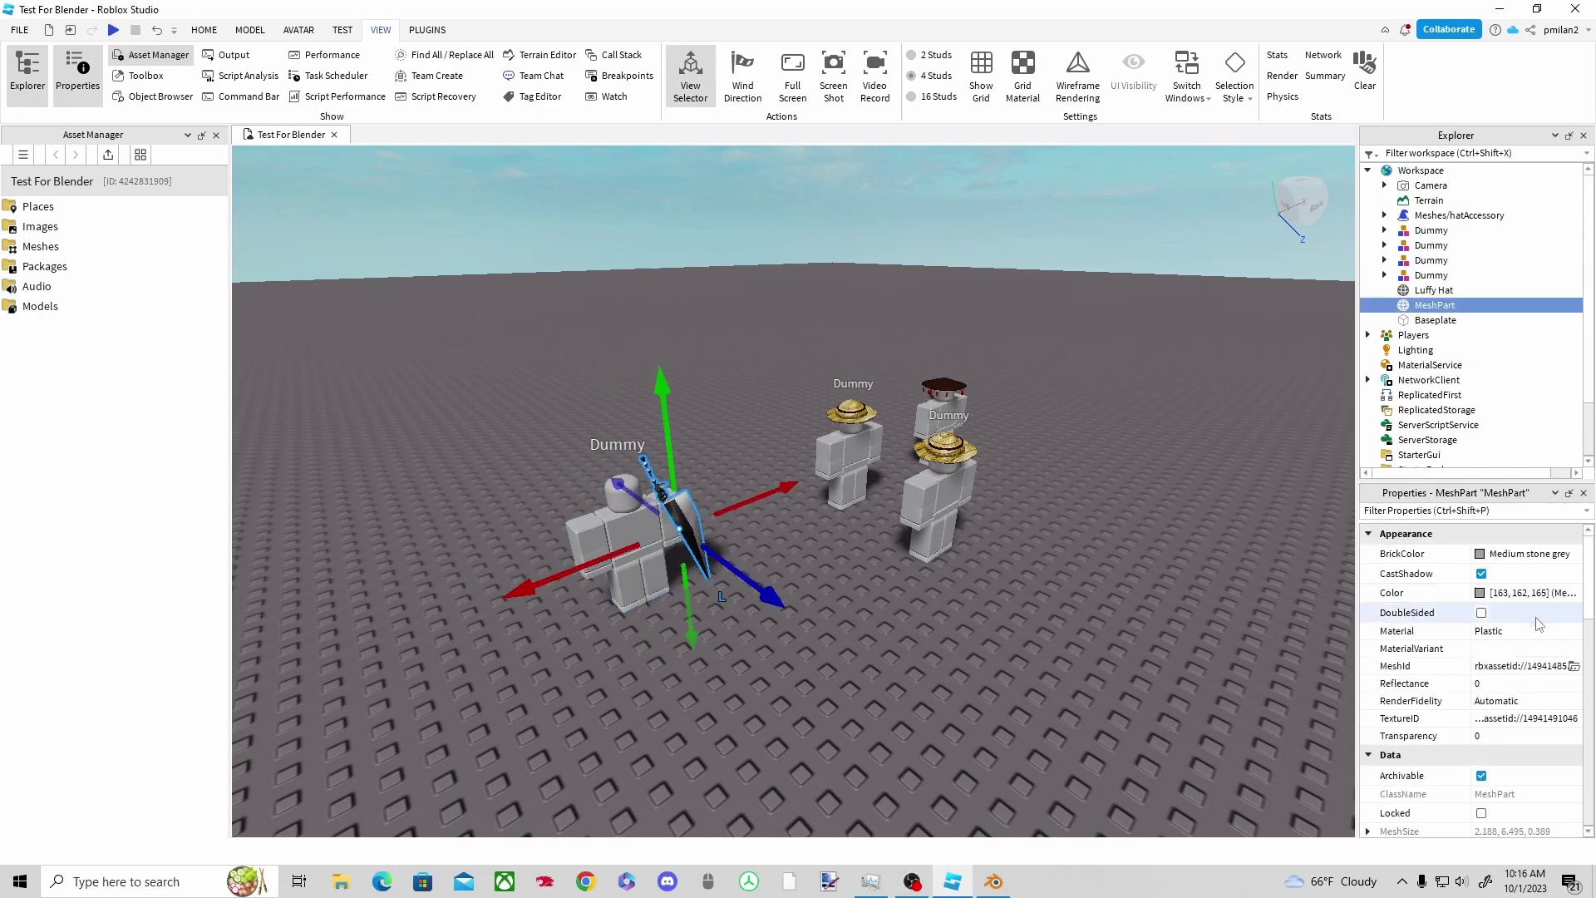
Set the sword MeshPart's CFrame position to -20.2, 3, -0.1.
scroll(1478, 692, down, 3)
scroll(1477, 692, down, 3)
click(1500, 647)
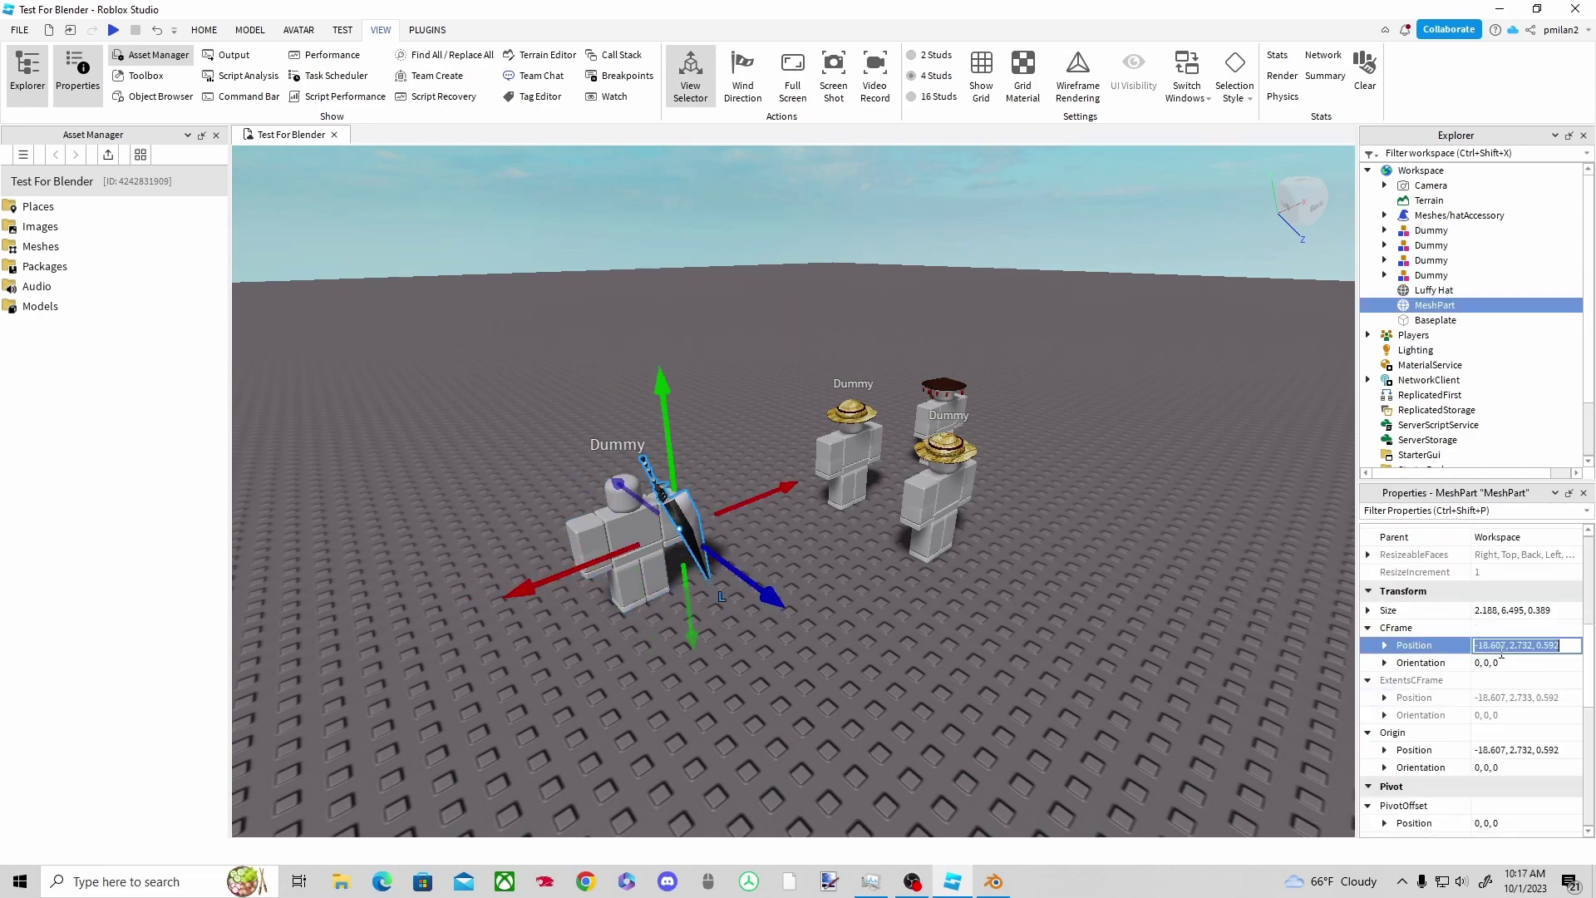
text(-20.2, 3, -0.1)
key(Return)
scroll(1163, 732, down, 4)
scroll(985, 672, up, 4)
Move the sword along Z to about 0.45 so it rests against the dummy's back.
right_drag(990, 665, 866, 486)
key(a)
key(w)
right_drag(1263, 537, 1260, 535)
drag(842, 597, 875, 599)
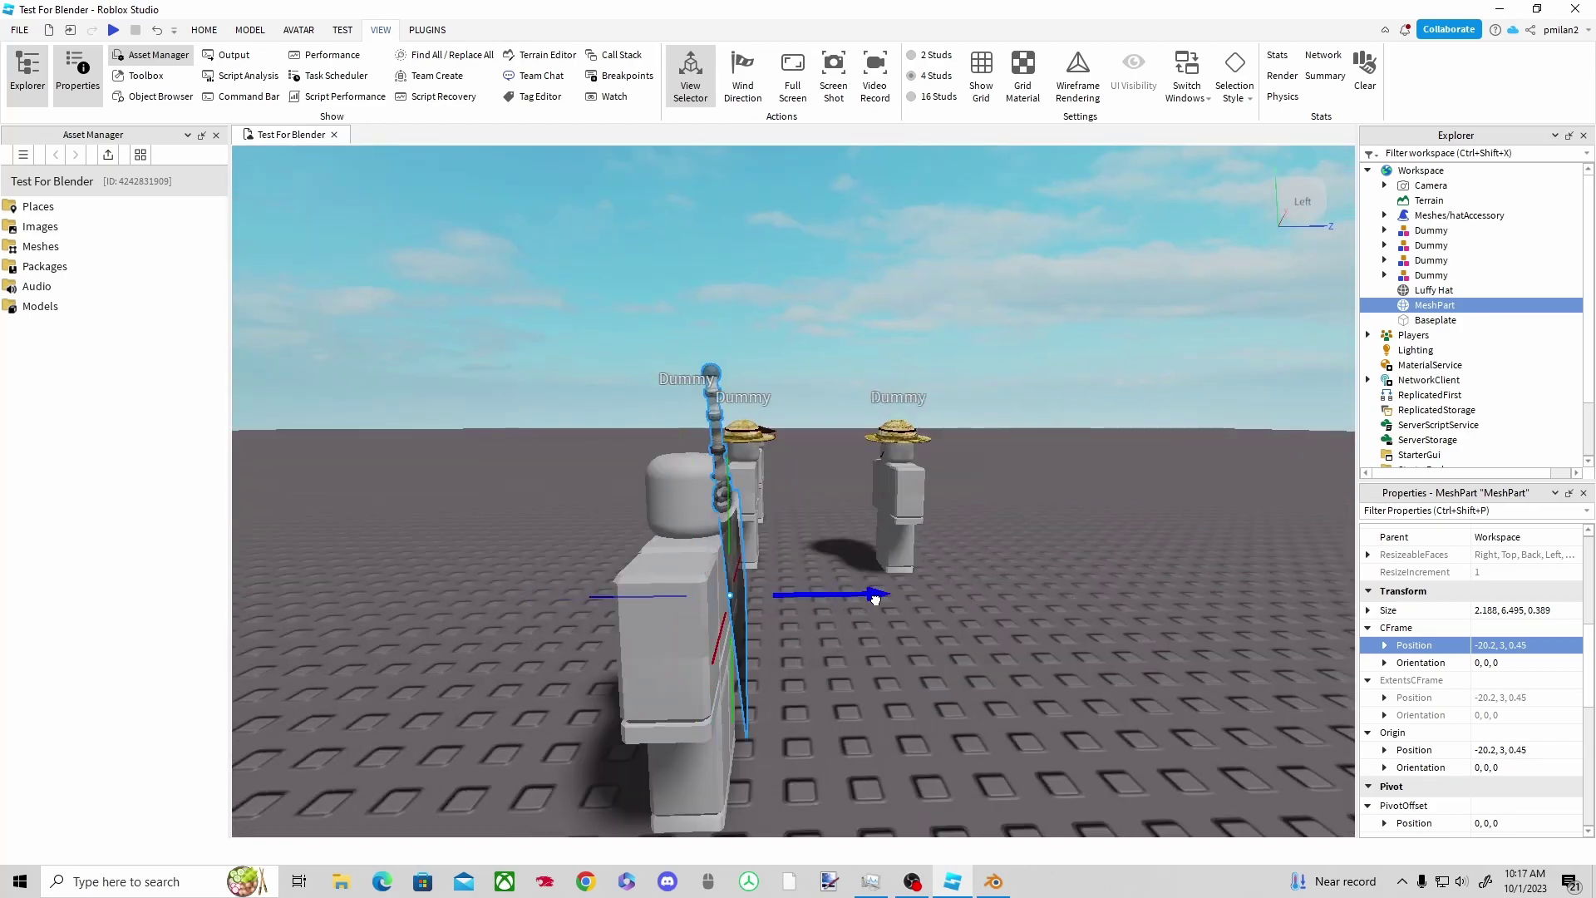
Examine how the sword sits on the dummy's back from several angles.
click(1039, 656)
right_drag(1039, 656, 1180, 698)
scroll(976, 662, up, 4)
click(1068, 675)
drag(975, 513, 973, 513)
click(1020, 586)
key(d)
right_drag(1021, 586, 941, 531)
scroll(940, 553, down, 5)
scroll(941, 530, up, 3)
Start converting the sword into an accessory with the Asset Creator plugin.
click(789, 589)
click(204, 31)
click(295, 30)
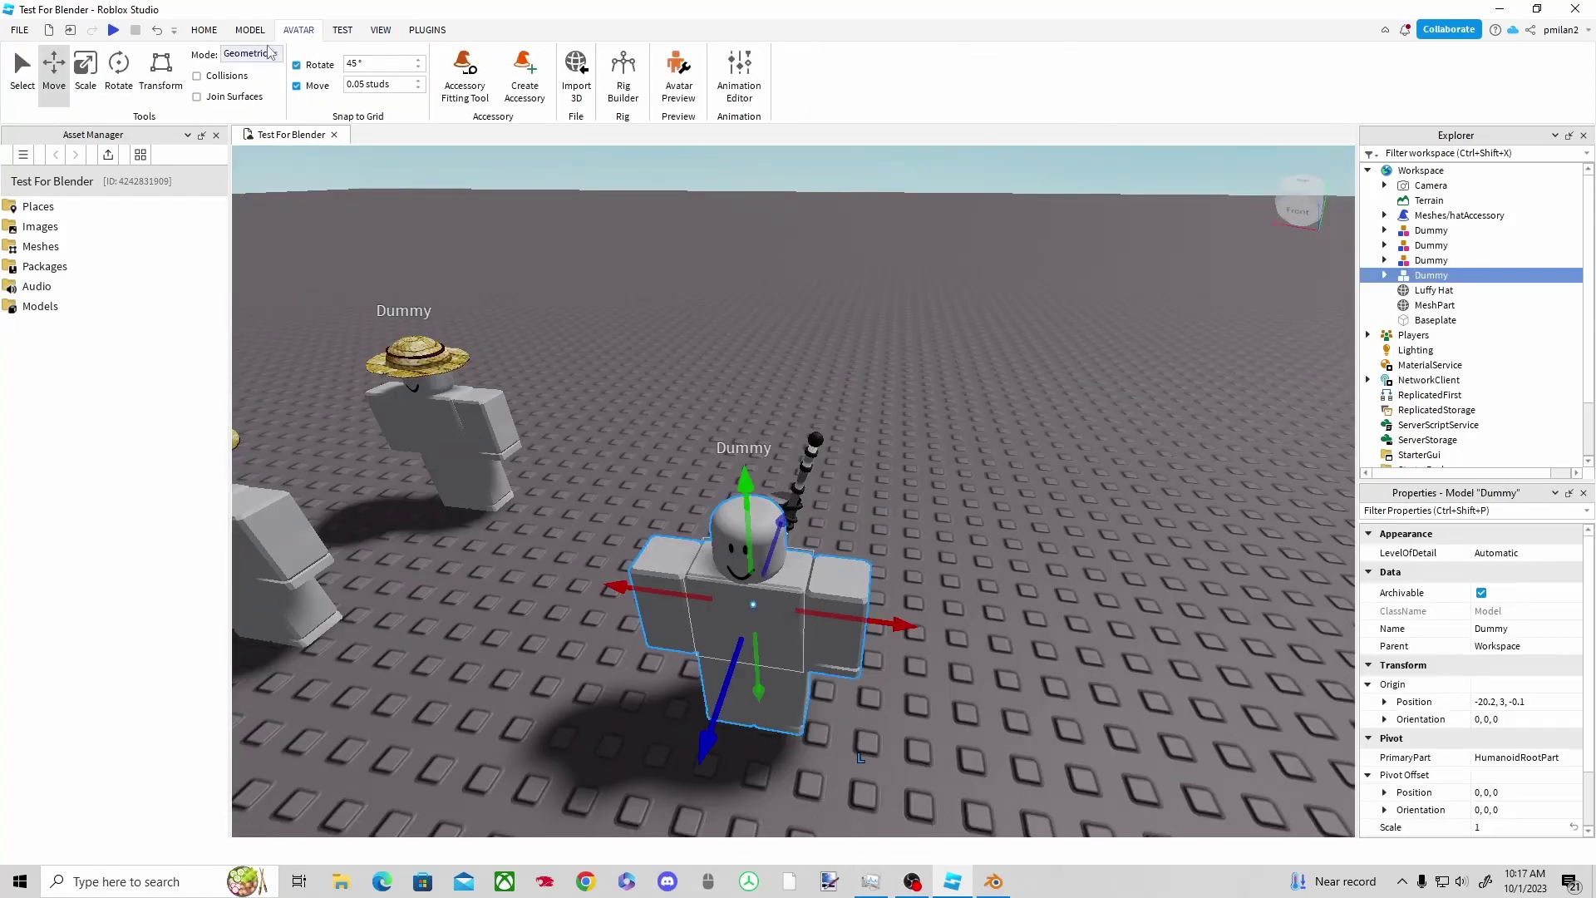
click(426, 31)
click(230, 73)
click(335, 330)
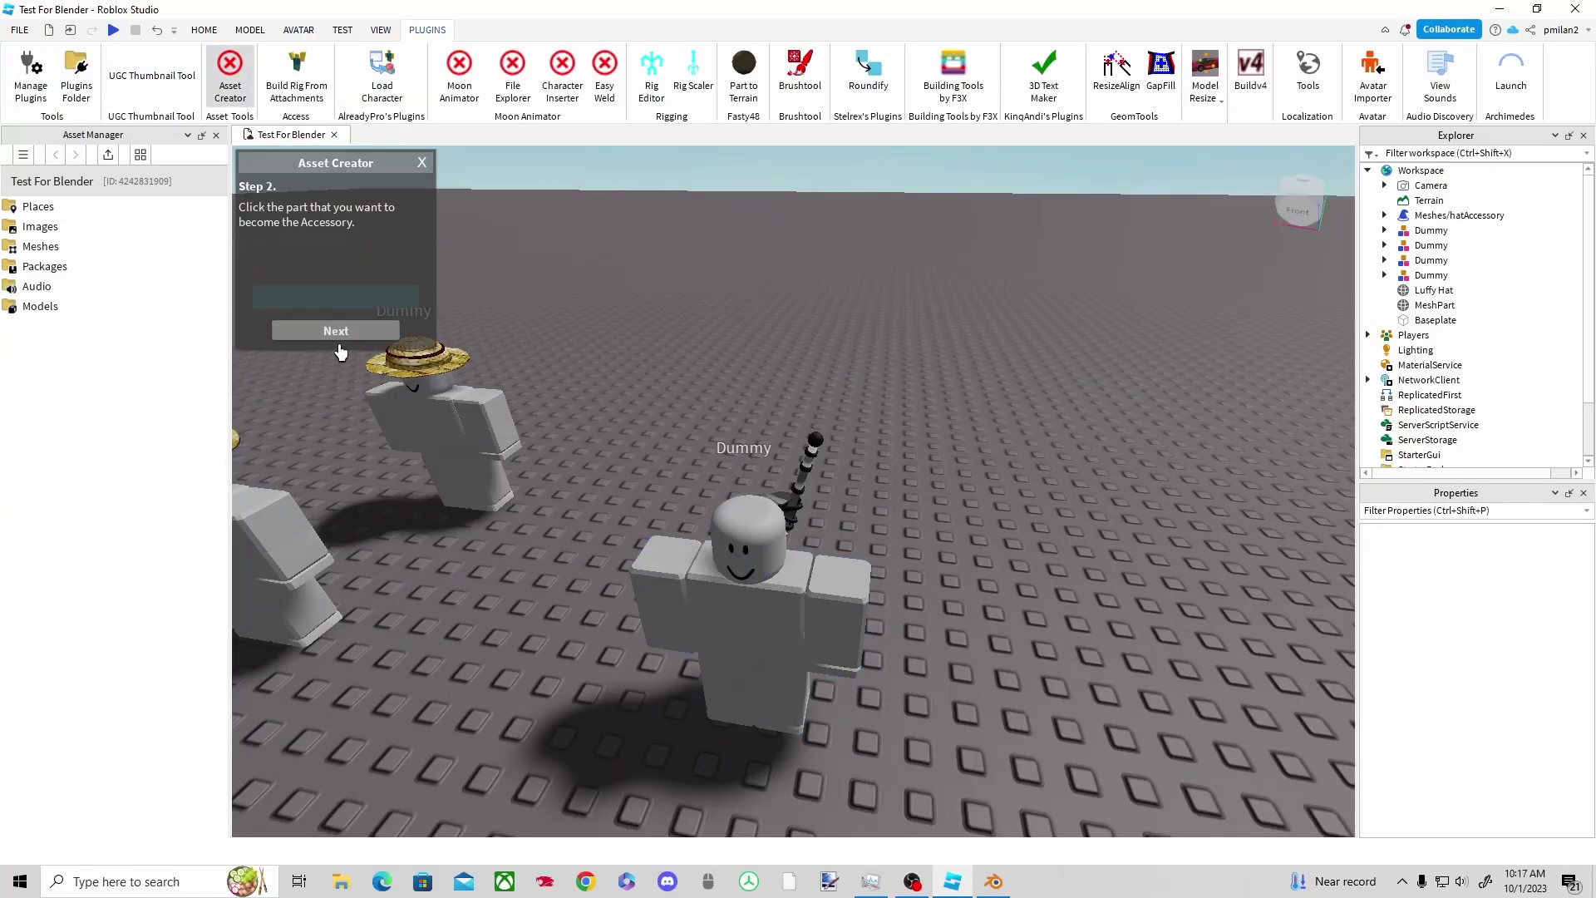
Choose the sword as the part that becomes the accessory and the hatless dummy as its character.
click(816, 440)
click(344, 337)
click(731, 598)
click(346, 335)
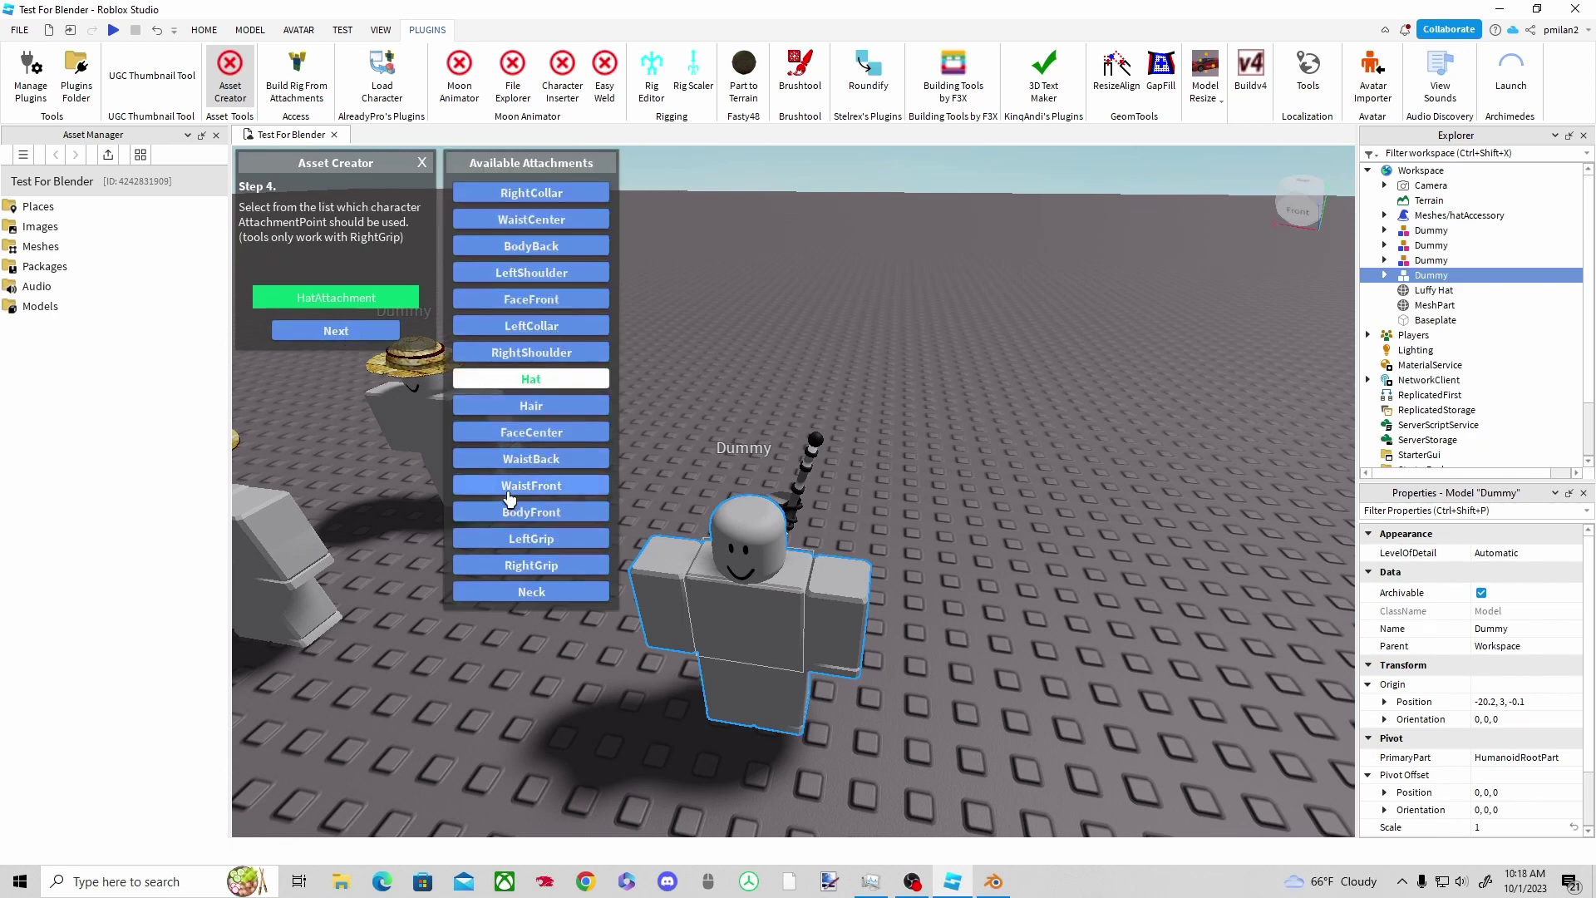
Accept the attachment point, fit the accessory to the Classic character type, generate it and close Asset Creator.
click(353, 332)
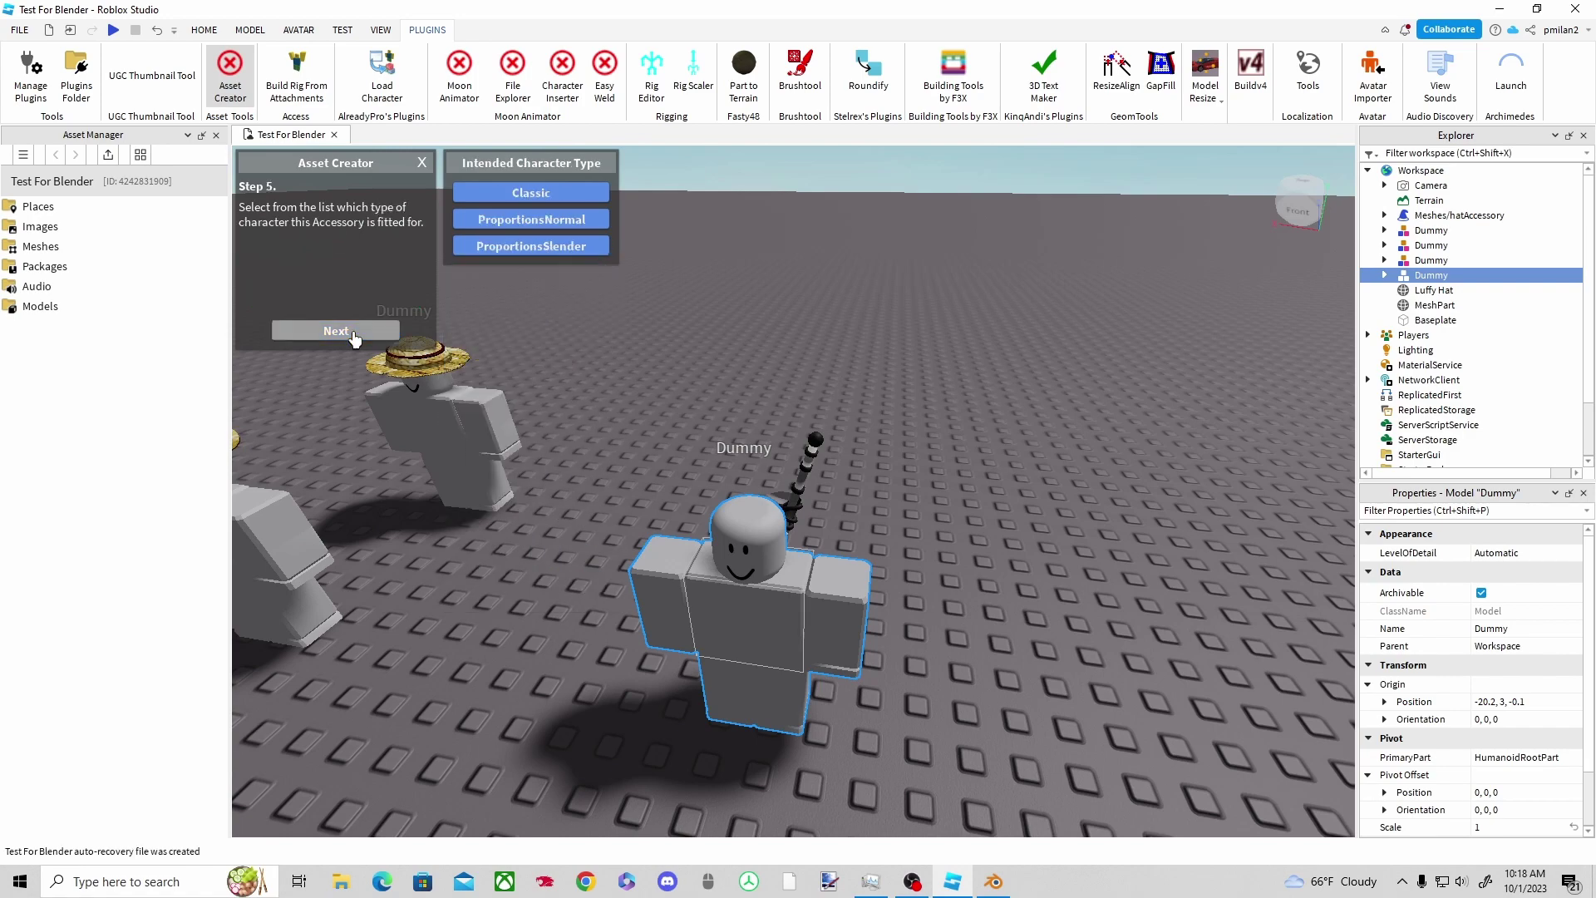
click(530, 193)
click(369, 336)
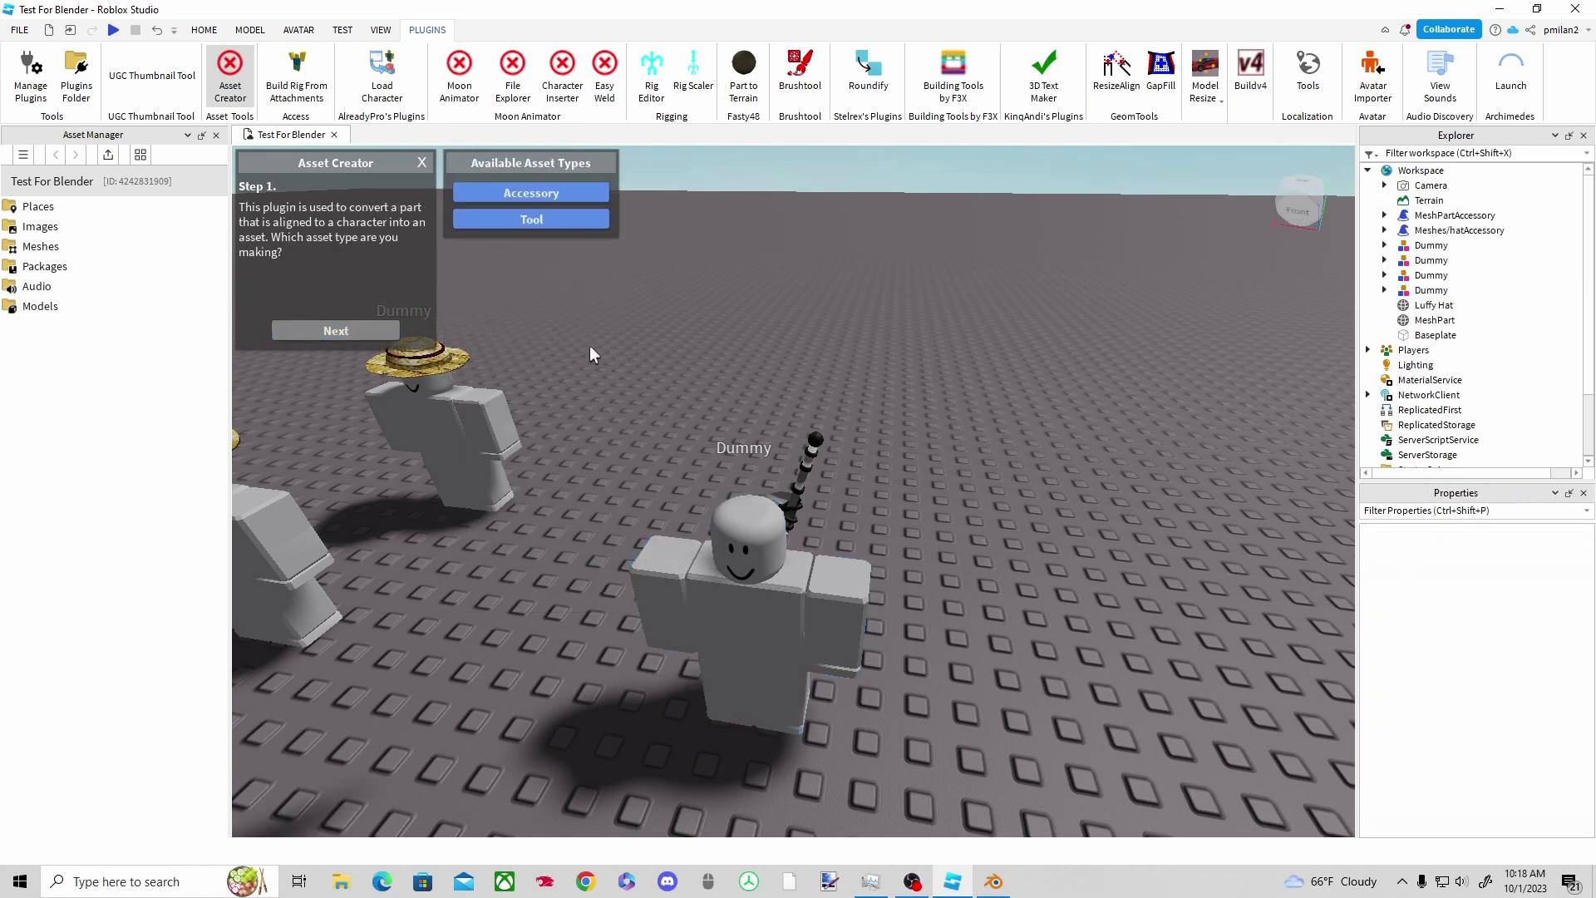
scroll(700, 322, down, 6)
scroll(846, 434, up, 4)
click(419, 159)
Duplicate the hatless dummy and move the copy backward along Z to 5.5.
click(517, 368)
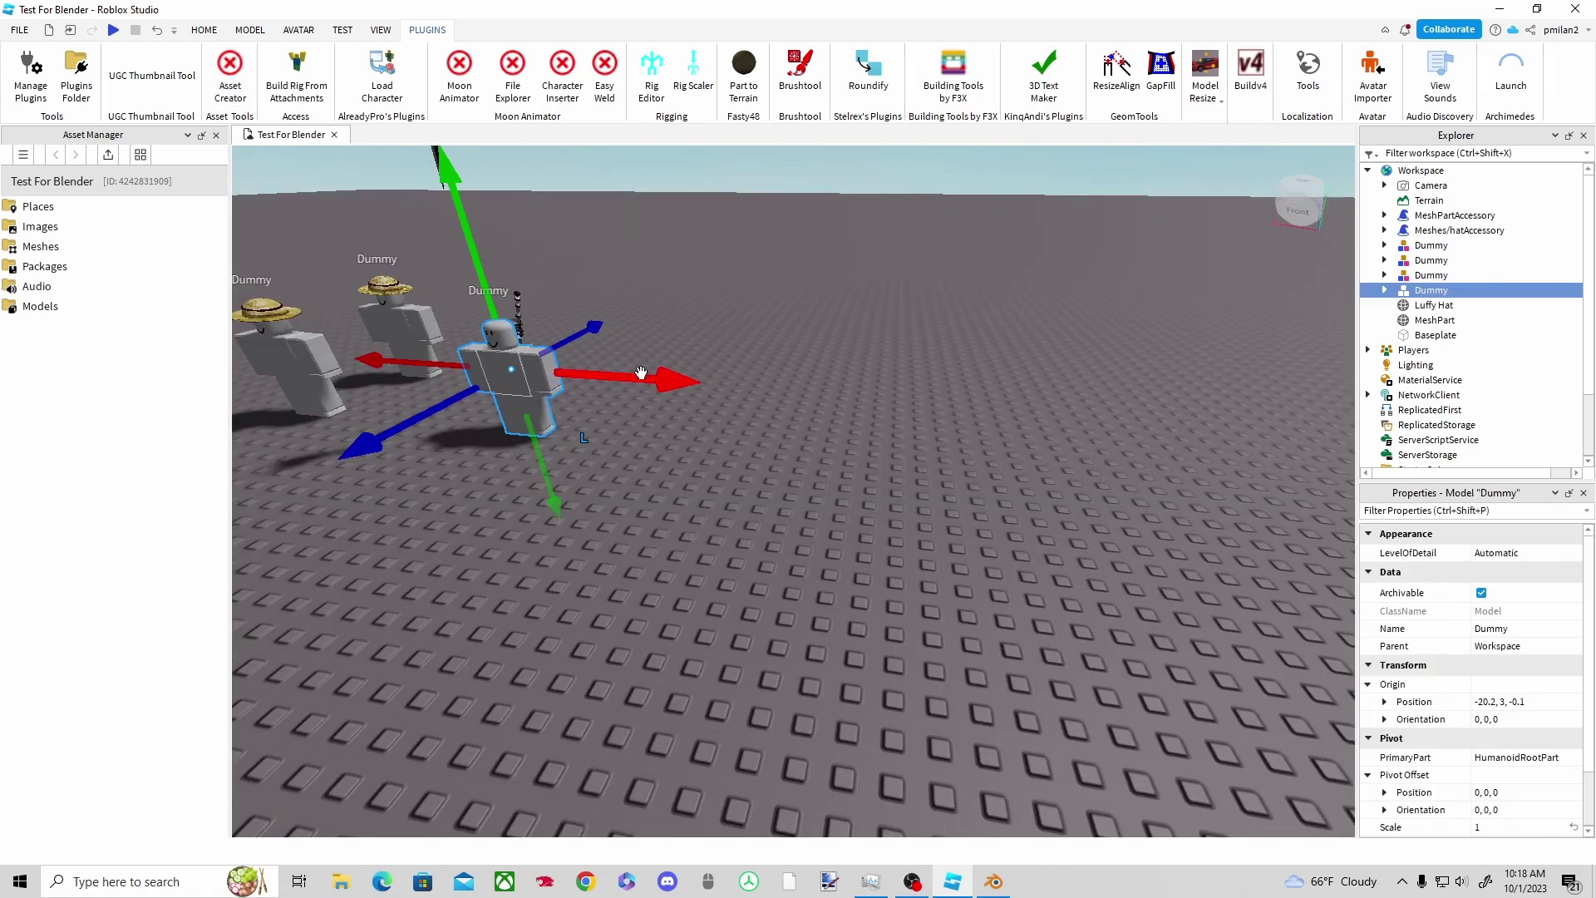
key(ctrl+d)
drag(596, 311, 650, 287)
Rename the new sword accessory as Ichigo Sword and parent it to the duplicated dummy.
scroll(740, 241, down, 4)
click(737, 221)
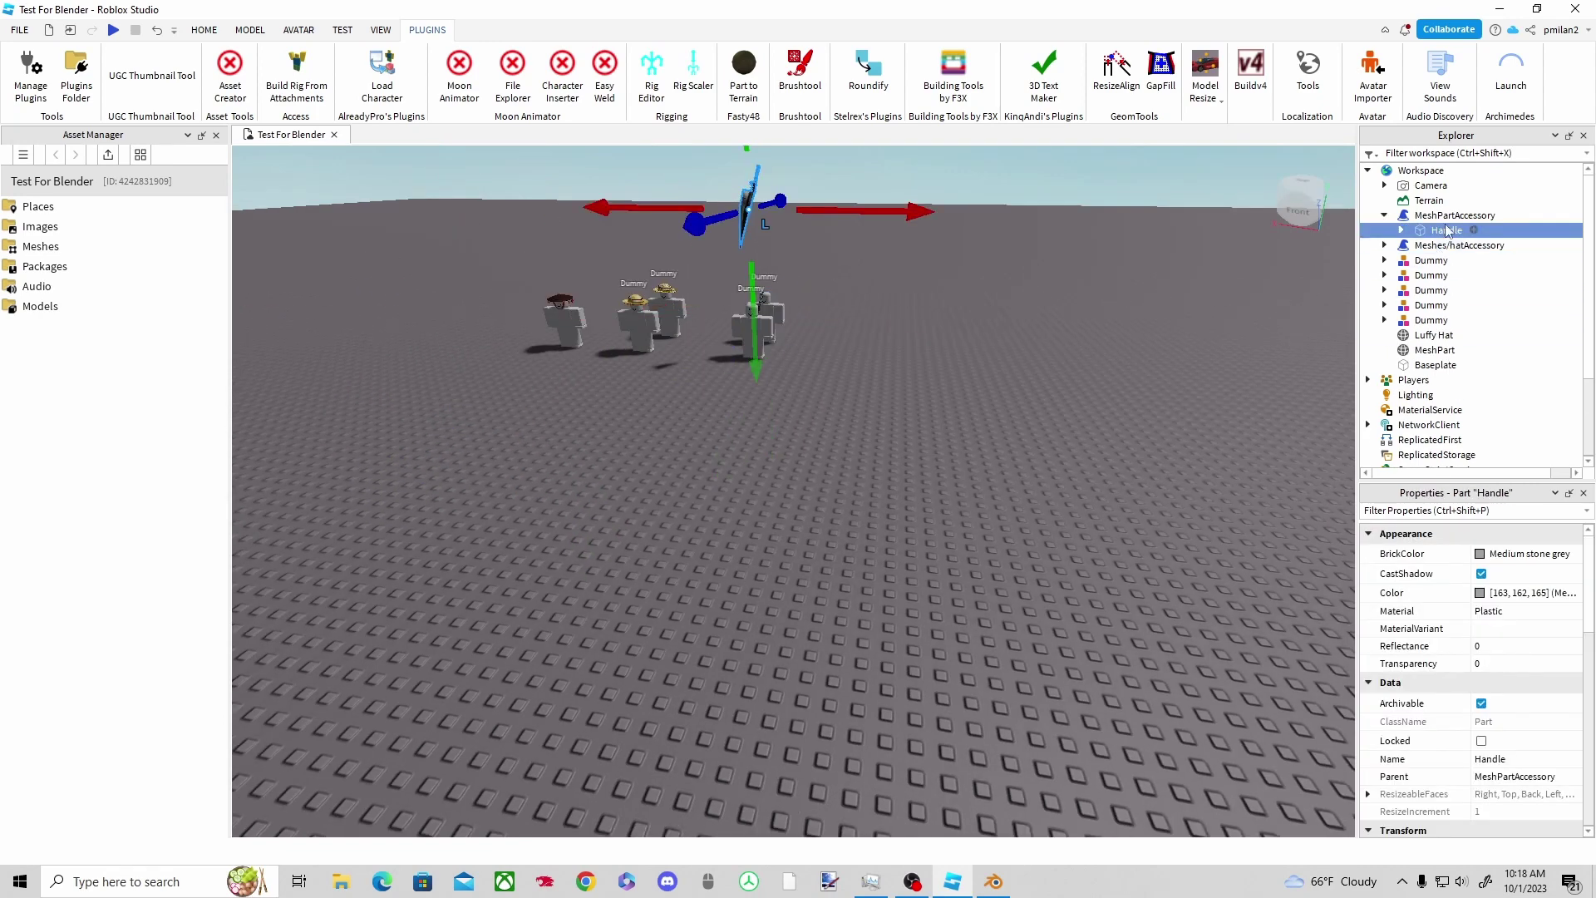
double_click(1446, 217)
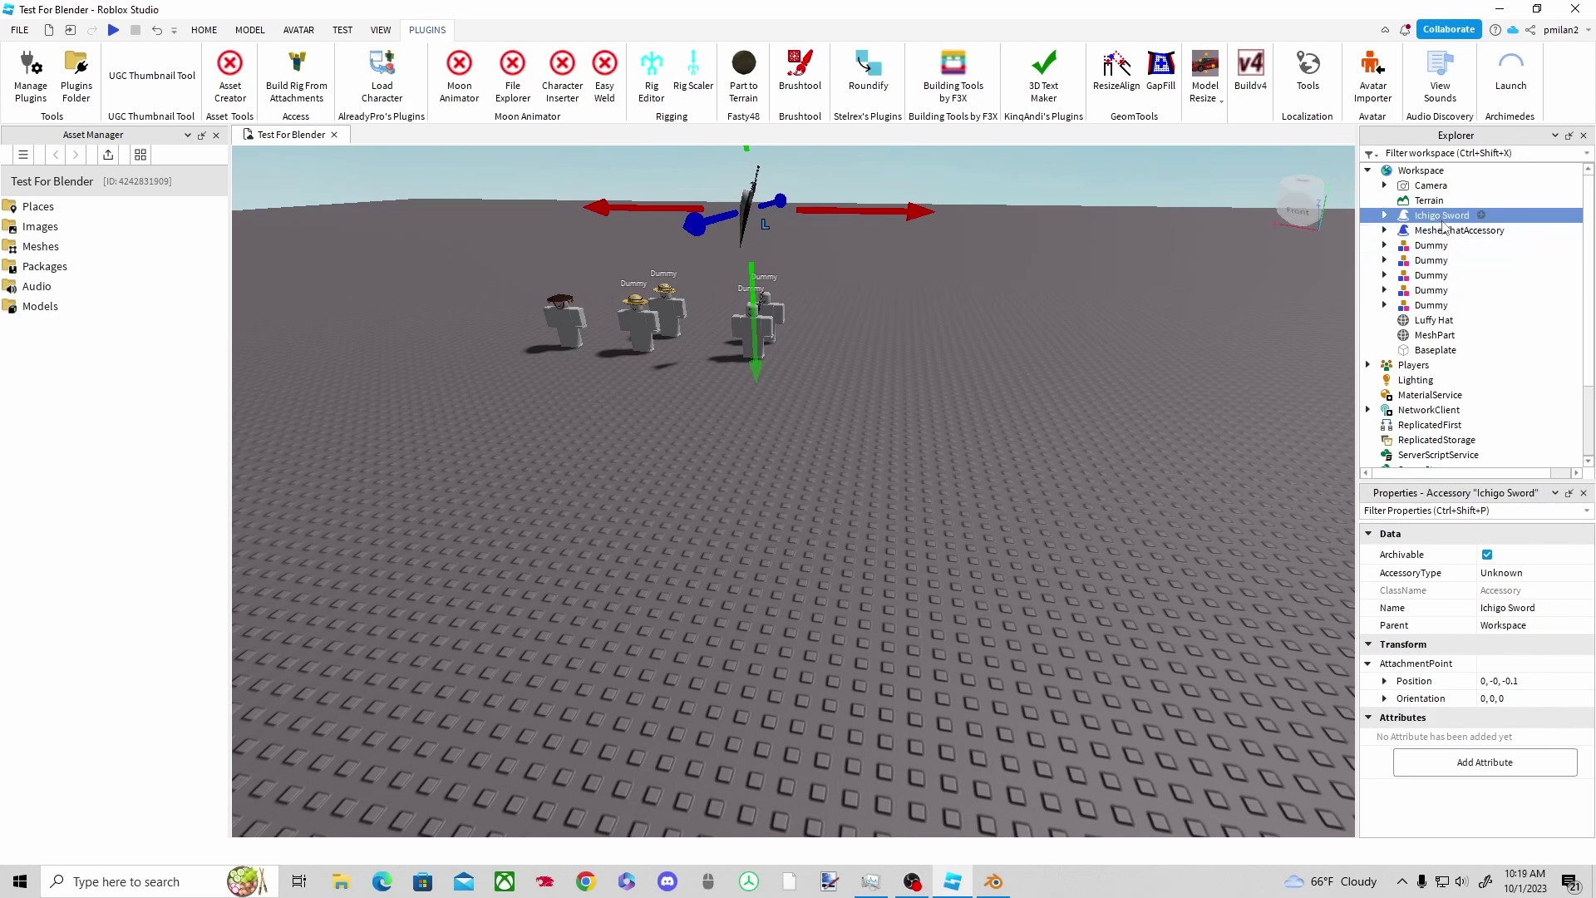
click(1439, 306)
click(1460, 218)
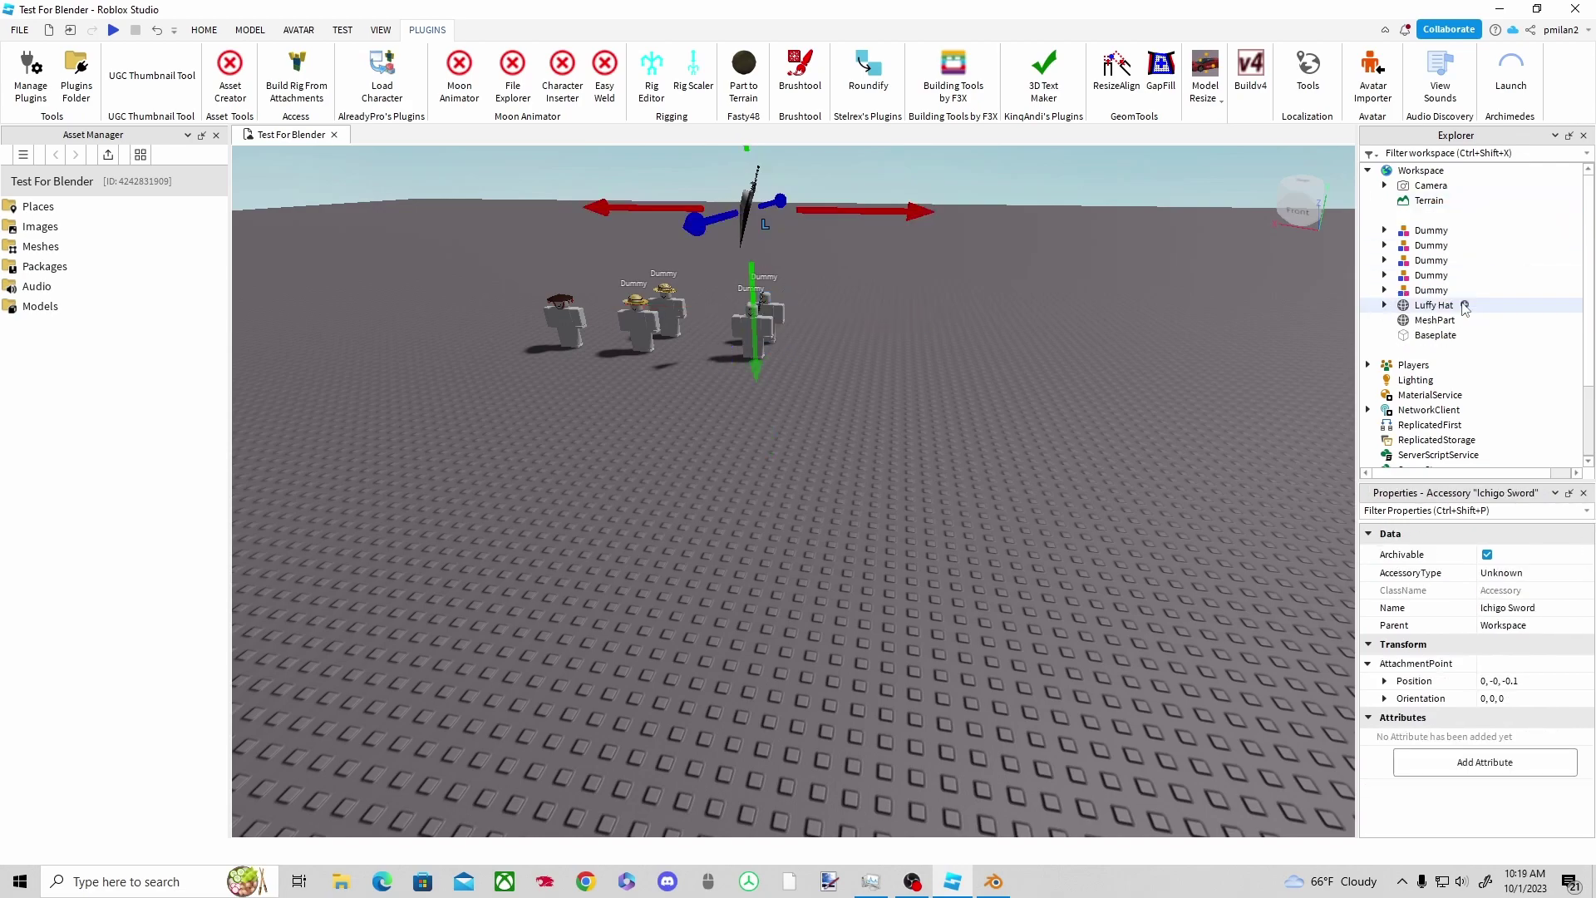
Examine the duplicated dummy wearing the sword accessory from the side and from behind.
click(769, 310)
scroll(939, 333, up, 8)
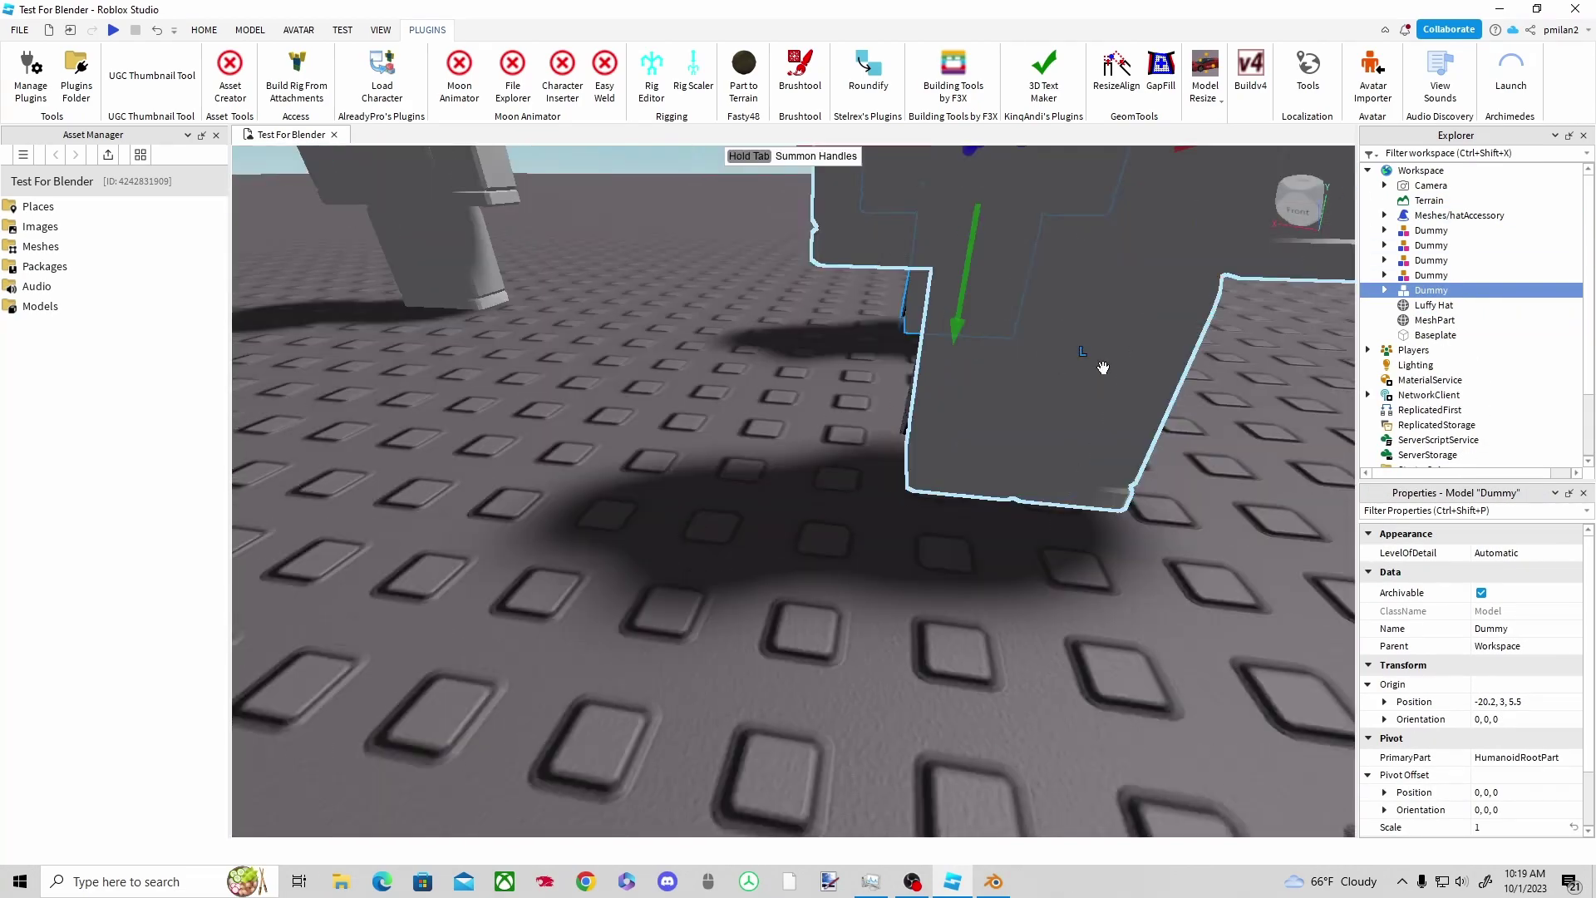
scroll(1104, 367, down, 5)
right_drag(1104, 368, 1143, 332)
click(1103, 367)
scroll(1474, 356, down, 1)
scroll(1467, 291, up, 1)
click(1456, 218)
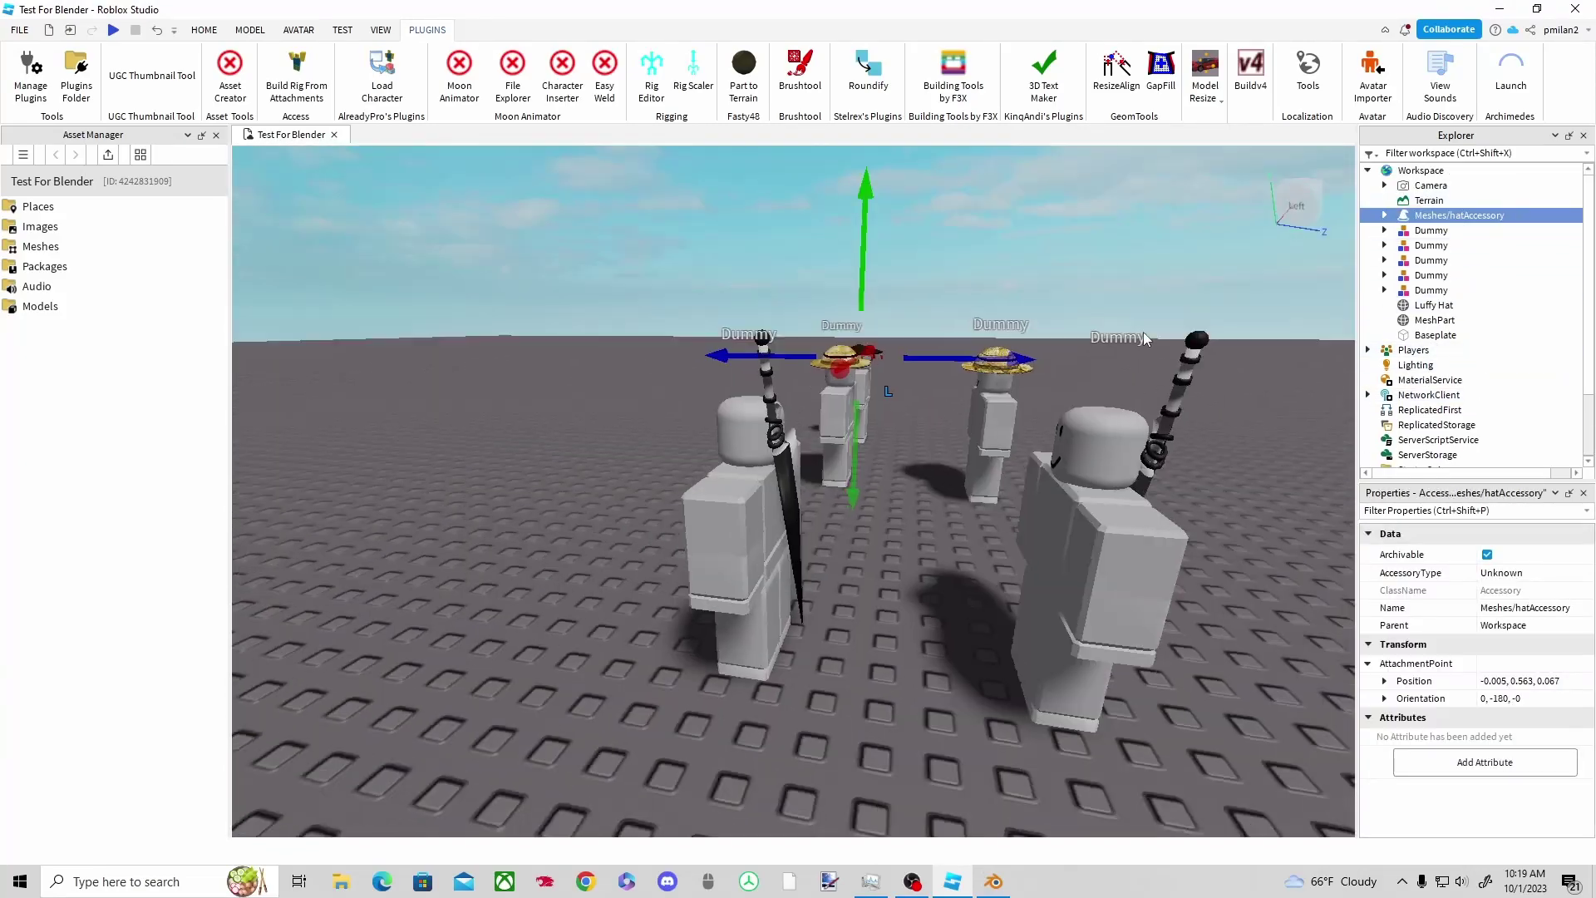
click(1097, 573)
key(f)
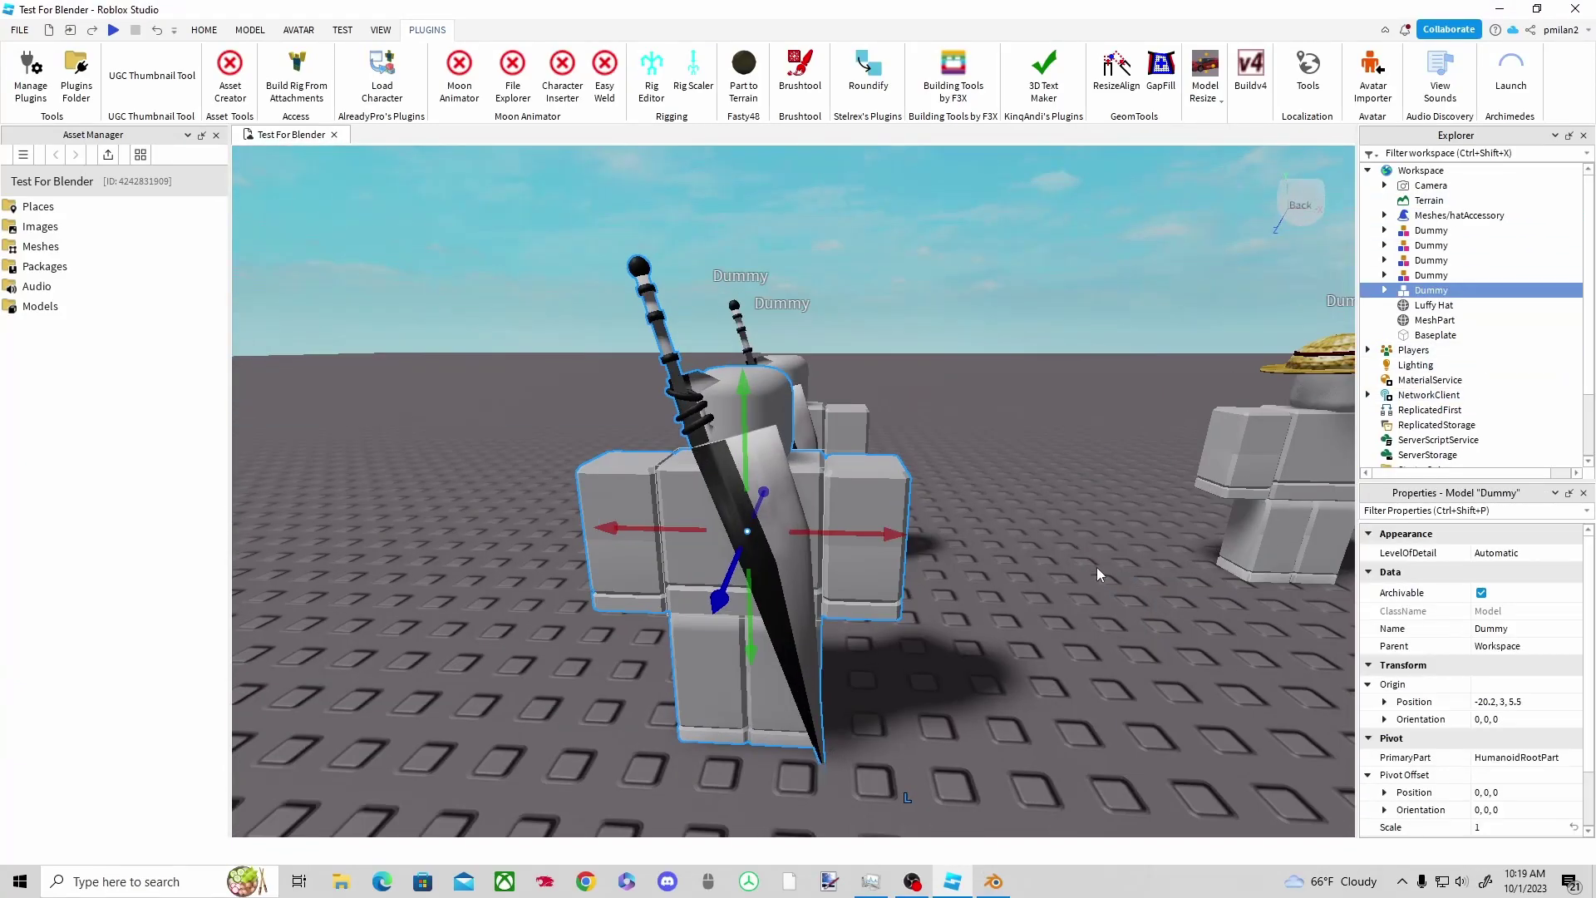
click(850, 434)
scroll(906, 482, down, 3)
right_drag(906, 482, 905, 482)
scroll(790, 469, down, 5)
right_drag(790, 469, 805, 477)
scroll(790, 469, up, 4)
click(805, 476)
scroll(729, 491, up, 3)
click(730, 491)
right_drag(879, 531, 879, 530)
scroll(815, 555, up, 2)
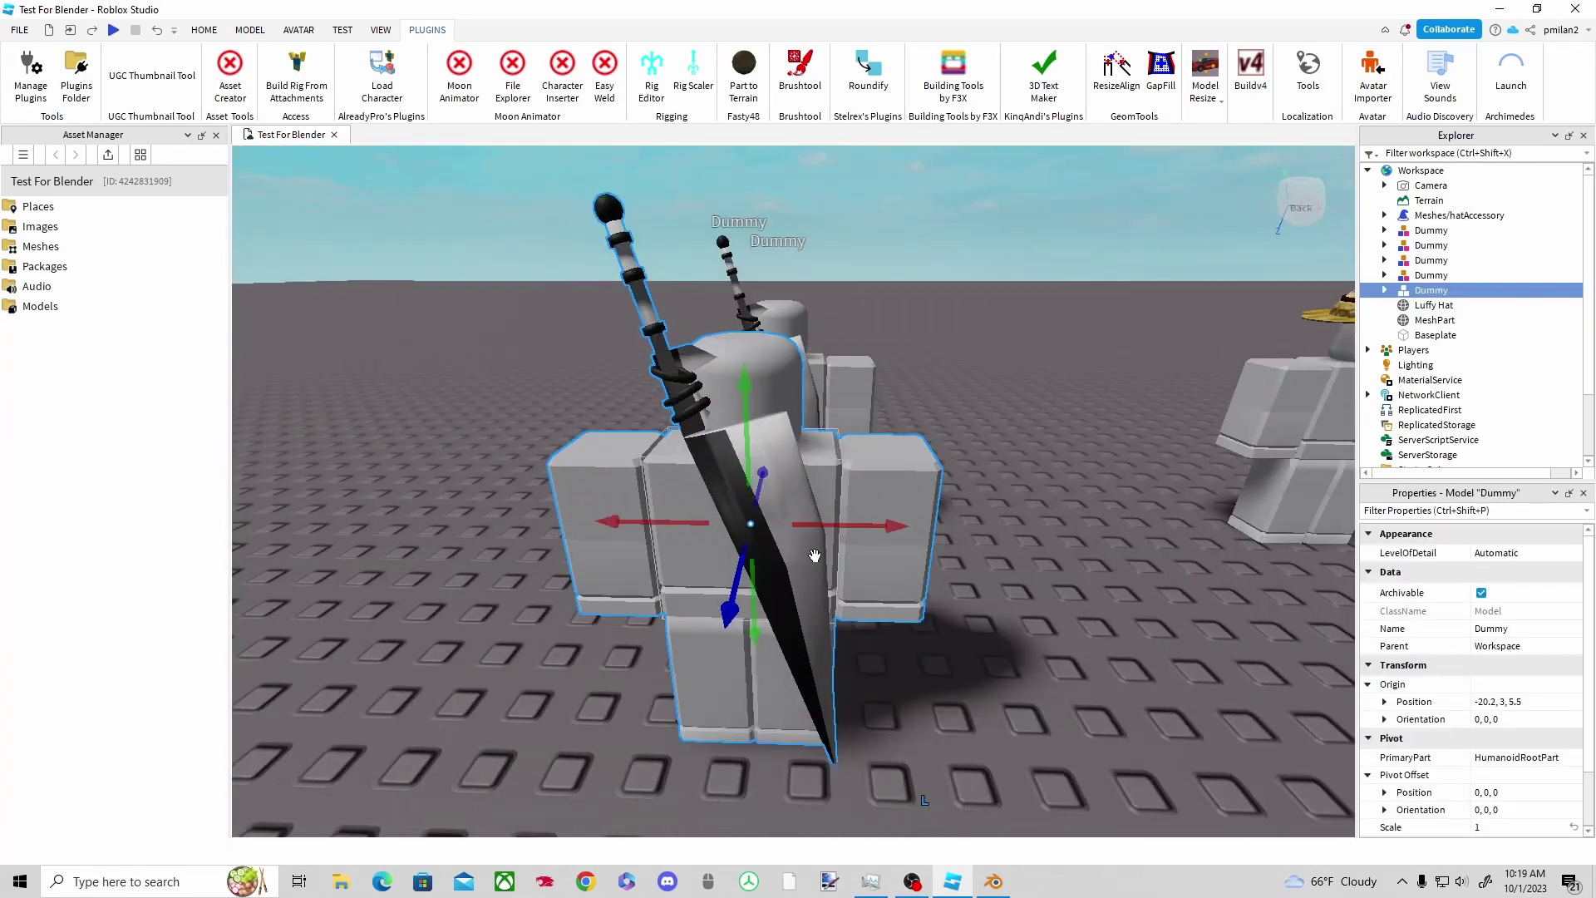
Create a thumbnail configuration for the dummy's Ichigo Sword accessory with the UGC Thumbnail Tool, using a zoomed-out view.
click(1384, 290)
click(1423, 321)
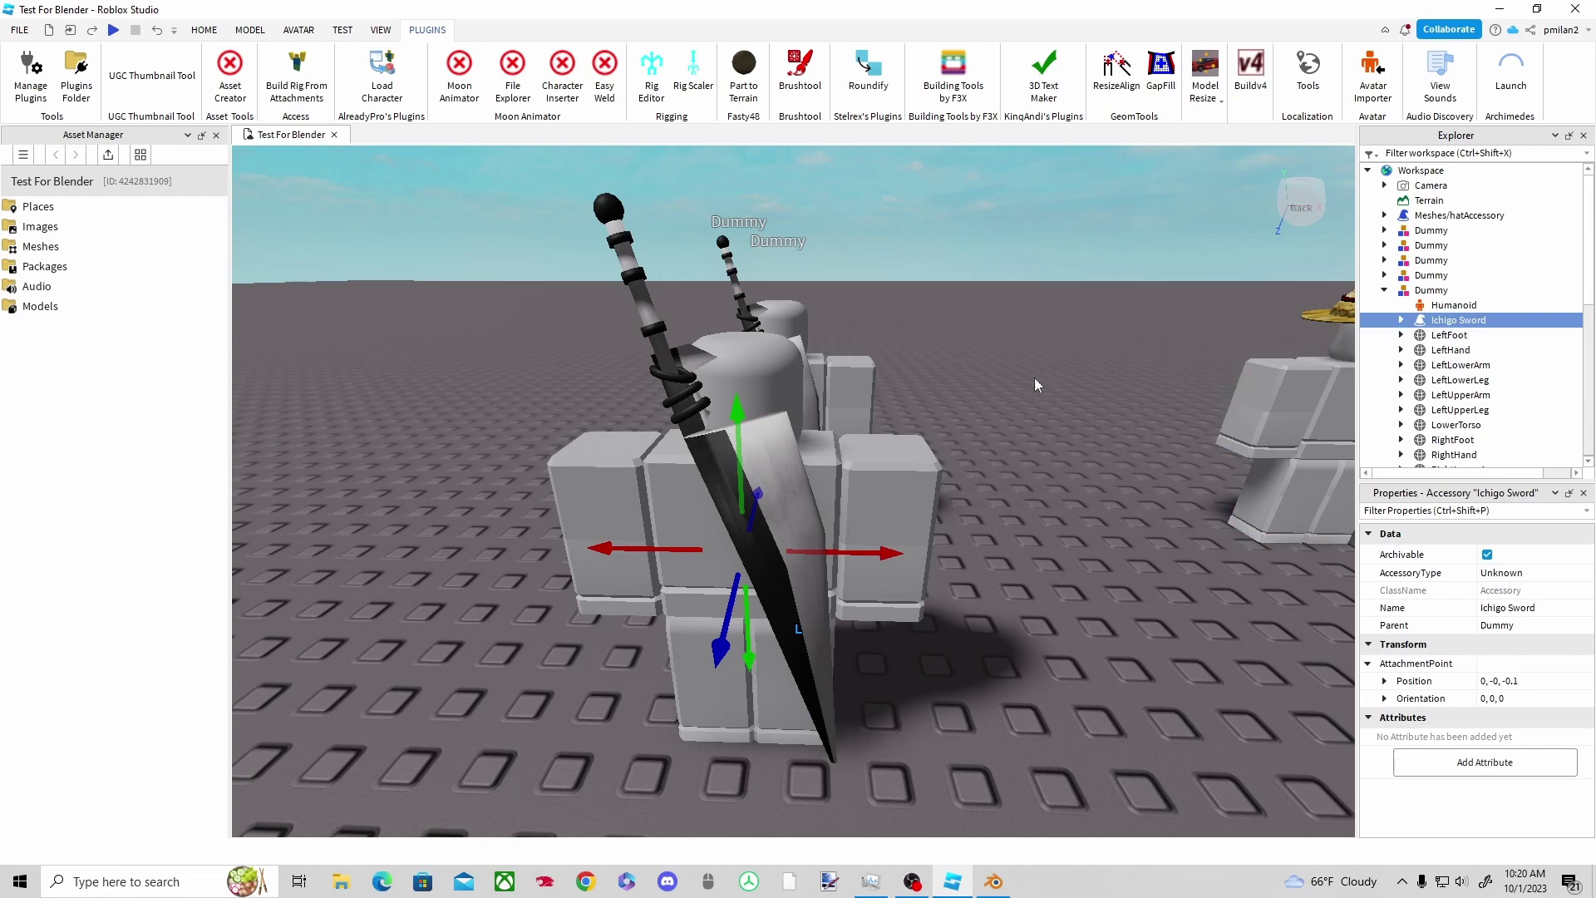
alt+click(777, 490)
click(158, 78)
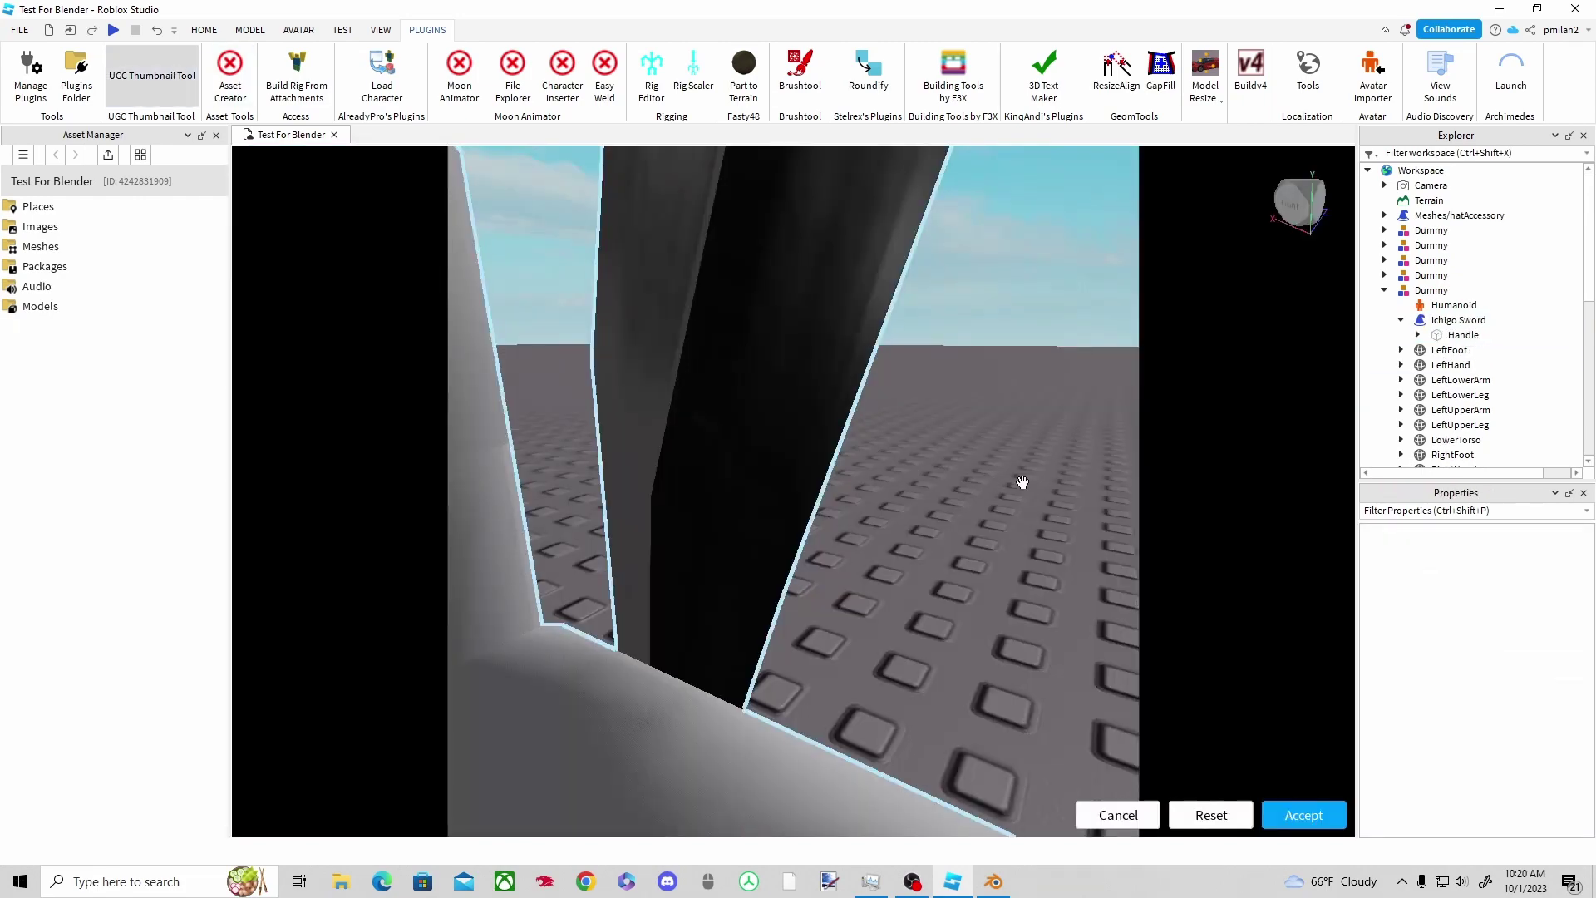
scroll(1022, 482, down, 10)
click(1303, 815)
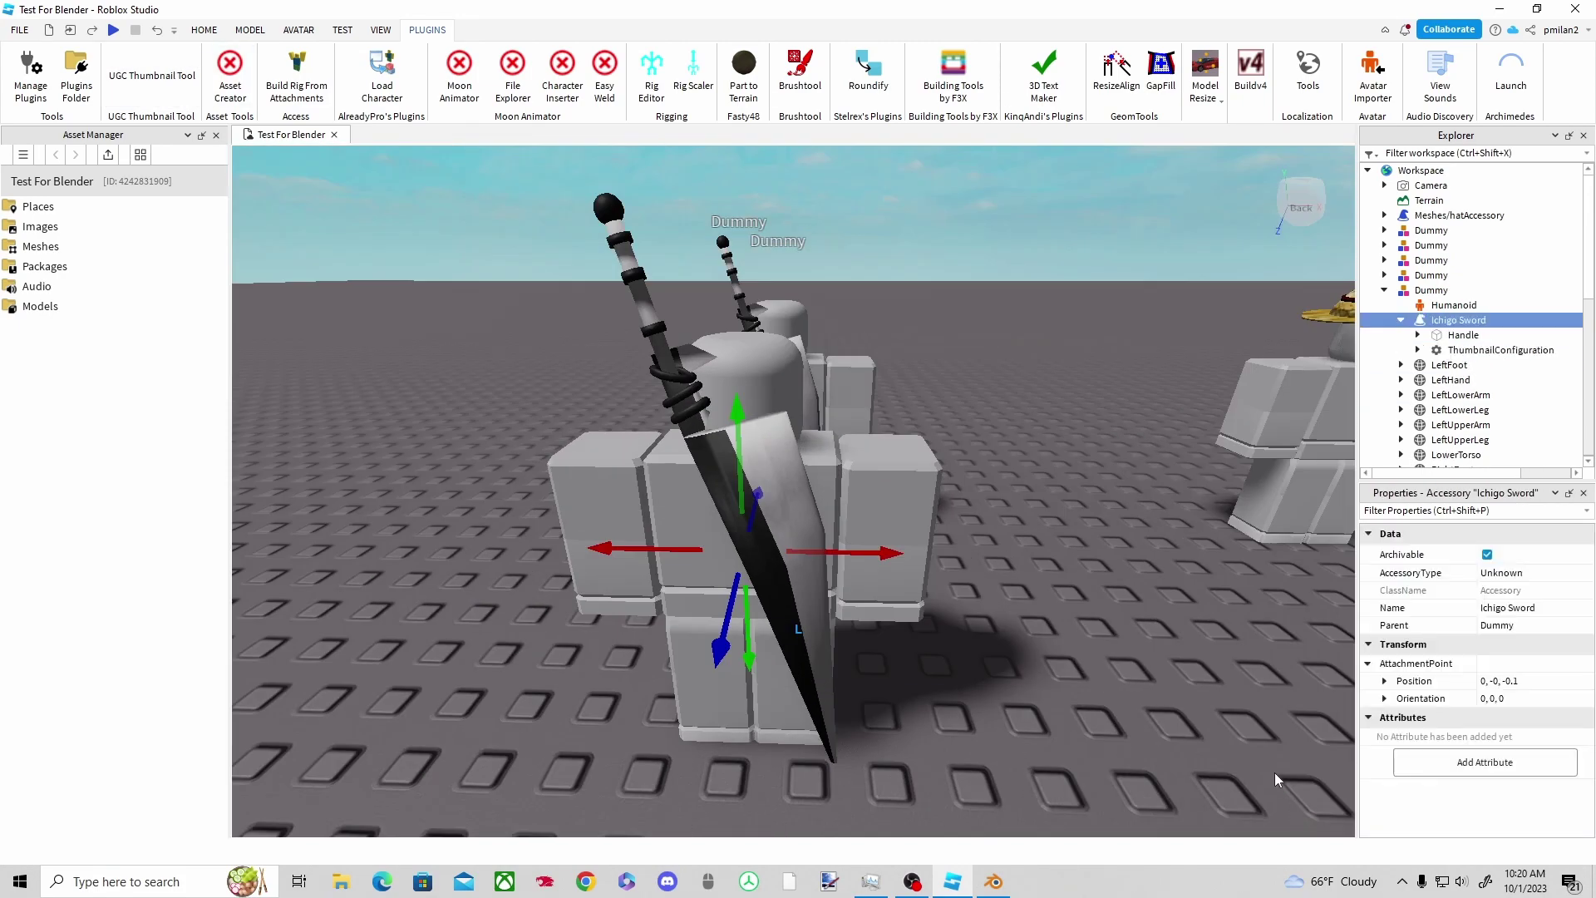